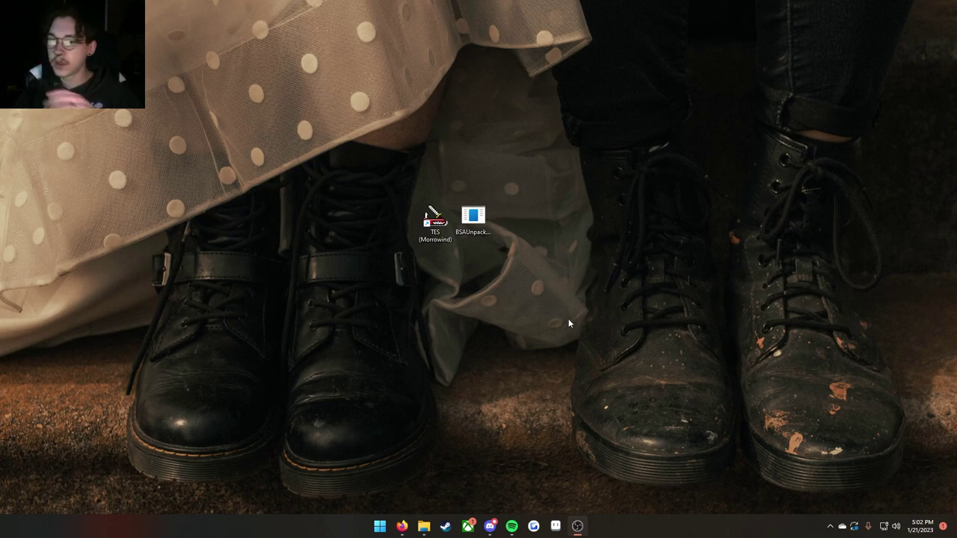
# Step: Launch the BSA unpacker from the desktop, reposition its window and start choosing an archive to open
pyautogui.doubleClick(472, 220)
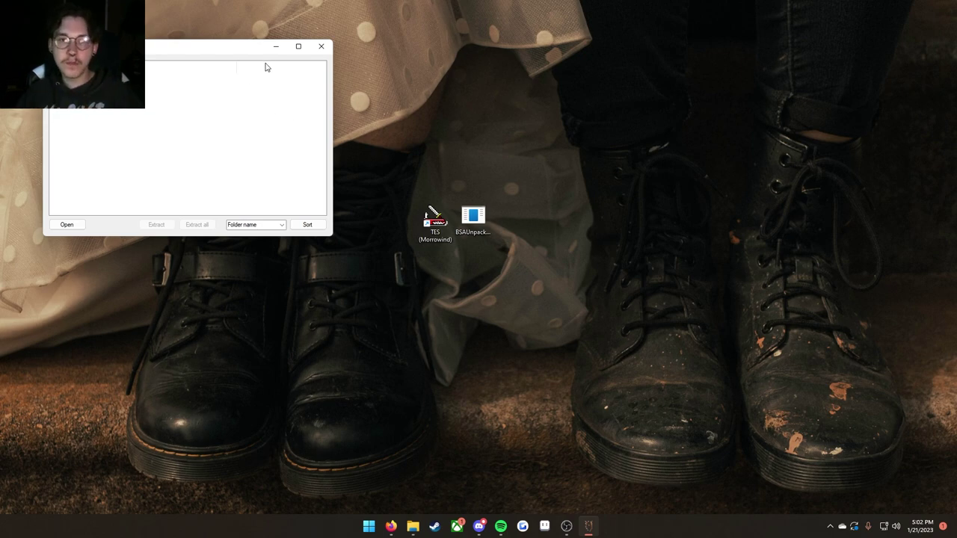
pyautogui.moveTo(246, 49); pyautogui.dragTo(308, 98)
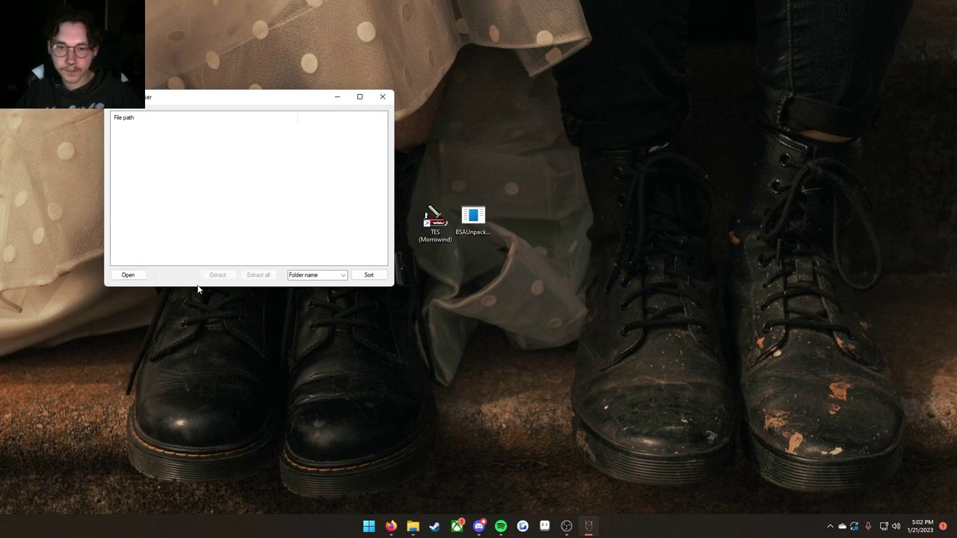
pyautogui.click(128, 275)
pyautogui.scroll(-1, 270, 228)
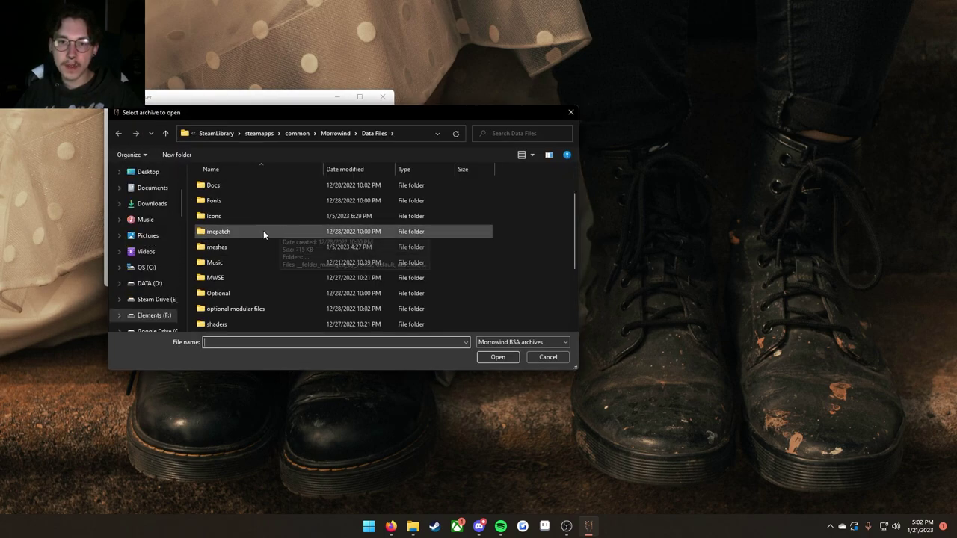
# Step: Open the Morrowind.bsa archive from the Data Files folder of the Morrowind installation
pyautogui.click(324, 136)
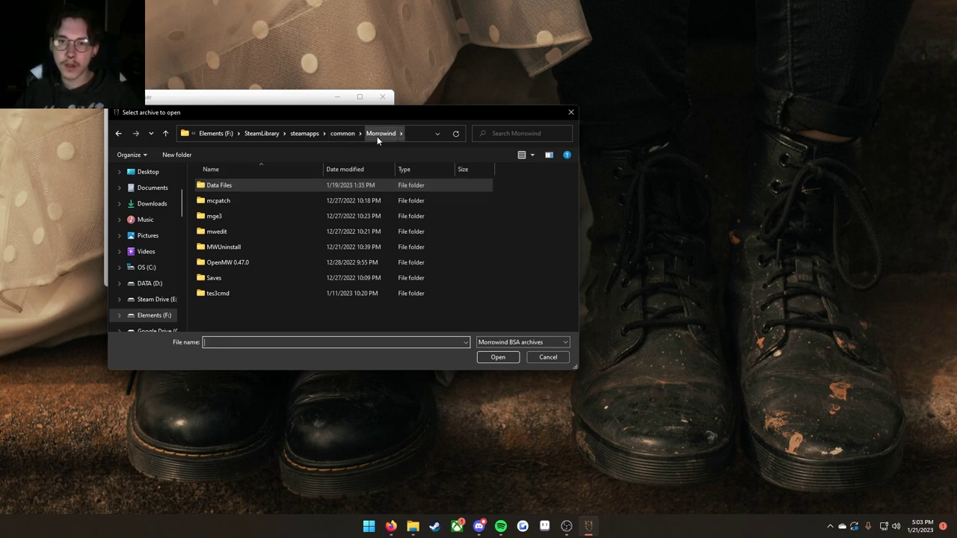
pyautogui.doubleClick(290, 185)
pyautogui.scroll(-5, 295, 195)
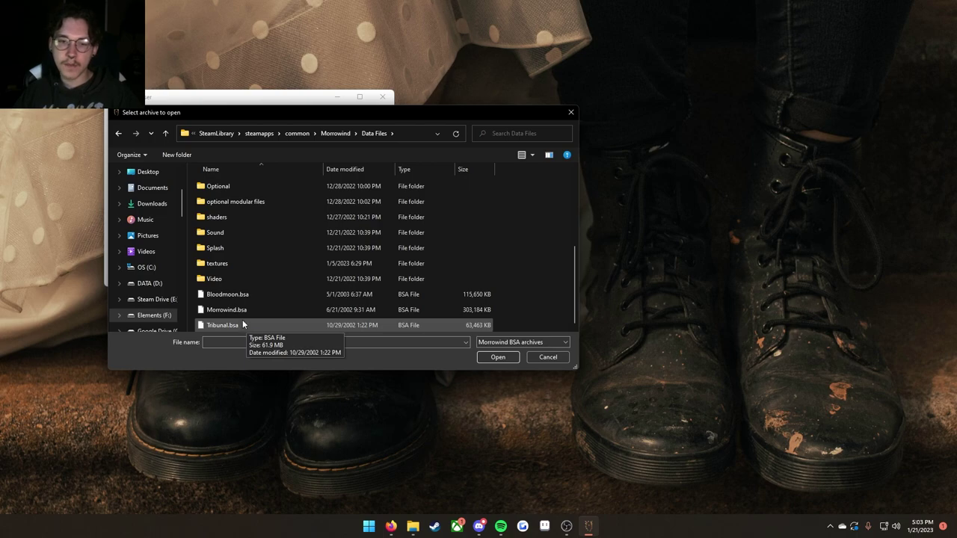
pyautogui.click(245, 314)
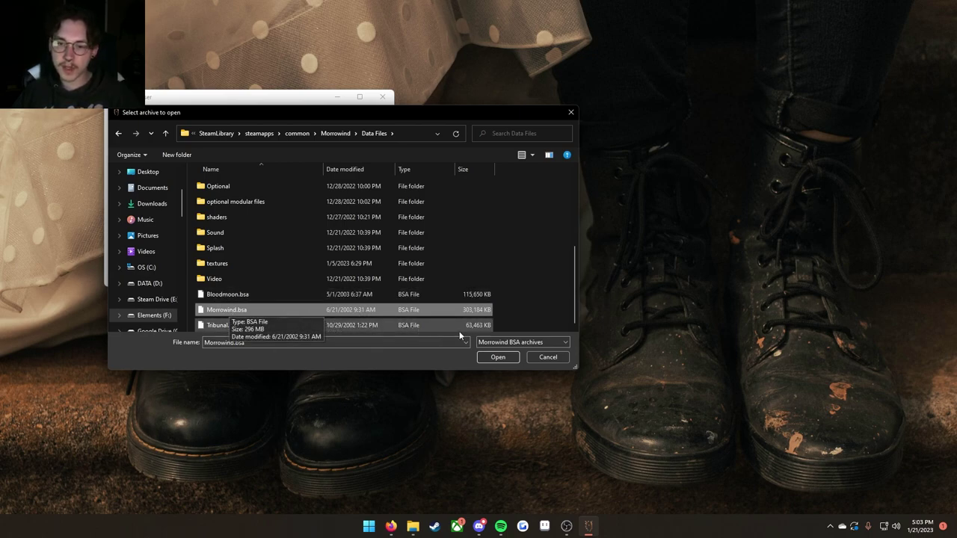
pyautogui.click(499, 357)
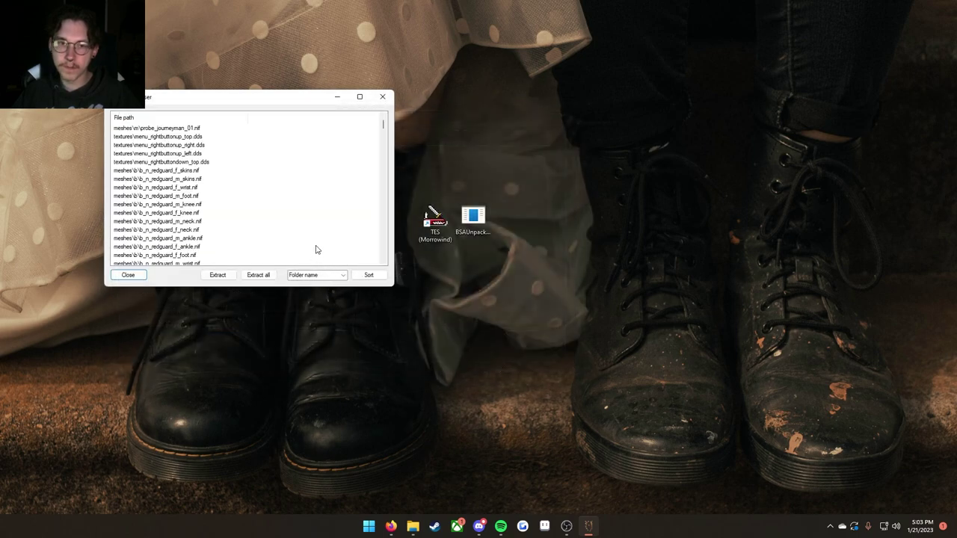
# Step: Enlarge the archive browser window in height and width and move it so that the file list has more room
pyautogui.moveTo(389, 288); pyautogui.dragTo(478, 485)
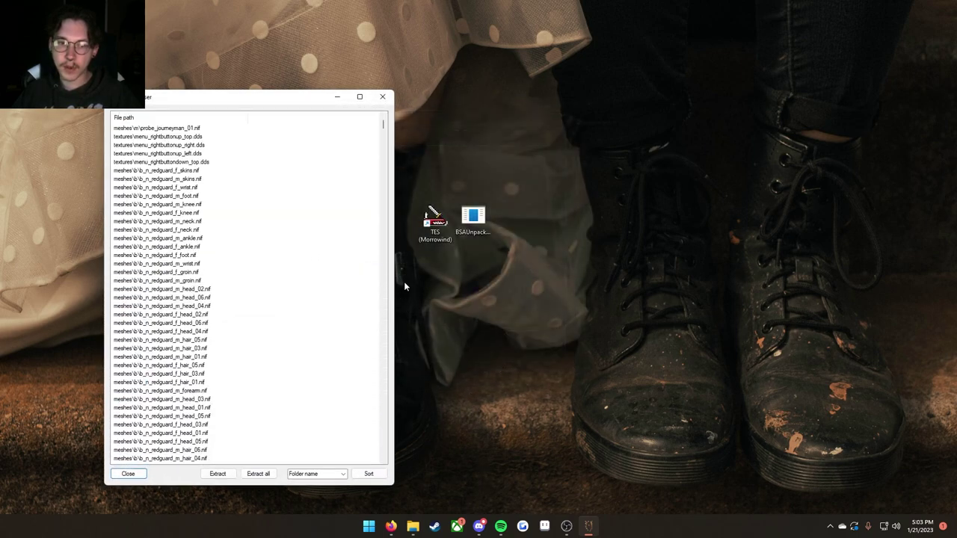
pyautogui.moveTo(258, 93); pyautogui.dragTo(220, 38)
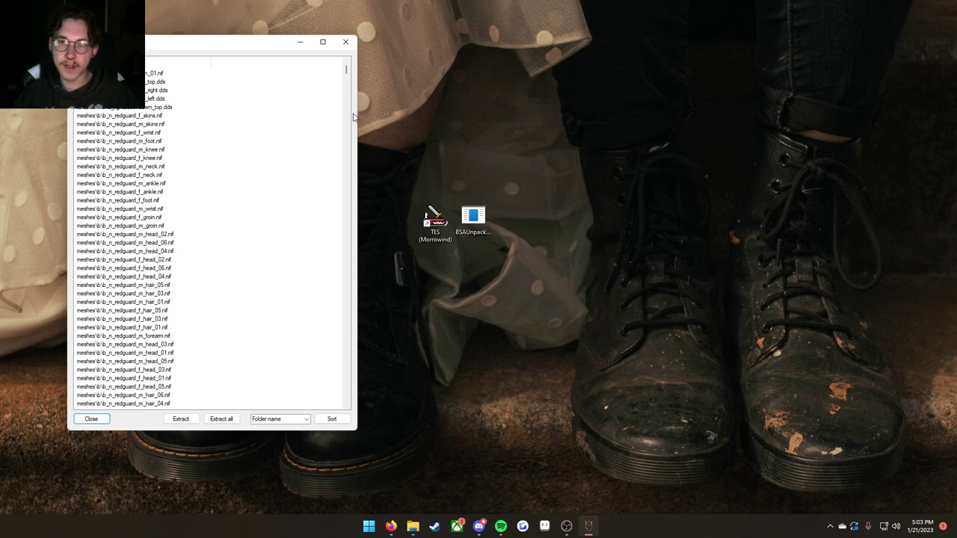
pyautogui.moveTo(358, 117); pyautogui.dragTo(698, 134)
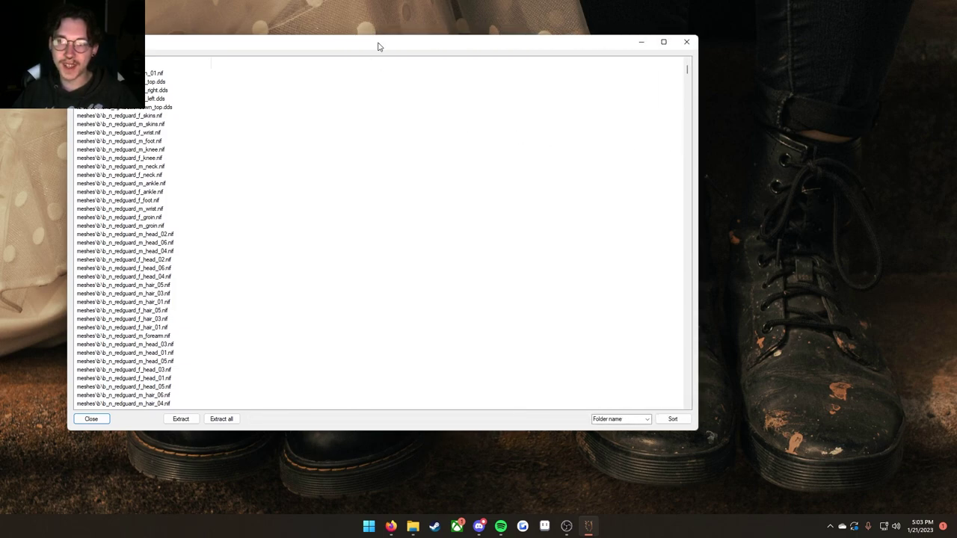
pyautogui.moveTo(376, 42); pyautogui.dragTo(421, 58)
# Step: Browse the archive's file list to examine its meshes, textures and icons
pyautogui.scroll(-10, 213, 218)
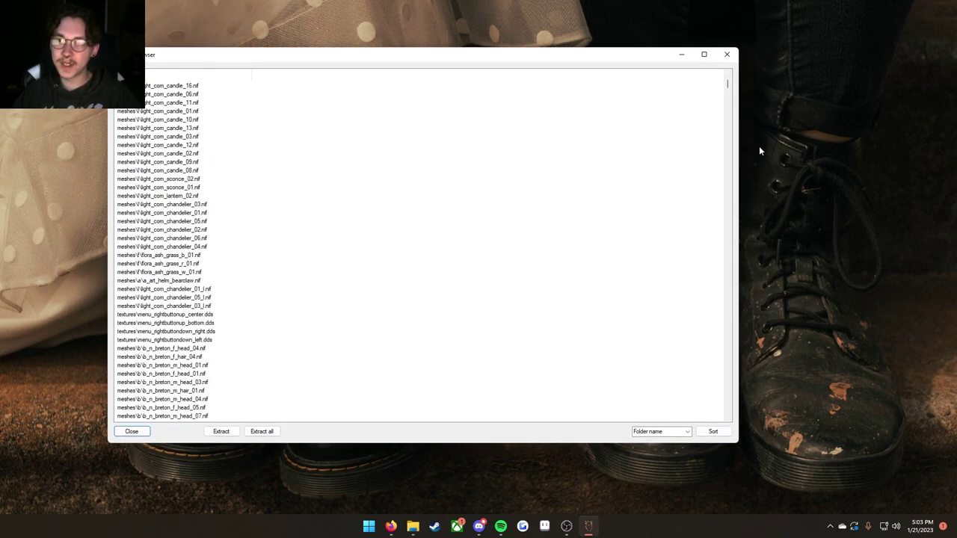
pyautogui.moveTo(730, 84); pyautogui.dragTo(708, 283)
pyautogui.scroll(15, 187, 252)
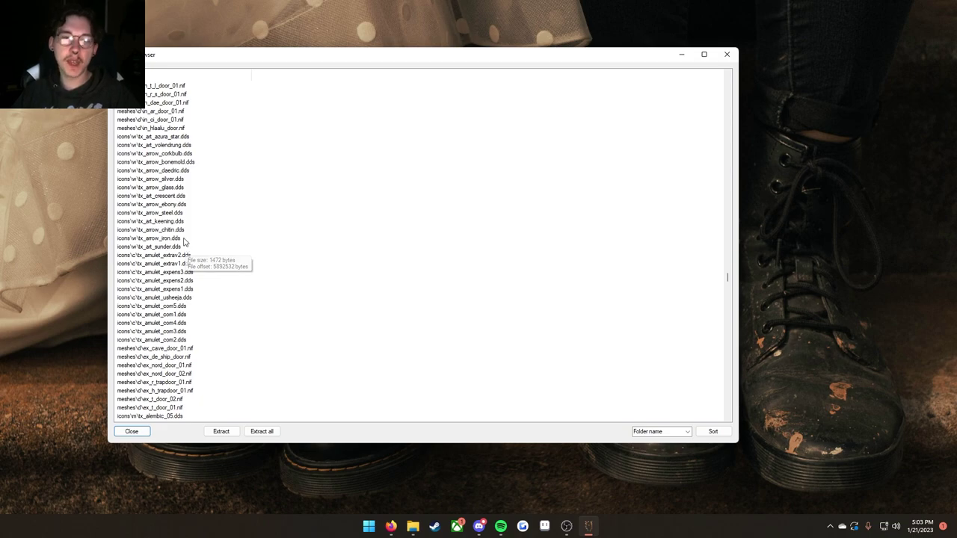
pyautogui.scroll(12, 182, 239)
pyautogui.scroll(12, 157, 202)
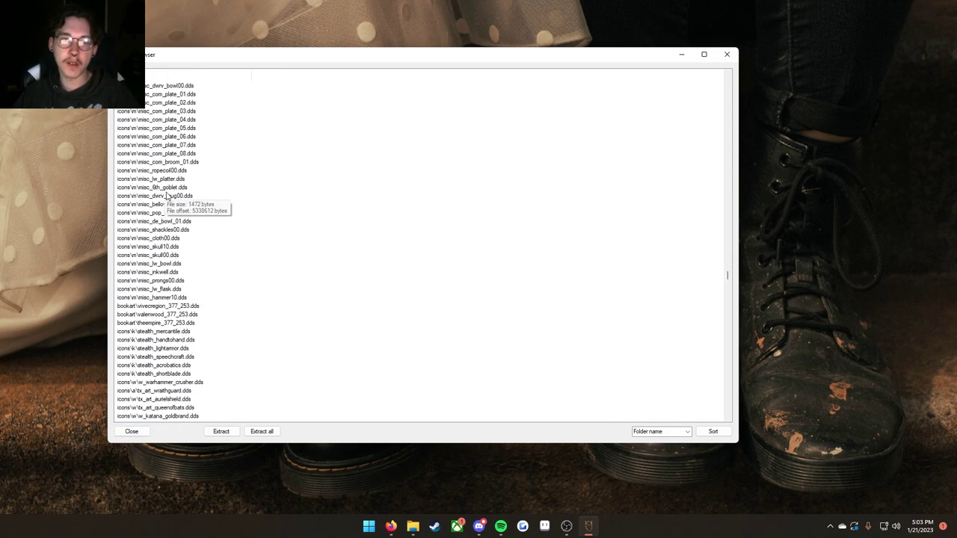
# Step: Jump to the list entries starting with "b" and with "m", and look through the meshes and icons around them
pyautogui.click(168, 195)
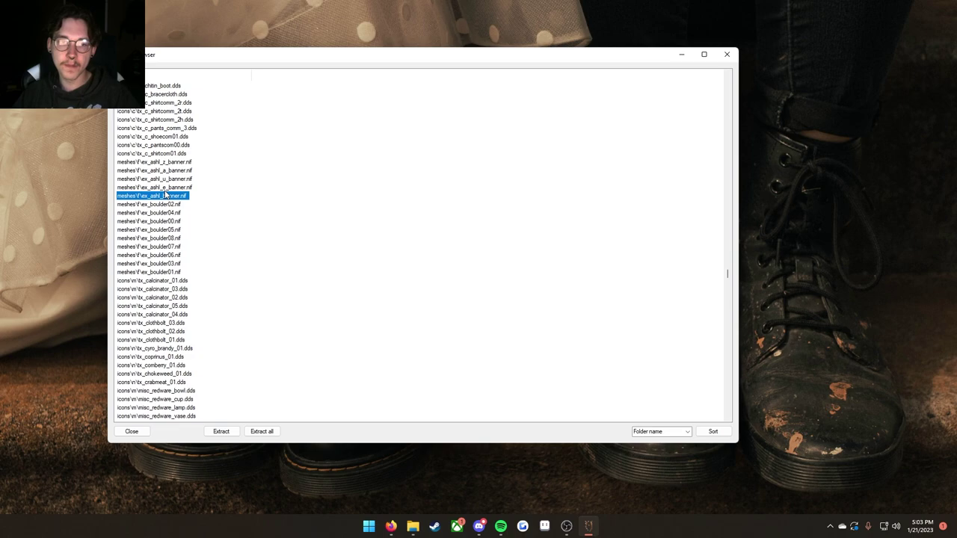
pyautogui.scroll(2, 166, 195)
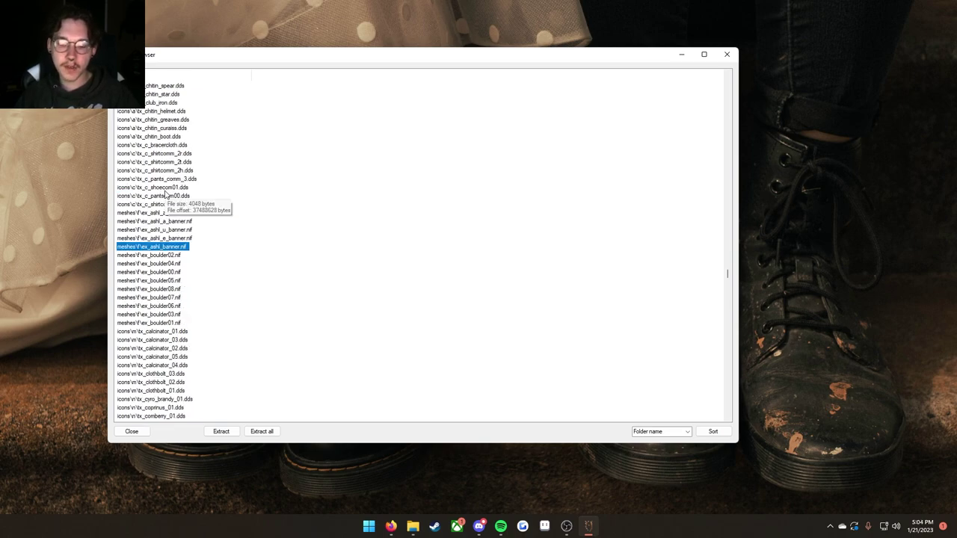
pyautogui.press('b')
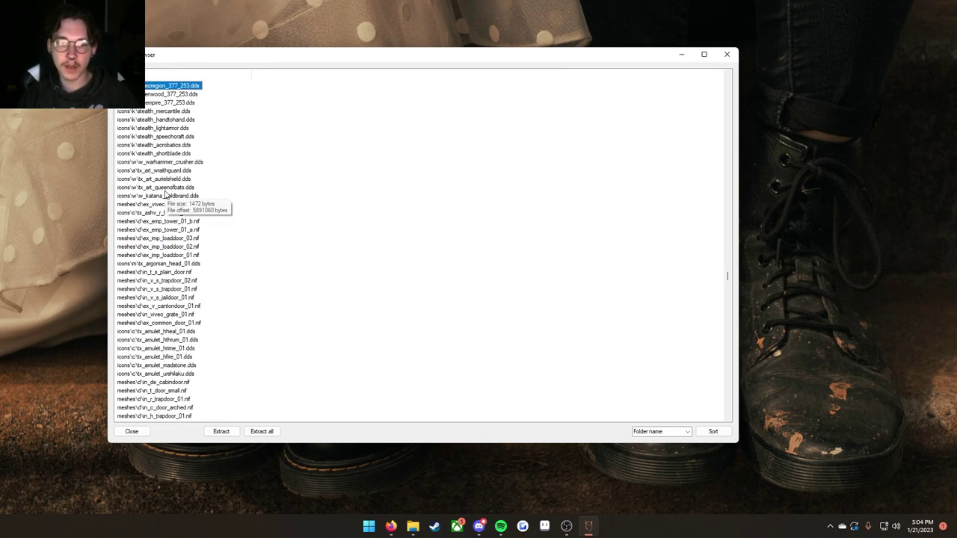
pyautogui.press('m')
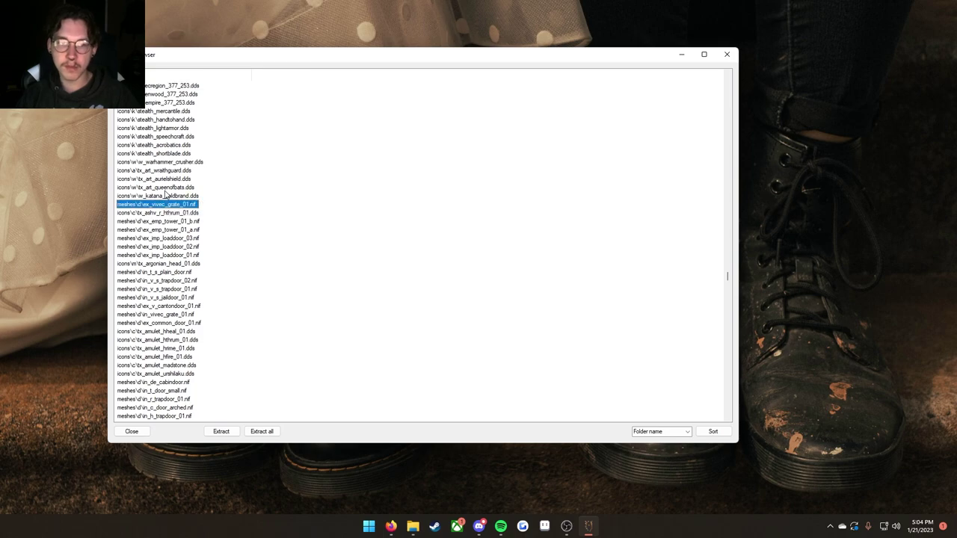
pyautogui.scroll(-4, 231, 261)
pyautogui.scroll(-20, 220, 262)
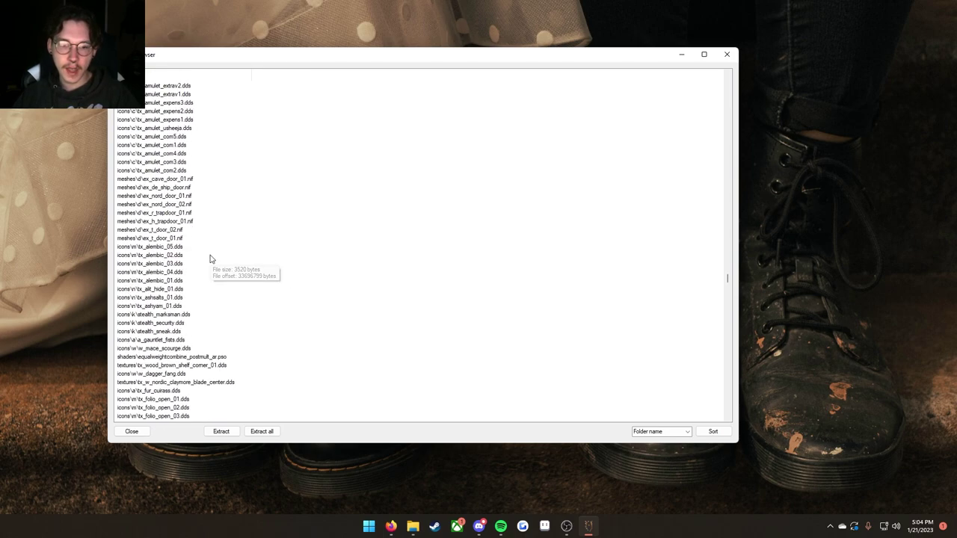
pyautogui.scroll(-7, 209, 264)
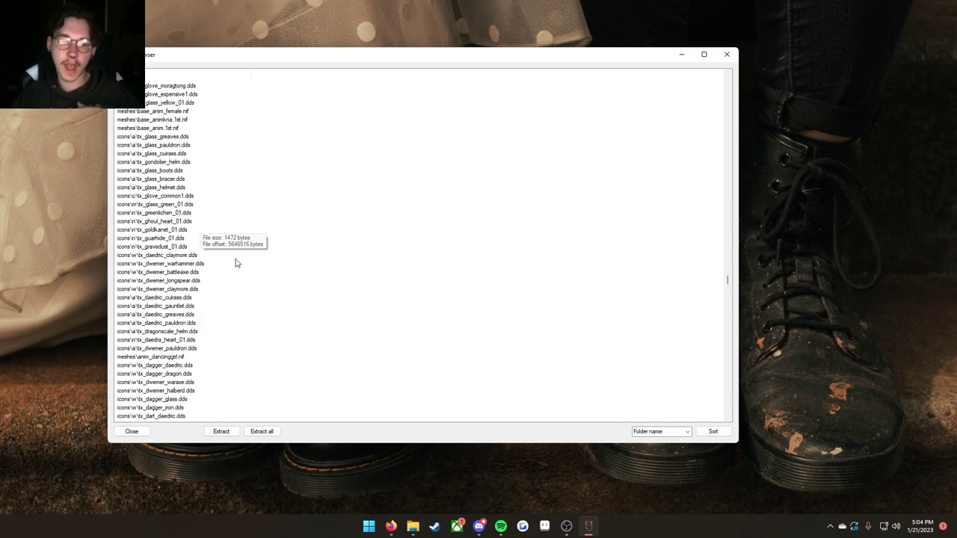
pyautogui.scroll(-5, 237, 284)
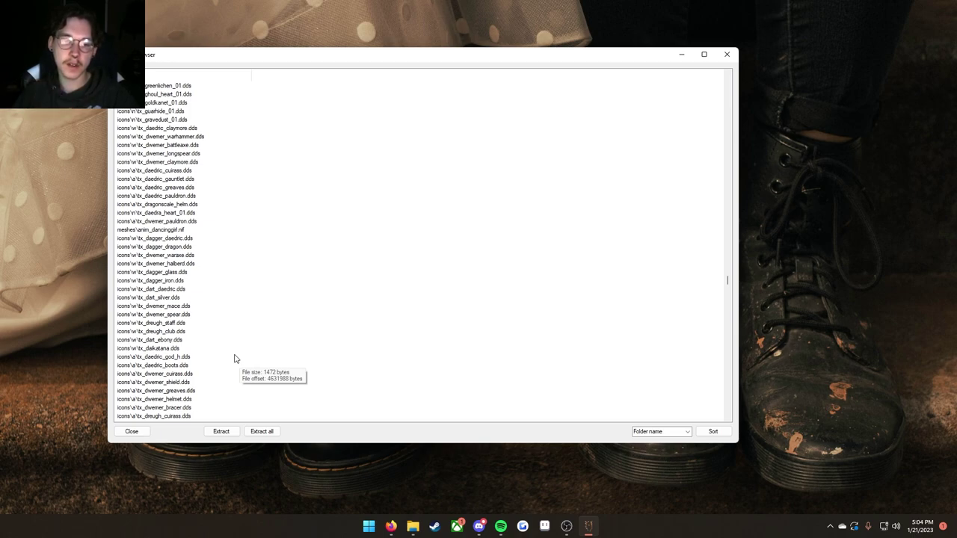
# Step: Start extracting the tx_dwemer_battleaxe.dds icon and choose the Desktop as its save location
pyautogui.click(172, 146)
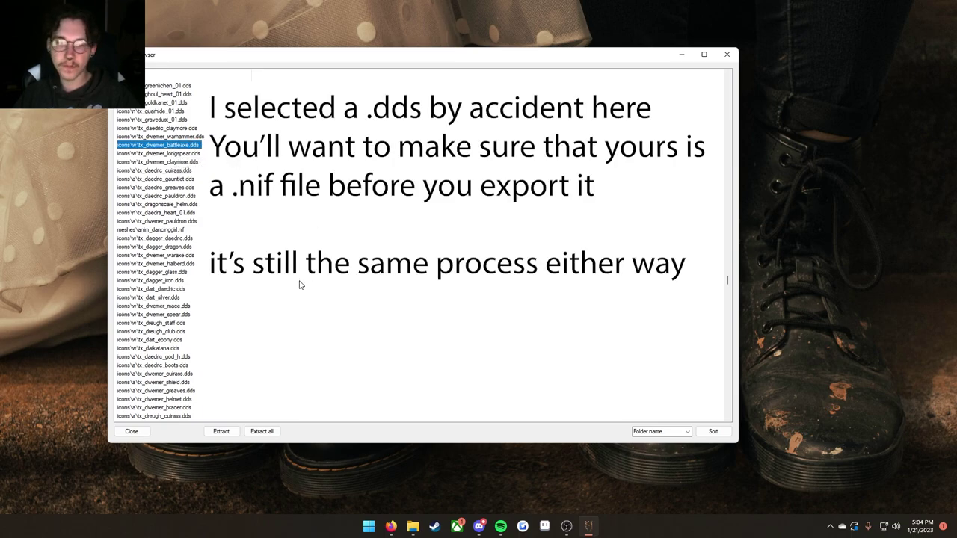
pyautogui.click(222, 432)
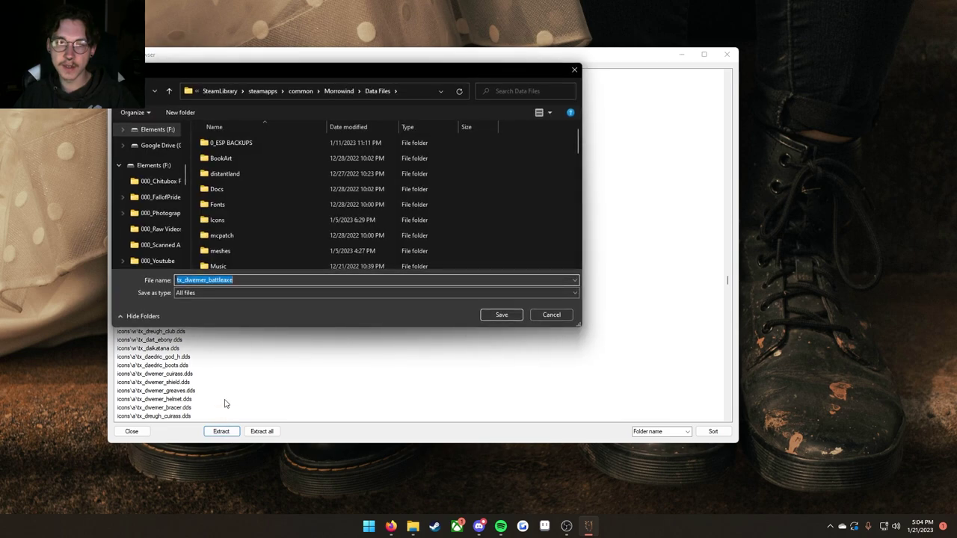
pyautogui.scroll(5, 161, 184)
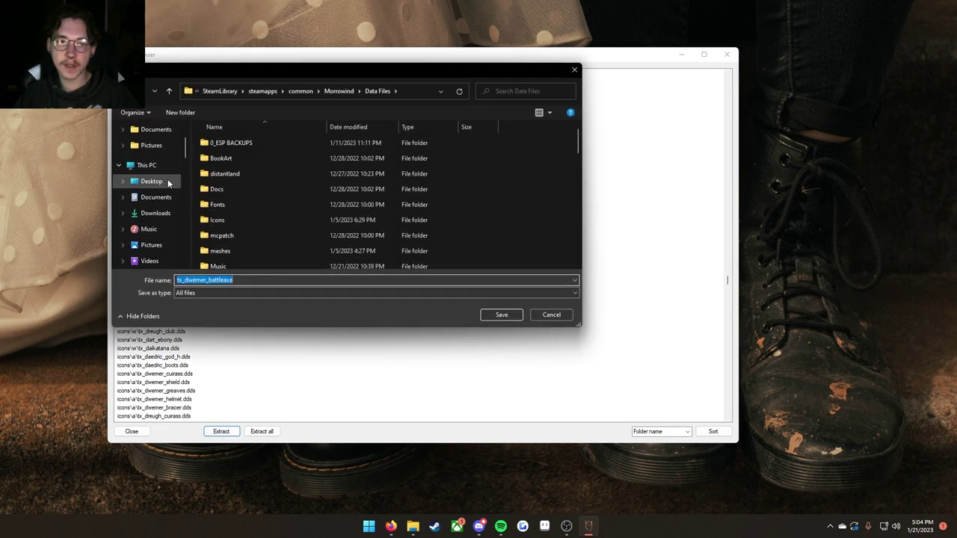
pyautogui.click(169, 182)
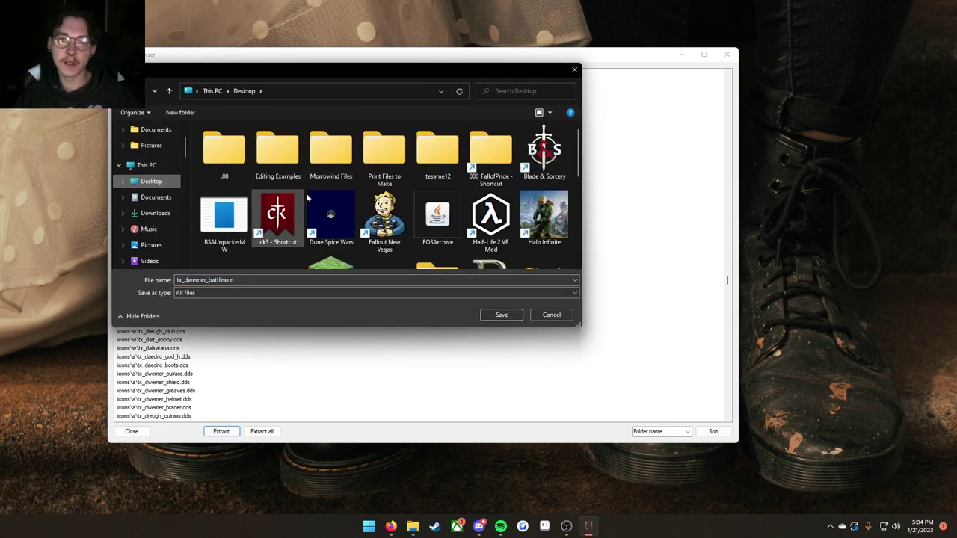
# Step: Create a folder named "Morrowind 2" on the Desktop and save the extracted tx_dwemer_battleaxe file inside it
pyautogui.scroll(-5, 306, 193)
pyautogui.rightClick(443, 228)
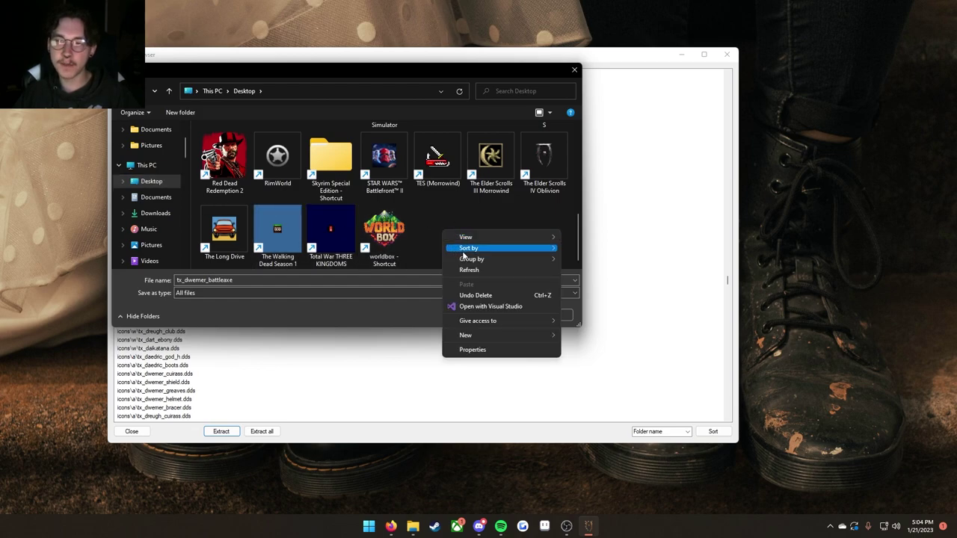
pyautogui.moveTo(524, 334)
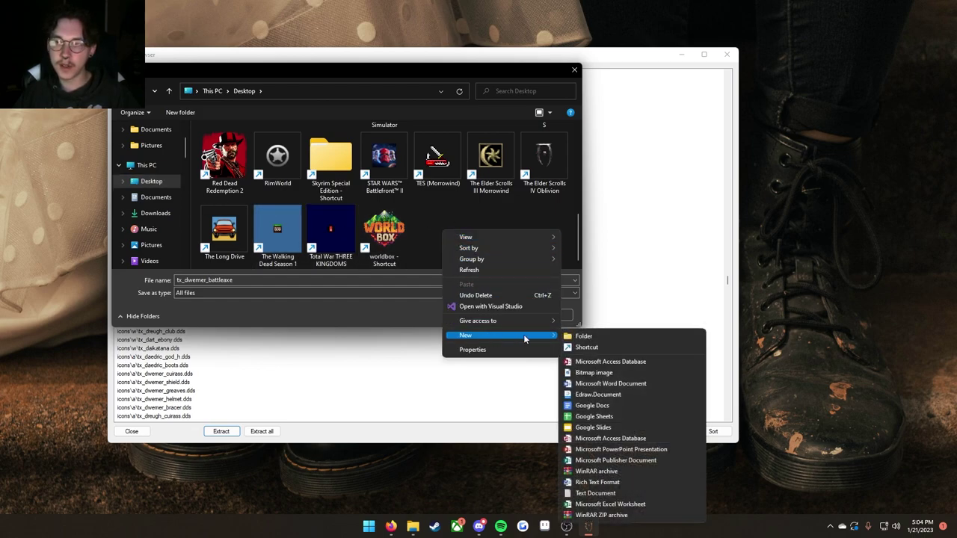
pyautogui.click(584, 336)
pyautogui.write('Mor')
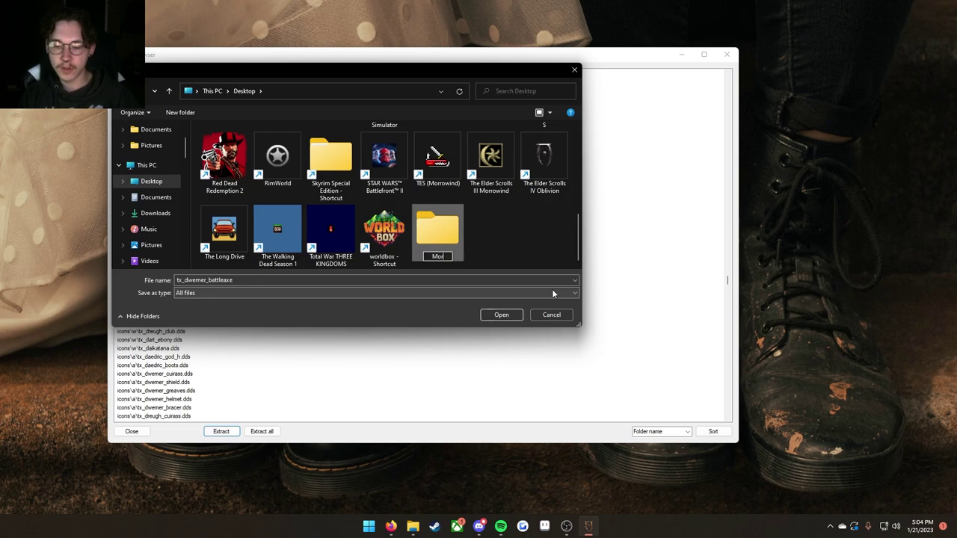
pyautogui.write('rowind')
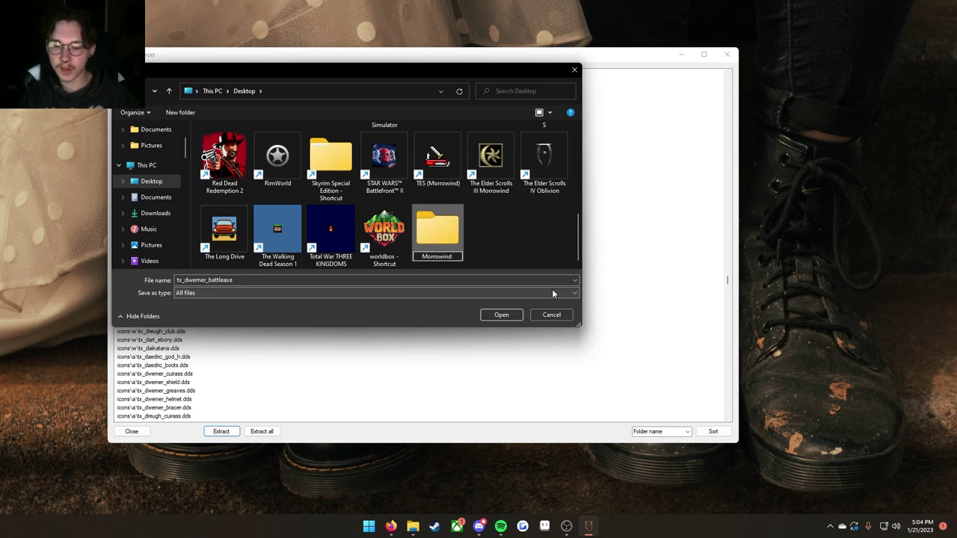
pyautogui.write(' 2')
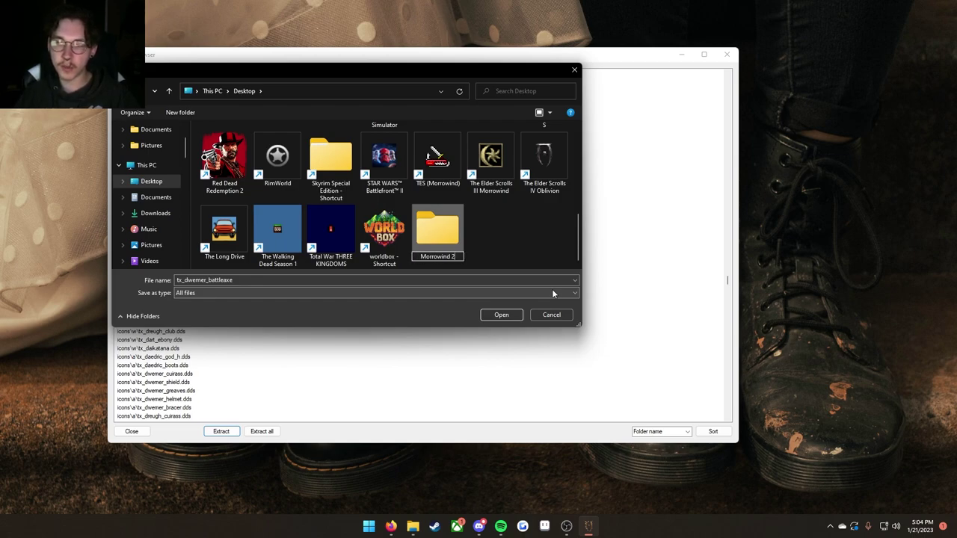
pyautogui.press('Return')
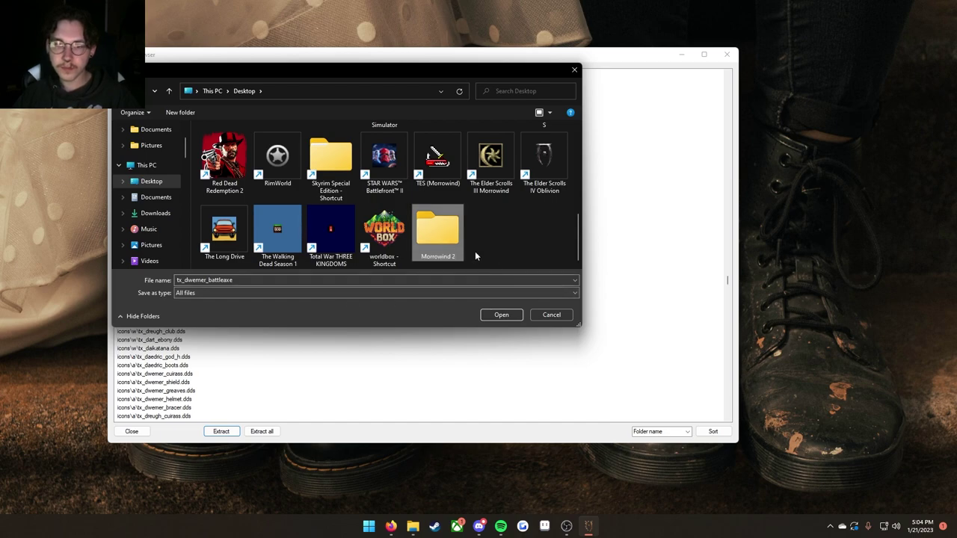
pyautogui.doubleClick(457, 244)
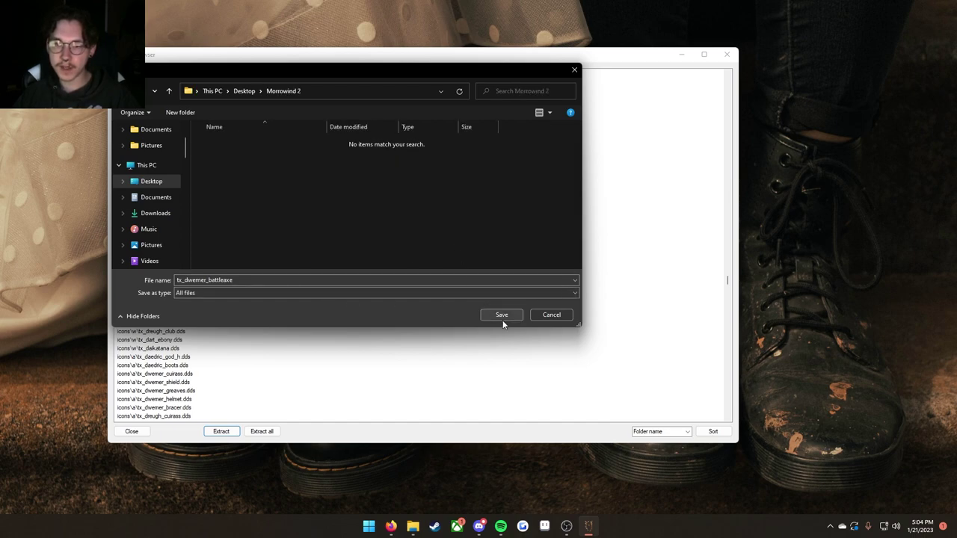
pyautogui.click(503, 320)
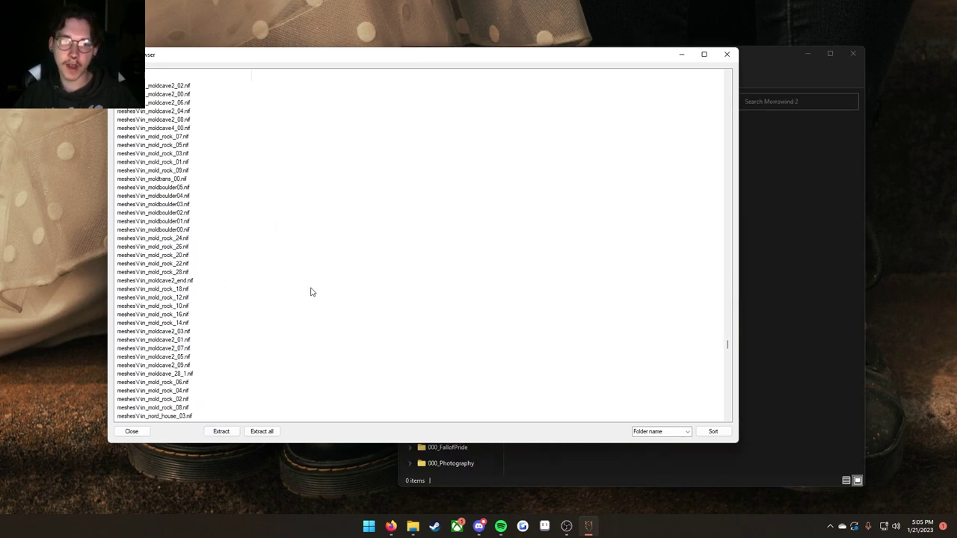
# Step: Look at the contents of the Morrowind 2 folder window, minimize it and return to browsing the archive's meshes
pyautogui.click(759, 206)
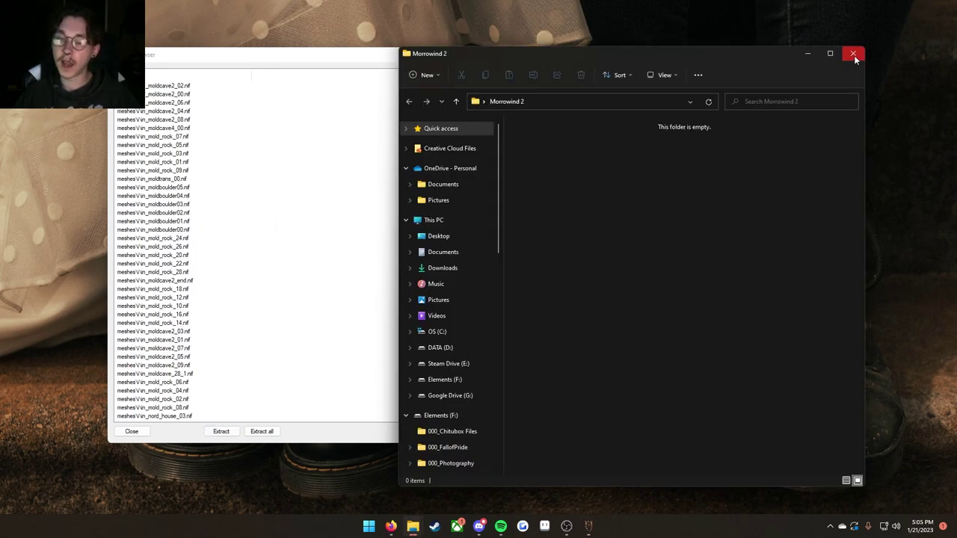
pyautogui.click(808, 53)
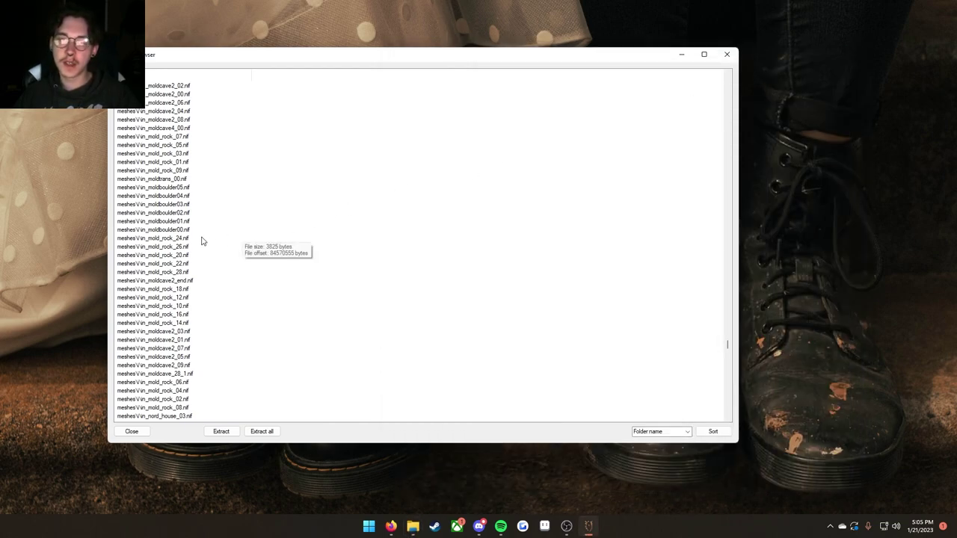
pyautogui.scroll(1, 202, 240)
pyautogui.scroll(4, 203, 239)
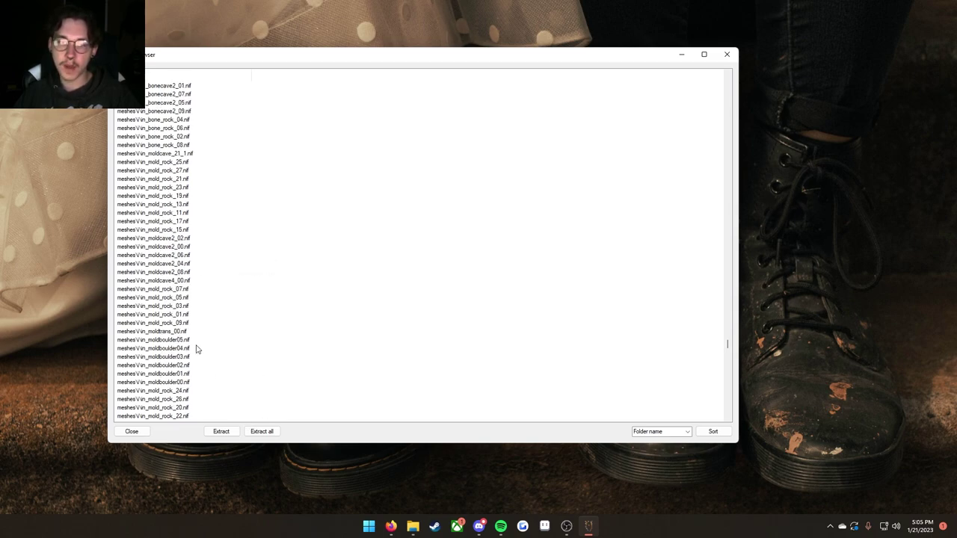
# Step: Extract all files of the archive into the Morrowind 2 folder on the Desktop
pyautogui.click(262, 434)
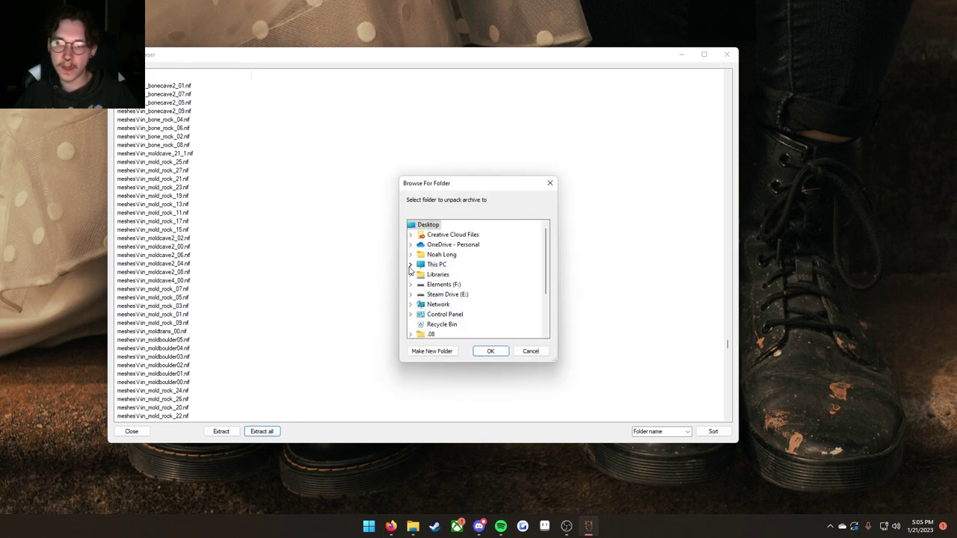
pyautogui.click(411, 265)
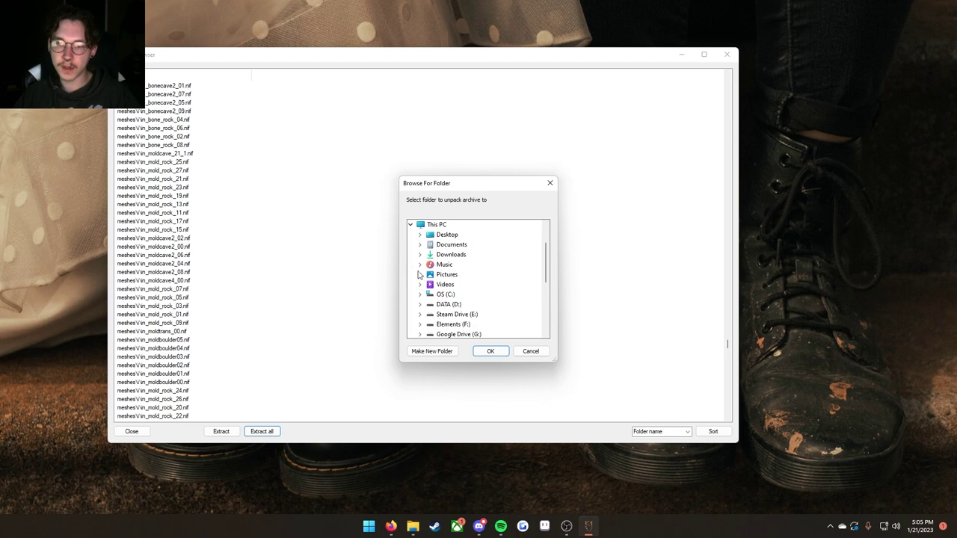
pyautogui.doubleClick(446, 235)
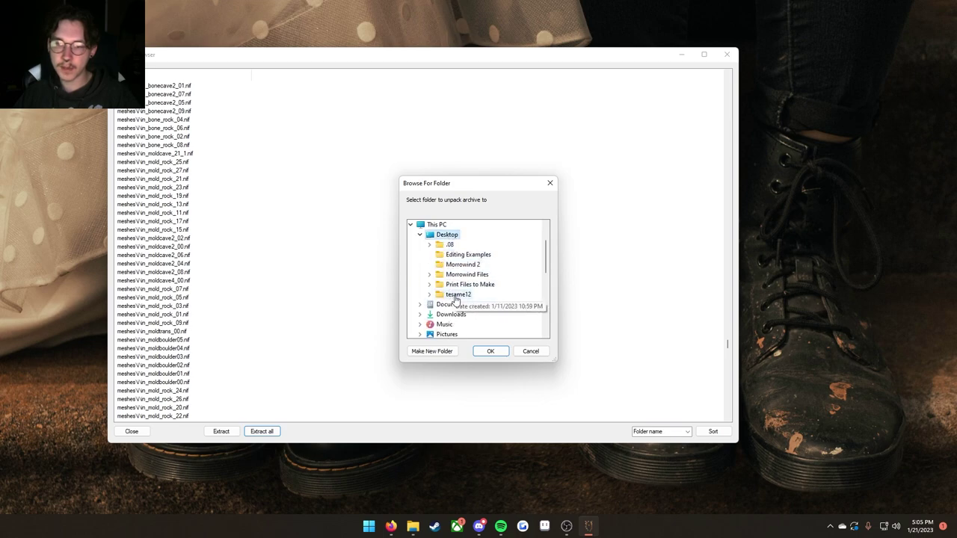
pyautogui.click(456, 265)
pyautogui.click(492, 352)
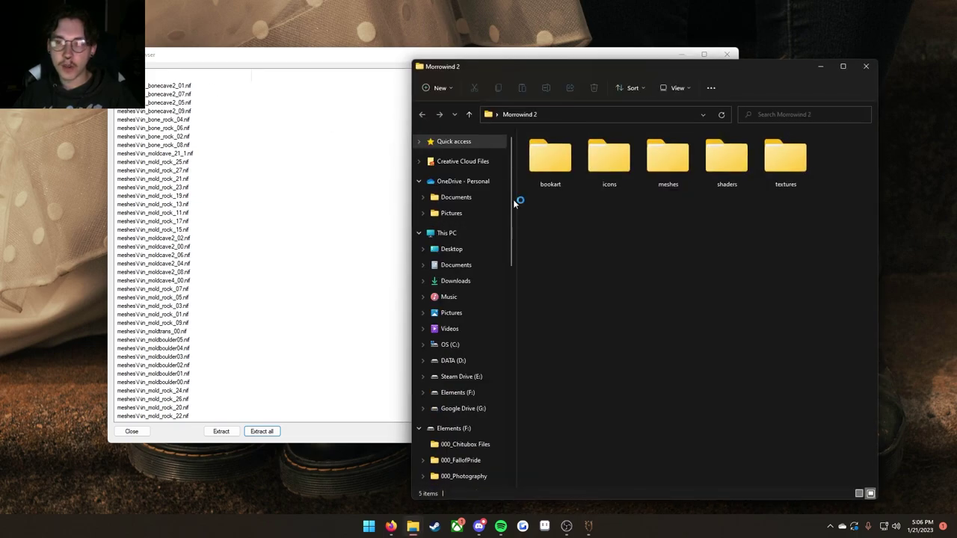
# Step: Open the extracted meshes folder, search it for "battleaxe", check where the found mesh is stored and clear the search
pyautogui.doubleClick(660, 173)
pyautogui.scroll(-5, 622, 205)
pyautogui.scroll(5, 619, 247)
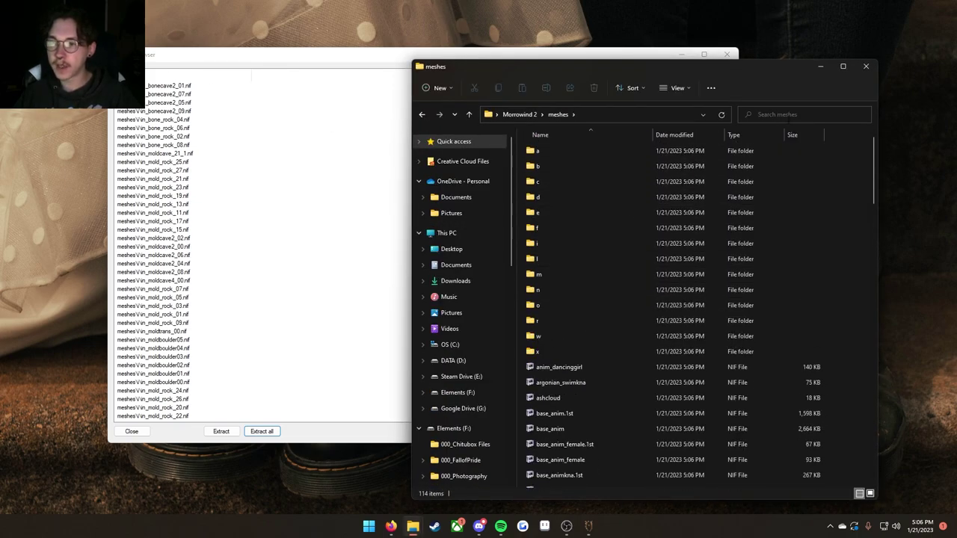
pyautogui.write('battleaxe')
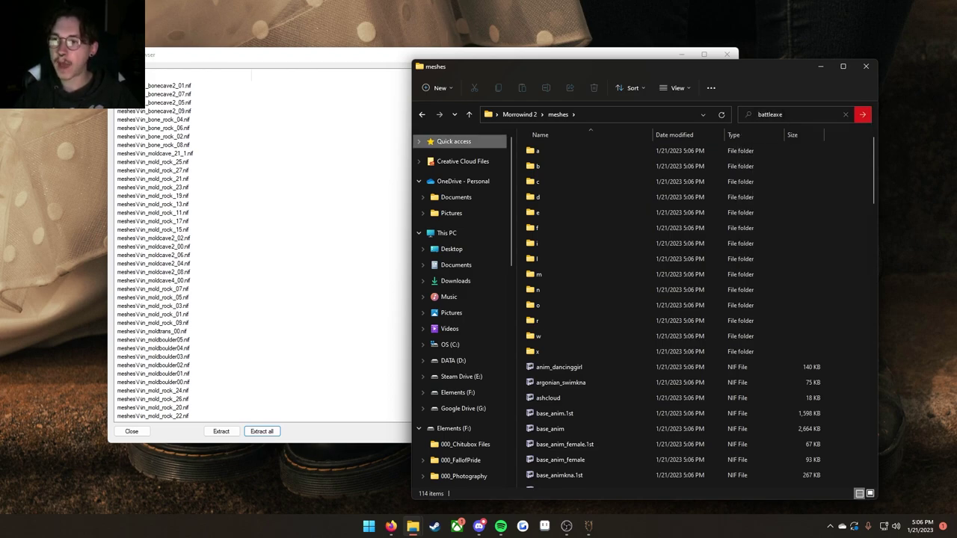
pyautogui.press('Return')
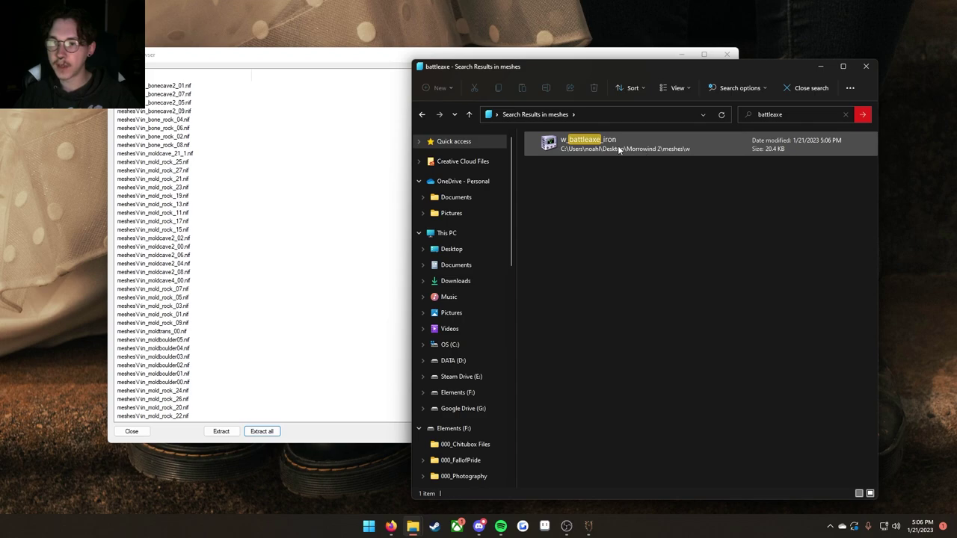
pyautogui.click(642, 151)
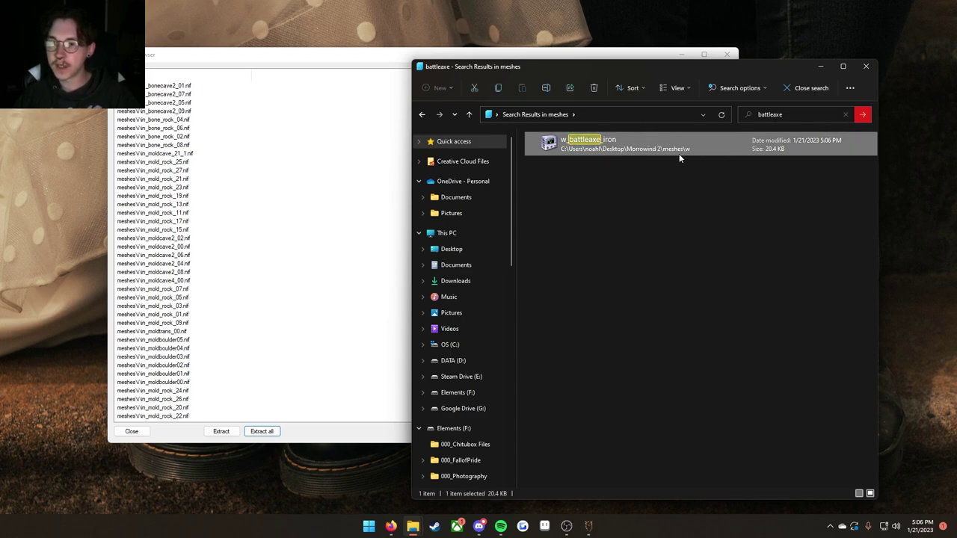
pyautogui.click(846, 115)
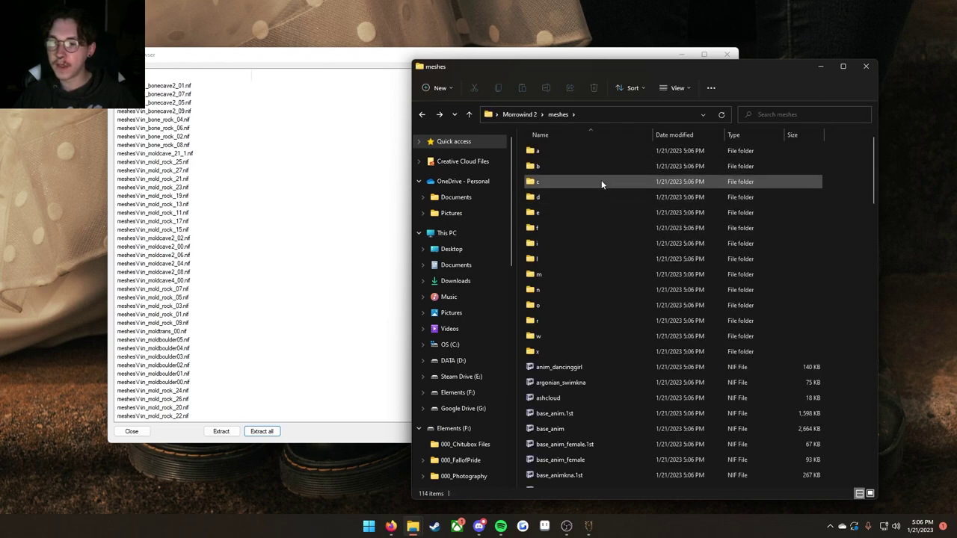
# Step: Open the w subfolder of meshes and look through the weapon .nif files
pyautogui.doubleClick(578, 295)
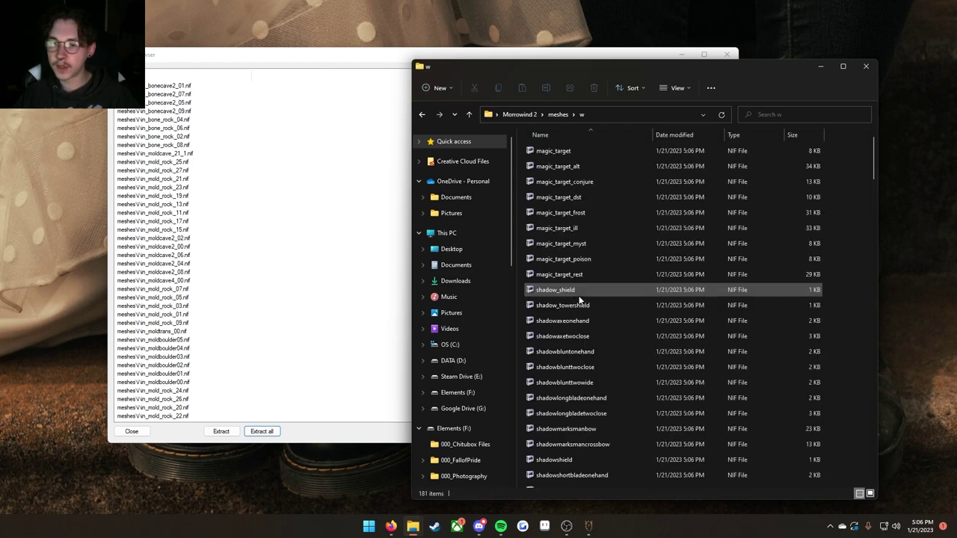
pyautogui.scroll(-5, 566, 307)
pyautogui.scroll(-15, 566, 307)
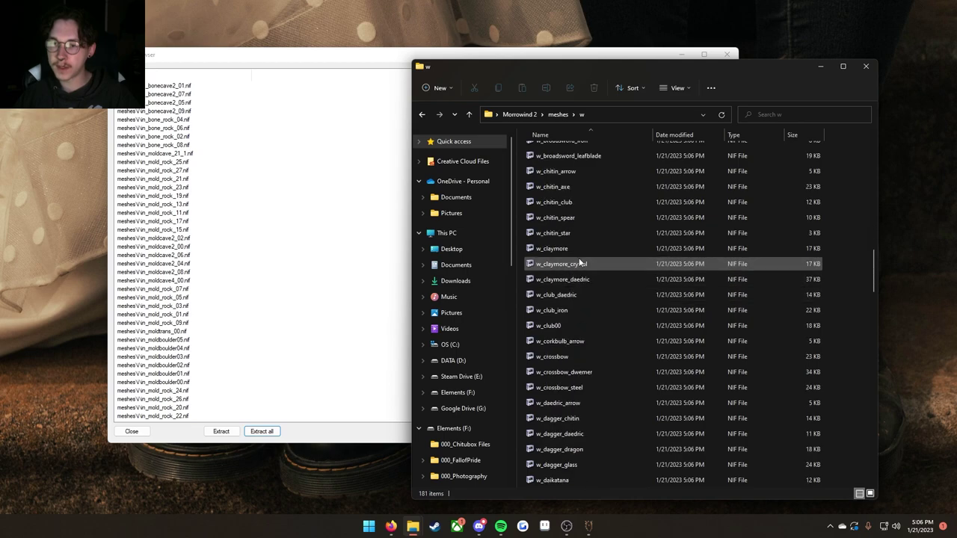
pyautogui.scroll(-15, 583, 235)
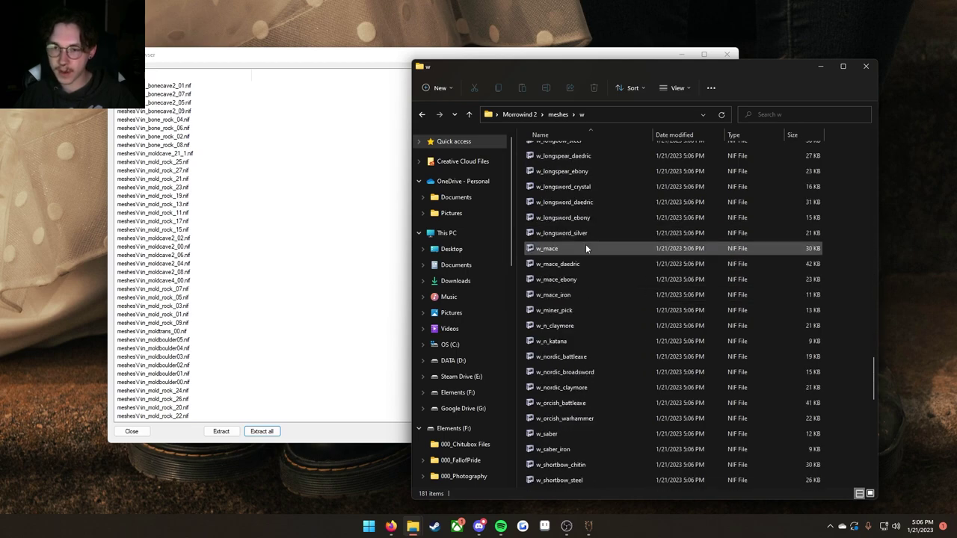
pyautogui.click(578, 279)
pyautogui.scroll(-12, 576, 299)
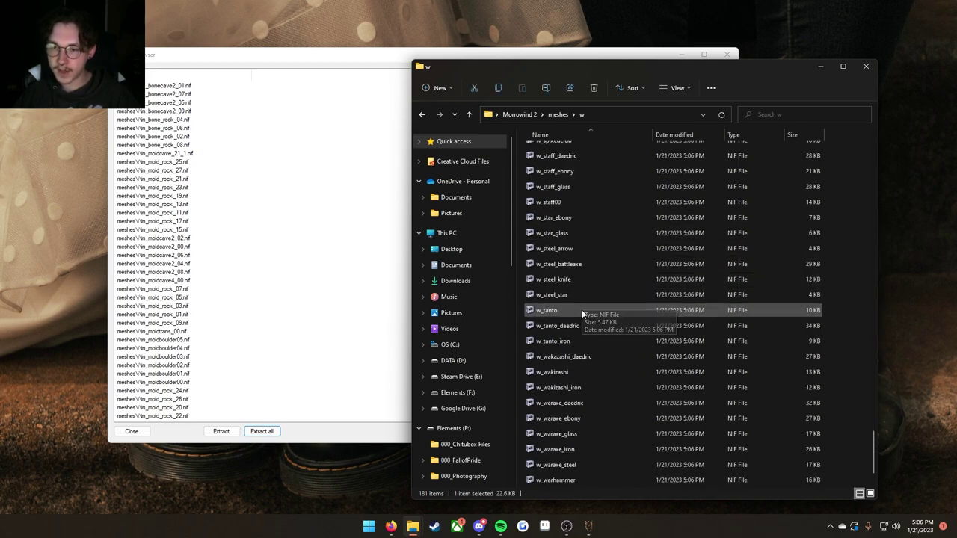
pyautogui.click(573, 314)
pyautogui.scroll(-1, 584, 325)
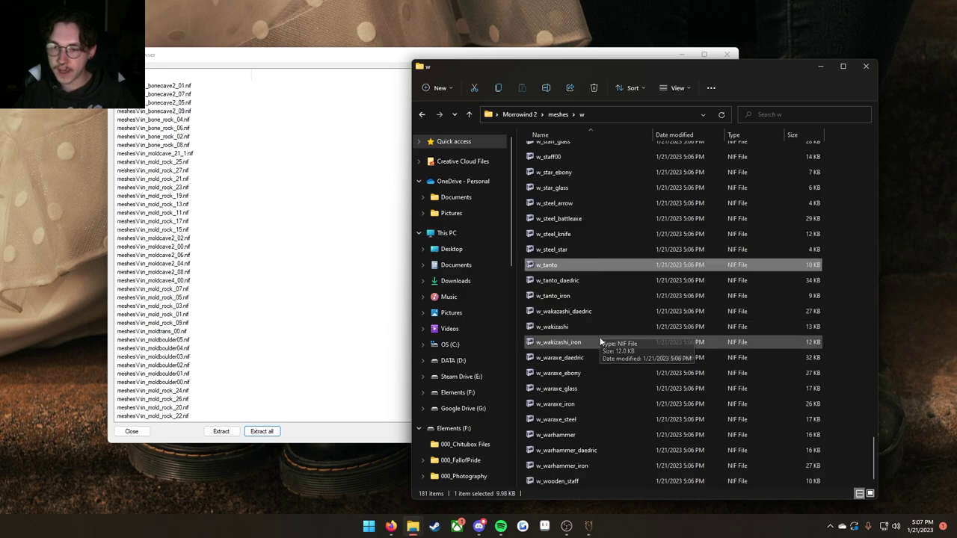
pyautogui.click(589, 395)
pyautogui.scroll(6, 598, 314)
pyautogui.scroll(6, 599, 275)
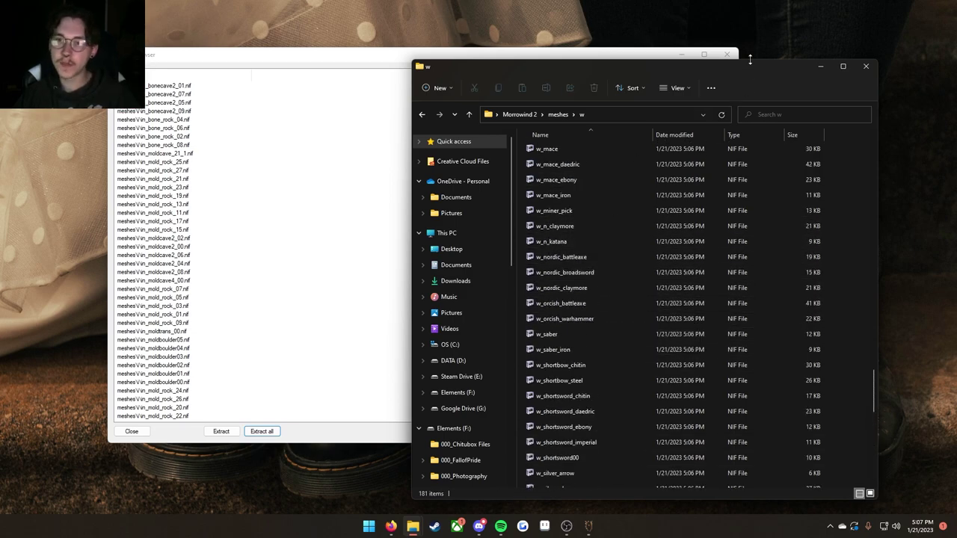
# Step: Go back up to the Morrowind 2 folder, then close its window and the archive browser
pyautogui.hotkey('alt', 'Up')
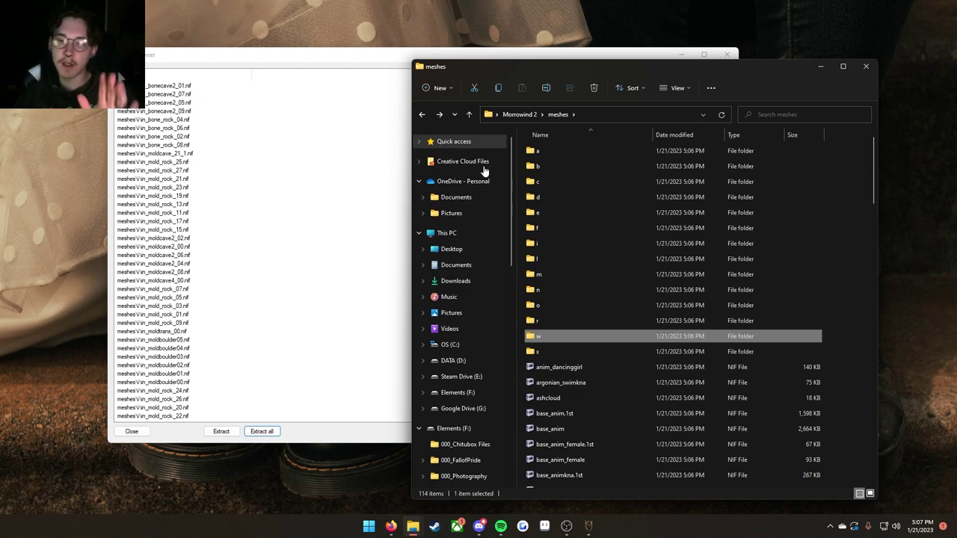
pyautogui.hotkey('alt', 'Up')
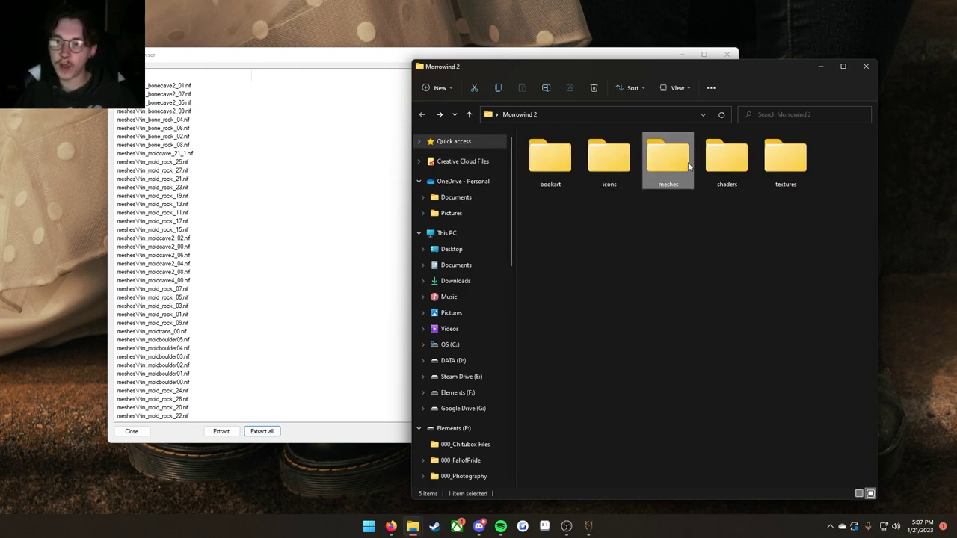
pyautogui.click(866, 67)
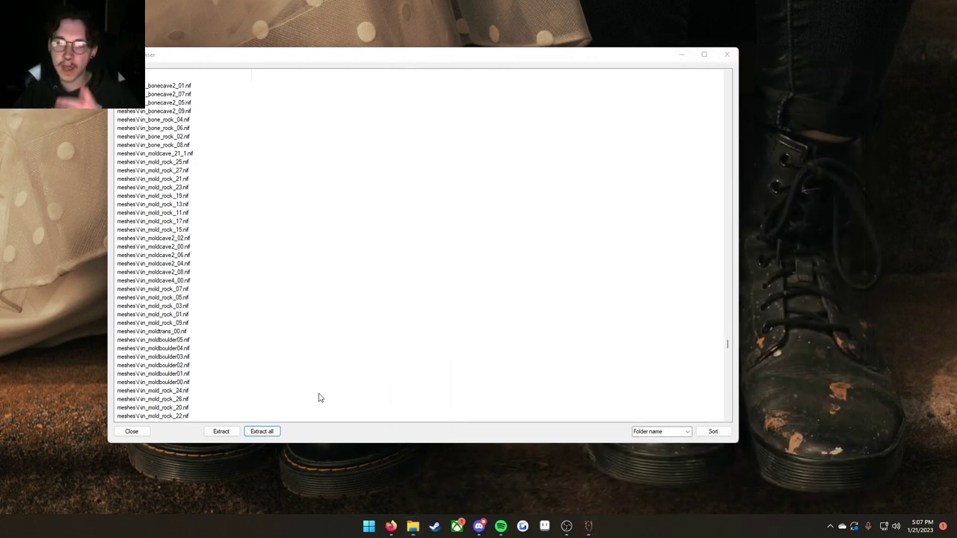
pyautogui.click(727, 57)
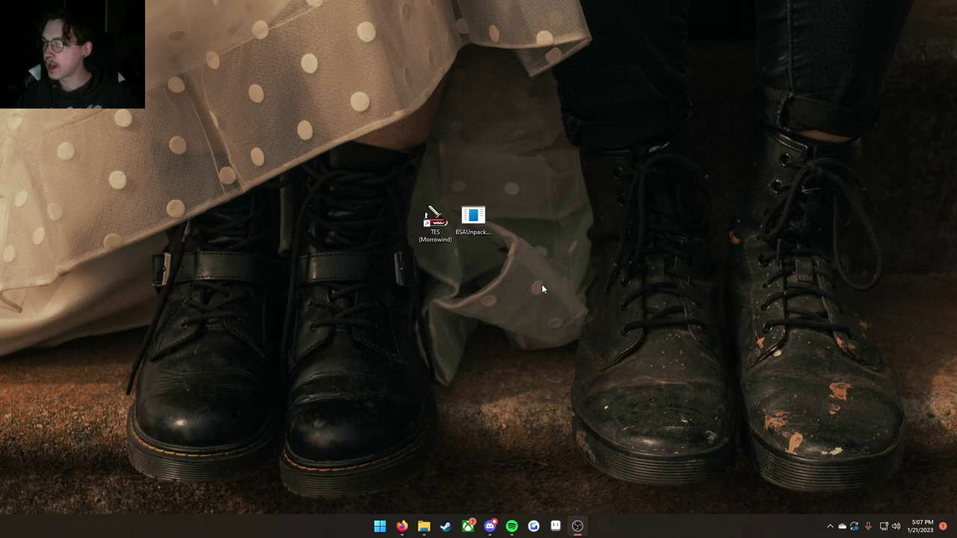
# Step: Launch Blender and bring up the Morrowind Blender Plugin documentation page in the web browser
pyautogui.click(380, 527)
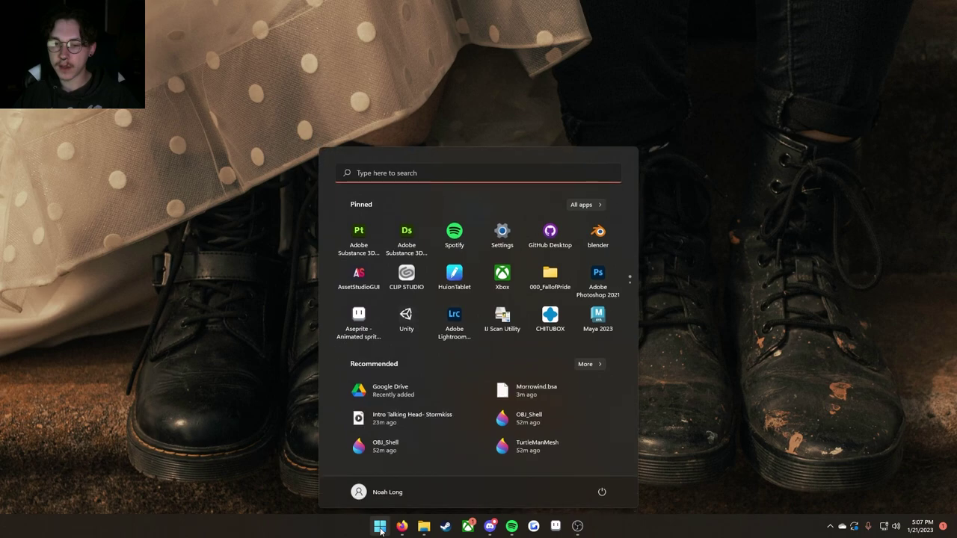
pyautogui.click(599, 249)
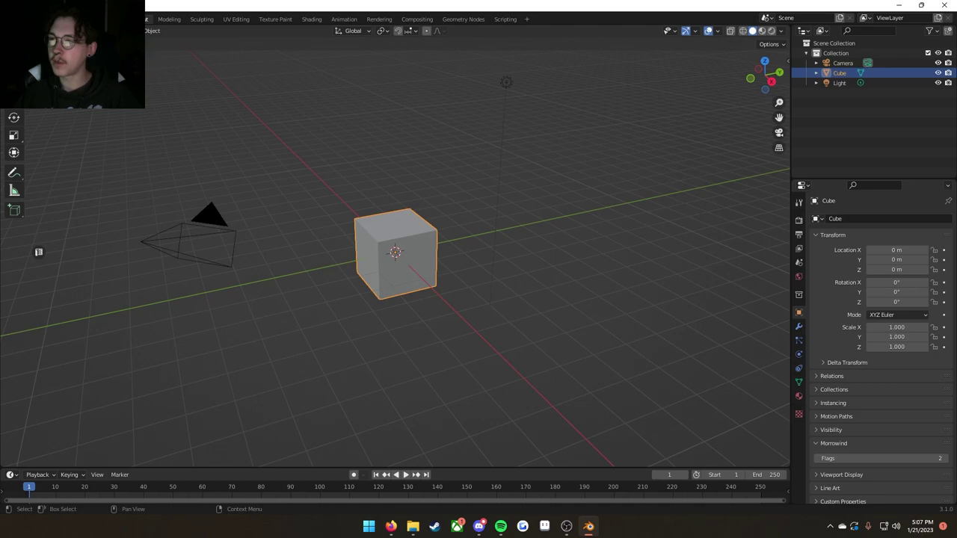
pyautogui.moveTo(956, 60); pyautogui.dragTo(479, 2)
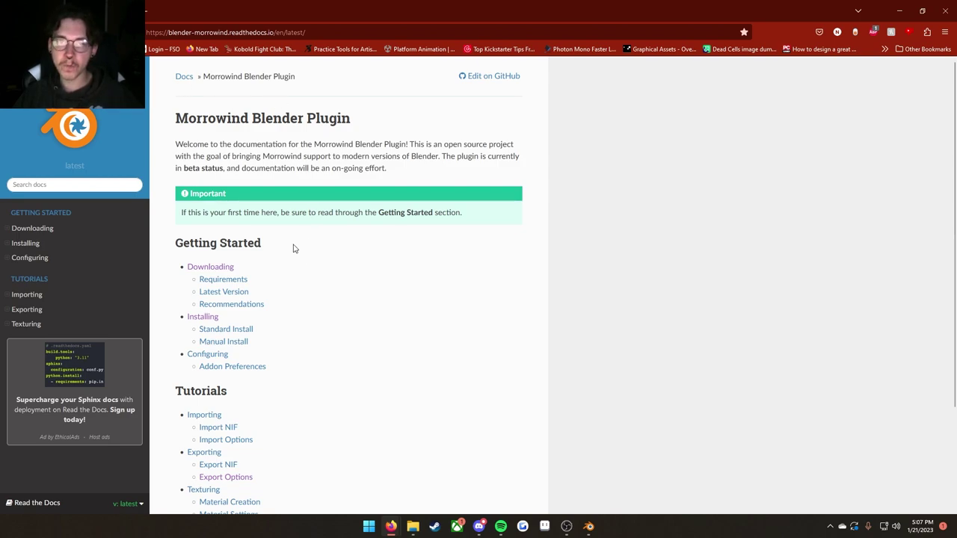
# Step: Download io_scene_mw.zip of release 0.8.93 from the plugin releases page linked in the documentation's Downloading section
pyautogui.scroll(-1, 217, 261)
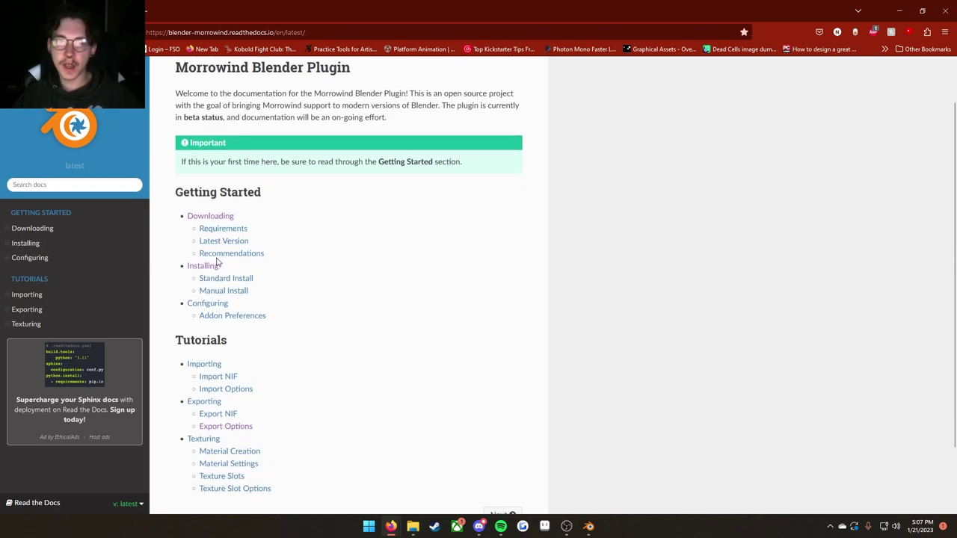
pyautogui.click(212, 217)
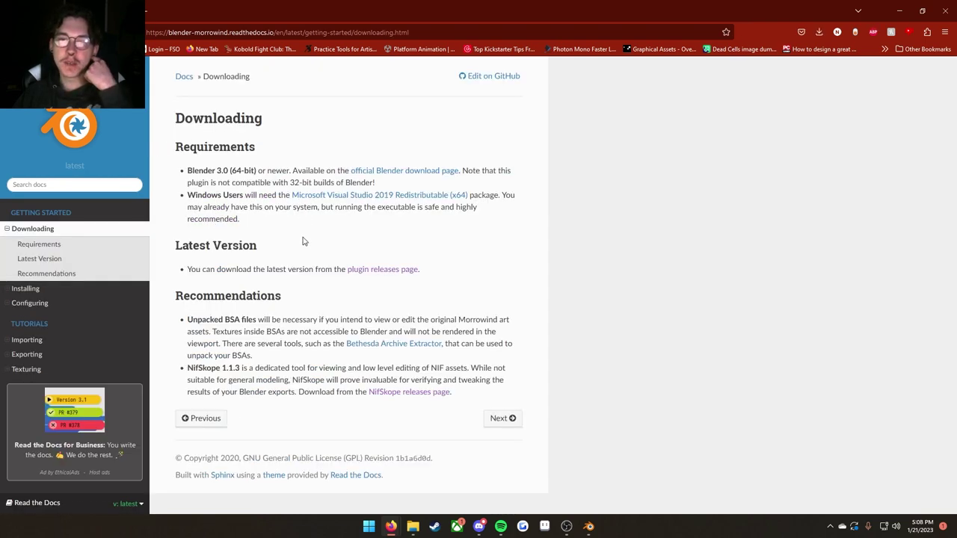
pyautogui.click(394, 275)
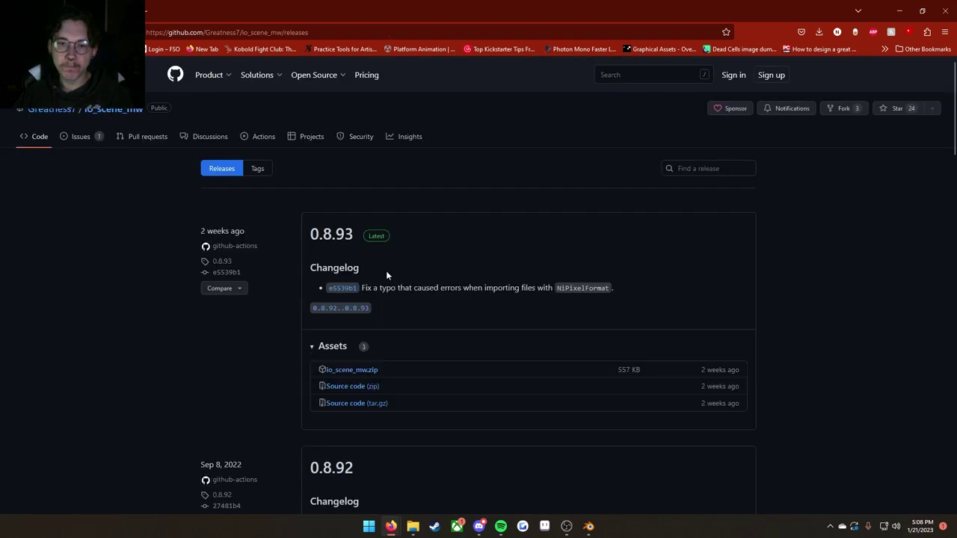
pyautogui.scroll(-1, 318, 199)
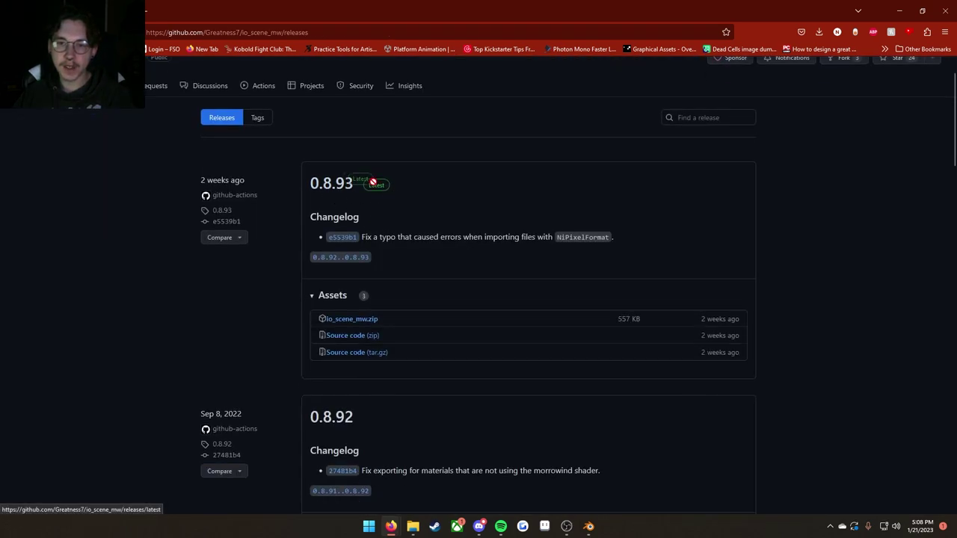
pyautogui.scroll(-1, 329, 217)
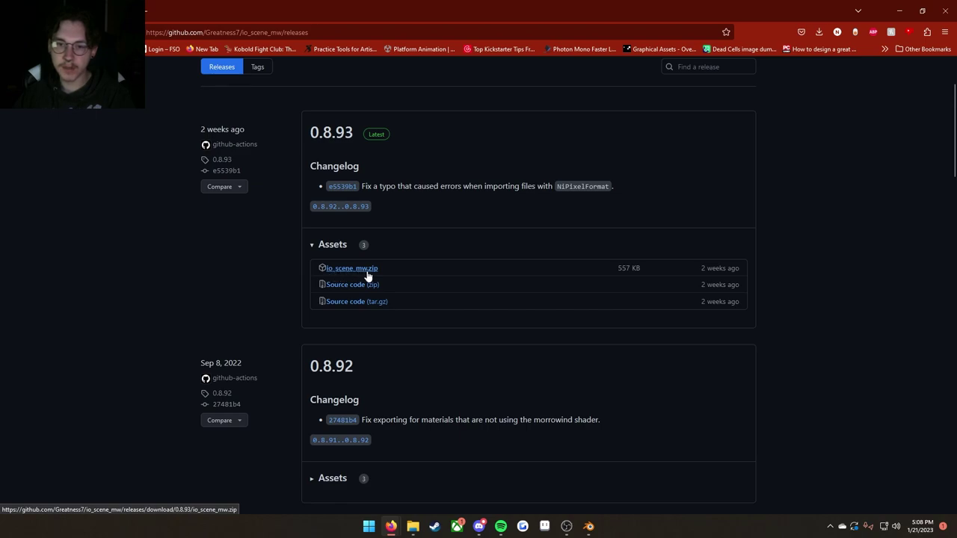
pyautogui.click(368, 276)
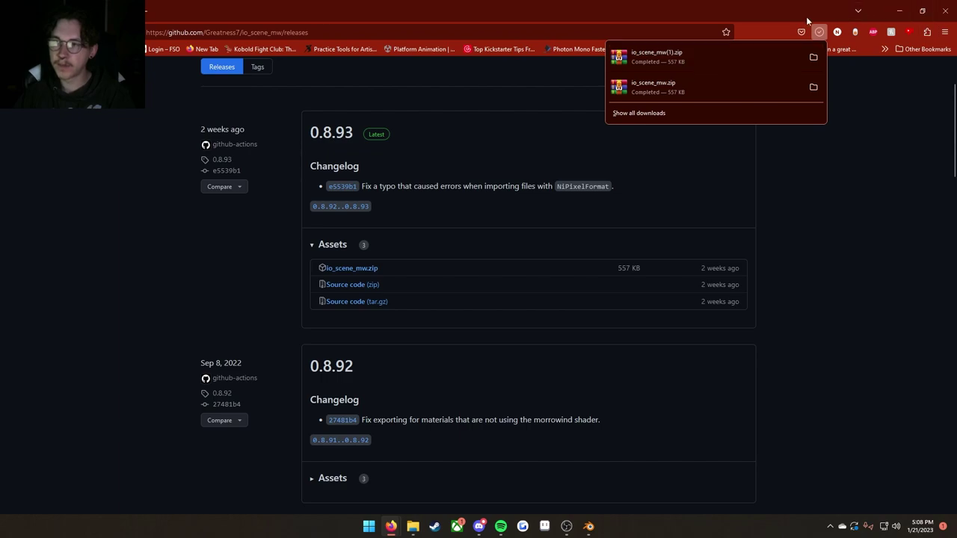
# Step: Shrink the browser window, place the downloaded io_scene_mw(1) archive on the desktop and dismiss the browser window
pyautogui.moveTo(807, 18); pyautogui.dragTo(774, 77)
pyautogui.click(902, 7)
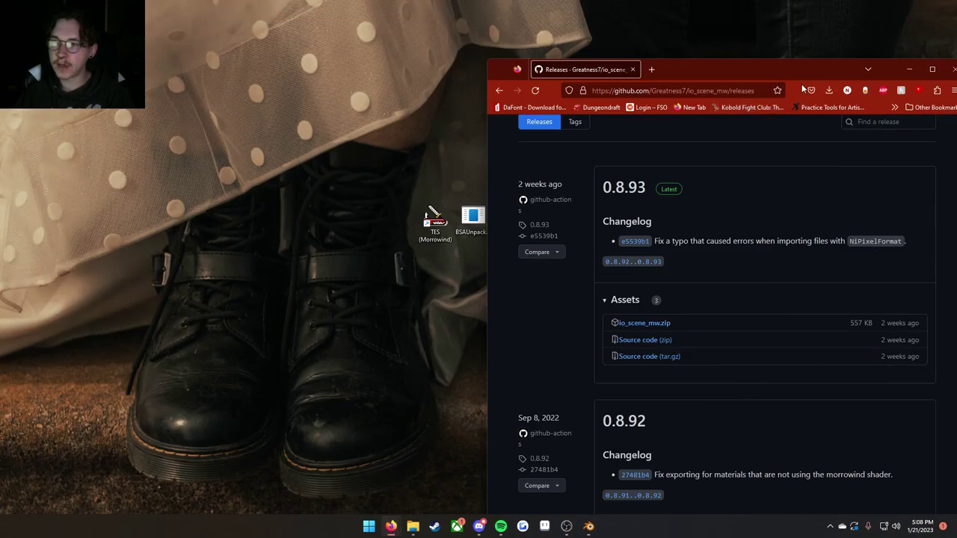
pyautogui.moveTo(813, 70); pyautogui.dragTo(745, 64)
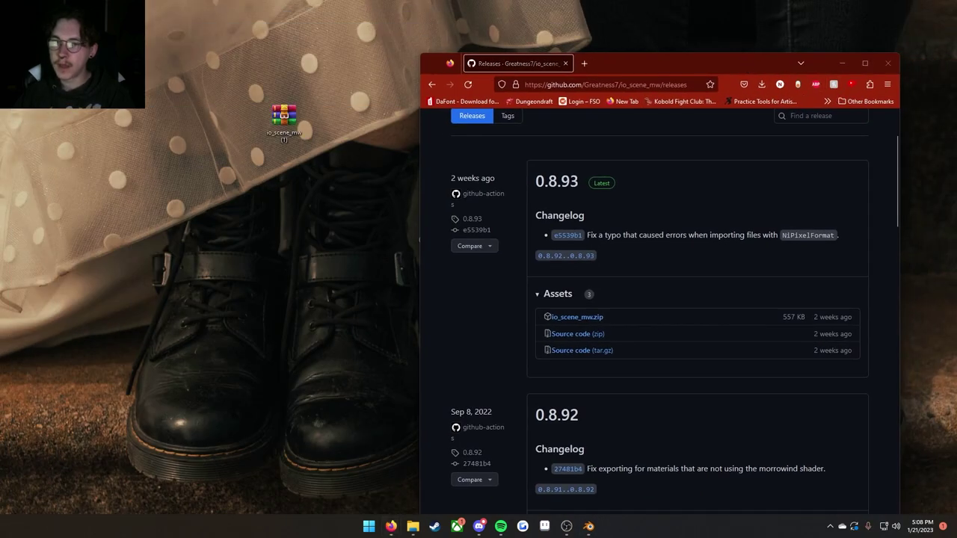
pyautogui.click(883, 66)
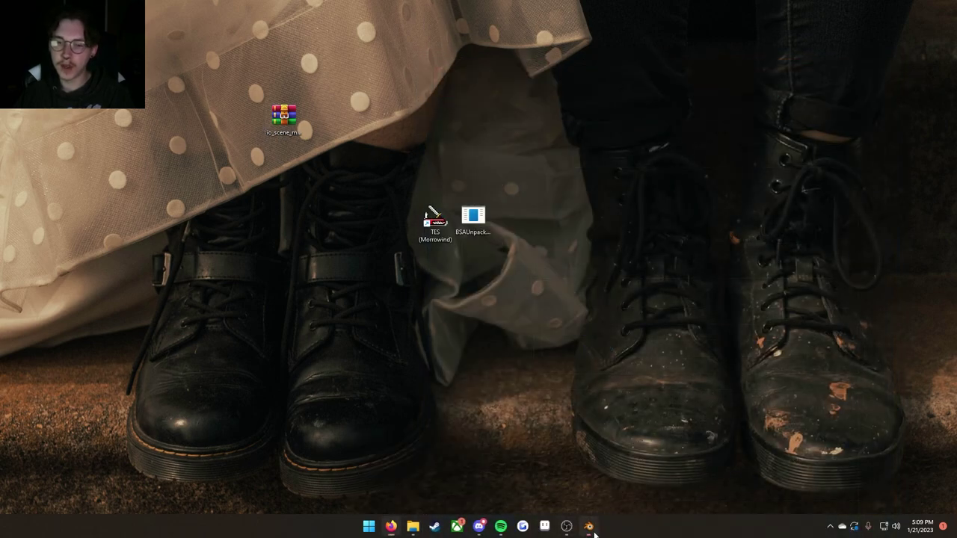
# Step: Switch to Blender and open its preferences, moving the preferences window clear of the upper-left corner of the view
pyautogui.click(588, 527)
pyautogui.click(281, 193)
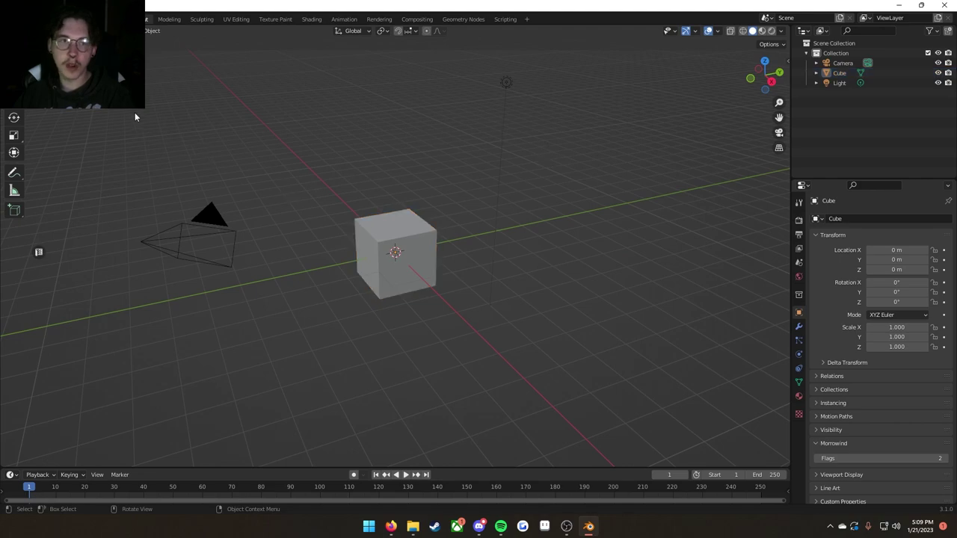
pyautogui.click(43, 18)
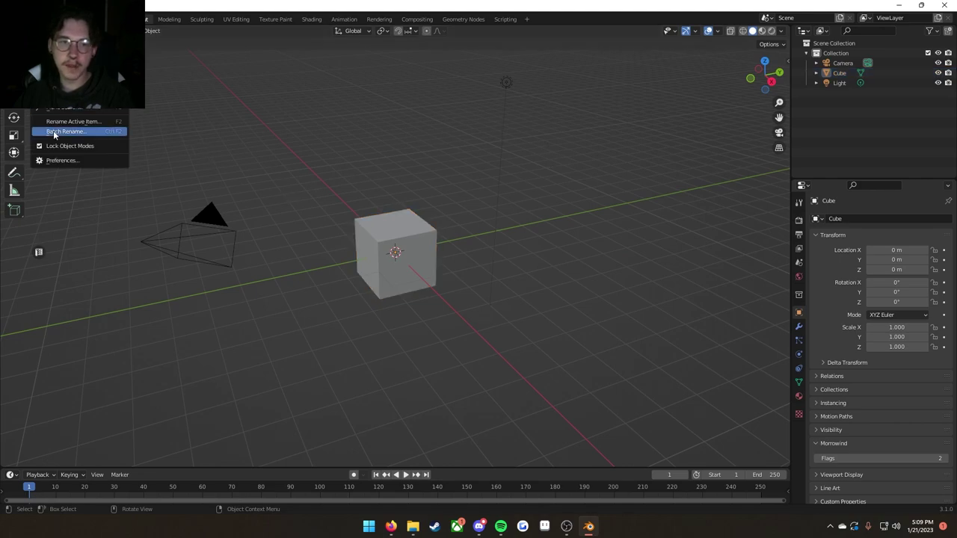
pyautogui.click(65, 162)
pyautogui.moveTo(76, 30)
pyautogui.mouseDown()
pyautogui.moveTo(415, 85)
pyautogui.moveTo(376, 73)
pyautogui.mouseUp()
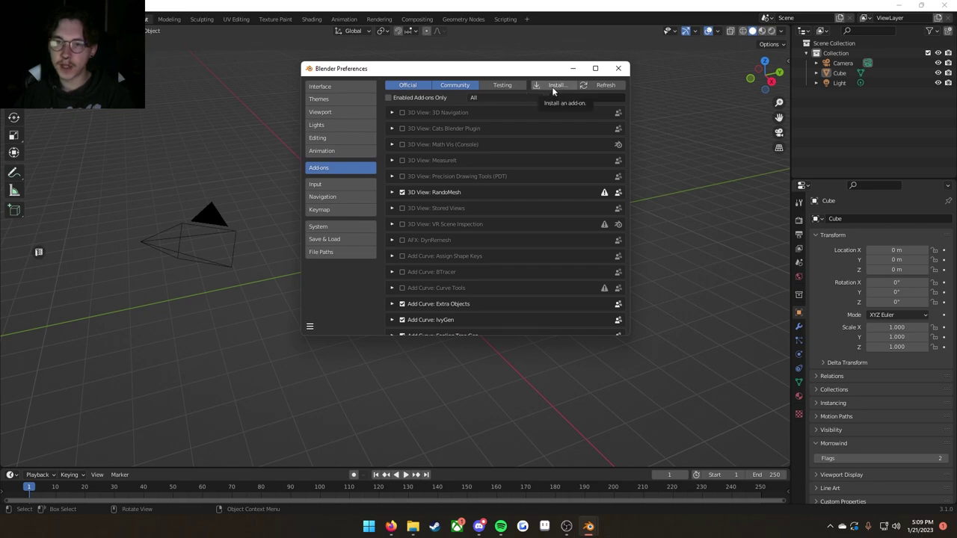
# Step: Pick io_scene_mw(1).zip on the desktop as the add-on to install, then cancel the installation
pyautogui.click(554, 86)
pyautogui.click(189, 182)
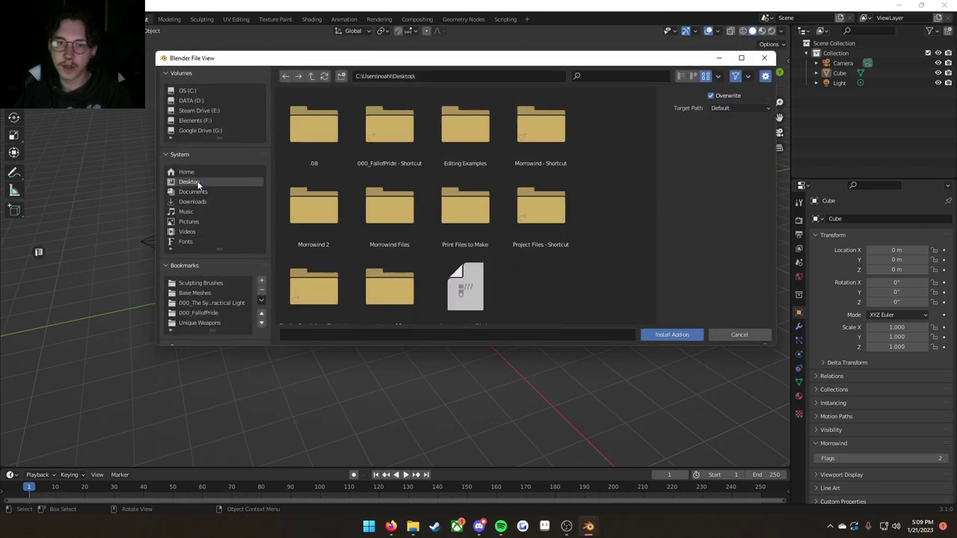
pyautogui.scroll(-1, 482, 291)
pyautogui.click(483, 290)
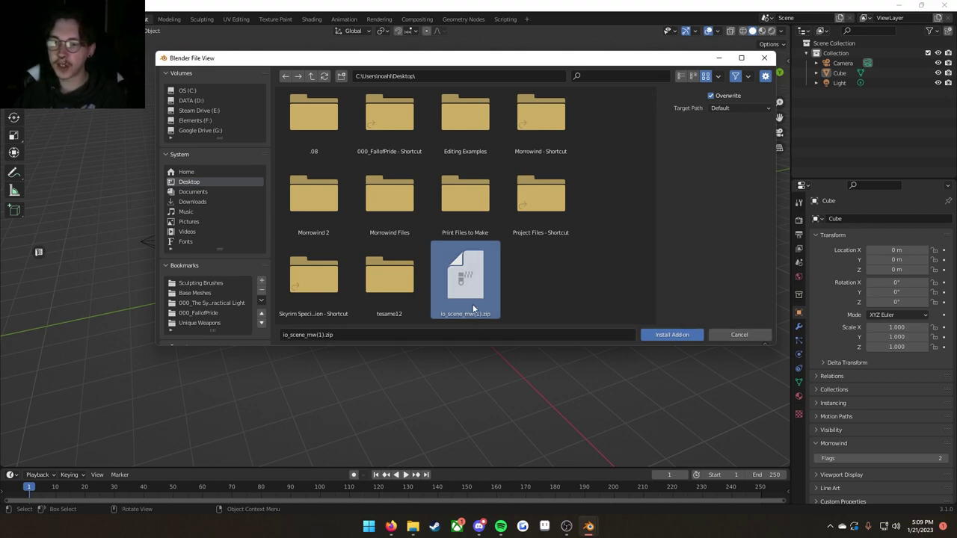
pyautogui.click(739, 334)
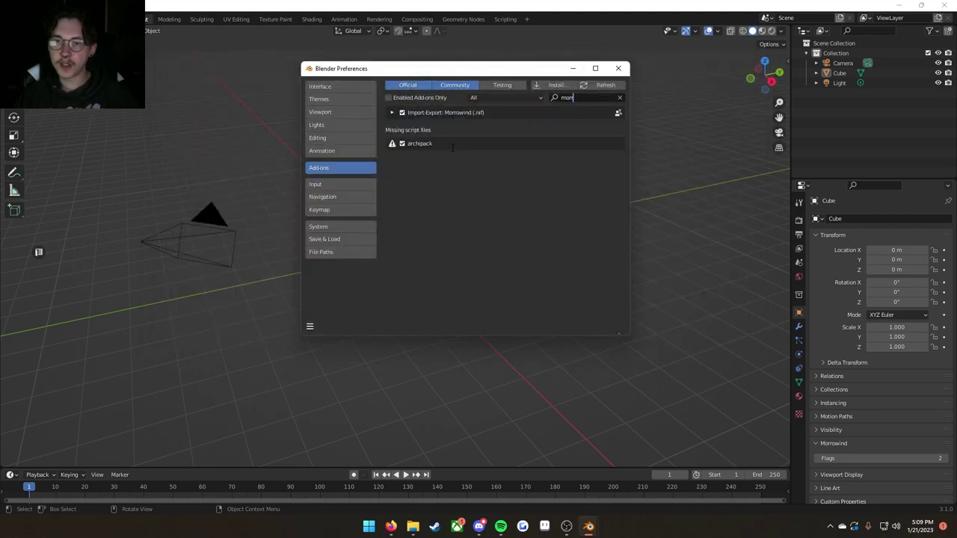
# Step: Filter the add-ons by "morr", check the details of Import-Export: Morrowind (.nif), and close the preferences
pyautogui.click(392, 113)
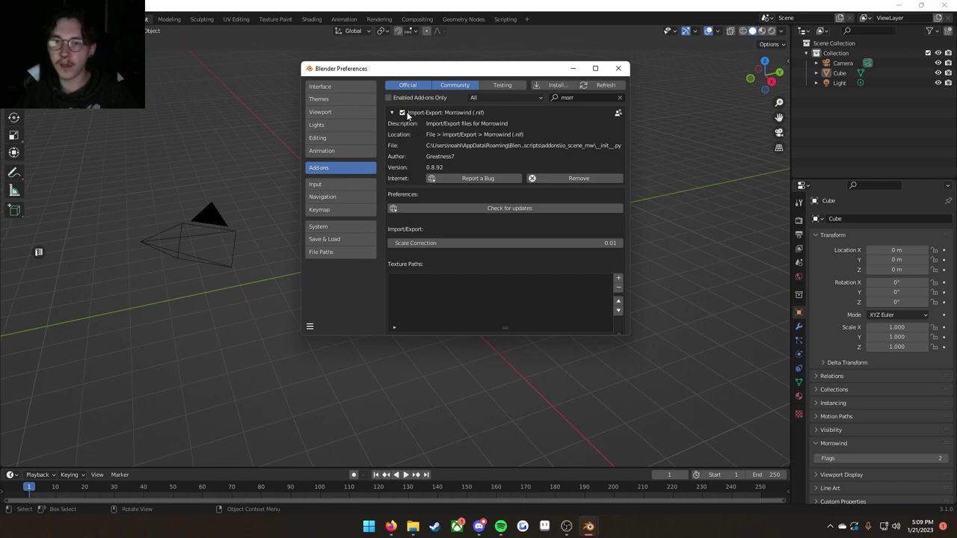
pyautogui.click(392, 113)
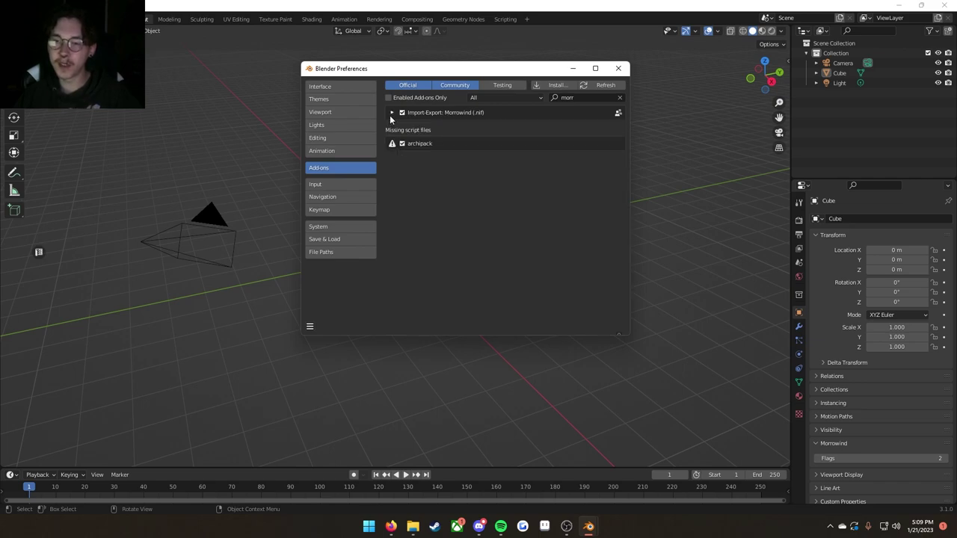
pyautogui.click(618, 69)
# Step: Look at the Morrowind (.nif) import option and the Morrowind section of the cube's material settings
pyautogui.click(29, 19)
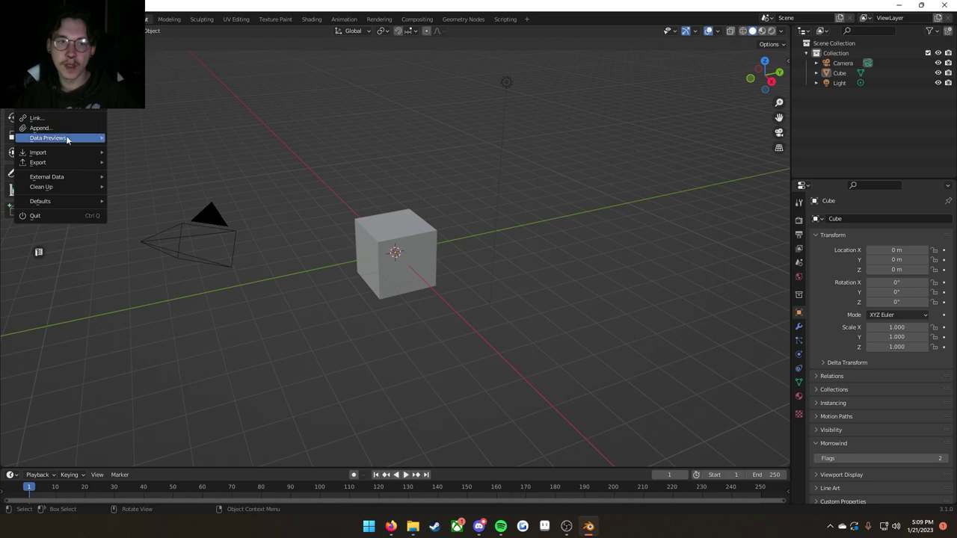
pyautogui.moveTo(70, 150)
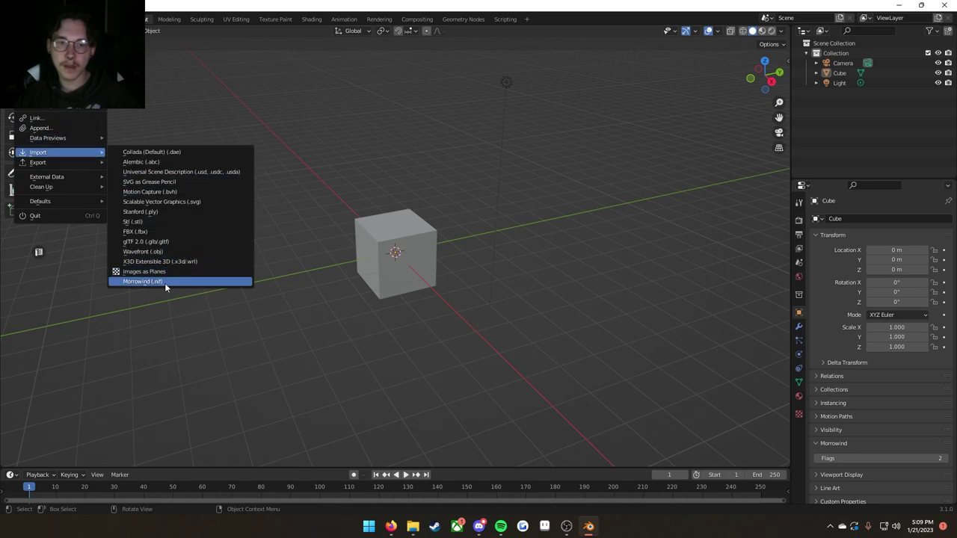
pyautogui.click(798, 396)
pyautogui.scroll(-2, 640, 310)
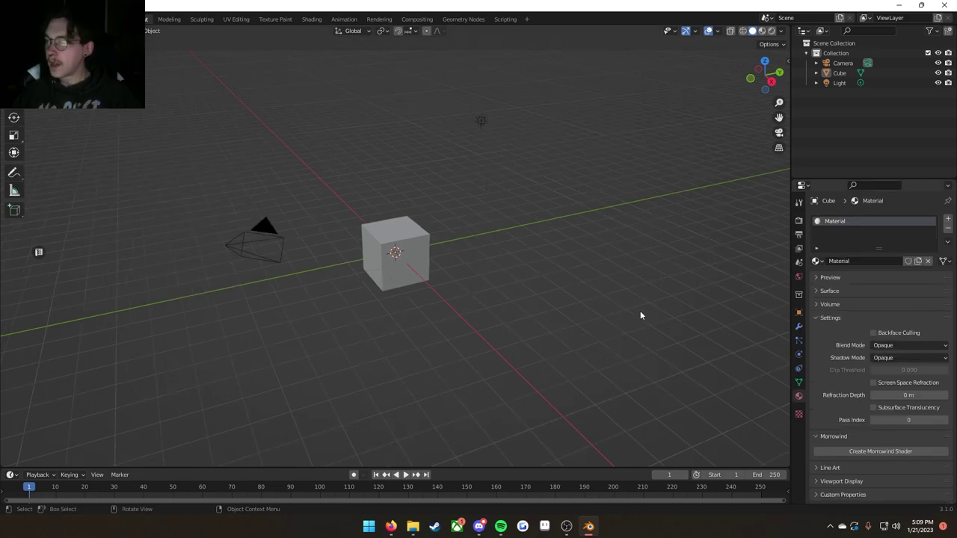
pyautogui.scroll(3, 577, 362)
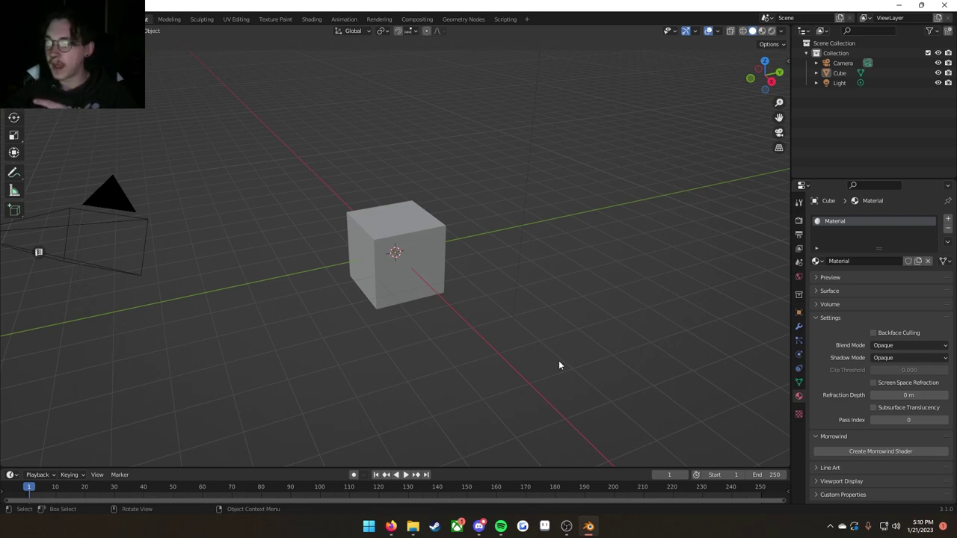
# Step: Minimize Blender, bring up the Morrowind 2 folder and open the w subfolder inside meshes
pyautogui.click(904, 5)
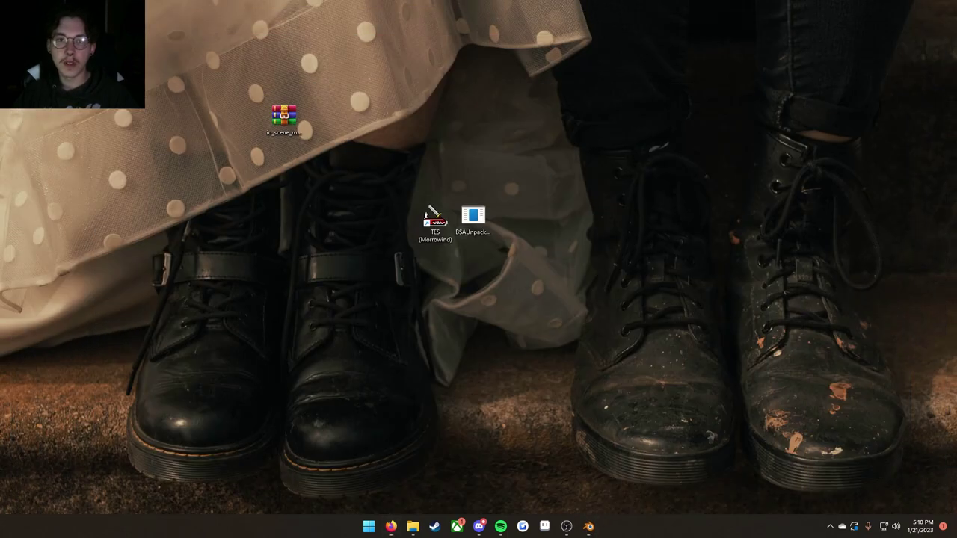
pyautogui.click(413, 526)
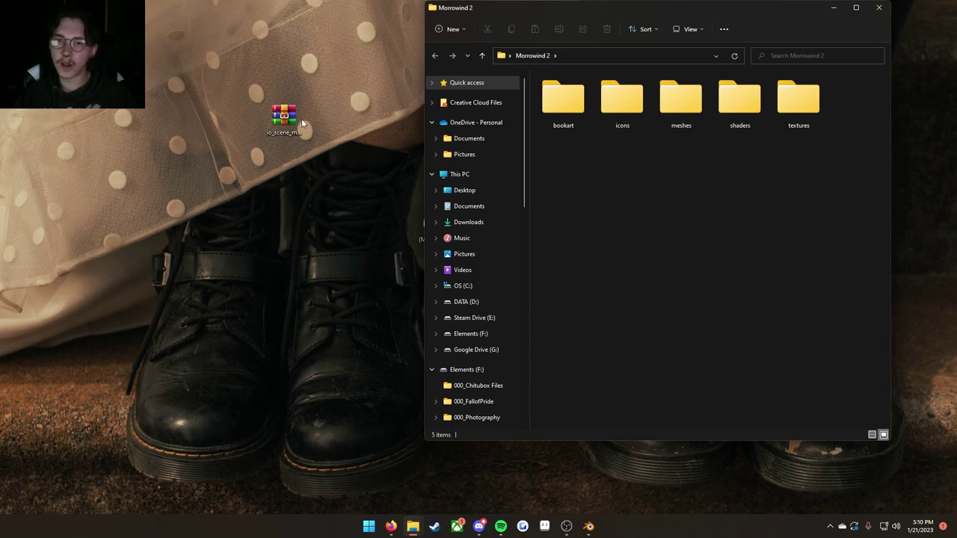
pyautogui.doubleClick(681, 101)
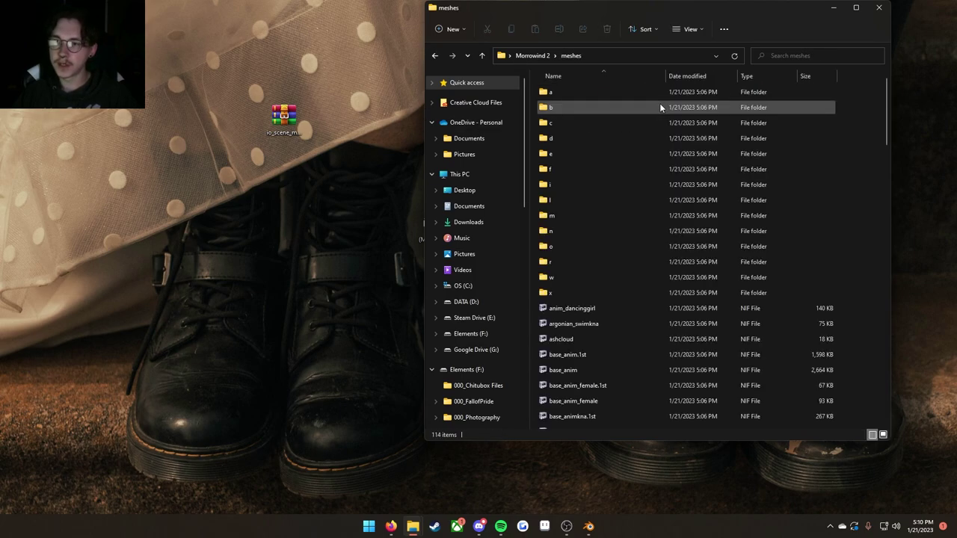
pyautogui.doubleClick(567, 277)
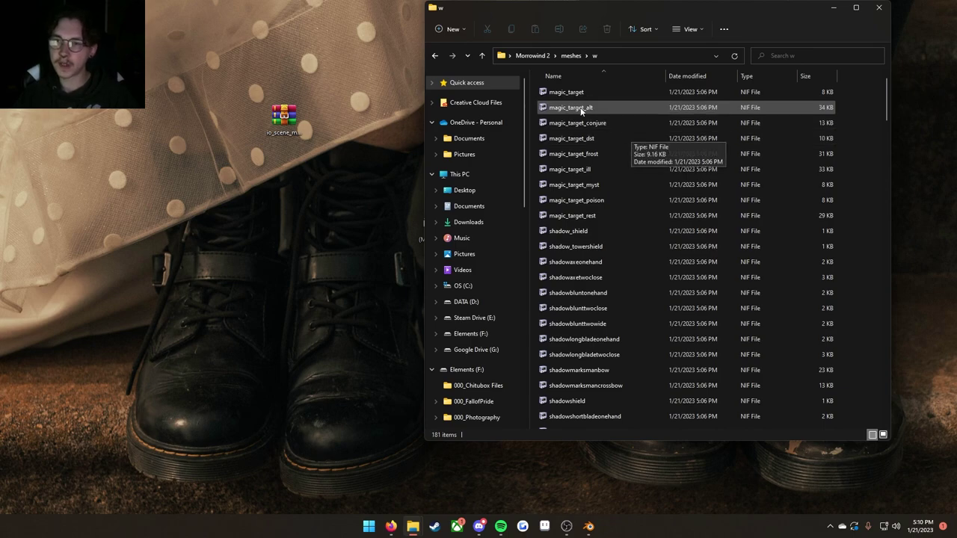
pyautogui.click(542, 57)
pyautogui.doubleClick(680, 137)
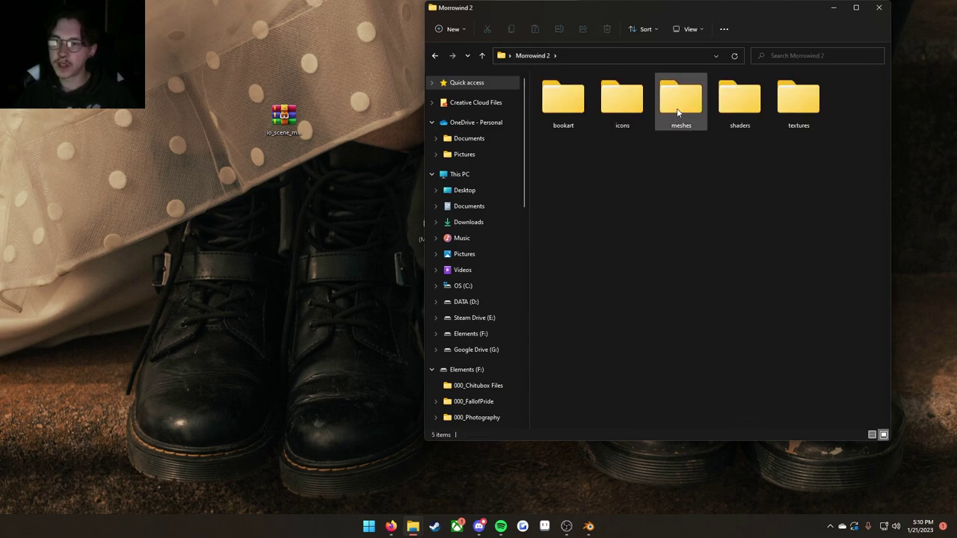
pyautogui.doubleClick(566, 278)
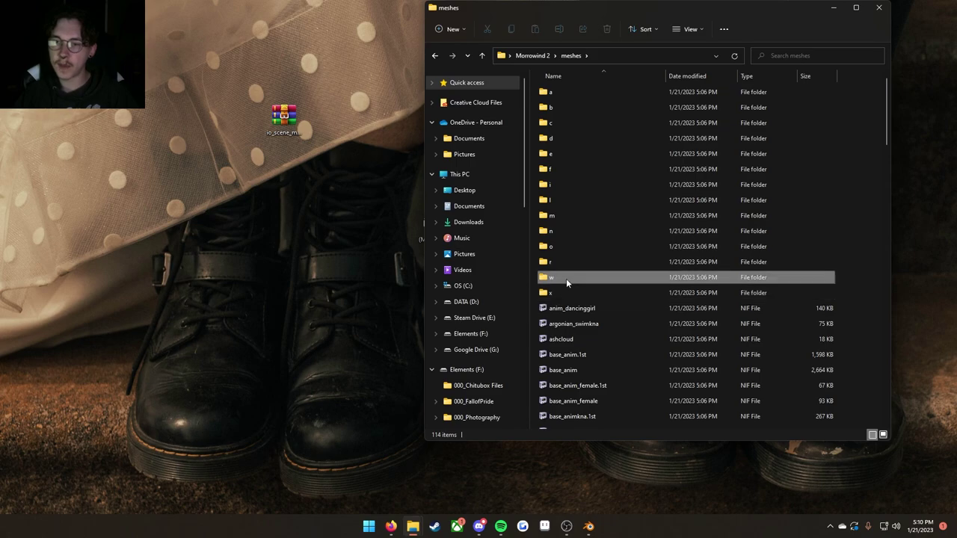
# Step: Copy the w_dwemer_battleaxe mesh from the w folder onto the desktop below the io_scene_mw archive
pyautogui.scroll(-9, 611, 229)
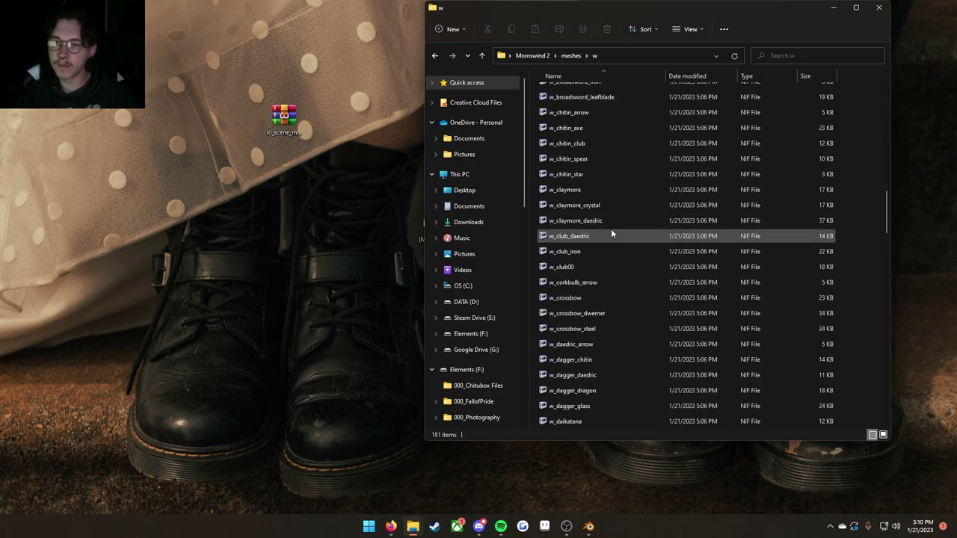
pyautogui.scroll(-2, 601, 207)
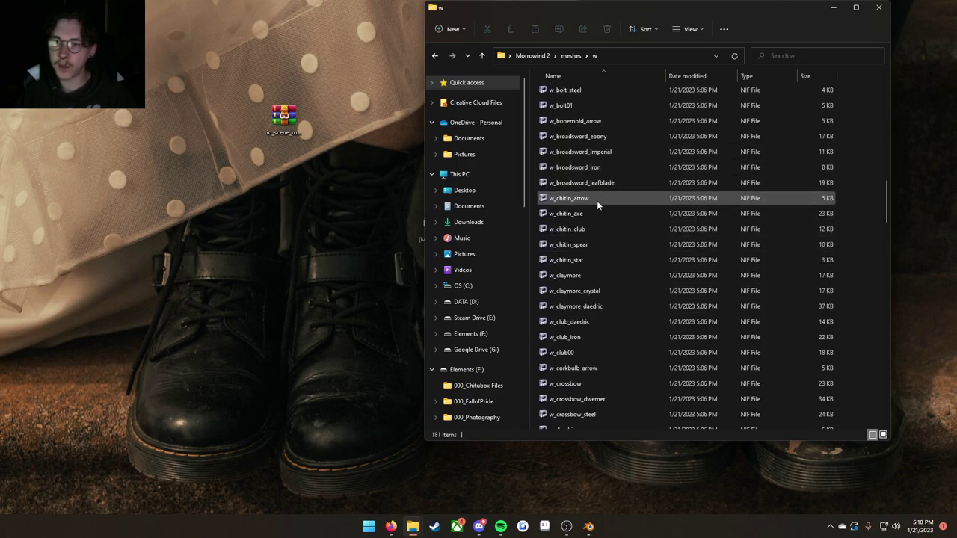
pyautogui.scroll(-1, 598, 213)
pyautogui.scroll(-12, 616, 267)
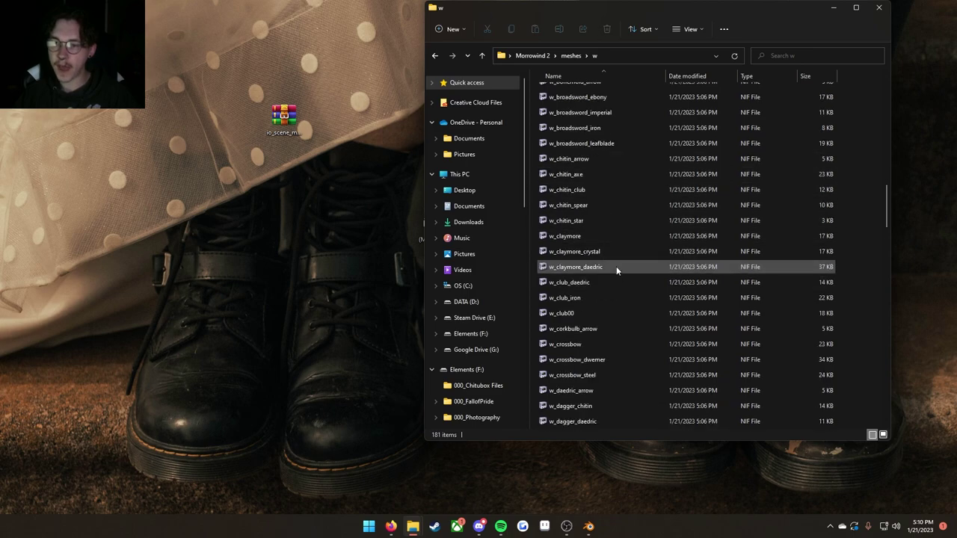
pyautogui.click(584, 101)
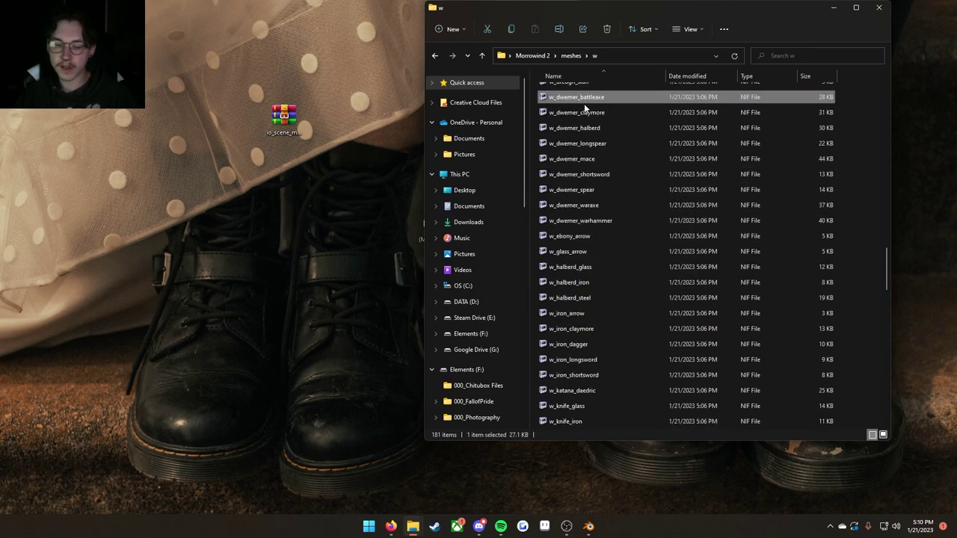
pyautogui.moveTo(588, 107); pyautogui.dragTo(312, 199)
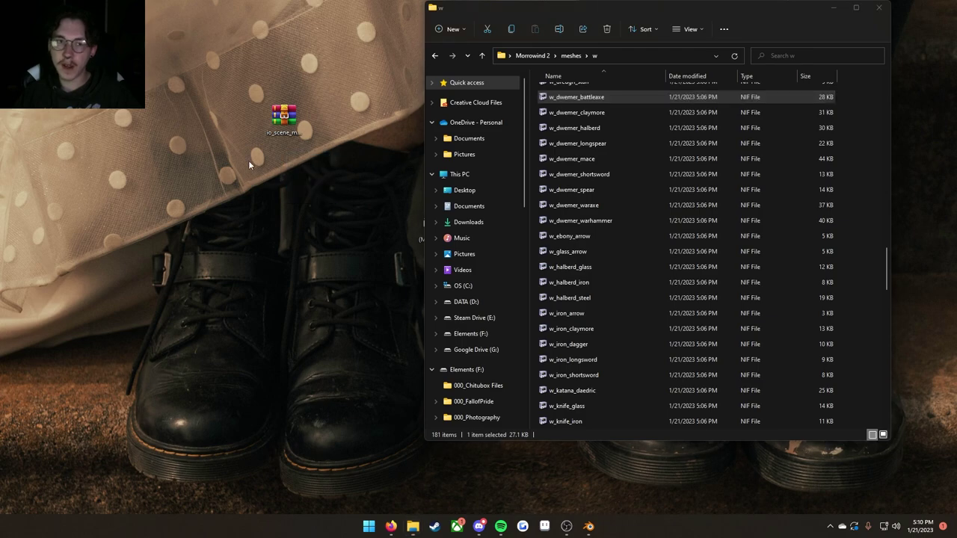
pyautogui.moveTo(292, 164); pyautogui.dragTo(863, 229)
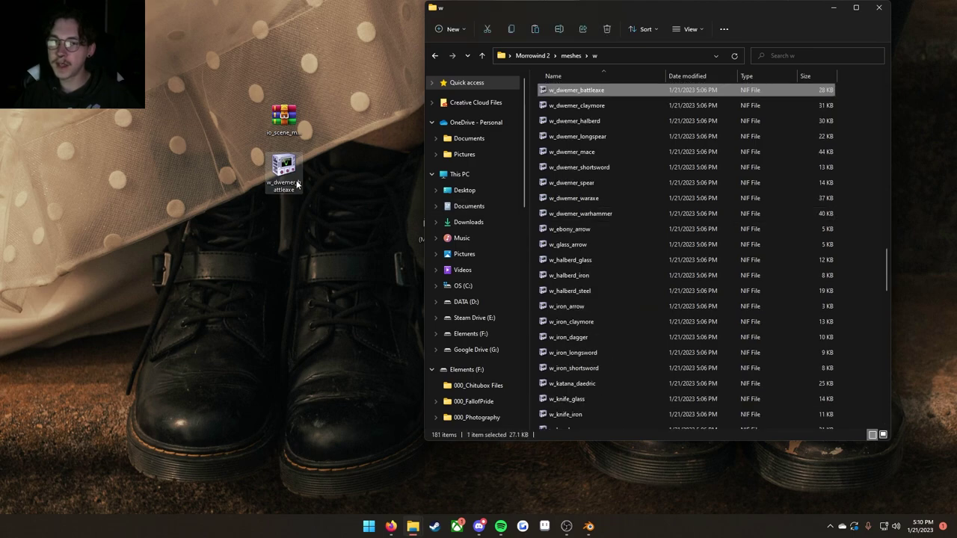
pyautogui.click(335, 224)
# Step: Close the w folder window and clear the default camera, cube and light from the Blender scene
pyautogui.scroll(2, 620, 179)
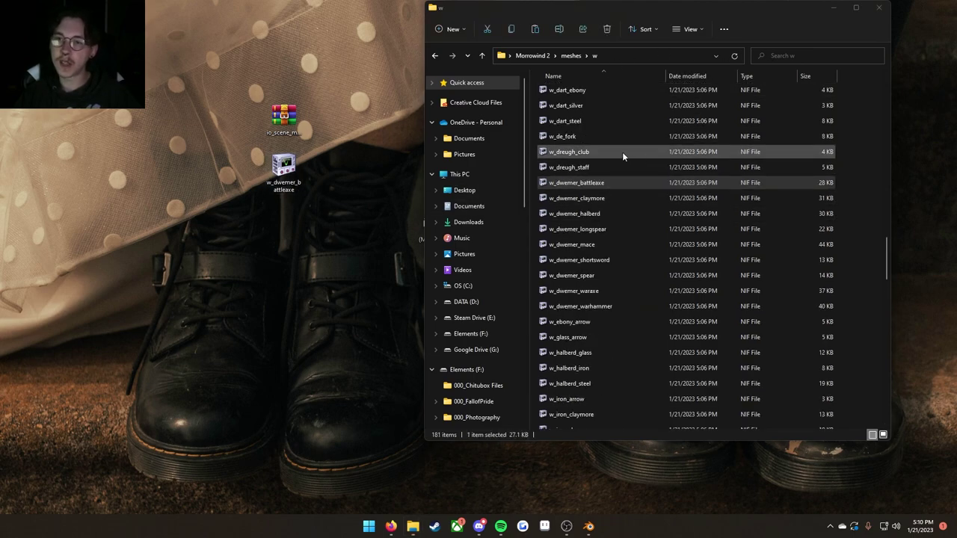
pyautogui.scroll(10, 674, 198)
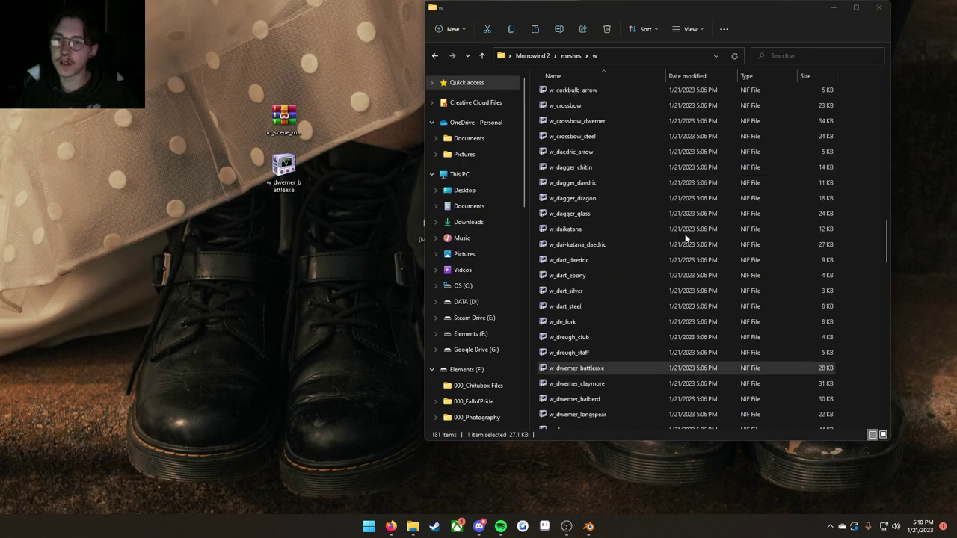
pyautogui.scroll(2, 613, 210)
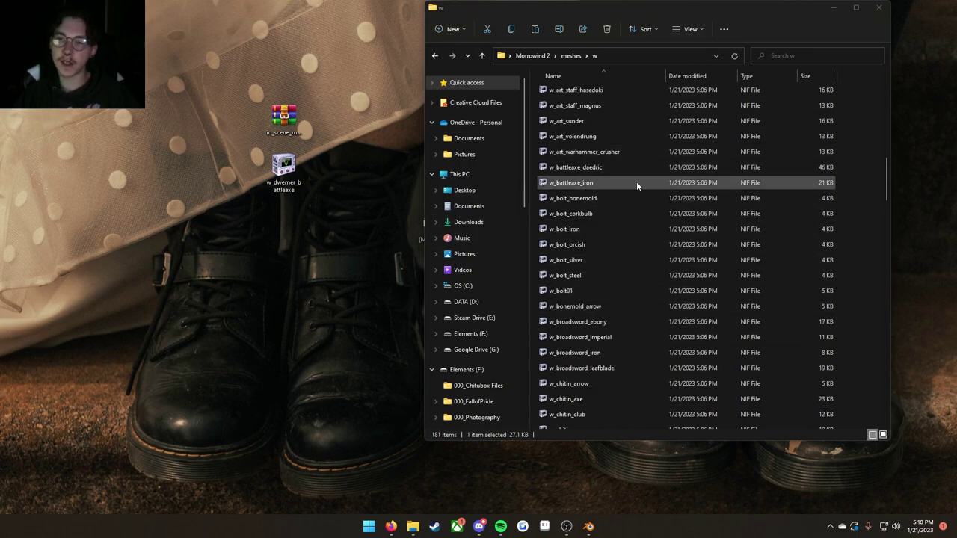
pyautogui.click(872, 11)
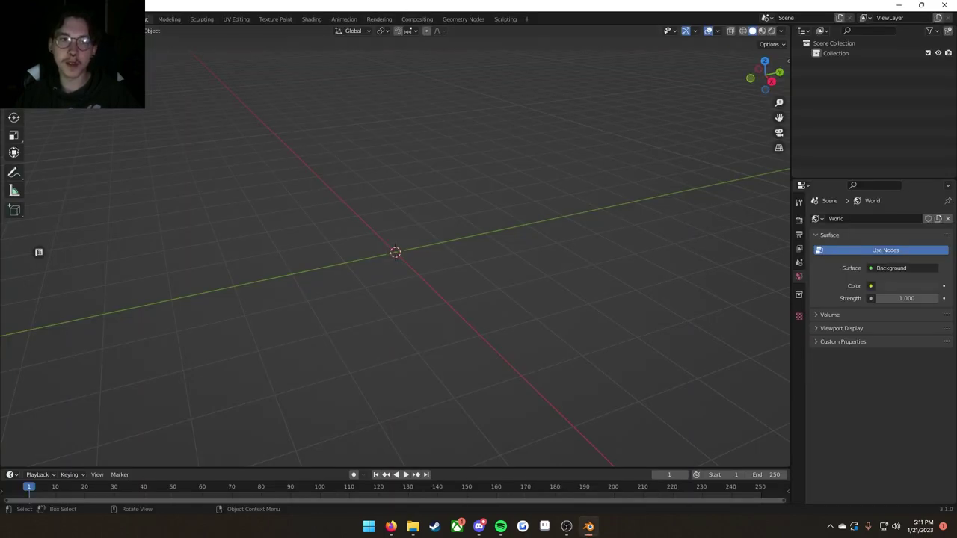
# Step: Try to import w_dwemer_battleaxe.nif from the desktop with the Morrowind (.nif) importer
pyautogui.press('F4')
pyautogui.moveTo(71, 152)
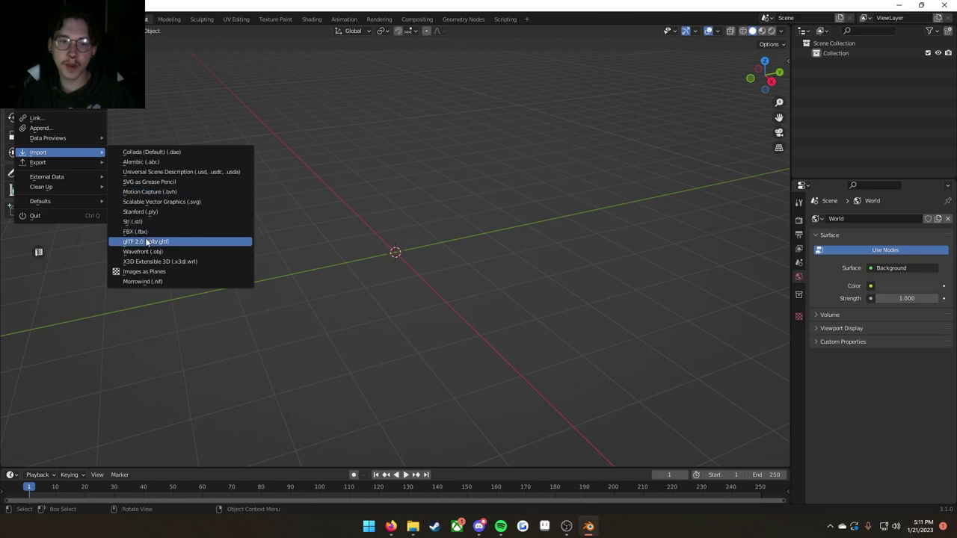
pyautogui.click(149, 282)
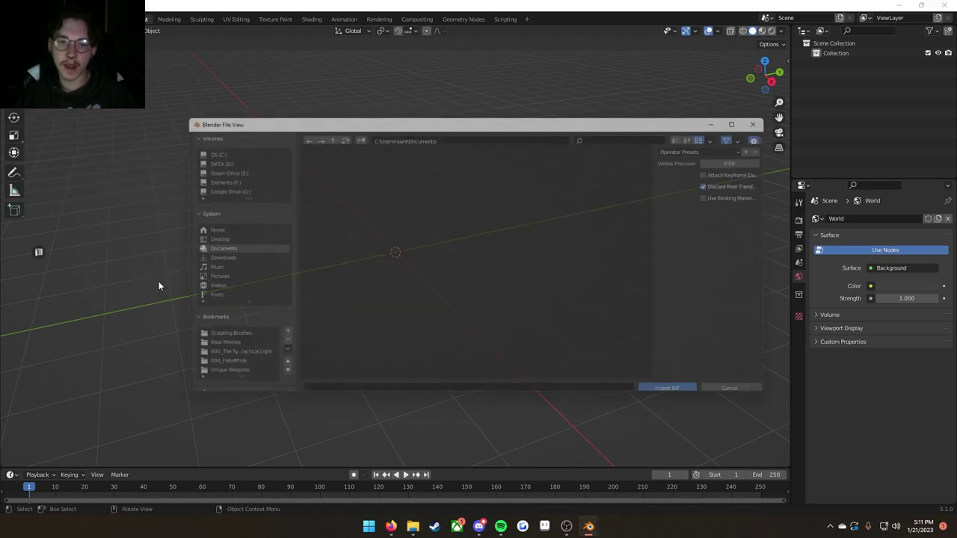
pyautogui.click(217, 239)
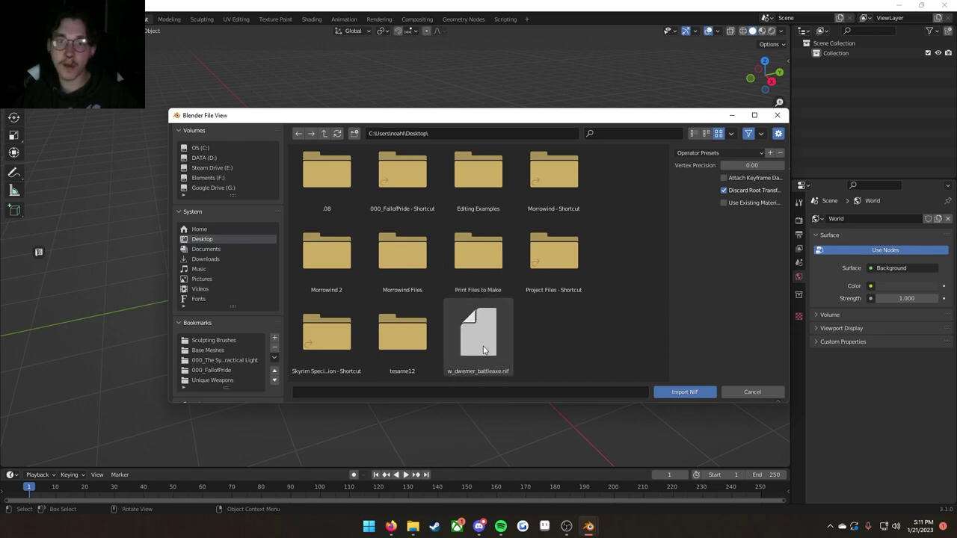
pyautogui.click(483, 350)
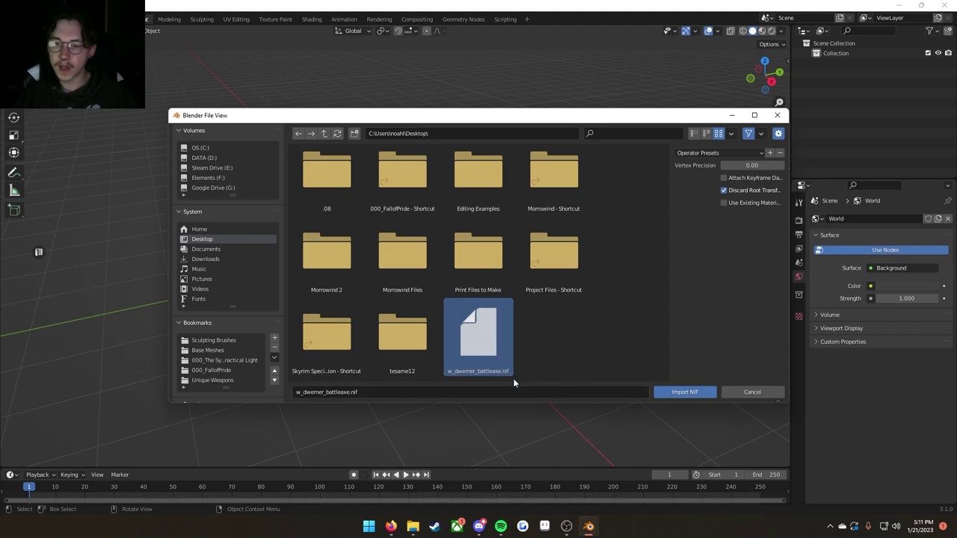
pyautogui.click(702, 395)
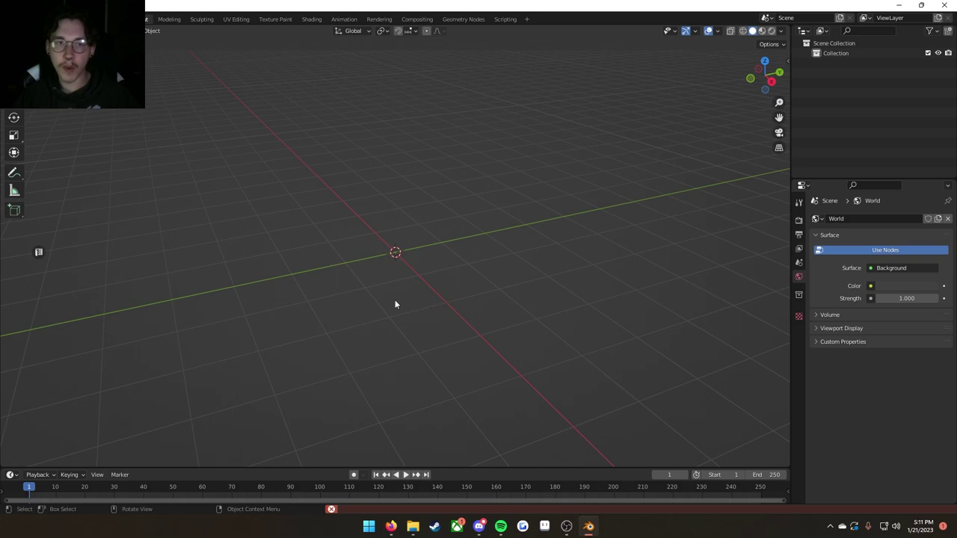
# Step: Import w_dwemer_battleaxe.nif from the desktop with the Morrowind (.nif) importer and inspect the imported axe
pyautogui.click(25, 19)
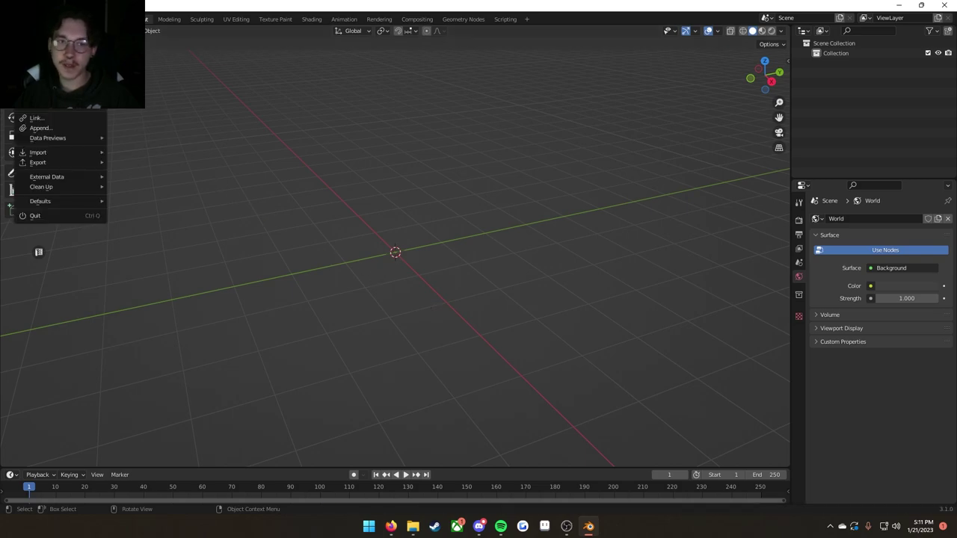
pyautogui.moveTo(72, 168)
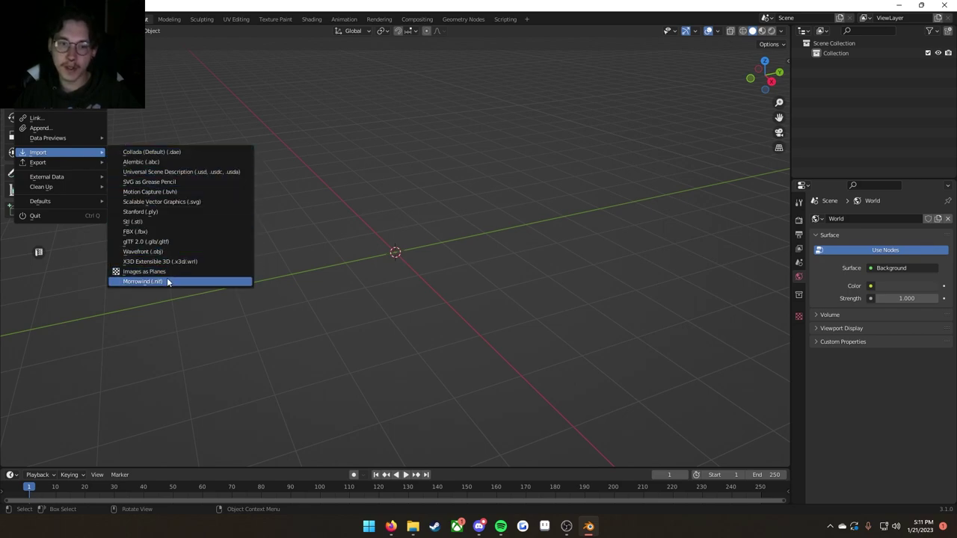
pyautogui.click(142, 281)
pyautogui.click(448, 365)
pyautogui.click(683, 393)
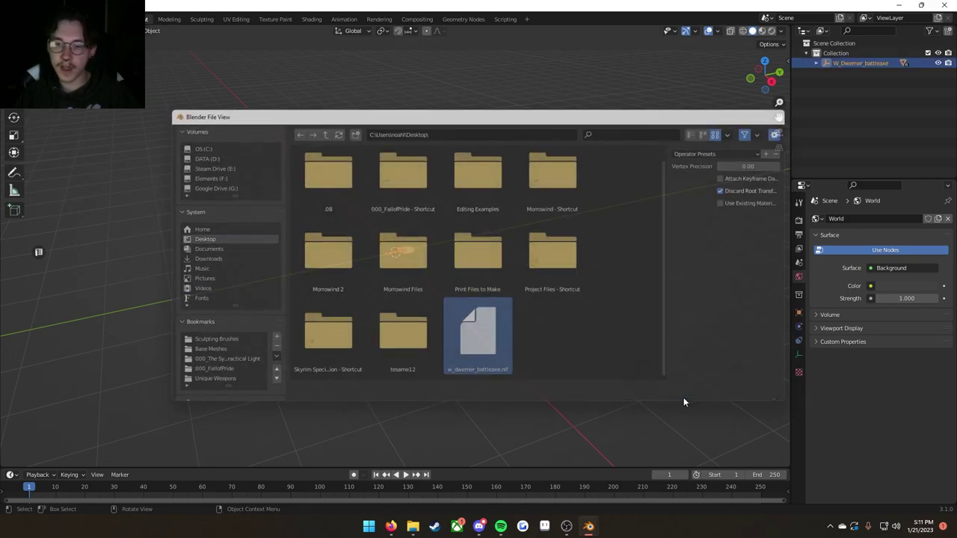
pyautogui.scroll(4, 370, 286)
pyautogui.moveTo(393, 284); pyautogui.dragTo(513, 295, button='middle')
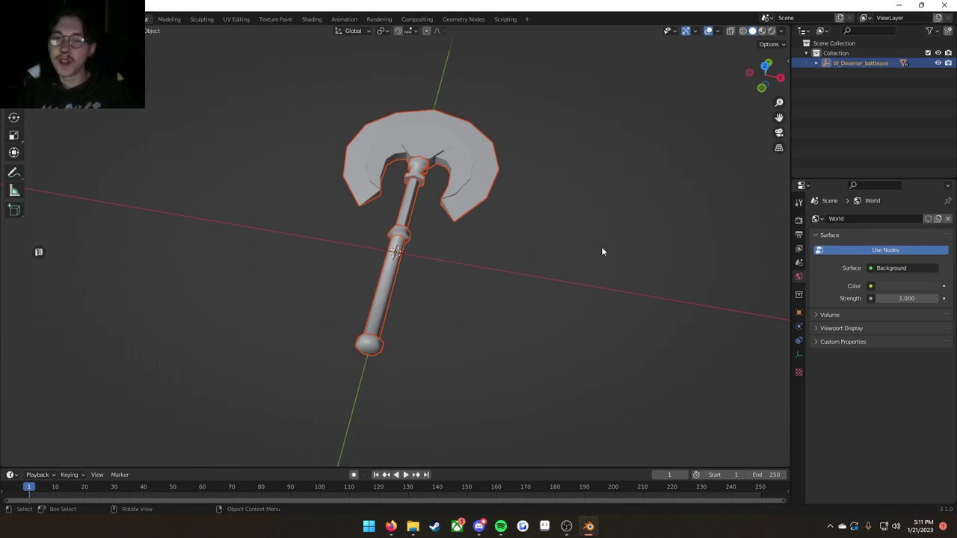
pyautogui.moveTo(603, 251); pyautogui.dragTo(363, 241, button='middle')
pyautogui.hotkey('shift', 'a')
pyautogui.moveTo(476, 290)
pyautogui.press('Escape')
# Step: Try moving the mesh of the battleaxe's lower grip in Edit Mode
pyautogui.scroll(3, 397, 261)
pyautogui.click(404, 262)
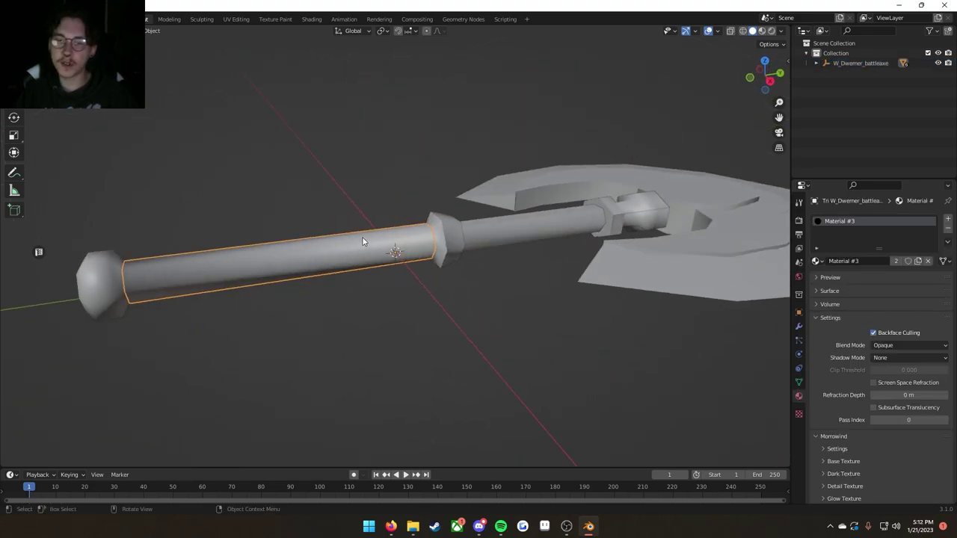
pyautogui.moveTo(376, 308); pyautogui.dragTo(410, 272, button='middle')
pyautogui.press('Tab')
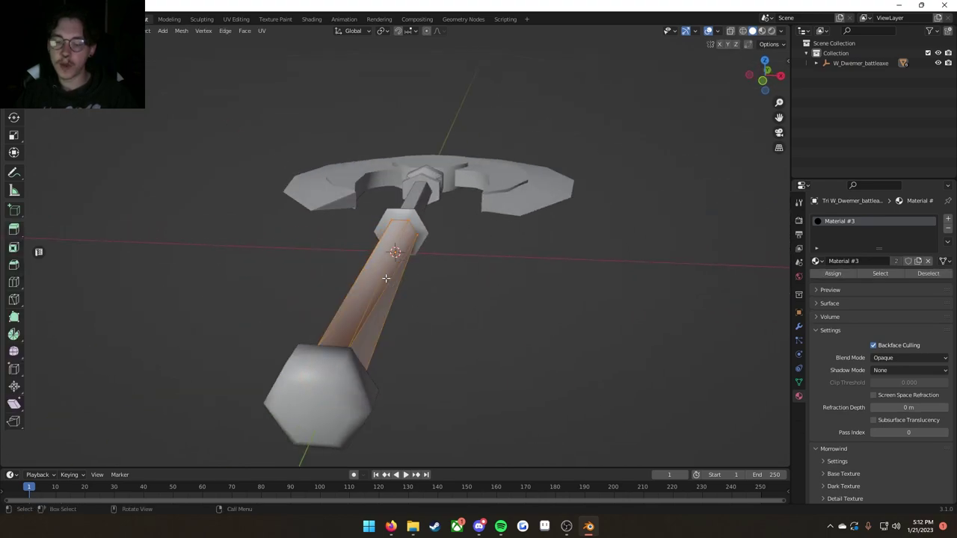
pyautogui.press('g')
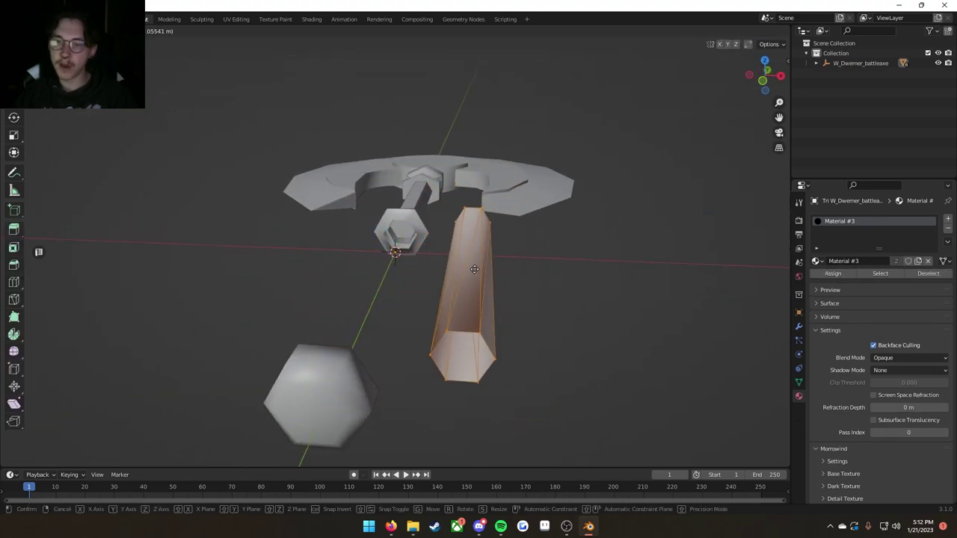
pyautogui.rightClick(474, 269)
pyautogui.moveTo(449, 279); pyautogui.dragTo(395, 323, button='middle')
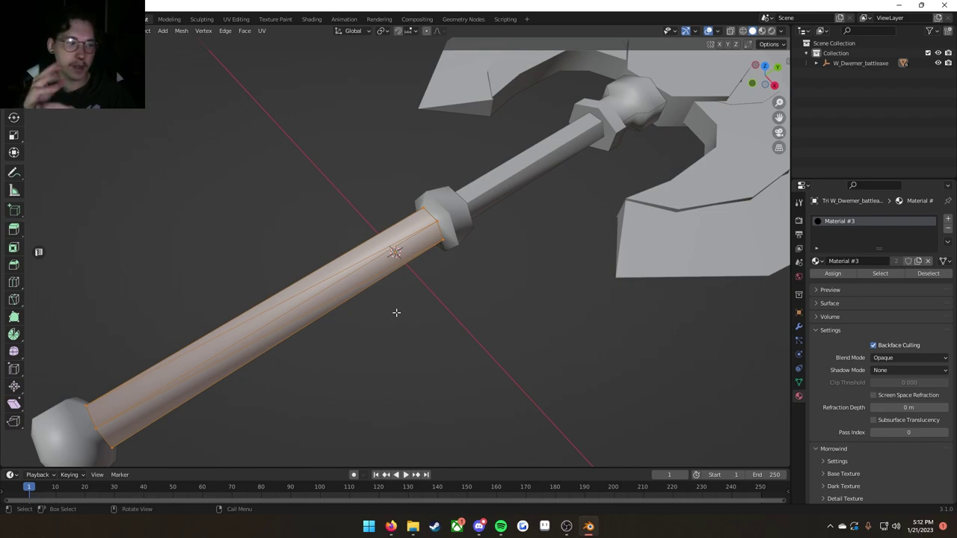
pyautogui.scroll(-5, 415, 294)
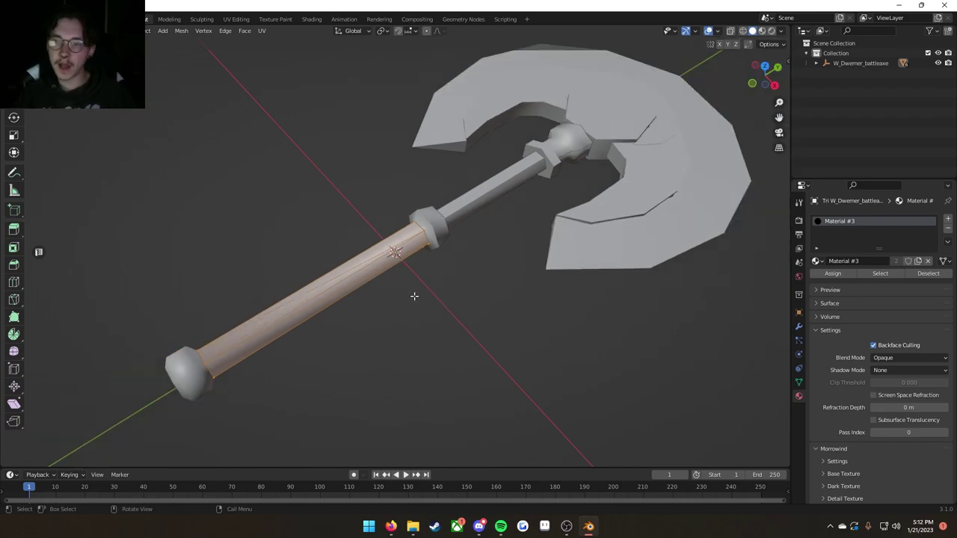
pyautogui.press('Tab')
# Step: Examine the battleaxe from the top view, checking its orientation and the position of its grip relative to the origin
pyautogui.moveTo(412, 292); pyautogui.dragTo(383, 269, button='middle')
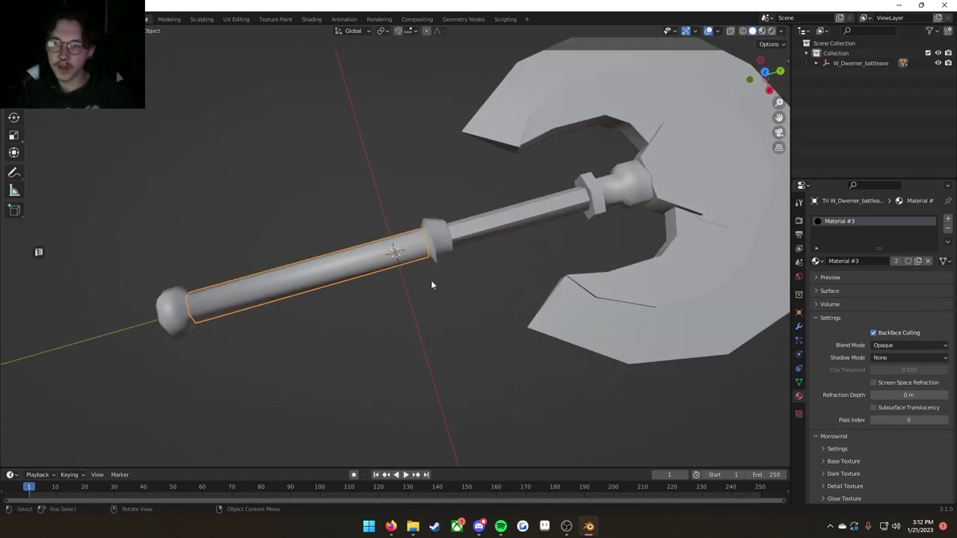
pyautogui.press('`')
pyautogui.click(432, 203)
pyautogui.scroll(-4, 431, 271)
pyautogui.scroll(1, 432, 273)
pyautogui.scroll(1, 432, 273)
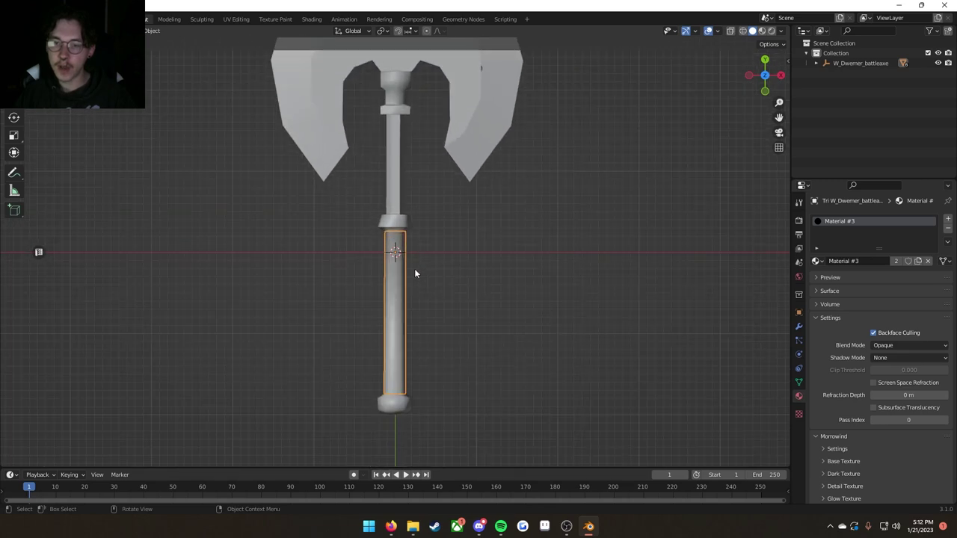
pyautogui.press('Tab')
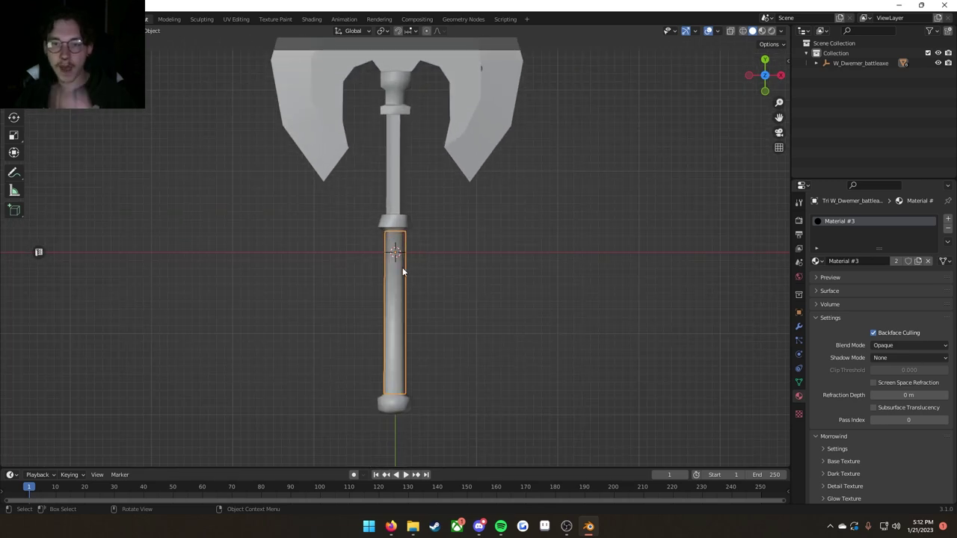
pyautogui.press('Tab')
pyautogui.click(397, 175)
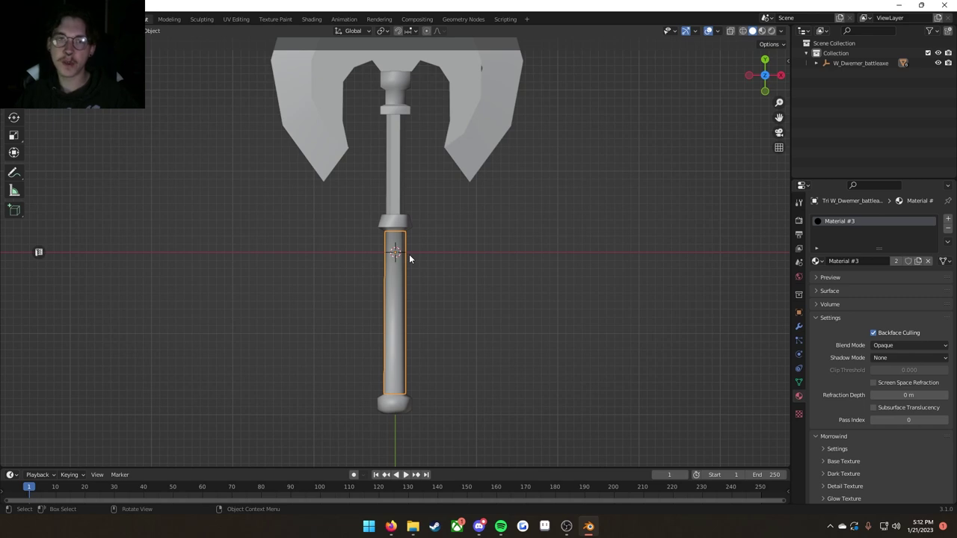
pyautogui.scroll(-3, 410, 259)
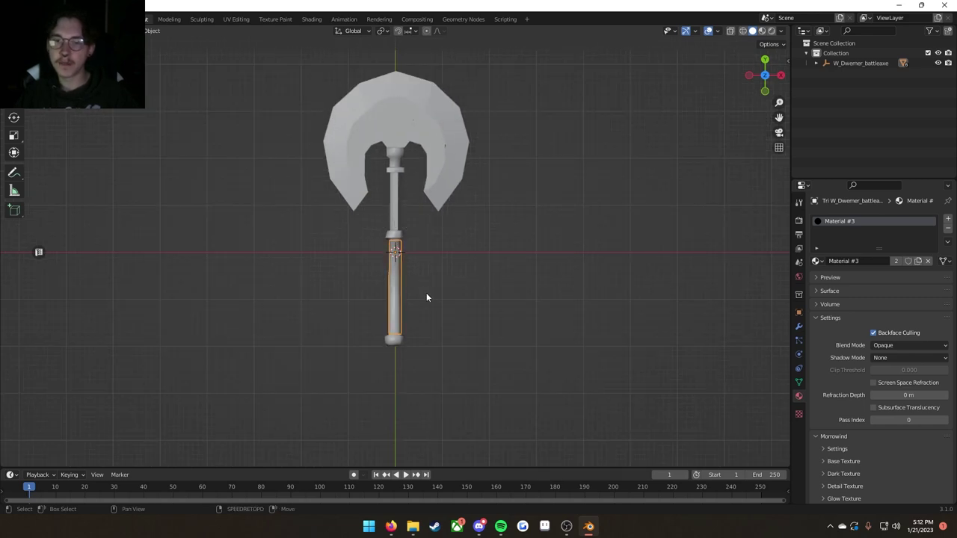
pyautogui.keyDown('shift'); pyautogui.moveTo(427, 298); pyautogui.dragTo(429, 317, button='middle'); pyautogui.keyUp('shift')
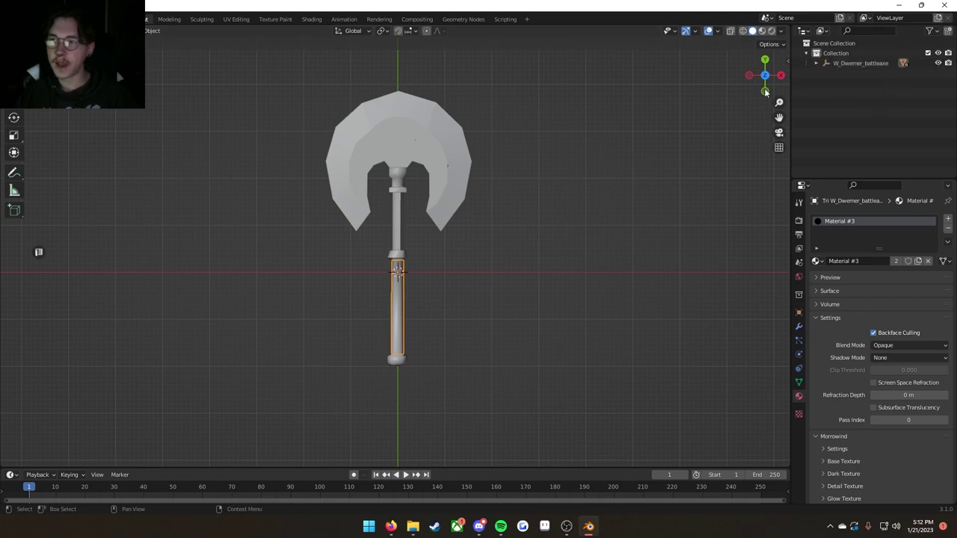
pyautogui.scroll(2, 474, 326)
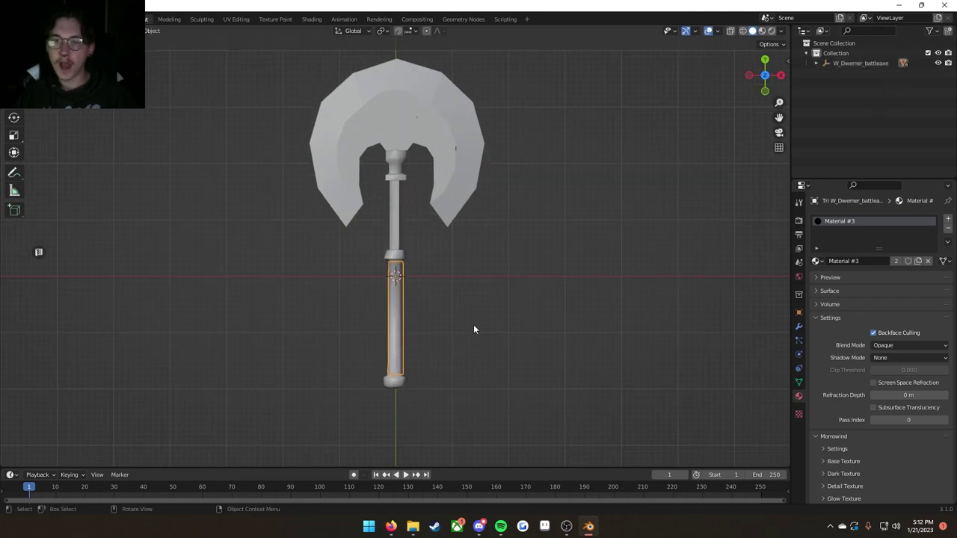
pyautogui.keyDown('shift'); pyautogui.moveTo(474, 327); pyautogui.dragTo(472, 349, button='middle'); pyautogui.keyUp('shift')
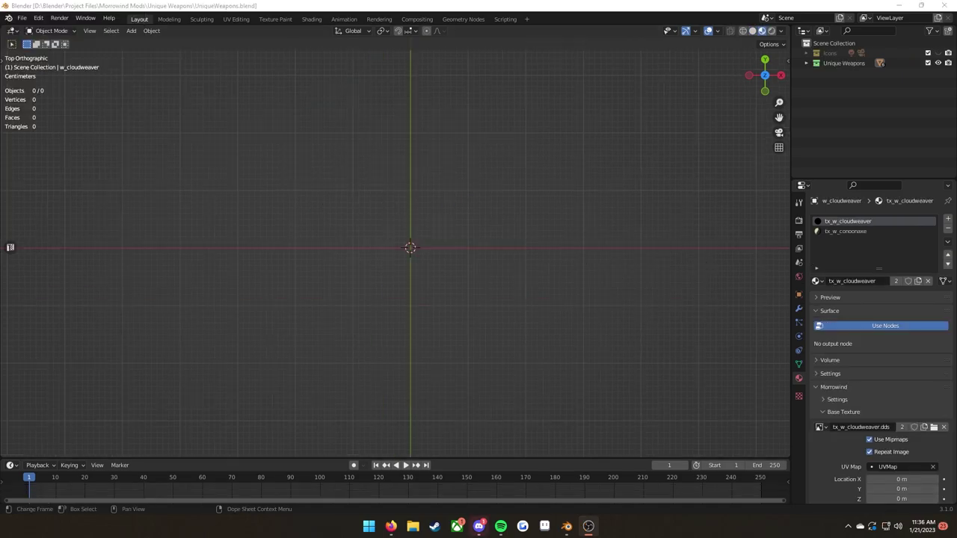
# Step: Import the Morrowind - Concept Sketches image from the desktop as a plane and show w_cloudweaver in the Unique Weapons collection
pyautogui.hotkey('shift', 'a')
pyautogui.hotkey('shift', 'a')
pyautogui.moveTo(414, 345)
pyautogui.click(472, 362)
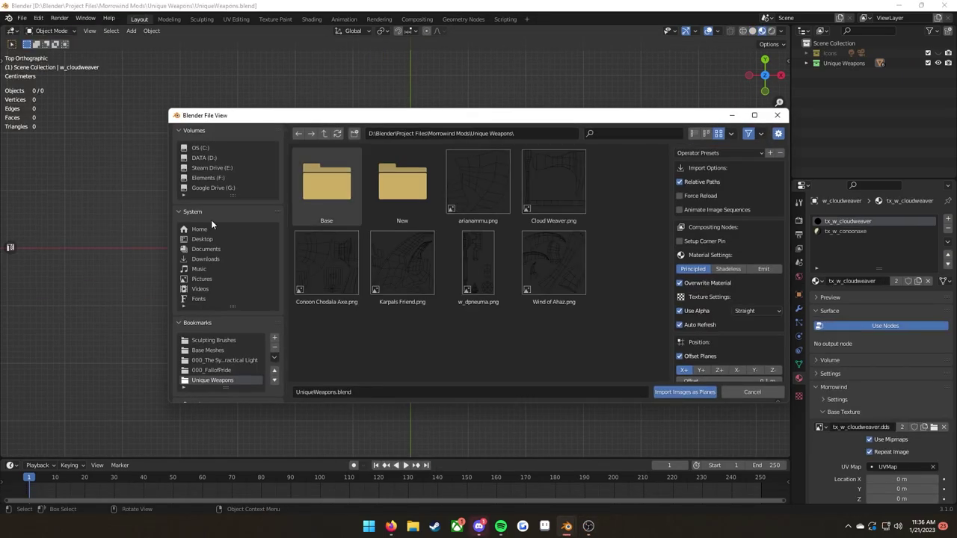
pyautogui.click(209, 240)
pyautogui.click(403, 337)
pyautogui.click(666, 393)
pyautogui.scroll(-5, 635, 299)
pyautogui.click(807, 63)
pyautogui.click(937, 83)
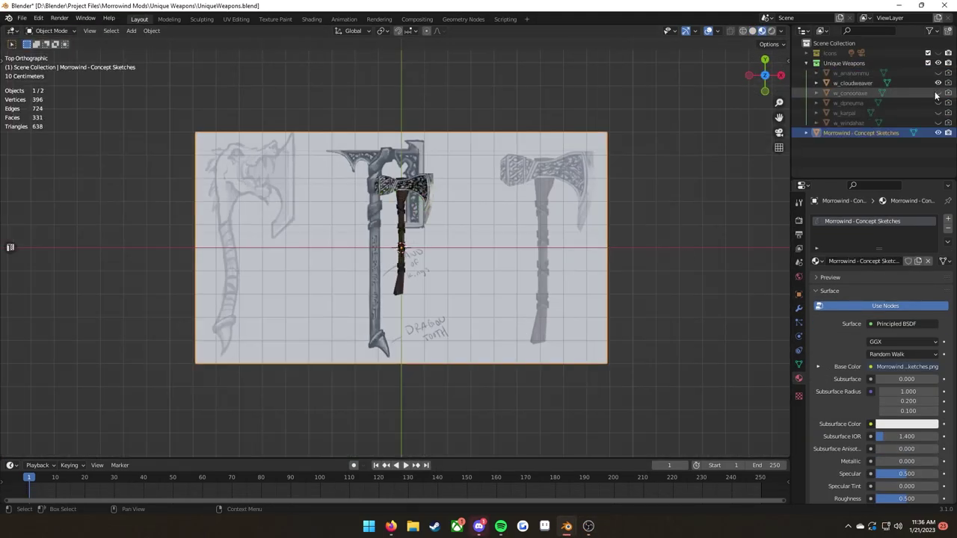
# Step: Scale and move the concept sketch plane until its rightmost axe drawing matches the size and position of the w_cloudweaver model
pyautogui.scroll(3, 636, 314)
pyautogui.press('s')
pyautogui.click(636, 310)
pyautogui.press('g')
pyautogui.click(470, 290)
pyautogui.press('s')
pyautogui.click(523, 371)
pyautogui.press('g')
pyautogui.click(530, 368)
pyautogui.press('s')
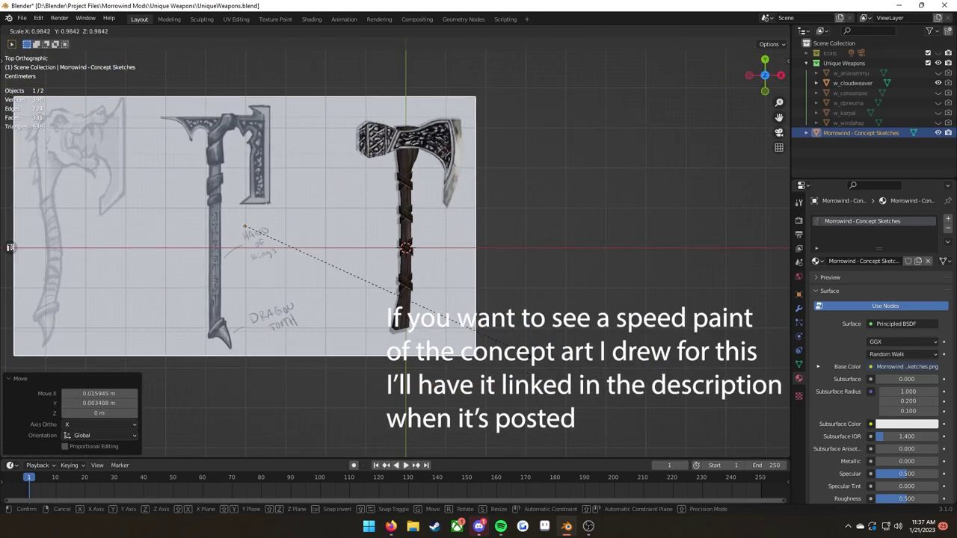
pyautogui.click(523, 366)
pyautogui.press('g')
pyautogui.click(527, 366)
pyautogui.moveTo(526, 366); pyautogui.dragTo(482, 435, button='middle')
pyautogui.press('g')
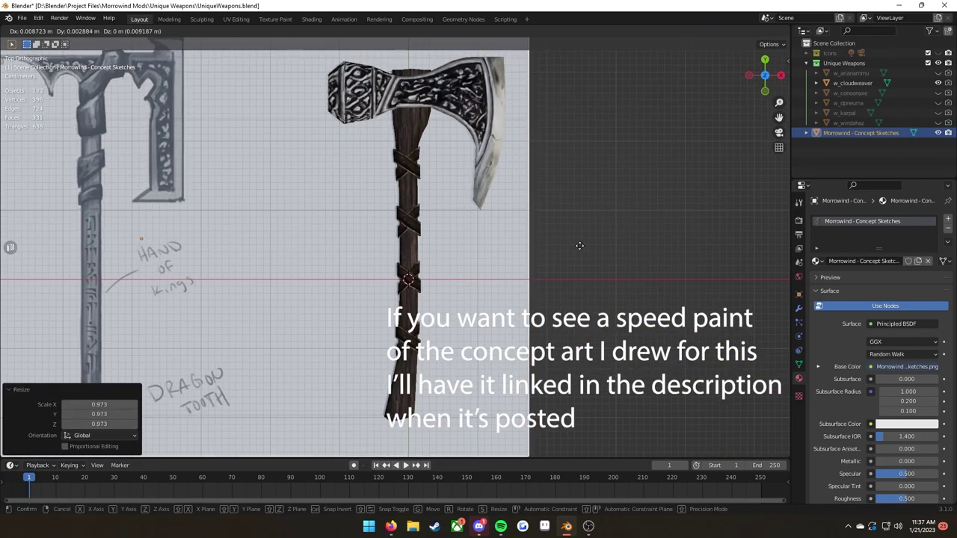
pyautogui.click(579, 246)
# Step: Shift the sketch plane along X to bring the Hand of Kings handle onto the origin, and hide w_cloudweaver
pyautogui.scroll(-4, 523, 262)
pyautogui.press('g')
pyautogui.press('x')
pyautogui.click(521, 274)
pyautogui.scroll(8, 516, 280)
pyautogui.click(437, 292)
pyautogui.press('h')
# Step: Nudge the sketch plane about 0.0009 m along X to centre the Hand of Kings handle on the Y axis
pyautogui.scroll(6, 479, 276)
pyautogui.press('c')
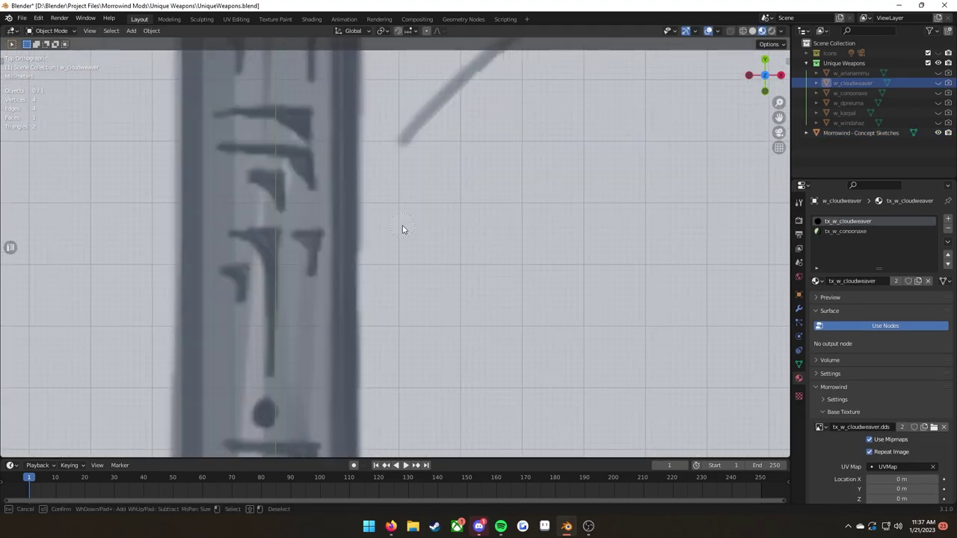
pyautogui.click(454, 225)
pyautogui.press('g')
pyautogui.press('x')
pyautogui.click(485, 222)
pyautogui.scroll(-12, 479, 243)
pyautogui.keyDown('shift'); pyautogui.moveTo(479, 243); pyautogui.dragTo(479, 340, button='middle'); pyautogui.keyUp('shift')
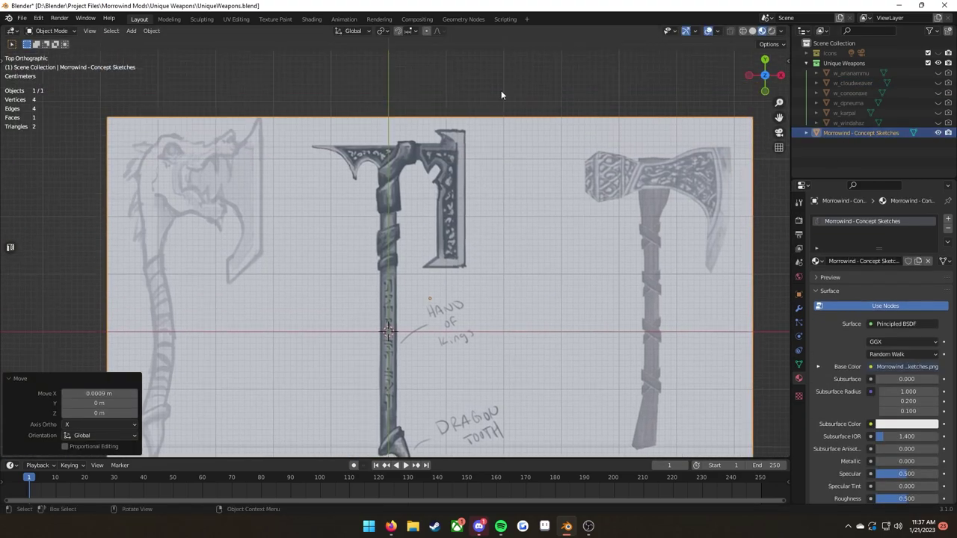
# Step: Show the selectability toggles in the Outliner and make the Morrowind - Concept Sketches plane unselectable
pyautogui.click(501, 94)
pyautogui.keyDown('shift'); pyautogui.moveTo(501, 119); pyautogui.dragTo(522, 45, button='middle'); pyautogui.keyUp('shift')
pyautogui.scroll(1, 523, 150)
pyautogui.click(931, 31)
pyautogui.click(865, 60)
pyautogui.click(928, 133)
# Step: Add a cylinder mesh with 8 vertices at the origin
pyautogui.scroll(-3, 357, 88)
pyautogui.keyDown('shift'); pyautogui.moveTo(357, 88); pyautogui.dragTo(349, 140, button='middle'); pyautogui.keyUp('shift')
pyautogui.hotkey('shift', 'a')
pyautogui.moveTo(350, 139)
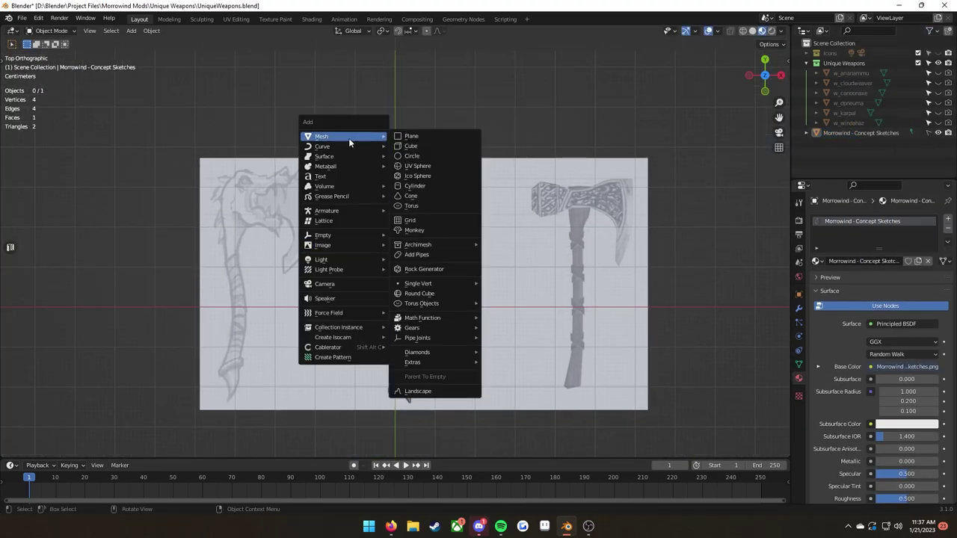
pyautogui.click(438, 186)
pyautogui.moveTo(105, 329); pyautogui.dragTo(63, 329)
# Step: Rotate the whole cylinder mesh 80° about the X axis in Edit Mode and show its object properties
pyautogui.scroll(-2, 395, 248)
pyautogui.press('Tab')
pyautogui.press('r')
pyautogui.press('x')
pyautogui.press('8')
pyautogui.press('0')
pyautogui.press('Return')
pyautogui.moveTo(633, 276); pyautogui.dragTo(329, 196, button='middle')
pyautogui.click(799, 294)
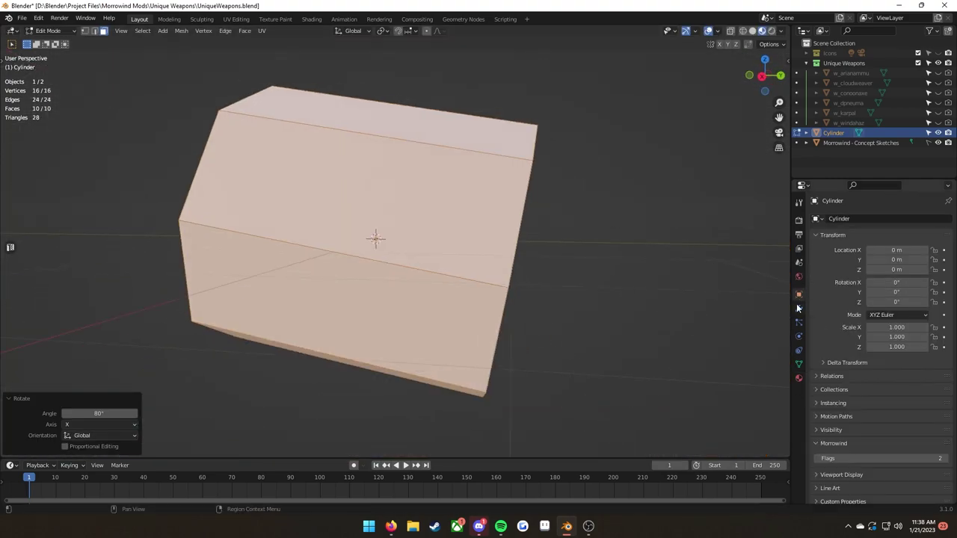
# Step: Scale the cylinder mesh by 0.1 and shrink it further to the width of the sketched Hand of Kings handle
pyautogui.press('KP_7')
pyautogui.write('s0.2')
pyautogui.press('Return')
pyautogui.scroll(5, 522, 350)
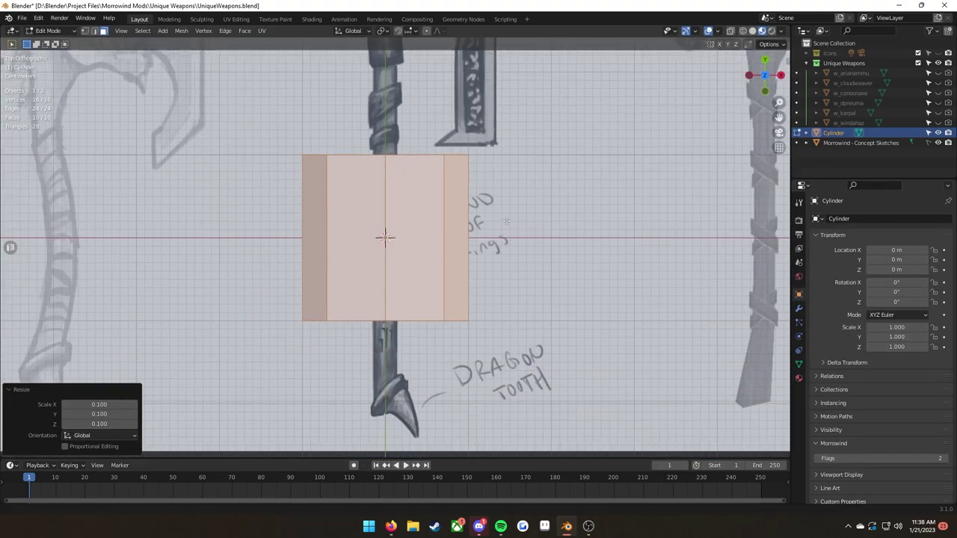
pyautogui.press('s')
pyautogui.click(482, 327)
# Step: Stretch the cylinder along Y by about 13.8 to cover the length of the sketched handle
pyautogui.scroll(-11, 442, 302)
pyautogui.press('s')
pyautogui.press('y')
pyautogui.click(389, 427)
pyautogui.scroll(2, 662, 106)
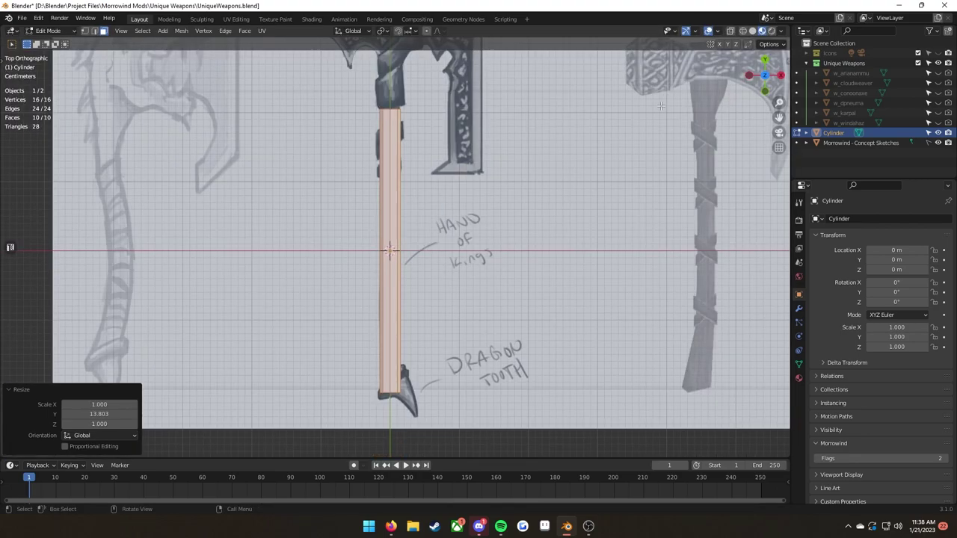
# Step: Adjust the handle cylinder's ends along Y to fit the sketch, moving the upper end about 0.02 m
pyautogui.click(404, 398)
pyautogui.press('g')
pyautogui.press('y')
pyautogui.click(416, 419)
pyautogui.scroll(4, 409, 112)
pyautogui.press('g')
pyautogui.press('y')
pyautogui.click(416, 323)
# Step: Duplicate the selected part of the handle cylinder into a separate object and hide that object
pyautogui.hotkey('ctrl', 'r')
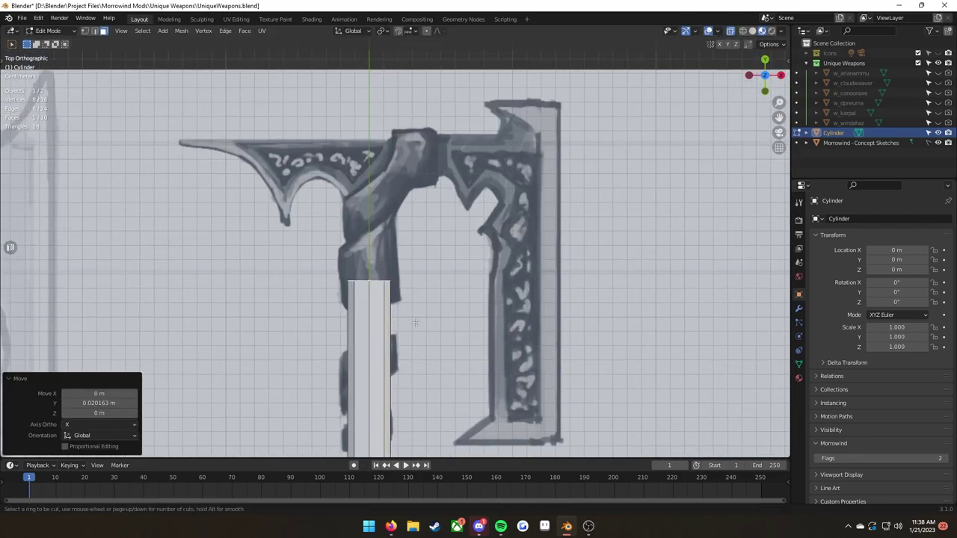
pyautogui.keyDown('alt'); pyautogui.click(391, 307); pyautogui.keyUp('alt')
pyautogui.hotkey('shift', 'd')
pyautogui.press('Escape')
pyautogui.press('p')
pyautogui.click(391, 304)
pyautogui.press('Tab')
pyautogui.press('h')
# Step: Delete the end cap faces of the original handle cylinder
pyautogui.click(374, 350)
pyautogui.press('Tab')
pyautogui.press('2')
pyautogui.press('x')
pyautogui.click(338, 416)
pyautogui.scroll(-5, 406, 325)
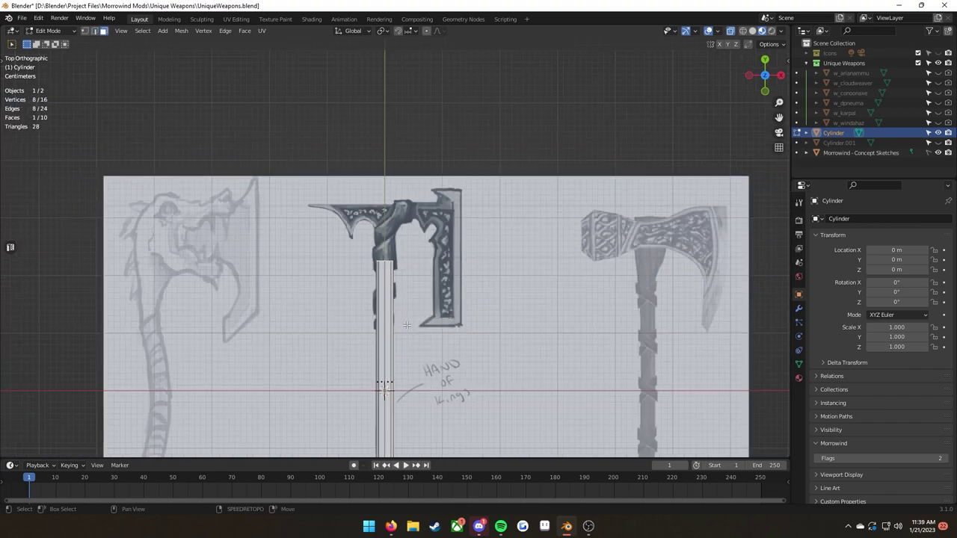
pyautogui.press('x')
pyautogui.click(381, 324)
# Step: Save the blend file and make the hidden duplicate cylinder visible again, collapsing the Unique Weapons collection
pyautogui.press('Tab')
pyautogui.hotkey('ctrl', 's')
pyautogui.click(938, 143)
pyautogui.click(806, 63)
pyautogui.scroll(7, 496, 214)
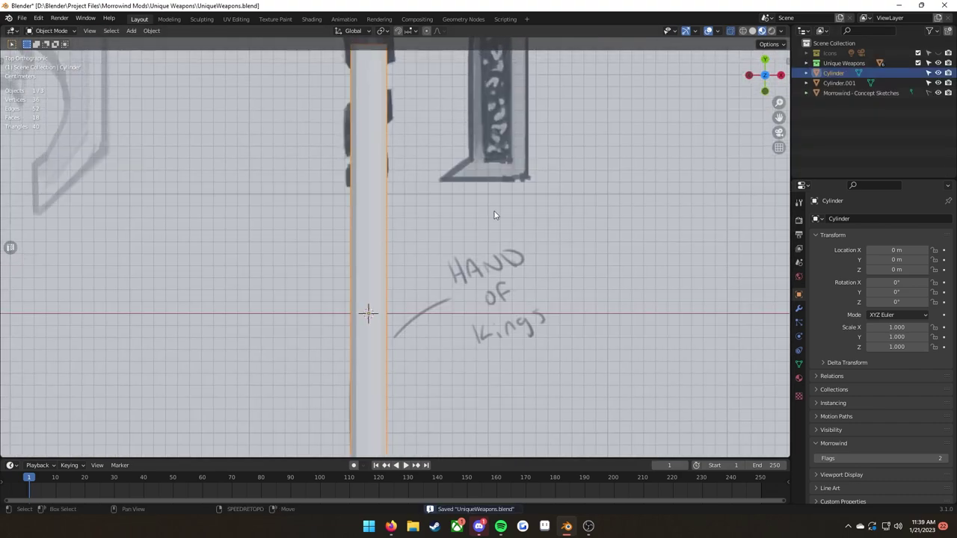
# Step: Enlarge the entire duplicate cylinder mesh in Edit Mode to the width of the sketched collar below the axe head
pyautogui.click(370, 307)
pyautogui.press('Tab')
pyautogui.press('2')
pyautogui.press('a')
pyautogui.press('s')
pyautogui.click(481, 381)
# Step: Move the end edge loop of the collar along Y toward the sketched axe head and fill it with a face
pyautogui.keyDown('alt'); pyautogui.click(382, 376); pyautogui.keyUp('alt')
pyautogui.press('g')
pyautogui.press('y')
pyautogui.click(383, 301)
pyautogui.press('f')
pyautogui.hotkey('alt', 'a')
# Step: Move the collar's end edge loop about 0.02 m along Y and rotate it to the slant of the sketched collar edge
pyautogui.keyDown('shift'); pyautogui.moveTo(383, 301); pyautogui.dragTo(382, 392, button='middle'); pyautogui.keyUp('shift')
pyautogui.keyDown('alt'); pyautogui.click(381, 393); pyautogui.keyUp('alt')
pyautogui.press('KP_7')
pyautogui.press('g')
pyautogui.press('y')
pyautogui.click(408, 270)
pyautogui.press('r')
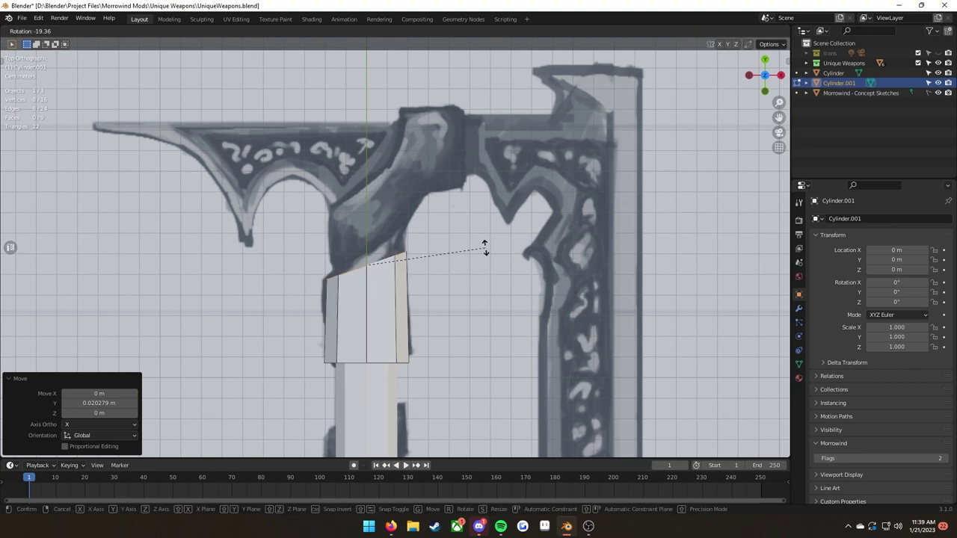
pyautogui.click(480, 247)
# Step: Scale the slanted end loop and shift it along Y to fit the sketched collar outline
pyautogui.press('s')
pyautogui.click(484, 241)
pyautogui.press('g')
pyautogui.press('y')
pyautogui.click(485, 232)
# Step: Fill the collar's slanted end with a face and inset it by about 0.0037 m
pyautogui.moveTo(484, 231); pyautogui.dragTo(506, 317, button='middle')
pyautogui.press('f')
pyautogui.press('i')
pyautogui.click(509, 319)
# Step: Extrude the inset face toward the axe head, then move, rotate and scale its end to follow the sketched neck
pyautogui.press('KP_7')
pyautogui.press('e')
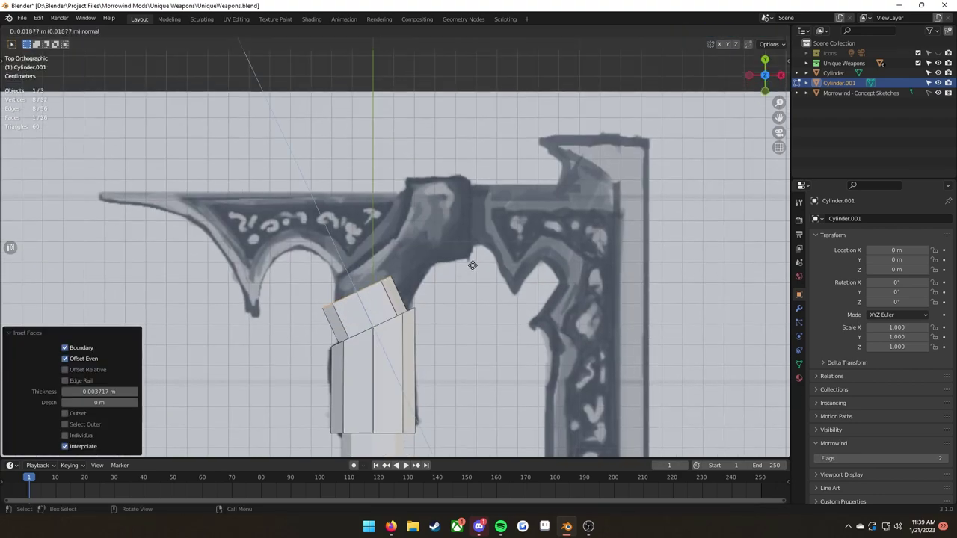
pyautogui.rightClick(472, 265)
pyautogui.press('g')
pyautogui.press('y')
pyautogui.click(474, 225)
pyautogui.press('r')
pyautogui.click(509, 234)
pyautogui.press('s')
pyautogui.click(514, 233)
pyautogui.press('g')
pyautogui.click(513, 231)
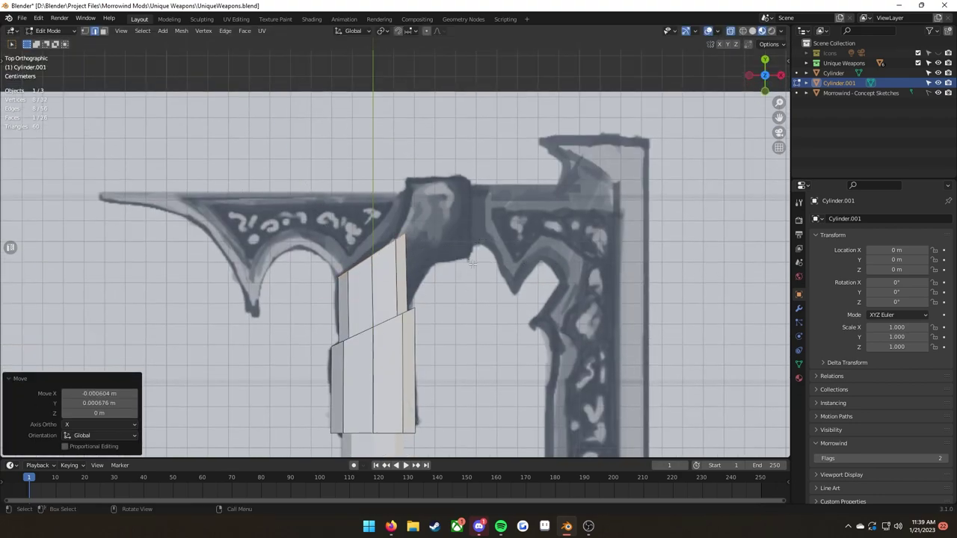
# Step: Delete the vertices of the segment extruded from the collar's slanted end
pyautogui.keyDown('shift'); pyautogui.moveTo(447, 261); pyautogui.dragTo(509, 228, button='middle'); pyautogui.keyUp('shift')
pyautogui.scroll(-2, 412, 247)
pyautogui.scroll(3, 412, 241)
pyautogui.press('g')
pyautogui.press('y')
pyautogui.rightClick(396, 255)
pyautogui.press('x')
pyautogui.press('v')
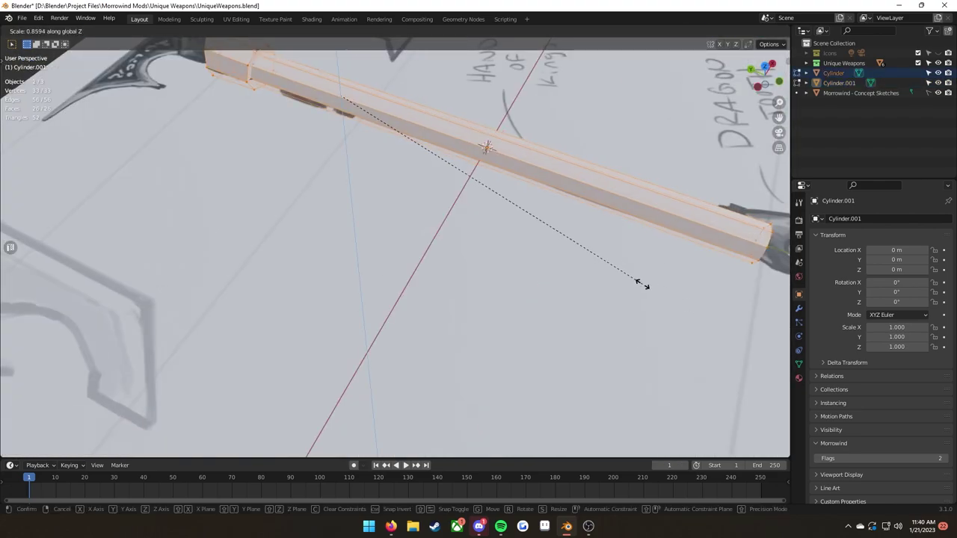
# Step: Flatten both cylinder meshes along Z and rotate the collar's slanted end by about 6° to match the sketch
pyautogui.press('KP_7')
pyautogui.press('g')
pyautogui.click(416, 195)
pyautogui.keyDown('shift'); pyautogui.moveTo(417, 194); pyautogui.dragTo(406, 321, button='middle'); pyautogui.keyUp('shift')
pyautogui.scroll(2, 383, 272)
pyautogui.press('1')
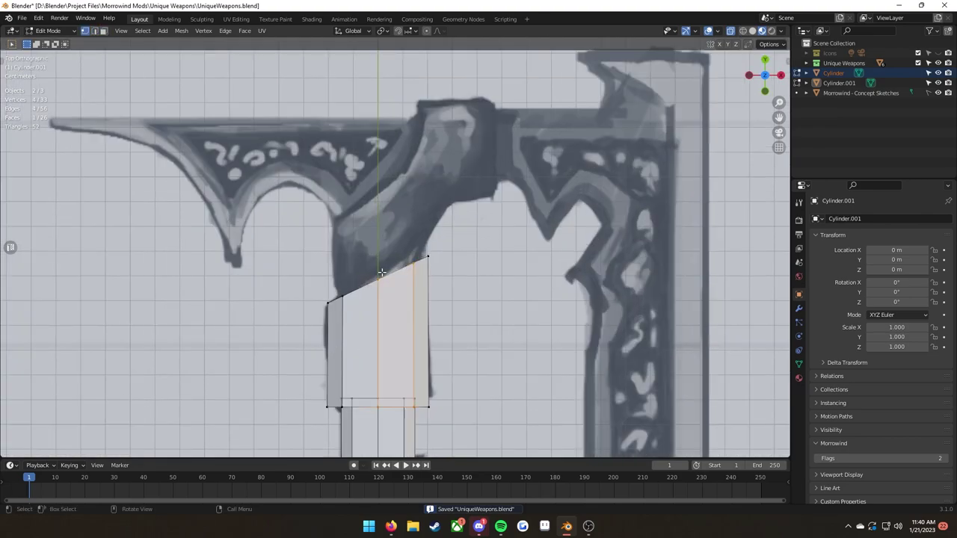
pyautogui.moveTo(382, 272); pyautogui.dragTo(441, 309, button='middle')
pyautogui.scroll(-3, 441, 310)
pyautogui.click(386, 381)
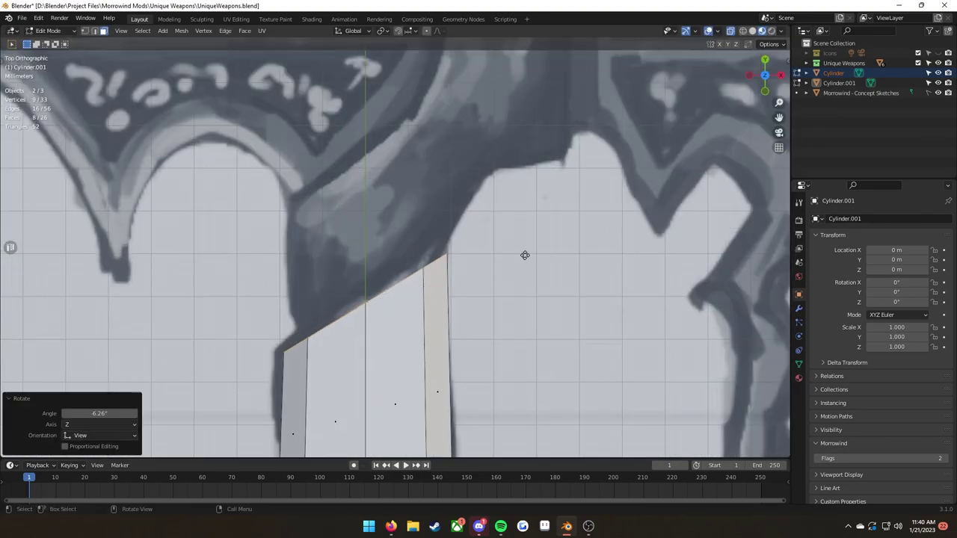
pyautogui.press('s')
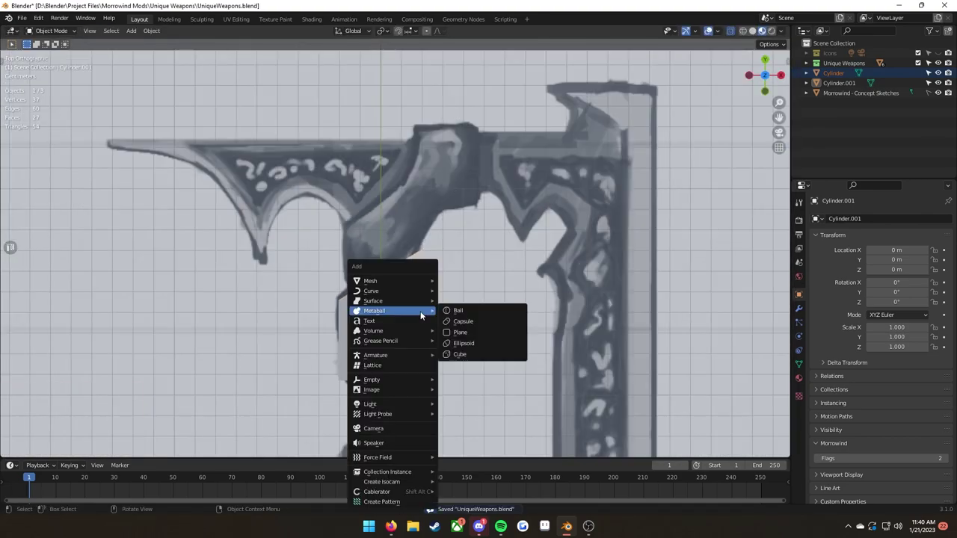
# Step: Add a cube mesh and scale it down to fit over the collar's slanted end
pyautogui.rightClick(362, 299)
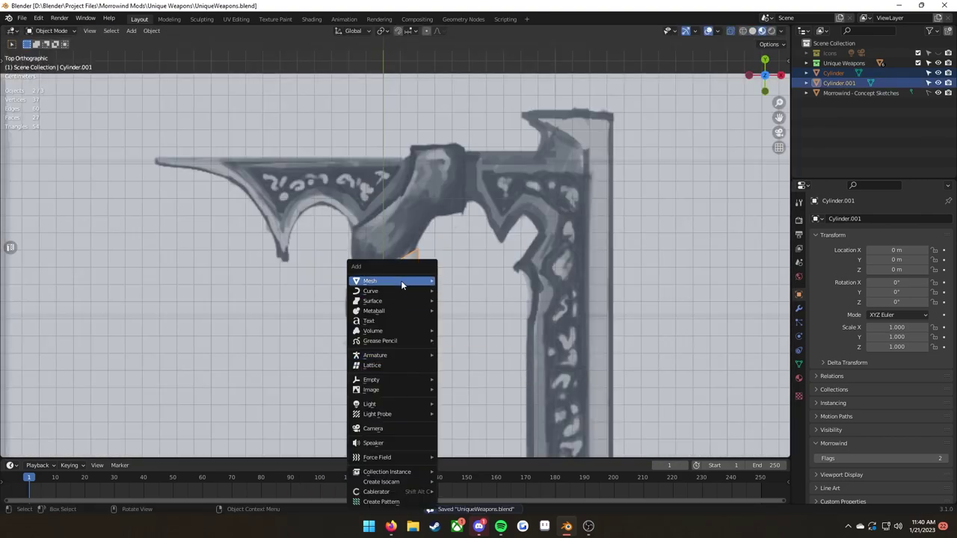
pyautogui.click(401, 280)
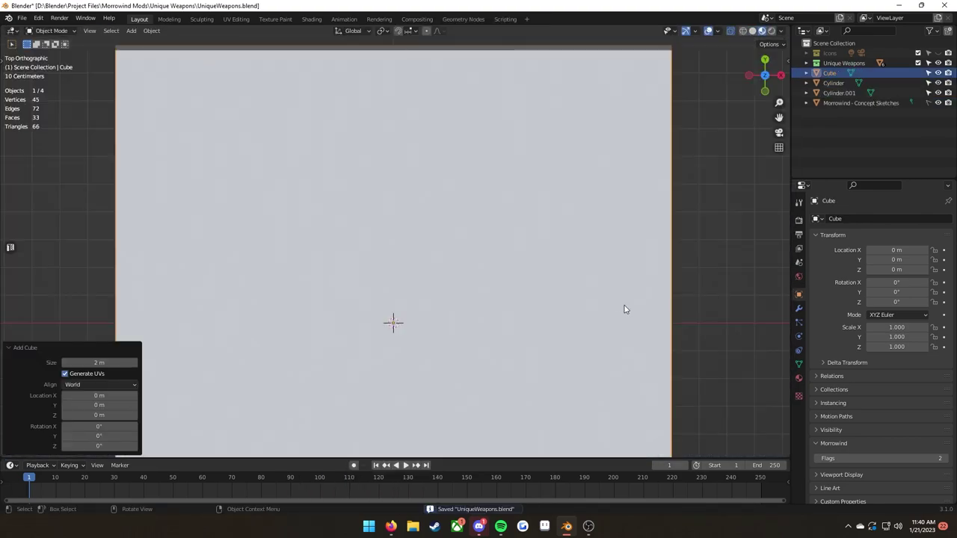
pyautogui.scroll(-5, 624, 307)
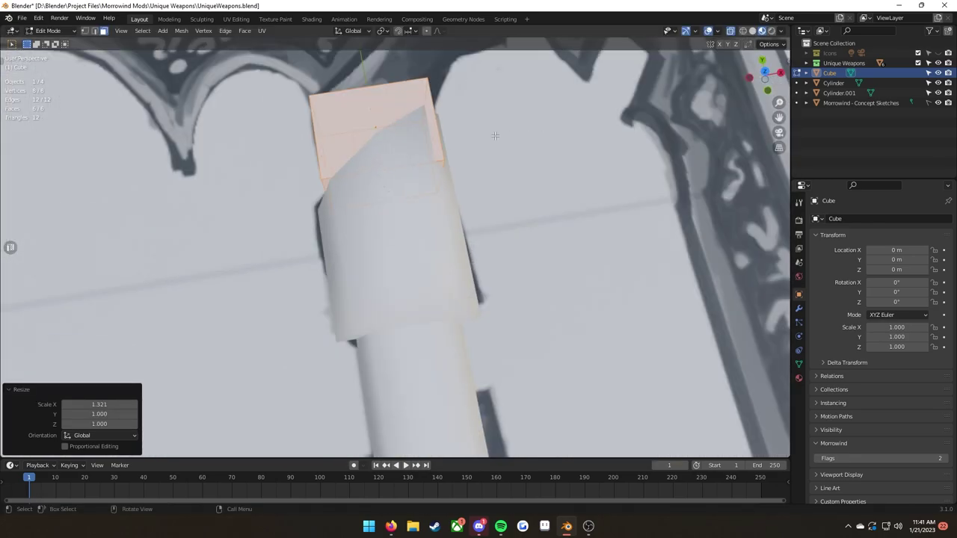
pyautogui.press('k')
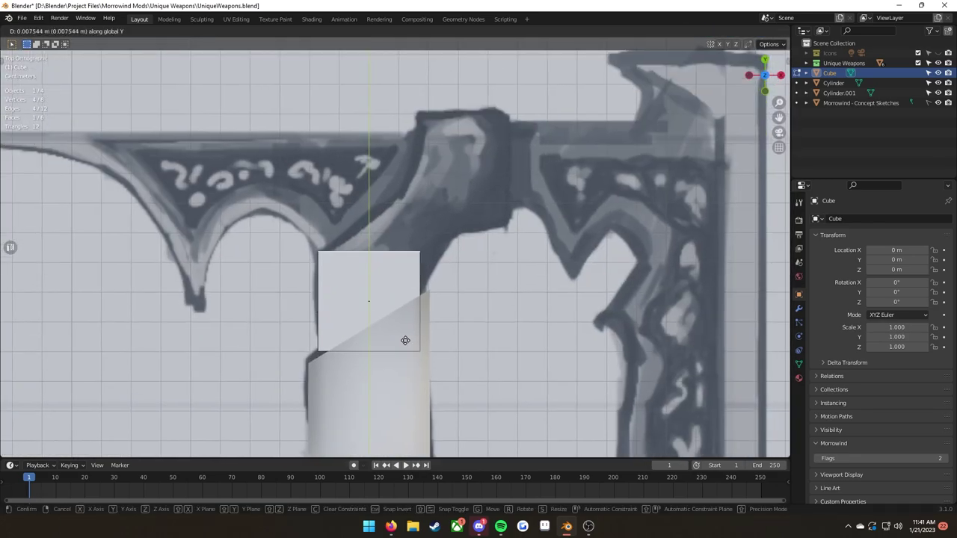
# Step: Move the cube's far corner onto the sketched neck and extrude its side face in two segments to the axe head's central block
pyautogui.press('g')
pyautogui.click(403, 226)
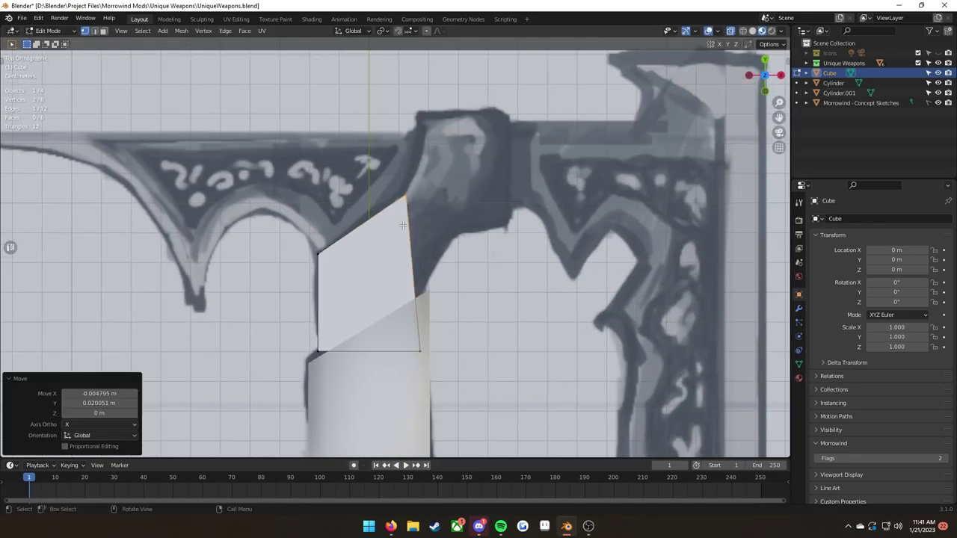
pyautogui.click(413, 249)
pyautogui.press('e')
pyautogui.click(464, 184)
pyautogui.press('g')
pyautogui.click(444, 95)
pyautogui.press('e')
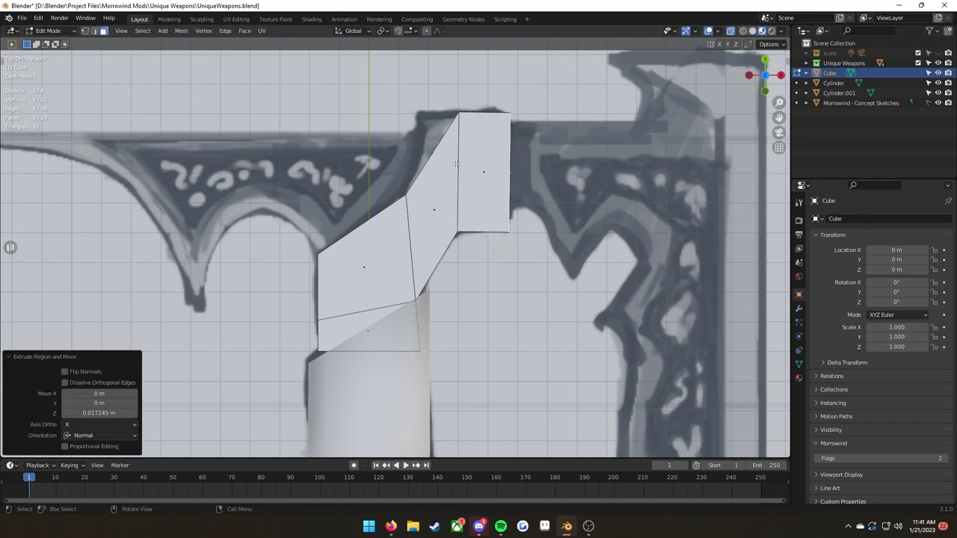
# Step: Add a loop cut across the curved neck segment and move the upper vertices onto the sketched outline
pyautogui.hotkey('ctrl', 'r')
pyautogui.press('g')
pyautogui.click(322, 193)
pyautogui.press('3')
pyautogui.click(441, 114)
pyautogui.keyDown('shift'); pyautogui.click(472, 115); pyautogui.keyUp('shift')
pyautogui.press('s')
pyautogui.moveTo(415, 211); pyautogui.dragTo(396, 186)
pyautogui.press('g')
pyautogui.click(391, 191)
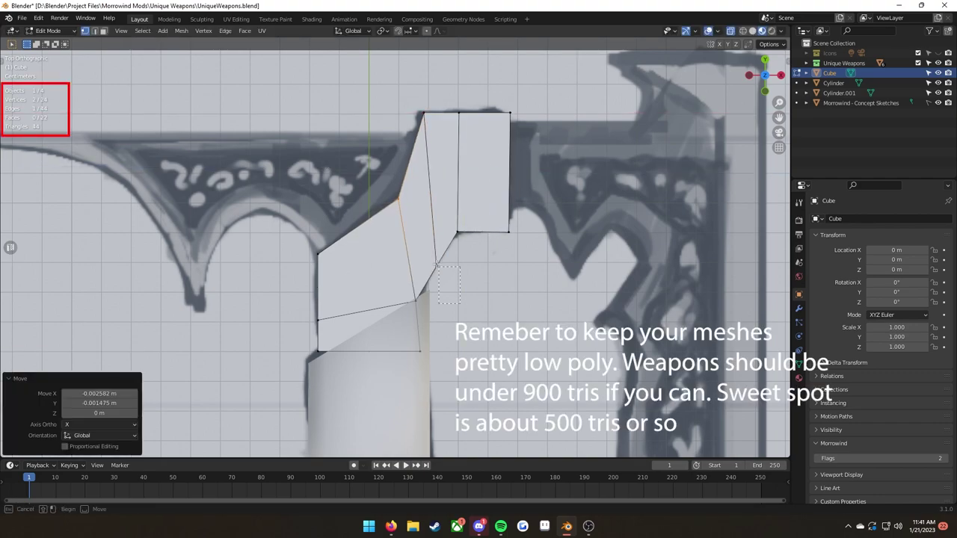
# Step: Move the neck's lower vertices onto the inner curve of the sketch
pyautogui.moveTo(447, 277); pyautogui.dragTo(430, 255)
pyautogui.press('g')
pyautogui.click(429, 247)
pyautogui.moveTo(471, 241); pyautogui.dragTo(455, 219)
# Step: Scale the neck mesh's base edge at the collar along Z, then leave Edit Mode and deselect everything
pyautogui.press('1')
pyautogui.moveTo(300, 334); pyautogui.dragTo(345, 372)
pyautogui.press('g')
pyautogui.press('y')
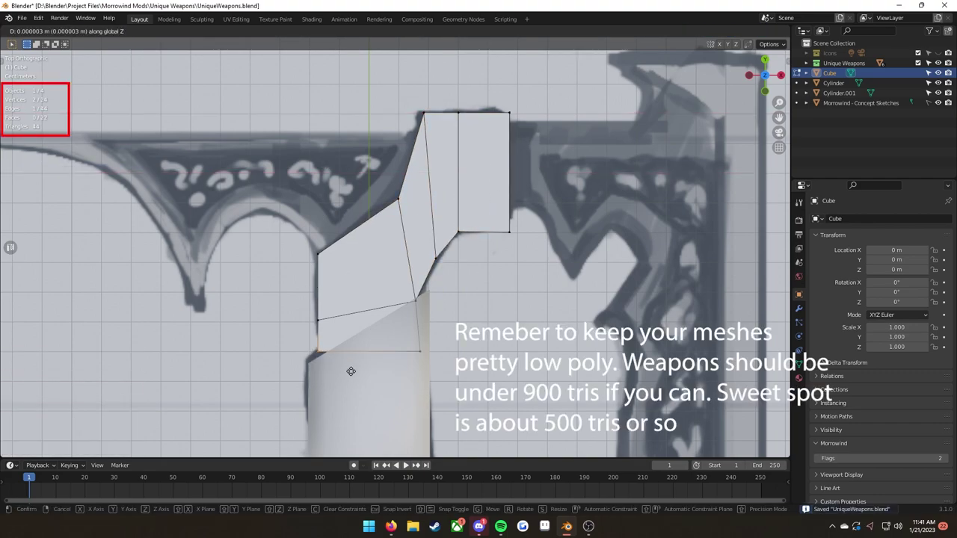
pyautogui.click(351, 370)
pyautogui.press('s')
pyautogui.press('z')
pyautogui.moveTo(359, 359); pyautogui.dragTo(508, 180, button='middle')
pyautogui.click(402, 188)
pyautogui.hotkey('alt', 'z')
pyautogui.press('Tab')
pyautogui.click(526, 290)
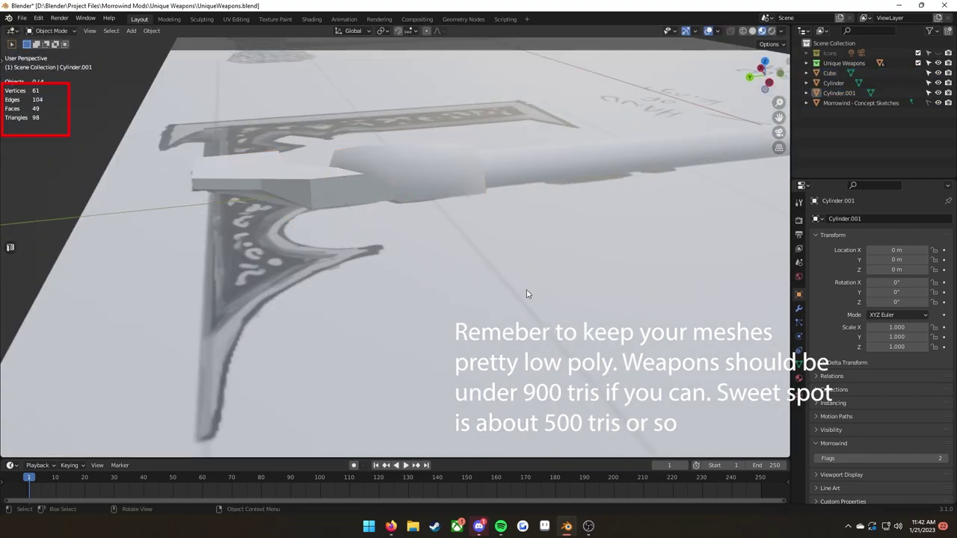
# Step: Hide the Morrowind - Concept Sketches object and scale an edge of the neck mesh by 3.762 along Z
pyautogui.click(938, 102)
pyautogui.moveTo(508, 247)
pyautogui.mouseDown(button='middle')
pyautogui.moveTo(472, 179)
pyautogui.moveTo(478, 277)
pyautogui.mouseUp(button='middle')
pyautogui.click(396, 262)
pyautogui.press('Tab')
pyautogui.press('2')
pyautogui.click(447, 294)
pyautogui.press('s')
pyautogui.press('z')
pyautogui.click(524, 340)
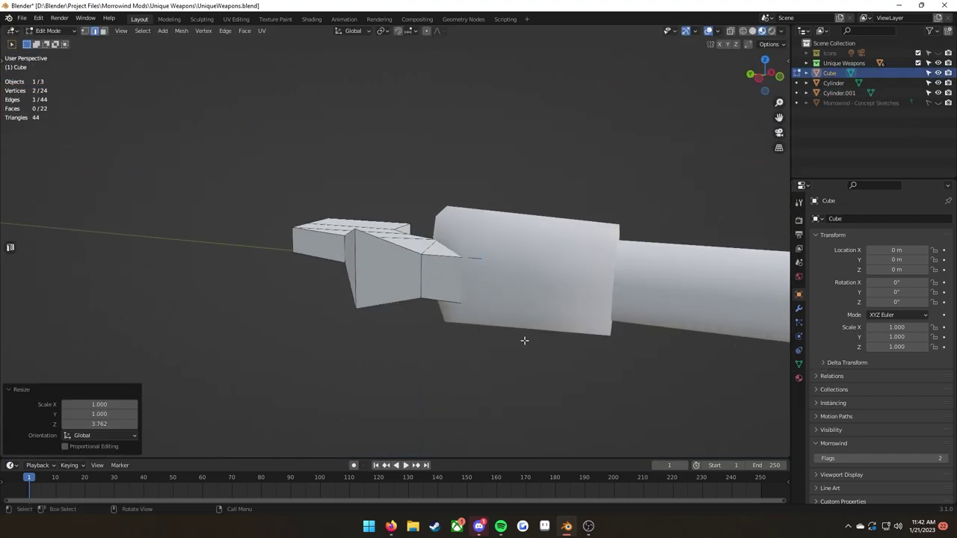
# Step: Scale a second vertical edge of the neck mesh along Z
pyautogui.click(356, 271)
pyautogui.press('s')
pyautogui.press('z')
pyautogui.click(546, 314)
# Step: Scale a face of the neck mesh along Z with proportional editing enabled, and save the blend file
pyautogui.moveTo(547, 314); pyautogui.dragTo(414, 165, button='middle')
pyautogui.press('3')
pyautogui.click(449, 246)
pyautogui.press('o')
pyautogui.press('s')
pyautogui.press('z')
pyautogui.moveTo(499, 283); pyautogui.dragTo(669, 303, button='middle')
pyautogui.click(641, 291)
pyautogui.hotkey('ctrl', 's')
# Step: Bevel the outer edge loops of the neck mesh
pyautogui.press('KP_7')
pyautogui.press('2')
pyautogui.keyDown('alt'); pyautogui.click(294, 311); pyautogui.keyUp('alt')
pyautogui.moveTo(401, 254); pyautogui.dragTo(449, 281, button='middle')
pyautogui.keyDown('ctrl'); pyautogui.click(451, 278); pyautogui.keyUp('ctrl')
pyautogui.hotkey('ctrl', 'b')
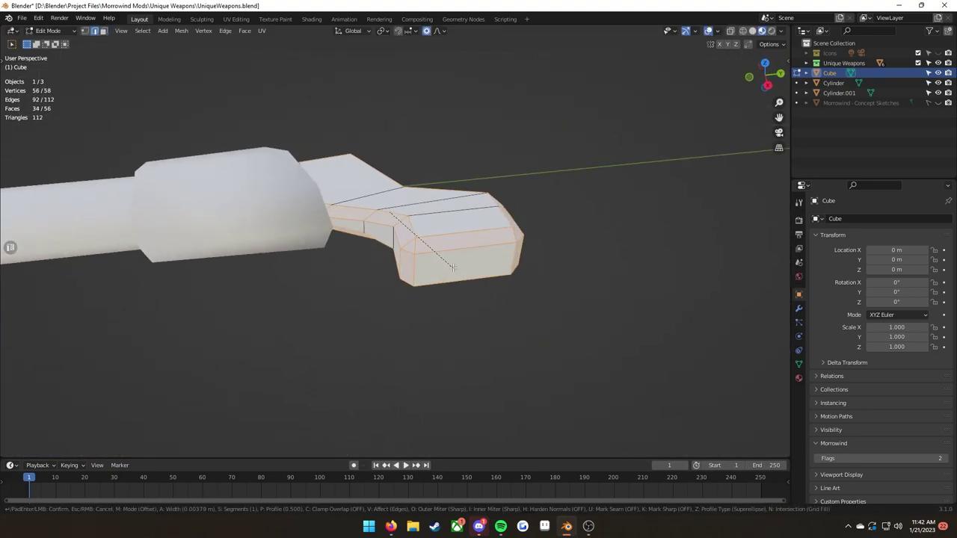
pyautogui.scroll(2, 475, 290)
pyautogui.click(494, 309)
# Step: Undo the bevel on the neck mesh and save the blend file
pyautogui.press('KP_7')
pyautogui.press('Tab')
pyautogui.rightClick(333, 203)
pyautogui.click(333, 203)
pyautogui.hotkey('ctrl', 'z')
pyautogui.hotkey('ctrl', 'z')
pyautogui.hotkey('ctrl', 'z')
pyautogui.hotkey('ctrl', 's')
# Step: Try adding a loop cut across the neck mesh, and undo it
pyautogui.hotkey('ctrl', 'r')
pyautogui.click(362, 254)
pyautogui.moveTo(362, 254); pyautogui.dragTo(284, 180, button='middle')
pyautogui.hotkey('ctrl', 'z')
# Step: Duplicate the selected neck mesh geometry in place and separate the copy into its own object
pyautogui.press('3')
pyautogui.hotkey('shift', 'd')
pyautogui.press('Escape')
pyautogui.press('p')
pyautogui.click(567, 298)
pyautogui.press('Tab')
# Step: Hide the separated copy, reopen the original neck mesh in Edit Mode and save the blend file
pyautogui.click(449, 246)
pyautogui.press('Tab')
pyautogui.press('Tab')
pyautogui.press('h')
pyautogui.click(449, 240)
pyautogui.press('Tab')
pyautogui.hotkey('ctrl', 's')
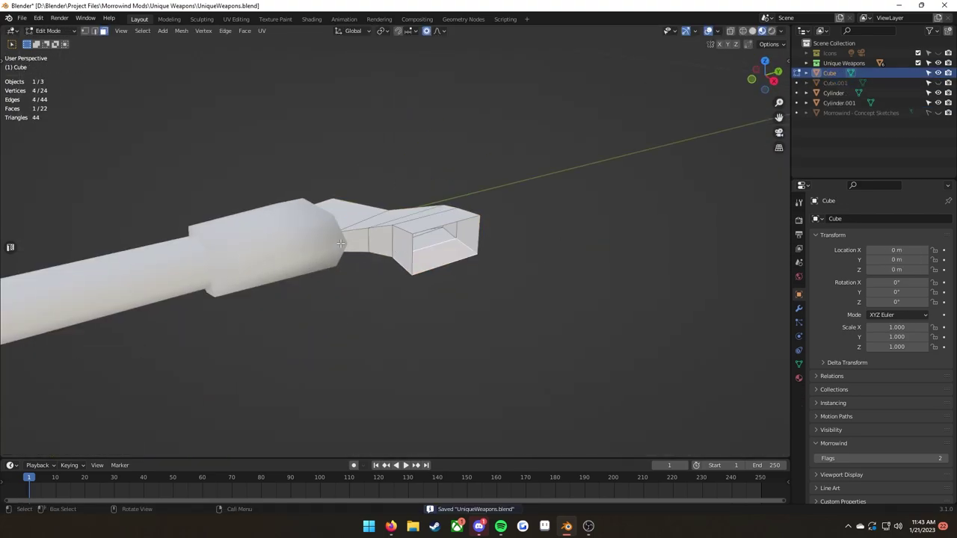
# Step: Try scaling an edge of the neck mesh along Z, undo it and save the blend file
pyautogui.press('2')
pyautogui.press('KP_7')
pyautogui.keyDown('alt'); pyautogui.click(356, 261); pyautogui.keyUp('alt')
pyautogui.moveTo(355, 261); pyautogui.dragTo(496, 287, button='middle')
pyautogui.press('s')
pyautogui.press('z')
pyautogui.press('Return')
pyautogui.press('KP_7')
pyautogui.hotkey('ctrl', 'z')
pyautogui.hotkey('ctrl', 's')
# Step: Scale the selected neck edge along Z to make that part of the neck thicker, and save the blend file
pyautogui.moveTo(410, 300); pyautogui.dragTo(568, 321, button='middle')
pyautogui.press('s')
pyautogui.press('z')
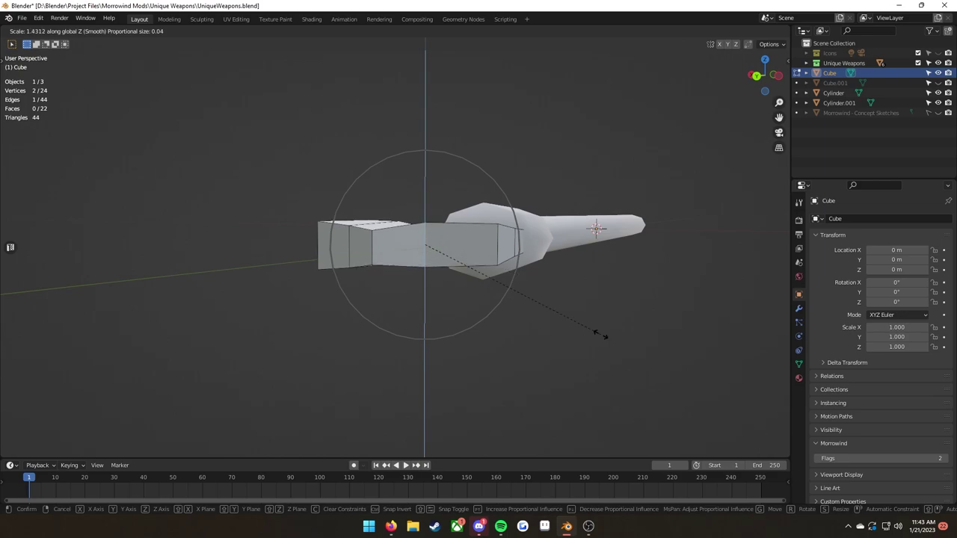
pyautogui.click(516, 321)
pyautogui.moveTo(356, 252); pyautogui.dragTo(472, 209, button='middle')
pyautogui.hotkey('ctrl', 's')
# Step: Try adding a loop cut to the neck mesh, undo it and save the blend file
pyautogui.hotkey('ctrl', 'r')
pyautogui.click(425, 209)
pyautogui.moveTo(412, 217); pyautogui.dragTo(419, 172, button='middle')
pyautogui.press('KP_7')
pyautogui.hotkey('ctrl', 'z')
pyautogui.hotkey('ctrl', 's')
# Step: Add a loop cut running along the neck's length and slide it by a factor of about 0.169 toward the upper rim
pyautogui.hotkey('ctrl', 'r')
pyautogui.click(430, 289)
pyautogui.press('KP_7')
pyautogui.press('g')
pyautogui.press('g')
pyautogui.click(441, 366)
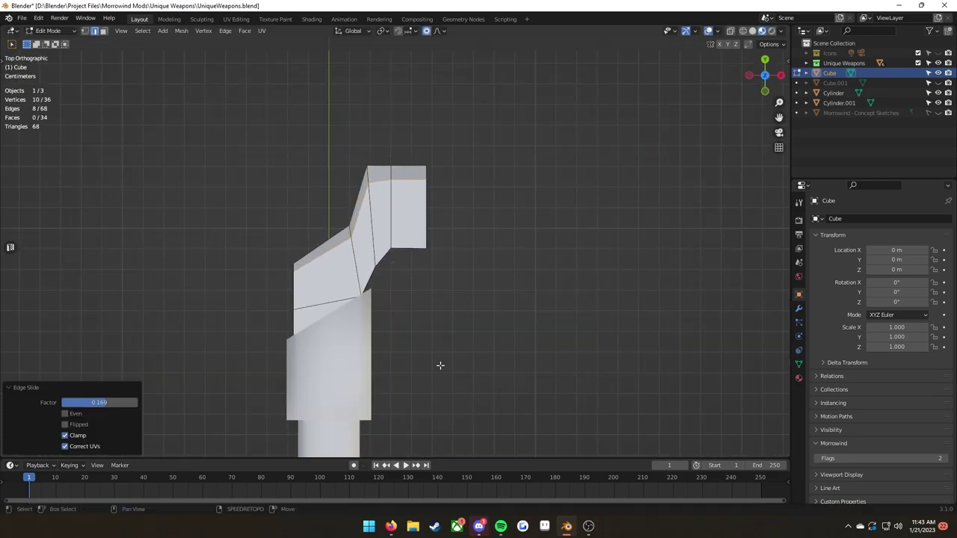
# Step: Add another loop cut to the neck, slide a lengthwise loop by a factor of about -0.373 toward the outer side, and save
pyautogui.scroll(1, 440, 365)
pyautogui.hotkey('ctrl', 'r')
pyautogui.click(339, 325)
pyautogui.moveTo(340, 324); pyautogui.dragTo(441, 351, button='middle')
pyautogui.keyDown('alt'); pyautogui.click(445, 361); pyautogui.keyUp('alt')
pyautogui.press('KP_7')
pyautogui.press('g')
pyautogui.press('g')
pyautogui.click(374, 249)
pyautogui.hotkey('ctrl', 's')
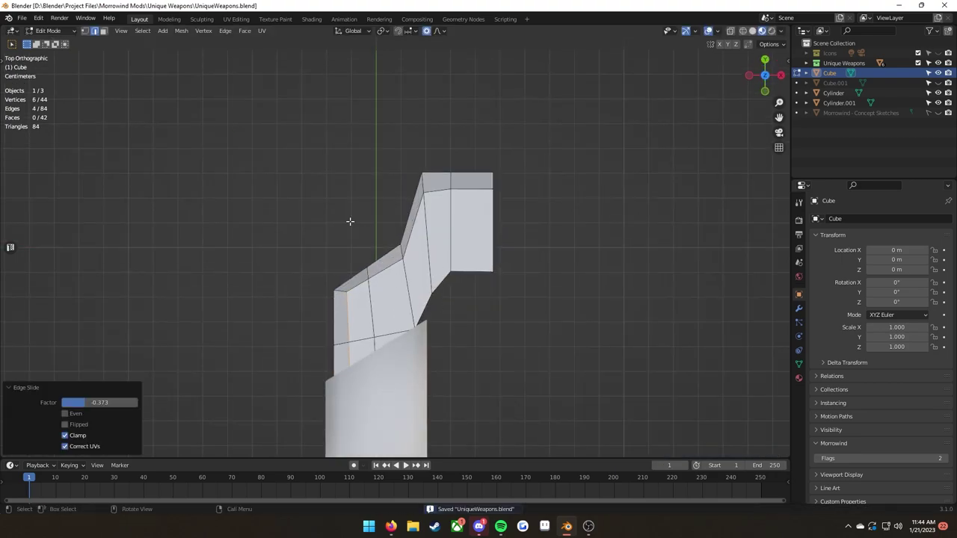
# Step: Show the concept sketch and shift the neck's upper inner corner vertices so the rim follows the outline evenly
pyautogui.moveTo(351, 222); pyautogui.dragTo(67, 180, button='middle')
pyautogui.press('1')
pyautogui.press('KP_7')
pyautogui.click(937, 113)
pyautogui.scroll(3, 407, 245)
pyautogui.click(406, 242)
pyautogui.keyDown('shift'); pyautogui.click(356, 276); pyautogui.keyUp('shift')
pyautogui.click(443, 196)
pyautogui.press('g')
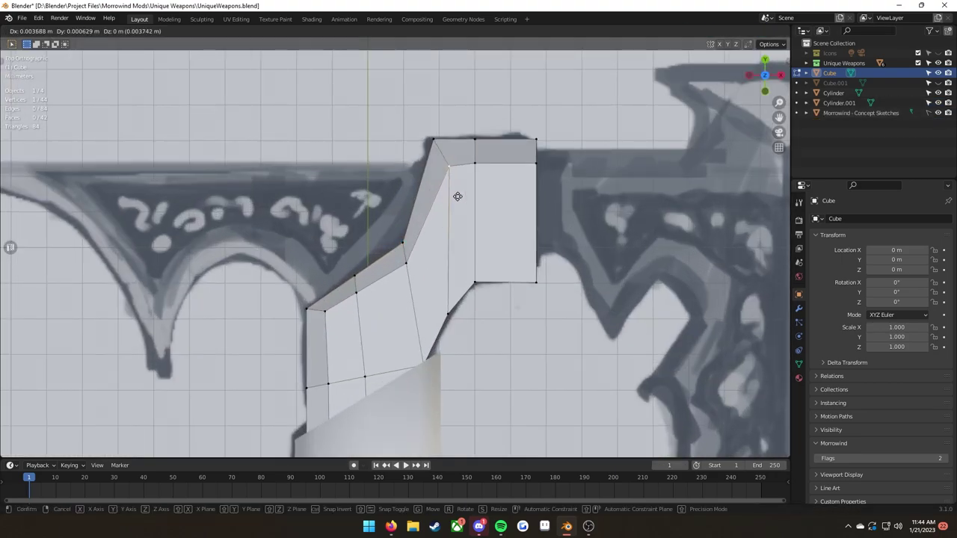
pyautogui.click(476, 163)
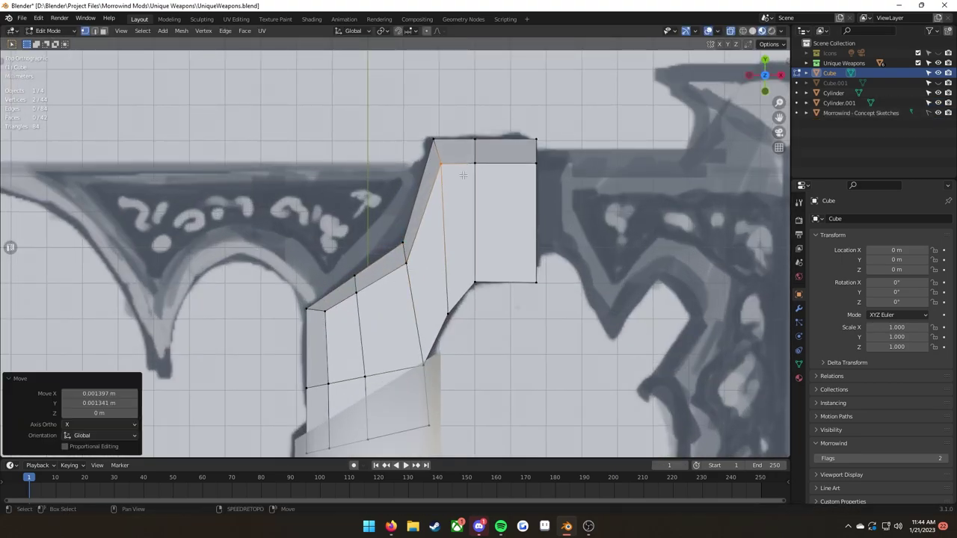
# Step: Move the remaining inner bend vertices of the neck to even out the rim's width, and save the blend file
pyautogui.moveTo(391, 250); pyautogui.dragTo(442, 276)
pyautogui.press('g')
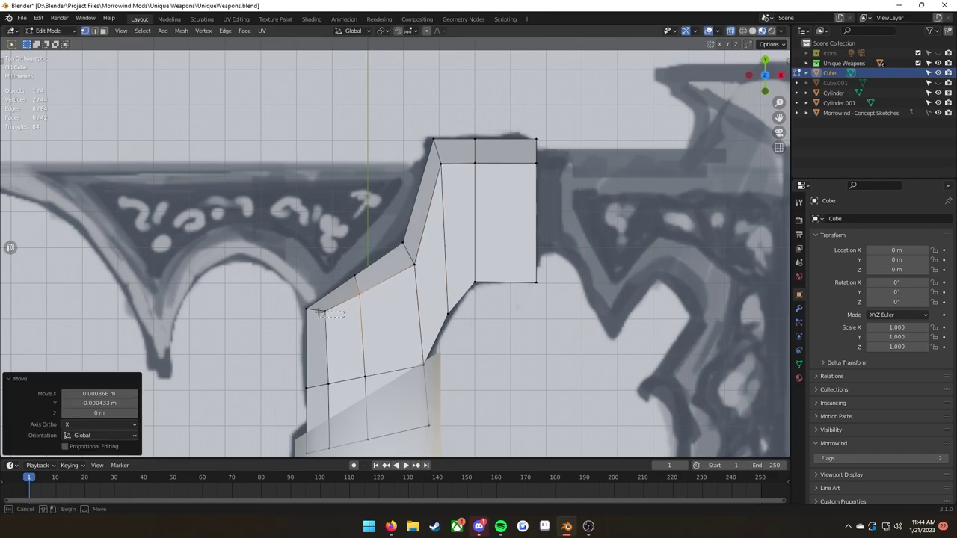
pyautogui.click(303, 348)
pyautogui.hotkey('ctrl', 's')
pyautogui.scroll(-2, 303, 348)
pyautogui.moveTo(303, 348); pyautogui.dragTo(464, 247, button='middle')
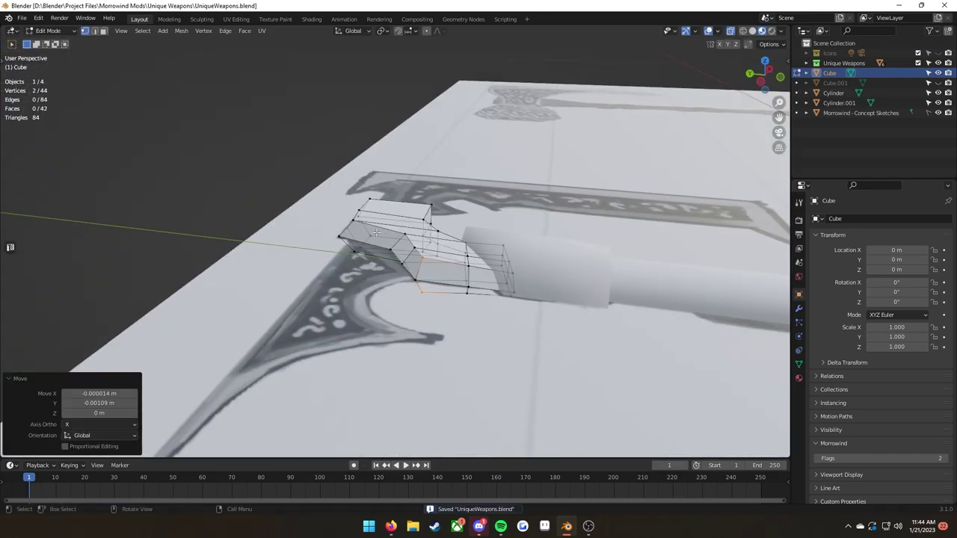
# Step: Select the neck's slanted side faces, separate a copy of them into a new object, and save the blend file
pyautogui.press('3')
pyautogui.moveTo(419, 329); pyautogui.dragTo(396, 239, button='middle')
pyautogui.keyDown('ctrl'); pyautogui.click(382, 233); pyautogui.keyUp('ctrl')
pyautogui.keyDown('shift'); pyautogui.click(402, 244); pyautogui.keyUp('shift')
pyautogui.press('KP_7')
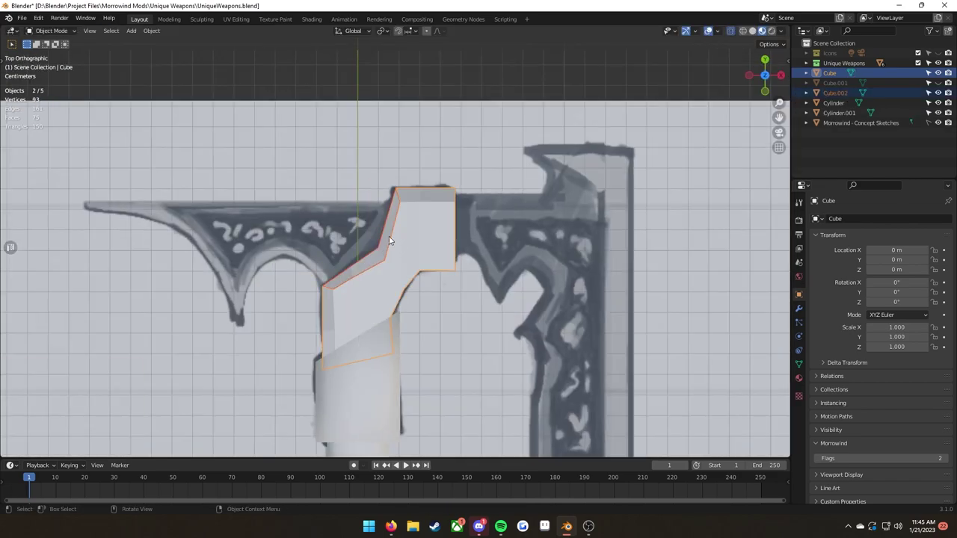
pyautogui.click(389, 240)
pyautogui.hotkey('ctrl', 's')
# Step: Extrude the separated faces along X toward the sketch's pointed rear spike and flatten the end to 0 in X
pyautogui.press('Tab')
pyautogui.press('e')
pyautogui.click(375, 229)
pyautogui.hotkey('ctrl', 'z')
pyautogui.press('g')
pyautogui.press('x')
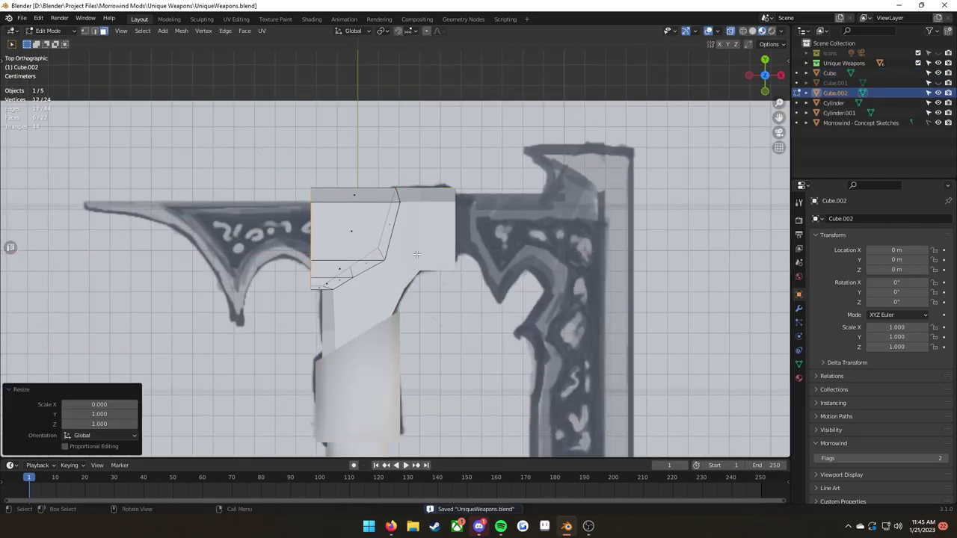
# Step: Flatten the selected edges of the extruded block by scaling them to 0 along Y, and save the blend file
pyautogui.moveTo(417, 255); pyautogui.dragTo(479, 187, button='middle')
pyautogui.press('2')
pyautogui.moveTo(359, 299); pyautogui.dragTo(442, 247, button='middle')
pyautogui.click(445, 262)
pyautogui.keyDown('shift'); pyautogui.click(444, 243); pyautogui.keyUp('shift')
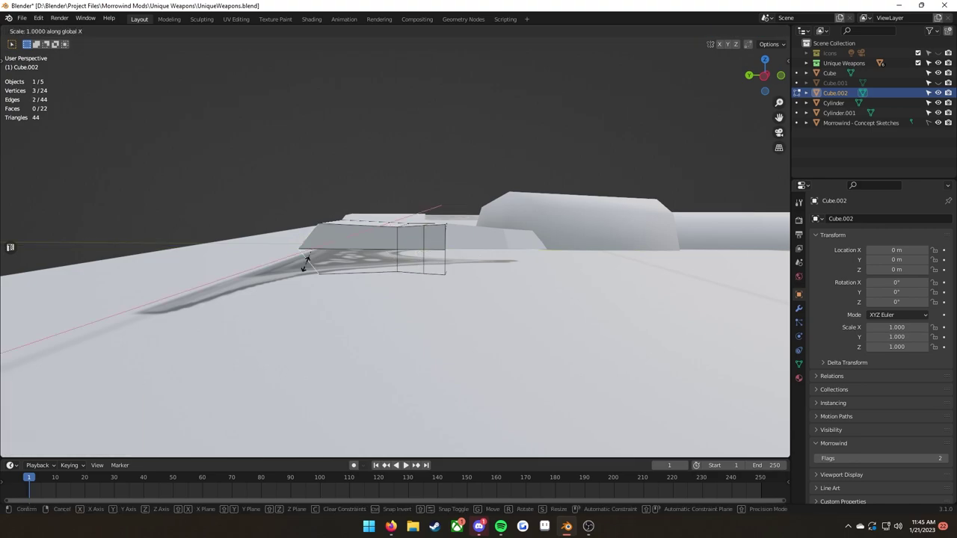
pyautogui.press('y')
pyautogui.press('0')
pyautogui.press('Return')
pyautogui.hotkey('ctrl', 's')
# Step: Select the slanted faces where the extruded block meets the neck and delete them
pyautogui.press('KP_7')
pyautogui.press('3')
pyautogui.moveTo(346, 197); pyautogui.dragTo(430, 265, button='middle')
pyautogui.press('`')
pyautogui.click(426, 172)
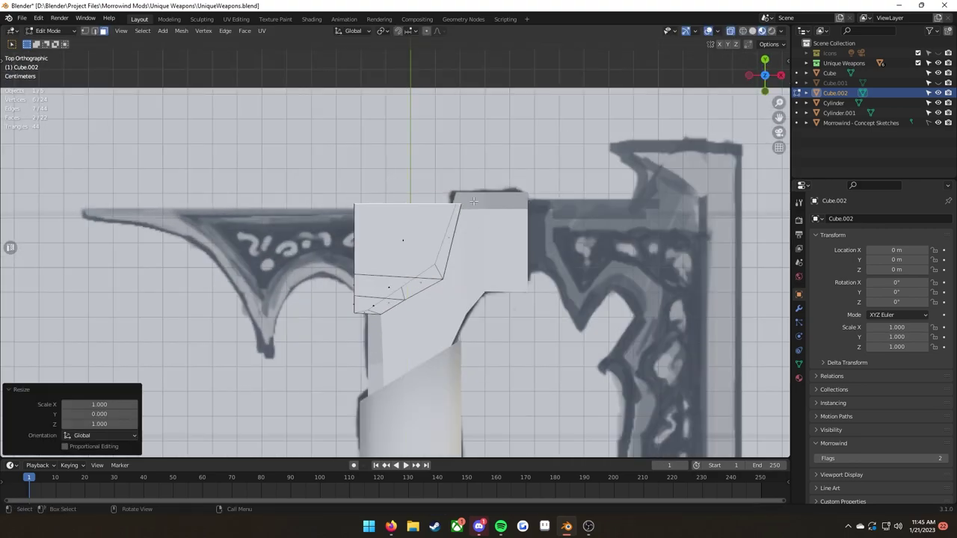
pyautogui.moveTo(452, 243); pyautogui.dragTo(394, 319)
pyautogui.press('x')
pyautogui.click(423, 320)
# Step: Flatten the two lower faces of the block by scaling them to 0 along Y, and save the blend file
pyautogui.moveTo(378, 311); pyautogui.dragTo(479, 239, button='middle')
pyautogui.click(436, 289)
pyautogui.press('s')
pyautogui.press('y')
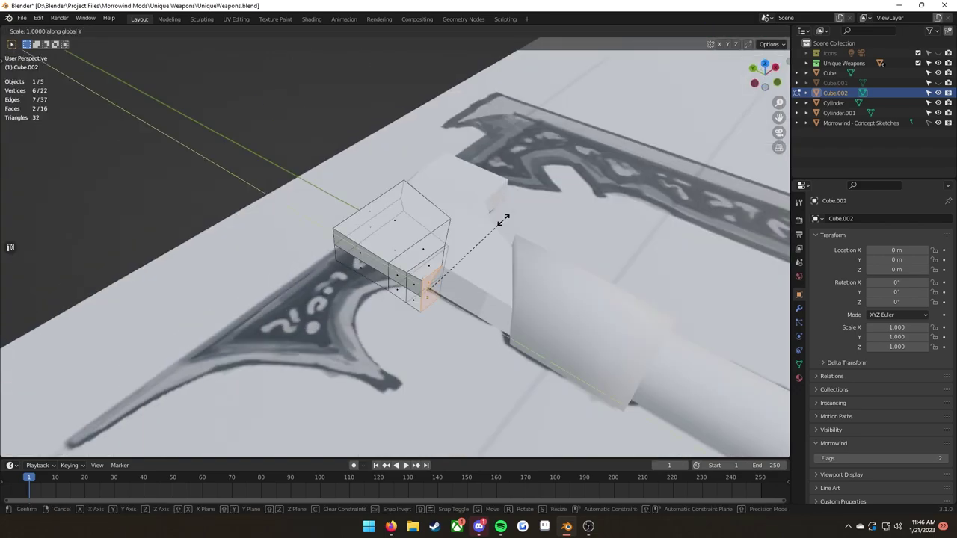
pyautogui.press('0')
pyautogui.press('Return')
pyautogui.hotkey('ctrl', 's')
# Step: Select an edge loop on the block and scale it along Z
pyautogui.press('2')
pyautogui.keyDown('alt'); pyautogui.click(441, 258); pyautogui.keyUp('alt')
pyautogui.press('s')
pyautogui.press('z')
pyautogui.click(299, 250)
# Step: Select the entire block mesh and scale its thickness along Z
pyautogui.moveTo(358, 211); pyautogui.dragTo(187, 134, button='middle')
pyautogui.press('3')
pyautogui.press('a')
pyautogui.press('s')
pyautogui.press('z')
pyautogui.click(421, 314)
# Step: Move the block's open slanted edge loop along X into the neck, check the fit, and save the blend file
pyautogui.press('KP_7')
pyautogui.scroll(1, 395, 255)
pyautogui.press('KP_7')
pyautogui.press('2')
pyautogui.keyDown('alt'); pyautogui.click(439, 298); pyautogui.keyUp('alt')
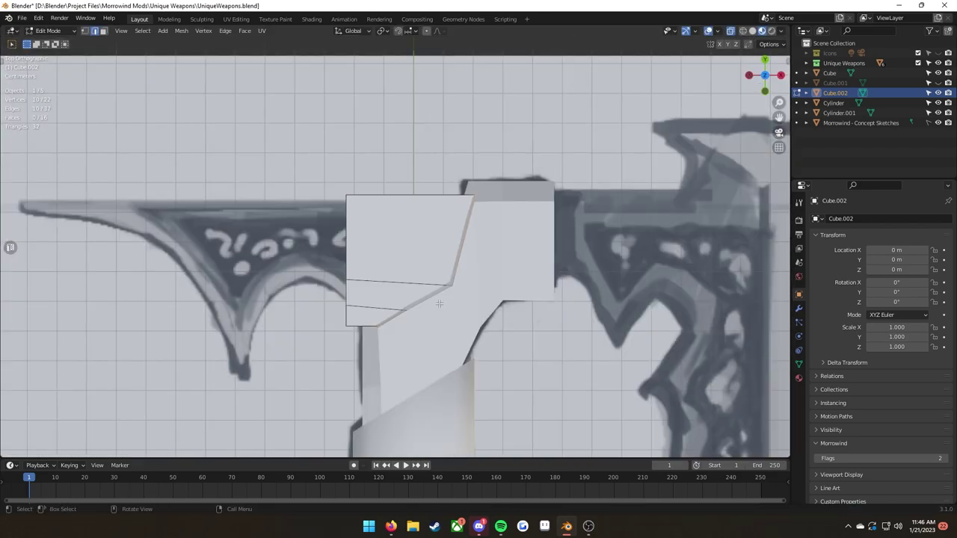
pyautogui.press('g')
pyautogui.press('x')
pyautogui.click(470, 303)
pyautogui.press('3')
pyautogui.press('Tab')
pyautogui.moveTo(482, 299); pyautogui.dragTo(423, 330, button='middle')
pyautogui.press('Tab')
pyautogui.press('KP_7')
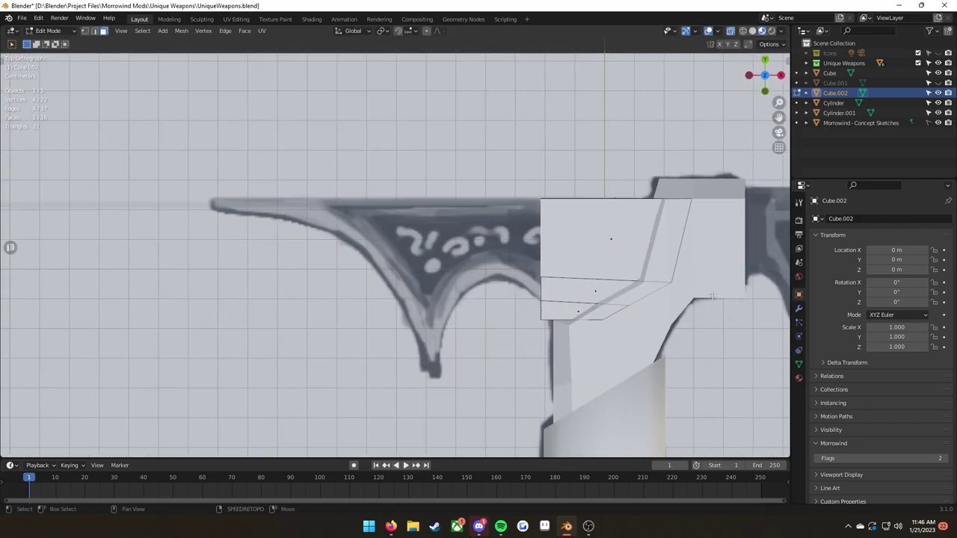
pyautogui.hotkey('ctrl', 's')
# Step: Straighten the block's two horizontal edge loops by scaling each to 0 along Y
pyautogui.press('2')
pyautogui.keyDown('alt'); pyautogui.click(575, 280); pyautogui.keyUp('alt')
pyautogui.press('s')
pyautogui.press('y')
pyautogui.press('0')
pyautogui.click(572, 282)
pyautogui.keyDown('alt'); pyautogui.click(568, 301); pyautogui.keyUp('alt')
pyautogui.press('s')
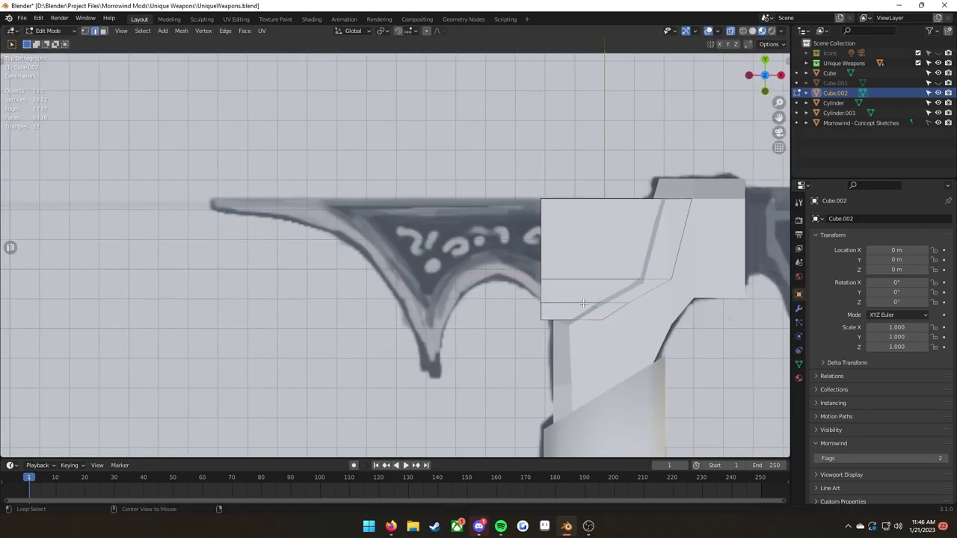
# Step: Flatten the block's open end loop inside the neck by scaling it to 0 along X
pyautogui.moveTo(583, 304); pyautogui.dragTo(622, 263, button='middle')
pyautogui.press('s')
pyautogui.press('x')
pyautogui.press('0')
pyautogui.press('Return')
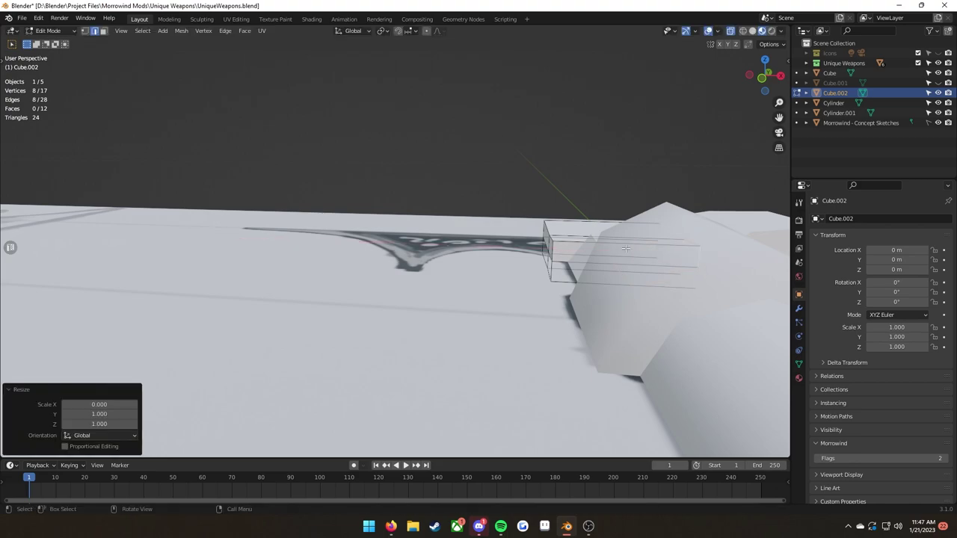
# Step: Move the block's individual corner edges along X so its open end slants with the neck
pyautogui.press('KP_7')
pyautogui.press('r')
pyautogui.press('g')
pyautogui.press('x')
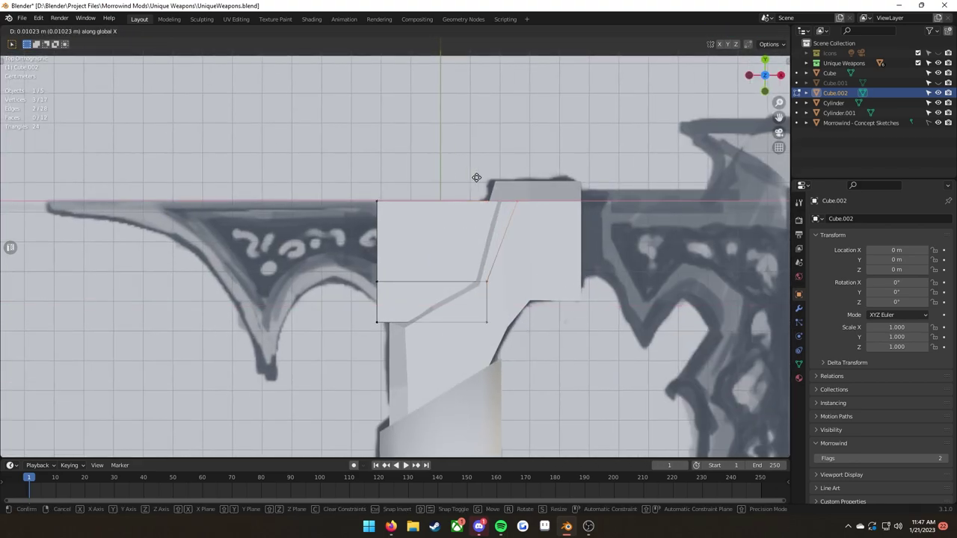
pyautogui.click(466, 187)
pyautogui.press('g')
pyautogui.press('x')
pyautogui.click(419, 309)
# Step: Move the block's outer end face about 13 mm outward along X and extrude it further over the sketch
pyautogui.press('3')
pyautogui.press('g')
pyautogui.press('x')
pyautogui.click(337, 247)
pyautogui.keyDown('shift'); pyautogui.moveTo(337, 246); pyautogui.dragTo(485, 261, button='middle'); pyautogui.keyUp('shift')
pyautogui.press('e')
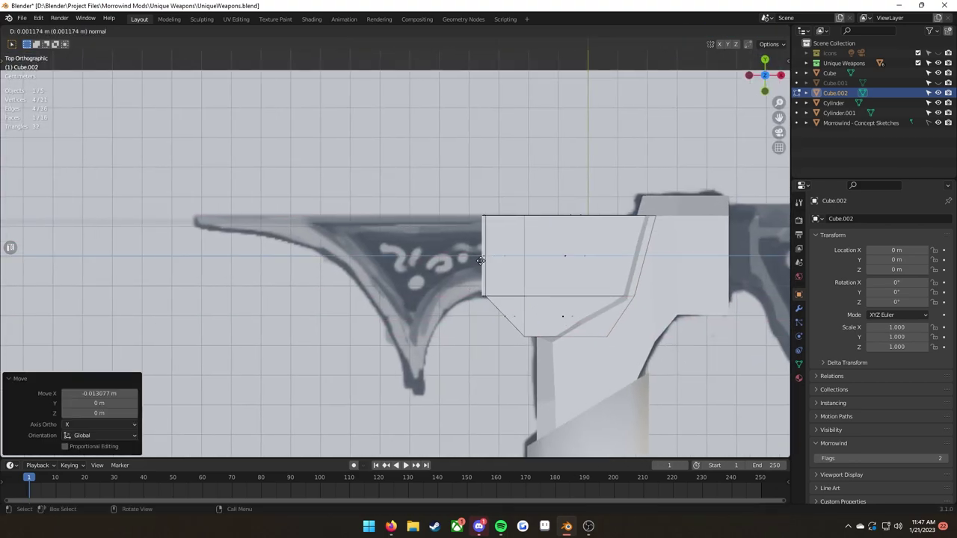
# Step: Save the file, shift the block's selected geometry along Y, and add a loop cut repositioned along Y
pyautogui.hotkey('ctrl', 's')
pyautogui.click(366, 263)
pyautogui.keyDown('shift'); pyautogui.moveTo(453, 315); pyautogui.dragTo(538, 225, button='middle'); pyautogui.keyUp('shift')
pyautogui.click(387, 260)
pyautogui.press('g')
pyautogui.press('y')
pyautogui.click(386, 351)
pyautogui.hotkey('ctrl', 'r')
pyautogui.doubleClick(414, 321)
pyautogui.press('g')
pyautogui.press('y')
pyautogui.click(406, 286)
# Step: Delete the block's unneeded faces, return to the top view, and save the blend file
pyautogui.press('x')
pyautogui.keyDown('alt'); pyautogui.click(584, 255); pyautogui.keyUp('alt')
pyautogui.press('x')
pyautogui.click(580, 247)
pyautogui.press('KP_7')
pyautogui.hotkey('ctrl', 's')
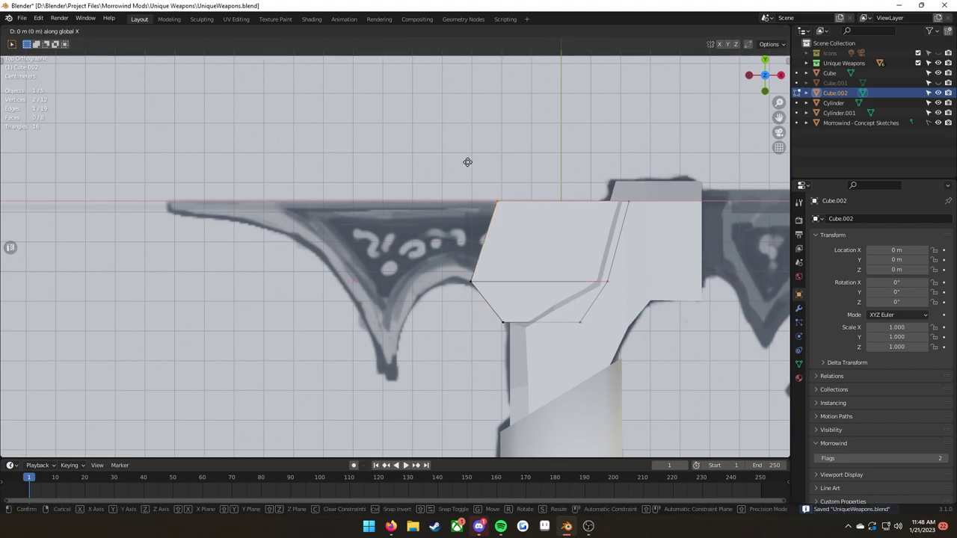
# Step: Straighten the block's slanted outer end by scaling it to 0 along X, and move it outward along X
pyautogui.rightClick(404, 187)
pyautogui.moveTo(441, 187); pyautogui.dragTo(523, 299)
pyautogui.press('s')
pyautogui.press('x')
pyautogui.press('0')
pyautogui.press('Return')
pyautogui.press('g')
pyautogui.press('x')
pyautogui.click(524, 241)
# Step: Raise the outer end's lower edge about 2 mm along Y to meet the sketch's arch
pyautogui.moveTo(441, 262); pyautogui.dragTo(509, 285)
pyautogui.press('g')
pyautogui.press('y')
pyautogui.click(509, 279)
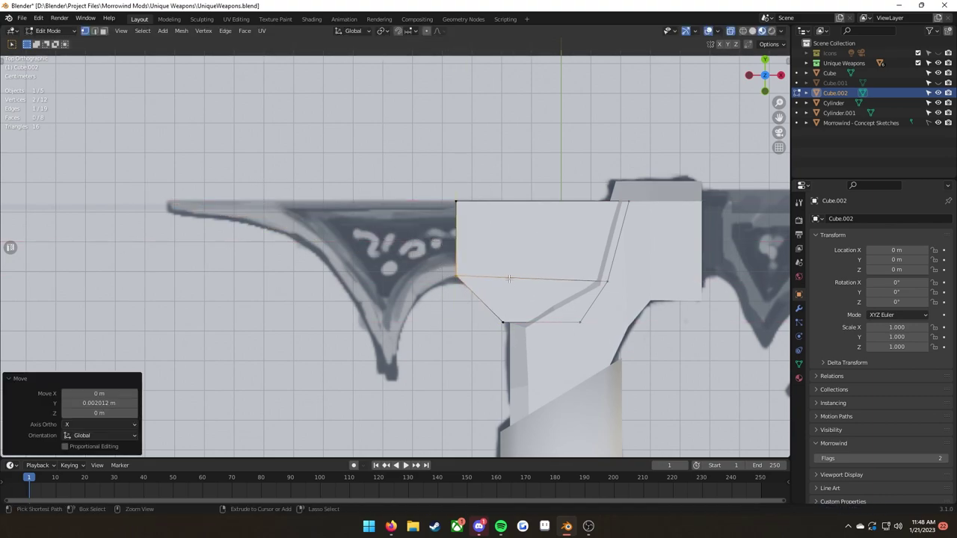
# Step: Extrude the outer end along X over the arch and lower its bottom edge along Y to the downward point
pyautogui.press('e')
pyautogui.press('x')
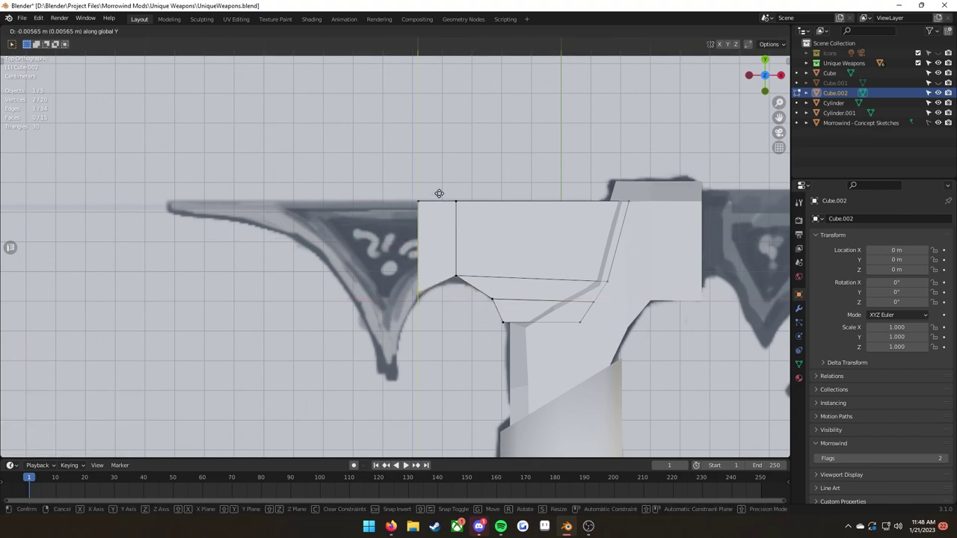
pyautogui.moveTo(398, 300); pyautogui.dragTo(382, 289)
pyautogui.press('g')
pyautogui.press('y')
pyautogui.click(382, 366)
# Step: Extrude the outer end face outward past the sketch's downward point
pyautogui.keyDown('shift'); pyautogui.moveTo(382, 363); pyautogui.dragTo(407, 376, button='middle'); pyautogui.keyUp('shift')
pyautogui.press('3')
pyautogui.click(411, 300)
pyautogui.press('e')
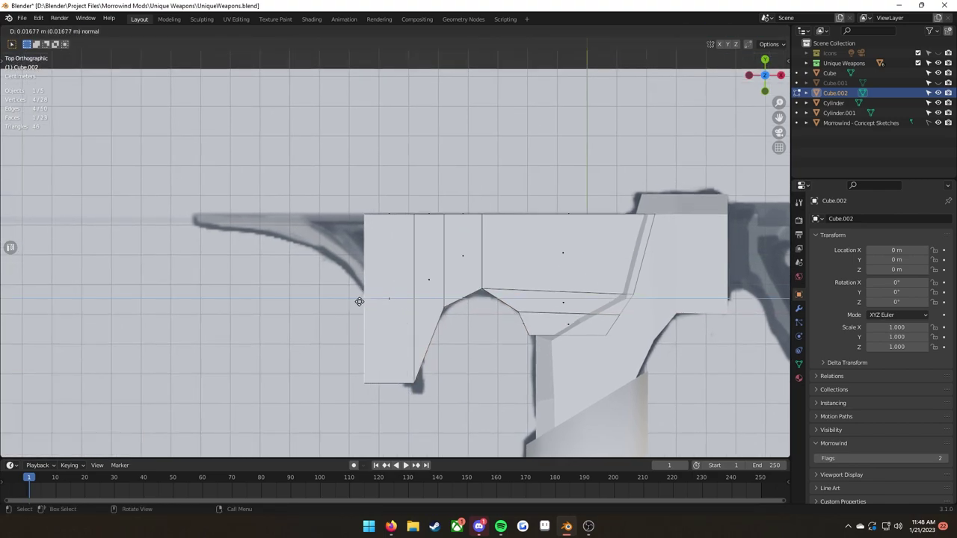
pyautogui.click(360, 249)
# Step: Fit the new outer end's lower edge to the sketched curve and extrude the end out to the spike's tip
pyautogui.press('3')
pyautogui.click(363, 253)
pyautogui.press('g')
pyautogui.click(377, 297)
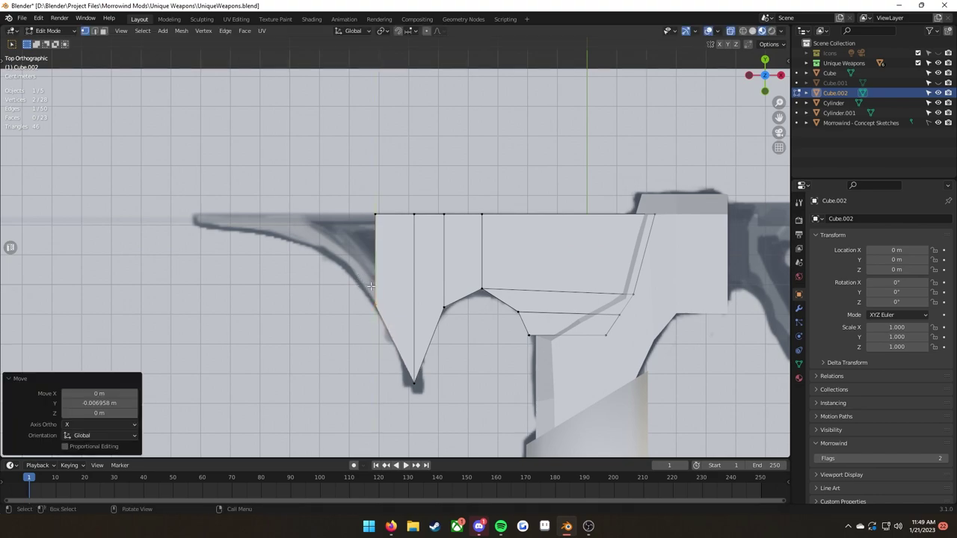
pyautogui.press('e')
pyautogui.click(281, 267)
# Step: Add a loop cut across the long tip section and move its lower edge along Y onto the sketched curve
pyautogui.hotkey('ctrl', 'r')
pyautogui.click(285, 262)
pyautogui.rightClick(285, 262)
pyautogui.press('g')
pyautogui.press('y')
pyautogui.moveTo(262, 246); pyautogui.dragTo(360, 247)
pyautogui.click(325, 280)
# Step: Add two more loop cuts between the tip section and the downward point, fitting their lower edges to the curve
pyautogui.hotkey('ctrl', 'r')
pyautogui.click(323, 86)
pyautogui.hotkey('ctrl', 'r')
pyautogui.doubleClick(354, 272)
pyautogui.press('g')
pyautogui.click(361, 245)
# Step: Add loop cuts on both sides of the arch, move their lower edges onto the sketched curve, and save
pyautogui.hotkey('ctrl', 'r')
pyautogui.doubleClick(463, 299)
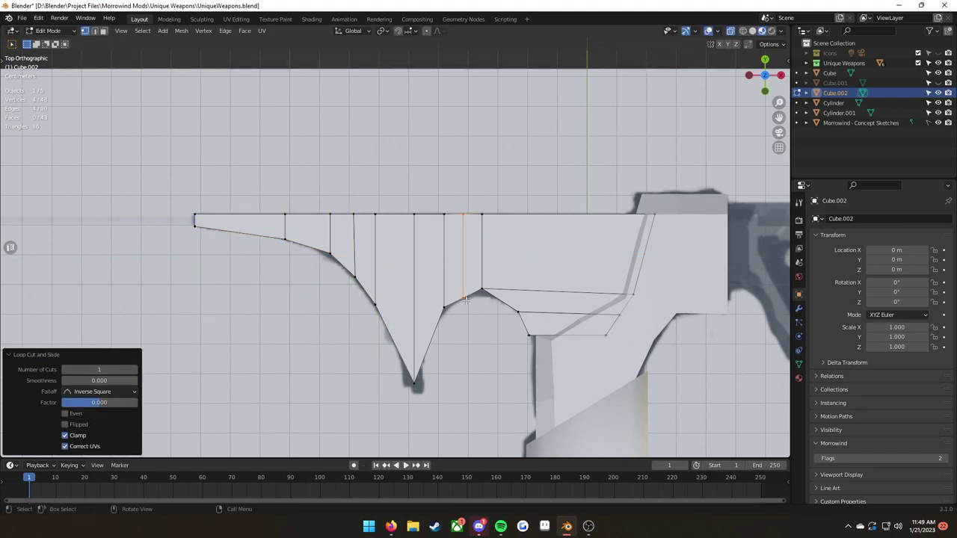
pyautogui.hotkey('ctrl', 'r')
pyautogui.doubleClick(512, 304)
pyautogui.moveTo(513, 310); pyautogui.dragTo(490, 292)
pyautogui.press('g')
pyautogui.click(492, 293)
pyautogui.press('g')
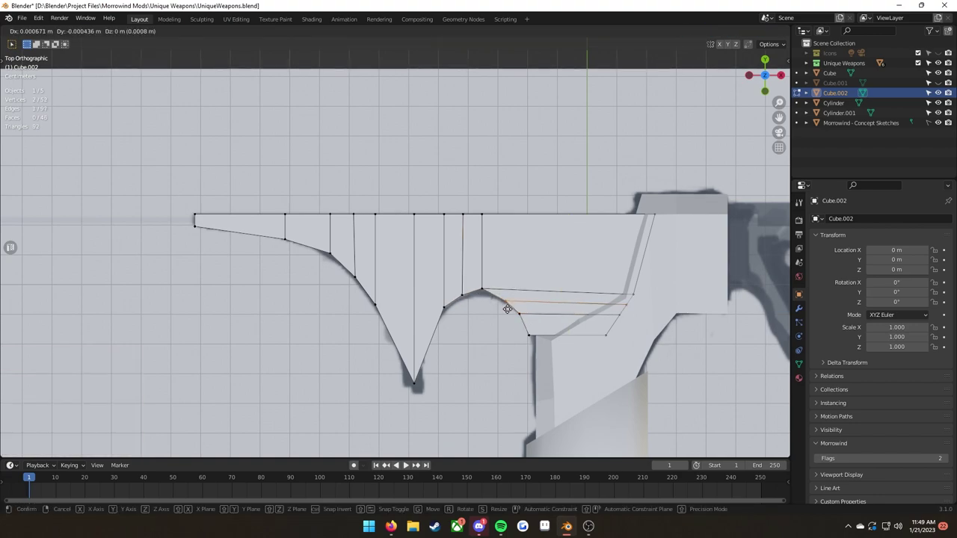
pyautogui.click(509, 310)
pyautogui.hotkey('ctrl', 's')
# Step: Move the lower inner end edges along X inside the neck to follow its slanted outline, and save
pyautogui.press('g')
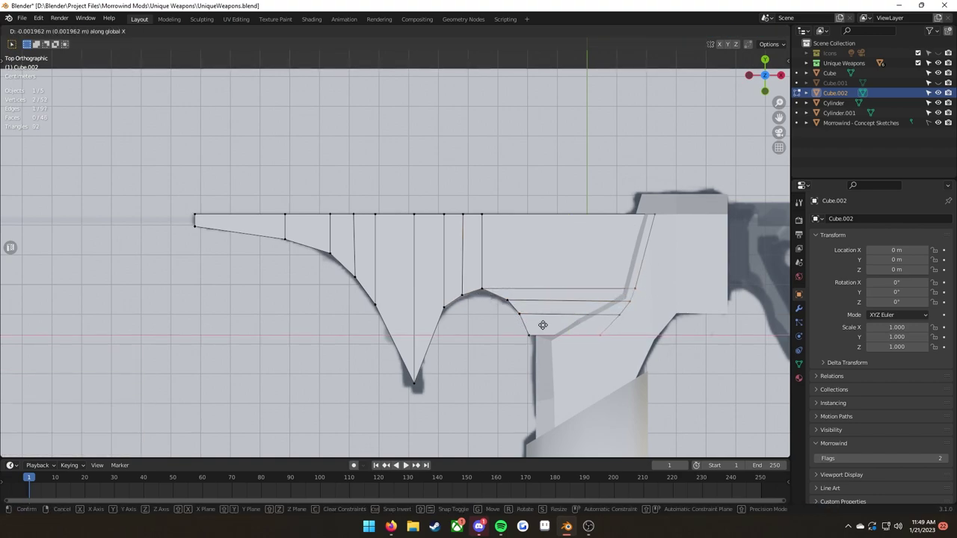
pyautogui.click(543, 325)
pyautogui.hotkey('ctrl', 's')
pyautogui.press('g')
pyautogui.press('x')
pyautogui.press('g')
pyautogui.press('x')
pyautogui.click(503, 317)
# Step: Add a lengthwise loop cut along the spike, slid toward its lower outline to form a border
pyautogui.hotkey('ctrl', 'r')
pyautogui.click(473, 262)
pyautogui.click(471, 403)
# Step: Add a loop cut across the section beside the neck and reposition its edges to continue the border
pyautogui.hotkey('ctrl', 'r')
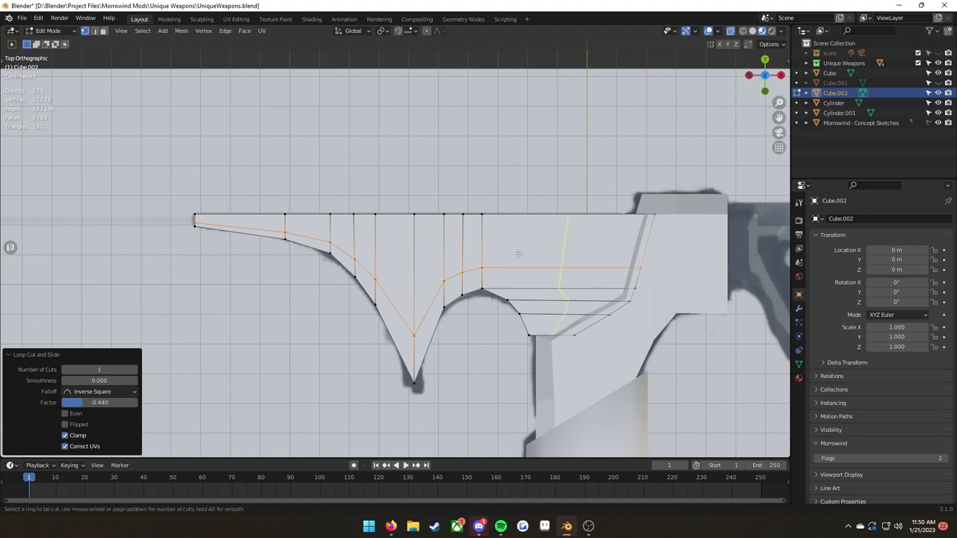
pyautogui.click(463, 258)
pyautogui.press('g')
pyautogui.press('x')
pyautogui.moveTo(514, 275)
pyautogui.mouseDown()
pyautogui.moveTo(494, 261)
pyautogui.moveTo(514, 283)
pyautogui.mouseUp()
pyautogui.click(446, 365)
# Step: Move the border's inner vertices beside the neck so they follow the arch's curve
pyautogui.click(484, 278)
pyautogui.click(475, 256)
pyautogui.press('g')
pyautogui.click(523, 243)
pyautogui.press('g')
pyautogui.click(523, 284)
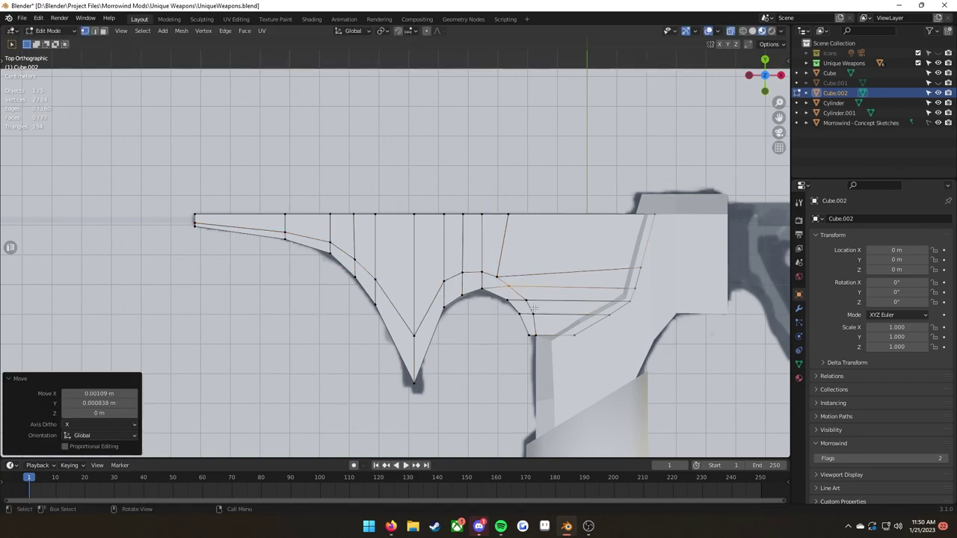
# Step: Merge the stacked lower vertices around the arch at center, pair by pair, to form a sharp edge
pyautogui.press('m')
pyautogui.press('c')
pyautogui.moveTo(457, 292); pyautogui.dragTo(455, 291)
pyautogui.press('m')
pyautogui.press('c')
pyautogui.moveTo(453, 317); pyautogui.dragTo(437, 301)
pyautogui.press('m')
pyautogui.press('c')
# Step: Merge the stacked vertices at the downward point and on the adjoining outer curve at center
pyautogui.moveTo(425, 392); pyautogui.dragTo(408, 376)
pyautogui.press('m')
pyautogui.press('c')
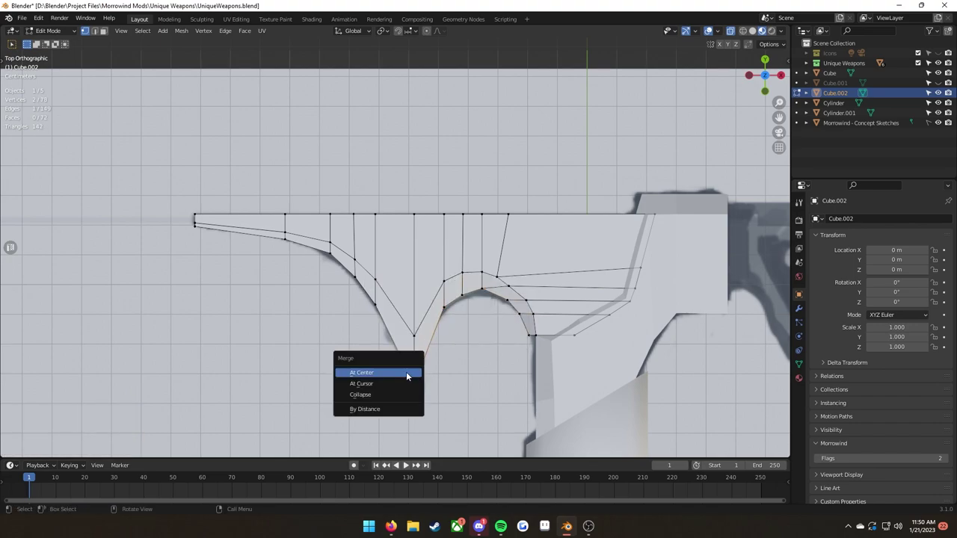
pyautogui.moveTo(384, 313); pyautogui.dragTo(367, 297)
pyautogui.press('m')
pyautogui.press('c')
# Step: Slide the border edge at the spike's tip along its adjoining edges and save the blend file
pyautogui.moveTo(199, 220); pyautogui.dragTo(190, 225)
pyautogui.press('g')
pyautogui.press('g')
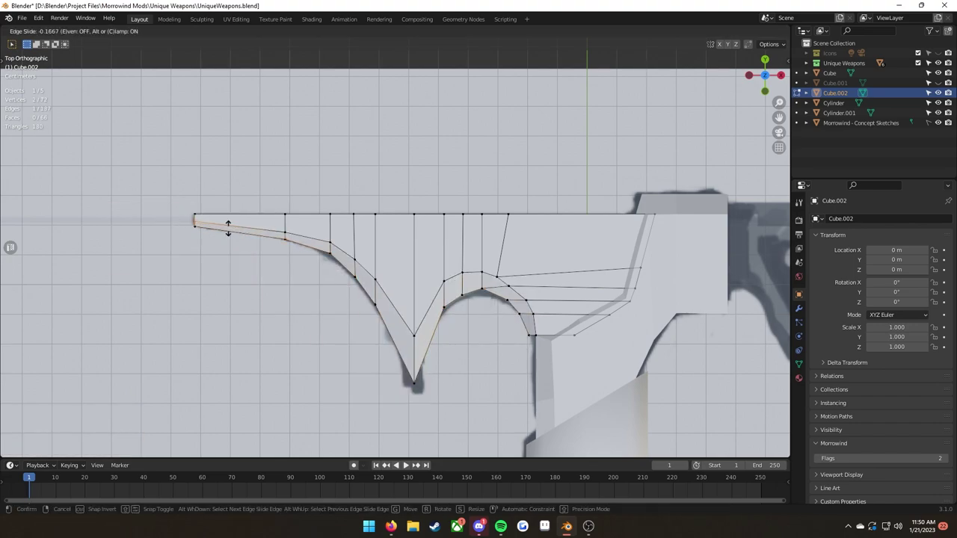
pyautogui.click(229, 227)
pyautogui.hotkey('ctrl', 's')
# Step: Merge all vertices at the spike's tip at center and move the resulting point along Y onto the sketch
pyautogui.scroll(3, 603, 288)
pyautogui.keyDown('shift'); pyautogui.moveTo(262, 235); pyautogui.dragTo(464, 272, button='middle'); pyautogui.keyUp('shift')
pyautogui.moveTo(236, 256); pyautogui.dragTo(269, 210)
pyautogui.press('m')
pyautogui.press('c')
pyautogui.press('g')
pyautogui.press('y')
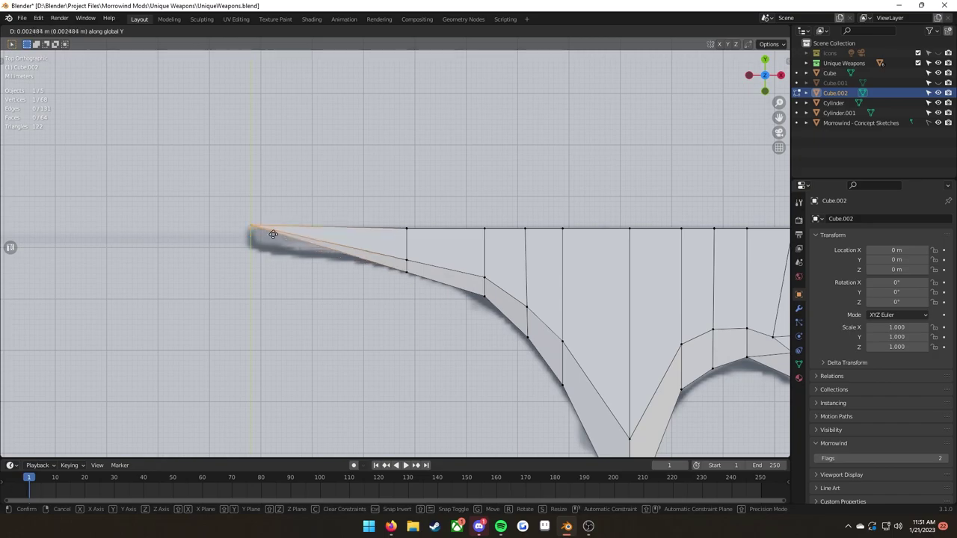
pyautogui.click(273, 230)
# Step: Save and view the spike in perspective, then scale it along Z with proportional editing around the tip to taper its thickness
pyautogui.press('Tab')
pyautogui.hotkey('ctrl', 's')
pyautogui.scroll(-7, 359, 254)
pyautogui.moveTo(389, 300); pyautogui.dragTo(462, 230, button='middle')
pyautogui.press('Tab')
pyautogui.moveTo(577, 327); pyautogui.dragTo(497, 314, button='middle')
pyautogui.press('s')
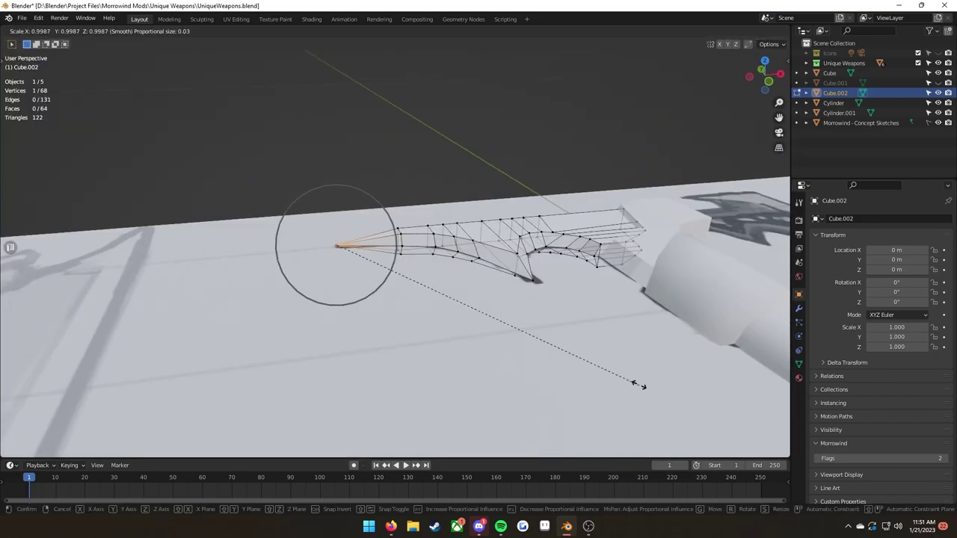
pyautogui.press('z')
pyautogui.scroll(-17, 598, 367)
pyautogui.click(437, 294)
# Step: Save the file and shade the spike object smooth, returning to mesh editing
pyautogui.scroll(-1, 485, 236)
pyautogui.moveTo(485, 236); pyautogui.dragTo(502, 226, button='middle')
pyautogui.press('Tab')
pyautogui.hotkey('ctrl', 's')
pyautogui.rightClick(502, 226)
pyautogui.click(502, 226)
pyautogui.press('Tab')
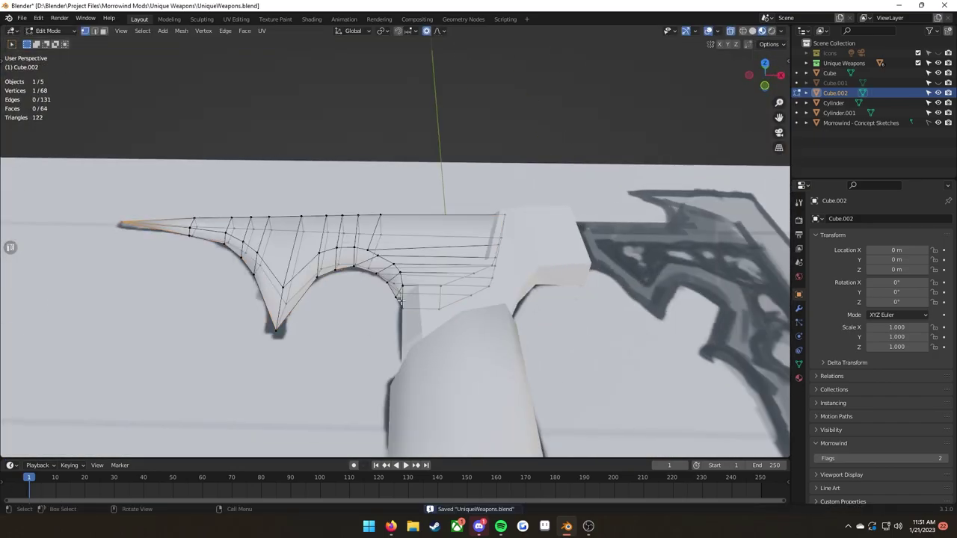
# Step: From the top view, move the border's lower vertices beside the neck outward along X, the outermost about 1.3 mm, and save
pyautogui.keyDown('alt'); pyautogui.moveTo(8, 248); pyautogui.dragTo(113, 251, button='middle'); pyautogui.keyUp('alt')
pyautogui.moveTo(419, 330); pyautogui.dragTo(353, 288)
pyautogui.press('g')
pyautogui.press('x')
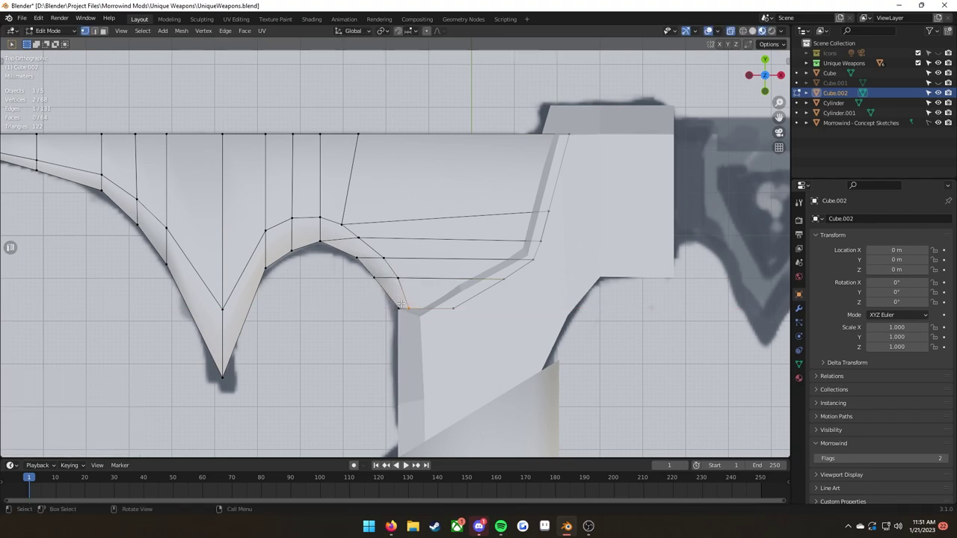
pyautogui.click(394, 306)
pyautogui.hotkey('ctrl', 's')
pyautogui.press('g')
pyautogui.press('x')
pyautogui.click(380, 283)
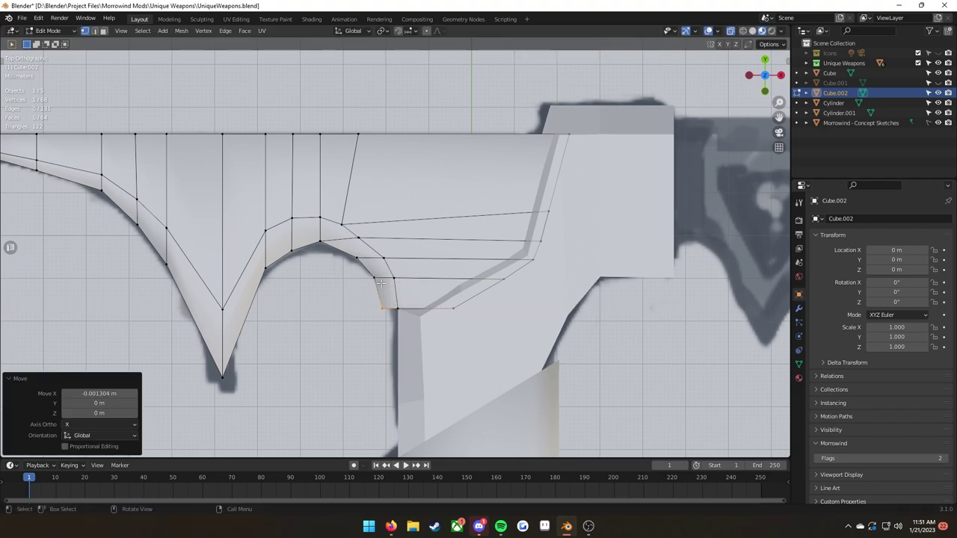
# Step: Move the outer border vertices on the inner side of the arch beside the neck onto the sketch outline
pyautogui.moveTo(363, 266); pyautogui.dragTo(382, 281)
pyautogui.press('g')
pyautogui.click(384, 284)
pyautogui.moveTo(346, 248); pyautogui.dragTo(377, 268)
pyautogui.press('g')
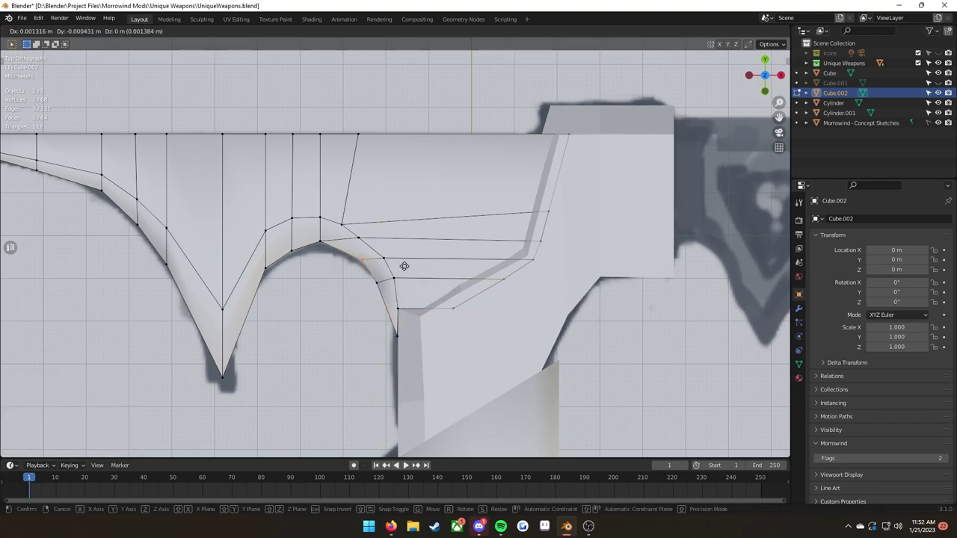
pyautogui.click(404, 267)
# Step: Move the remaining border vertices around the top of the arch to even out the border's width
pyautogui.press('g')
pyautogui.moveTo(310, 231); pyautogui.dragTo(374, 248)
pyautogui.click(362, 219)
pyautogui.press('g')
pyautogui.click(381, 249)
pyautogui.press('g')
pyautogui.moveTo(307, 206); pyautogui.dragTo(297, 245)
pyautogui.click(346, 233)
pyautogui.click(248, 224)
# Step: Slide the inner border vertices beside and above the fang's point along their edges to adjust the border's width
pyautogui.moveTo(152, 213); pyautogui.dragTo(183, 245)
pyautogui.press('g')
pyautogui.press('g')
pyautogui.click(184, 249)
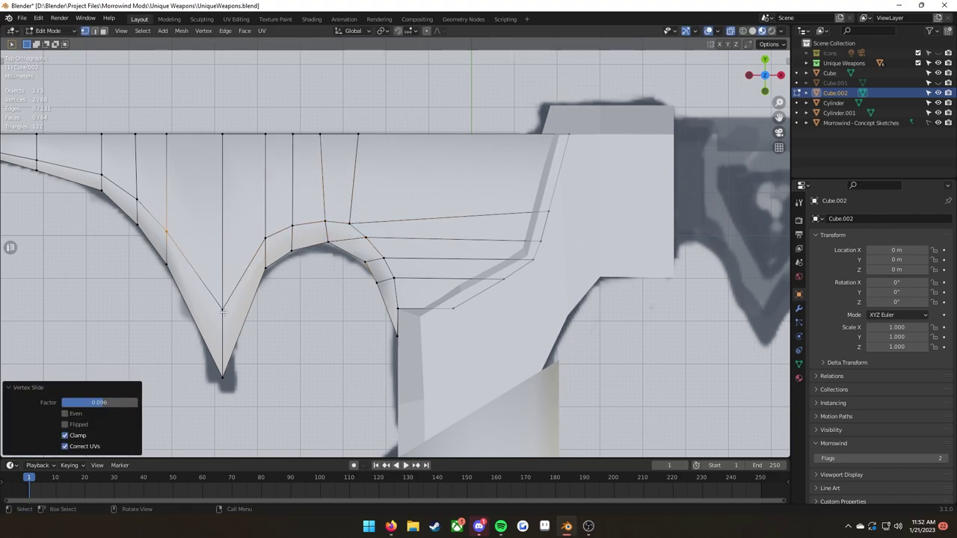
pyautogui.moveTo(205, 293); pyautogui.dragTo(237, 326)
pyautogui.press('g')
pyautogui.press('g')
pyautogui.click(237, 339)
pyautogui.keyDown('shift'); pyautogui.moveTo(237, 245); pyautogui.dragTo(301, 252, button='middle'); pyautogui.keyUp('shift')
# Step: Extrude the face at the head block's end along X in sections, moving lower vertices along Y onto the sketch, the last about 17 mm
pyautogui.click(289, 233)
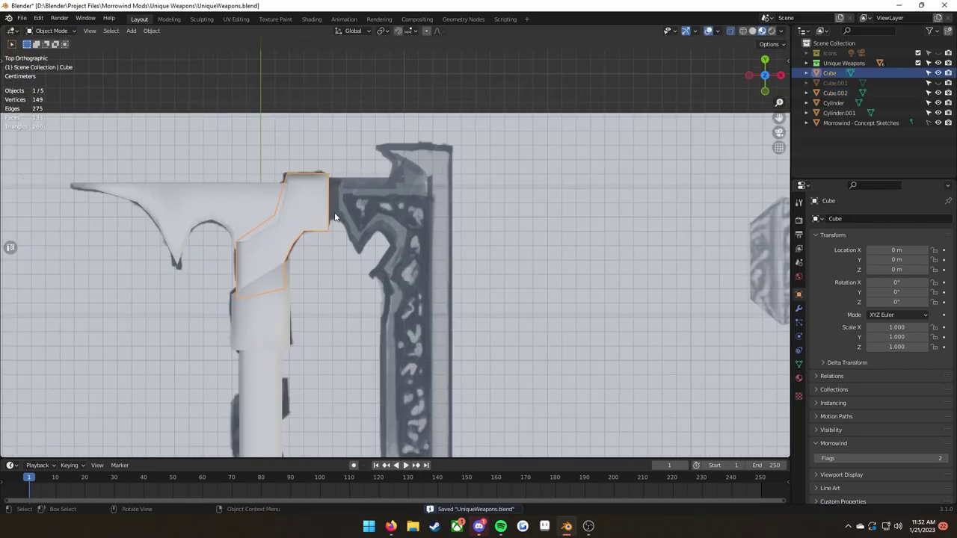
pyautogui.moveTo(335, 216); pyautogui.dragTo(355, 180, button='middle')
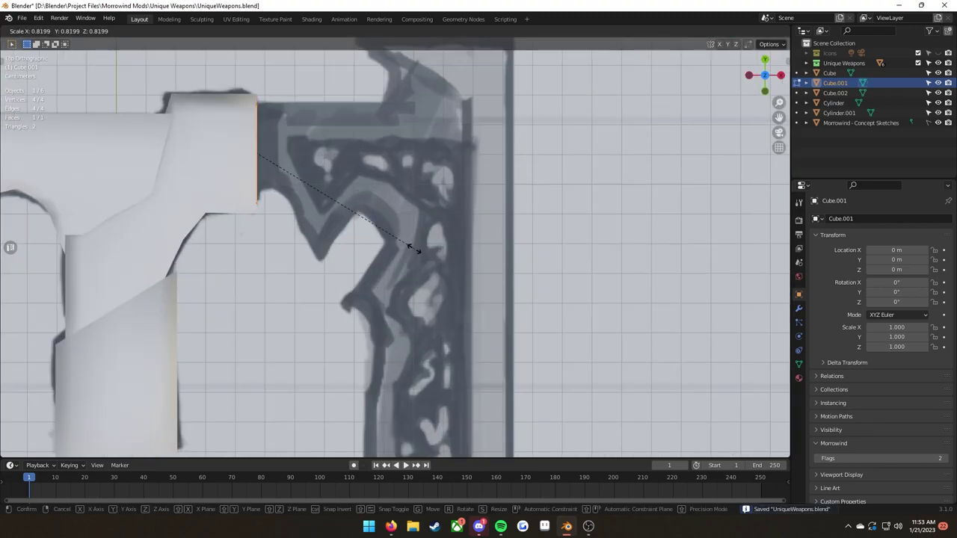
pyautogui.press('e')
pyautogui.press('x')
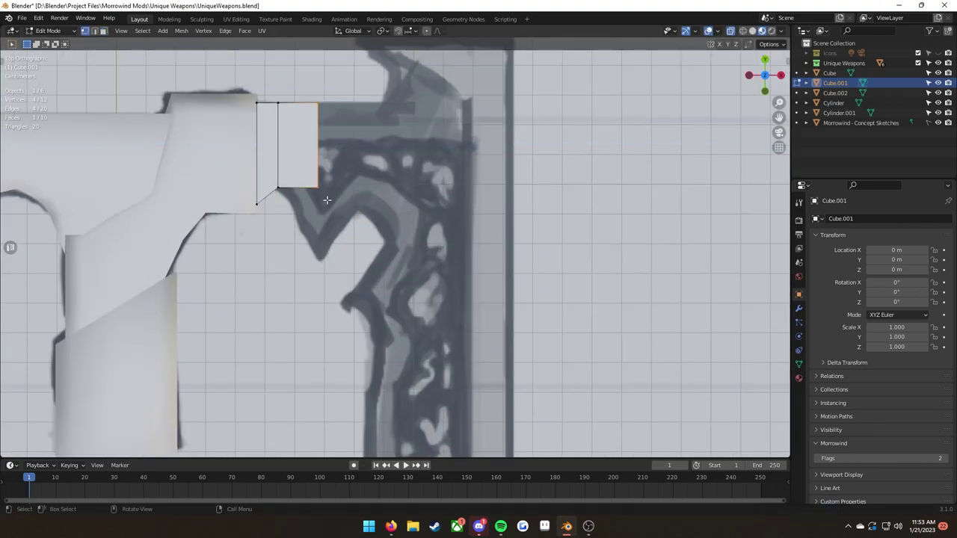
pyautogui.press('y')
pyautogui.click(328, 172)
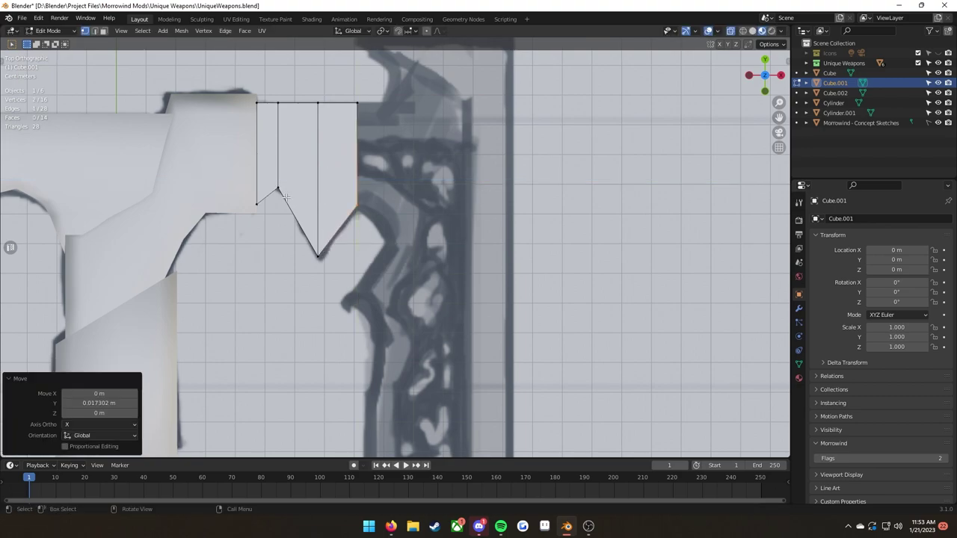
# Step: Try to add edge loops on both sides of the connector's downward point and move the first one's lower vertices along Y
pyautogui.hotkey('ctrl', 'r')
pyautogui.click(299, 213)
pyautogui.rightClick(300, 213)
pyautogui.moveTo(308, 234); pyautogui.dragTo(294, 189)
pyautogui.press('g')
pyautogui.press('y')
pyautogui.click(294, 183)
pyautogui.click(343, 230)
pyautogui.rightClick(348, 186)
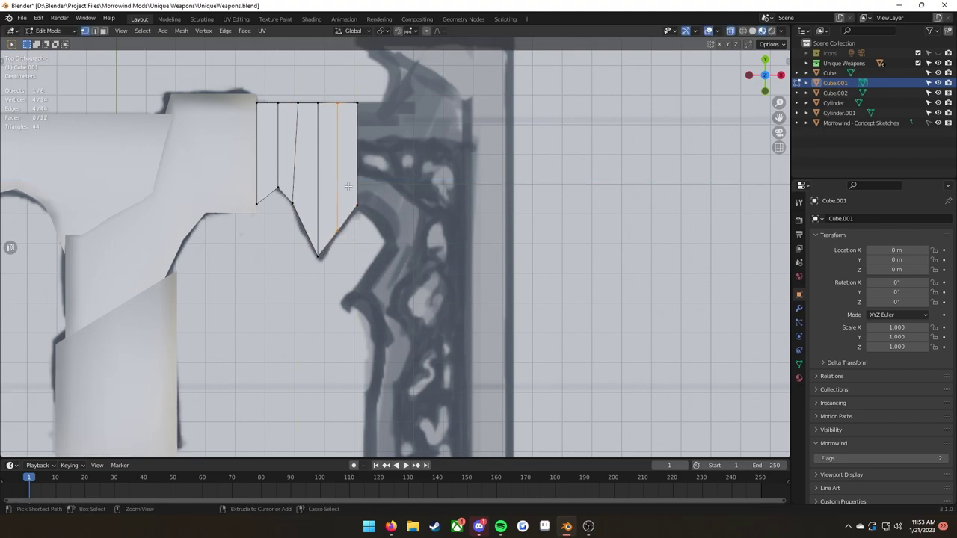
# Step: Extrude the connector's end face to the blade's inner edge and move its lower vertices down about 11 mm along Y
pyautogui.press('3')
pyautogui.keyDown('shift'); pyautogui.moveTo(358, 187); pyautogui.dragTo(233, 271, button='middle'); pyautogui.keyUp('shift')
pyautogui.press('e')
pyautogui.click(317, 247)
pyautogui.press('g')
pyautogui.press('y')
pyautogui.click(318, 295)
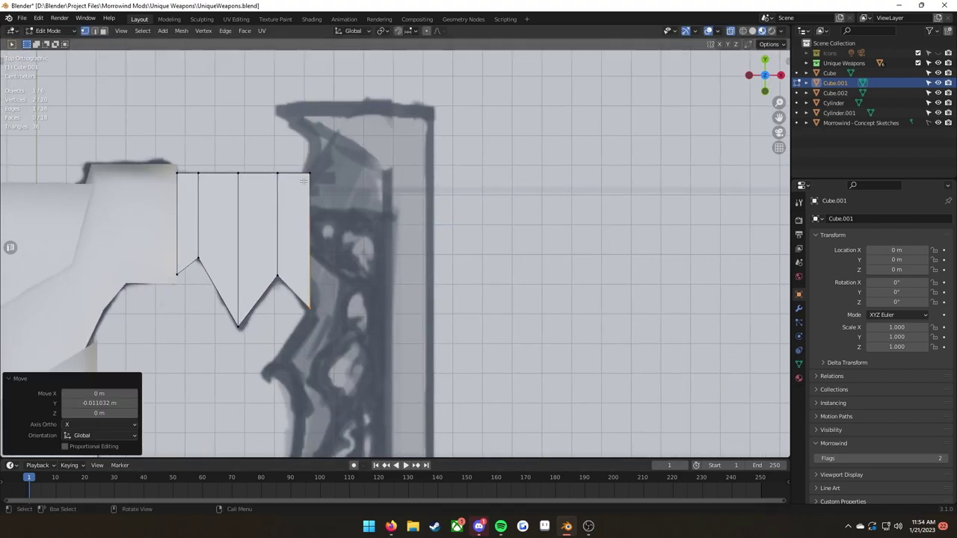
# Step: Extrude the connector's end face across the blade's width, save, and extrude the top face up to the sketch's upper edge
pyautogui.scroll(-1, 329, 247)
pyautogui.press('e')
pyautogui.click(301, 188)
pyautogui.hotkey('ctrl', 's')
pyautogui.press('3')
pyautogui.press('e')
pyautogui.click(374, 66)
pyautogui.keyDown('shift'); pyautogui.moveTo(374, 247); pyautogui.dragTo(368, 52, button='middle'); pyautogui.keyUp('shift')
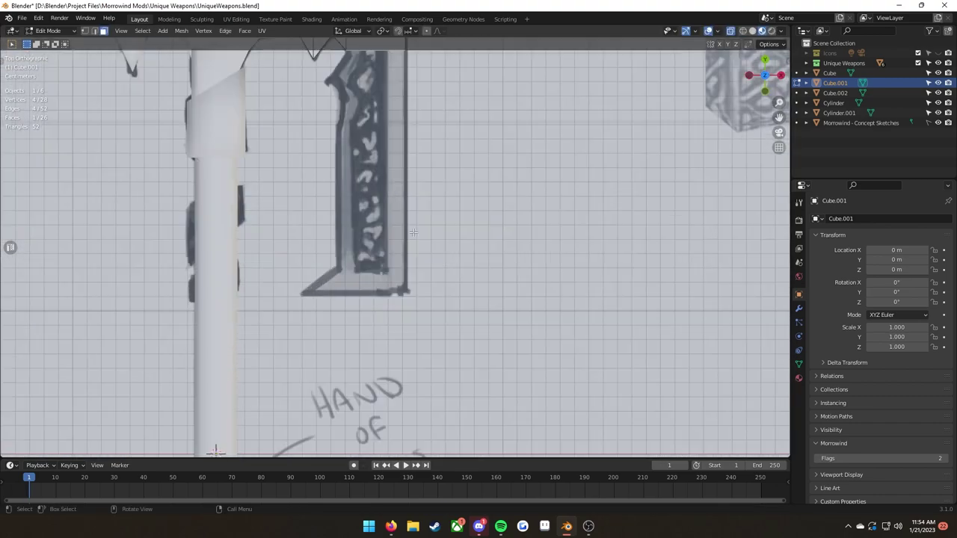
# Step: Extrude the blade down to its lower end and move the bottom inner corner outward along X to form the flared point
pyautogui.press('e')
pyautogui.hotkey('ctrl', 'r')
pyautogui.click(345, 167)
pyautogui.click(314, 315)
pyautogui.press('g')
pyautogui.press('x')
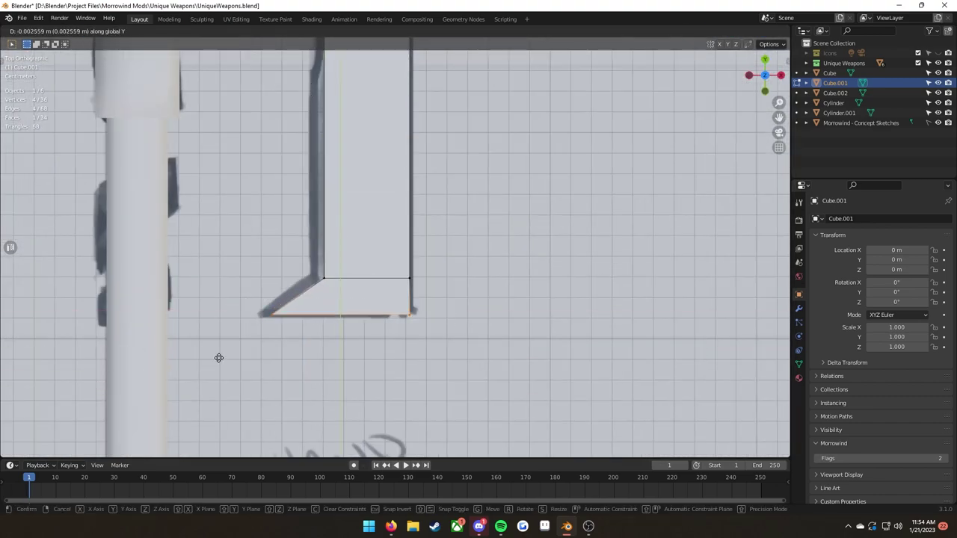
pyautogui.click(219, 289)
# Step: Add edge loops across the blade below the connector and move the middle inner vertices outward along X to form the barb
pyautogui.scroll(-3, 299, 277)
pyautogui.keyDown('shift'); pyautogui.moveTo(368, 253); pyautogui.dragTo(374, 354, button='middle'); pyautogui.keyUp('shift')
pyautogui.scroll(2, 374, 315)
pyautogui.hotkey('ctrl', 'r')
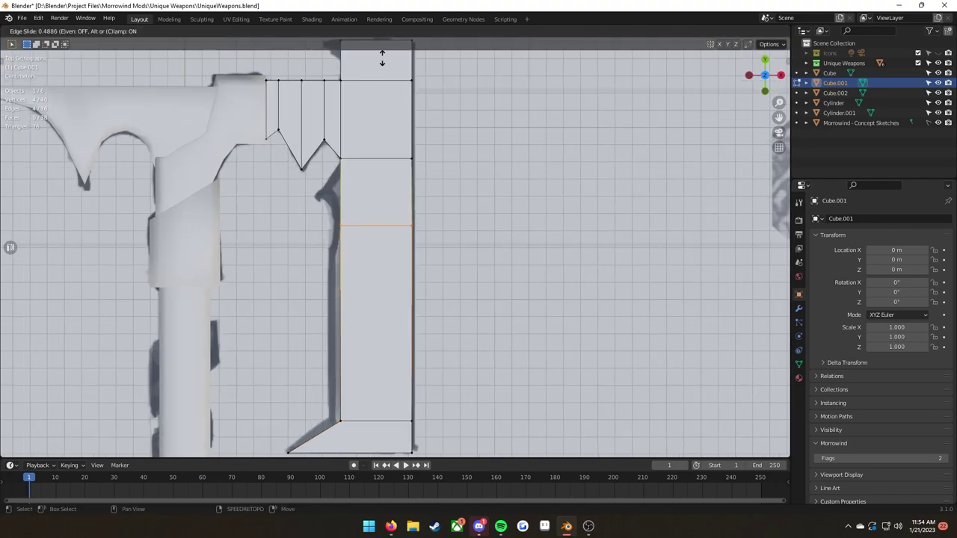
pyautogui.click(372, 224)
pyautogui.hotkey('ctrl', 'r')
pyautogui.press('g')
pyautogui.press('x')
pyautogui.click(306, 192)
# Step: Add edge loops above and below the barb's tip and move their inner vertices about 2.3 mm along X to curve its sides
pyautogui.hotkey('ctrl', 'r')
pyautogui.click(303, 142)
pyautogui.moveTo(290, 132); pyautogui.dragTo(311, 202)
pyautogui.press('g')
pyautogui.press('x')
pyautogui.click(359, 151)
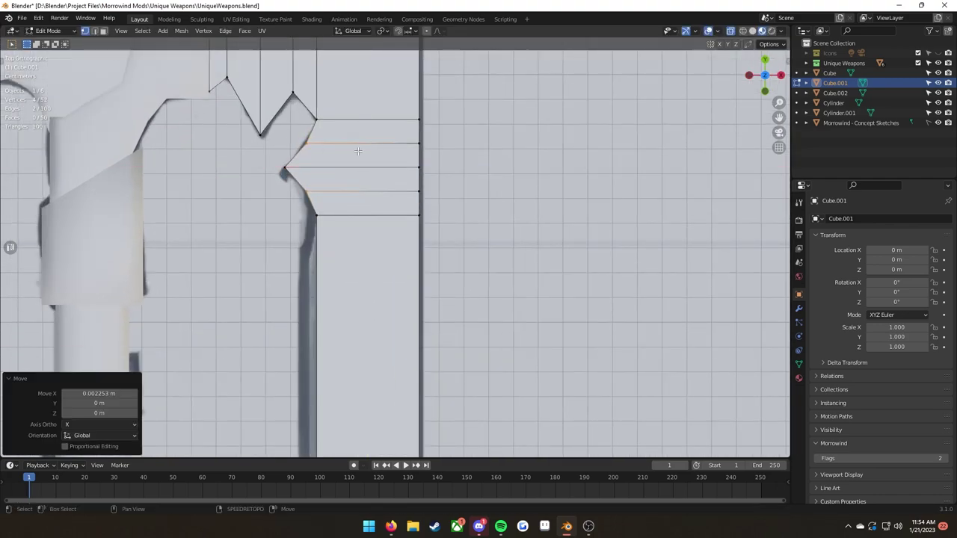
# Step: Save, add an edge loop near the blade's top, and move the upper inner corner outward about 10.3 mm along X
pyautogui.keyDown('shift'); pyautogui.moveTo(359, 374); pyautogui.dragTo(368, 52, button='middle'); pyautogui.keyUp('shift')
pyautogui.hotkey('ctrl', 's')
pyautogui.hotkey('ctrl', 'r')
pyautogui.click(341, 101)
pyautogui.click(341, 98)
pyautogui.moveTo(326, 67); pyautogui.dragTo(356, 87)
pyautogui.press('g')
pyautogui.press('x')
pyautogui.click(338, 86)
# Step: Add a lengthwise edge loop down the blade and move it along X to mark the start of the cutting edge
pyautogui.hotkey('ctrl', 'r')
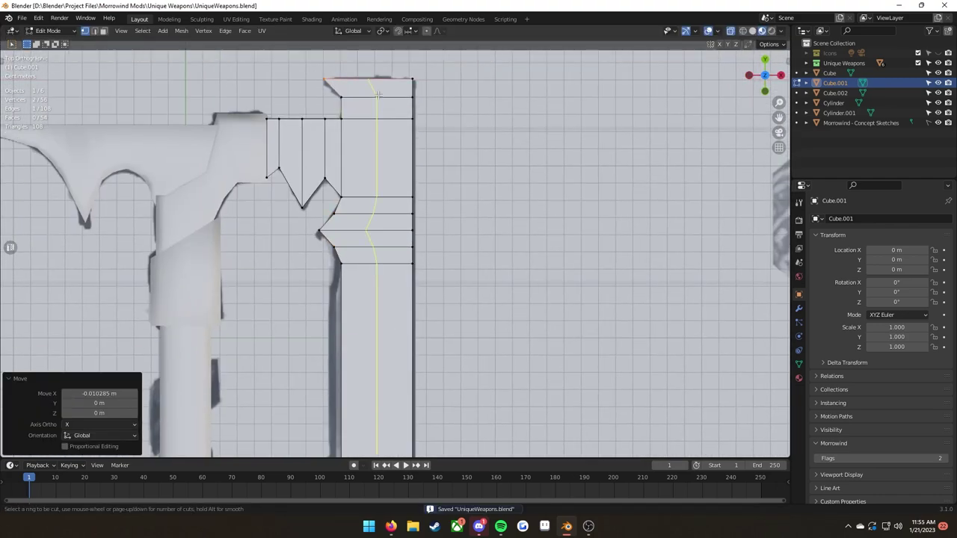
pyautogui.press('g')
pyautogui.press('x')
pyautogui.click(524, 179)
pyautogui.keyDown('shift'); pyautogui.moveTo(523, 179); pyautogui.dragTo(546, 52, button='middle'); pyautogui.keyUp('shift')
# Step: Add an edge loop across the blade's bottom flare, slide vertices along their edges to fit the sketch, and save
pyautogui.hotkey('ctrl', 'r')
pyautogui.click(401, 209)
pyautogui.rightClick(401, 210)
pyautogui.keyDown('shift'); pyautogui.moveTo(400, 209); pyautogui.dragTo(369, 448, button='middle'); pyautogui.keyUp('shift')
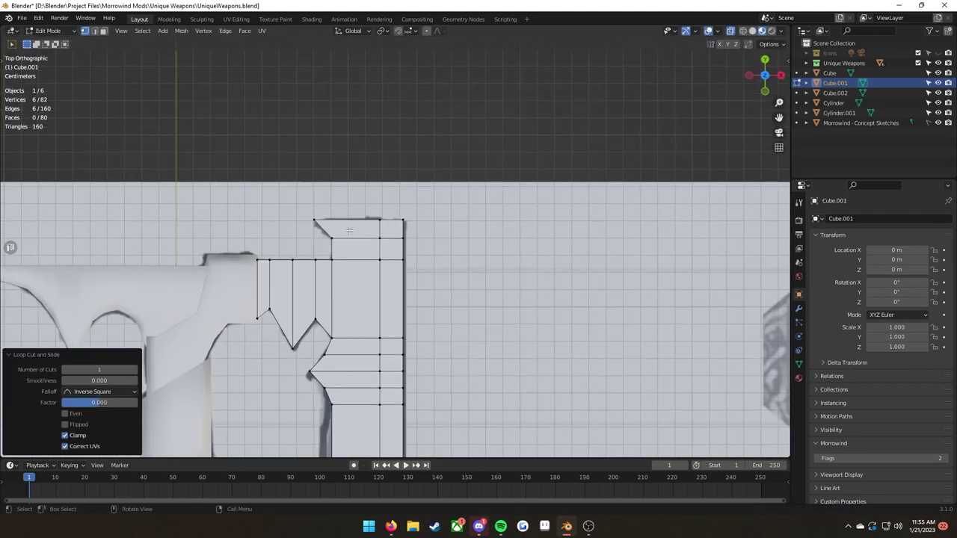
pyautogui.keyDown('shift'); pyautogui.moveTo(349, 231); pyautogui.dragTo(323, 54, button='middle'); pyautogui.keyUp('shift')
pyautogui.scroll(2, 352, 224)
pyautogui.press('g')
pyautogui.press('g')
pyautogui.click(356, 220)
pyautogui.hotkey('ctrl', 's')
# Step: Merge the vertex pairs along the blade's outer edge at center to sharpen the cutting edge, and save
pyautogui.moveTo(177, 293); pyautogui.dragTo(225, 321)
pyautogui.press('m')
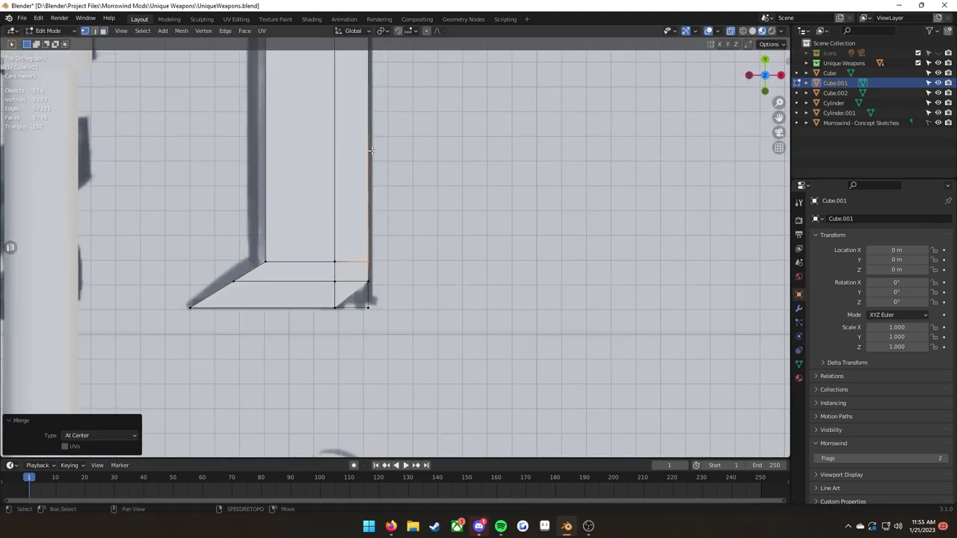
pyautogui.keyDown('shift'); pyautogui.moveTo(371, 150); pyautogui.dragTo(414, 454, button='middle'); pyautogui.keyUp('shift')
pyautogui.click(408, 287)
pyautogui.keyDown('shift'); pyautogui.moveTo(417, 140); pyautogui.dragTo(430, 287, button='middle'); pyautogui.keyUp('shift')
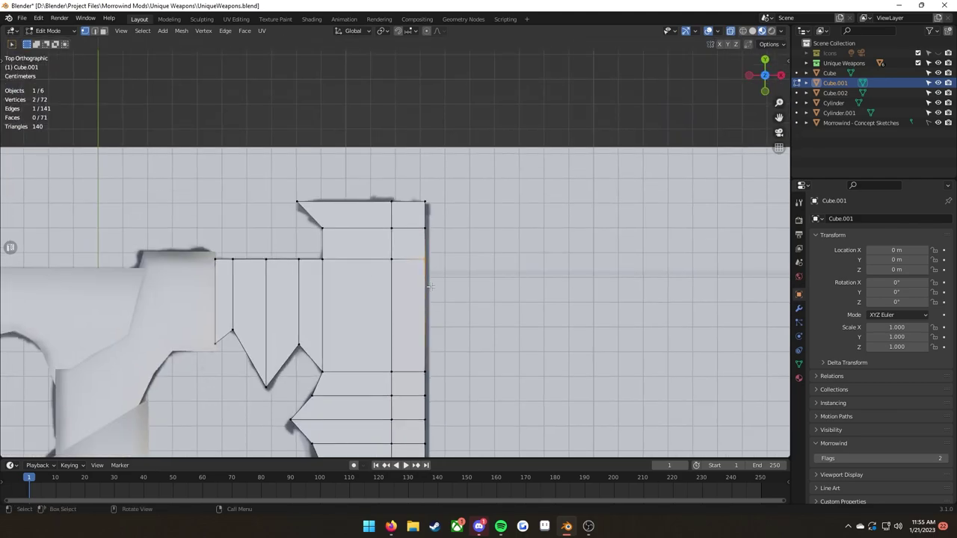
pyautogui.scroll(-4, 322, 211)
pyautogui.moveTo(322, 211); pyautogui.dragTo(224, 97, button='middle')
pyautogui.hotkey('ctrl', 's')
# Step: Select the blade's lengthwise edge loop and scale it along Z with proportional editing to shape the blade's thickness
pyautogui.moveTo(478, 239); pyautogui.dragTo(456, 217, button='middle')
pyautogui.press('2')
pyautogui.keyDown('alt'); pyautogui.click(470, 214); pyautogui.keyUp('alt')
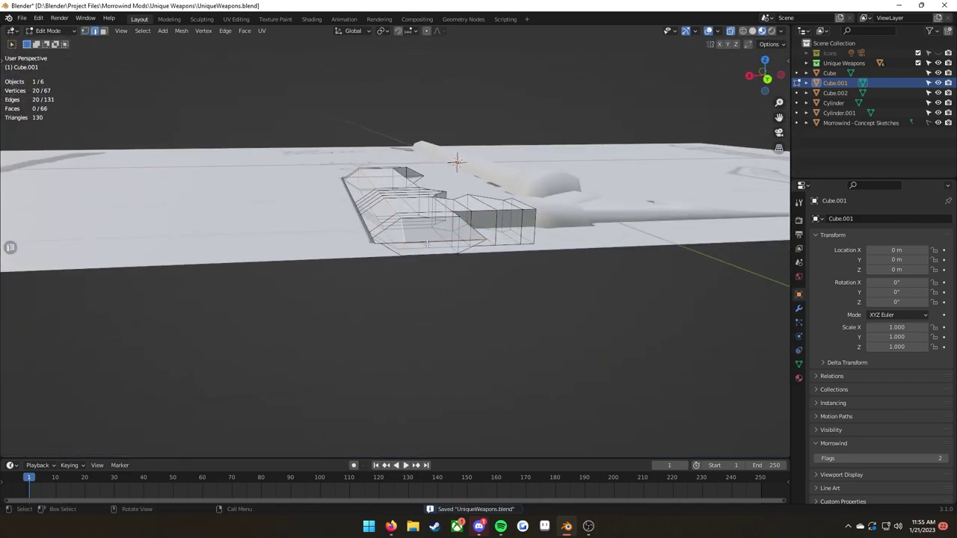
pyautogui.moveTo(613, 337); pyautogui.dragTo(562, 330, button='middle')
pyautogui.press('o')
pyautogui.press('s')
pyautogui.press('z')
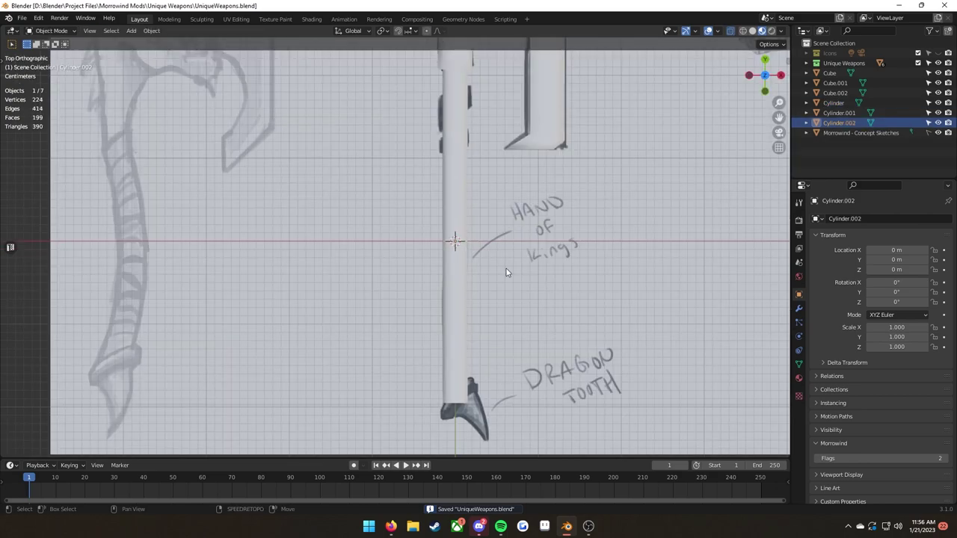
pyautogui.press('s')
pyautogui.press('z')
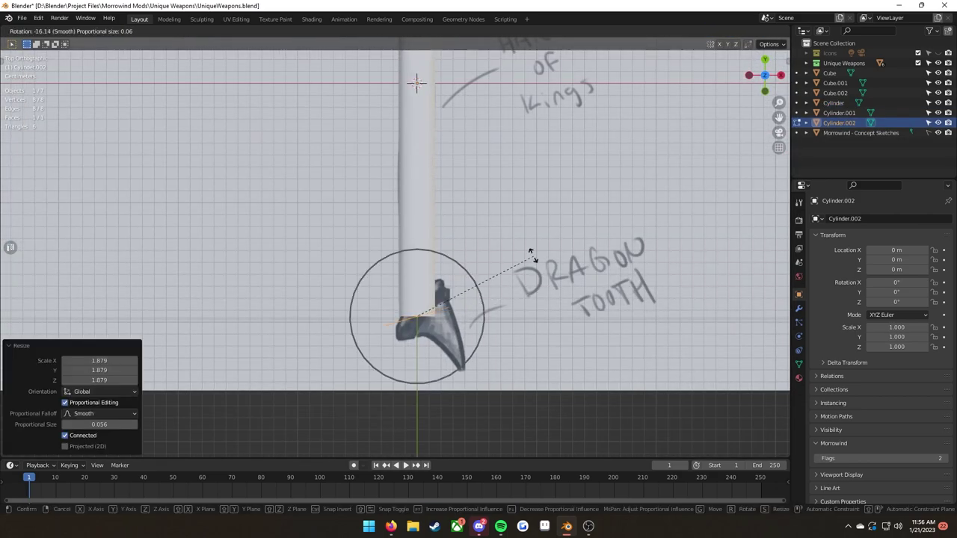
# Step: From the top view with proportional editing off, move and rotate the duplicated handle end face to match the dragon tooth collar's tilt
pyautogui.moveTo(417, 86); pyautogui.dragTo(439, 253, button='middle')
pyautogui.press('KP_7')
pyautogui.press('o')
pyautogui.press('g')
pyautogui.click(479, 348)
pyautogui.press('r')
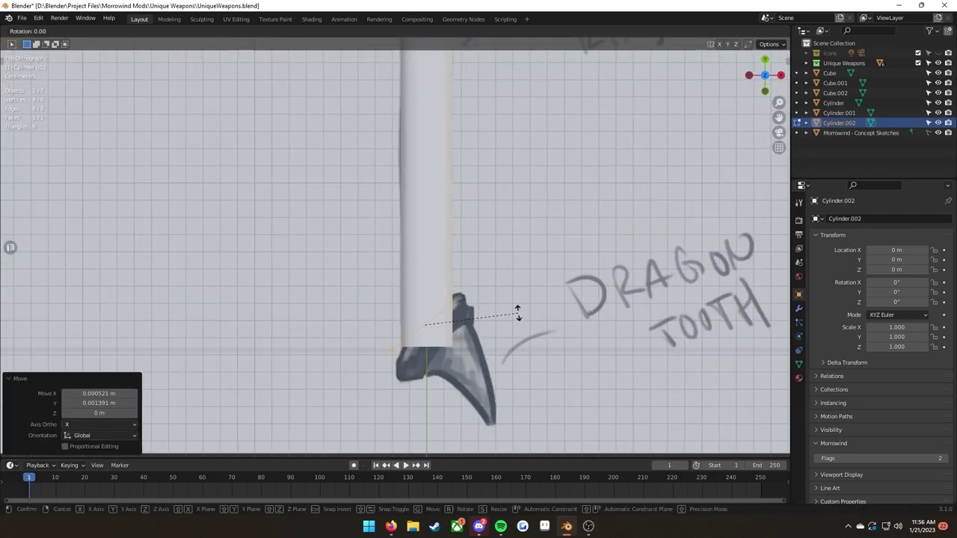
pyautogui.click(517, 297)
pyautogui.keyDown('shift'); pyautogui.moveTo(516, 297); pyautogui.dragTo(486, 280, button='middle'); pyautogui.keyUp('shift')
# Step: Extrude the tilted face to form the dragon tooth's collar, undo an extra extrusion, and rotate the end face to fit the sketch
pyautogui.press('e')
pyautogui.click(487, 336)
pyautogui.press('e')
pyautogui.rightClick(492, 343)
pyautogui.hotkey('ctrl', 'z')
pyautogui.press('r')
pyautogui.click(493, 338)
pyautogui.moveTo(494, 338); pyautogui.dragTo(516, 279, button='middle')
# Step: Inset the collar's end face, extrude it toward the tooth's tip, and move it about 2 mm along X and -4.5 mm along Y
pyautogui.press('i')
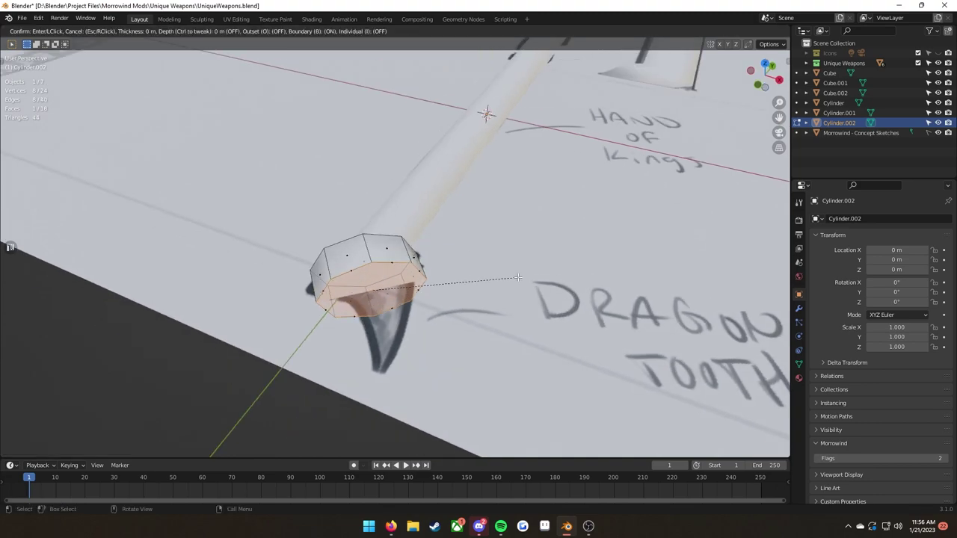
pyautogui.click(519, 278)
pyautogui.press('KP_7')
pyautogui.press('e')
pyautogui.click(543, 409)
pyautogui.press('g')
pyautogui.click(546, 414)
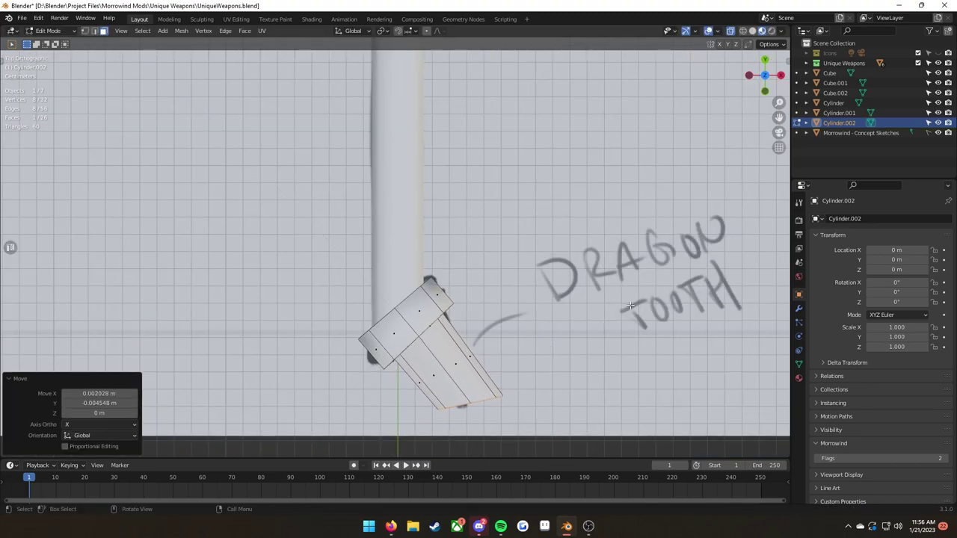
# Step: Scale down the tooth's end, add an edge loop midway and move it, and merge the end vertices at center into a tip
pyautogui.press('s')
pyautogui.click(494, 377)
pyautogui.hotkey('ctrl', 'r')
pyautogui.doubleClick(464, 355)
pyautogui.press('g')
pyautogui.press('1')
pyautogui.press('m')
pyautogui.press('c')
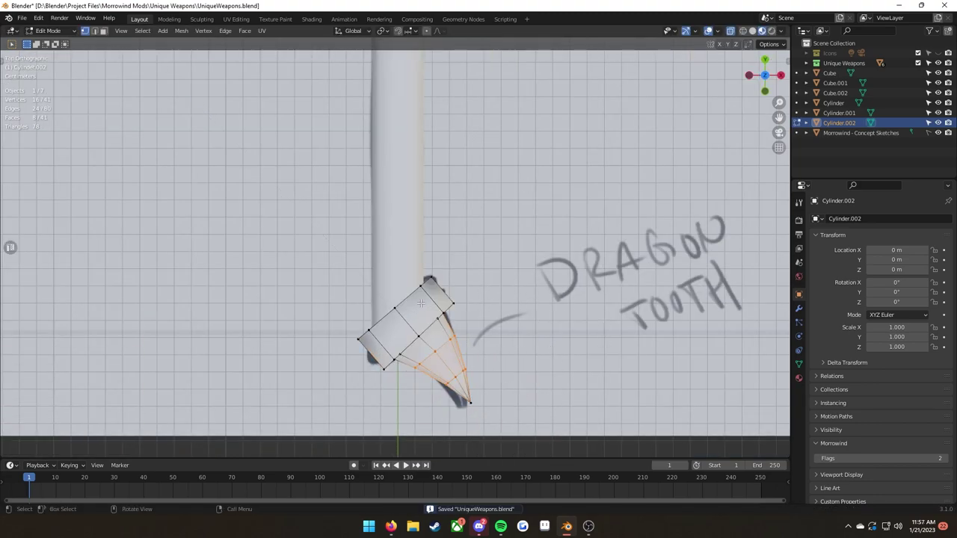
# Step: Scale the tooth's middle ring to refine its curve, return to Object Mode, and save the file
pyautogui.moveTo(421, 304); pyautogui.dragTo(546, 236, button='middle')
pyautogui.press('KP_7')
pyautogui.press('s')
pyautogui.click(556, 274)
pyautogui.moveTo(555, 274); pyautogui.dragTo(522, 176, button='middle')
pyautogui.press('KP_7')
pyautogui.press('Tab')
pyautogui.hotkey('ctrl', 's')
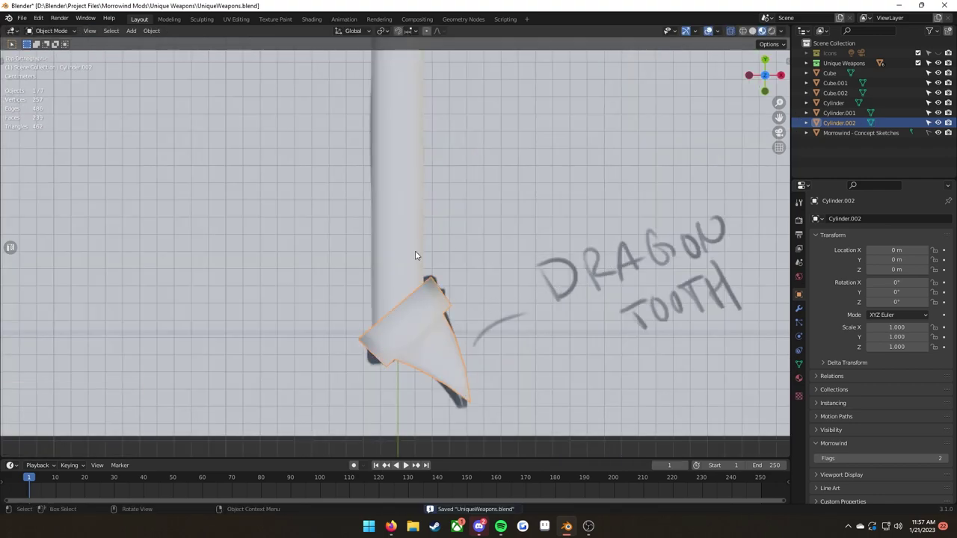
# Step: Rotate the edge loop near the handle's lower end 16.5° about Z and widen it along global X
pyautogui.click(415, 256)
pyautogui.press('r')
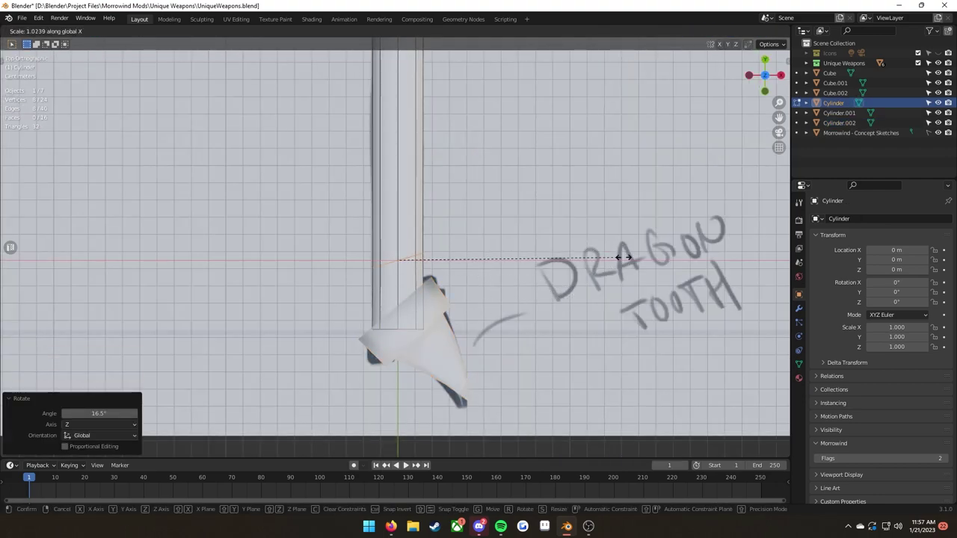
pyautogui.click(623, 257)
# Step: Extrude the faces around the handle's lower end along their normals by 0.00371 m and rotate the end loop -31.5°
pyautogui.press('3')
pyautogui.keyDown('alt'); pyautogui.click(408, 295); pyautogui.keyUp('alt')
pyautogui.hotkey('alt', 'q')
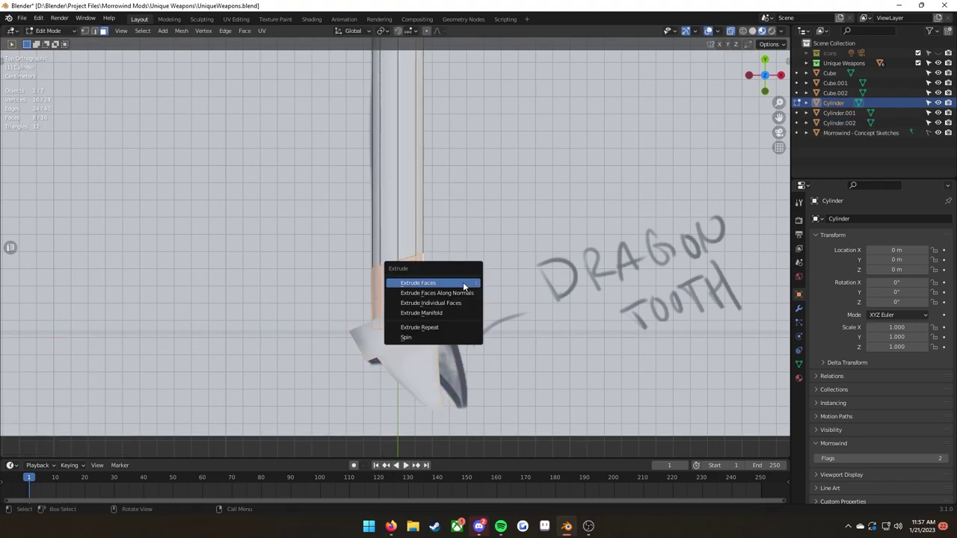
pyautogui.click(427, 291)
pyautogui.click(400, 264)
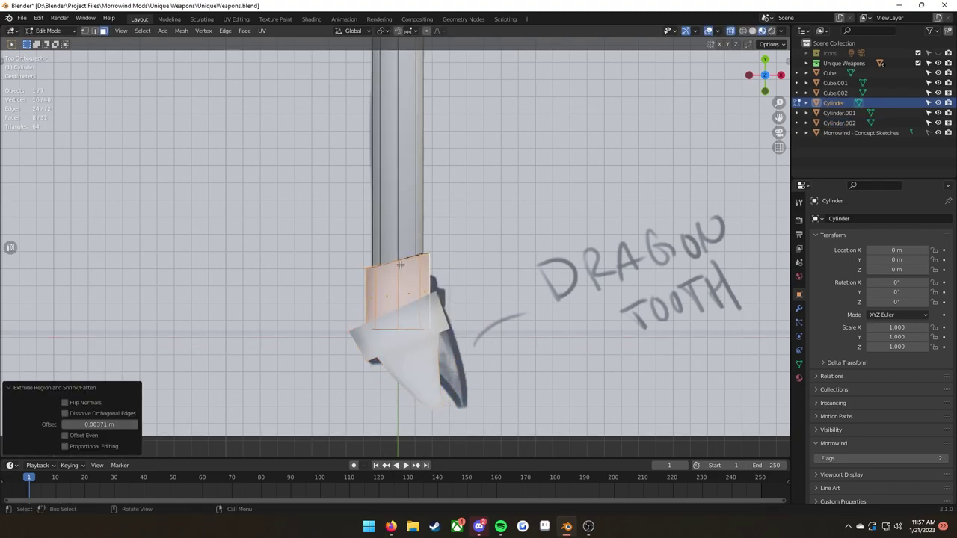
pyautogui.press('r')
pyautogui.click(368, 201)
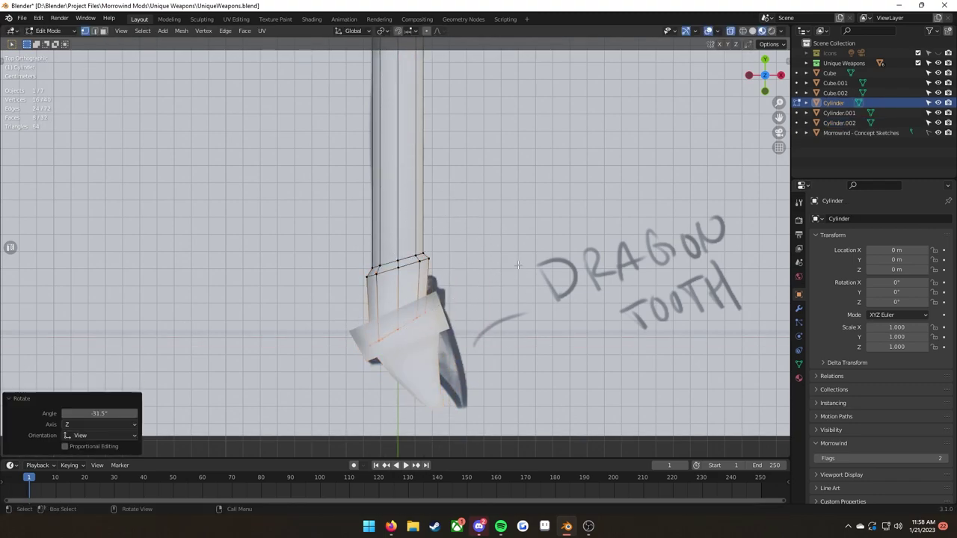
# Step: Move, rotate and scale the whole dragon tooth mesh to seat it on the flared handle end, and save the file
pyautogui.press('Tab')
pyautogui.click(438, 341)
pyautogui.press('Tab')
pyautogui.press('g')
pyautogui.click(435, 329)
pyautogui.press('r')
pyautogui.click(425, 244)
pyautogui.press('s')
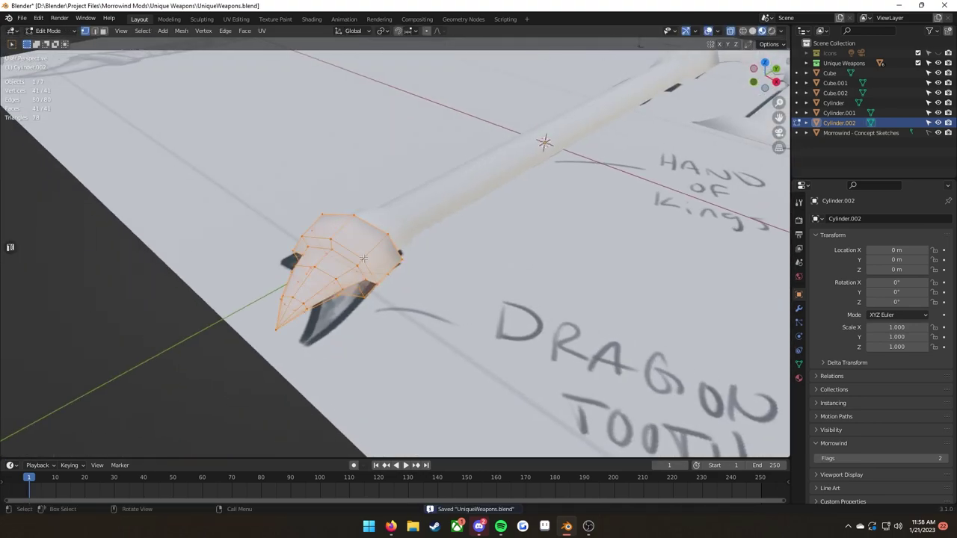
pyautogui.press('Tab')
pyautogui.hotkey('ctrl', 's')
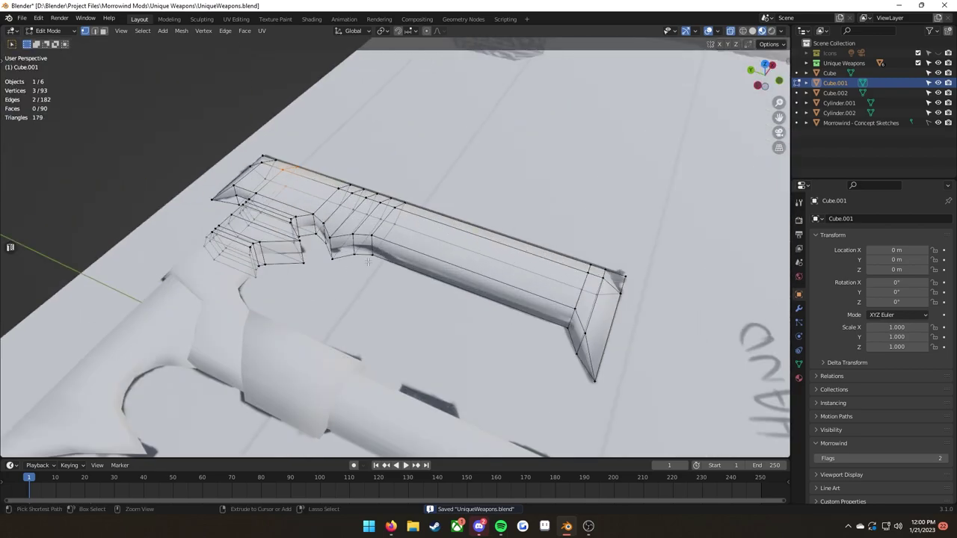
# Step: Scale the new edge loop along the blade's inner side on global Z, and scale the neighbouring edge loops along Z too
pyautogui.press('s')
pyautogui.press('z')
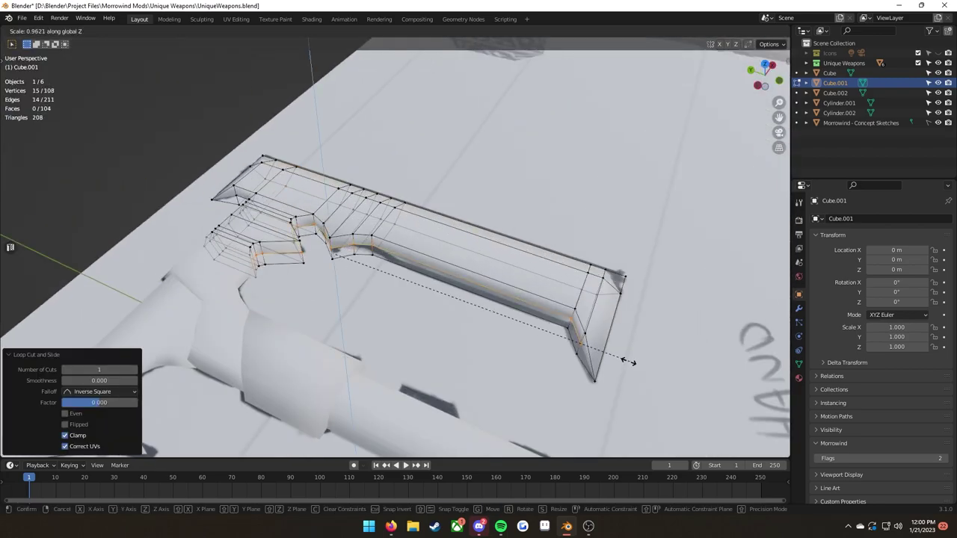
pyautogui.press('2')
pyautogui.click(344, 244)
pyautogui.keyDown('alt'); pyautogui.keyDown('shift'); pyautogui.click(294, 234); pyautogui.keyUp('shift'); pyautogui.keyUp('alt')
pyautogui.press('s')
pyautogui.press('z')
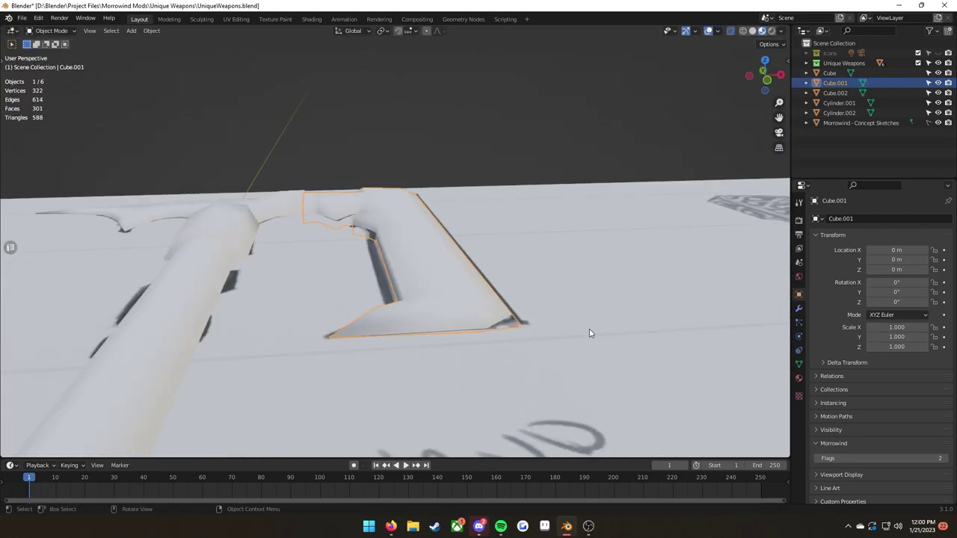
# Step: Knife-cut connecting edges between existing vertices at the blade's end
pyautogui.moveTo(589, 331); pyautogui.dragTo(391, 183, button='middle')
pyautogui.press('1')
pyautogui.scroll(4, 409, 293)
pyautogui.click(395, 272)
pyautogui.press('Return')
pyautogui.press('k')
pyautogui.click(392, 178)
pyautogui.click(390, 91)
pyautogui.press('Return')
pyautogui.press('KP_7')
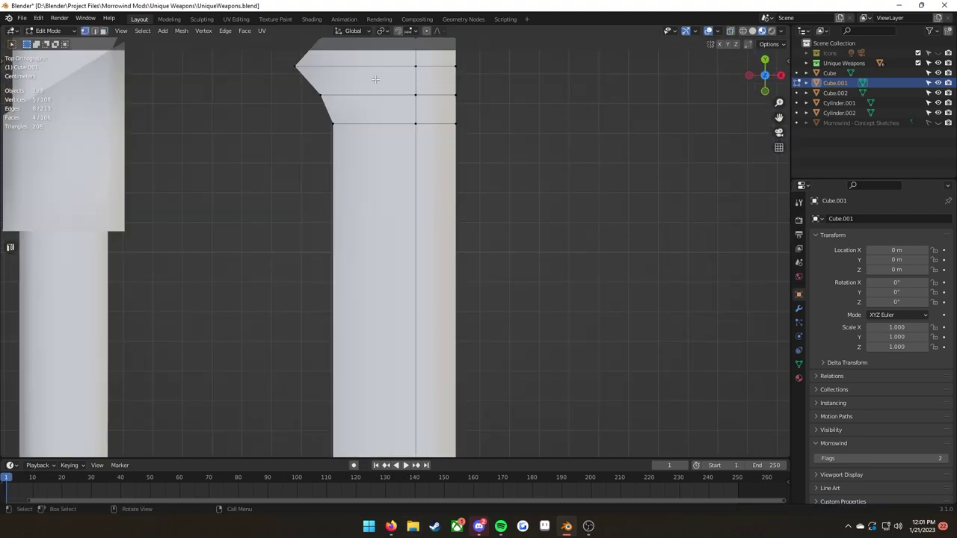
# Step: Knife-cut another edge across the blade's end face to its outer corner and save the file
pyautogui.press('k')
pyautogui.moveTo(440, 258); pyautogui.dragTo(314, 89, button='middle')
pyautogui.press('k')
pyautogui.click(411, 249)
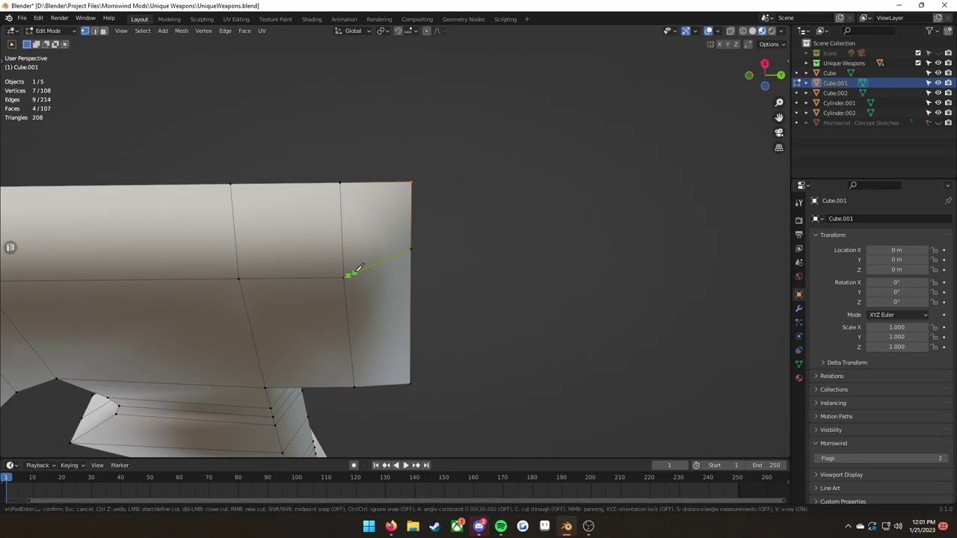
pyautogui.click(410, 182)
pyautogui.press('Return')
pyautogui.press('KP_7')
pyautogui.hotkey('ctrl', 's')
# Step: Add a further knife cut between vertices on the blade's end faces, check it from the top, and save
pyautogui.moveTo(225, 352); pyautogui.dragTo(266, 303, button='middle')
pyautogui.press('k')
pyautogui.moveTo(142, 312); pyautogui.dragTo(500, 279, button='middle')
pyautogui.click(543, 282)
pyautogui.press('Return')
pyautogui.hotkey('ctrl', 's')
pyautogui.press('KP_7')
pyautogui.press('s')
pyautogui.hotkey('ctrl', 's')
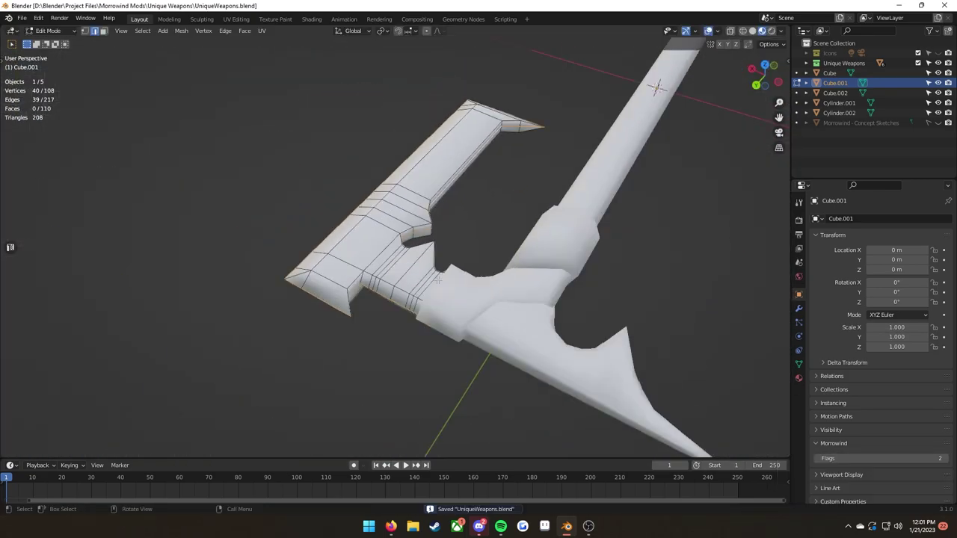
# Step: Select the blade's edge loop, slide it along the adjoining faces, and save the file
pyautogui.moveTo(419, 150); pyautogui.dragTo(456, 180, button='middle')
pyautogui.keyDown('alt'); pyautogui.click(333, 217); pyautogui.keyUp('alt')
pyautogui.press('KP_7')
pyautogui.hotkey('ctrl', 's')
pyautogui.press('g')
pyautogui.press('g')
pyautogui.click(455, 214)
pyautogui.hotkey('ctrl', 's')
# Step: Join all the axe parts into one object, save, and rename the object w_stormkiss
pyautogui.press('KP_7')
pyautogui.press('Tab')
pyautogui.scroll(-4, 409, 210)
pyautogui.press('a')
pyautogui.hotkey('ctrl', 'j')
pyautogui.hotkey('ctrl', 's')
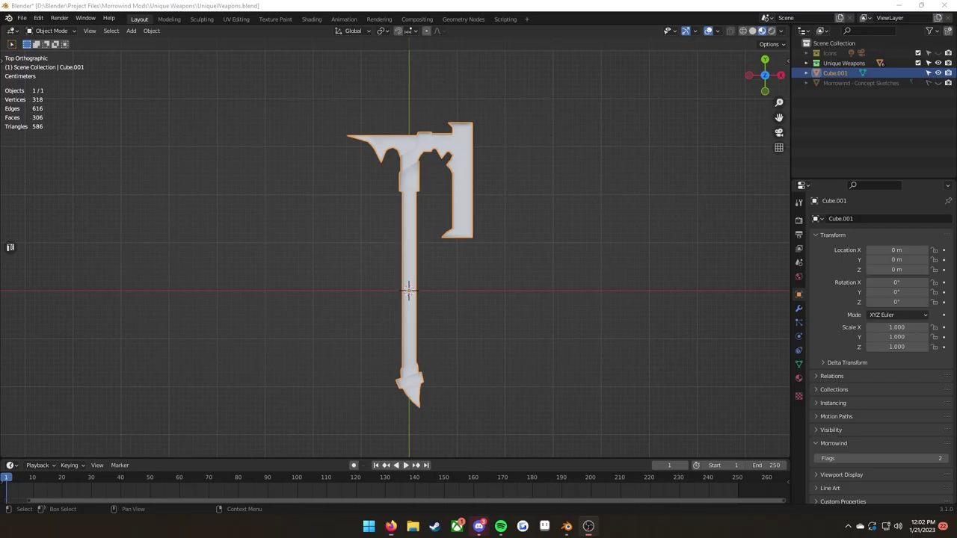
pyautogui.press('F2')
pyautogui.write('w_stormkiss')
pyautogui.press('Return')
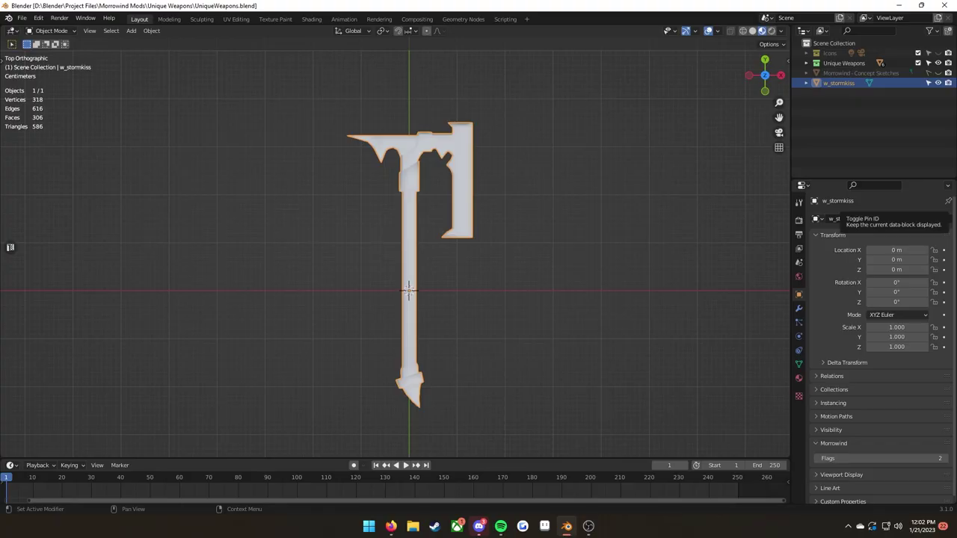
# Step: Show the concept sketch and bevel a new edge loop on the upper handle to a width of 0.0142 m
pyautogui.click(938, 73)
pyautogui.click(938, 83)
pyautogui.scroll(1, 487, 273)
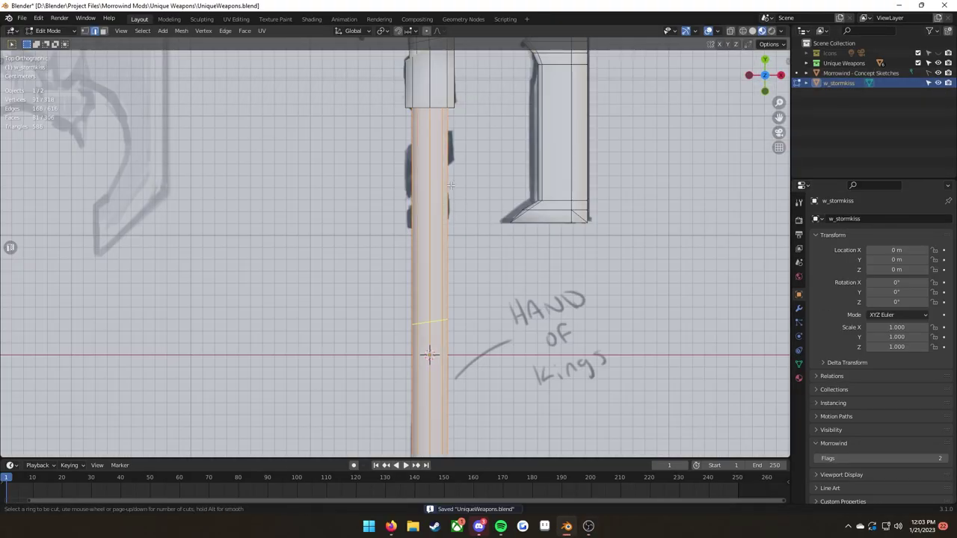
pyautogui.hotkey('ctrl', 'b')
pyautogui.click(492, 248)
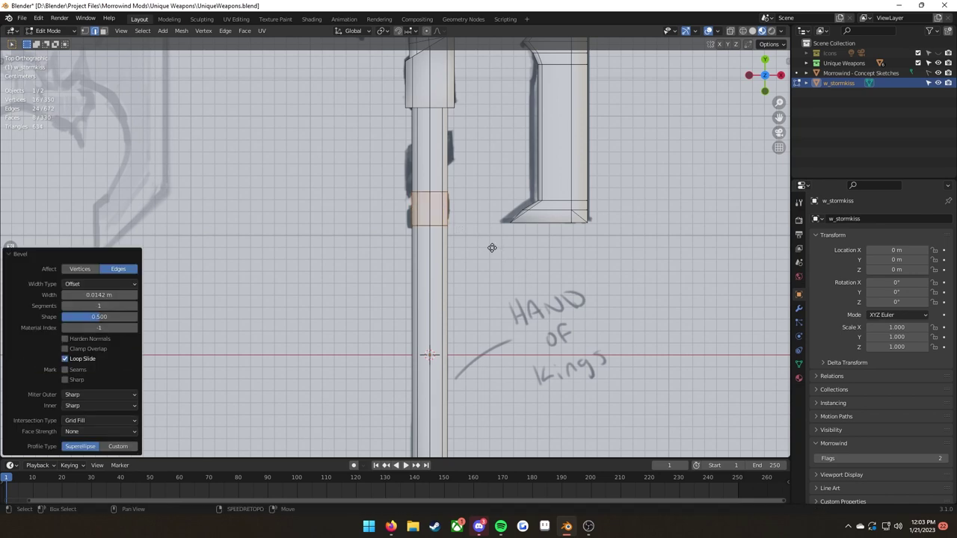
# Step: Separate the selected ring of handle faces into its own object and remove the leftover edge loops from the handle
pyautogui.press('p')
pyautogui.press('s')
pyautogui.press('Tab')
pyautogui.click(442, 225)
pyautogui.press('h')
pyautogui.click(442, 234)
pyautogui.press('Tab')
pyautogui.press('x')
pyautogui.click(472, 272)
# Step: Scale the separated ring to 0.513 along Y and extrude its faces along normals into a thick band
pyautogui.press('Tab')
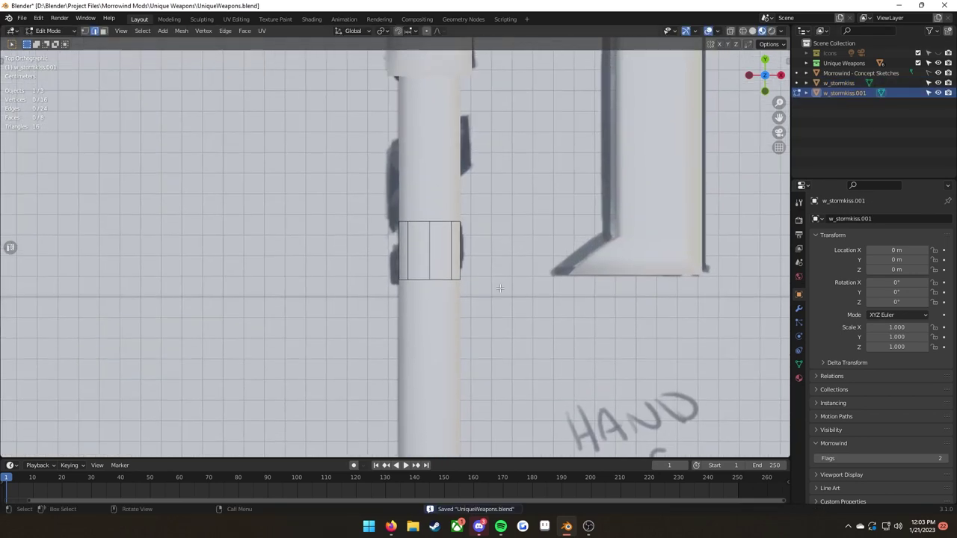
pyautogui.press('s')
pyautogui.press('y')
pyautogui.click(534, 277)
pyautogui.hotkey('alt', 'e')
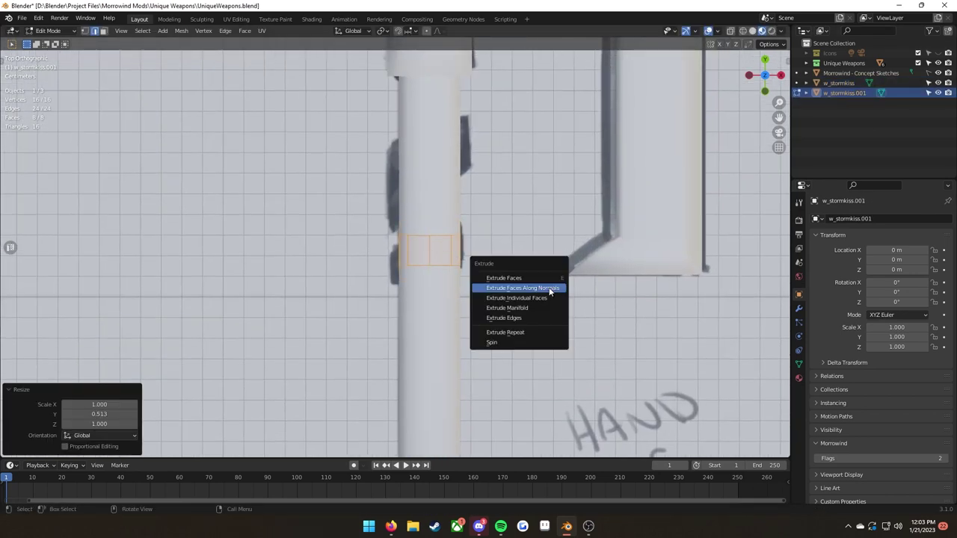
pyautogui.click(551, 284)
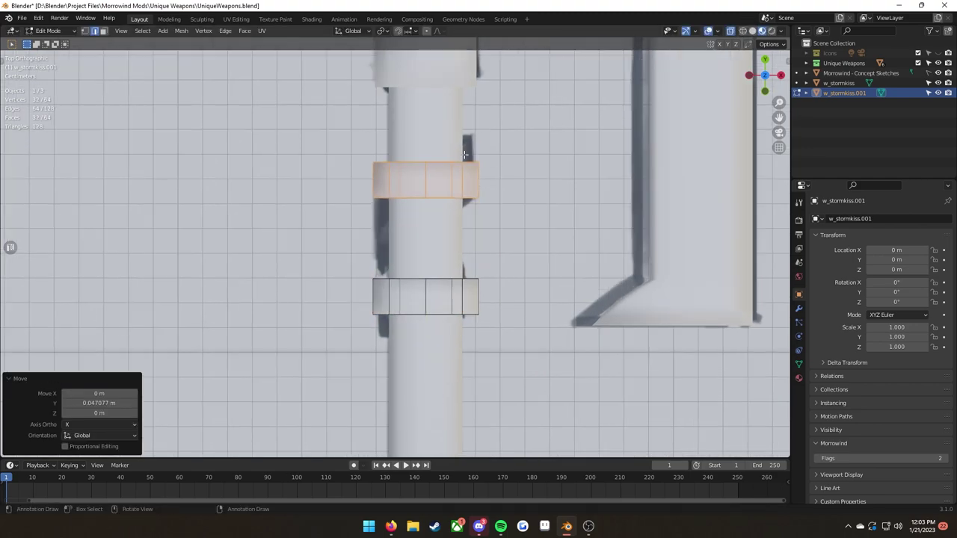
# Step: Rotate and move the upper edge loop of the duplicated band to follow the sketched wrap
pyautogui.press('r')
pyautogui.click(548, 122)
pyautogui.press('g')
pyautogui.click(546, 112)
# Step: Rotate the upper band's lower edge loop about -18.6°, move it down to the sketch line, and scale it by 1.023
pyautogui.keyDown('alt'); pyautogui.click(441, 198); pyautogui.keyUp('alt')
pyautogui.press('r')
pyautogui.click(579, 184)
pyautogui.press('g')
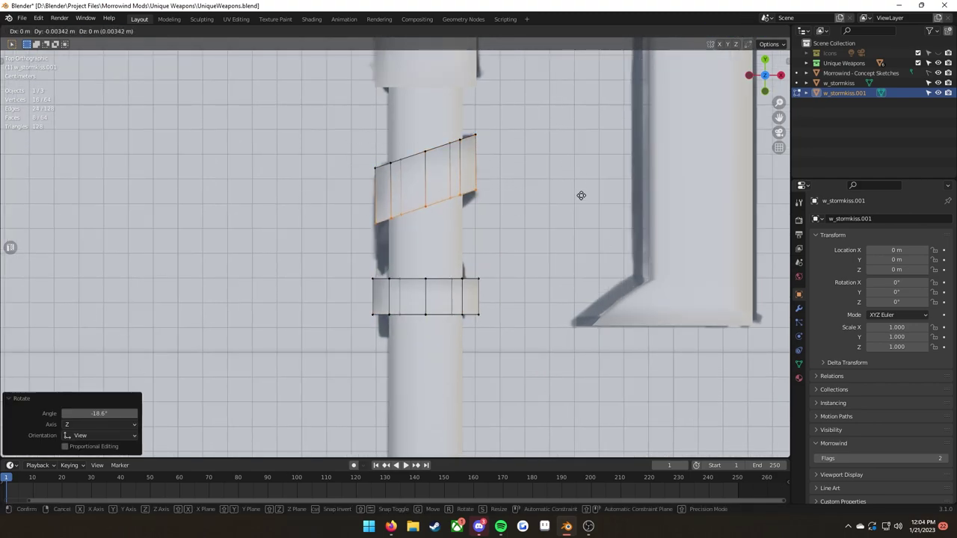
pyautogui.click(581, 199)
pyautogui.click(570, 187)
pyautogui.press('s')
pyautogui.click(578, 164)
pyautogui.press('g')
# Step: Hide w_stormkiss, then tilt and move the lower band's upper and lower edge loops toward the sketched wrap
pyautogui.click(937, 83)
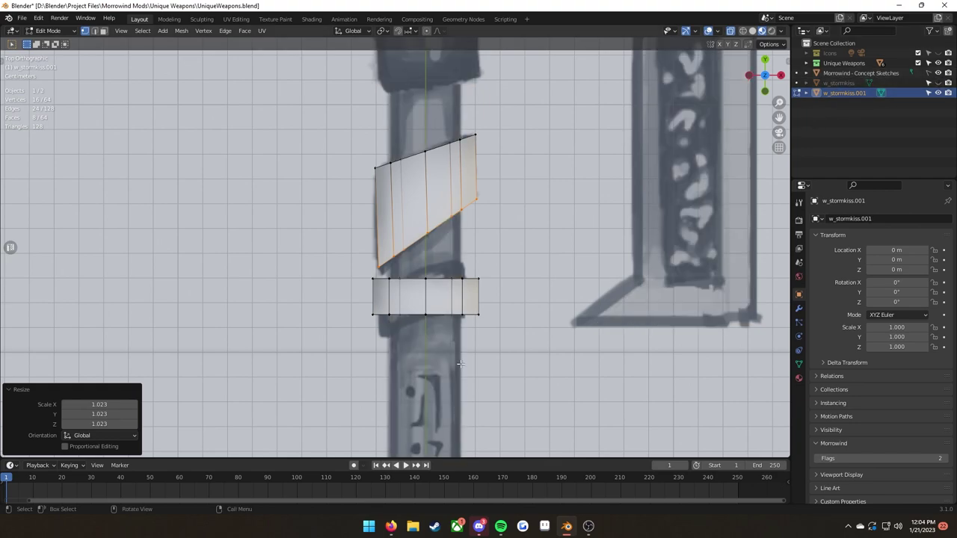
pyautogui.keyDown('alt'); pyautogui.click(441, 279); pyautogui.keyUp('alt')
pyautogui.press('r')
pyautogui.click(507, 271)
pyautogui.press('g')
pyautogui.click(506, 266)
pyautogui.moveTo(498, 321); pyautogui.dragTo(358, 317)
pyautogui.click(555, 320)
pyautogui.press('a')
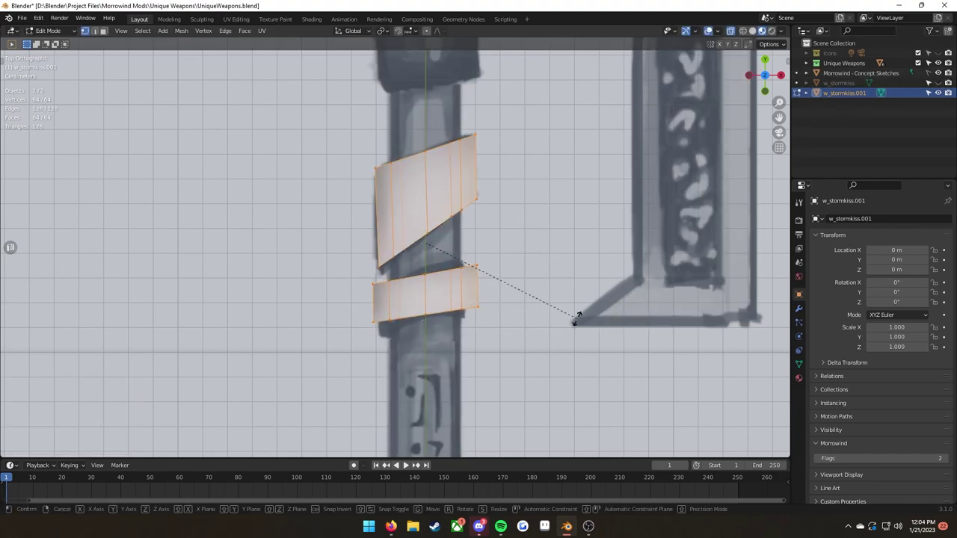
pyautogui.press('l')
pyautogui.press('r')
pyautogui.click(566, 273)
pyautogui.hotkey('ctrl', 'z')
# Step: Save the file and tilt the lower band more steeply, rotating its upper edge loop and its lower loop by about -21.4°
pyautogui.hotkey('ctrl', 's')
pyautogui.moveTo(486, 277); pyautogui.dragTo(352, 287)
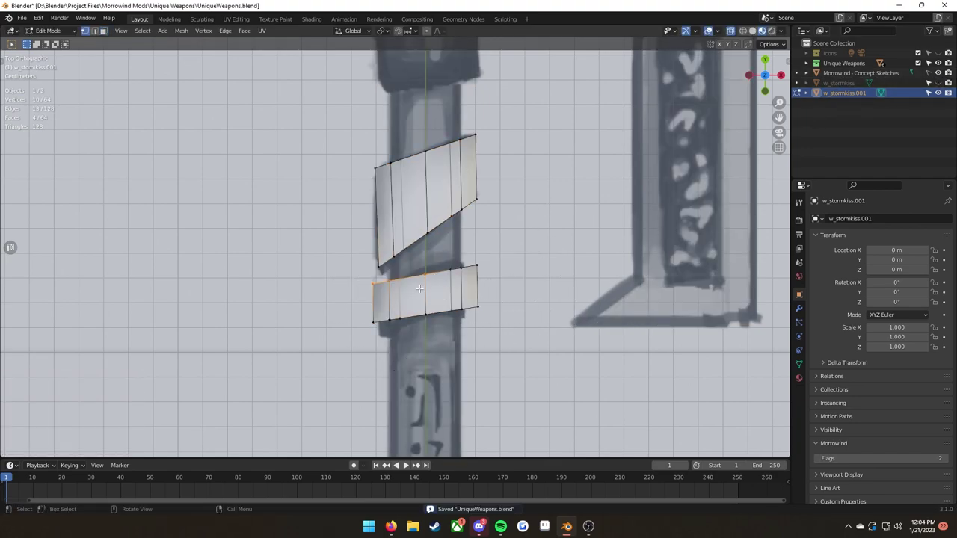
pyautogui.press('r')
pyautogui.click(356, 299)
pyautogui.press('r')
pyautogui.click(355, 316)
pyautogui.moveTo(359, 335); pyautogui.dragTo(483, 295)
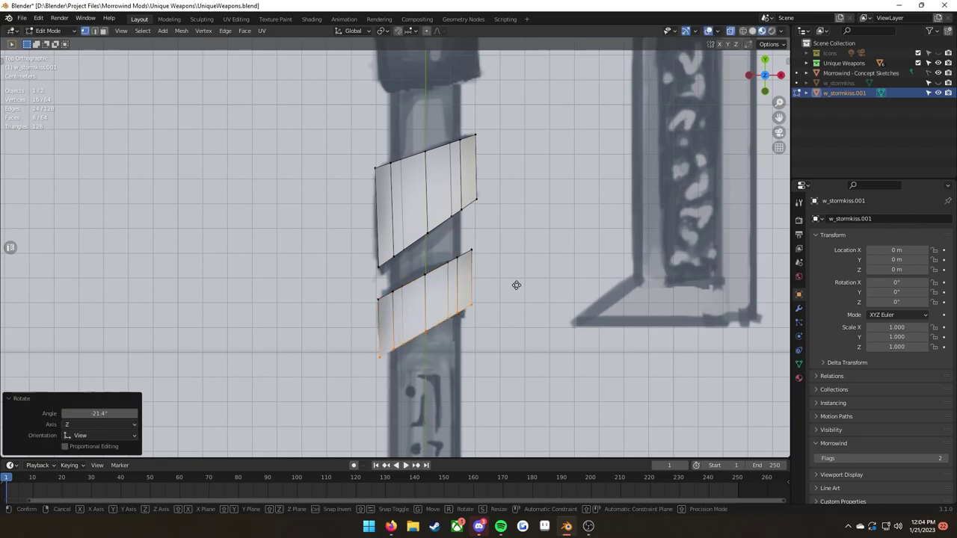
pyautogui.press('r')
pyautogui.click(530, 352)
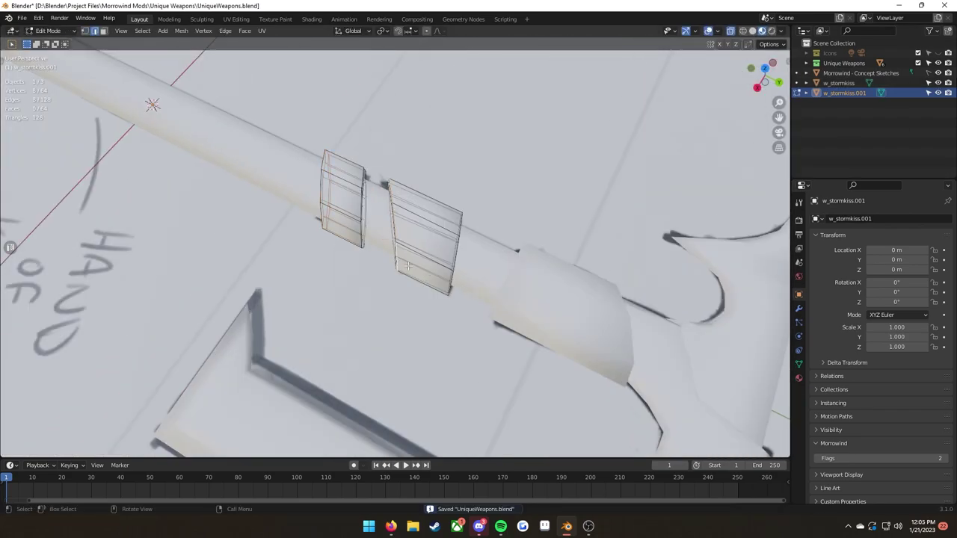
# Step: Select the upper band's edge loops at both ends and try scaling them along Y
pyautogui.moveTo(407, 266); pyautogui.dragTo(337, 258, button='middle')
pyautogui.keyDown('alt'); pyautogui.click(438, 238); pyautogui.keyUp('alt')
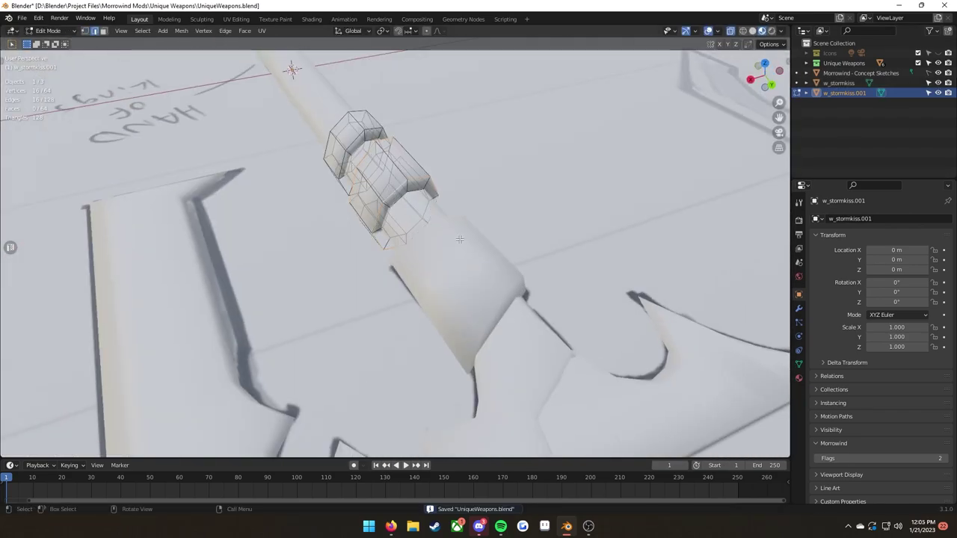
pyautogui.moveTo(438, 238); pyautogui.dragTo(509, 254, button='middle')
pyautogui.keyDown('alt'); pyautogui.keyDown('shift'); pyautogui.click(395, 196); pyautogui.keyUp('shift'); pyautogui.keyUp('alt')
pyautogui.hotkey('shift', 'd')
pyautogui.press('s')
pyautogui.press('y')
pyautogui.rightClick(573, 286)
# Step: Scale the upper band's selected edge loops along global Y from the top view, rotate them slightly, and save
pyautogui.press('KP_7')
pyautogui.press('s')
pyautogui.press('y')
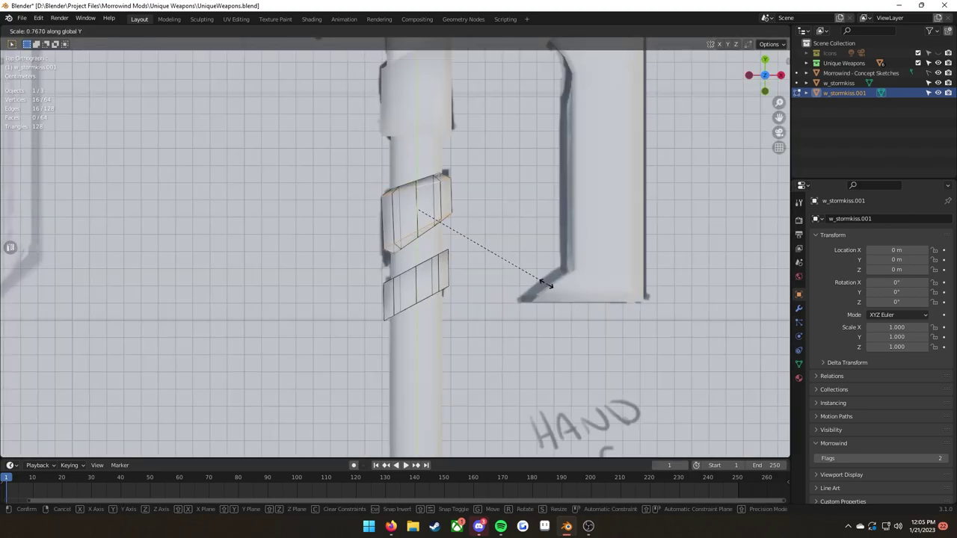
pyautogui.click(546, 286)
pyautogui.press('r')
pyautogui.click(595, 229)
pyautogui.hotkey('ctrl', 's')
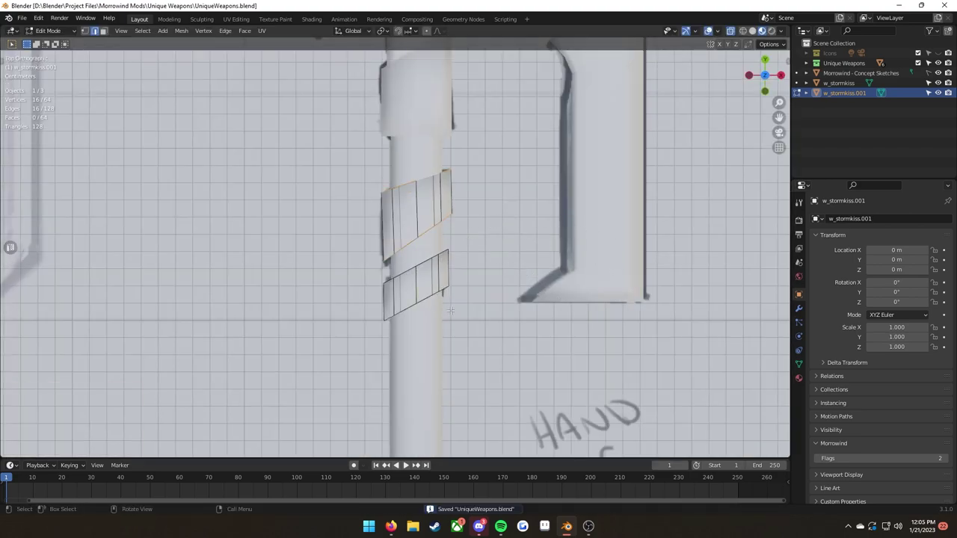
# Step: Delete the hidden inner faces of the two bands, join the bands to w_stormkiss, and save the file
pyautogui.moveTo(594, 229); pyautogui.dragTo(564, 172, button='middle')
pyautogui.press('Tab')
pyautogui.click(427, 201)
pyautogui.press('h')
pyautogui.click(427, 201)
pyautogui.hotkey('shift', 'h')
pyautogui.press('Tab')
pyautogui.press('x')
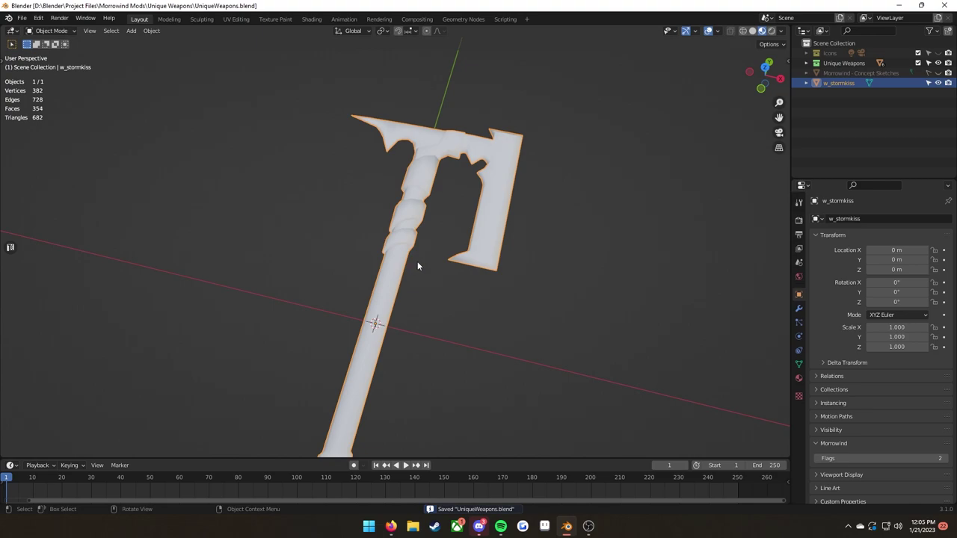
pyautogui.hotkey('ctrl', 's')
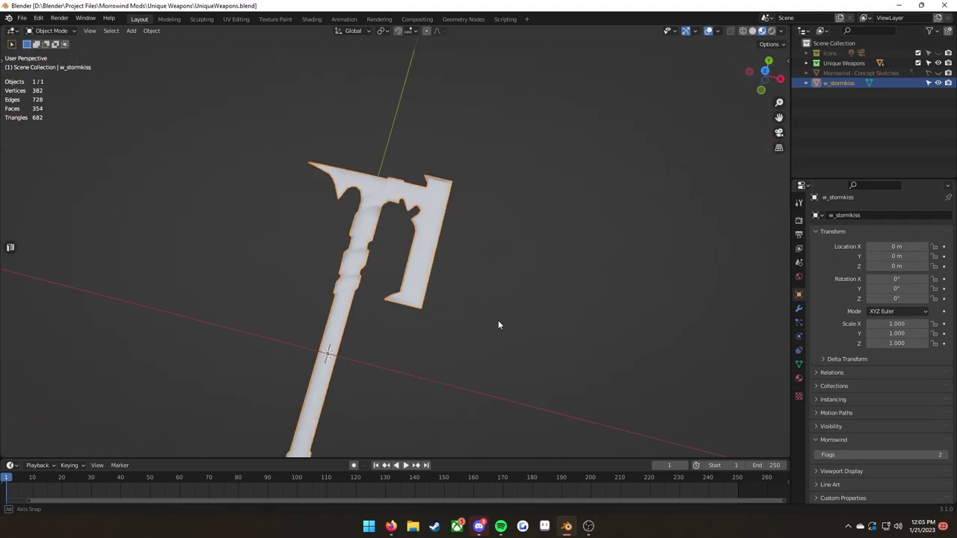
# Step: Slide the vertices on the diagonal edge where the shaft meets the axe head slightly along their edge from the top view, and save
pyautogui.keyDown('alt'); pyautogui.moveTo(498, 324); pyautogui.dragTo(451, 203, button='middle'); pyautogui.keyUp('alt')
pyautogui.hotkey('ctrl', 's')
pyautogui.press('Tab')
pyautogui.scroll(10, 434, 131)
pyautogui.click(434, 246)
pyautogui.press('g')
pyautogui.press('g')
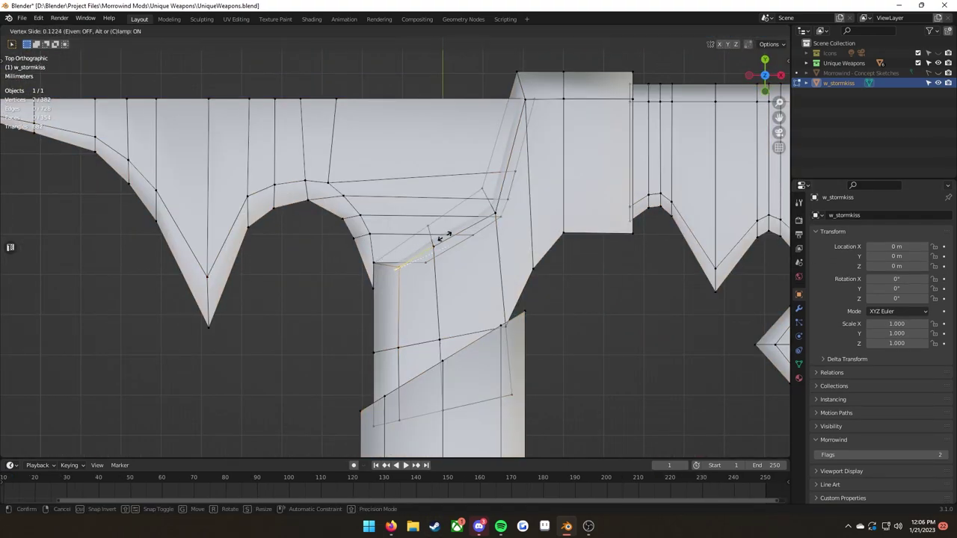
pyautogui.click(441, 240)
pyautogui.hotkey('ctrl', 's')
# Step: Nudge a neighbouring vertex at the junction of shaft and axe head slightly and save the file
pyautogui.click(447, 281)
pyautogui.press('g')
pyautogui.click(449, 284)
pyautogui.hotkey('ctrl', 's')
pyautogui.press('Tab')
pyautogui.hotkey('ctrl', 's')
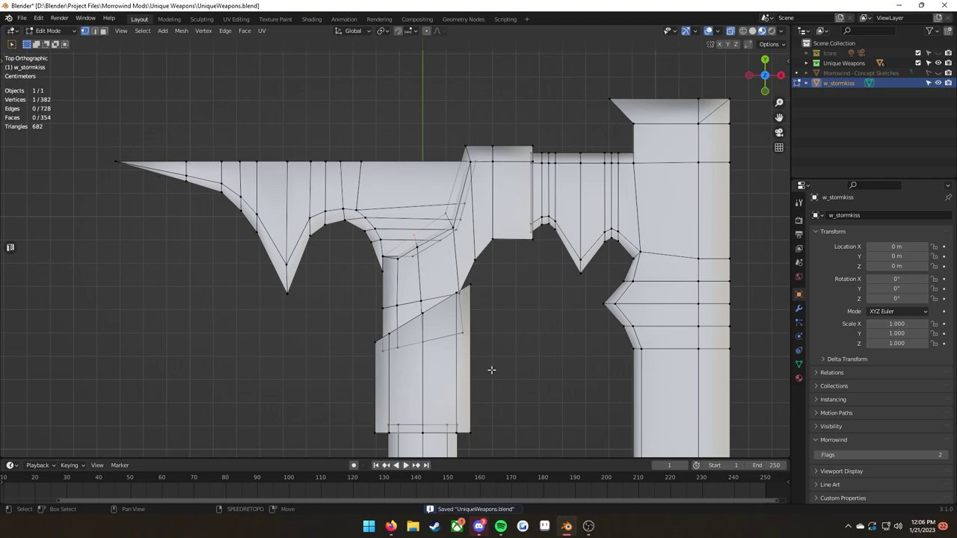
# Step: Delete the unneeded face loops hidden in the w_stormkiss mesh and save the file
pyautogui.press('3')
pyautogui.scroll(-1, 491, 371)
pyautogui.keyDown('shift'); pyautogui.moveTo(491, 370); pyautogui.dragTo(509, 261, button='middle'); pyautogui.keyUp('shift')
pyautogui.scroll(4, 508, 224)
pyautogui.keyDown('alt'); pyautogui.click(498, 169); pyautogui.keyUp('alt')
pyautogui.press('x')
pyautogui.click(498, 169)
pyautogui.keyDown('shift'); pyautogui.moveTo(571, 449); pyautogui.dragTo(543, 150, button='middle'); pyautogui.keyUp('shift')
pyautogui.keyDown('alt'); pyautogui.click(416, 254); pyautogui.keyUp('alt')
pyautogui.hotkey('ctrl', 's')
pyautogui.moveTo(449, 299); pyautogui.dragTo(416, 226, button='middle')
pyautogui.press('x')
pyautogui.click(417, 224)
# Step: Save the file and unwrap the whole axe mesh by projecting its UVs from the top view
pyautogui.press('`')
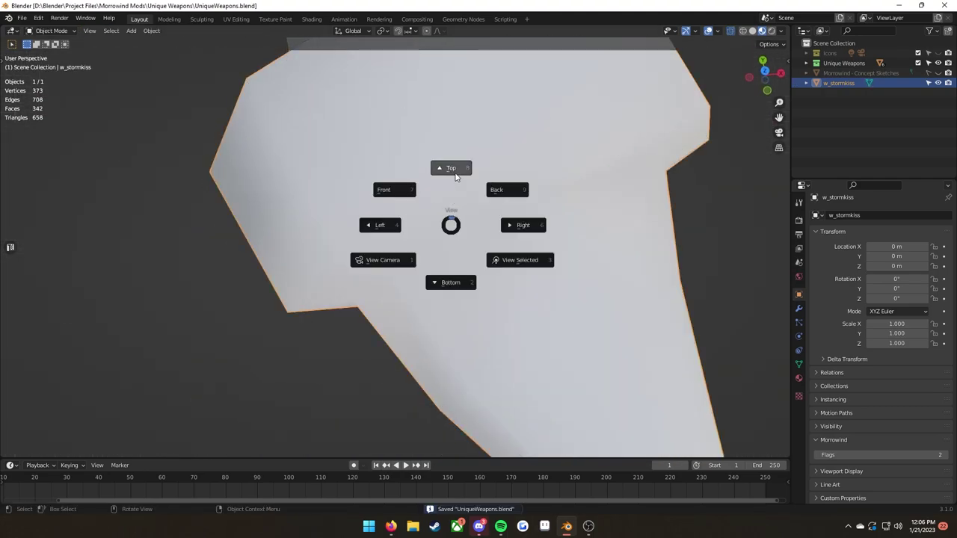
pyautogui.click(449, 165)
pyautogui.scroll(-2, 449, 132)
pyautogui.scroll(4, 296, 320)
pyautogui.press('a')
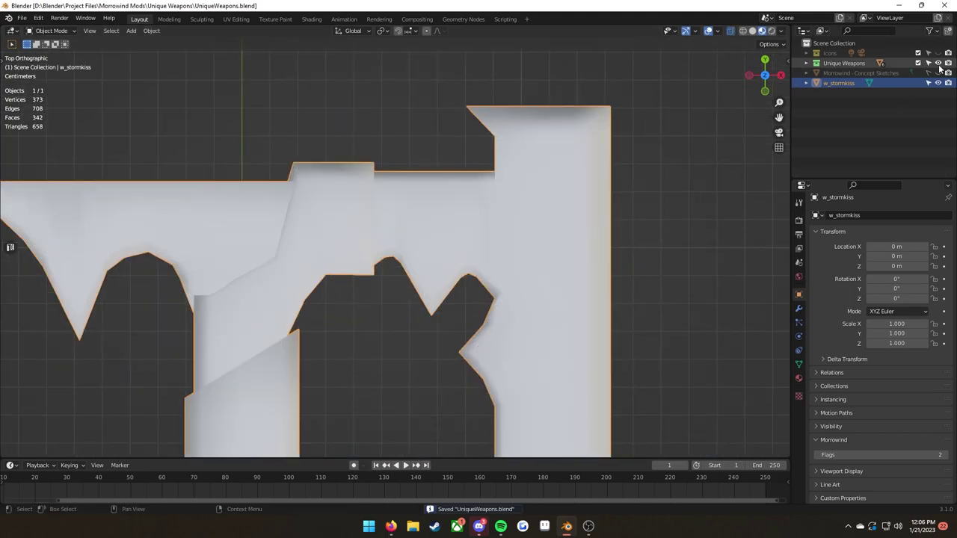
pyautogui.scroll(-6, 374, 300)
pyautogui.hotkey('ctrl', 's')
pyautogui.click(237, 18)
pyautogui.press('u')
pyautogui.click(541, 383)
pyautogui.press('s')
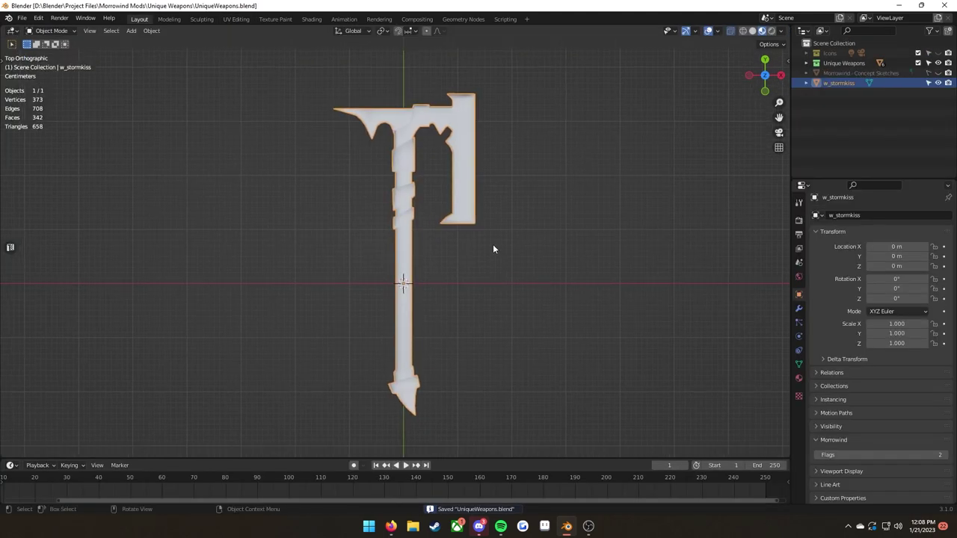
# Step: Display the full UV layout of the axe in the UV Editing workspace with all geometry selected
pyautogui.click(237, 19)
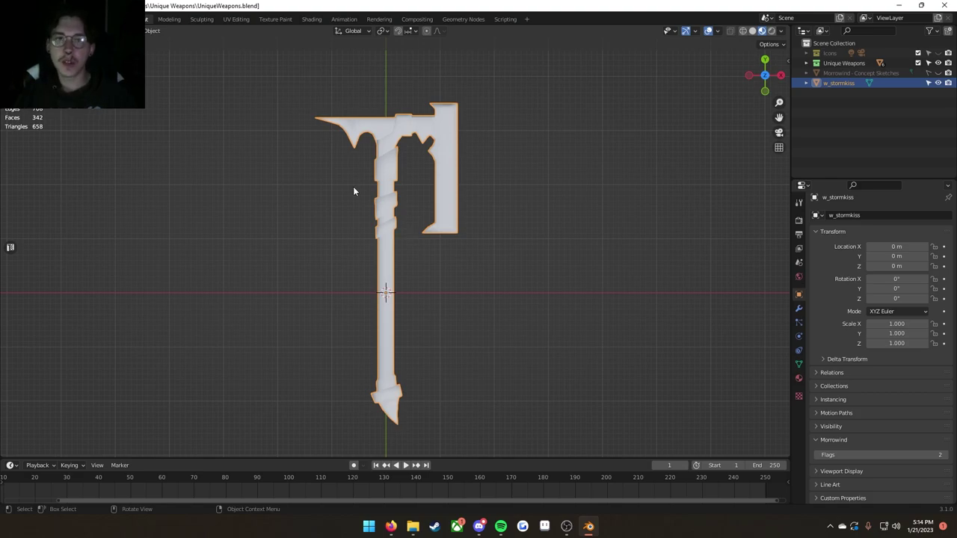
pyautogui.click(248, 20)
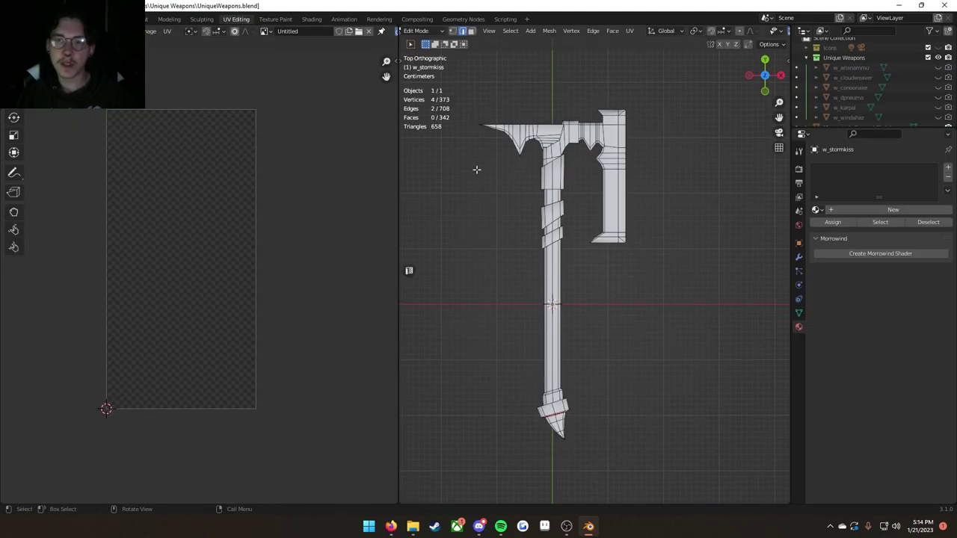
pyautogui.press('Home')
pyautogui.press('a')
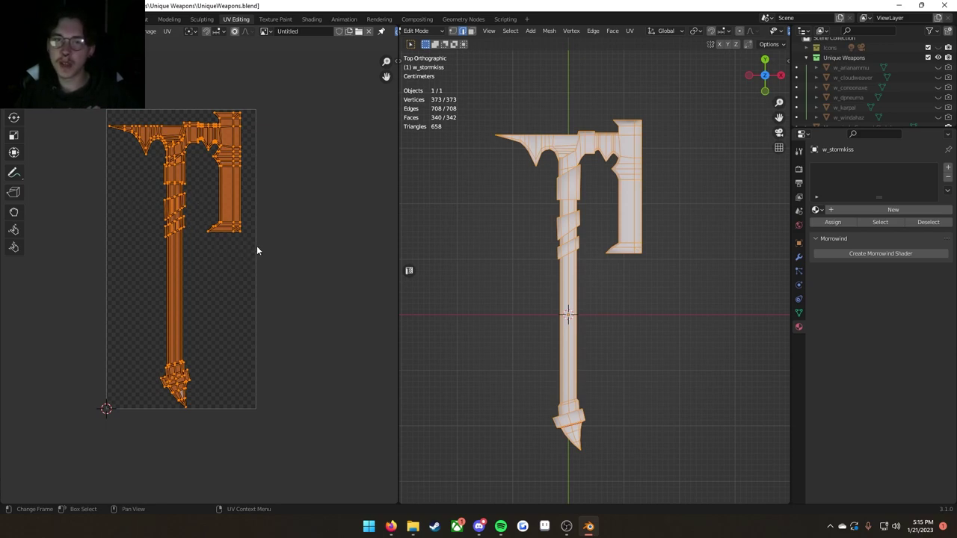
pyautogui.scroll(1, 257, 250)
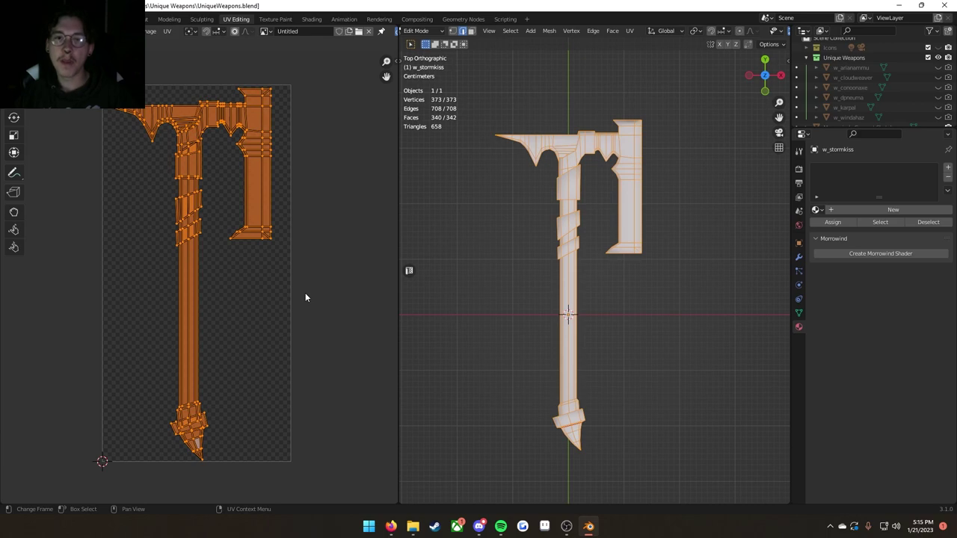
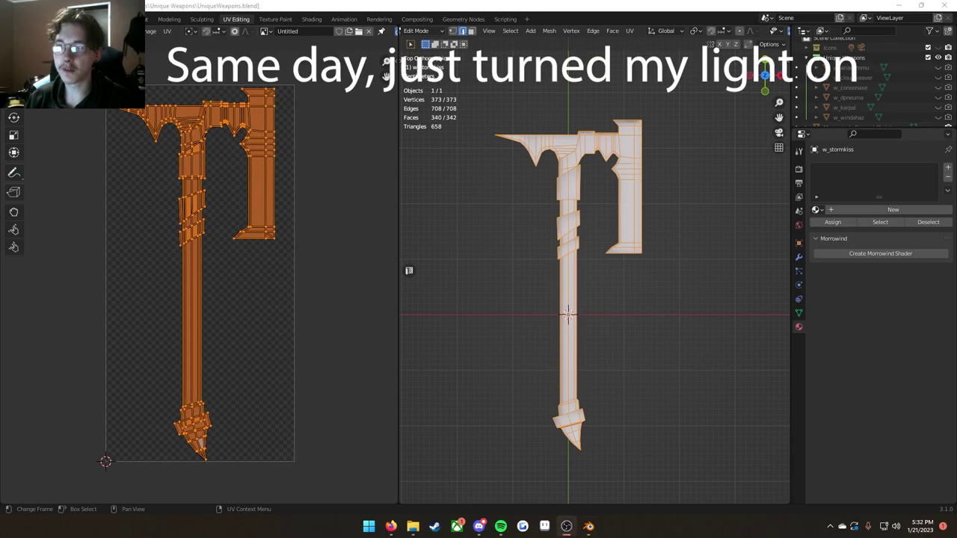
# Step: Return w_stormkiss to object mode in the Layout workspace and create a Morrowind shader for it
pyautogui.click(799, 168)
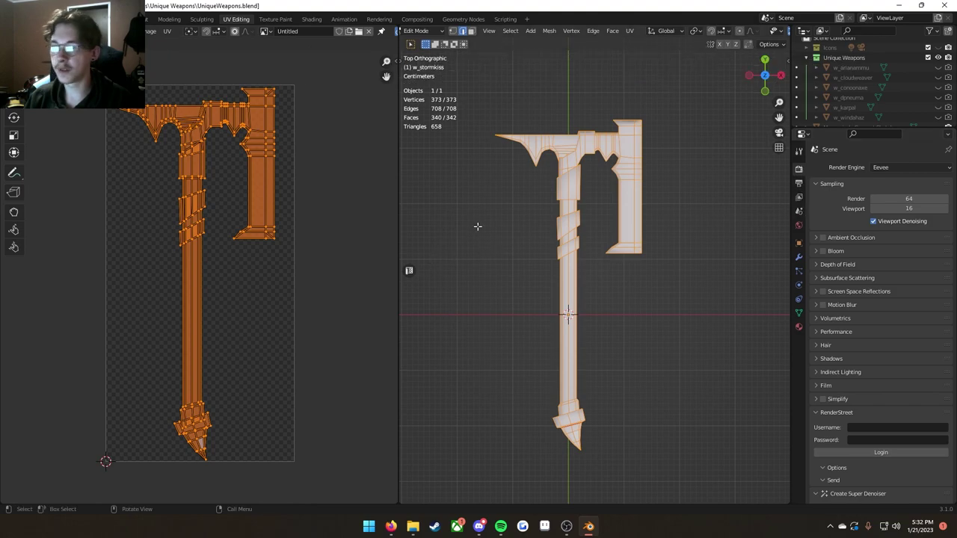
pyautogui.press('Tab')
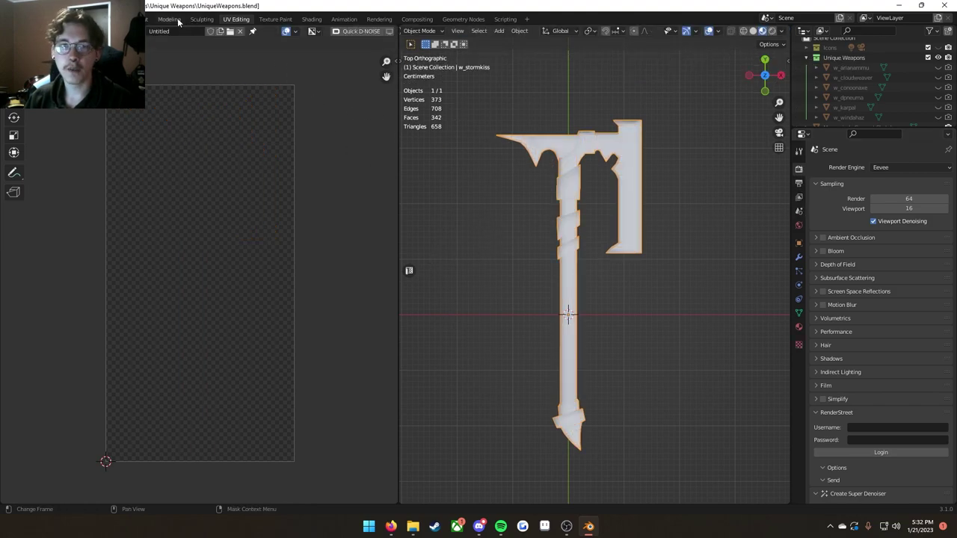
pyautogui.click(150, 20)
pyautogui.moveTo(311, 241); pyautogui.dragTo(484, 167, button='middle')
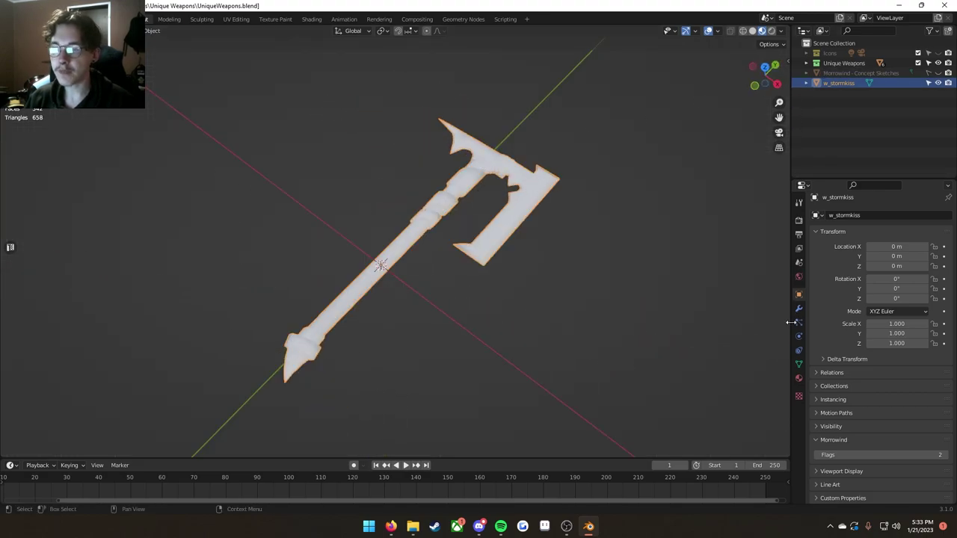
pyautogui.click(799, 379)
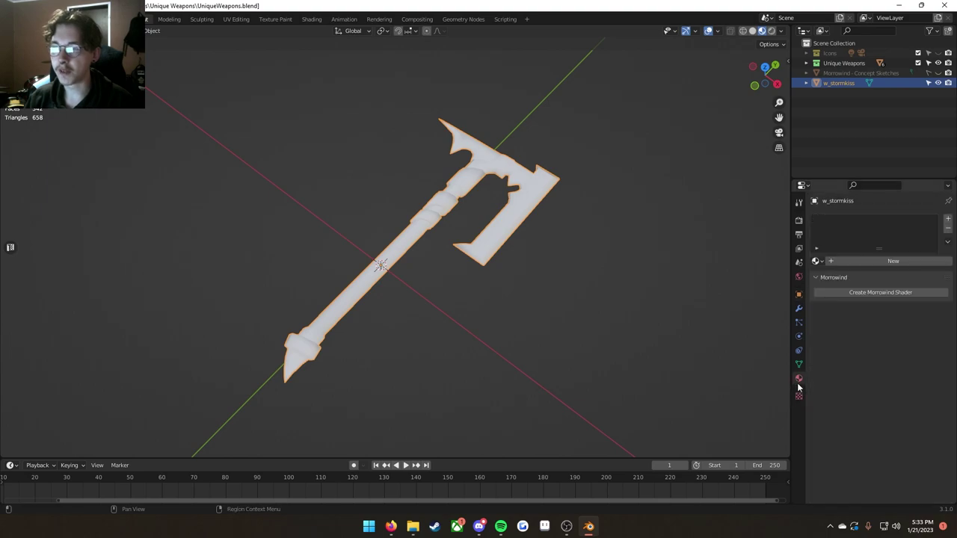
pyautogui.click(858, 296)
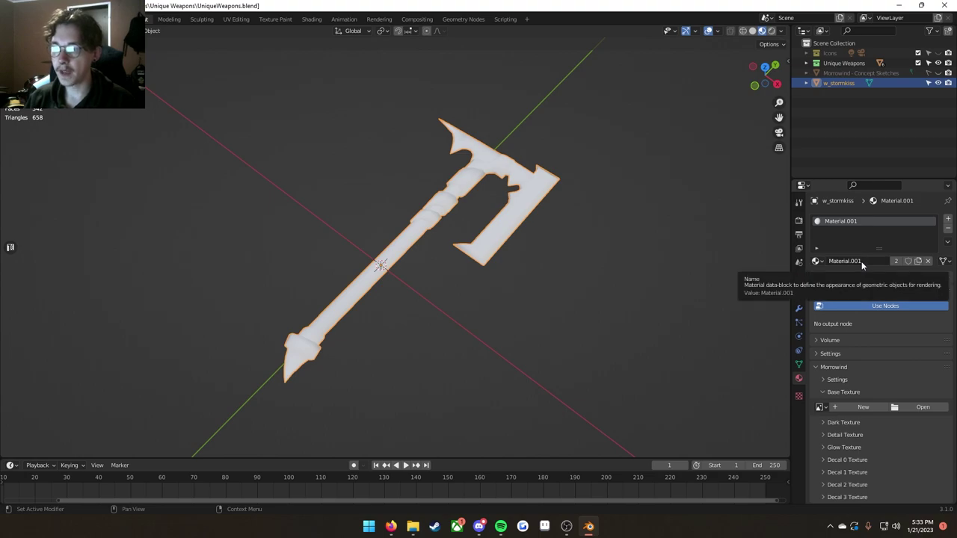
# Step: Rename the axe's new material to tx_w_stormkiss
pyautogui.click(862, 261)
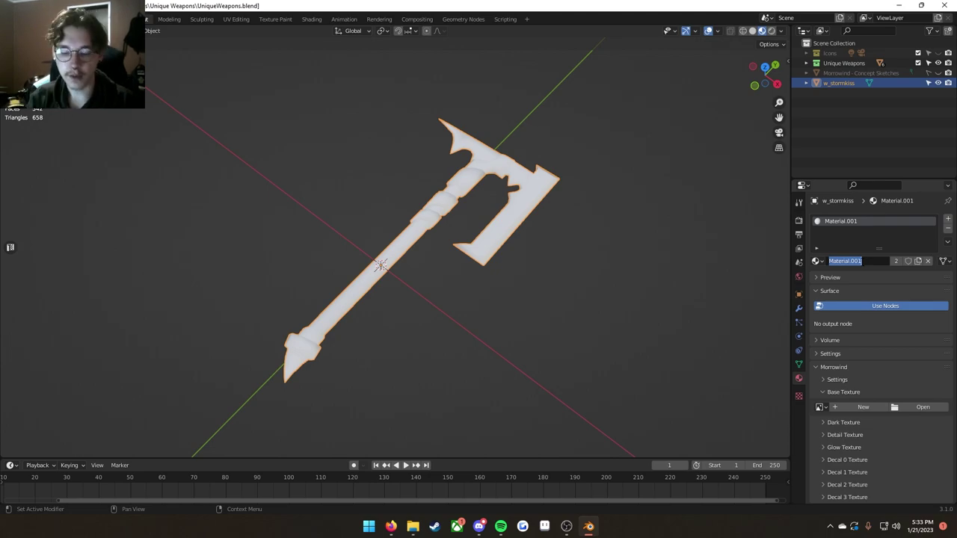
pyautogui.write('t')
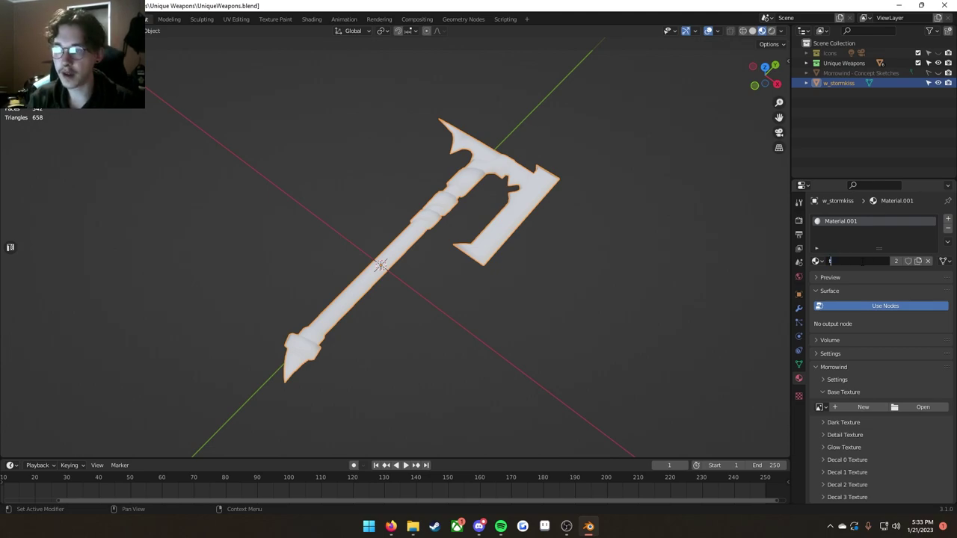
pyautogui.write('x_w')
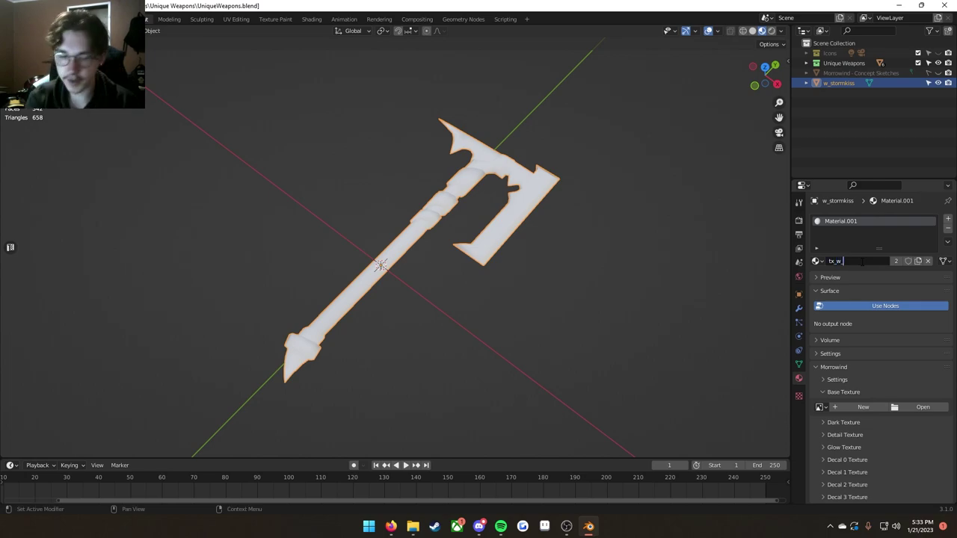
pyautogui.write('_stormkiss')
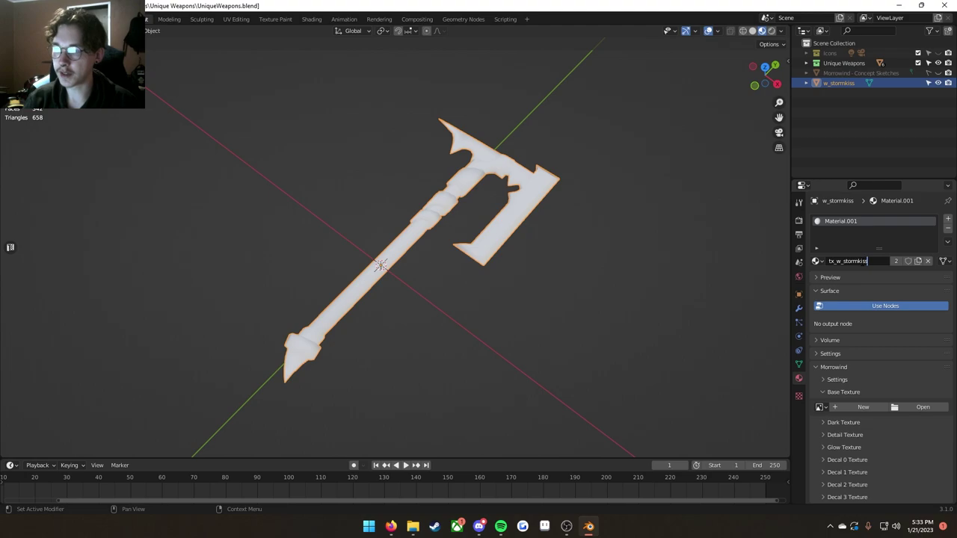
pyautogui.press('Return')
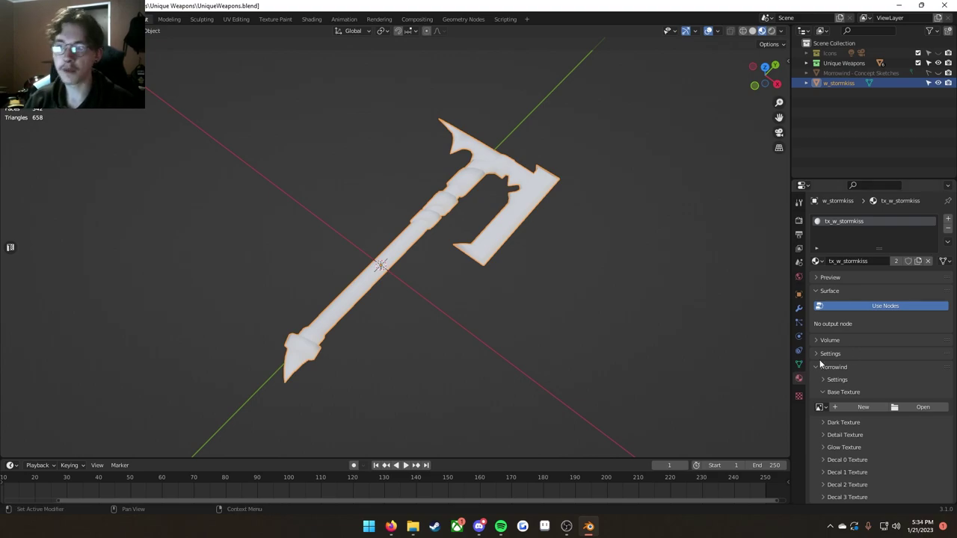
pyautogui.scroll(-1, 865, 322)
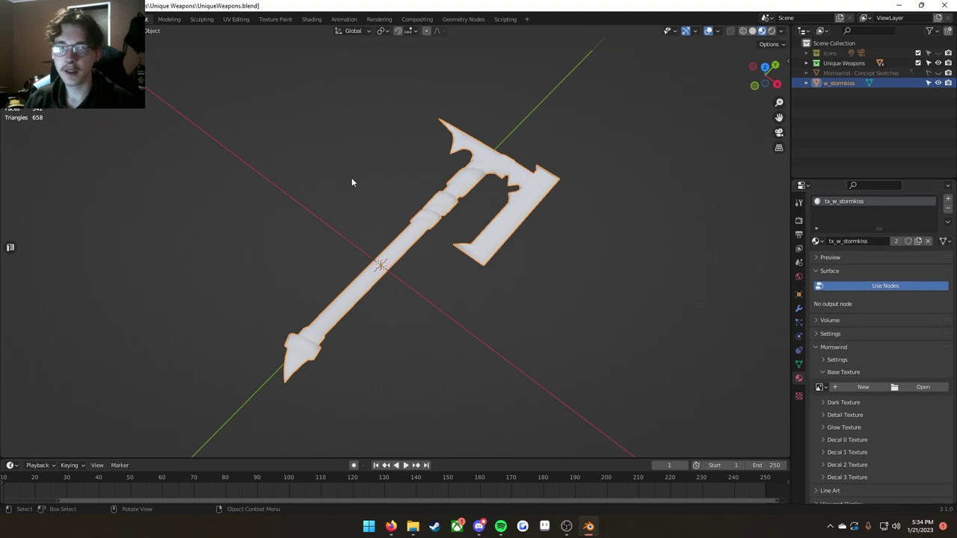
# Step: Return to the UV Editing workspace and shift the axe's UVs slightly within the image bounds
pyautogui.click(237, 20)
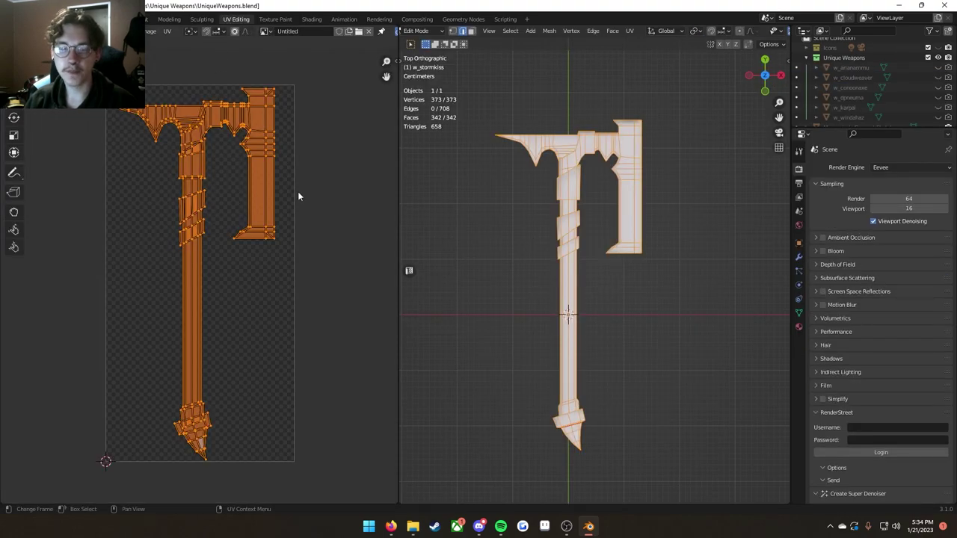
pyautogui.press('g')
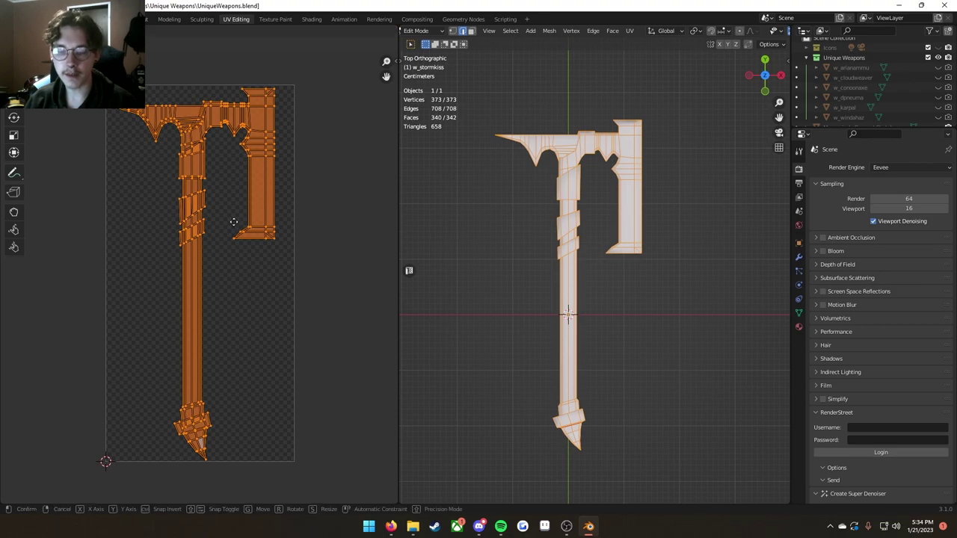
pyautogui.click(233, 221)
# Step: Export the UV layout as w_stormkiss.png to the Unique Weapons folder with the fill opacity set to 0
pyautogui.click(166, 32)
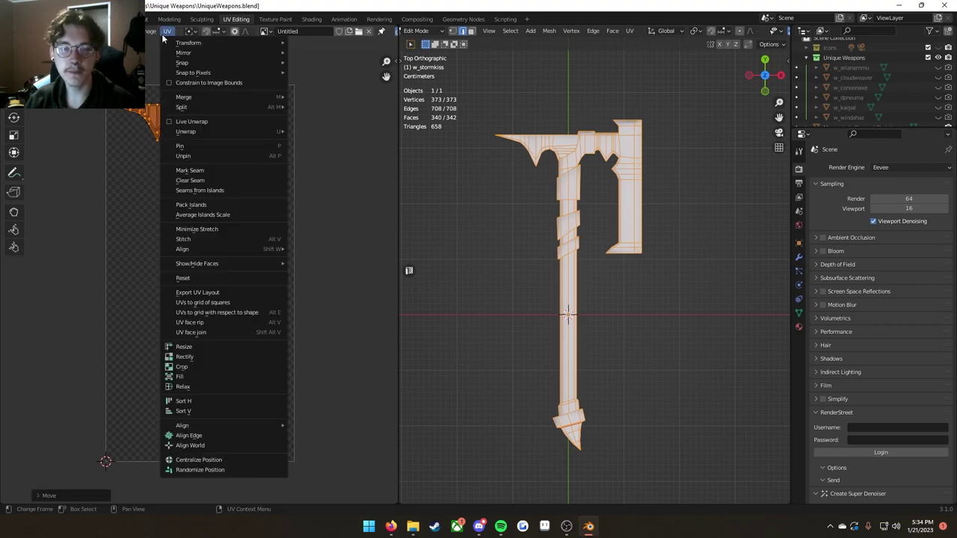
pyautogui.click(217, 294)
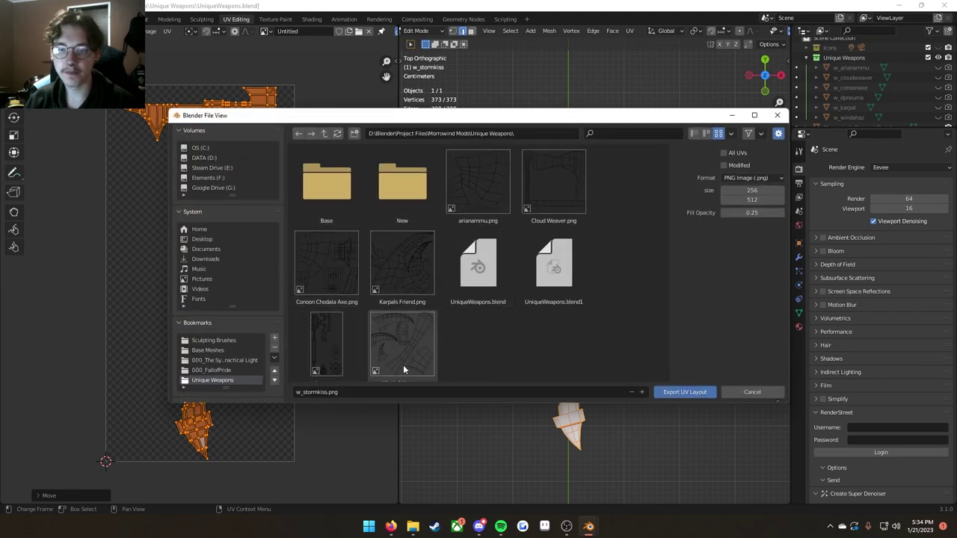
pyautogui.scroll(-1, 422, 336)
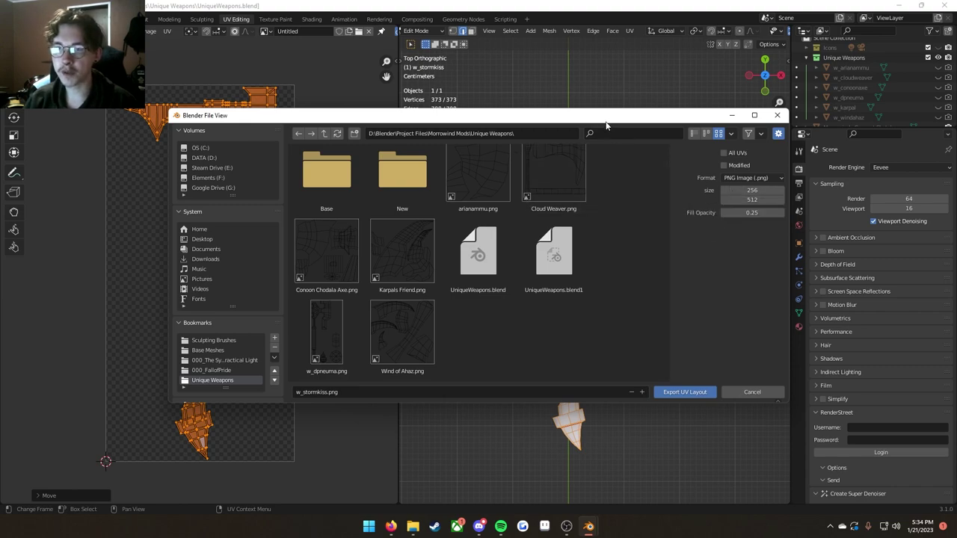
pyautogui.moveTo(607, 118); pyautogui.dragTo(712, 115)
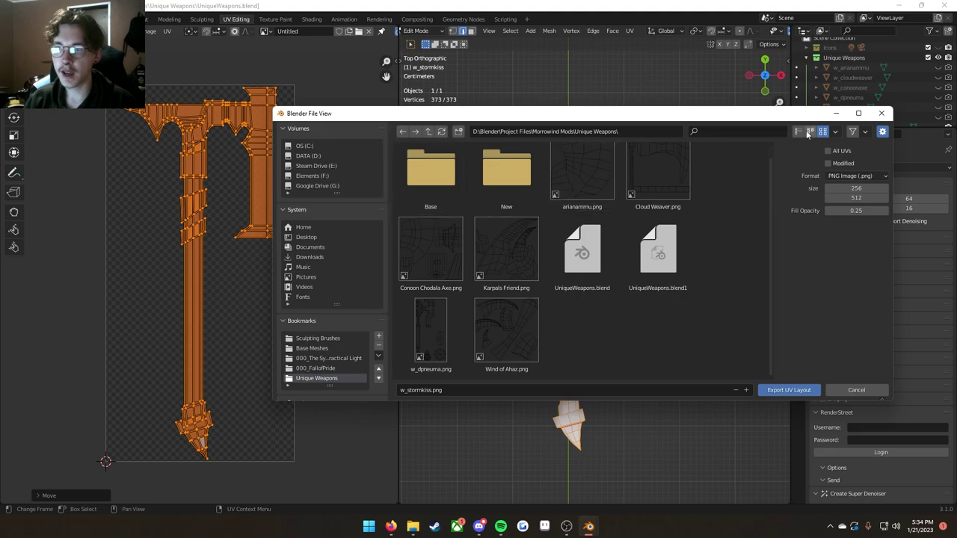
pyautogui.moveTo(801, 116); pyautogui.dragTo(769, 123)
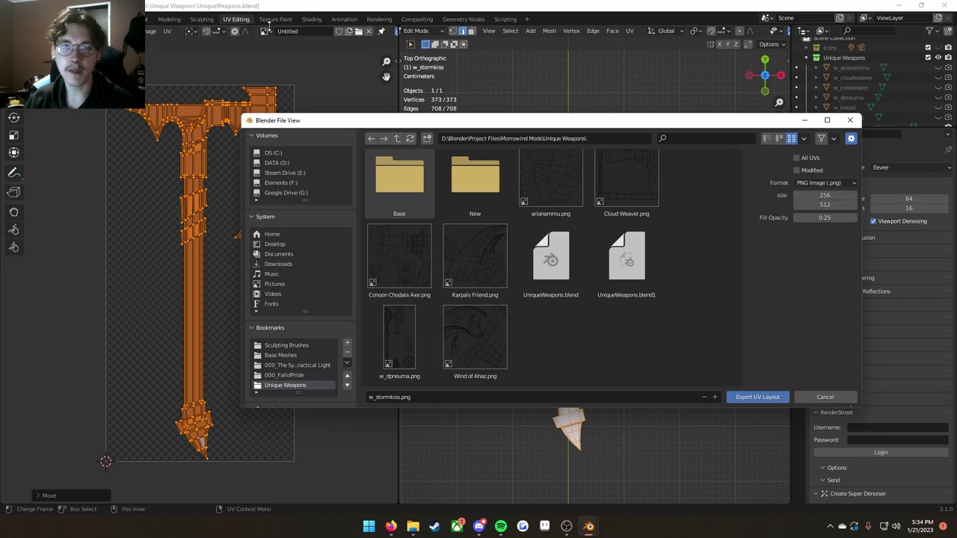
pyautogui.click(818, 218)
pyautogui.write('0')
pyautogui.press('Return')
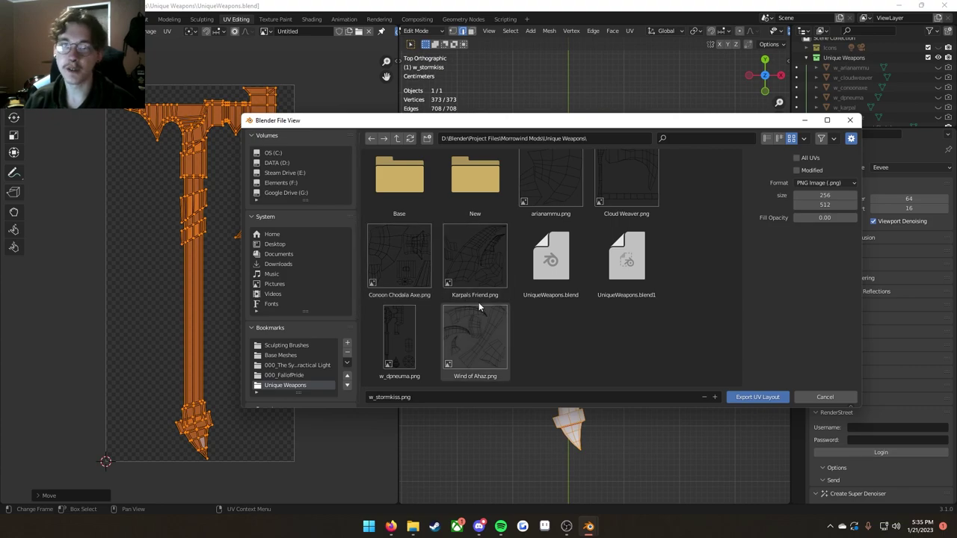
pyautogui.click(769, 398)
# Step: Return to object mode in the Layout workspace, save the file, and deselect the axe
pyautogui.press('Tab')
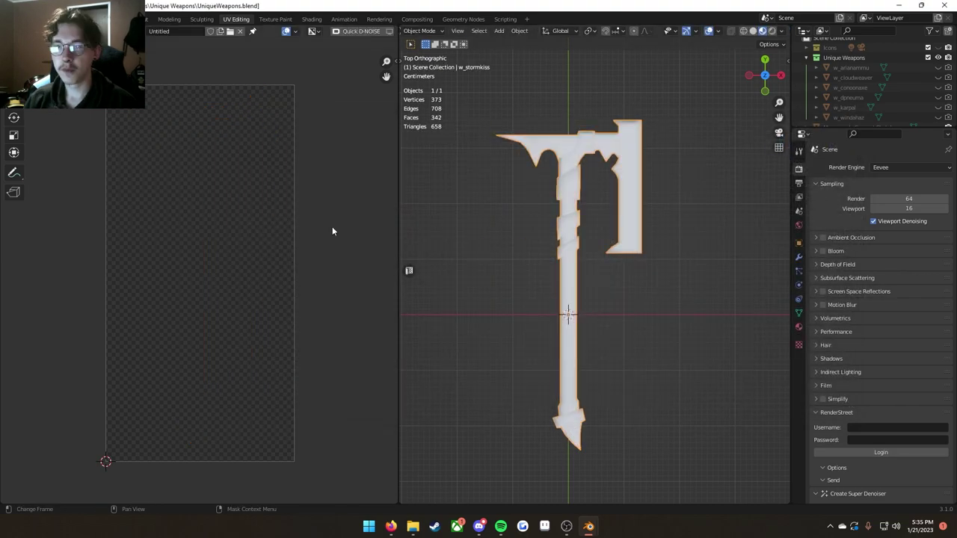
pyautogui.click(148, 19)
pyautogui.hotkey('ctrl', 's')
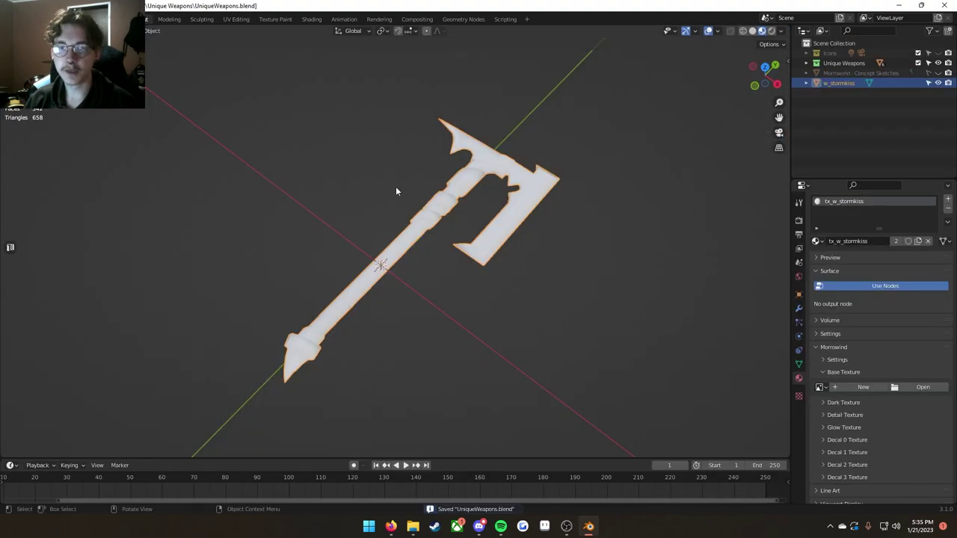
pyautogui.click(396, 186)
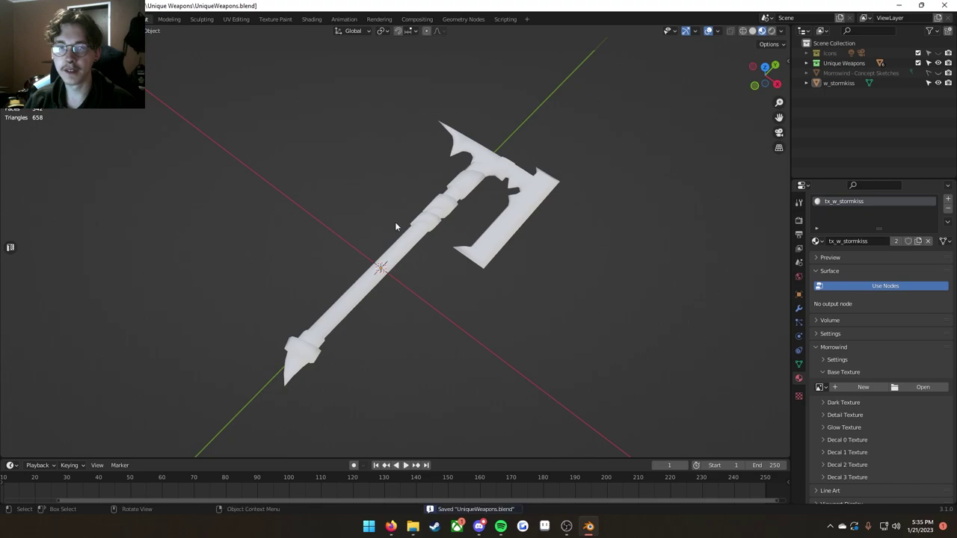
# Step: Switch to Photoshop and start a new document named Stormkiss Textures
pyautogui.click(897, 5)
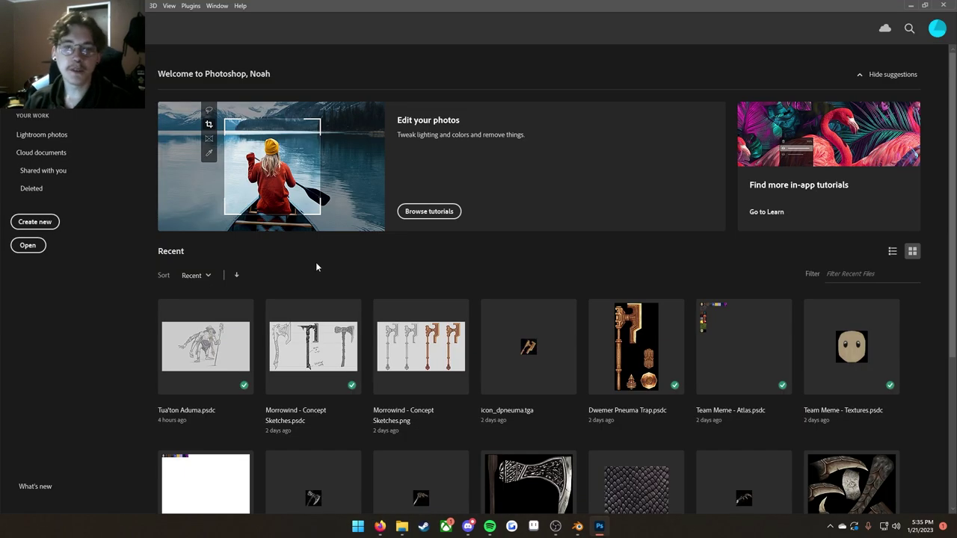
pyautogui.click(36, 222)
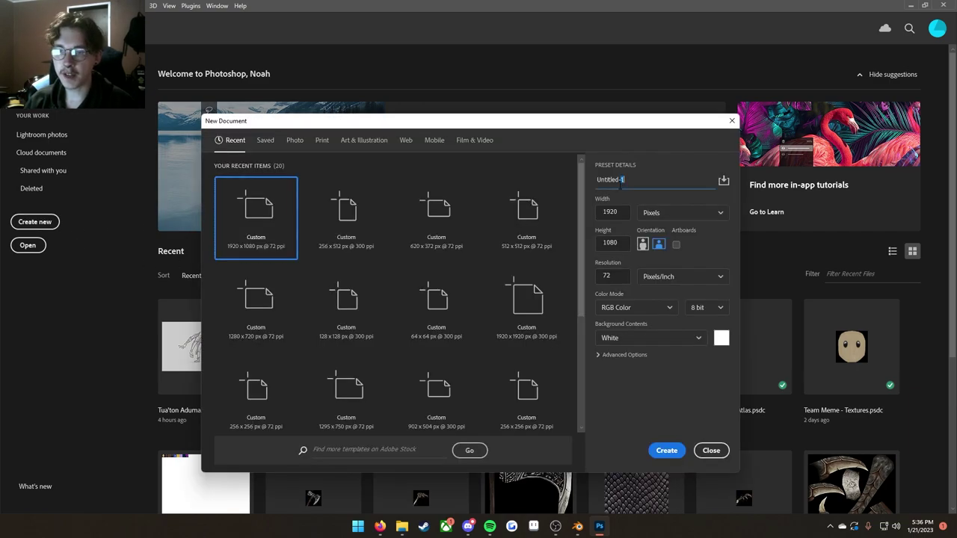
pyautogui.moveTo(620, 185); pyautogui.dragTo(596, 181)
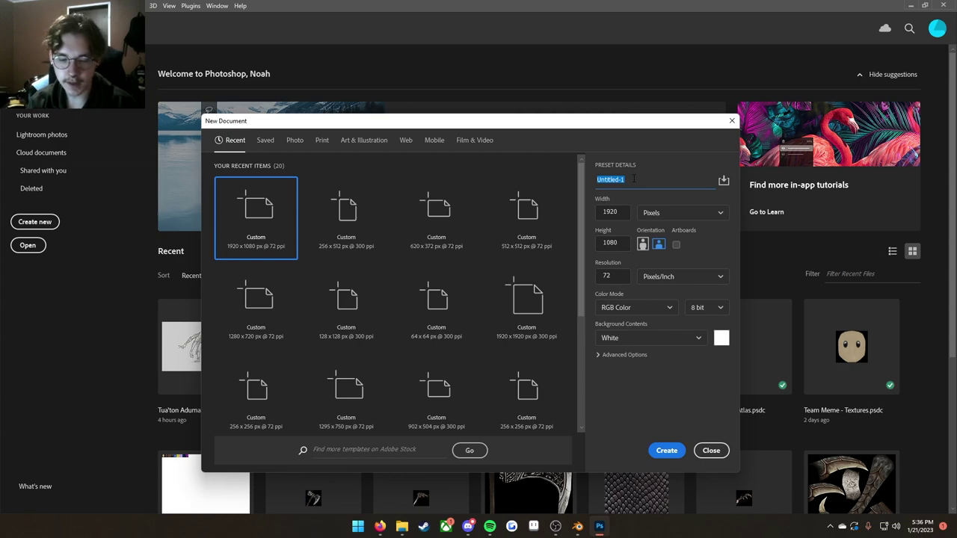
pyautogui.write('Stormkiss')
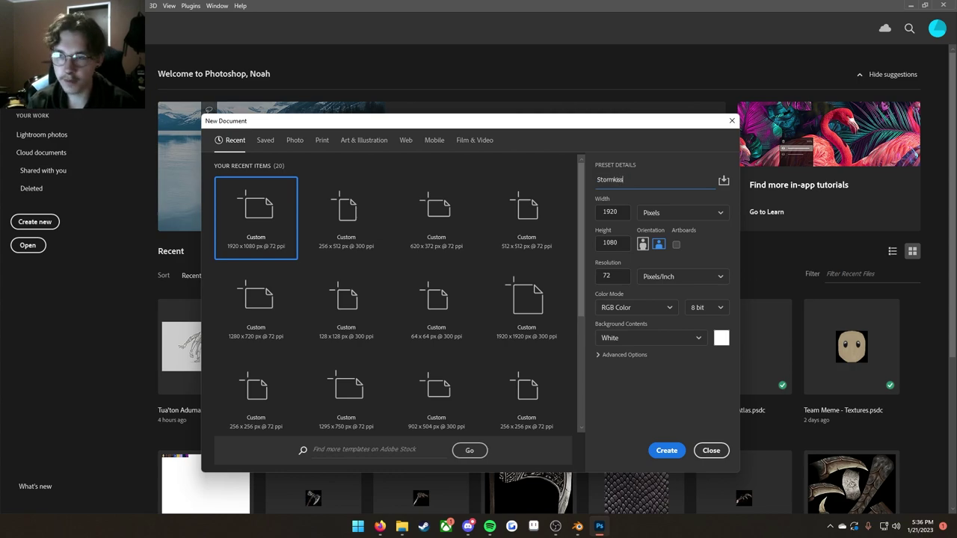
pyautogui.write(' Text')
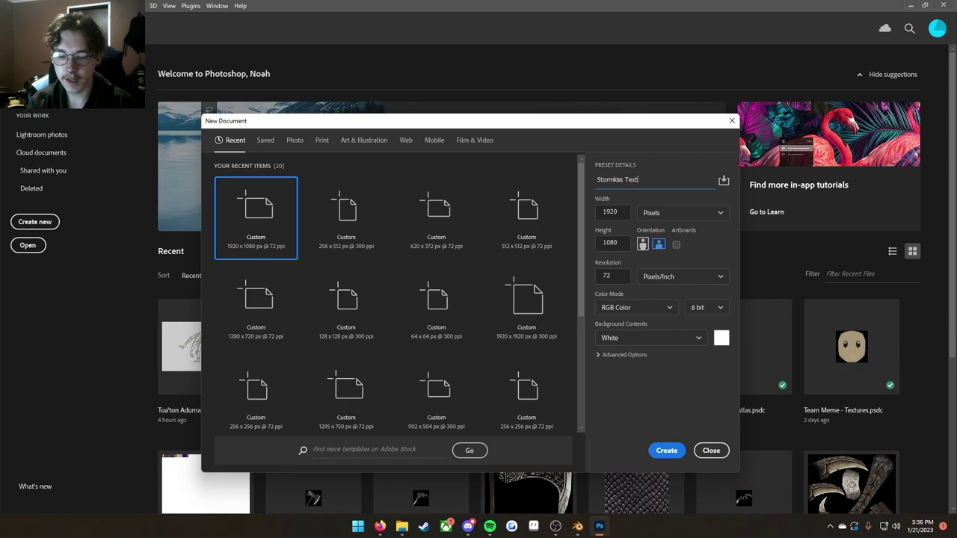
pyautogui.write('ures')
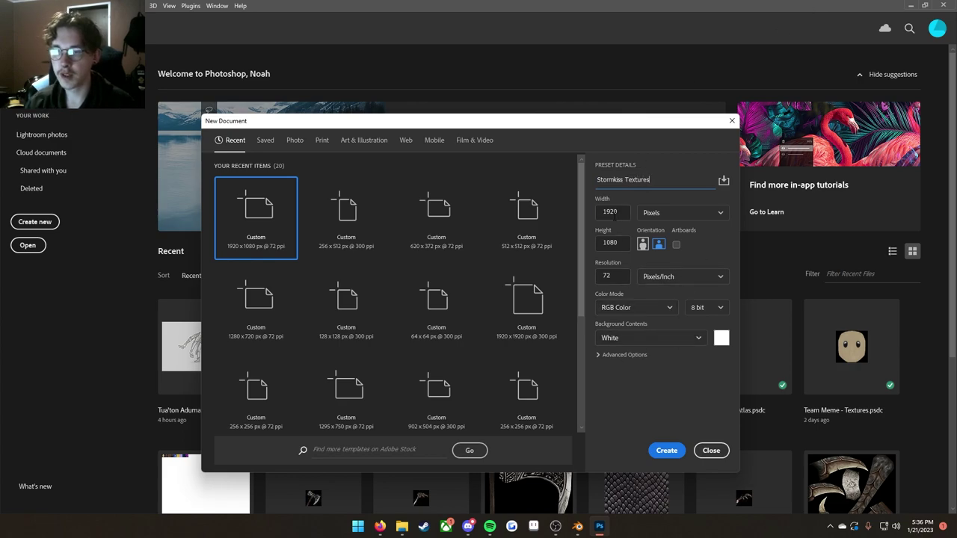
# Step: Set the document size to 256 pixels wide by 512 pixels high and create it
pyautogui.doubleClick(614, 214)
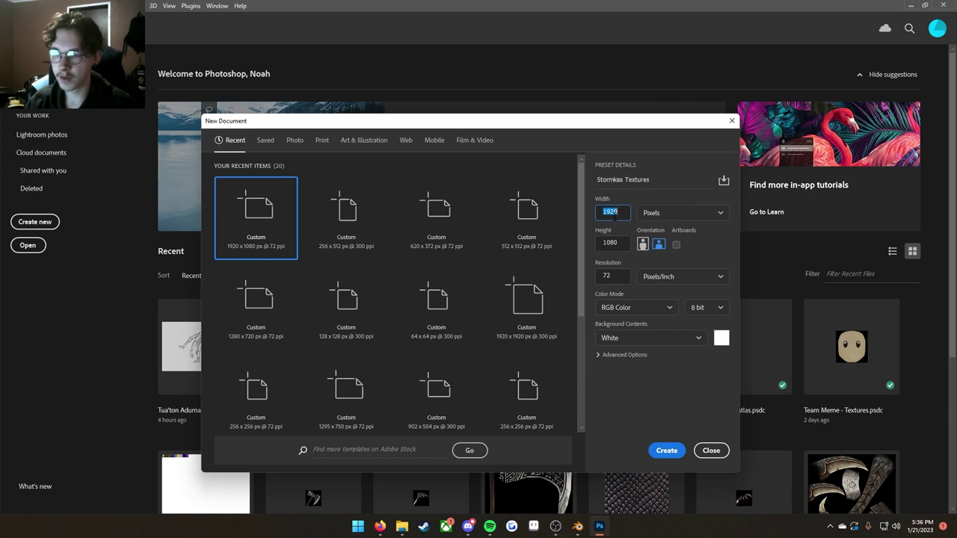
pyautogui.write('256')
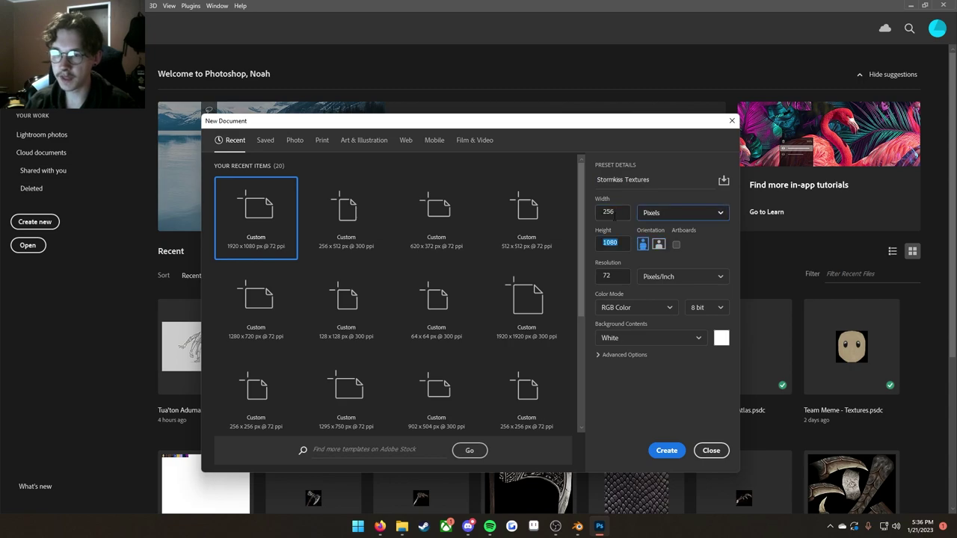
pyautogui.press('Tab')
pyautogui.write('51')
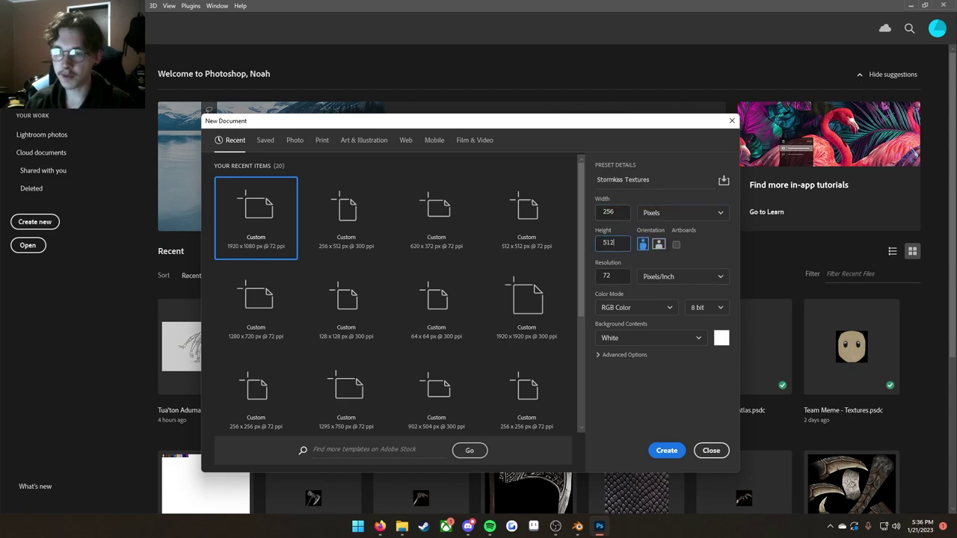
pyautogui.write('2')
pyautogui.click(666, 451)
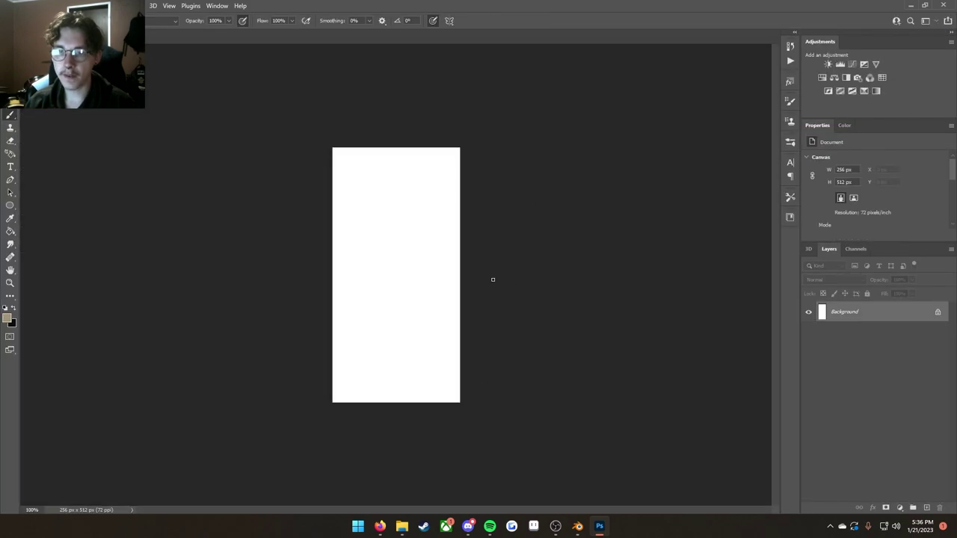
pyautogui.press('z')
pyautogui.moveTo(486, 279); pyautogui.dragTo(496, 280)
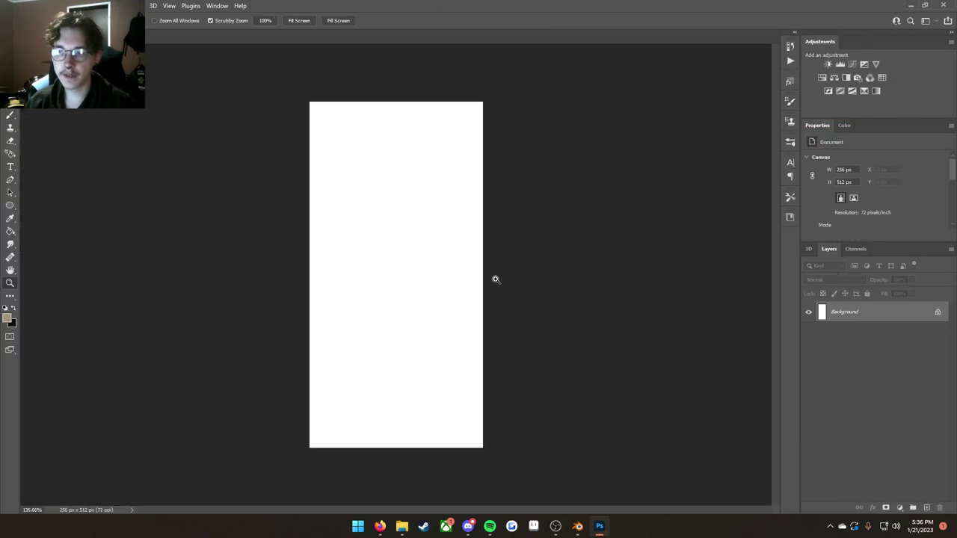
# Step: Reset the foreground and background colours to default black and white, and fill the background layer with black
pyautogui.click(6, 310)
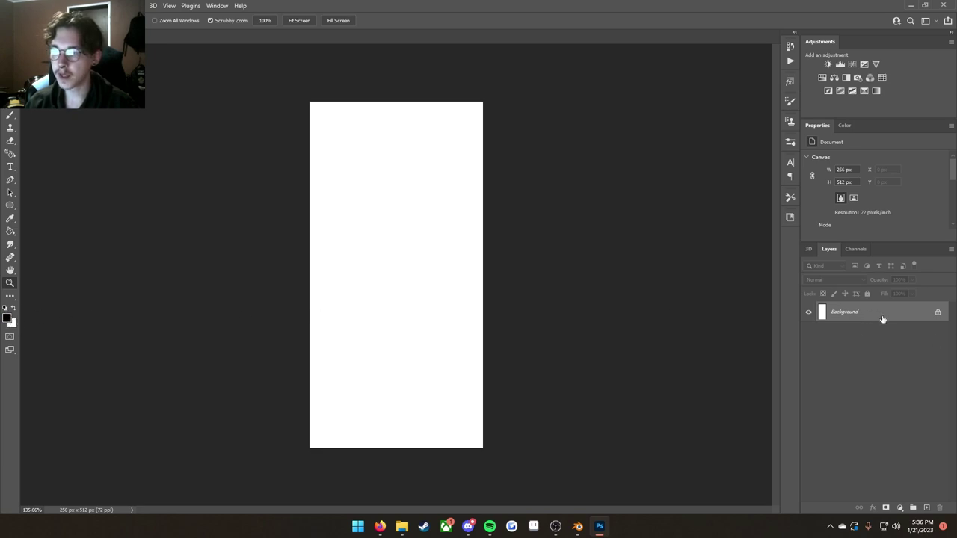
pyautogui.press('g')
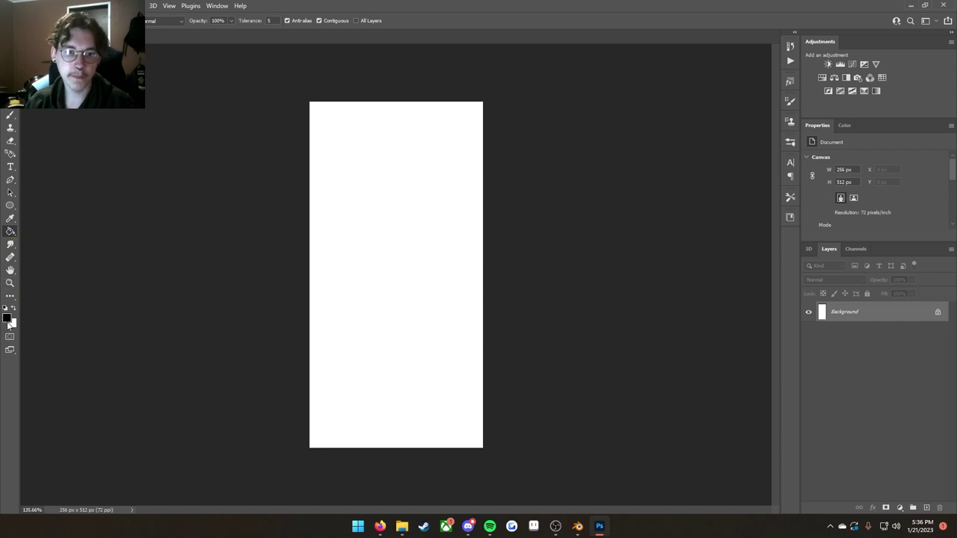
pyautogui.click(353, 286)
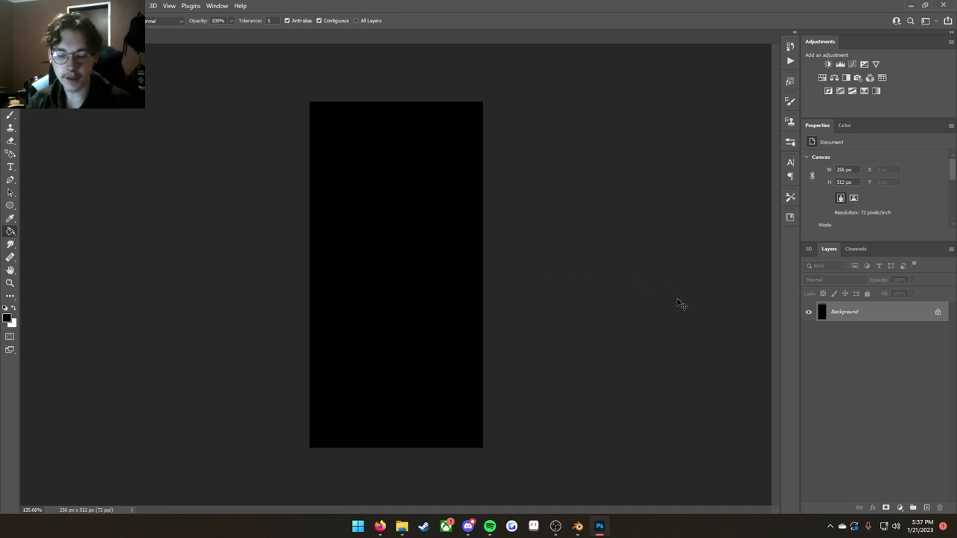
# Step: Create a new layer above the black background, keeping the default layer settings
pyautogui.hotkey('ctrl', 'shift', 'n')
pyautogui.press('Return')
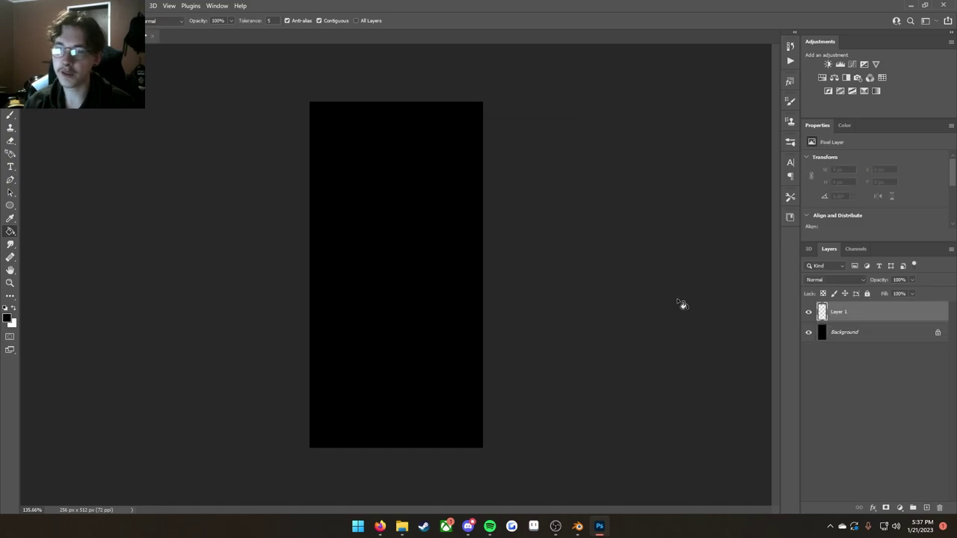
pyautogui.click(951, 250)
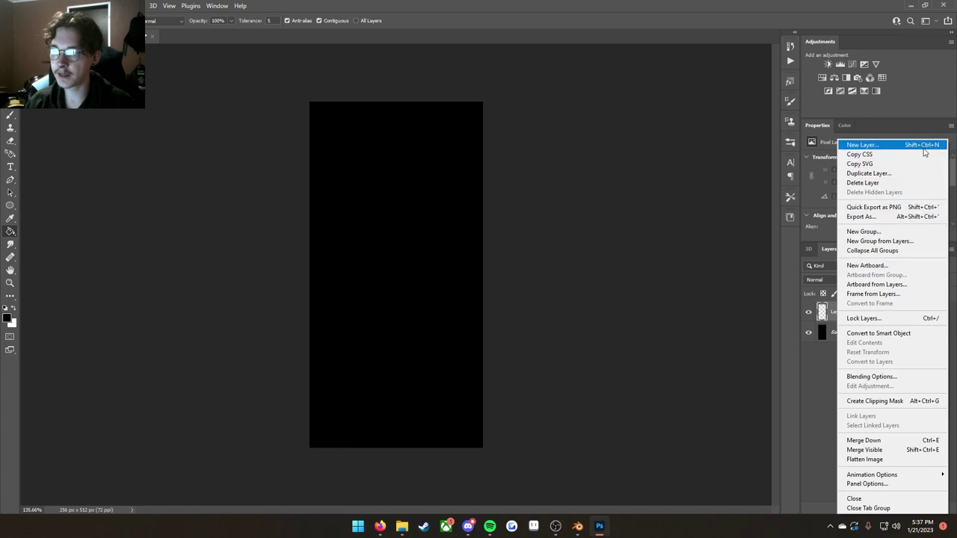
pyautogui.click(813, 377)
# Step: Fill the new layer with the dark grey 5d5d5d and lock the layer completely
pyautogui.press('i')
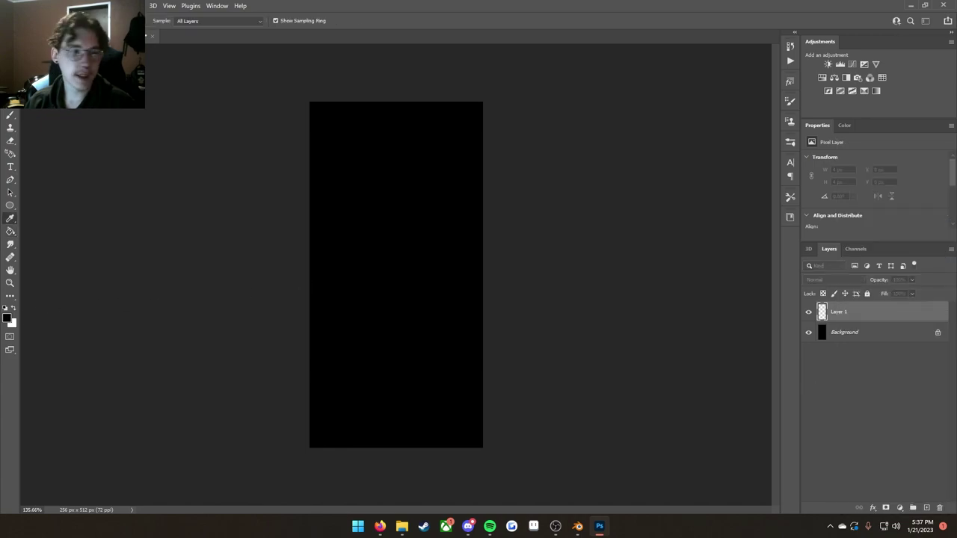
pyautogui.moveTo(421, 365); pyautogui.dragTo(463, 250)
pyautogui.moveTo(382, 369)
pyautogui.mouseDown()
pyautogui.moveTo(352, 362)
pyautogui.moveTo(346, 350)
pyautogui.mouseUp()
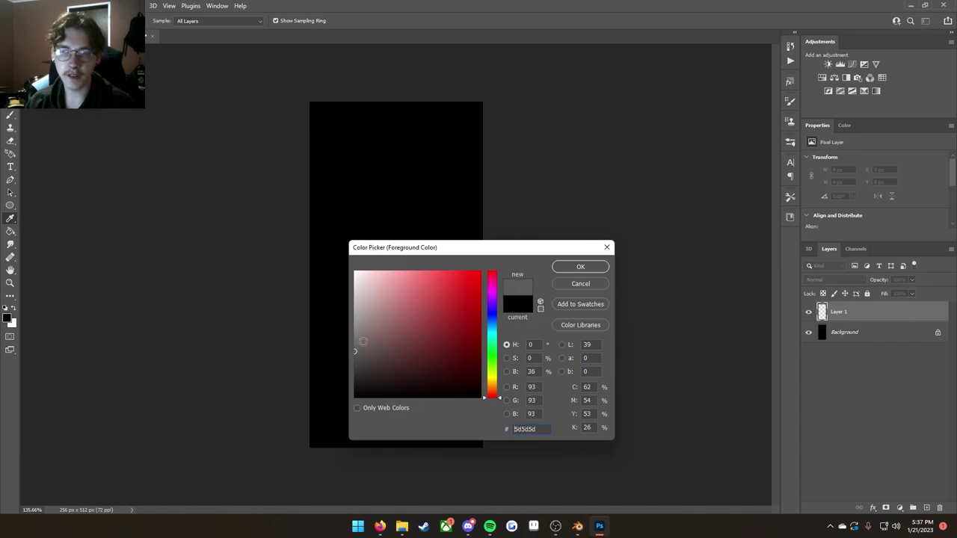
pyautogui.click(580, 267)
pyautogui.hotkey('alt', 'BackSpace')
pyautogui.press('g')
pyautogui.click(867, 293)
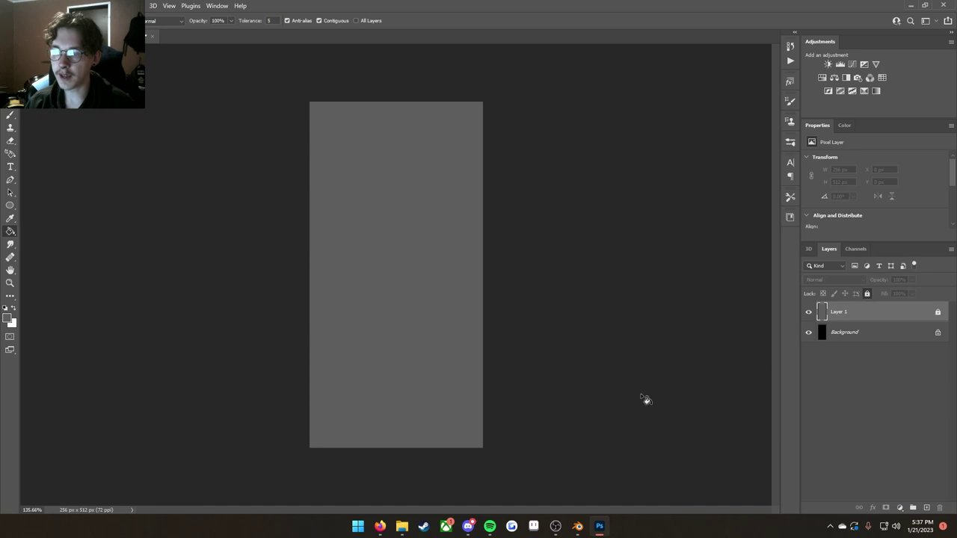
# Step: Switch to the File Explorer window and open the Blender folder on the DATA (D:) drive
pyautogui.moveTo(401, 526)
pyautogui.click(432, 469)
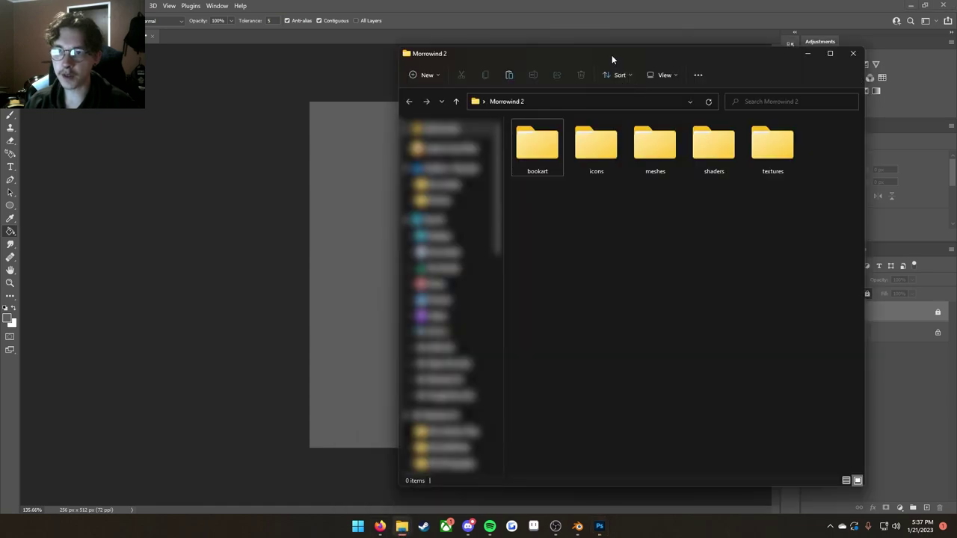
pyautogui.scroll(-2, 449, 439)
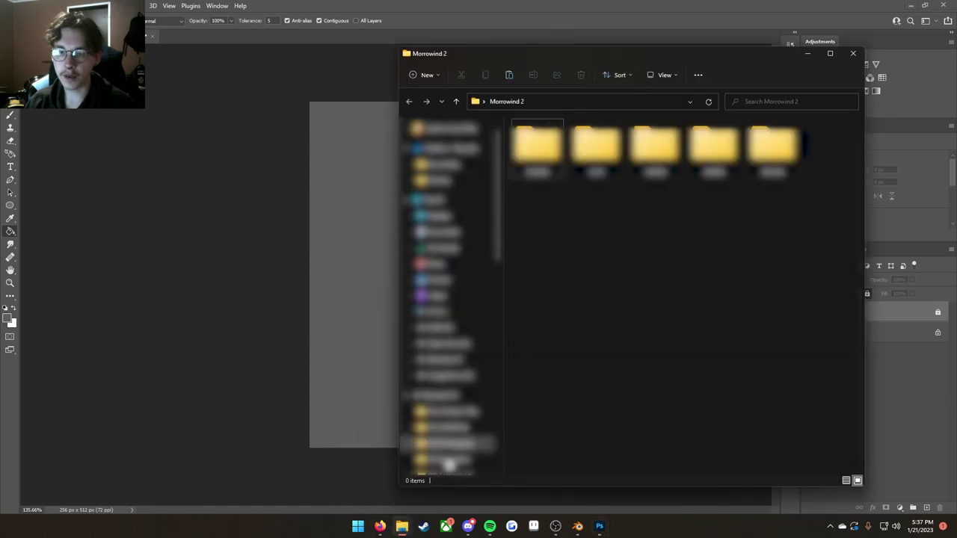
pyautogui.scroll(-1, 448, 439)
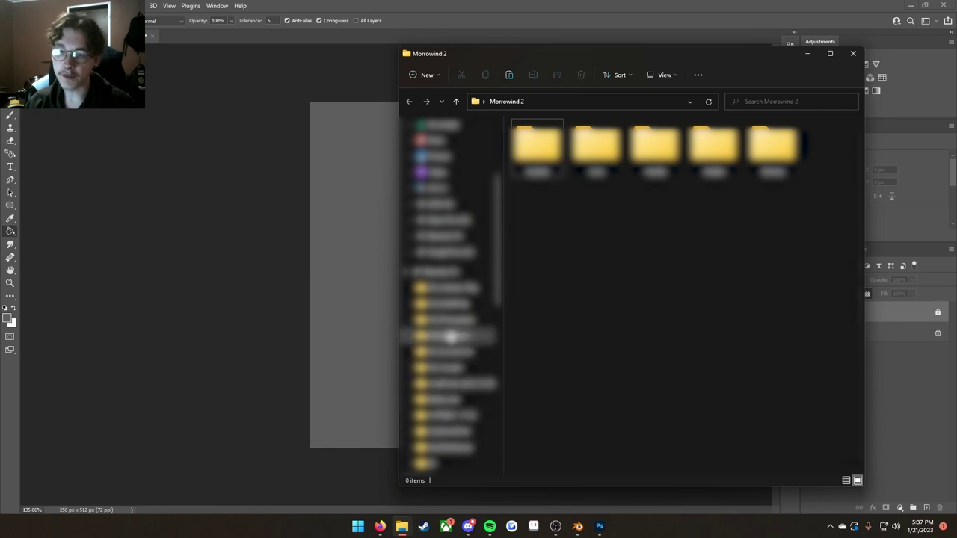
pyautogui.scroll(-2, 448, 344)
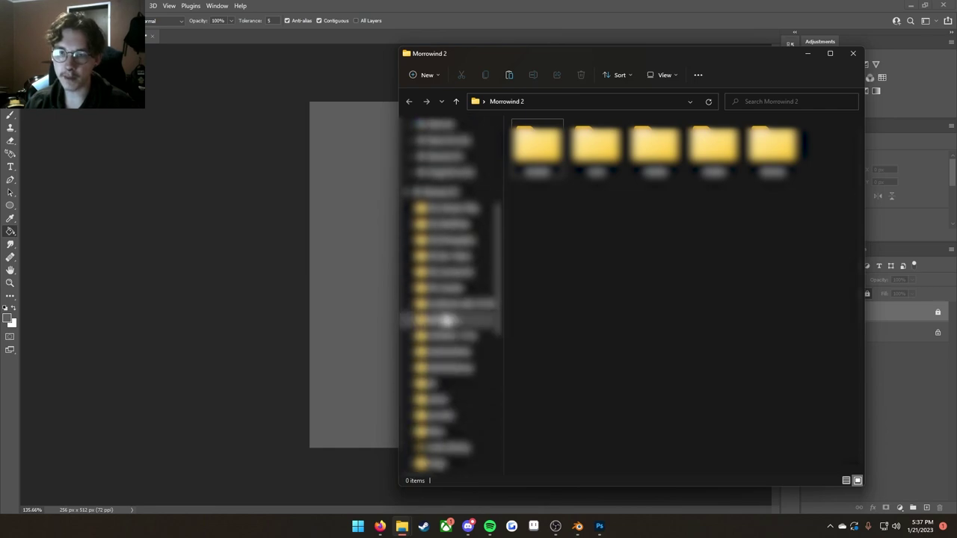
pyautogui.click(446, 157)
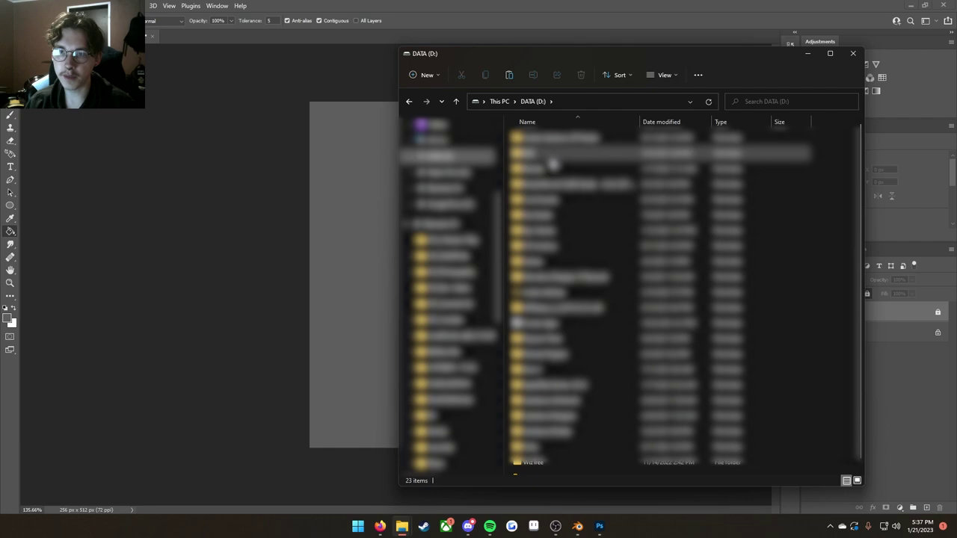
pyautogui.click(553, 169)
pyautogui.doubleClick(553, 169)
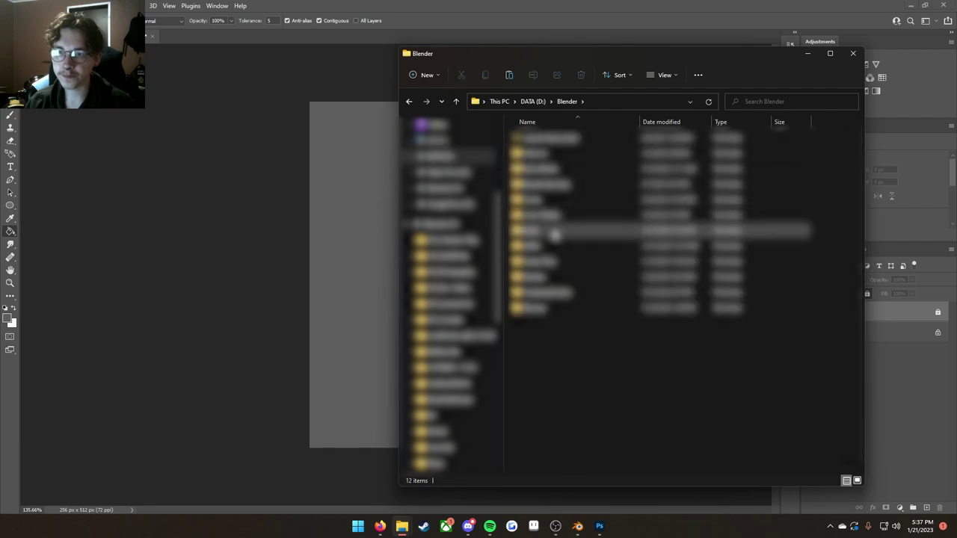
# Step: Place the w_stormkiss wireframe image from Project Files, Morrowind Mods, Unique Weapons into the canvas document
pyautogui.doubleClick(551, 261)
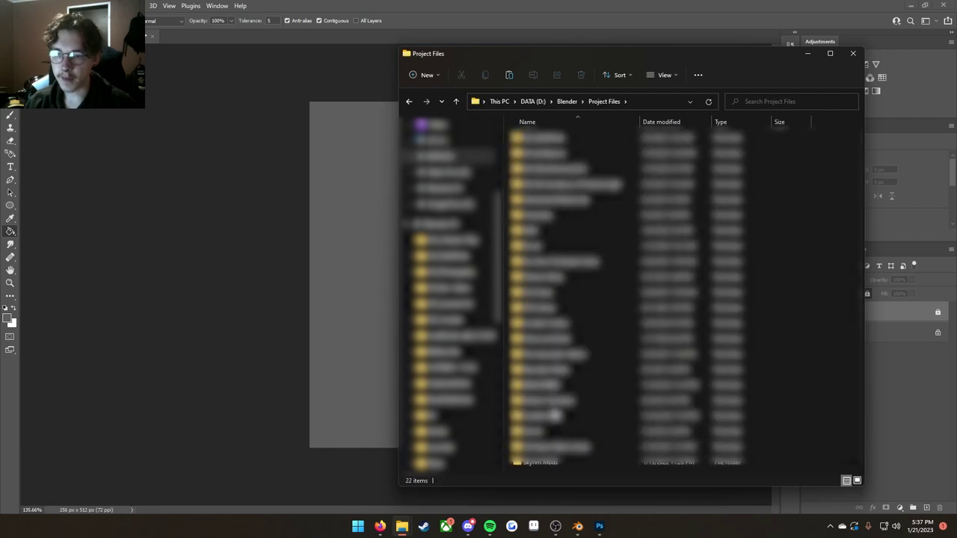
pyautogui.doubleClick(559, 343)
pyautogui.doubleClick(551, 200)
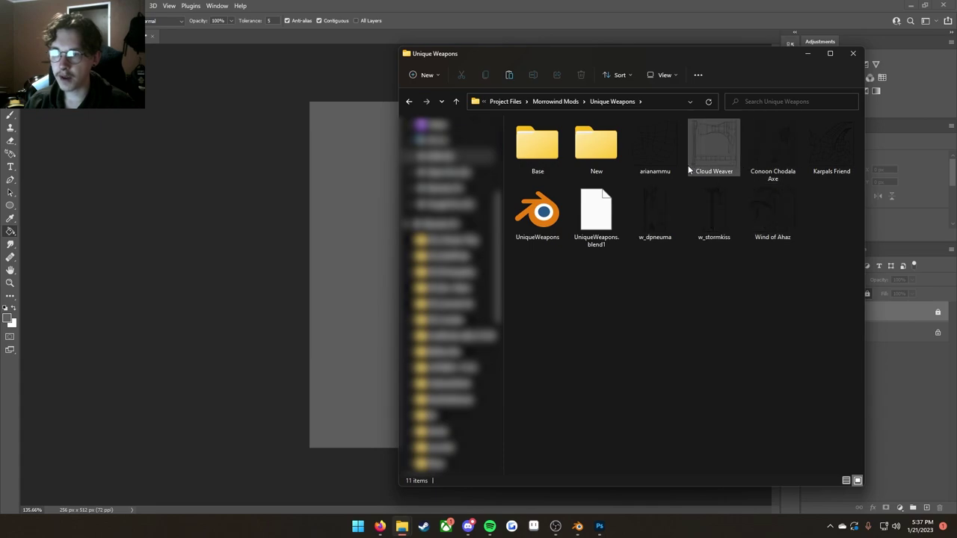
pyautogui.moveTo(708, 209); pyautogui.dragTo(362, 235)
pyautogui.press('Return')
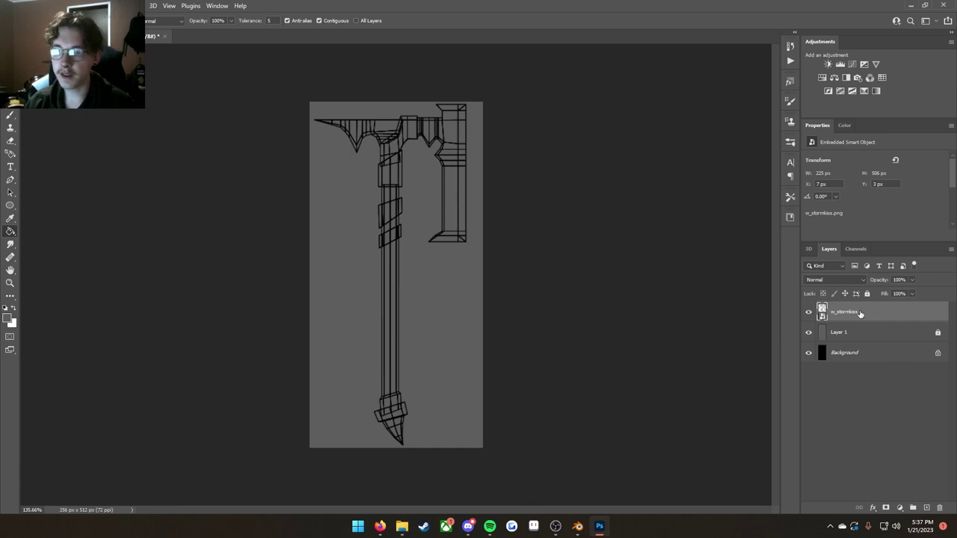
# Step: Set the w_stormkiss wireframe layer's opacity to 45% and lock the layer
pyautogui.click(900, 280)
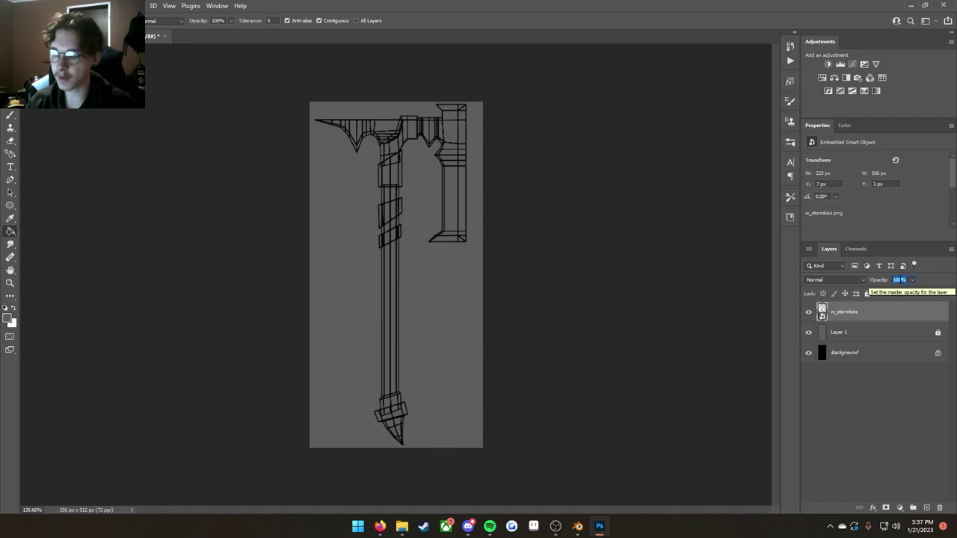
pyautogui.write('45')
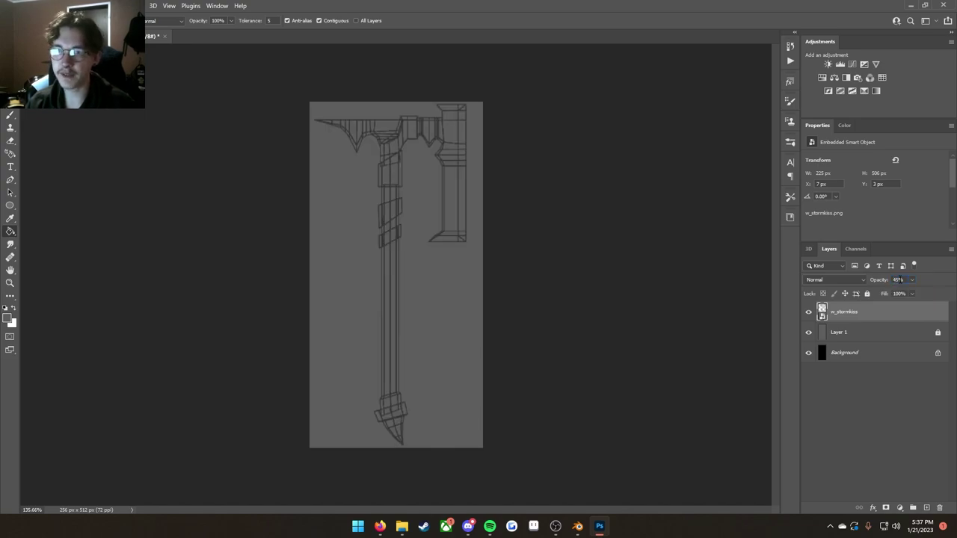
pyautogui.click(868, 293)
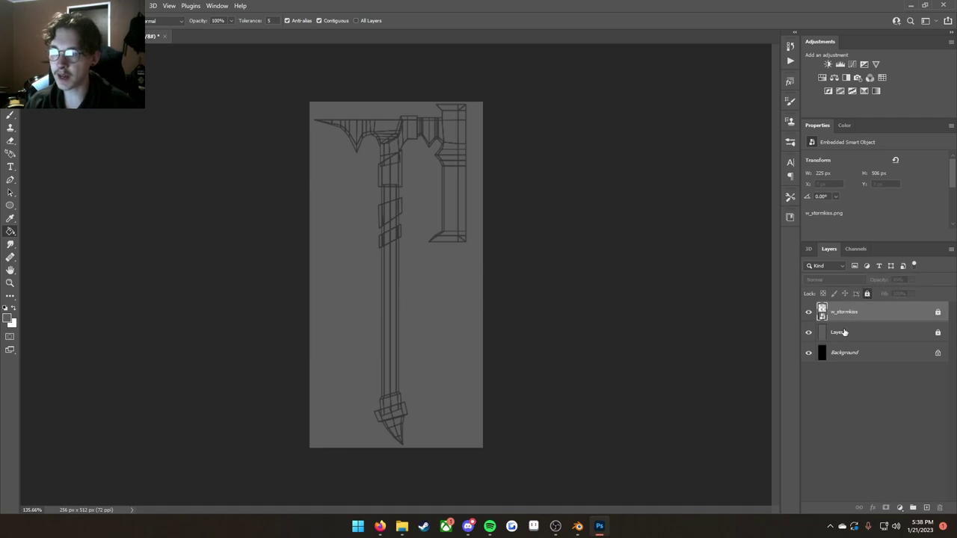
# Step: Add a new empty layer between the grey Layer 1 and the w_stormkiss wireframe, leaving the wireframe layer selected
pyautogui.click(844, 332)
pyautogui.hotkey('ctrl', 'shift', 'n')
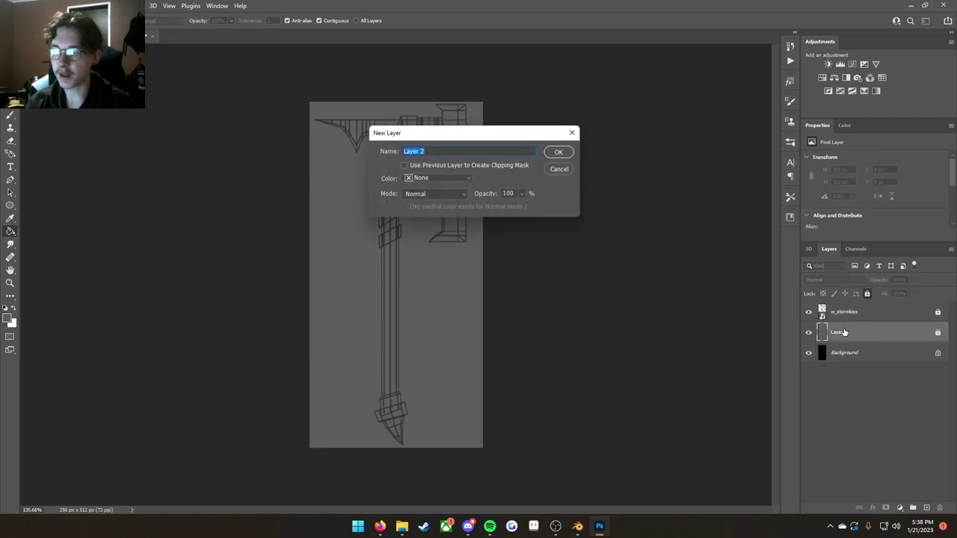
pyautogui.press('Return')
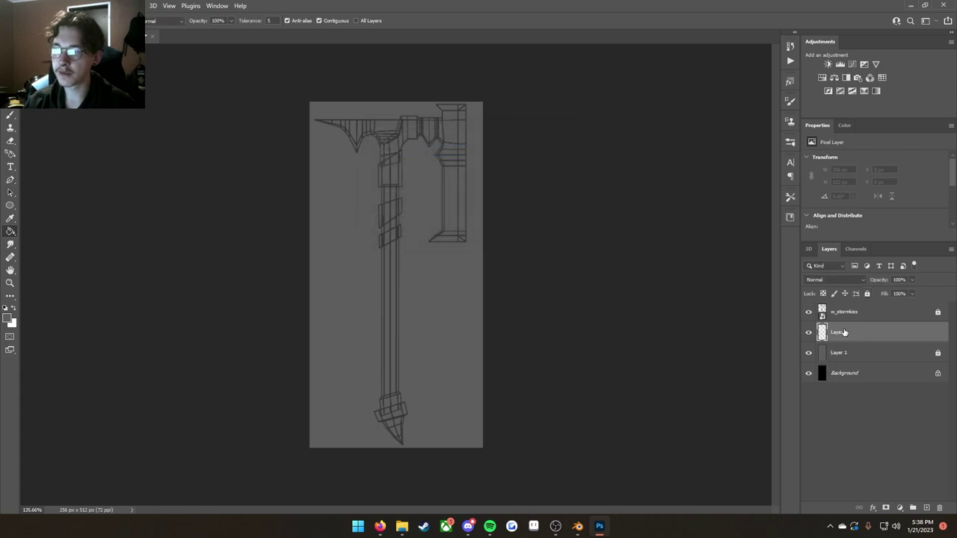
pyautogui.click(886, 355)
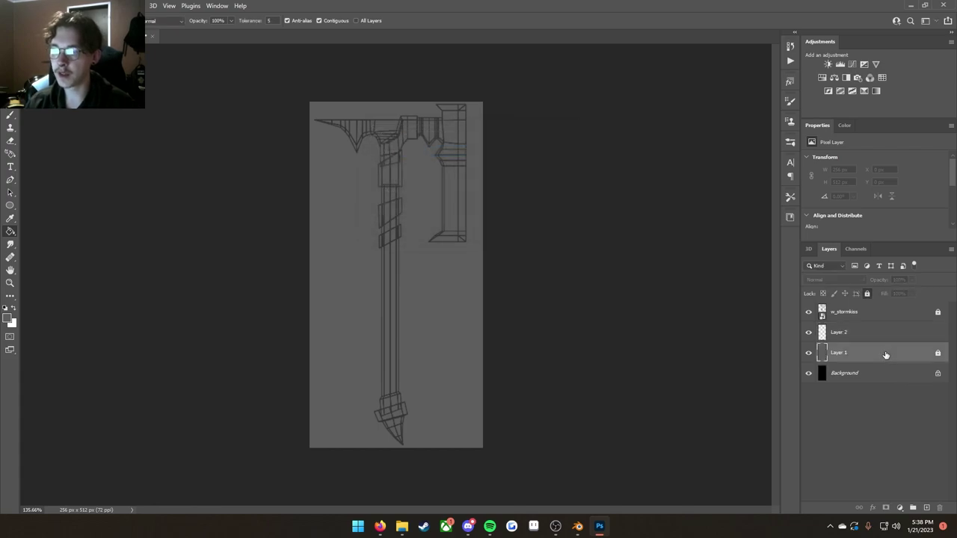
pyautogui.click(864, 311)
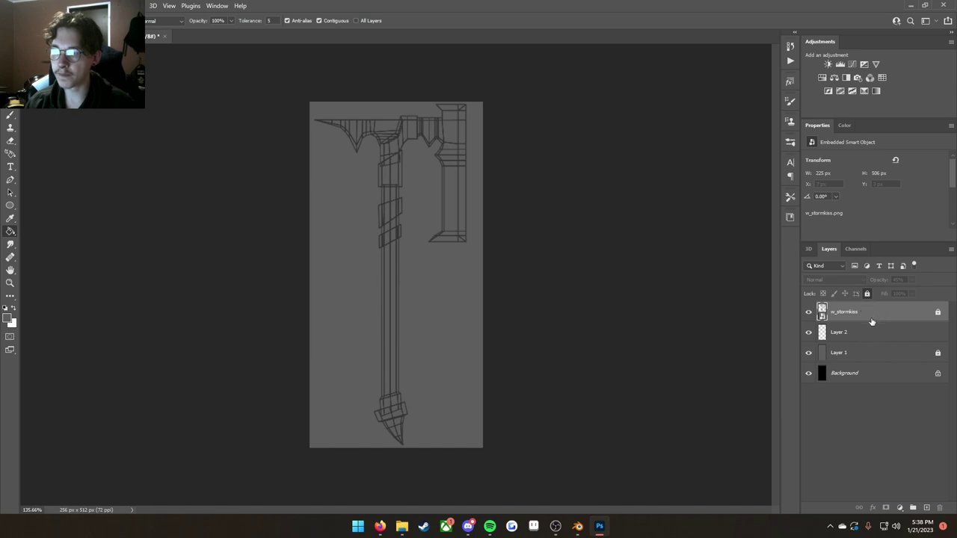
# Step: Open the recent file Morrowind - Concept Sketches.psdc and select its Stormkiss 2 layer
pyautogui.press('z')
pyautogui.moveTo(423, 258)
pyautogui.mouseDown()
pyautogui.moveTo(446, 258)
pyautogui.moveTo(438, 264)
pyautogui.mouseUp()
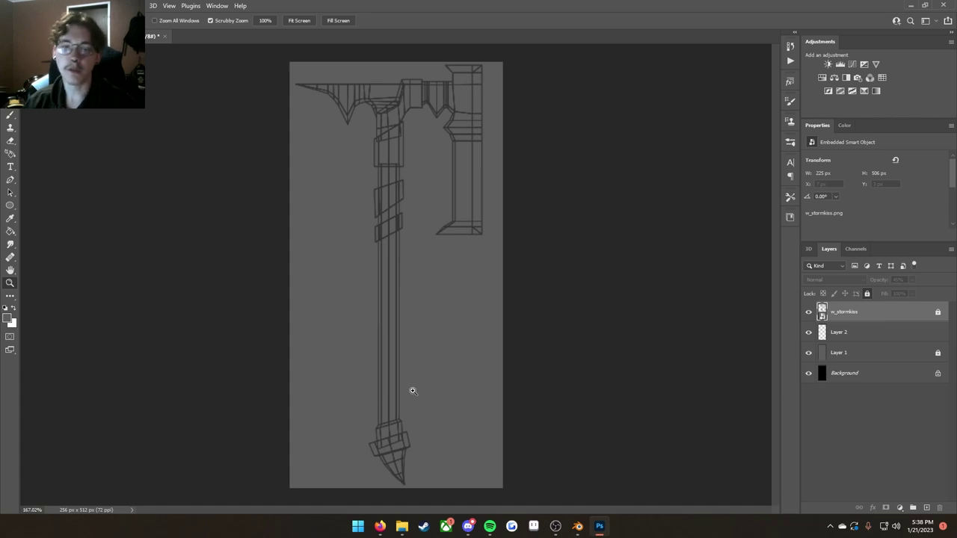
pyautogui.click(26, 5)
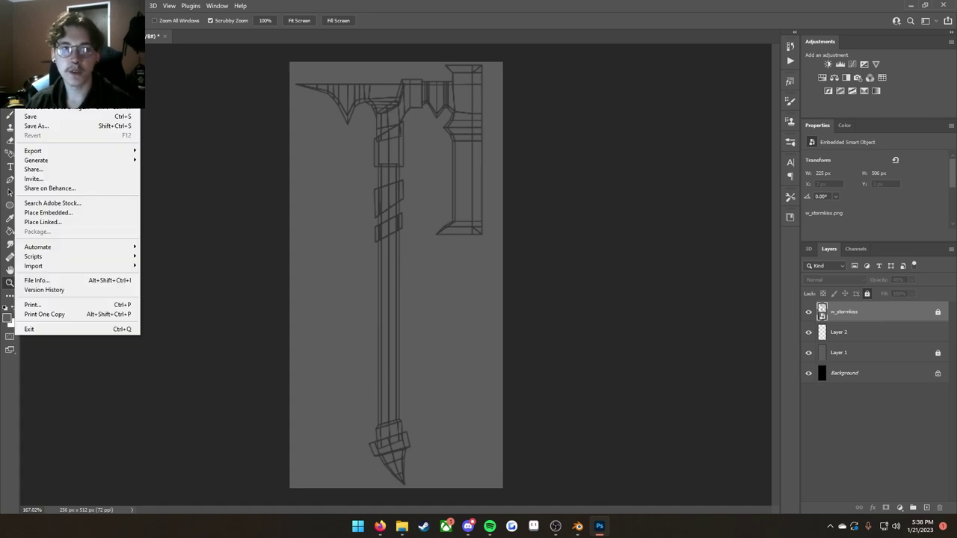
pyautogui.moveTo(75, 63)
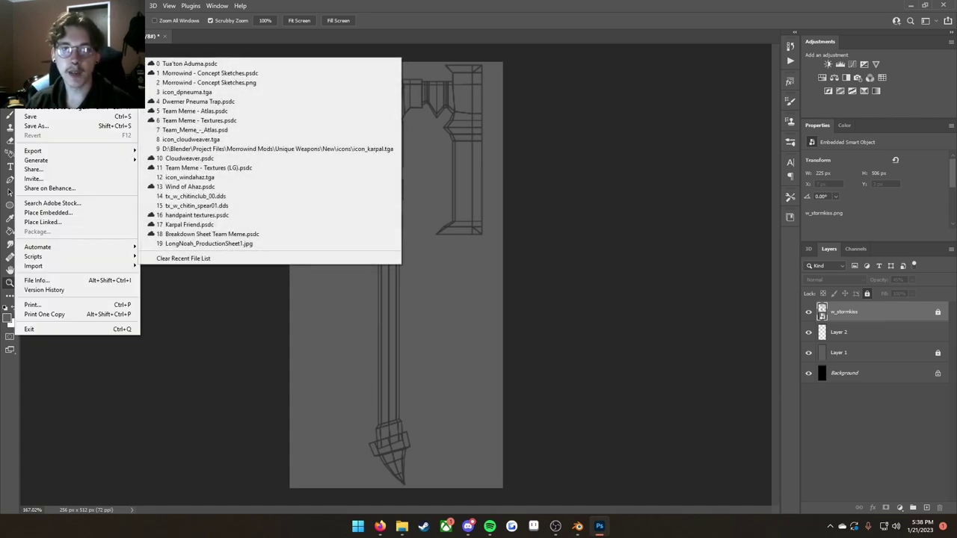
pyautogui.click(211, 73)
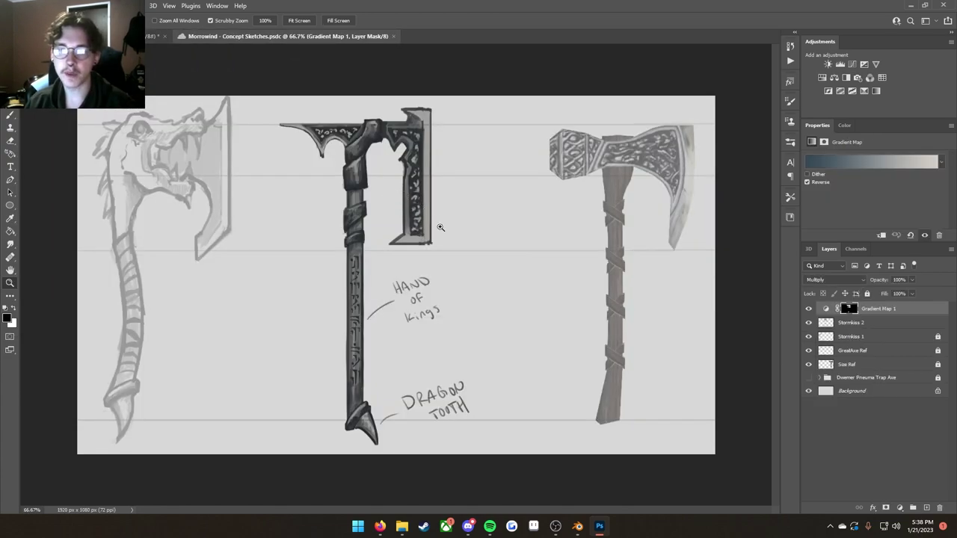
pyautogui.click(840, 323)
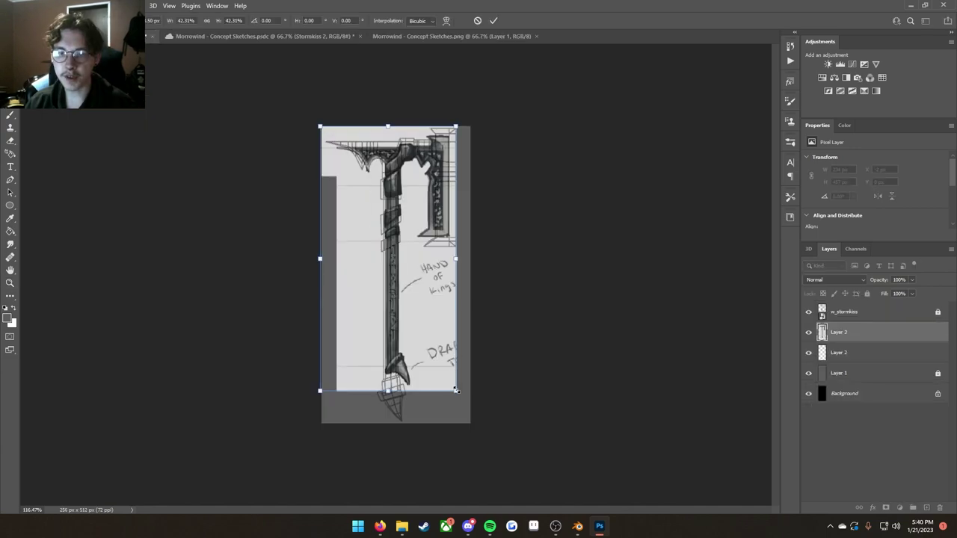
# Step: Scale the pasted axe sketch to 48.82% and nudge it into alignment with the wireframe underlying the texture
pyautogui.moveTo(455, 390); pyautogui.dragTo(478, 429)
pyautogui.moveTo(452, 368); pyautogui.dragTo(446, 361)
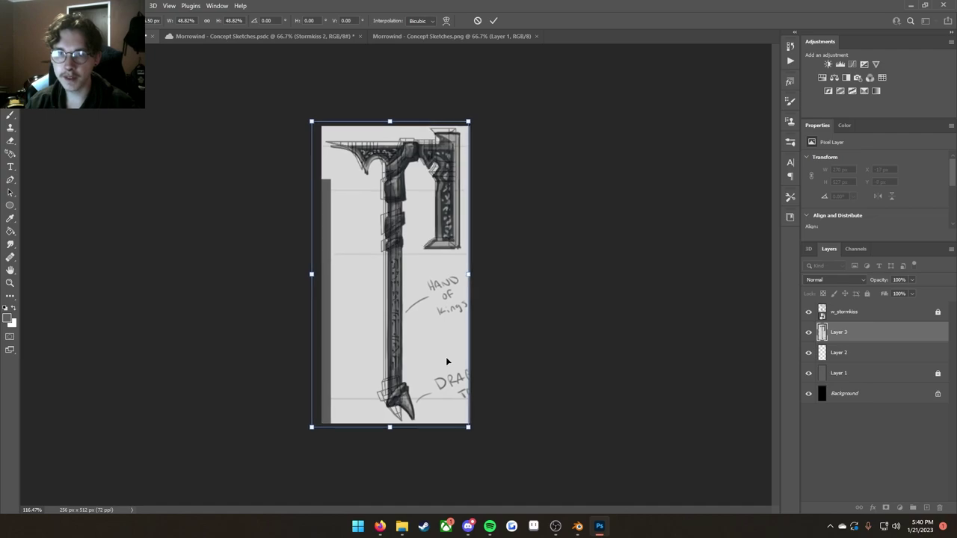
pyautogui.press('Left')
pyautogui.press('Left')
pyautogui.press('Left')
pyautogui.press('Left')
pyautogui.press('Up')
pyautogui.press('Up')
pyautogui.press('Up')
pyautogui.press('Up')
pyautogui.press('Left')
pyautogui.press('Left')
pyautogui.press('Left')
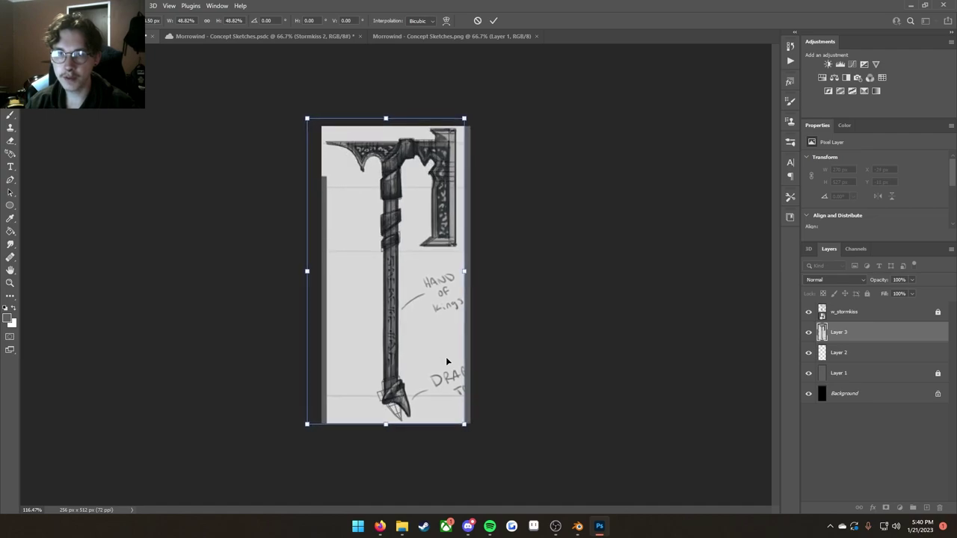
pyautogui.press('Up')
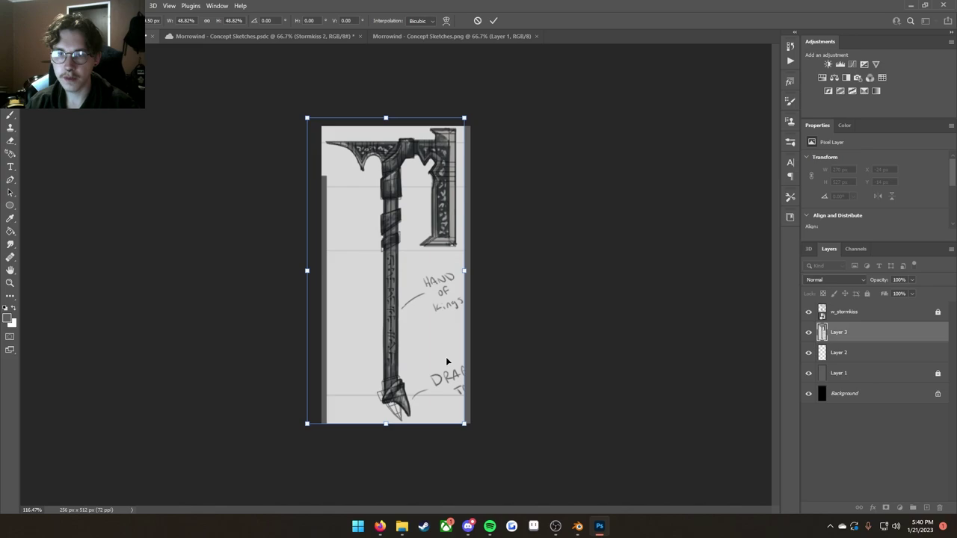
pyautogui.press('Right')
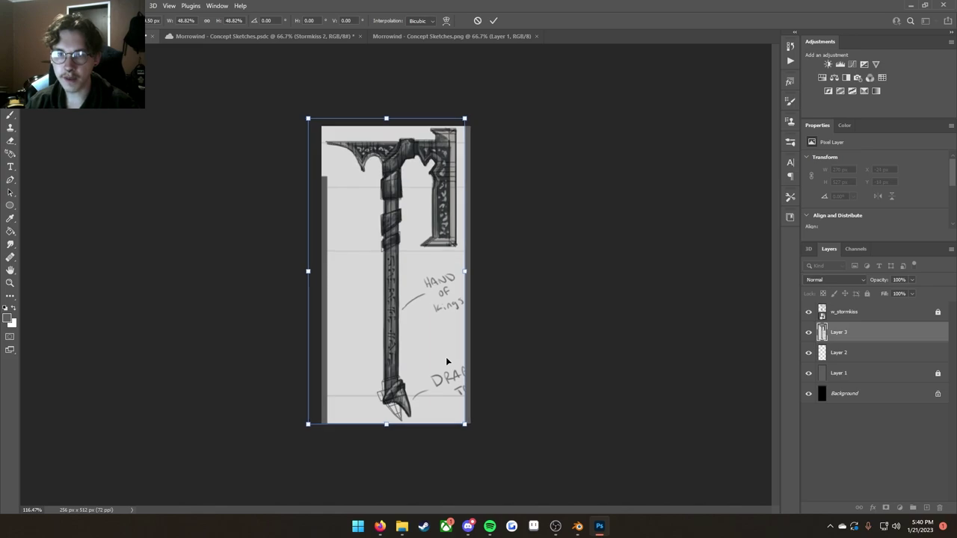
pyautogui.press('Return')
# Step: Inspect closely how the axe sketch fits the wireframe around the axe head and upper handle
pyautogui.press('z')
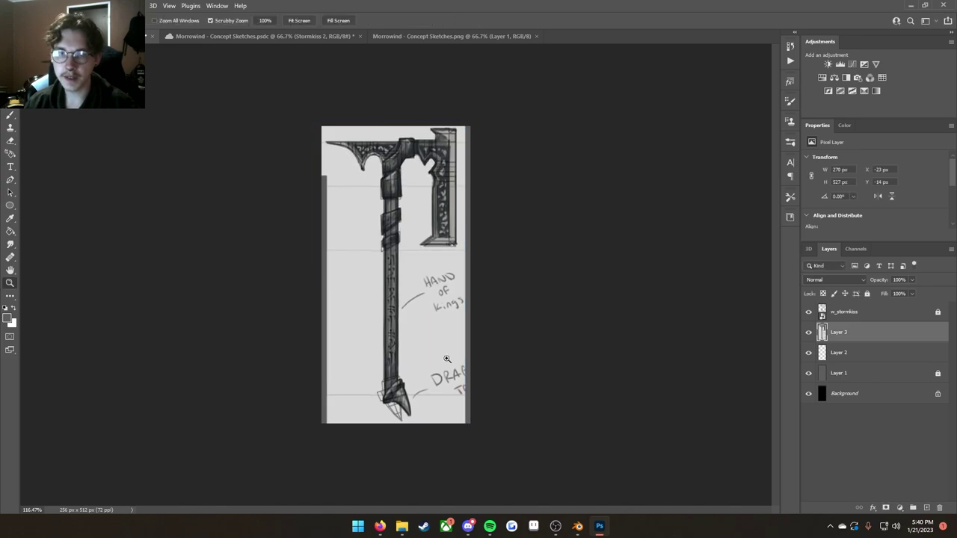
pyautogui.moveTo(400, 333); pyautogui.dragTo(428, 339)
pyautogui.press('space')
pyautogui.moveTo(384, 216); pyautogui.dragTo(362, 454)
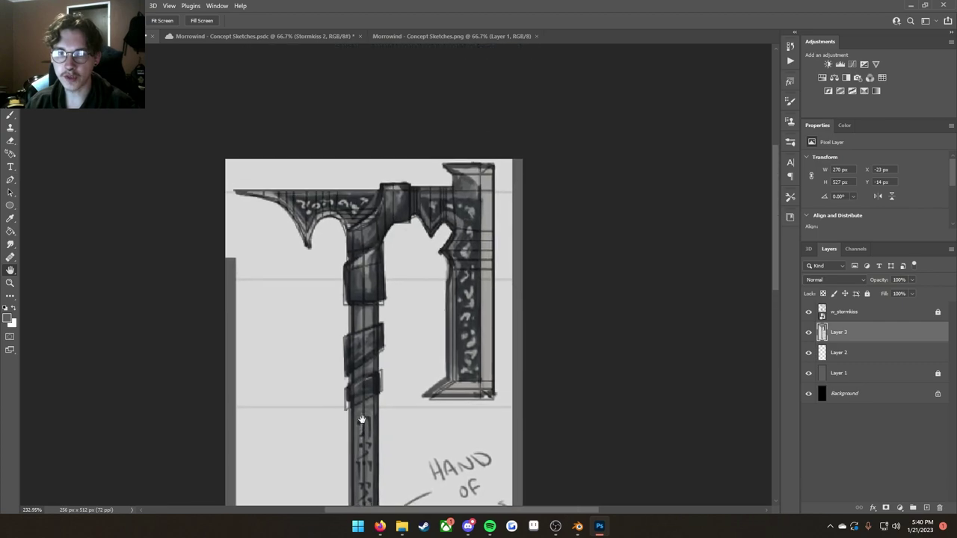
# Step: Enlarge the axe sketch on Layer 3 slightly to 273 × 534 px so it fits the wireframe
pyautogui.press('z')
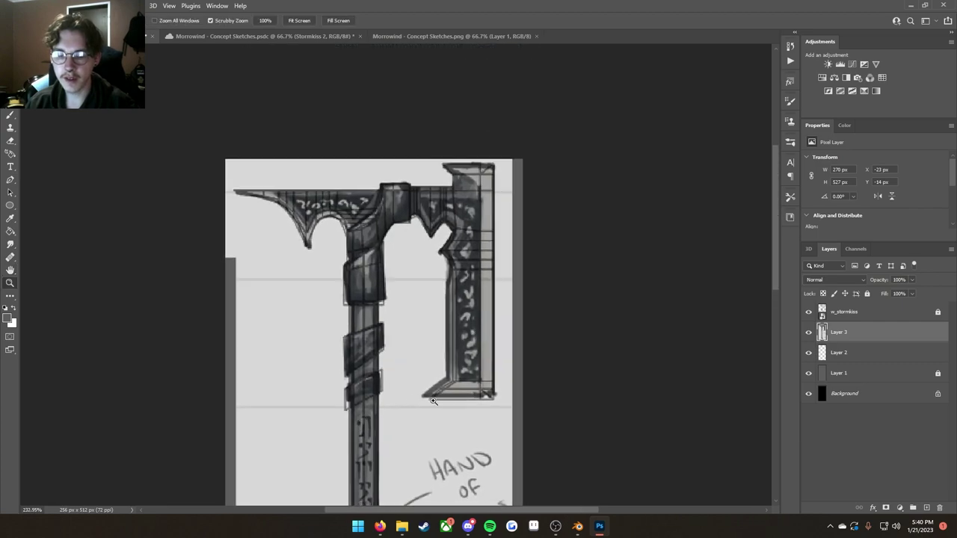
pyautogui.scroll(-5, 433, 401)
pyautogui.hotkey('ctrl', 't')
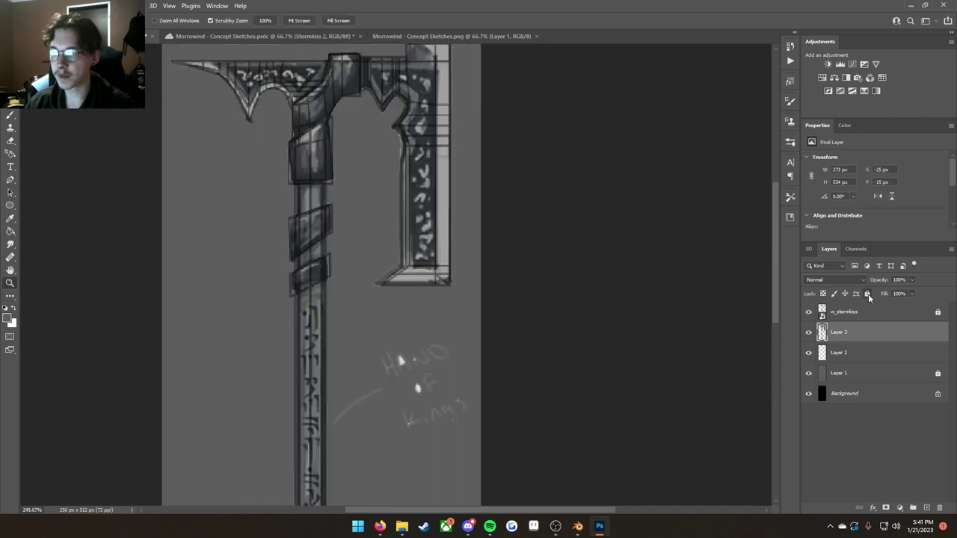
# Step: Lock the axe sketch's layer and rename it Base layer
pyautogui.click(868, 294)
pyautogui.doubleClick(842, 334)
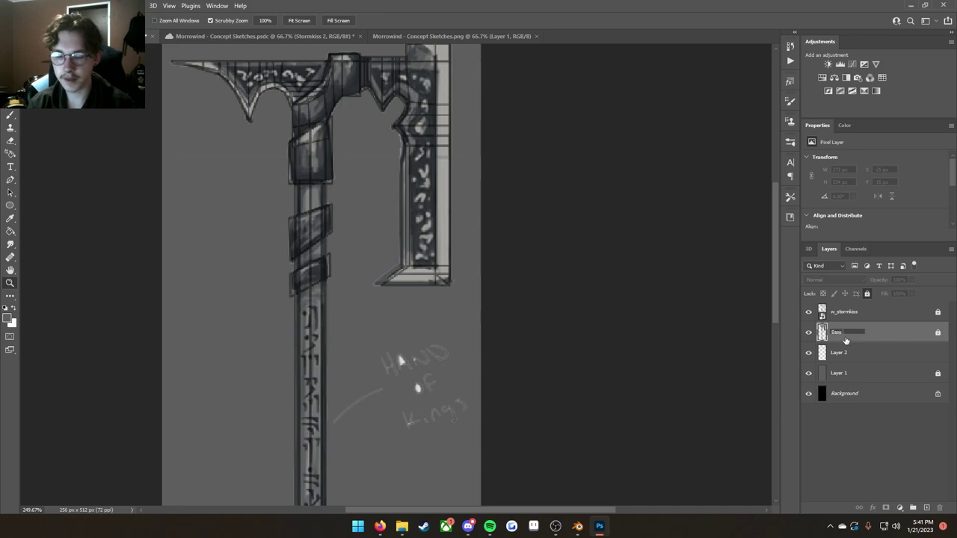
pyautogui.press('Return')
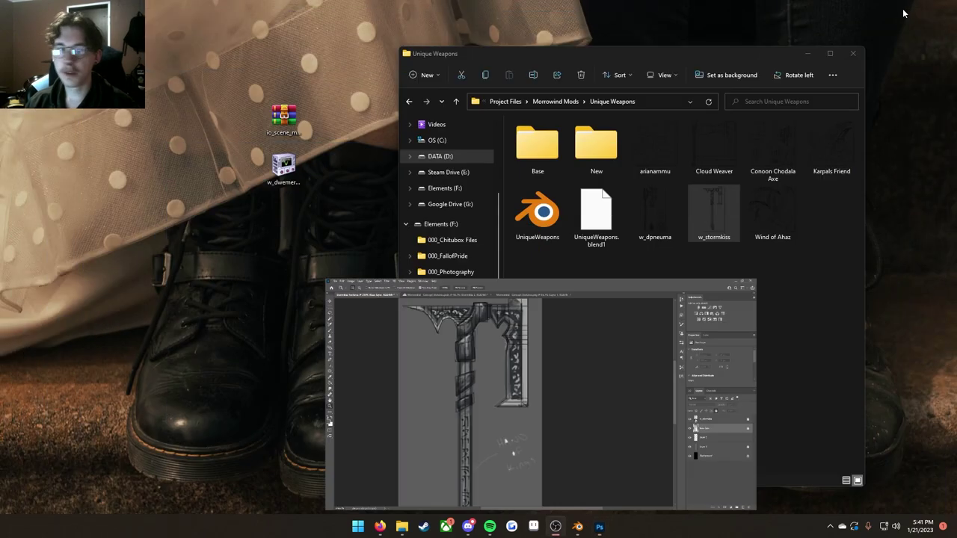
# Step: Switch to the desktop, open the textures folder in Morrowind 2 and look through its armour textures
pyautogui.click(911, 5)
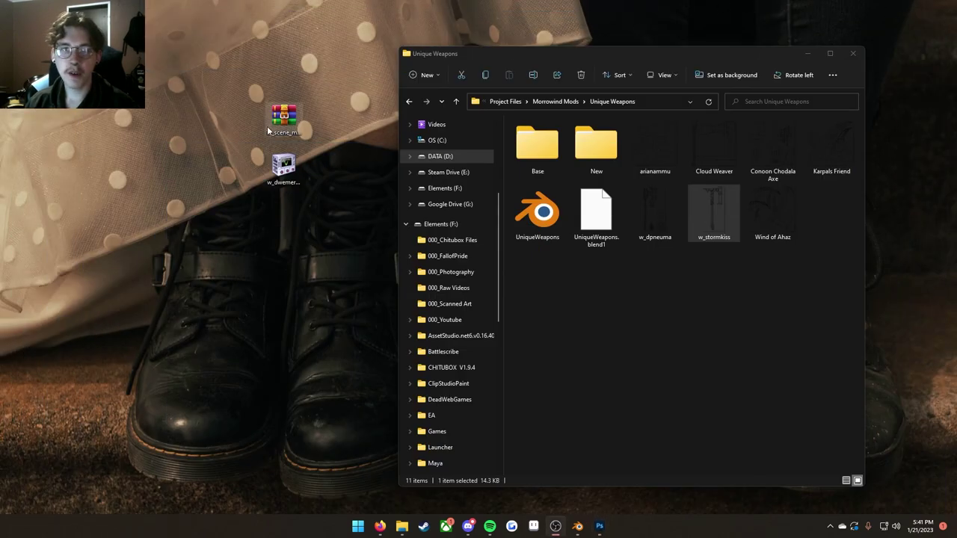
pyautogui.click(808, 53)
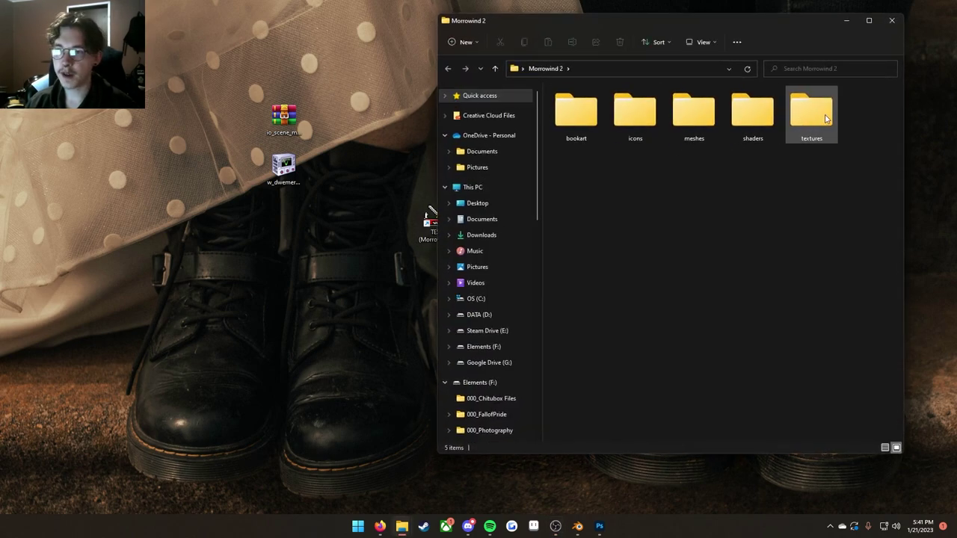
pyautogui.doubleClick(826, 117)
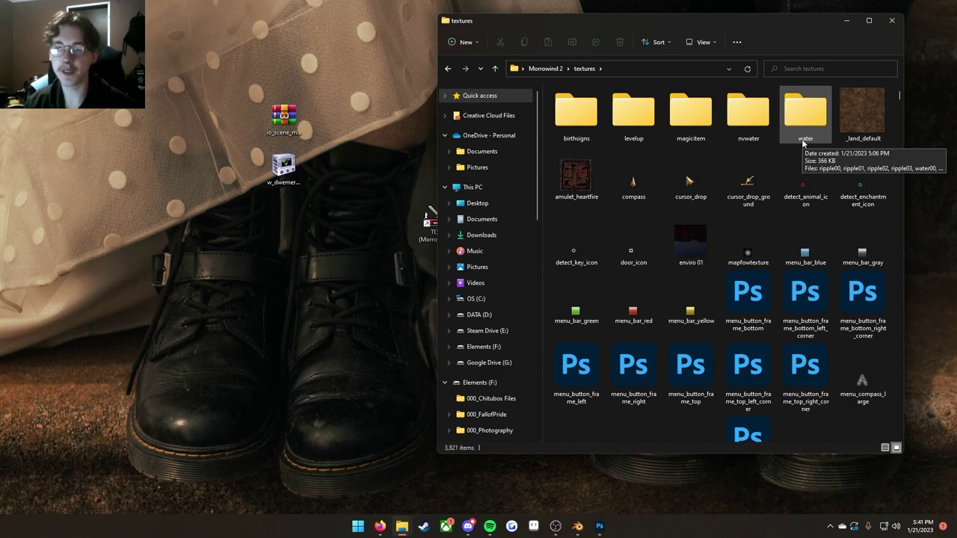
pyautogui.scroll(-20, 677, 189)
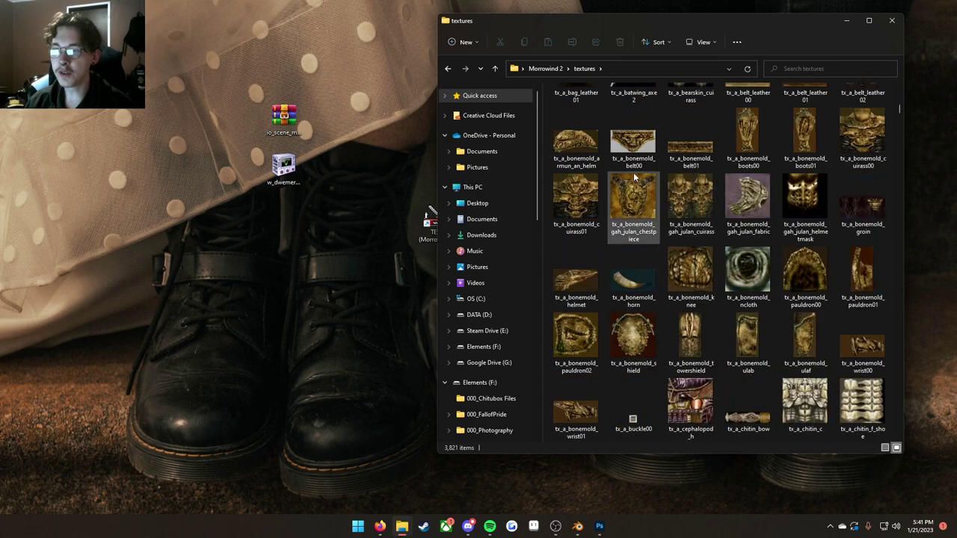
pyautogui.scroll(-15, 722, 247)
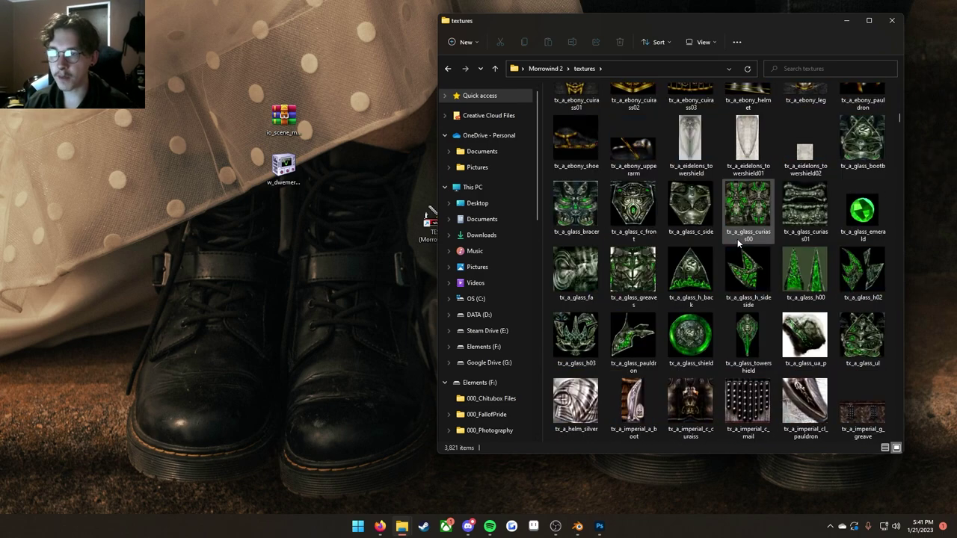
pyautogui.scroll(8, 732, 242)
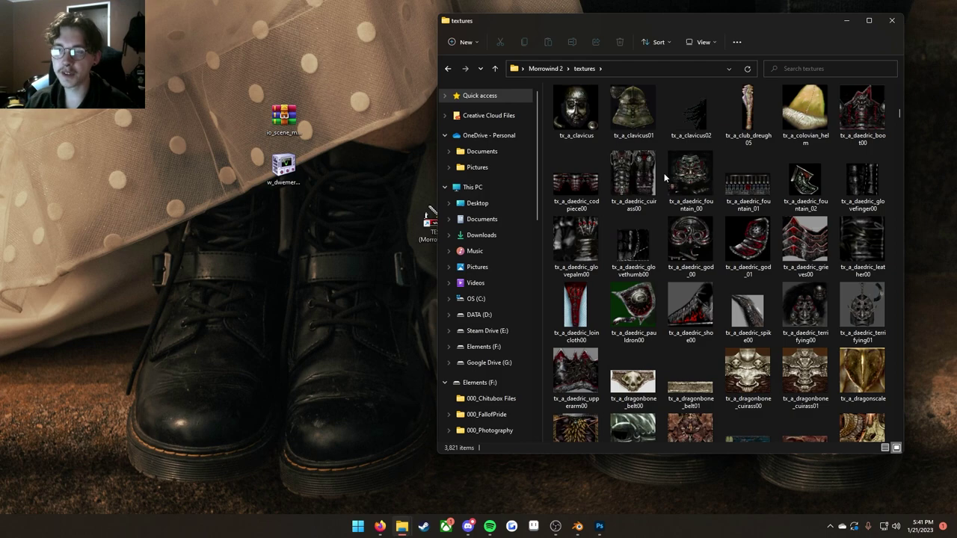
pyautogui.scroll(10, 718, 187)
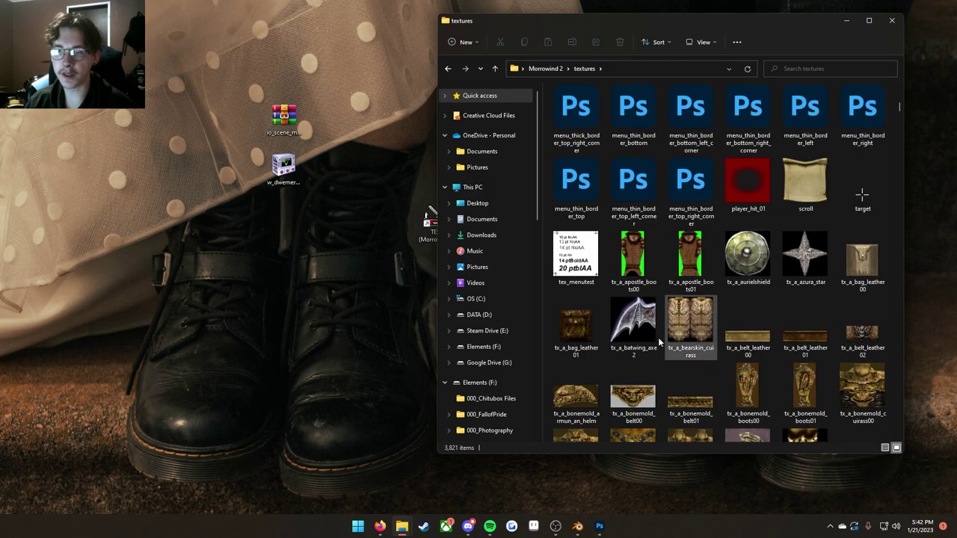
pyautogui.scroll(-5, 657, 337)
# Step: Open the textures folder of 0_MORROWIND HIGH RES TEX and search it for "steel"
pyautogui.click(477, 203)
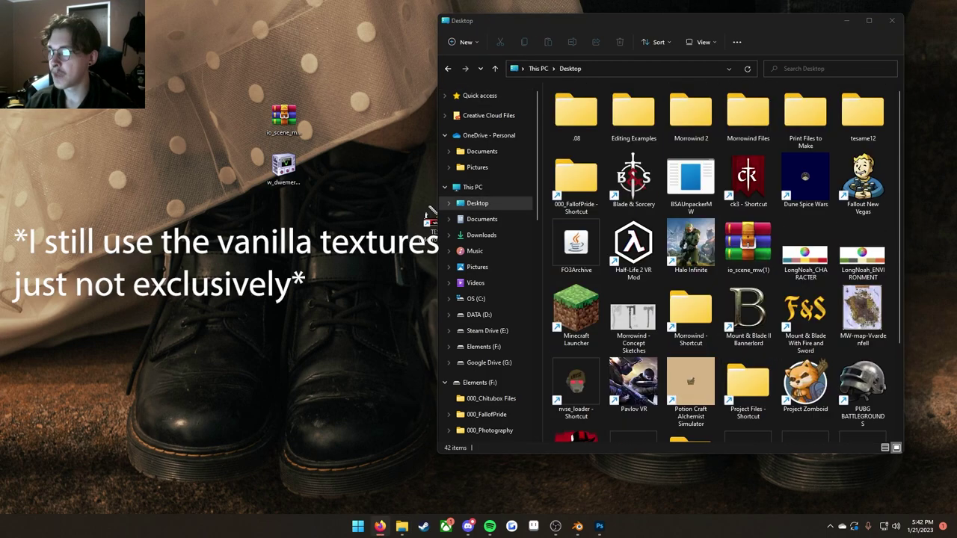
pyautogui.moveTo(668, 24); pyautogui.dragTo(659, 24)
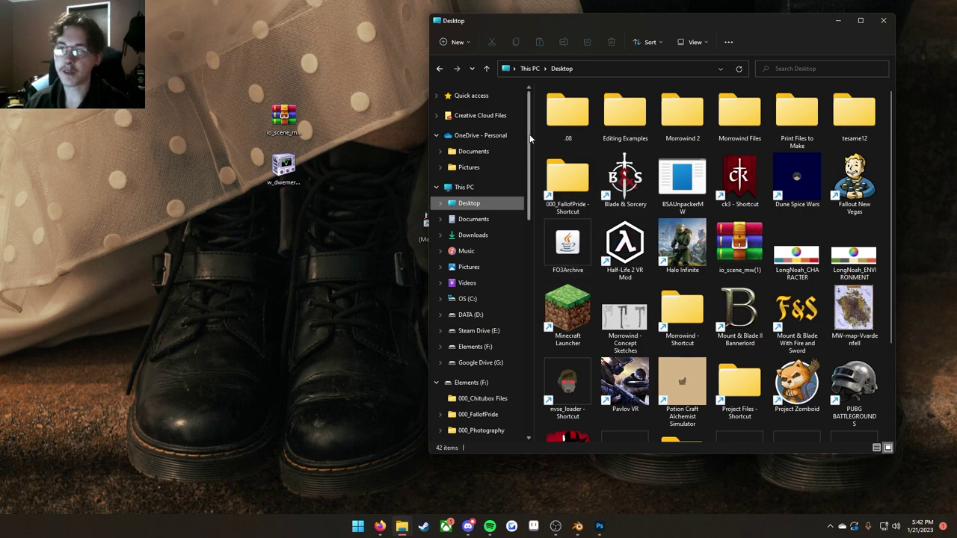
pyautogui.doubleClick(663, 131)
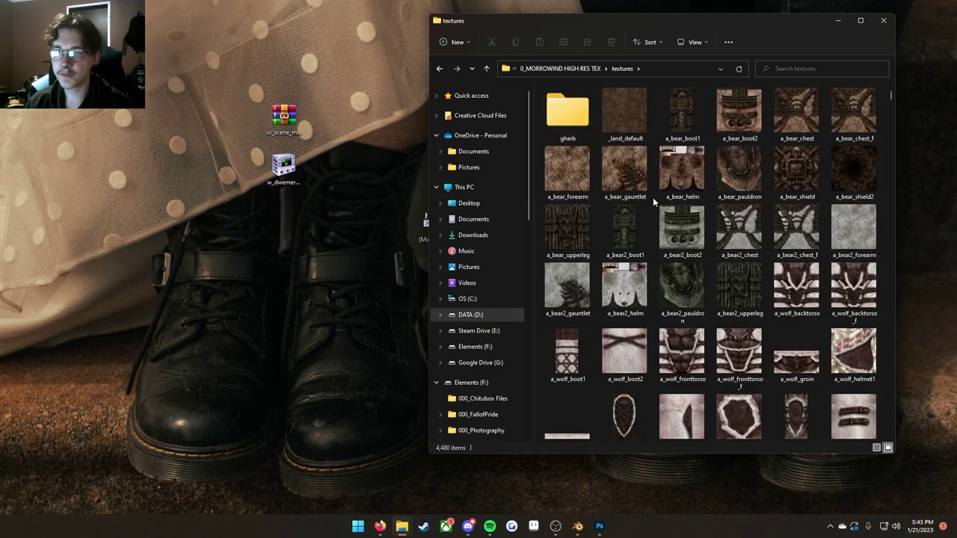
pyautogui.click(805, 65)
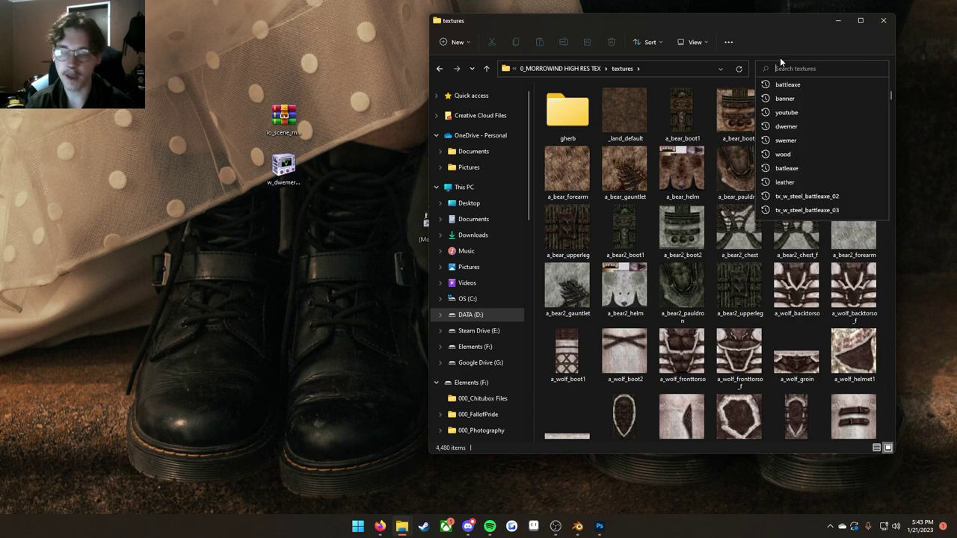
pyautogui.write('steel')
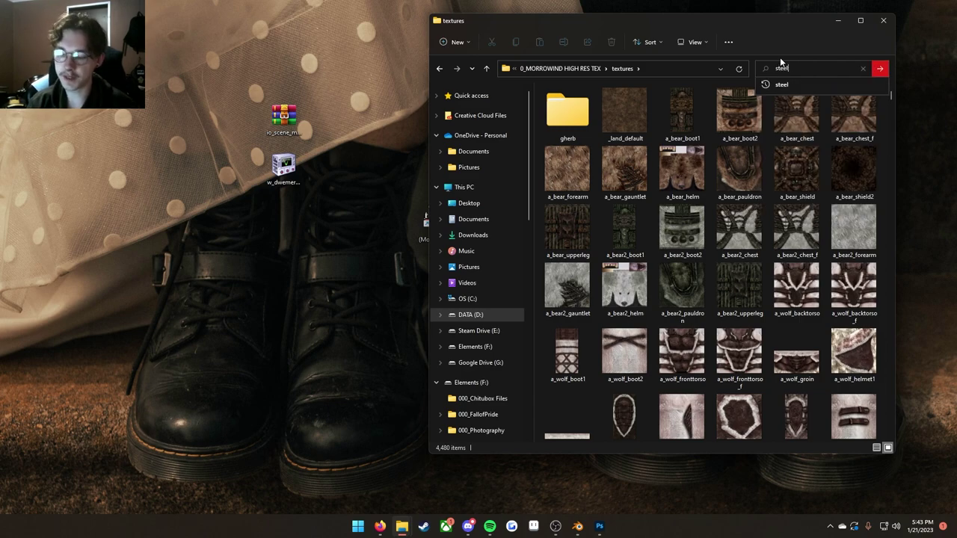
pyautogui.press('Return')
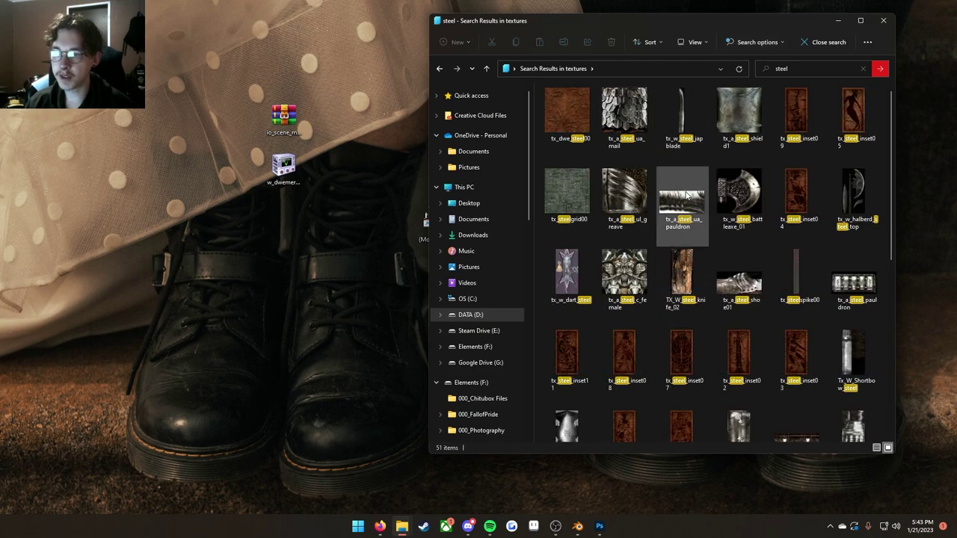
# Step: Copy steel textures from the search results to the desktop, including tx_w_steel_battleaxe_01, tx_a_steel_ul_greave and tx_w_steel_japblade
pyautogui.moveTo(687, 195)
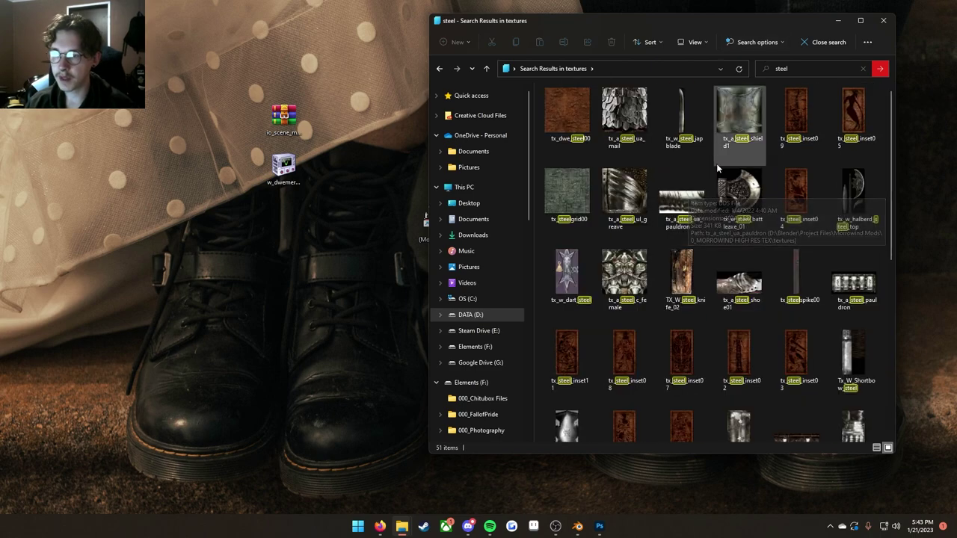
pyautogui.click(724, 183)
pyautogui.click(276, 320)
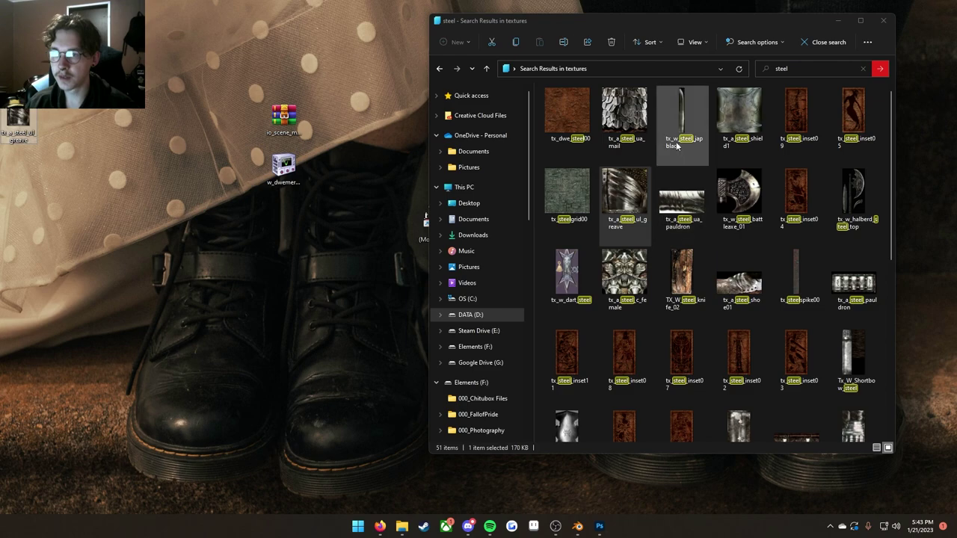
pyautogui.moveTo(677, 145); pyautogui.dragTo(289, 385)
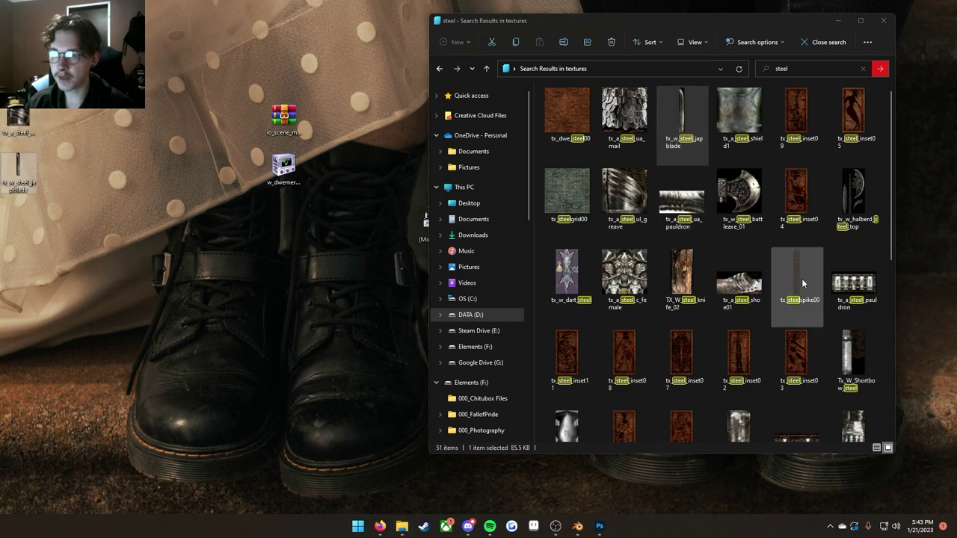
pyautogui.scroll(-3, 802, 283)
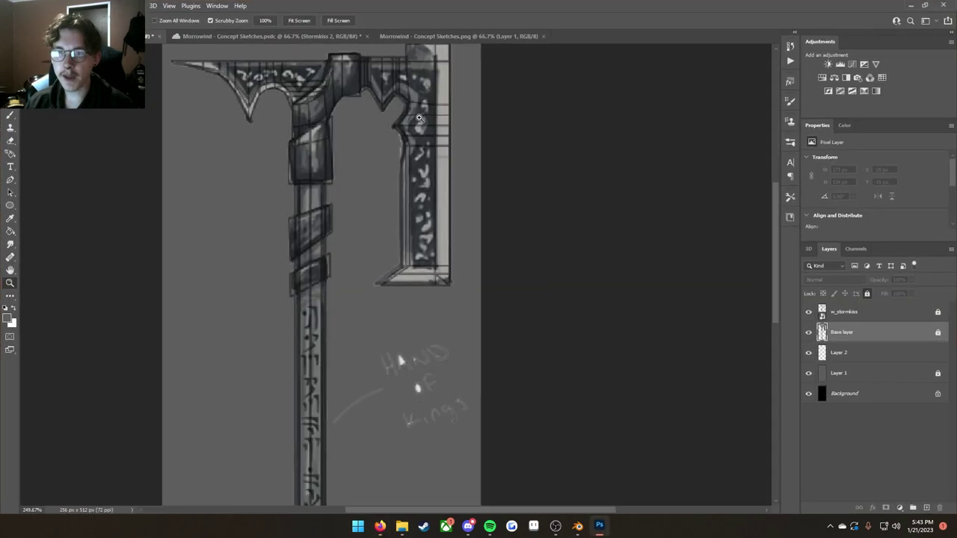
# Step: Switch to Photoshop and place the steel battleaxe_01, ul_greave, japblade and joint textures above Base layer in the Stormkiss document
pyautogui.moveTo(380, 7); pyautogui.dragTo(419, 47)
pyautogui.moveTo(42, 87); pyautogui.dragTo(404, 288)
pyautogui.moveTo(754, 295); pyautogui.dragTo(561, 57)
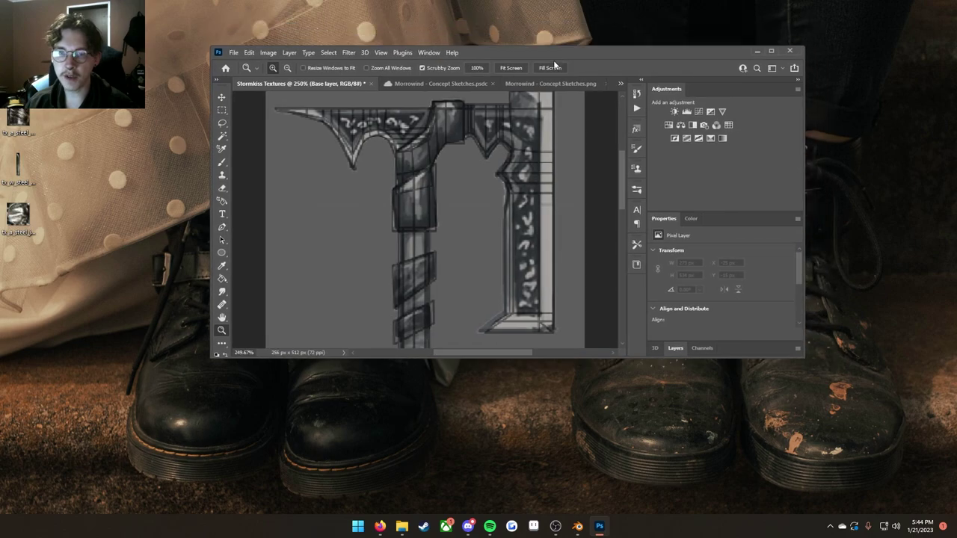
pyautogui.moveTo(18, 166); pyautogui.dragTo(453, 197)
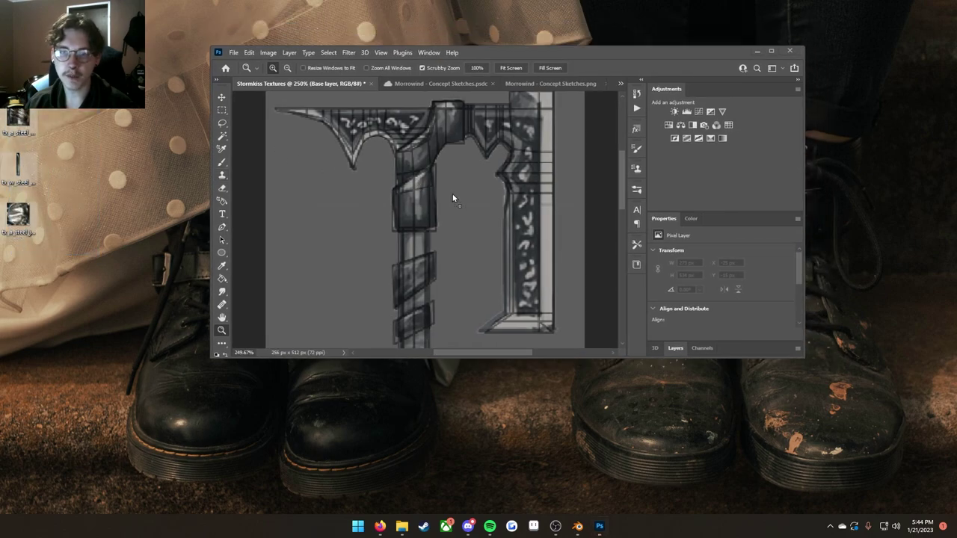
pyautogui.press('Return')
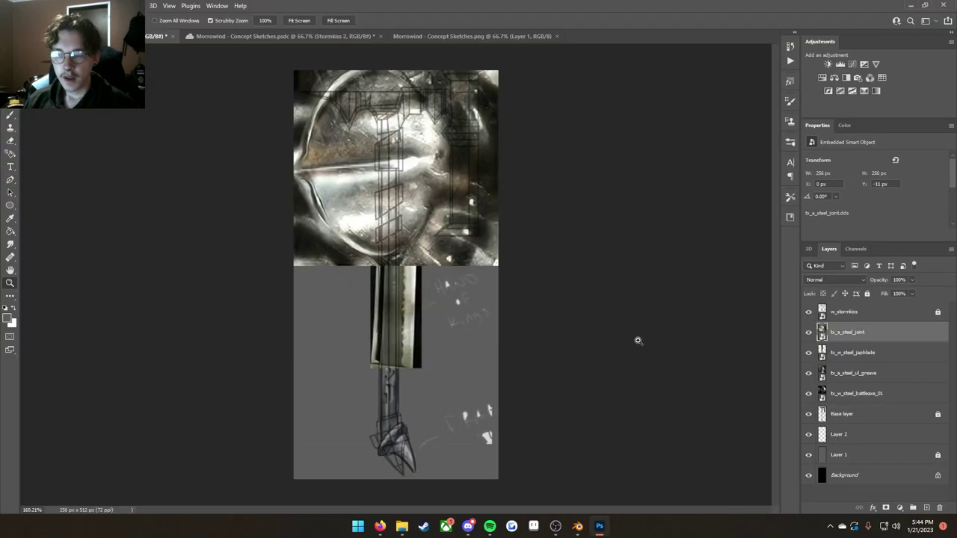
# Step: Hide the joint, greave and battleaxe texture layers and move the japblade texture over the axe blade at X 151, Y 7 px
pyautogui.click(808, 332)
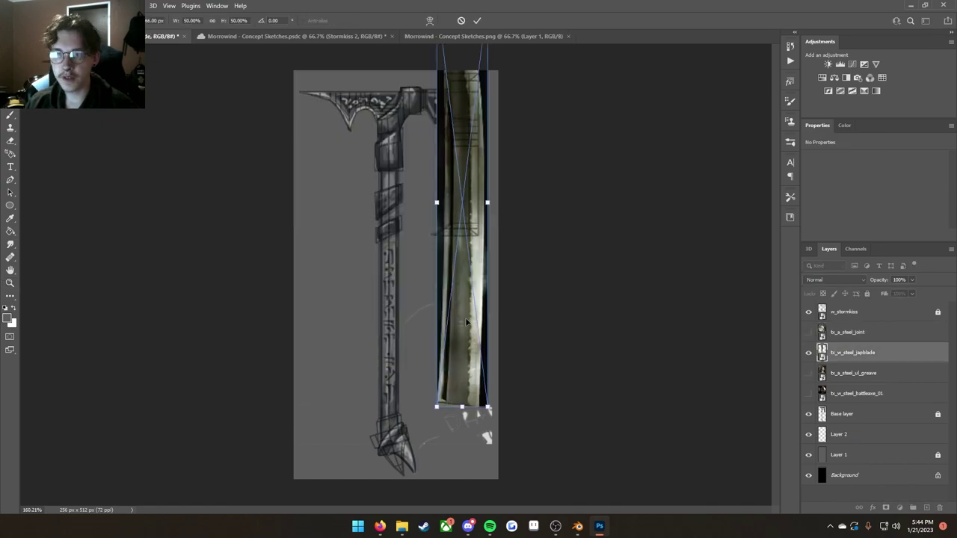
pyautogui.moveTo(475, 317); pyautogui.dragTo(475, 340)
pyautogui.press('z')
pyautogui.press('space')
pyautogui.moveTo(447, 287); pyautogui.dragTo(406, 374)
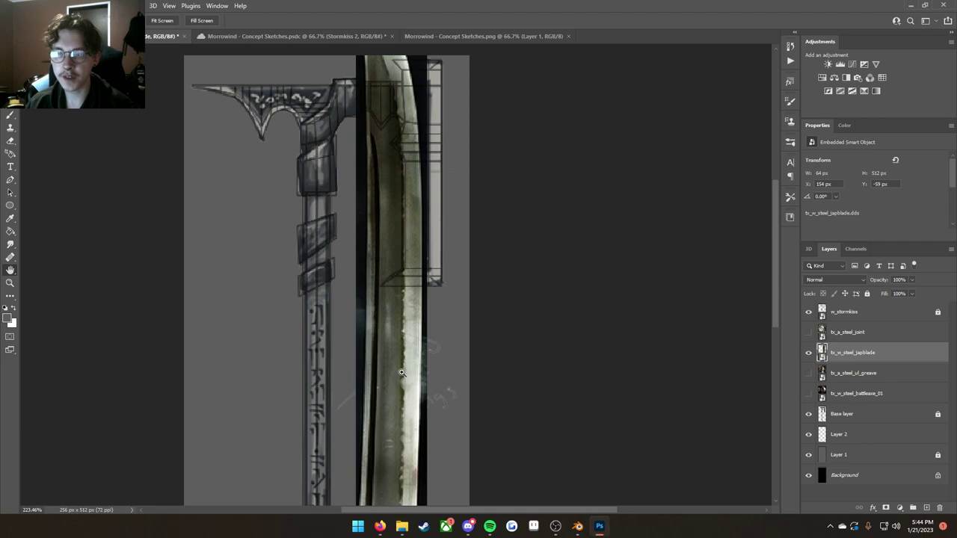
pyautogui.hotkey('ctrl', 't')
pyautogui.moveTo(406, 319); pyautogui.dragTo(402, 386)
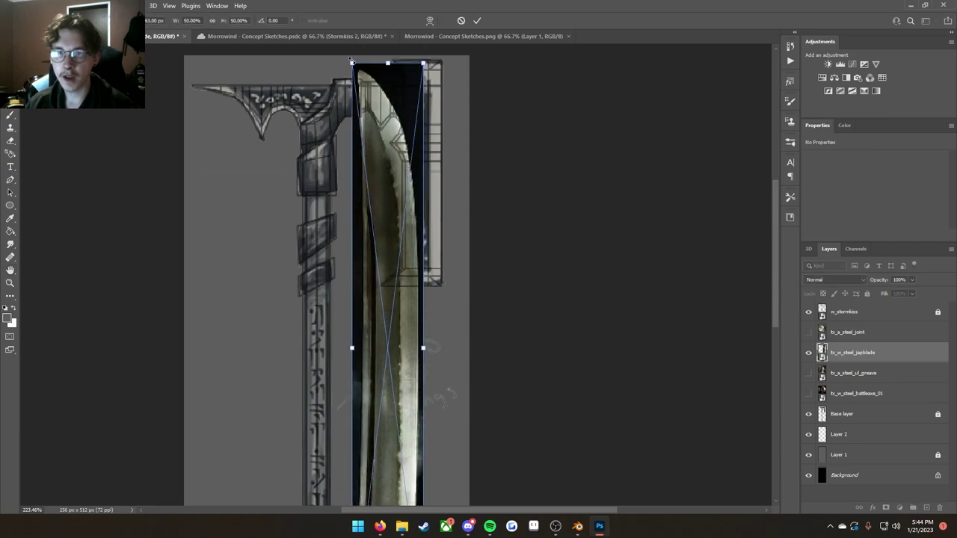
pyautogui.press('Return')
# Step: Duplicate the japblade layer, hiding the original, then rasterize the copy and delete its upper part down to just below the axe head
pyautogui.hotkey('ctrl', 'j')
pyautogui.press('m')
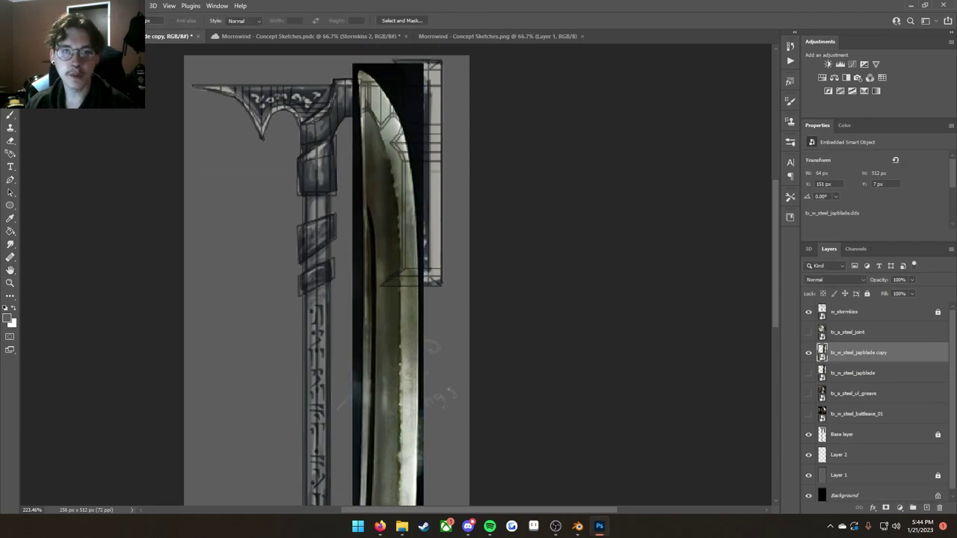
pyautogui.moveTo(303, 334); pyautogui.dragTo(468, 54)
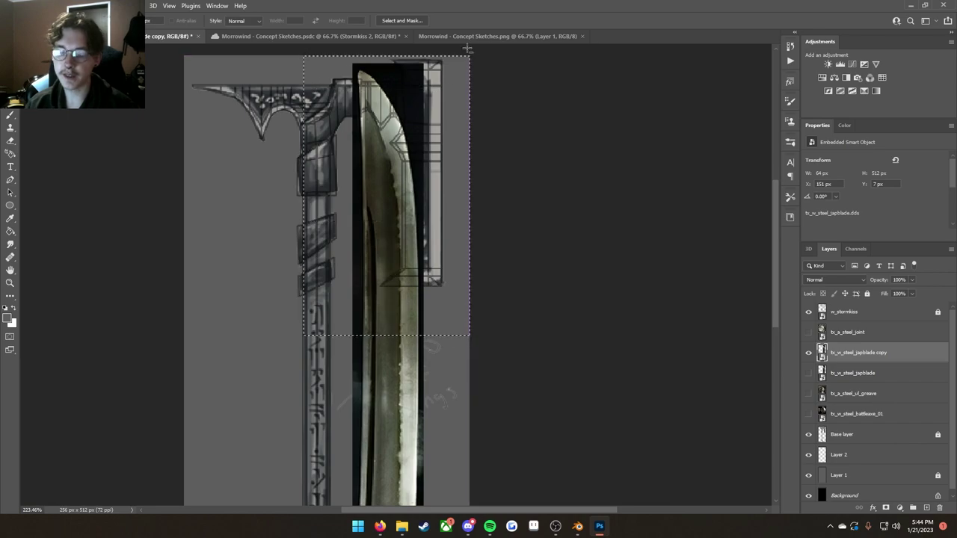
pyautogui.press('Delete')
pyautogui.click(474, 195)
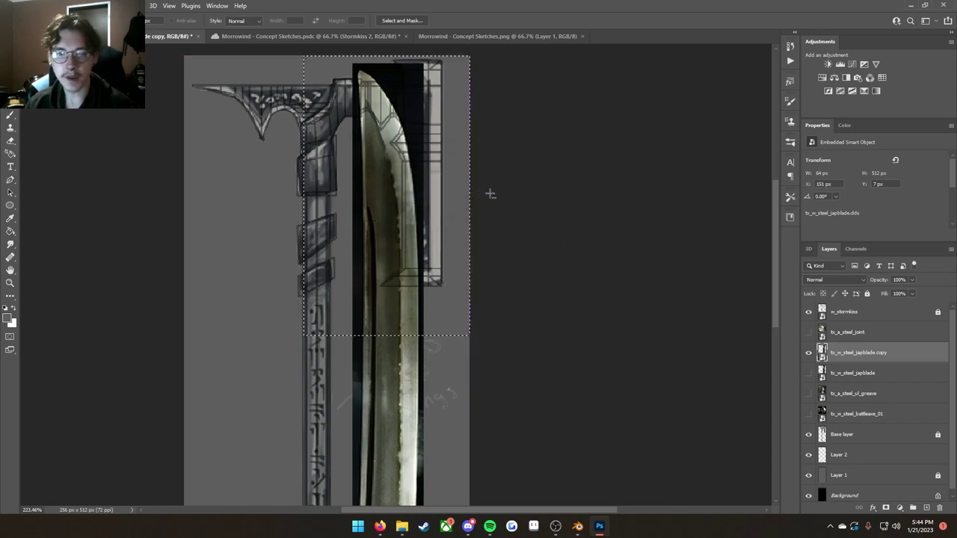
pyautogui.rightClick(809, 385)
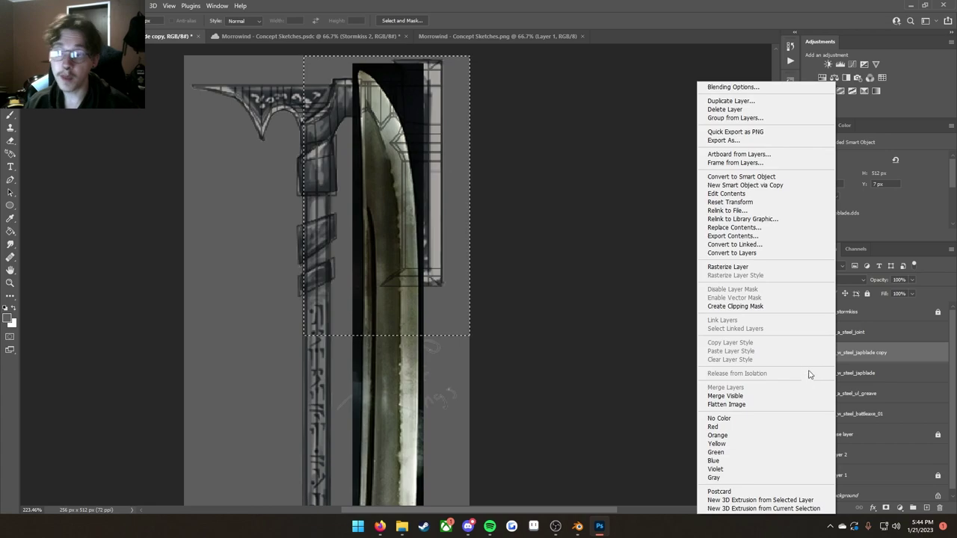
pyautogui.click(764, 270)
pyautogui.press('Delete')
pyautogui.hotkey('ctrl', 'd')
# Step: Move the trimmed japblade piece onto the axe blade and scale it to 76.18%, with its corner at X 188, Y 3 px
pyautogui.hotkey('ctrl', 't')
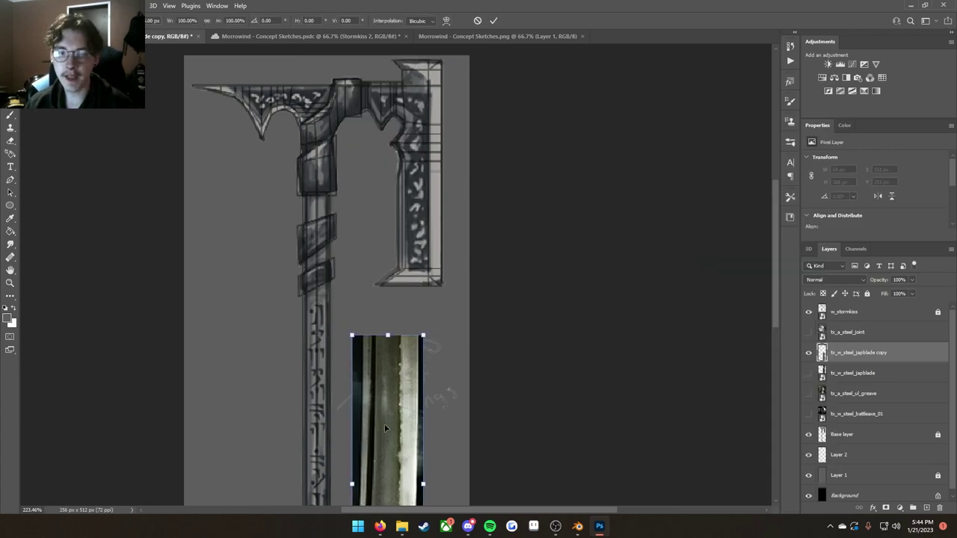
pyautogui.moveTo(384, 407); pyautogui.dragTo(410, 153)
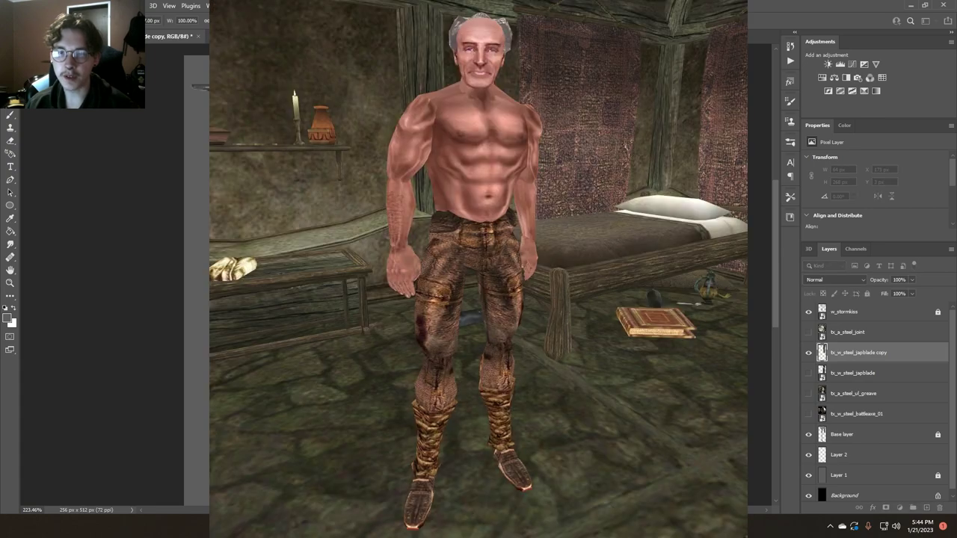
pyautogui.moveTo(380, 354); pyautogui.dragTo(430, 300)
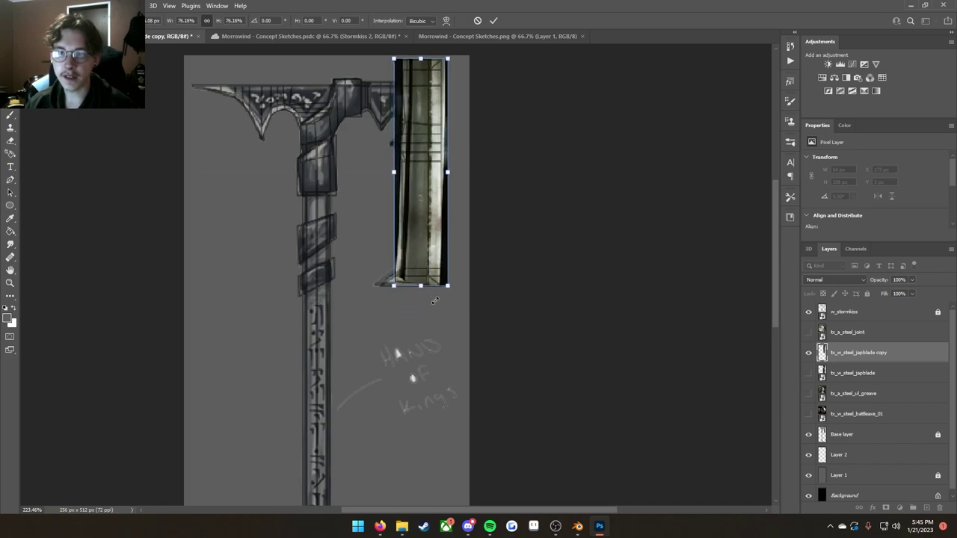
pyautogui.press('Return')
pyautogui.press('z')
pyautogui.moveTo(447, 302); pyautogui.dragTo(507, 303)
pyautogui.press('space')
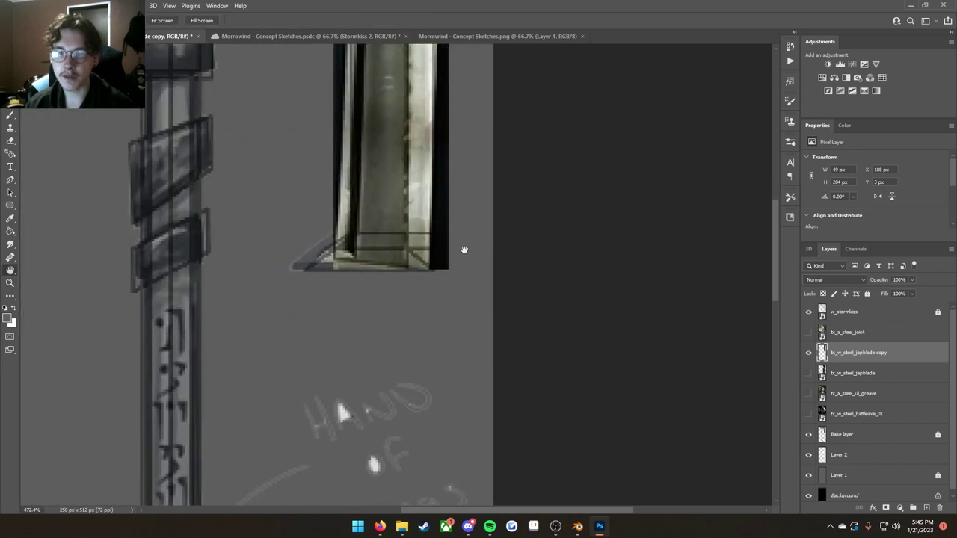
# Step: Copy a piece of the blade texture onto its own layer, rotate it 90° and set its opacity to 77%
pyautogui.moveTo(447, 234); pyautogui.dragTo(436, 444)
pyautogui.moveTo(435, 392); pyautogui.dragTo(423, 399)
pyautogui.hotkey('ctrl', 't')
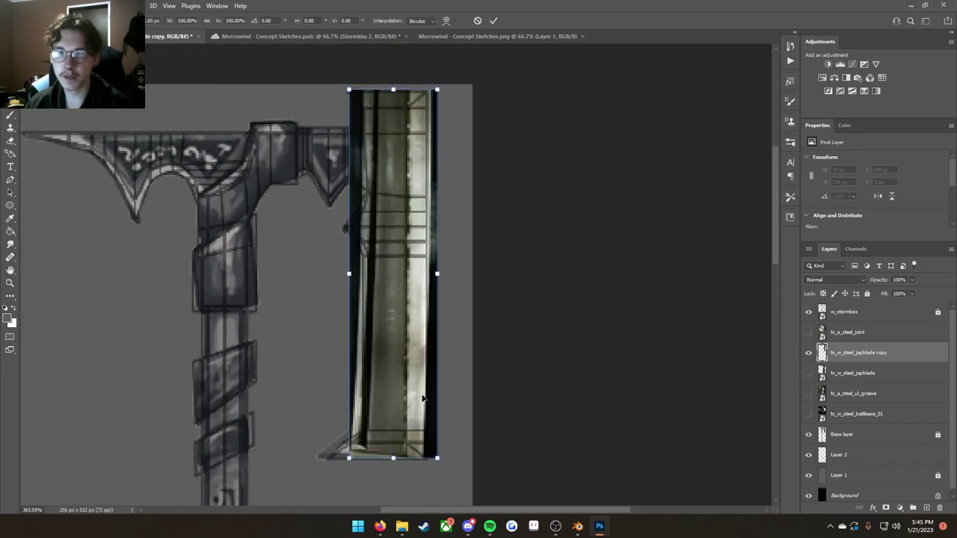
pyautogui.press('Return')
pyautogui.press('z')
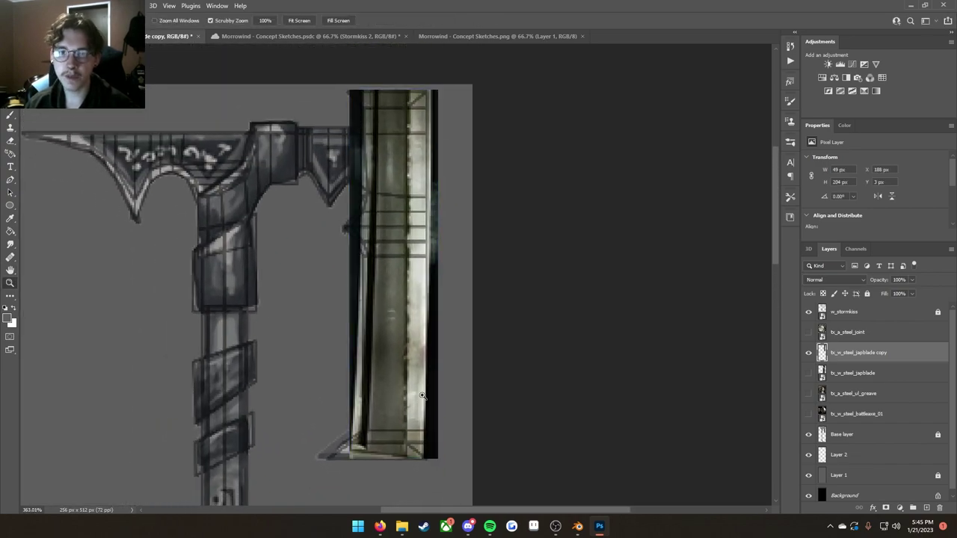
pyautogui.click(912, 280)
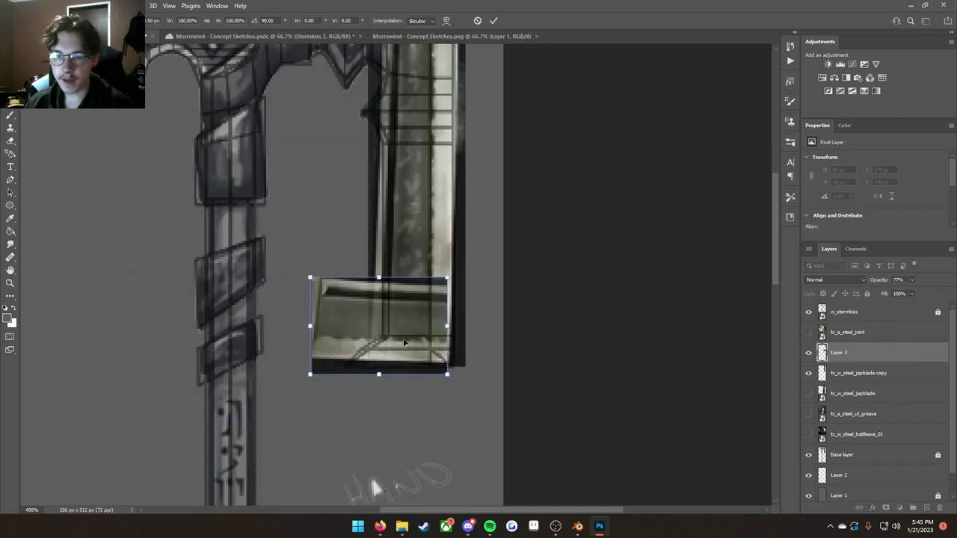
# Step: Nudge the rotated piece over the blade's flared bottom end, with its corner at X 162, Y 164 px
pyautogui.press('Left')
pyautogui.press('Right')
pyautogui.press('Right')
pyautogui.press('Up')
pyautogui.moveTo(408, 340); pyautogui.dragTo(407, 344)
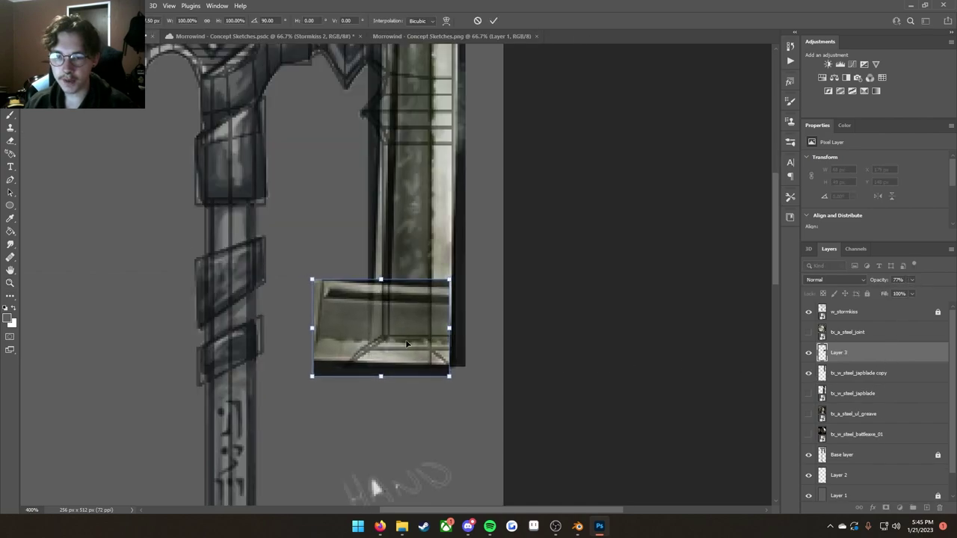
pyautogui.press('Down')
pyautogui.press('Right')
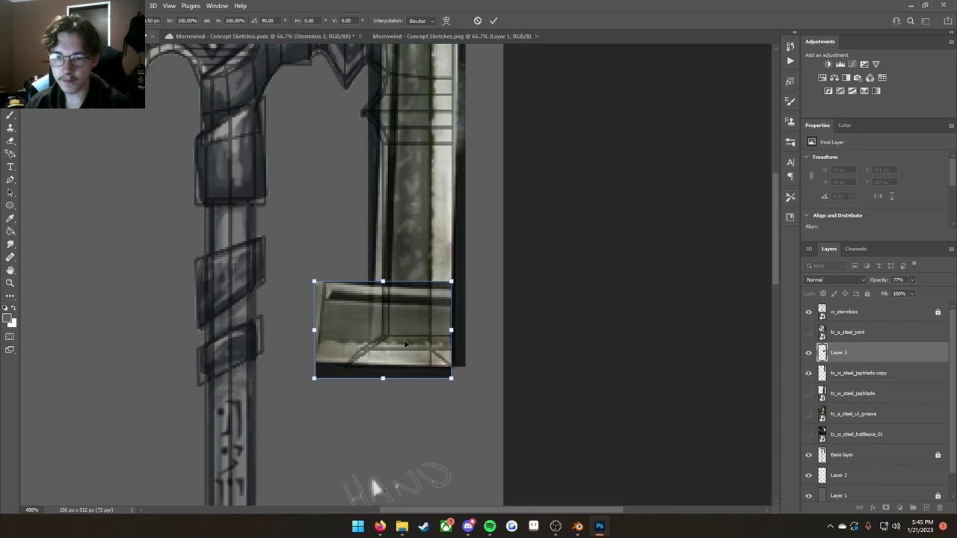
pyautogui.press('Down')
pyautogui.press('Right')
pyautogui.press('Up')
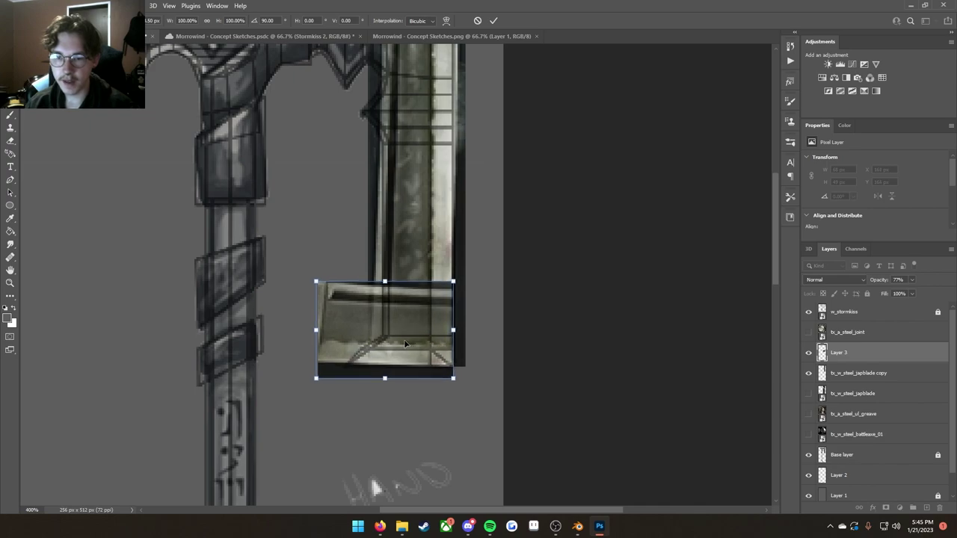
pyautogui.press('Right')
pyautogui.press('Left')
pyautogui.press('Left')
pyautogui.press('Left')
pyautogui.press('Right')
pyautogui.press('Right')
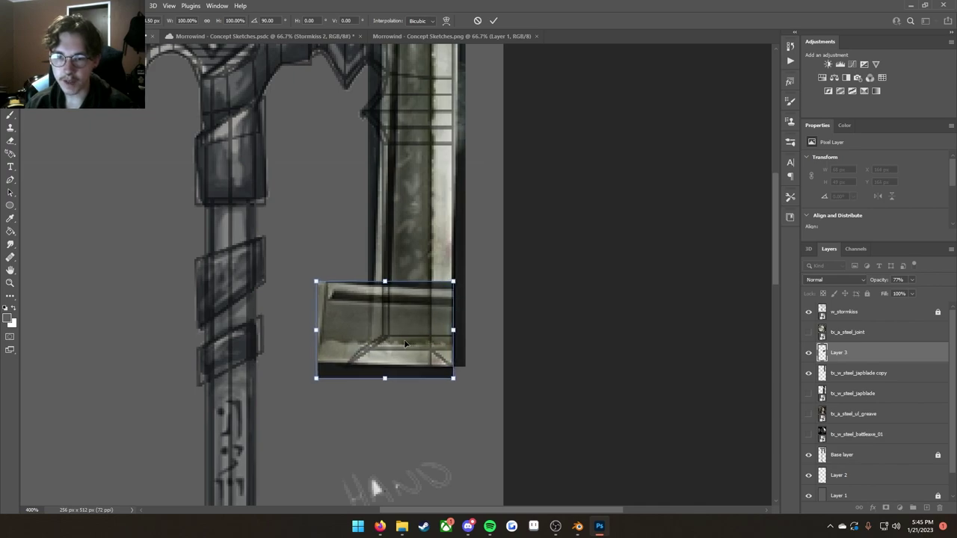
pyautogui.press('Right')
pyautogui.press('Left')
pyautogui.press('Return')
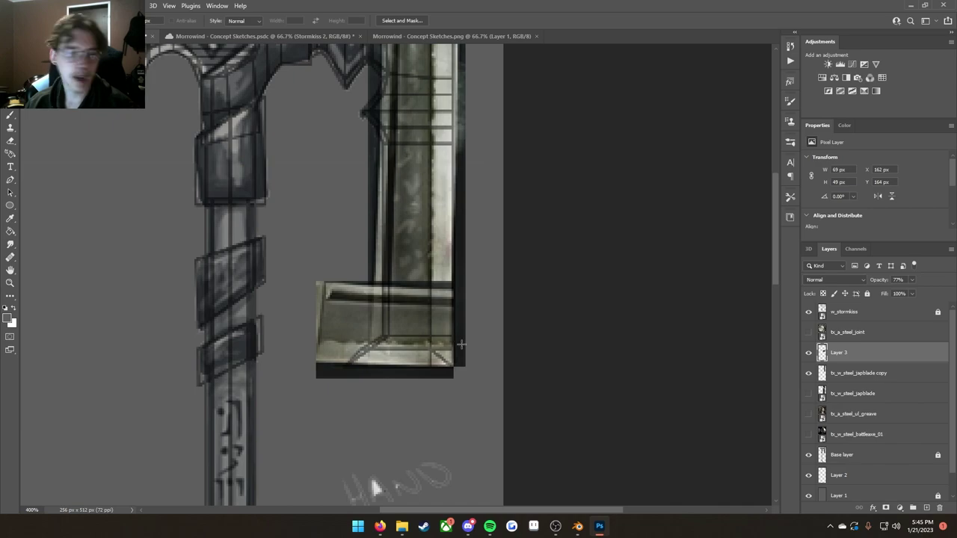
pyautogui.hotkey('ctrl', 't')
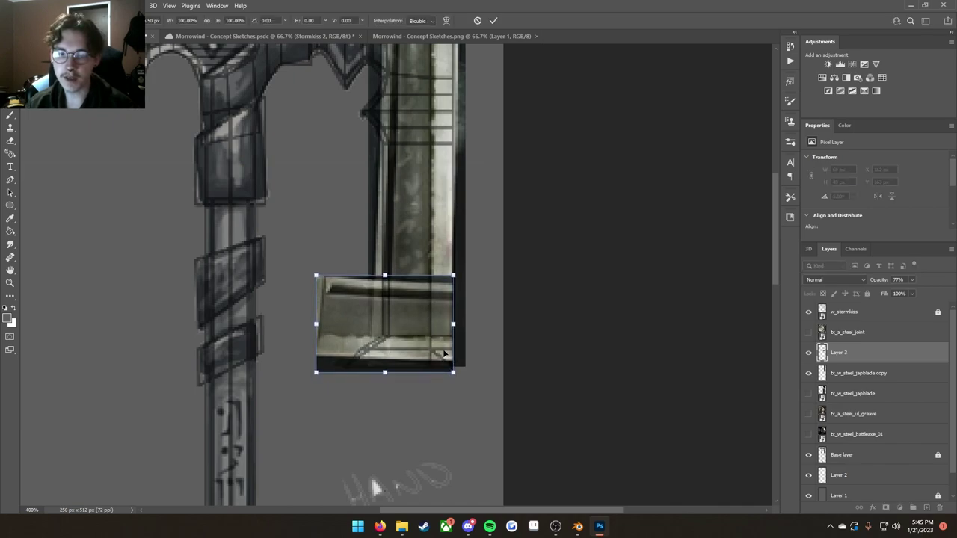
pyautogui.press('Return')
pyautogui.press('z')
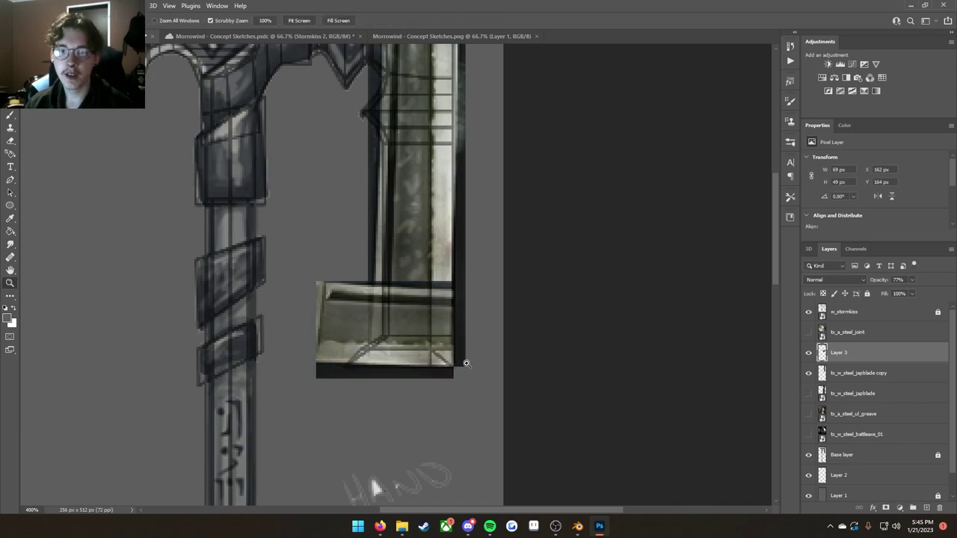
# Step: Delete the excess parts of the rotated piece, keeping the edge strip that covers the blade's flared bottom end
pyautogui.moveTo(466, 363); pyautogui.dragTo(450, 364)
pyautogui.press('space')
pyautogui.moveTo(422, 342); pyautogui.dragTo(428, 363)
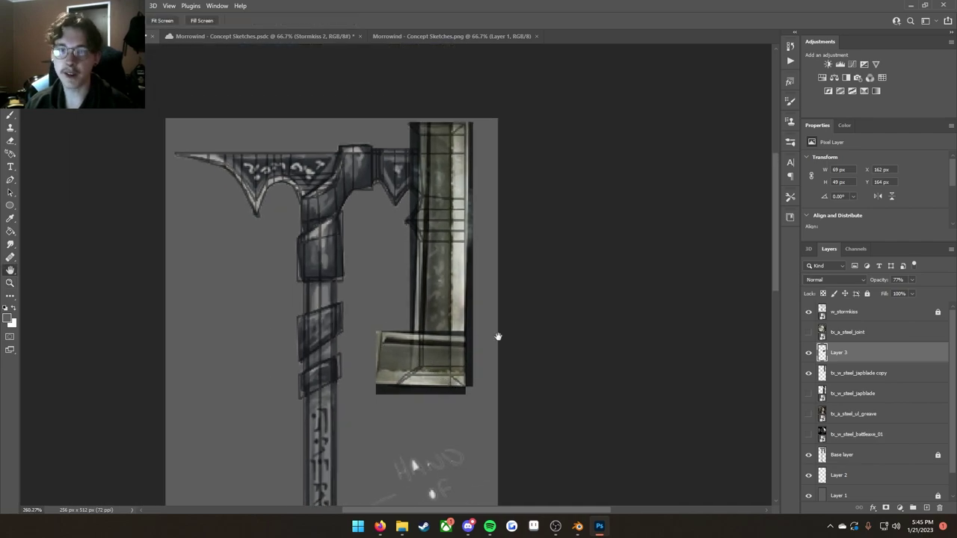
pyautogui.moveTo(499, 336)
pyautogui.mouseDown()
pyautogui.moveTo(504, 342)
pyautogui.moveTo(439, 337)
pyautogui.moveTo(432, 356)
pyautogui.moveTo(450, 335)
pyautogui.mouseUp()
pyautogui.press('z')
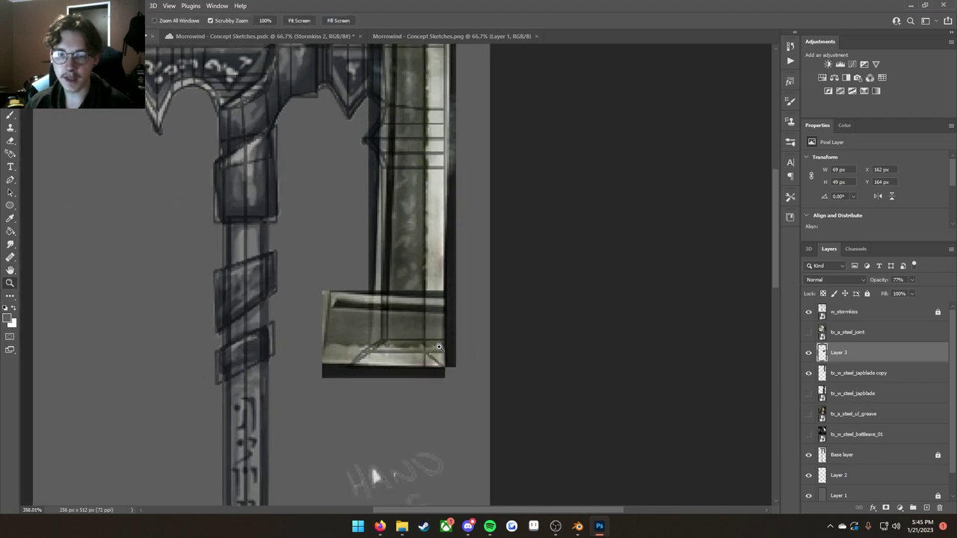
pyautogui.keyDown('alt'); pyautogui.scroll(1, 439, 347); pyautogui.keyUp('alt')
pyautogui.press('m')
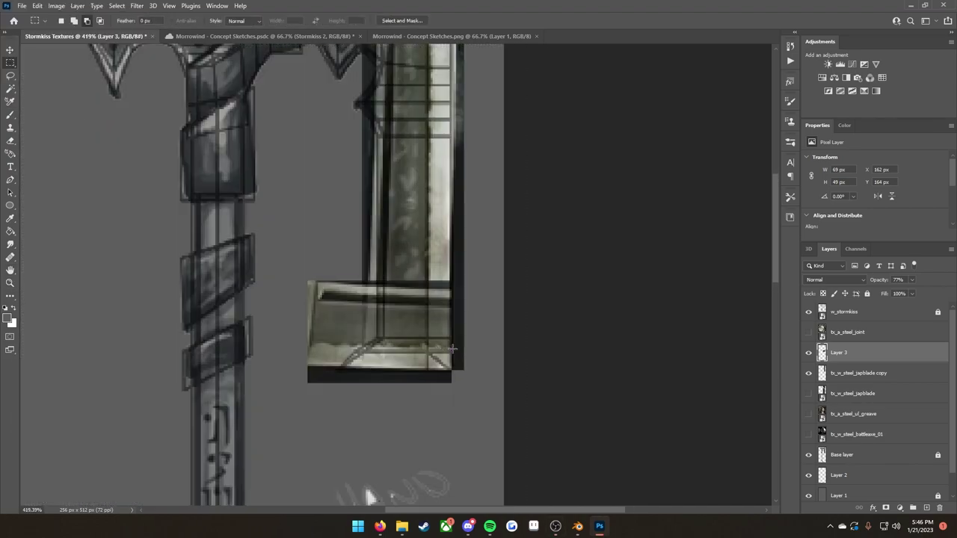
pyautogui.press('Delete')
pyautogui.moveTo(298, 385); pyautogui.dragTo(343, 278)
pyautogui.press('Delete')
pyautogui.press('z')
pyautogui.scroll(3, 431, 246)
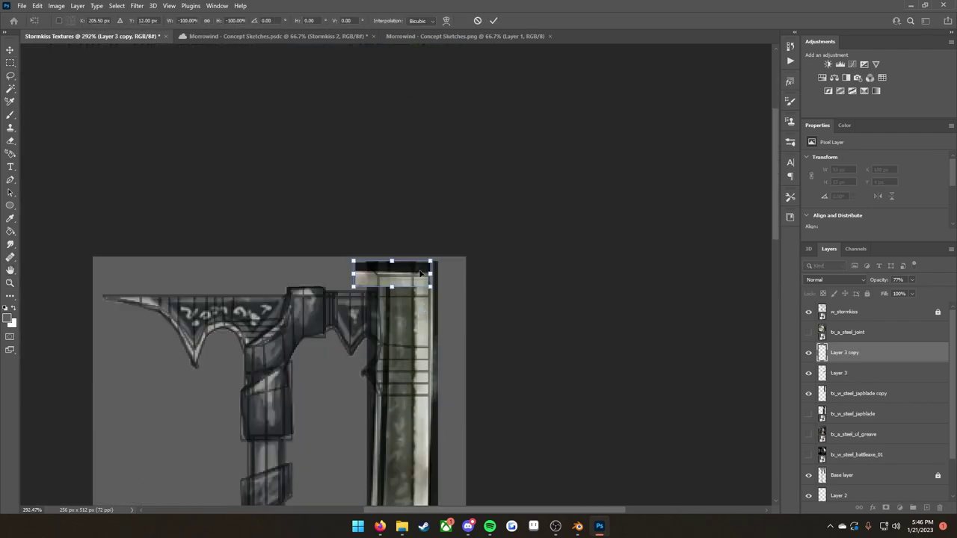
# Step: Fit the flipped copy of the edge strip onto the blade's top end and merge the three blade pieces into one layer
pyautogui.keyDown('alt'); pyautogui.scroll(3, 431, 246); pyautogui.keyUp('alt')
pyautogui.moveTo(414, 302); pyautogui.dragTo(414, 287)
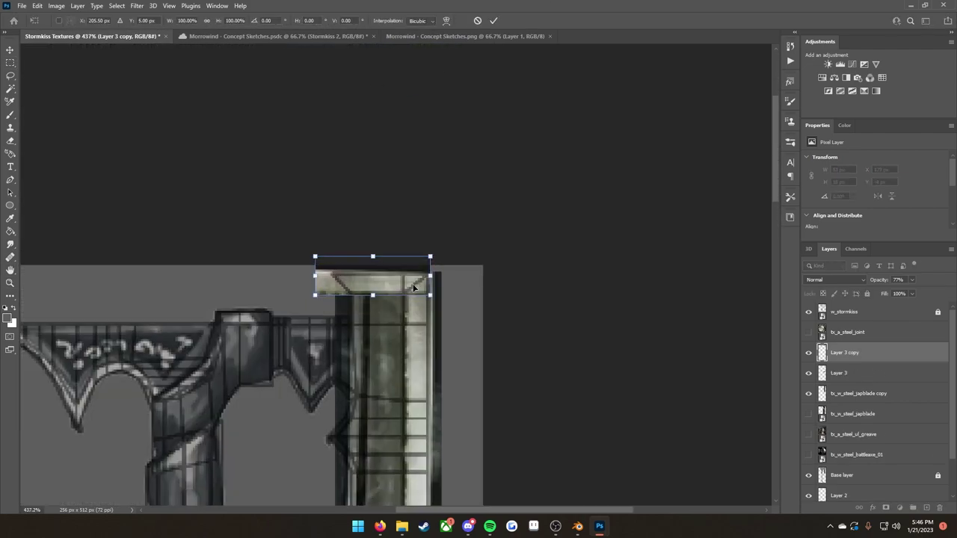
pyautogui.moveTo(414, 288); pyautogui.dragTo(414, 285)
pyautogui.rightClick(861, 395)
pyautogui.click(752, 387)
# Step: Unlock Base layer and save the document as Stormkiss Textures.psdc
pyautogui.click(870, 439)
pyautogui.click(938, 434)
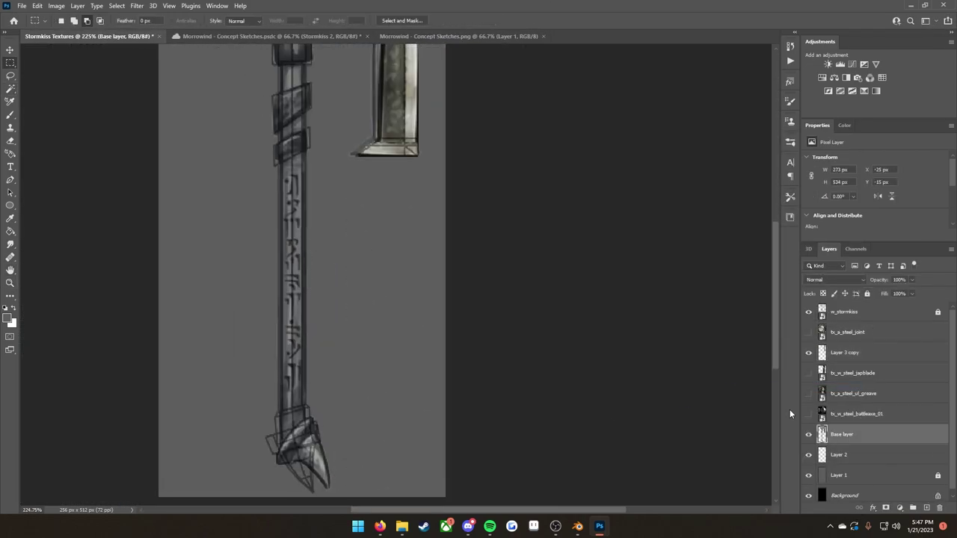
pyautogui.hotkey('ctrl', 's')
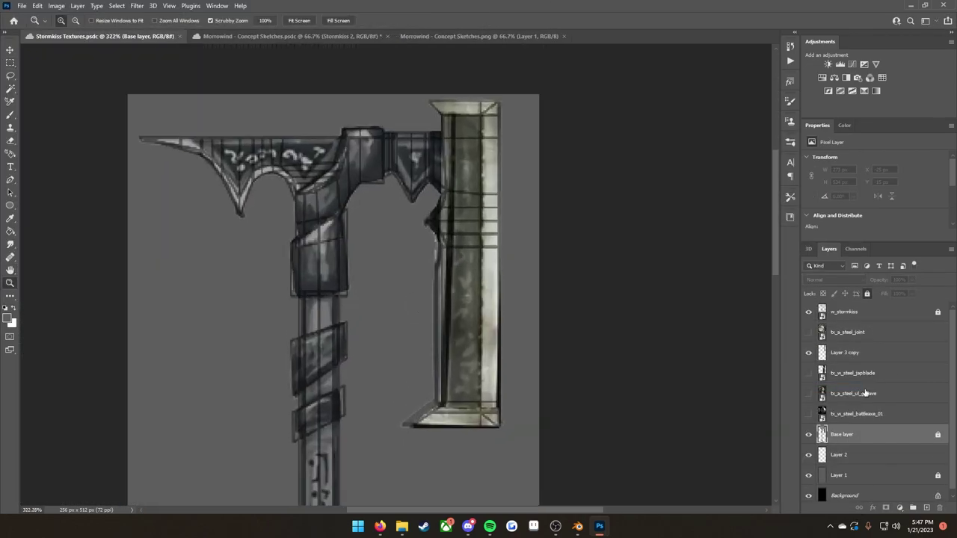
# Step: Apply a slight Brightness/Contrast adjustment to the merged blade layer, Layer 3 copy
pyautogui.click(865, 352)
pyautogui.click(57, 6)
pyautogui.moveTo(71, 29)
pyautogui.click(180, 29)
pyautogui.moveTo(267, 325); pyautogui.dragTo(261, 324)
pyautogui.click(348, 313)
pyautogui.moveTo(551, 372); pyautogui.dragTo(590, 267)
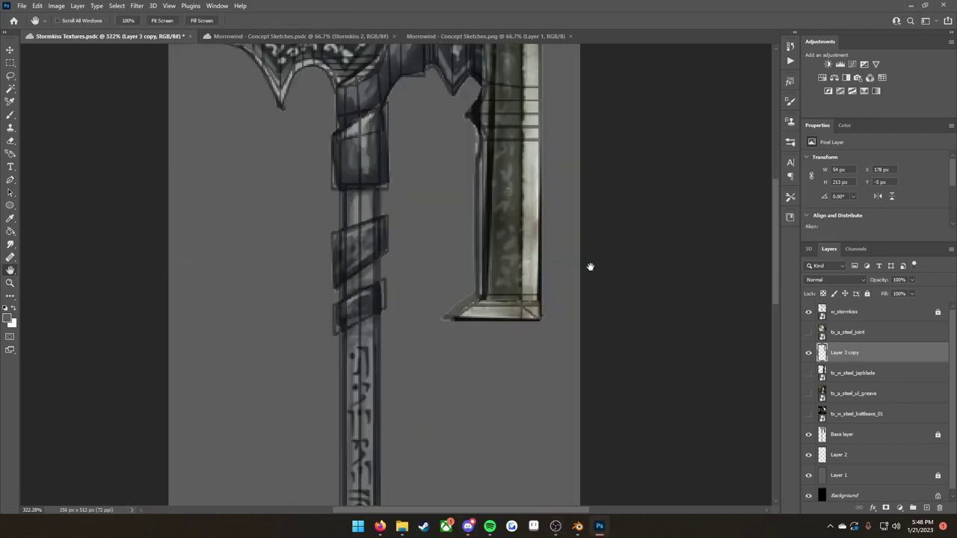
# Step: Duplicate the tx_a_steel_ul_greave layer, rasterize the copy, and scale and rotate it over the handle at X -15, Y 49 px
pyautogui.rightClick(860, 394)
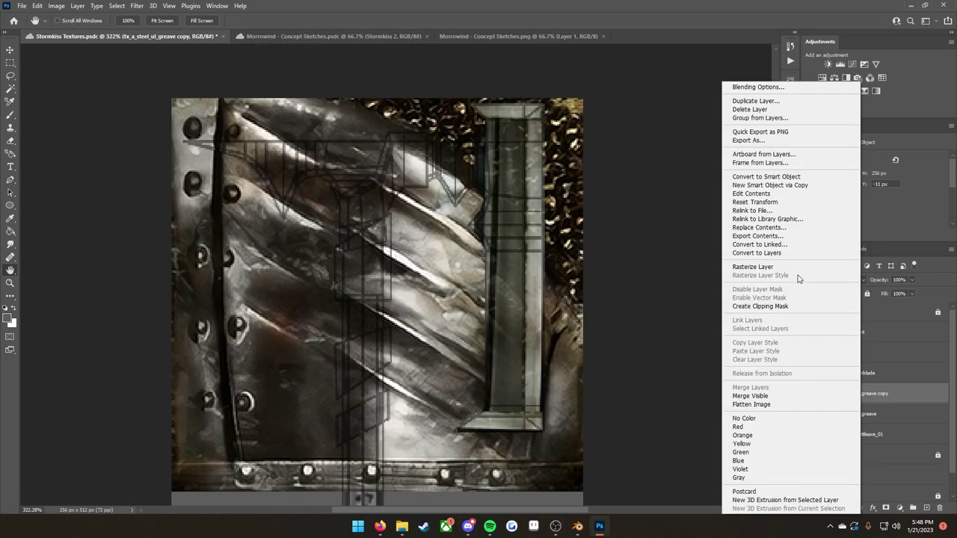
pyautogui.click(782, 266)
pyautogui.hotkey('ctrl', 't')
pyautogui.moveTo(564, 81); pyautogui.dragTo(458, 189)
pyautogui.moveTo(471, 490); pyautogui.dragTo(471, 398)
pyautogui.press('Return')
pyautogui.press('z')
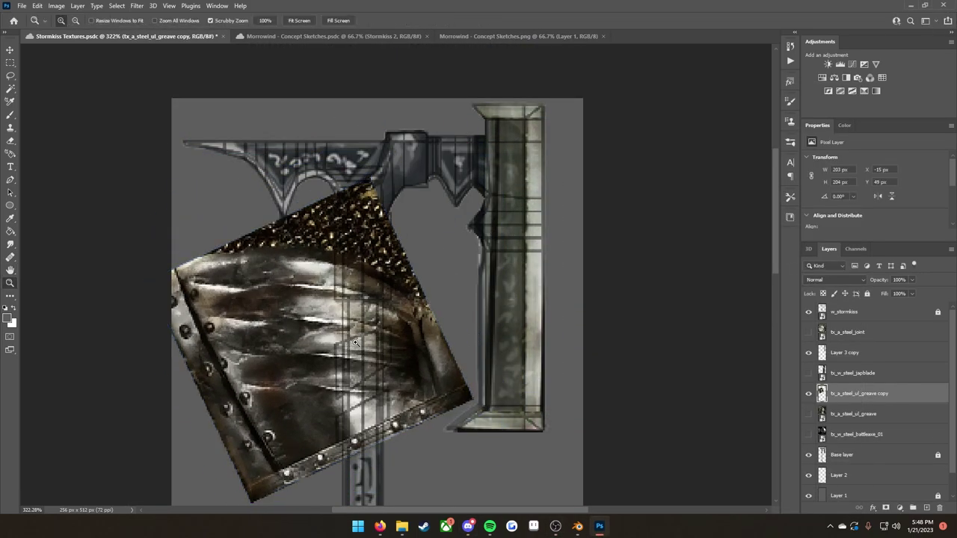
# Step: Trim the greave copy to the sketched outline of the lower handle wrap
pyautogui.click(859, 312)
pyautogui.click(613, 352)
pyautogui.click(860, 394)
pyautogui.press('Delete')
pyautogui.moveTo(245, 85); pyautogui.dragTo(403, 257)
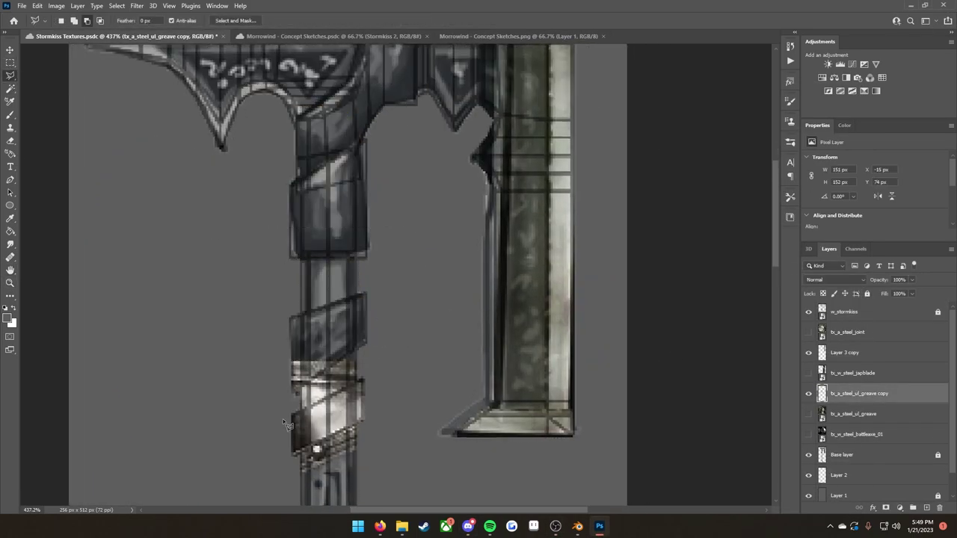
pyautogui.click(283, 419)
pyautogui.press('Delete')
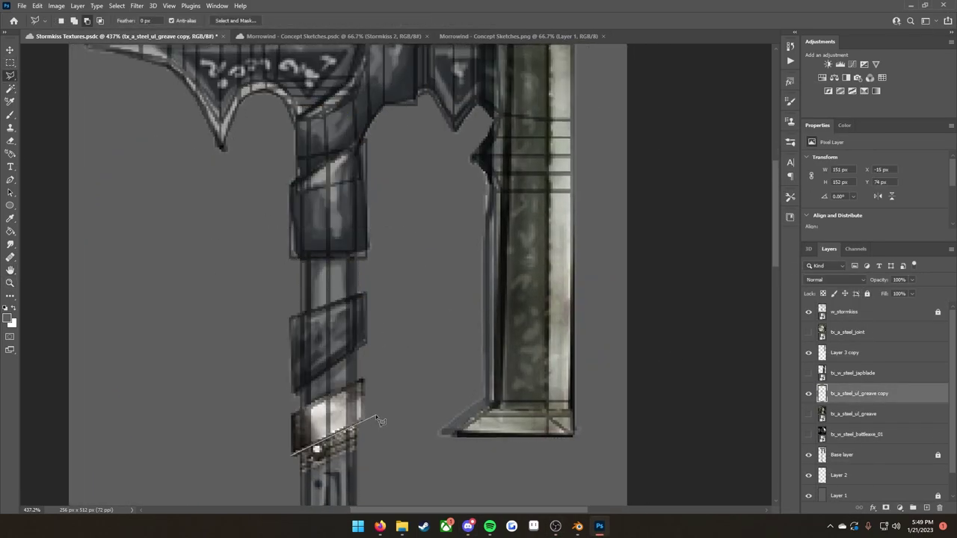
pyautogui.moveTo(382, 421); pyautogui.dragTo(391, 393)
# Step: Copy the trimmed steel piece up onto the upper handle wrap
pyautogui.moveTo(336, 381)
pyautogui.keyDown('ctrl'); pyautogui.keyDown('alt'); pyautogui.mouseDown()
pyautogui.moveTo(338, 288)
pyautogui.moveTo(337, 327)
pyautogui.mouseUp(); pyautogui.keyUp('alt'); pyautogui.keyUp('ctrl')
pyautogui.hotkey('ctrl', 't')
pyautogui.press('Return')
pyautogui.press('e')
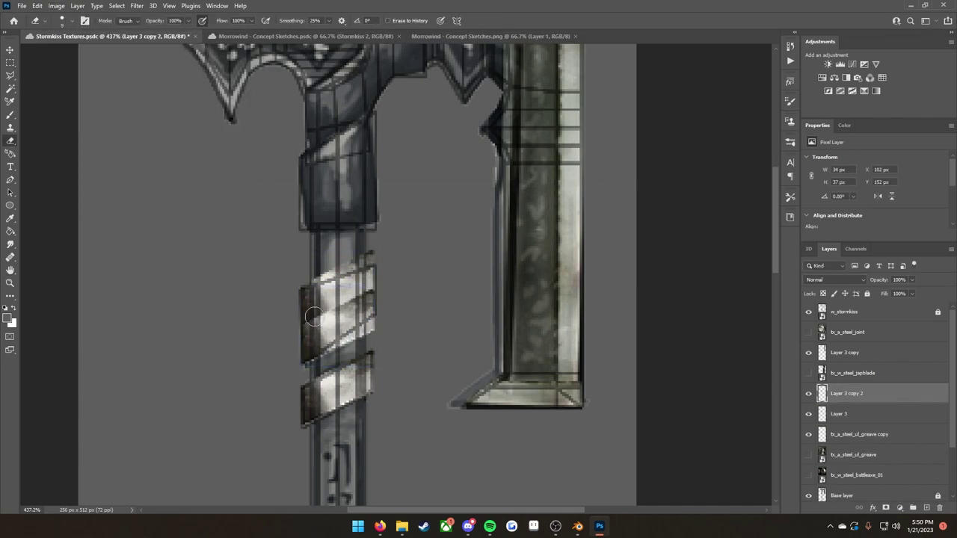
# Step: Duplicate the steel wrap pieces further up the handle to cover the collar below the axe head
pyautogui.keyDown('ctrl'); pyautogui.click(846, 414); pyautogui.keyUp('ctrl')
pyautogui.keyDown('ctrl'); pyautogui.keyDown('alt'); pyautogui.moveTo(391, 428); pyautogui.dragTo(391, 306); pyautogui.keyUp('alt'); pyautogui.keyUp('ctrl')
pyautogui.keyDown('ctrl'); pyautogui.keyDown('alt'); pyautogui.moveTo(397, 261); pyautogui.dragTo(397, 301); pyautogui.keyUp('alt'); pyautogui.keyUp('ctrl')
pyautogui.press('Return')
# Step: Delete the excess copied steel between the collar's bottom edge and the upper handle wrap
pyautogui.press('l')
pyautogui.click(455, 260)
pyautogui.click(379, 232)
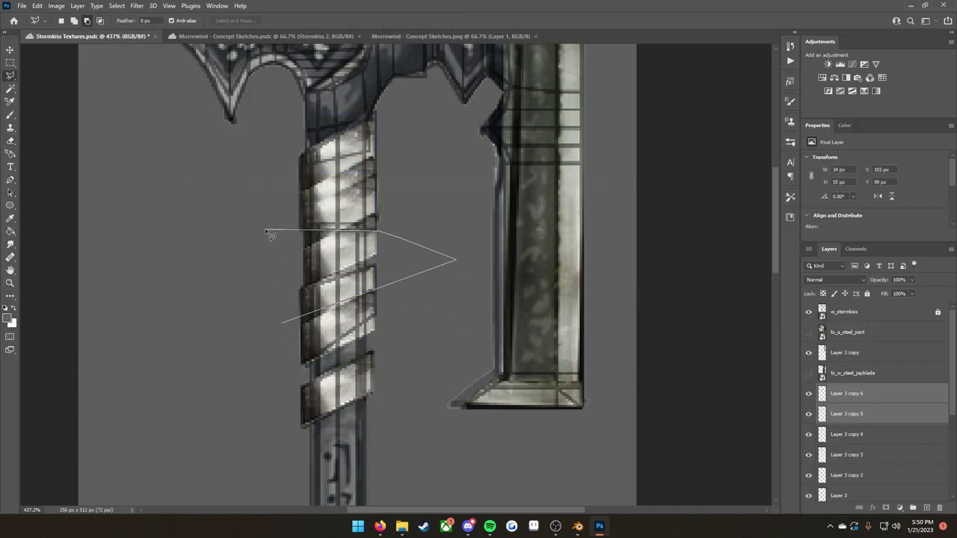
pyautogui.click(261, 231)
pyautogui.press('Delete')
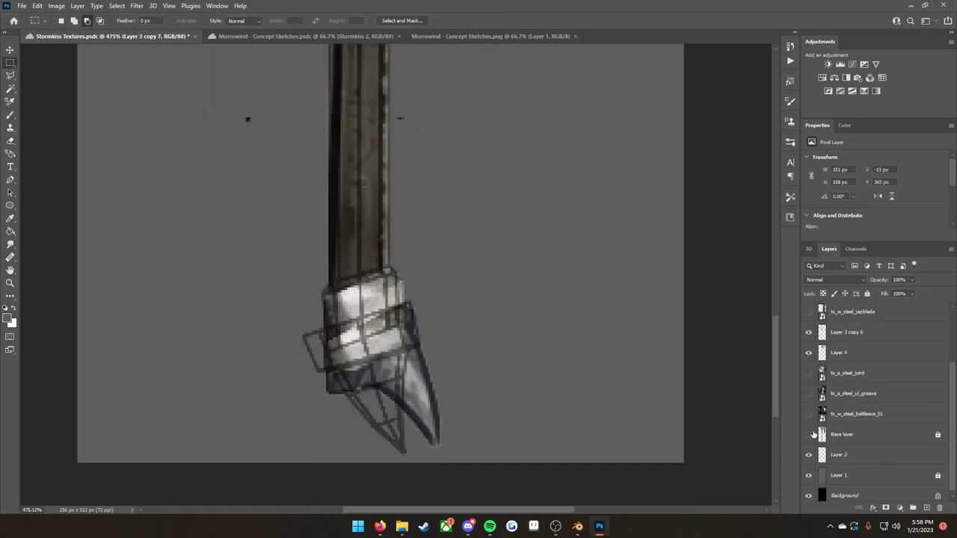
# Step: Transform the pommel spike on Base layer to fit the wireframe
pyautogui.click(841, 434)
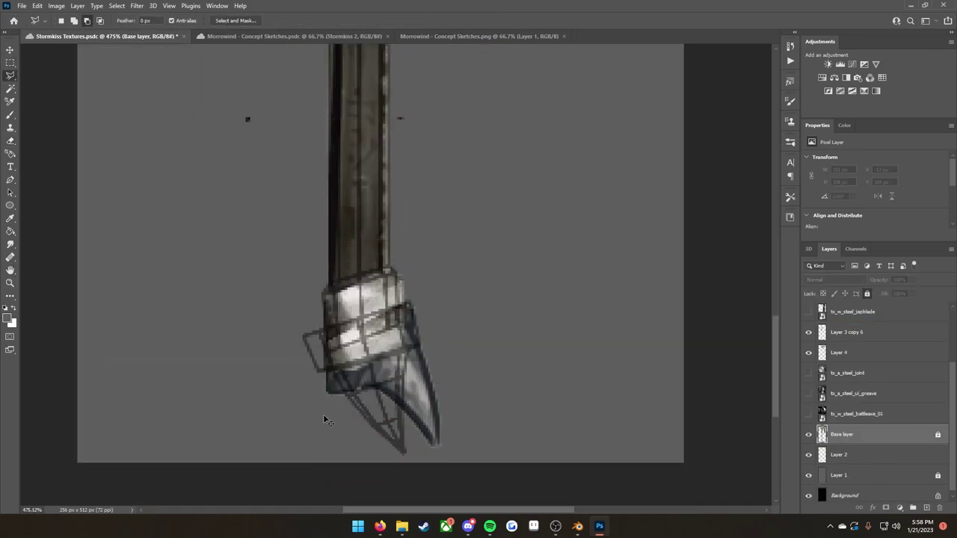
pyautogui.click(37, 6)
pyautogui.click(64, 229)
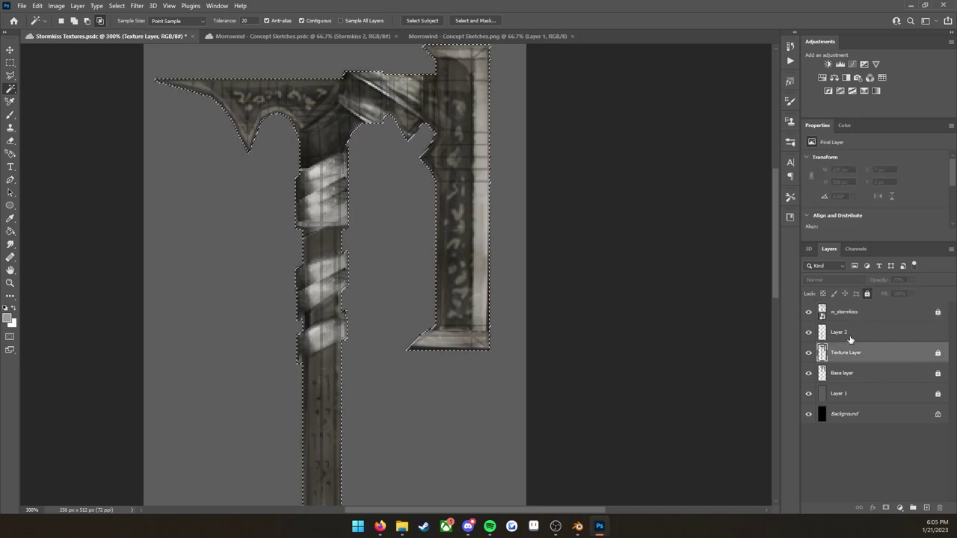
# Step: Paint over the diagonal stripes of the axe head's collar on Layer 2, using sampled tones and a smaller brush
pyautogui.click(851, 340)
pyautogui.press('b')
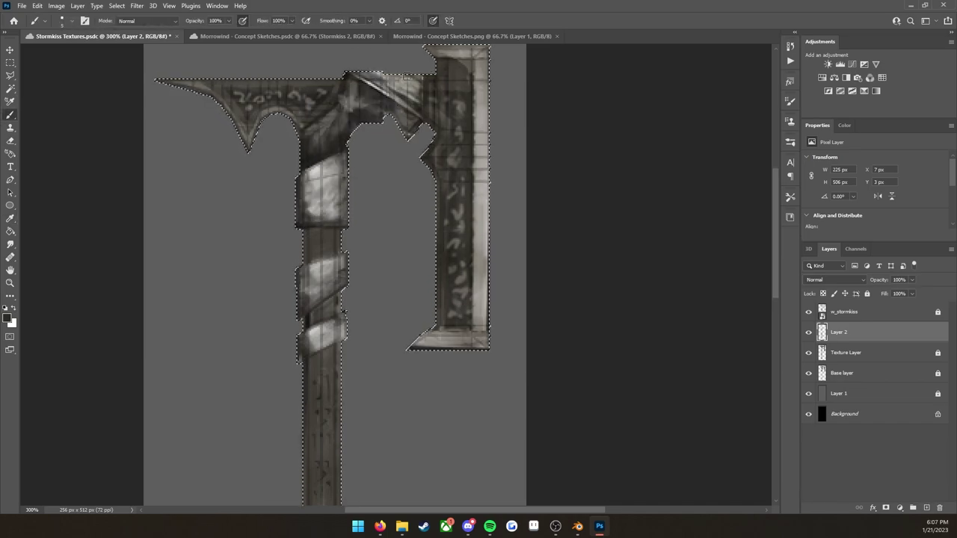
pyautogui.keyDown('alt'); pyautogui.click(352, 102); pyautogui.keyUp('alt')
pyautogui.moveTo(352, 82); pyautogui.dragTo(378, 98)
pyautogui.press('[')
pyautogui.press('[')
pyautogui.press('[')
pyautogui.keyDown('alt'); pyautogui.click(363, 100); pyautogui.keyUp('alt')
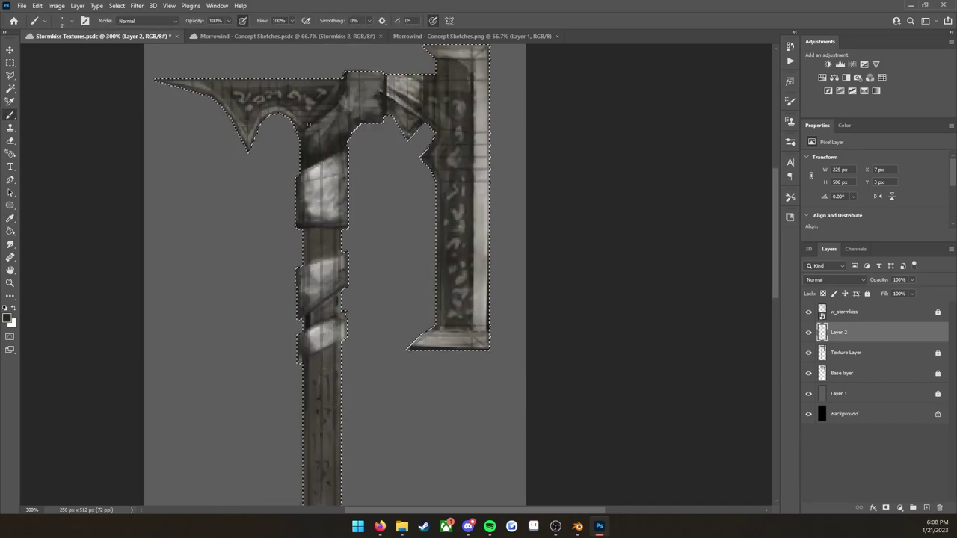
# Step: Paint shading and cleaner edges on the handle collar and wraps with a sampled tone and a larger brush
pyautogui.keyDown('alt'); pyautogui.click(335, 226); pyautogui.keyUp('alt')
pyautogui.press(']')
pyautogui.press(']')
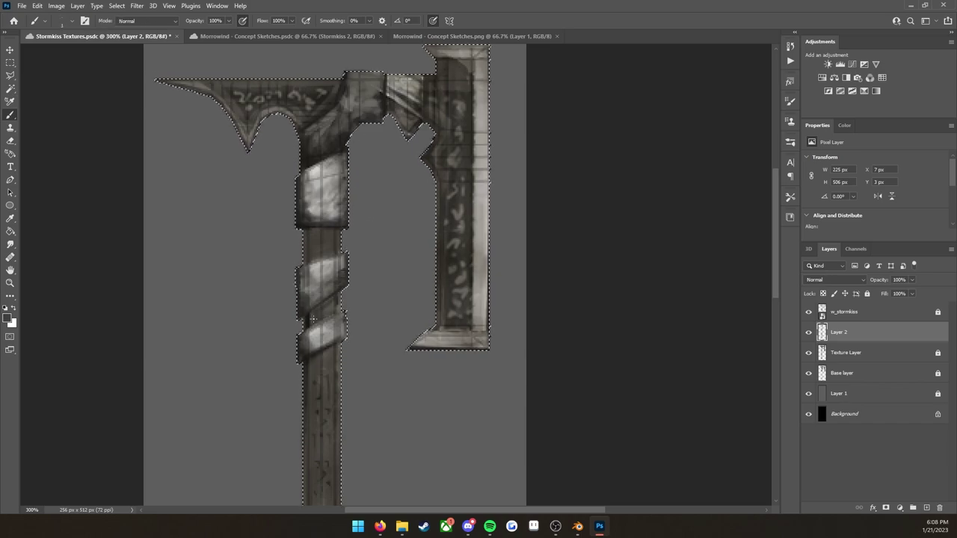
# Step: Paint the pommel's bands and spike with sampled dark and light tones, hiding the w_stormkiss wireframe layer
pyautogui.scroll(-10, 300, 327)
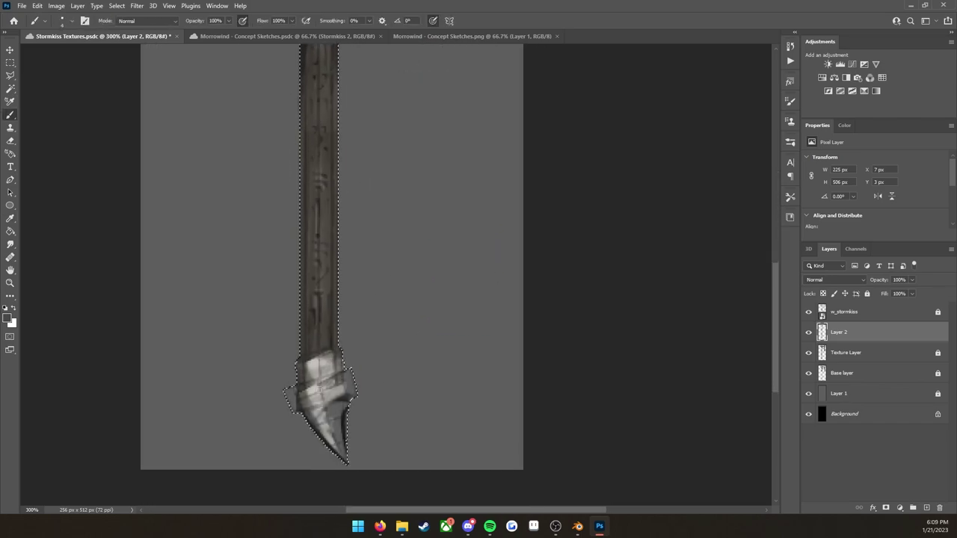
pyautogui.keyDown('alt'); pyautogui.click(342, 404); pyautogui.keyUp('alt')
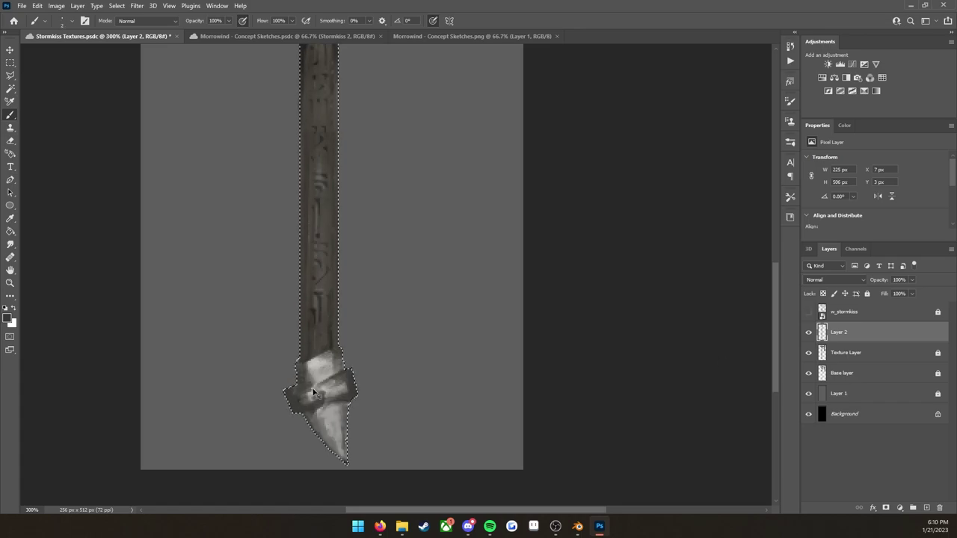
pyautogui.keyDown('alt'); pyautogui.click(313, 391); pyautogui.keyUp('alt')
pyautogui.press('[')
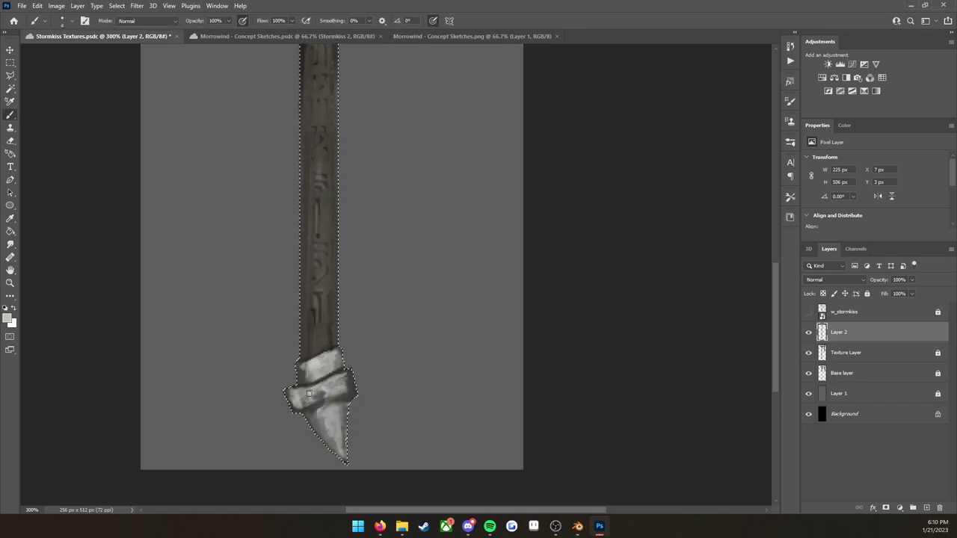
# Step: Repaint the diagonal wrap and the cap at the top of the handle on Layer 2 with sampled tones
pyautogui.scroll(10, 337, 438)
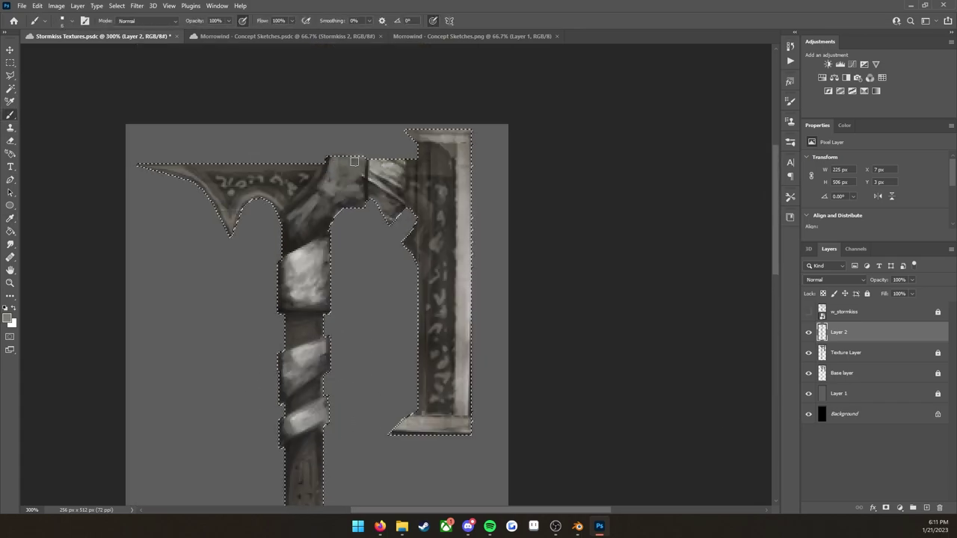
pyautogui.keyDown('alt'); pyautogui.click(425, 388); pyautogui.keyUp('alt')
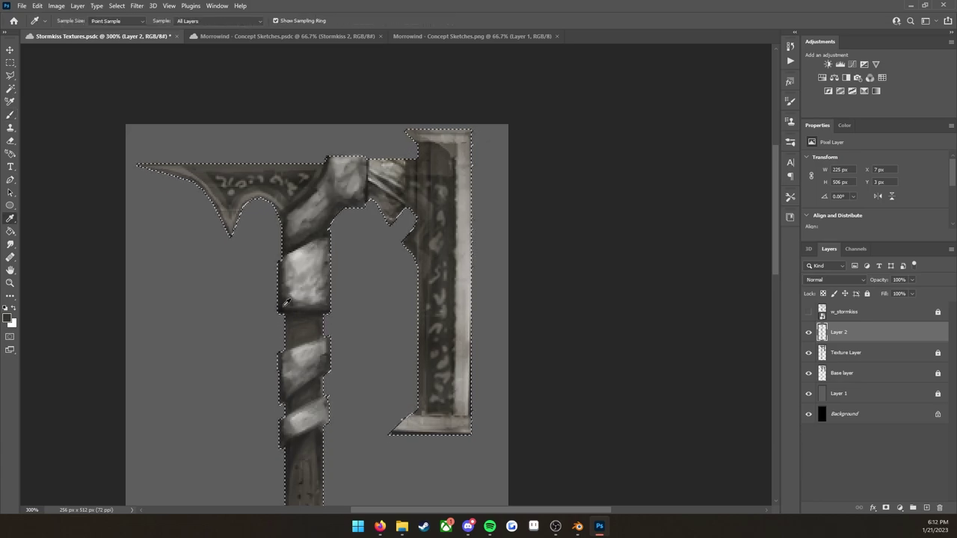
# Step: Paint the dark zigzag border along the blade's notched inner edge with a sampled tone, checking it against the w_stormkiss wireframe
pyautogui.click(809, 312)
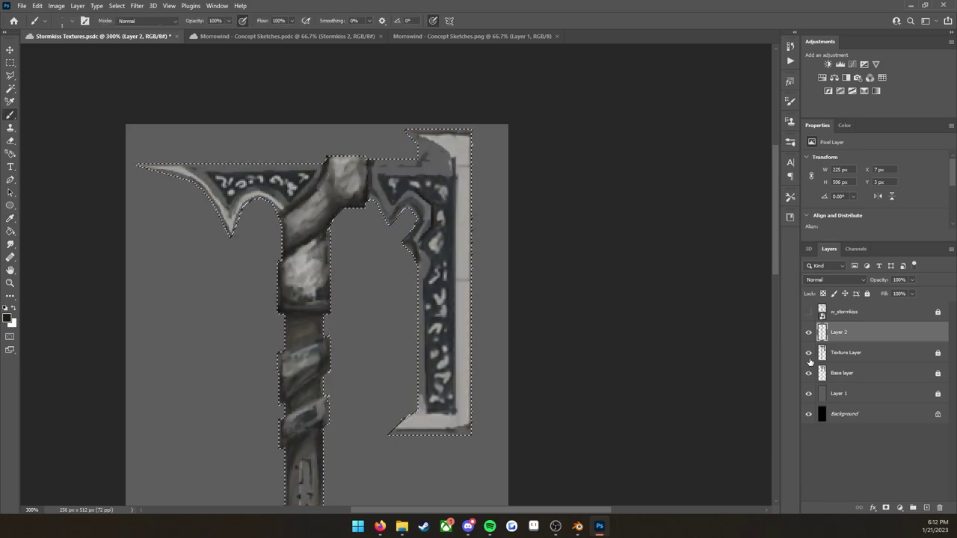
pyautogui.click(809, 312)
pyautogui.press('e')
pyautogui.click(938, 352)
pyautogui.hotkey('alt', ']')
pyautogui.press('b')
pyautogui.keyDown('alt'); pyautogui.click(431, 224); pyautogui.keyUp('alt')
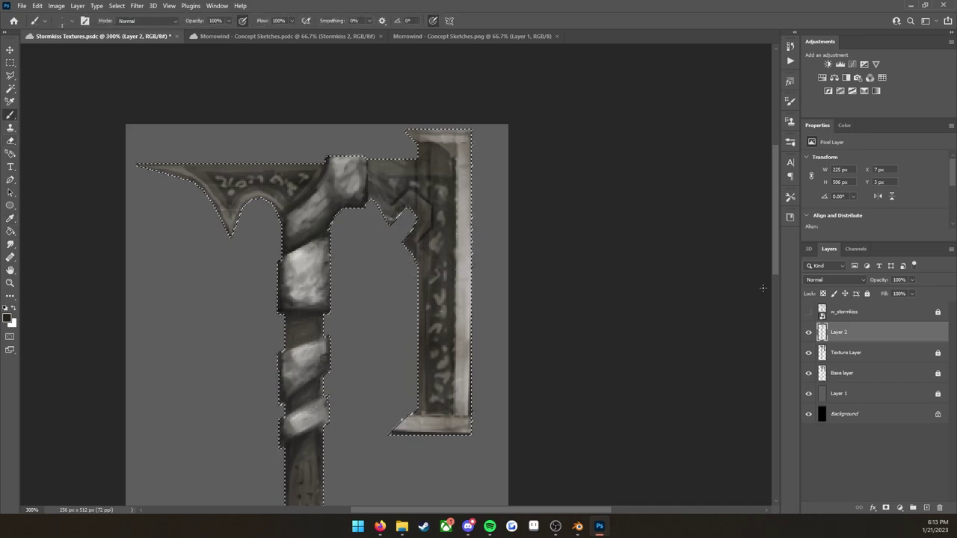
# Step: Show the w_stormkiss wireframe and paint a light edge along the rear spike's curve and tip using a smaller brush
pyautogui.click(809, 312)
pyautogui.moveTo(421, 416)
pyautogui.mouseDown()
pyautogui.moveTo(388, 321)
pyautogui.moveTo(391, 381)
pyautogui.mouseUp()
pyautogui.keyDown('alt'); pyautogui.click(388, 321); pyautogui.keyUp('alt')
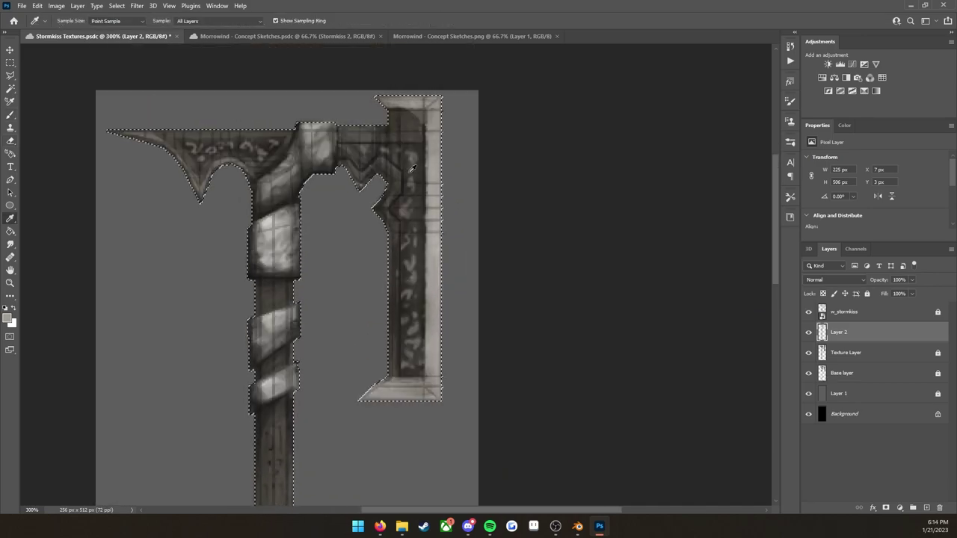
pyautogui.keyDown('alt'); pyautogui.click(410, 115); pyautogui.keyUp('alt')
pyautogui.keyDown('alt'); pyautogui.click(413, 122); pyautogui.keyUp('alt')
pyautogui.press('[')
pyautogui.press('[')
pyautogui.moveTo(206, 178); pyautogui.dragTo(248, 175)
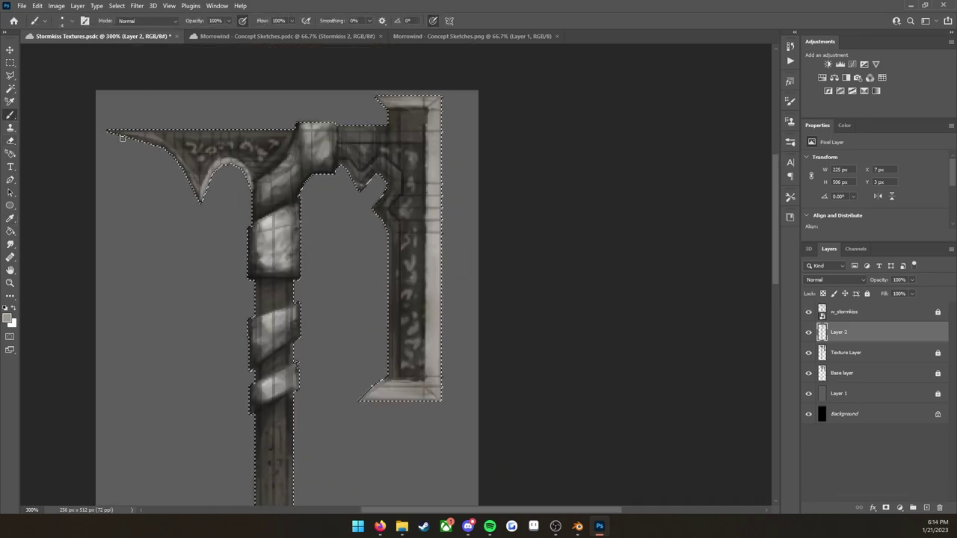
pyautogui.moveTo(168, 149); pyautogui.dragTo(110, 131)
# Step: Cover the ornament in the blade and rear spike panels with a sampled dark tone and a larger brush
pyautogui.keyDown('alt'); pyautogui.click(406, 179); pyautogui.keyUp('alt')
pyautogui.press(']')
pyautogui.press(']')
pyautogui.press(']')
pyautogui.press(']')
pyautogui.press(']')
pyautogui.moveTo(343, 150); pyautogui.dragTo(418, 150)
pyautogui.moveTo(415, 292); pyautogui.dragTo(408, 374)
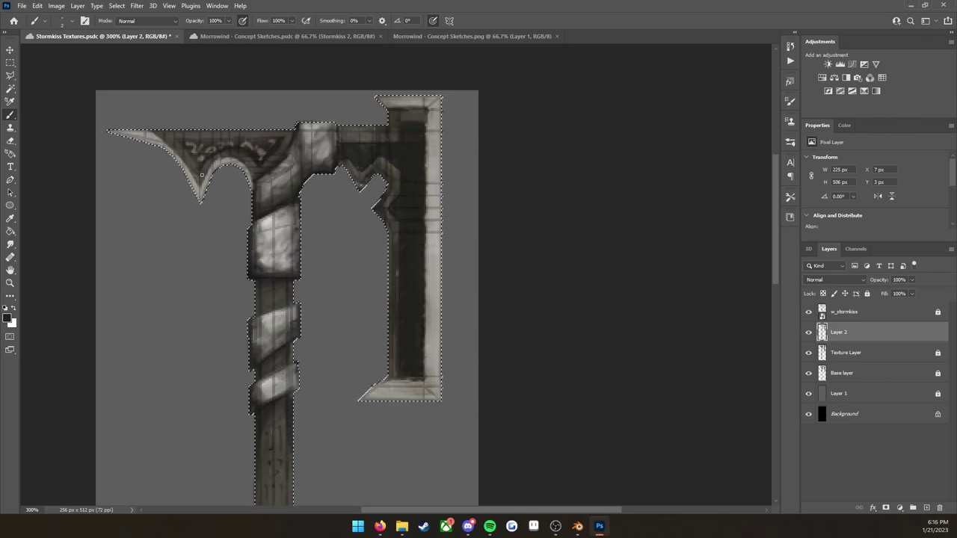
pyautogui.moveTo(185, 147); pyautogui.dragTo(232, 163)
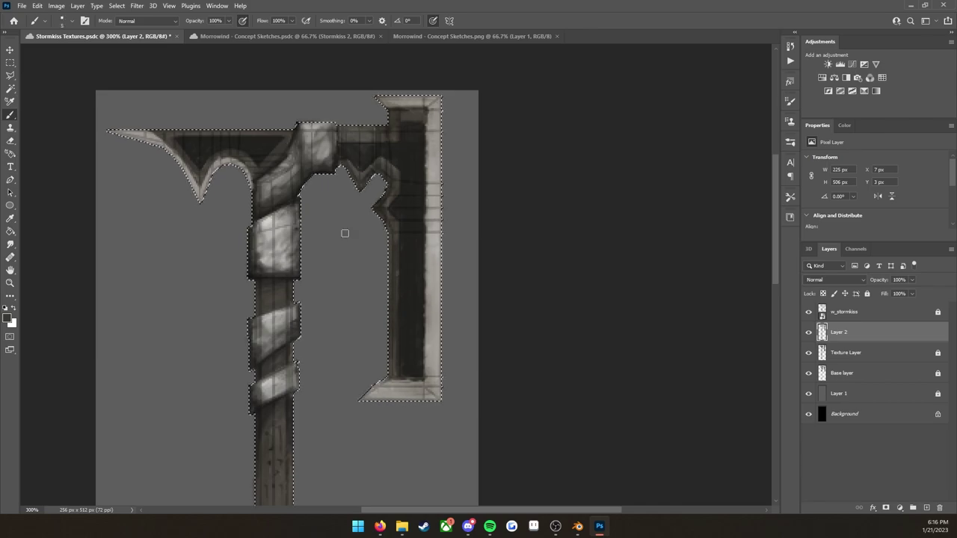
# Step: Paint over the shaft's runes with a larger brush and hide the w_stormkiss wireframe
pyautogui.moveTo(267, 470); pyautogui.dragTo(284, 244)
pyautogui.press(']')
pyautogui.press(']')
pyautogui.press(']')
pyautogui.press(']')
pyautogui.press(']')
pyautogui.moveTo(316, 379)
pyautogui.mouseDown()
pyautogui.moveTo(329, 304)
pyautogui.moveTo(339, 328)
pyautogui.mouseUp()
pyautogui.click(808, 312)
# Step: Refine the upper shaft's shading and brighten the light edges of the rear spike and blade with sampled tones
pyautogui.keyDown('alt'); pyautogui.click(334, 290); pyautogui.keyUp('alt')
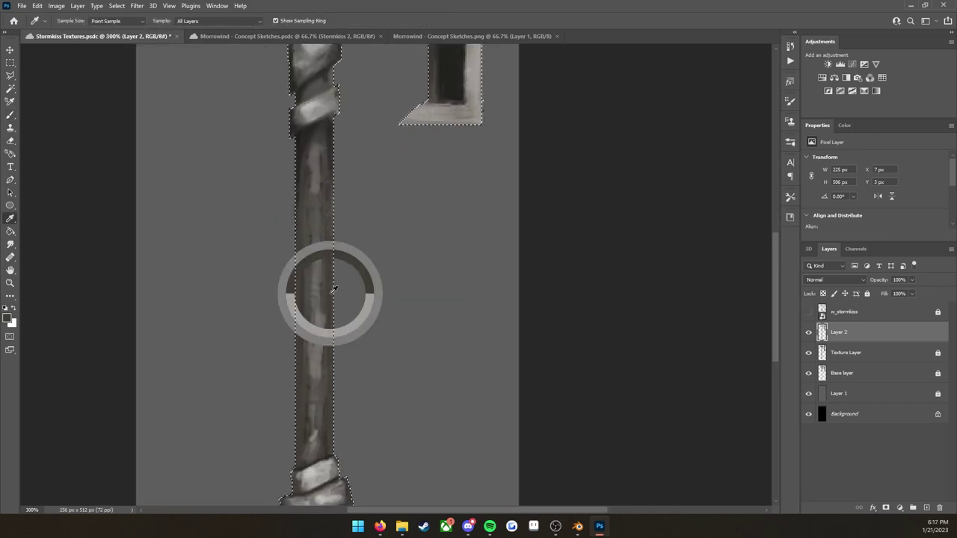
pyautogui.scroll(4, 315, 302)
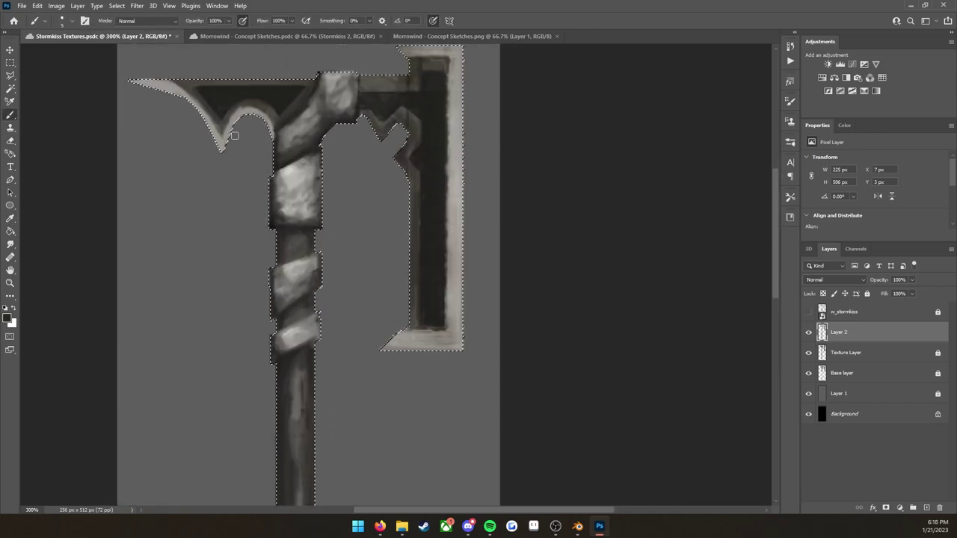
pyautogui.scroll(1, 308, 275)
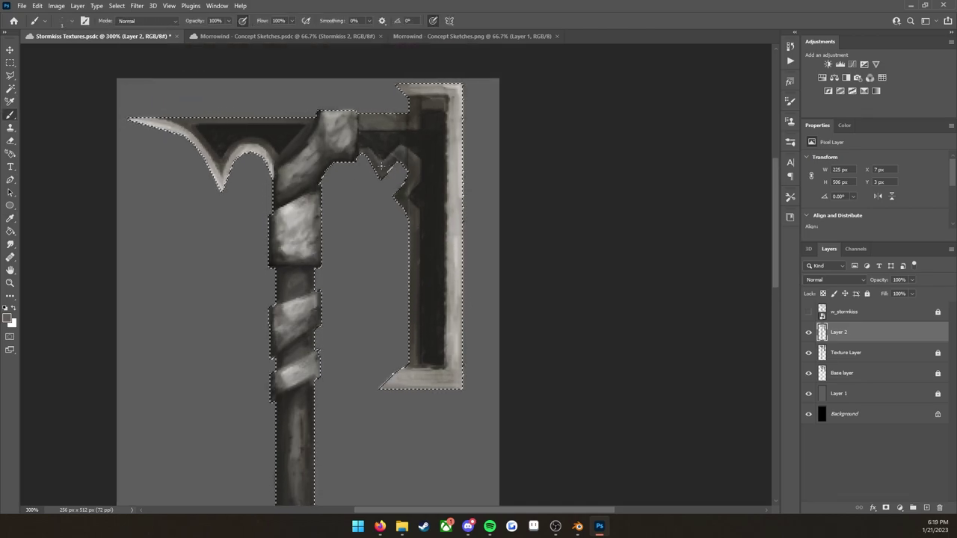
# Step: Exclude the handle and the blade's light outer edge from the selection with lassos, and apply an image adjustment to the rest
pyautogui.press('l')
pyautogui.moveTo(314, 116); pyautogui.dragTo(528, 349)
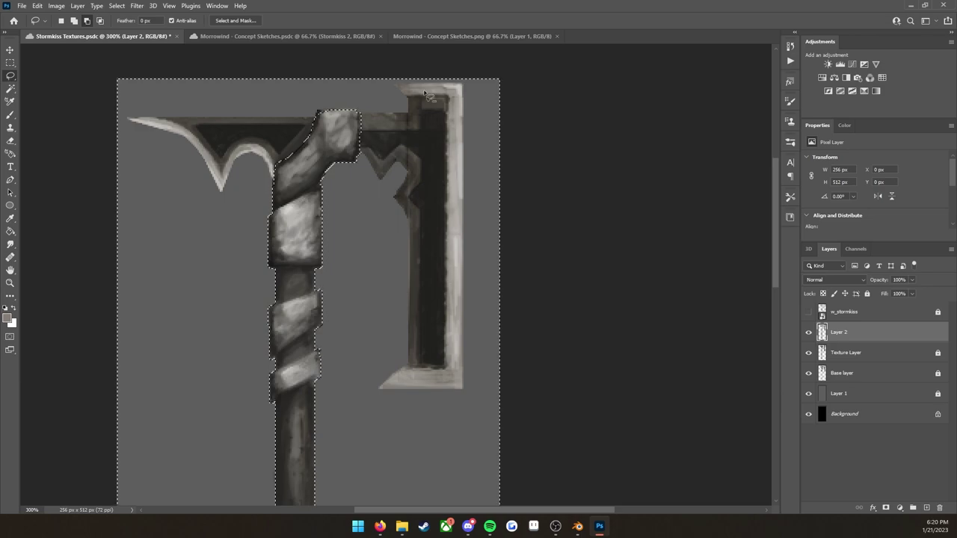
pyautogui.rightClick(10, 76)
pyautogui.click(47, 85)
pyautogui.click(400, 97)
pyautogui.click(56, 6)
pyautogui.click(187, 89)
pyautogui.moveTo(577, 227); pyautogui.dragTo(515, 231)
pyautogui.click(691, 150)
# Step: Load Layer 2's outline as the selection and paint the blade's upper block and inner border with sampled grey tones
pyautogui.press('b')
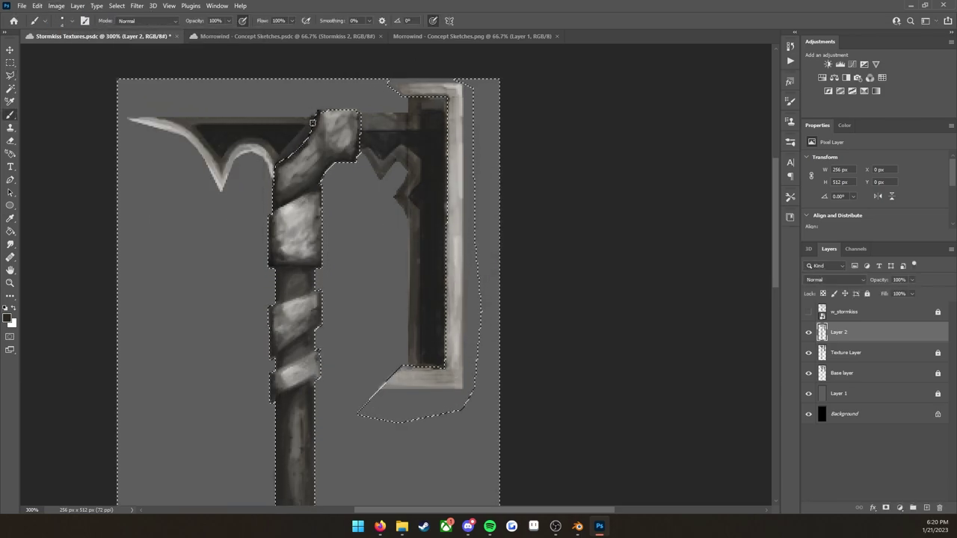
pyautogui.keyDown('ctrl'); pyautogui.click(822, 332); pyautogui.keyUp('ctrl')
pyautogui.keyDown('alt'); pyautogui.click(418, 101); pyautogui.keyUp('alt')
pyautogui.keyDown('alt'); pyautogui.click(414, 130); pyautogui.keyUp('alt')
pyautogui.moveTo(418, 103)
pyautogui.mouseDown()
pyautogui.moveTo(443, 106)
pyautogui.moveTo(433, 127)
pyautogui.mouseUp()
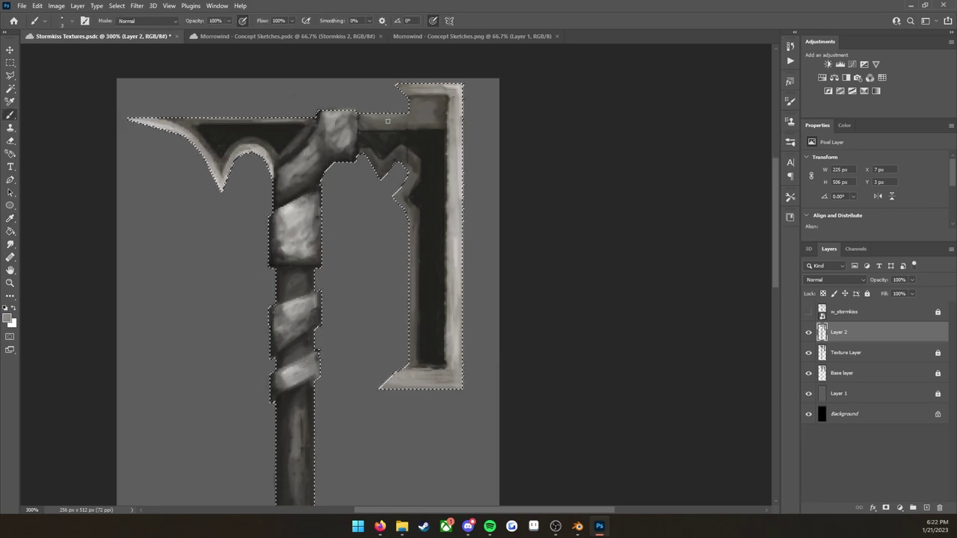
pyautogui.press(']')
pyautogui.moveTo(416, 245); pyautogui.dragTo(416, 310)
# Step: Dab light ornament marks down the blade's dark panel with a sampled tone and a smaller brush
pyautogui.keyDown('alt'); pyautogui.click(443, 112); pyautogui.keyUp('alt')
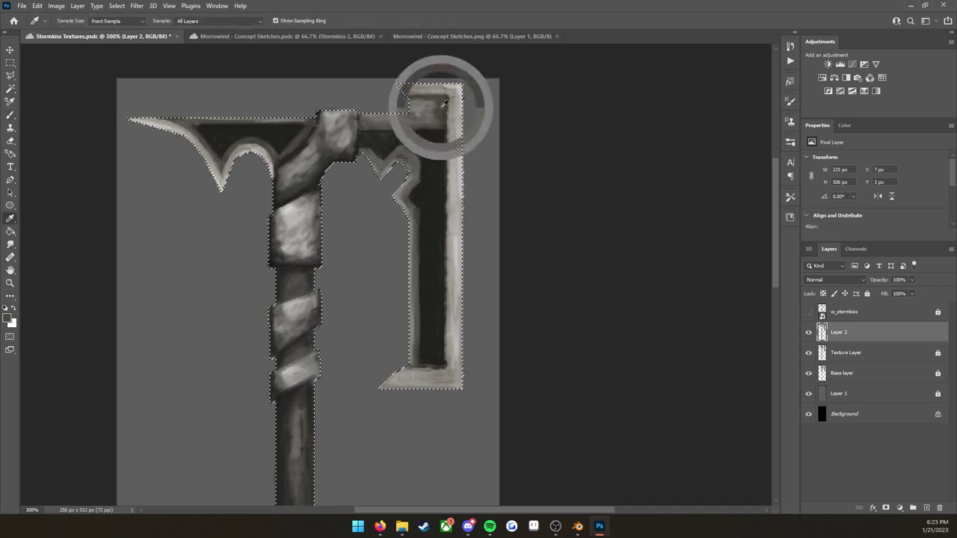
pyautogui.moveTo(383, 395)
pyautogui.mouseDown()
pyautogui.moveTo(403, 353)
pyautogui.moveTo(453, 355)
pyautogui.mouseUp()
pyautogui.keyDown('alt'); pyautogui.click(442, 341); pyautogui.keyUp('alt')
pyautogui.press('[')
pyautogui.moveTo(463, 170); pyautogui.dragTo(457, 180)
pyautogui.moveTo(466, 146); pyautogui.dragTo(464, 156)
pyautogui.moveTo(468, 123); pyautogui.dragTo(460, 132)
pyautogui.moveTo(423, 120); pyautogui.dragTo(416, 129)
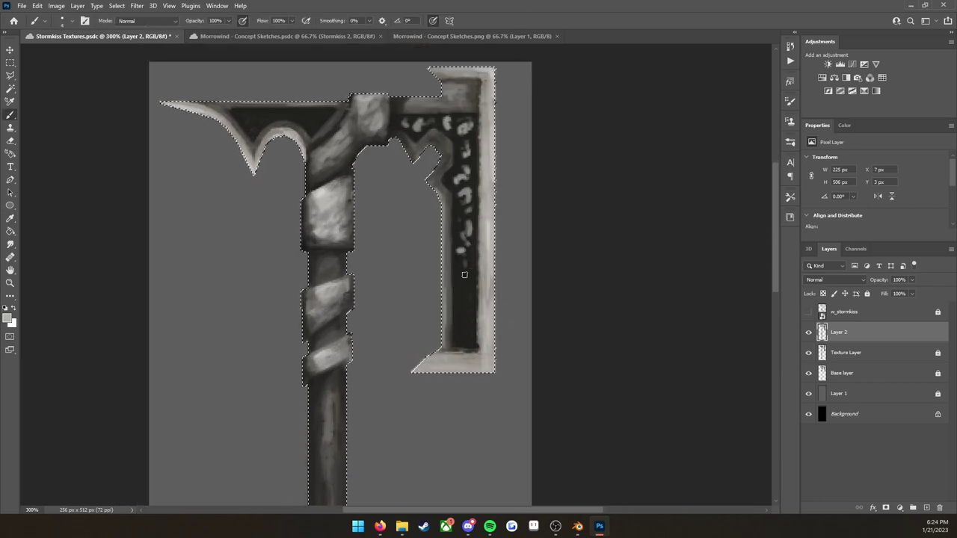
pyautogui.scroll(-1, 467, 333)
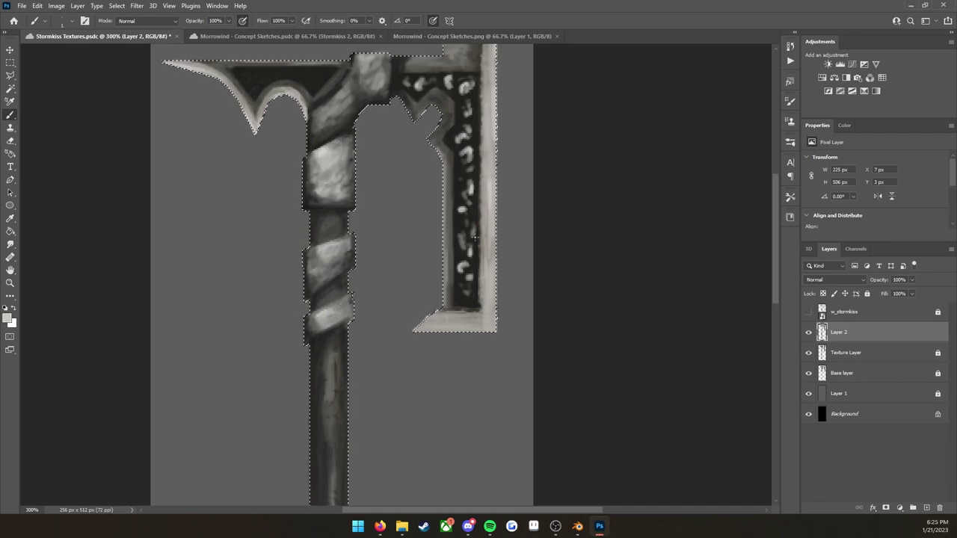
# Step: Paint shading and highlights on the lower shaft, pommel bands and pommel spike with swapped and sampled colours
pyautogui.scroll(-3, 473, 238)
pyautogui.hscroll(-2, 474, 238)
pyautogui.press('x')
pyautogui.scroll(-6, 381, 164)
pyautogui.hscroll(1, 382, 165)
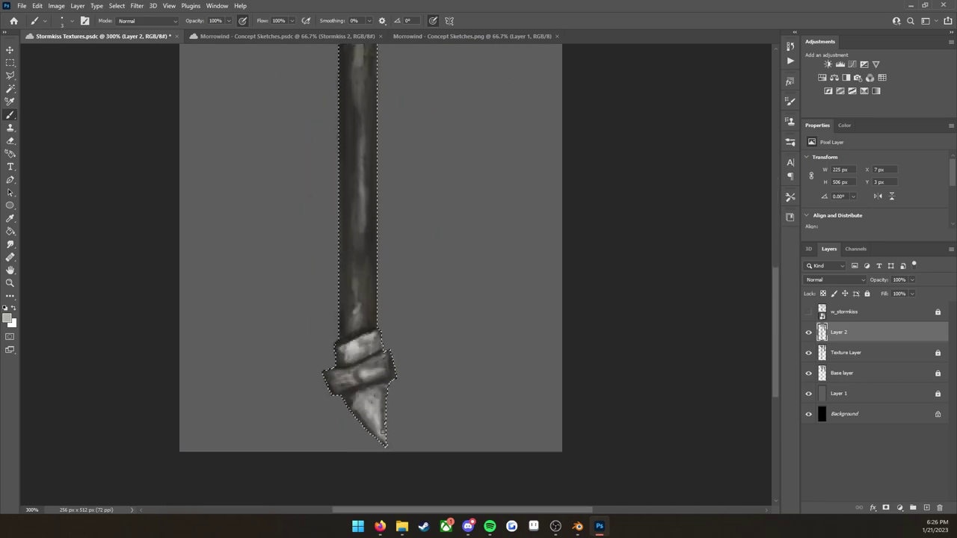
pyautogui.moveTo(382, 432); pyautogui.dragTo(368, 405)
pyautogui.keyDown('alt'); pyautogui.click(357, 401); pyautogui.keyUp('alt')
pyautogui.press(']')
pyautogui.press(']')
pyautogui.press(']')
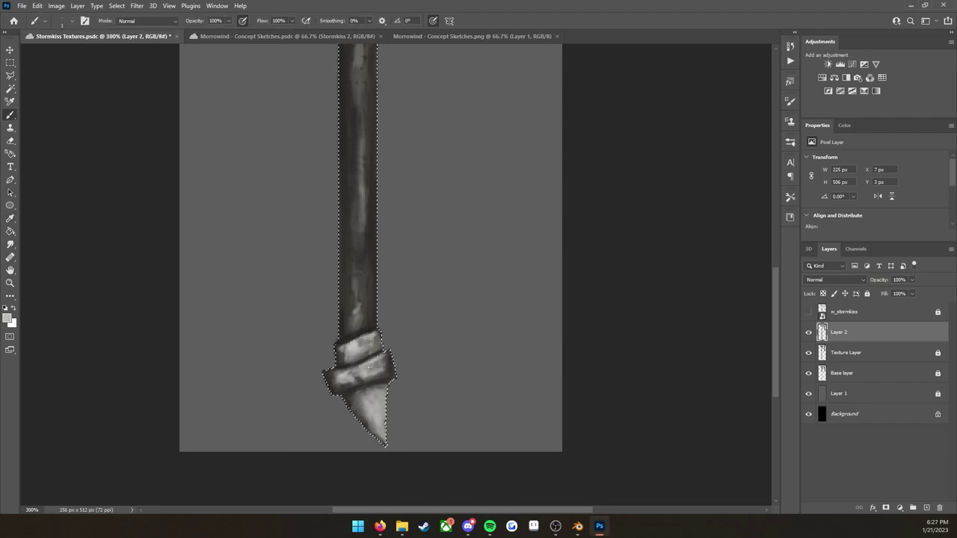
# Step: Set the brush opacity to 56% and paint softer light tones on the handle wraps and upper shaft
pyautogui.scroll(20, 371, 376)
pyautogui.hscroll(2, 396, 344)
pyautogui.press('5')
pyautogui.press('6')
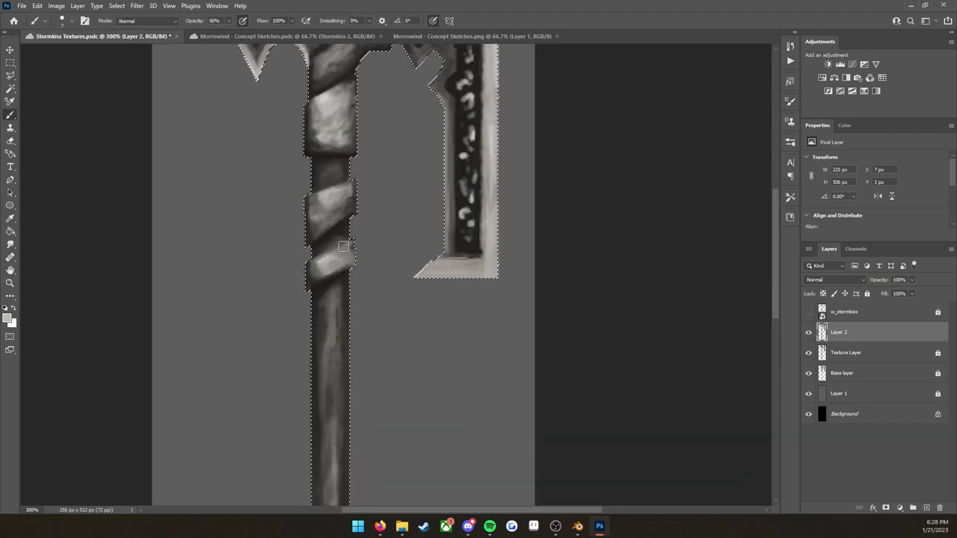
# Step: Set the brush opacity to 83% and paint light ornament marks in the rear spike's dark panel
pyautogui.moveTo(229, 21); pyautogui.dragTo(248, 33)
pyautogui.press(']')
pyautogui.moveTo(291, 166); pyautogui.dragTo(226, 173)
pyautogui.click(300, 162)
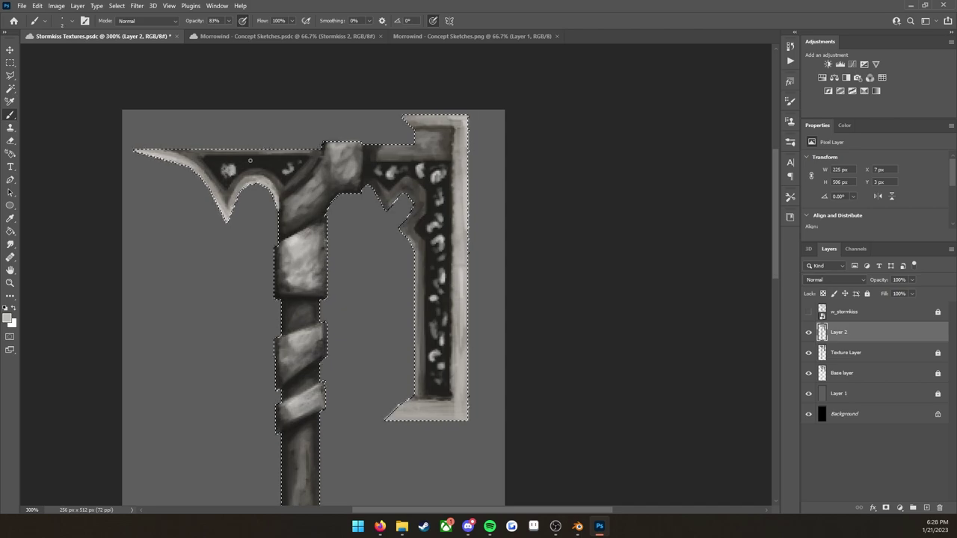
pyautogui.press('z')
pyautogui.moveTo(266, 206)
pyautogui.mouseDown()
pyautogui.moveTo(232, 202)
pyautogui.moveTo(330, 183)
pyautogui.mouseUp()
# Step: Refine the shading of the cap joining the handle to the axe head with a sampled tone
pyautogui.press('b')
pyautogui.keyDown('alt'); pyautogui.click(357, 153); pyautogui.keyUp('alt')
pyautogui.moveTo(350, 123); pyautogui.dragTo(346, 148)
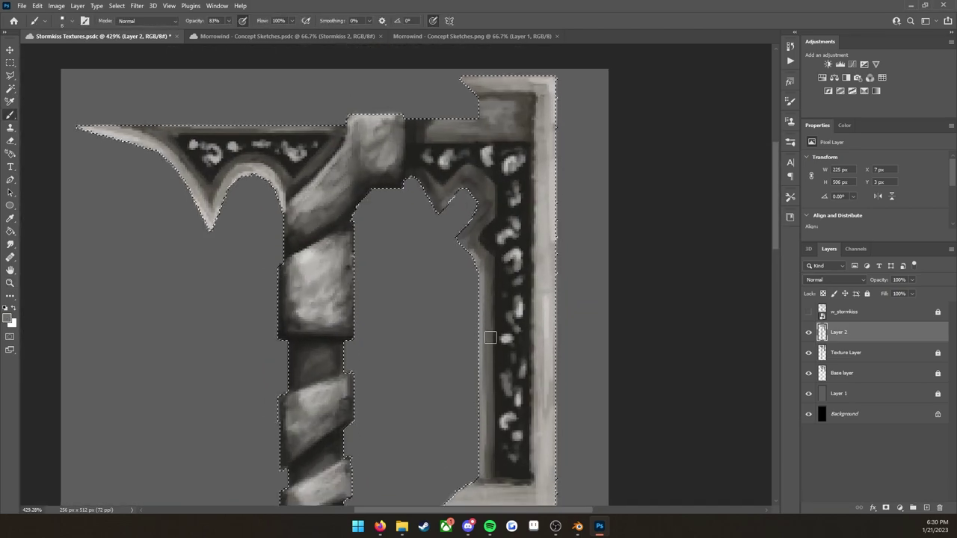
pyautogui.moveTo(491, 337); pyautogui.dragTo(337, 319)
pyautogui.keyDown('alt'); pyautogui.click(386, 220); pyautogui.keyUp('alt')
# Step: Add a new layer above Layer 2 with Overlay blending for the runes along the shaft
pyautogui.press('z')
pyautogui.moveTo(378, 224); pyautogui.dragTo(337, 224)
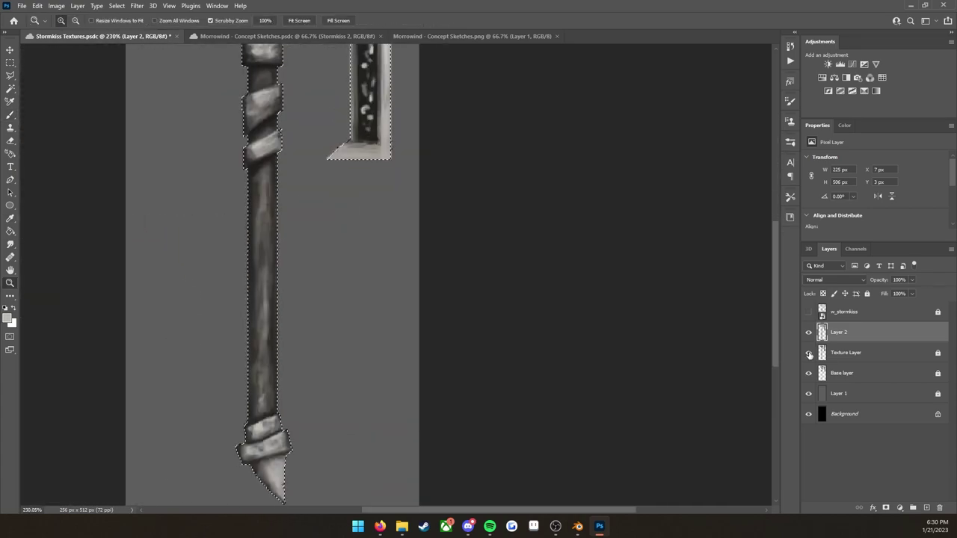
pyautogui.click(815, 374)
pyautogui.hotkey('ctrl', 'shift', 'alt', 'n')
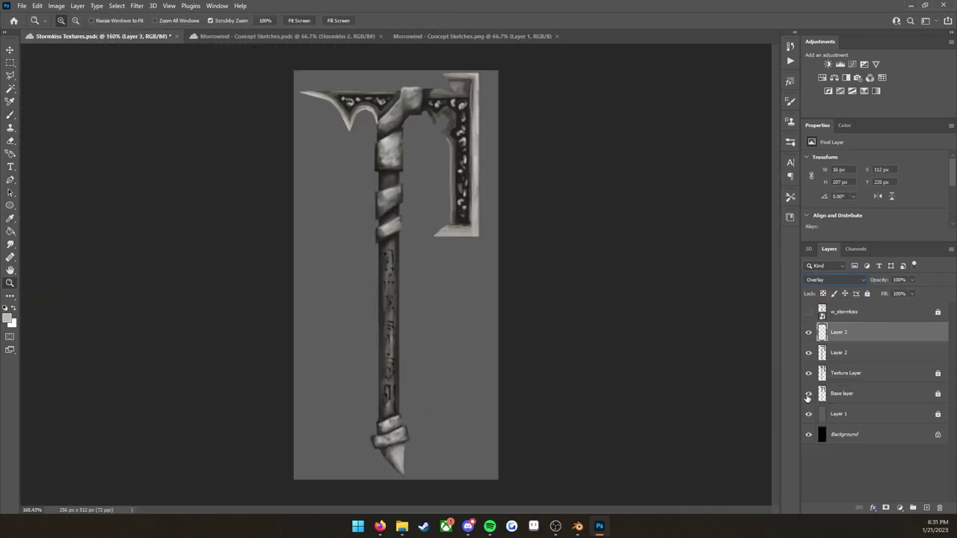
# Step: Soften the shaft's runes on Layer 3 with the Eraser and a layer opacity of 88%
pyautogui.moveTo(413, 421); pyautogui.dragTo(479, 421)
pyautogui.press('e')
pyautogui.moveTo(466, 213); pyautogui.dragTo(457, 293)
pyautogui.press('z')
pyautogui.moveTo(518, 357); pyautogui.dragTo(456, 358)
pyautogui.moveTo(912, 280); pyautogui.dragTo(904, 294)
pyautogui.moveTo(573, 329); pyautogui.dragTo(546, 329)
# Step: Hide the grey Layer 1 backdrop and touch up the shaft's runes on Layer 3 with a dark sampled tone
pyautogui.click(809, 414)
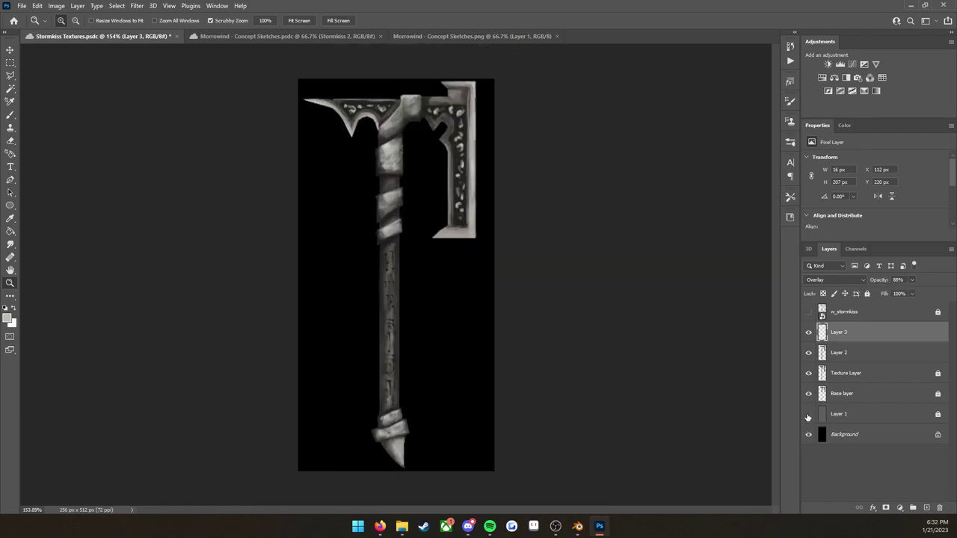
pyautogui.moveTo(453, 243); pyautogui.dragTo(491, 243)
pyautogui.press('b')
pyautogui.click(839, 352)
pyautogui.click(840, 332)
pyautogui.moveTo(350, 386)
pyautogui.mouseDown()
pyautogui.moveTo(350, 398)
pyautogui.moveTo(364, 283)
pyautogui.mouseUp()
pyautogui.keyDown('alt'); pyautogui.click(365, 262); pyautogui.keyUp('alt')
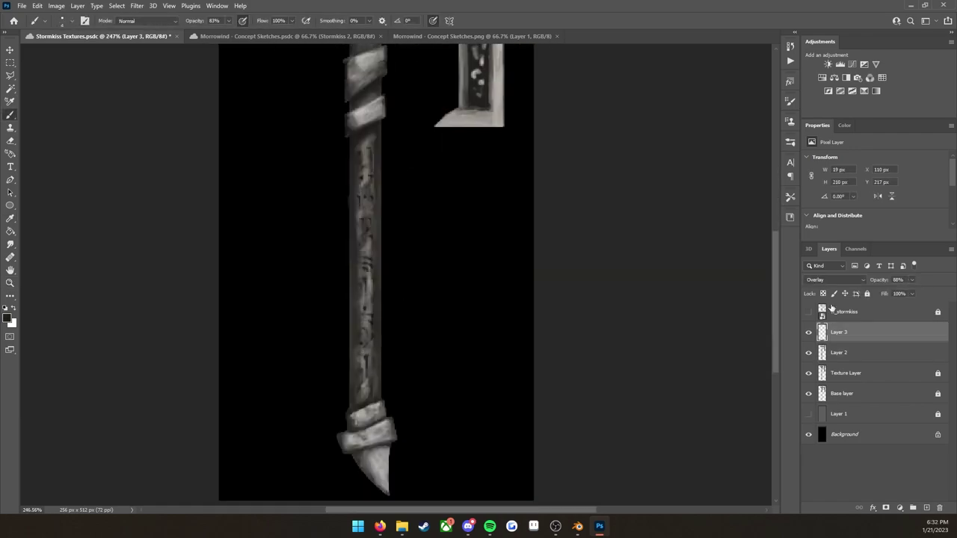
# Step: Lock Layer 3, load the Base layer's outline as the selection, and paint the shaft and pommel shading on Layer 2
pyautogui.click(867, 294)
pyautogui.click(839, 353)
pyautogui.keyDown('ctrl'); pyautogui.click(822, 394); pyautogui.keyUp('ctrl')
pyautogui.press(']')
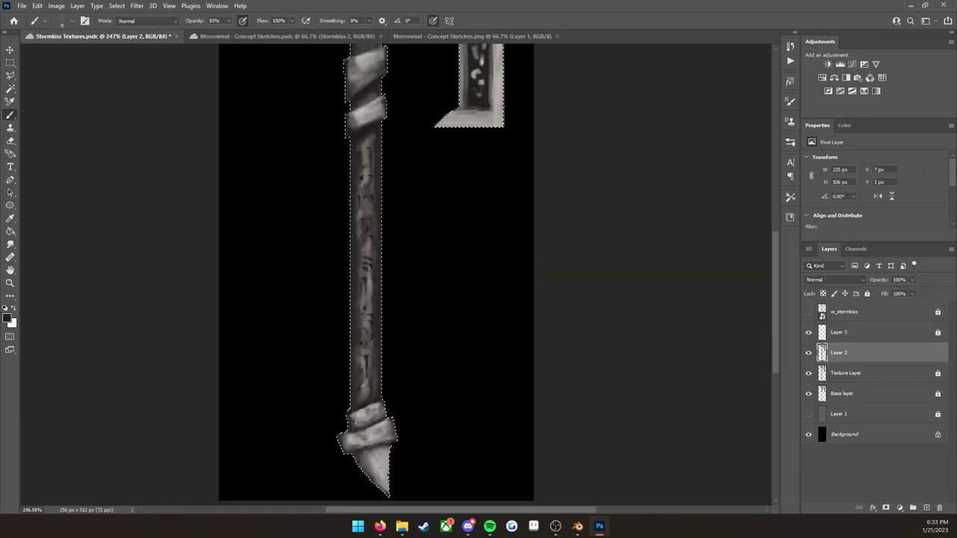
pyautogui.moveTo(366, 337); pyautogui.dragTo(362, 284)
pyautogui.keyDown('alt'); pyautogui.click(359, 419); pyautogui.keyUp('alt')
pyautogui.moveTo(342, 387); pyautogui.dragTo(348, 401)
# Step: Smooth the shading of the axe head, handle wraps and pommel spike on Layer 2 with sampled tones
pyautogui.moveTo(431, 150); pyautogui.dragTo(361, 421)
pyautogui.keyDown('alt'); pyautogui.click(424, 224); pyautogui.keyUp('alt')
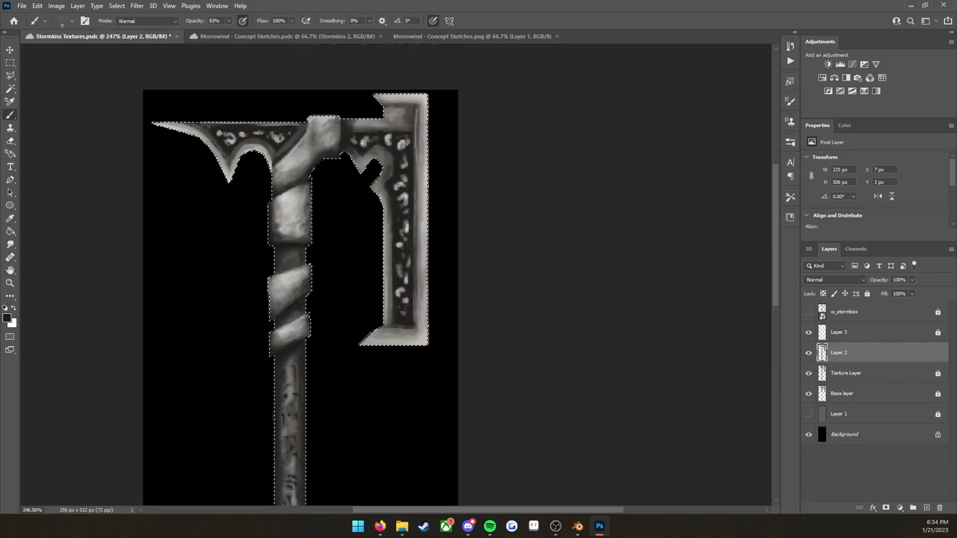
pyautogui.keyDown('alt'); pyautogui.click(254, 146); pyautogui.keyUp('alt')
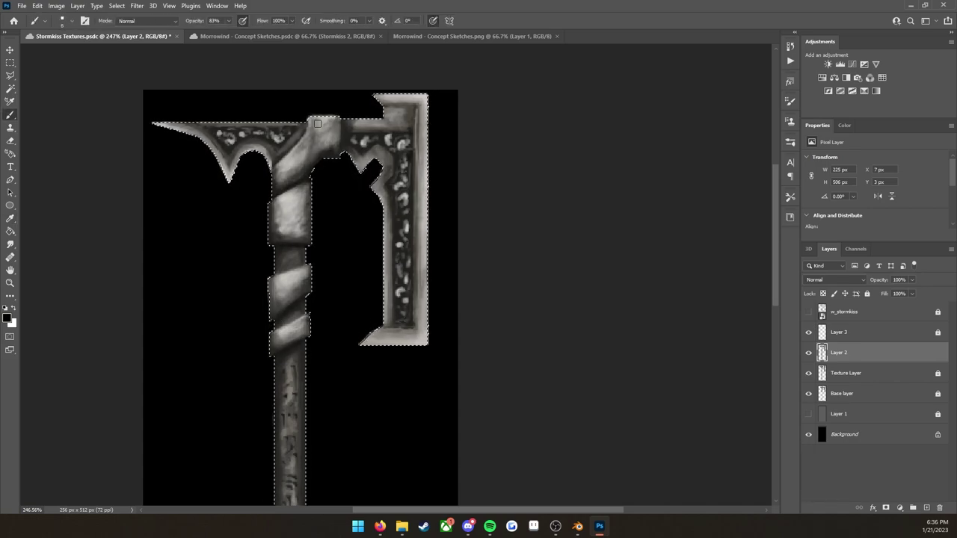
pyautogui.moveTo(280, 343)
pyautogui.mouseDown()
pyautogui.moveTo(295, 176)
pyautogui.moveTo(348, 44)
pyautogui.mouseUp()
pyautogui.keyDown('alt'); pyautogui.click(377, 397); pyautogui.keyUp('alt')
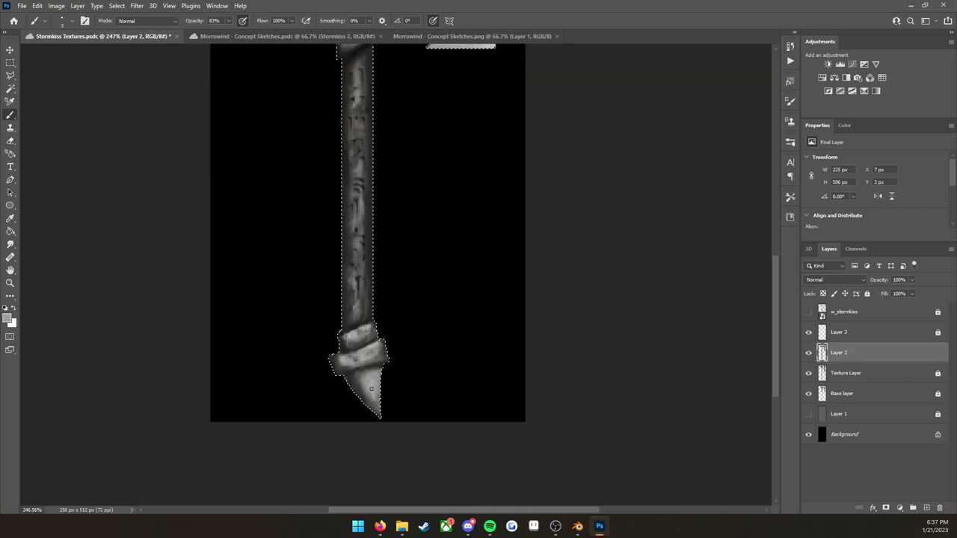
# Step: Paint small dark crack marks on the blade's border with a sampled tone and a much smaller brush
pyautogui.moveTo(366, 135); pyautogui.dragTo(389, 337)
pyautogui.moveTo(381, 171)
pyautogui.keyDown('ctrl'); pyautogui.mouseDown()
pyautogui.moveTo(424, 170)
pyautogui.moveTo(393, 170)
pyautogui.mouseUp(); pyautogui.keyUp('ctrl')
pyautogui.press('[')
pyautogui.press('[')
pyautogui.press('[')
pyautogui.press('[')
pyautogui.keyDown('alt'); pyautogui.click(481, 184); pyautogui.keyUp('alt')
pyautogui.press('[')
pyautogui.moveTo(481, 184); pyautogui.dragTo(474, 176)
pyautogui.moveTo(465, 359); pyautogui.dragTo(464, 370)
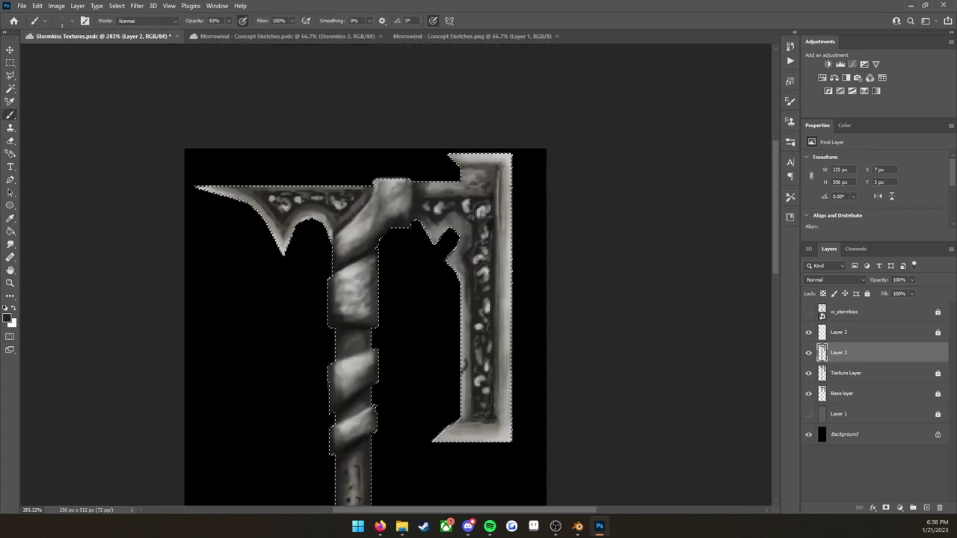
# Step: Paint nicks and shading along the blade's outer edge, undoing one stroke and resampling the tone
pyautogui.moveTo(551, 378)
pyautogui.keyDown('ctrl'); pyautogui.mouseDown()
pyautogui.moveTo(537, 395)
pyautogui.moveTo(575, 385)
pyautogui.mouseUp(); pyautogui.keyUp('ctrl')
pyautogui.moveTo(491, 112); pyautogui.dragTo(473, 397)
pyautogui.hotkey('ctrl', 'z')
pyautogui.moveTo(475, 438); pyautogui.dragTo(479, 99)
pyautogui.keyDown('alt'); pyautogui.click(476, 135); pyautogui.keyUp('alt')
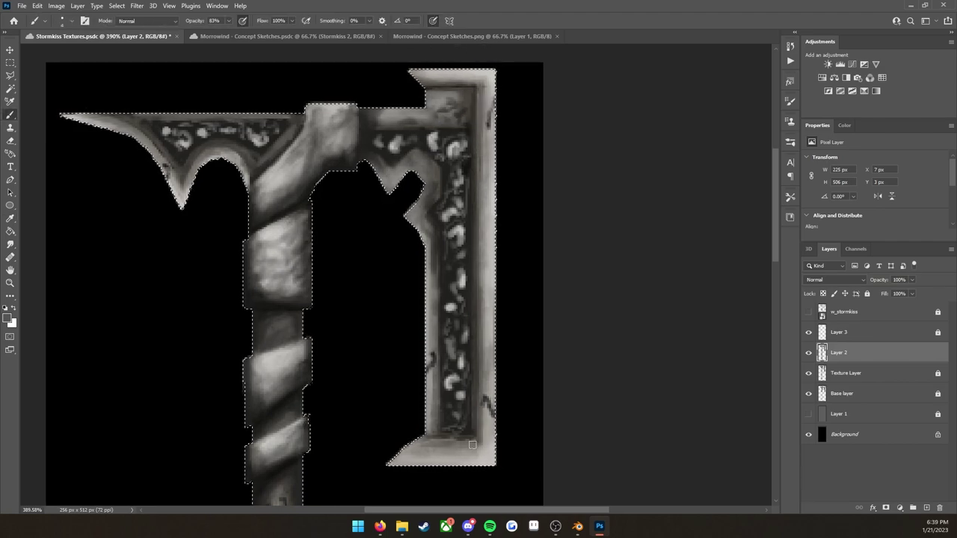
# Step: Add a Gradient Map masked to the axe above Layer 3, using a reversed dark gradient and Lighten blending
pyautogui.moveTo(288, 306); pyautogui.dragTo(320, 243)
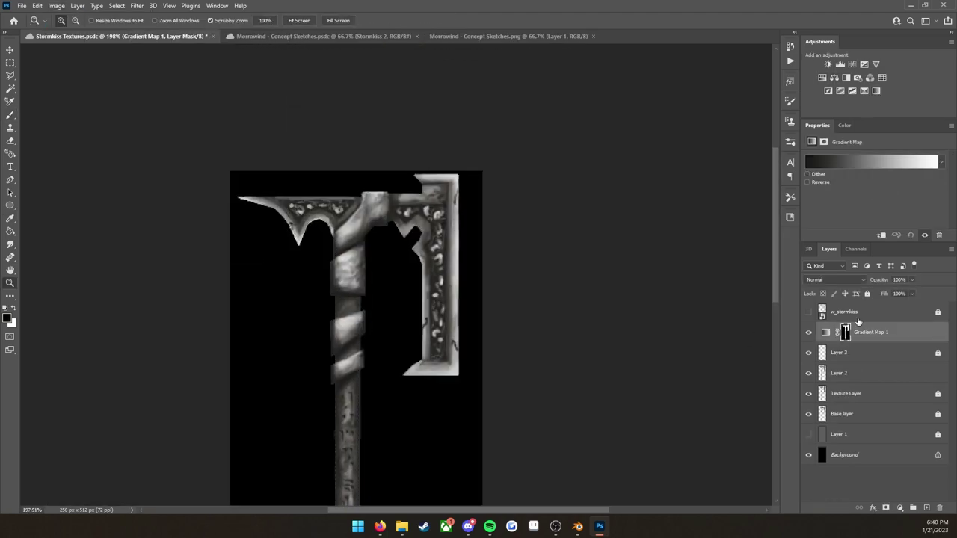
pyautogui.click(942, 163)
pyautogui.click(853, 299)
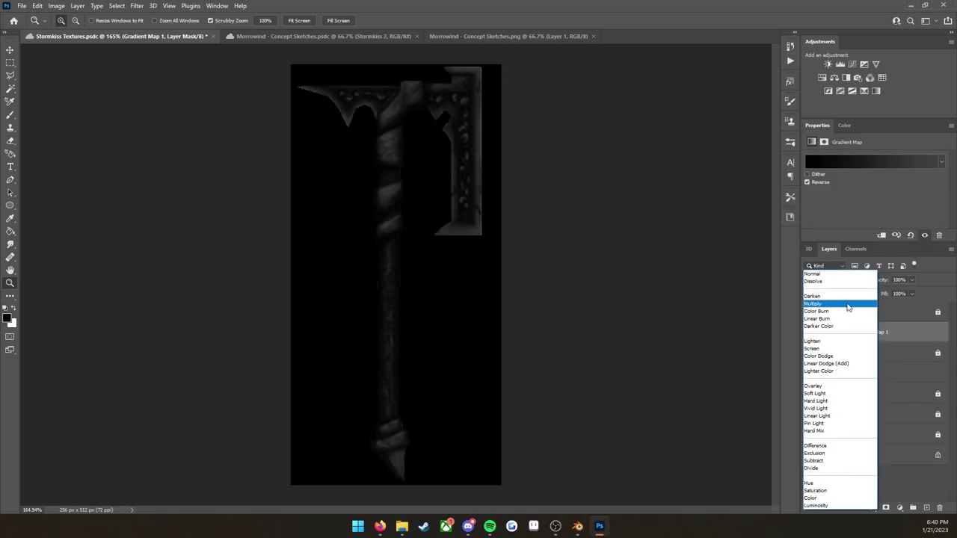
pyautogui.click(834, 343)
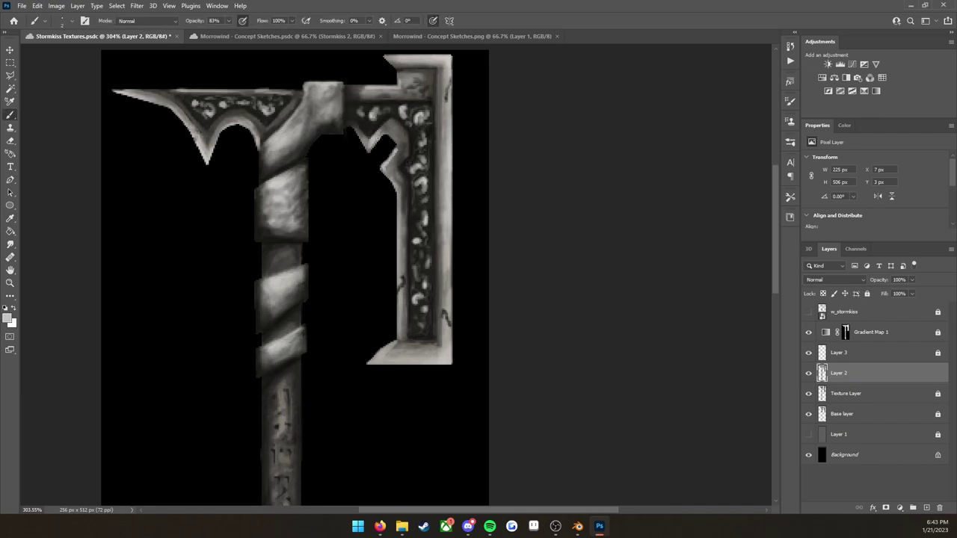
# Step: Show and unlock the w_stormkiss wireframe overlay, raise its opacity, and touch up the pommel wrap's outer edge on Layer 2
pyautogui.moveTo(344, 359)
pyautogui.mouseDown()
pyautogui.moveTo(399, 266)
pyautogui.moveTo(362, 285)
pyautogui.mouseUp()
pyautogui.press('e')
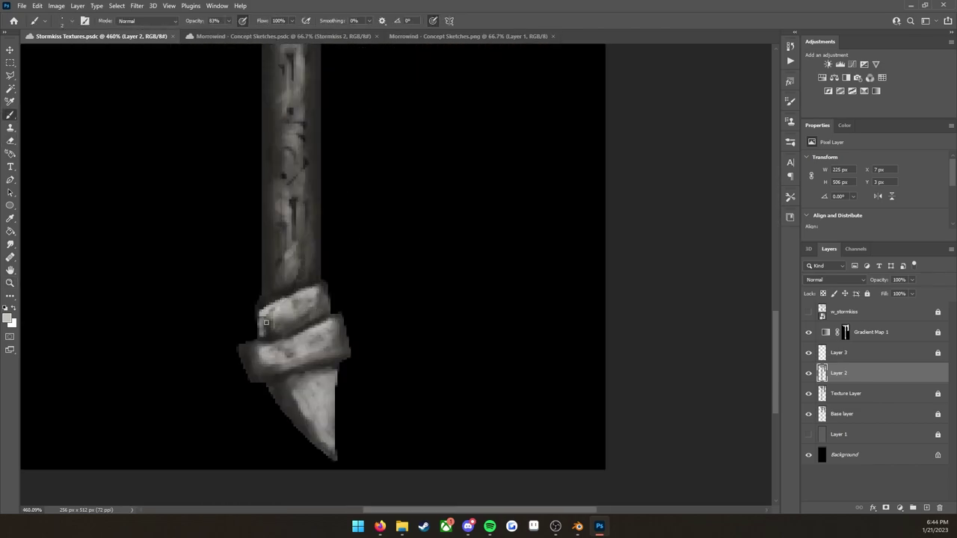
pyautogui.click(808, 311)
pyautogui.click(871, 312)
pyautogui.click(938, 312)
pyautogui.moveTo(908, 283); pyautogui.dragTo(927, 283)
pyautogui.click(850, 373)
pyautogui.moveTo(242, 351); pyautogui.dragTo(249, 349)
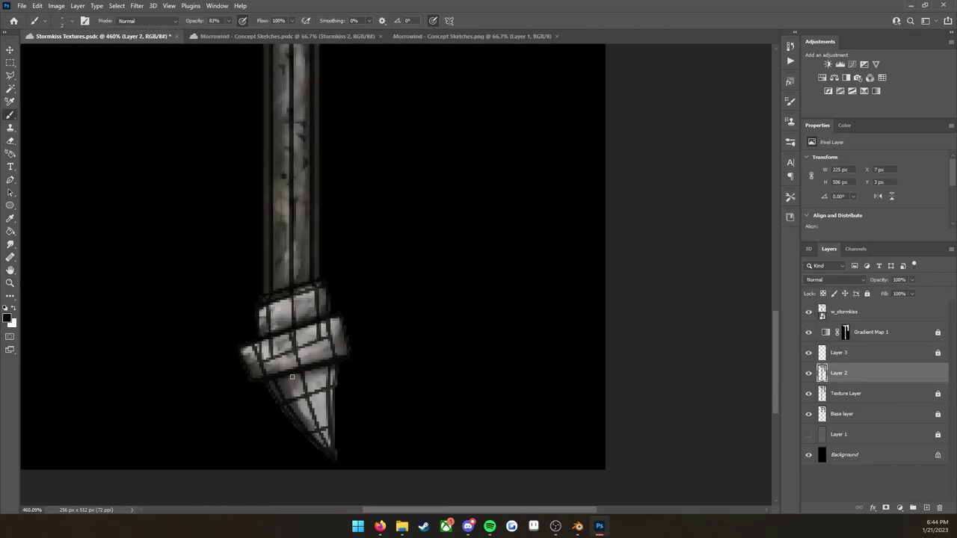
# Step: Repaint the highlights and shading of the pommel wraps and spike on Layer 2, sampling a tone and shrinking the brush
pyautogui.hotkey('ctrl', 'shift', 'z')
pyautogui.moveTo(310, 440); pyautogui.dragTo(329, 389)
pyautogui.moveTo(263, 327); pyautogui.dragTo(323, 299)
pyautogui.moveTo(360, 326); pyautogui.dragTo(355, 374)
pyautogui.keyDown('alt'); pyautogui.click(314, 342); pyautogui.keyUp('alt')
pyautogui.press('[')
pyautogui.press('[')
pyautogui.press('[')
pyautogui.press('[')
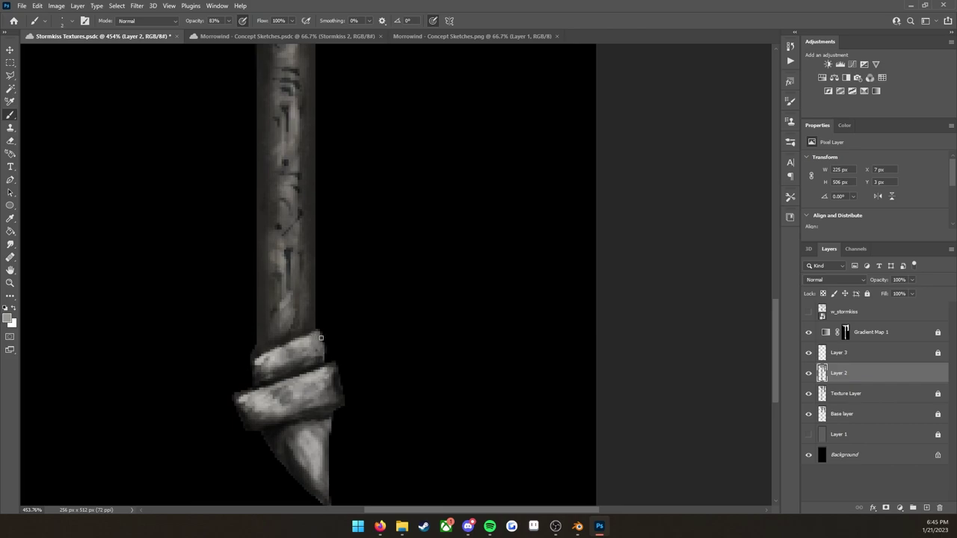
# Step: Unlock the Gradient Map 1 layer and set its blending mode to Color Dodge
pyautogui.press('z')
pyautogui.moveTo(484, 366); pyautogui.dragTo(419, 366)
pyautogui.click(871, 332)
pyautogui.click(937, 332)
pyautogui.click(834, 279)
pyautogui.click(827, 366)
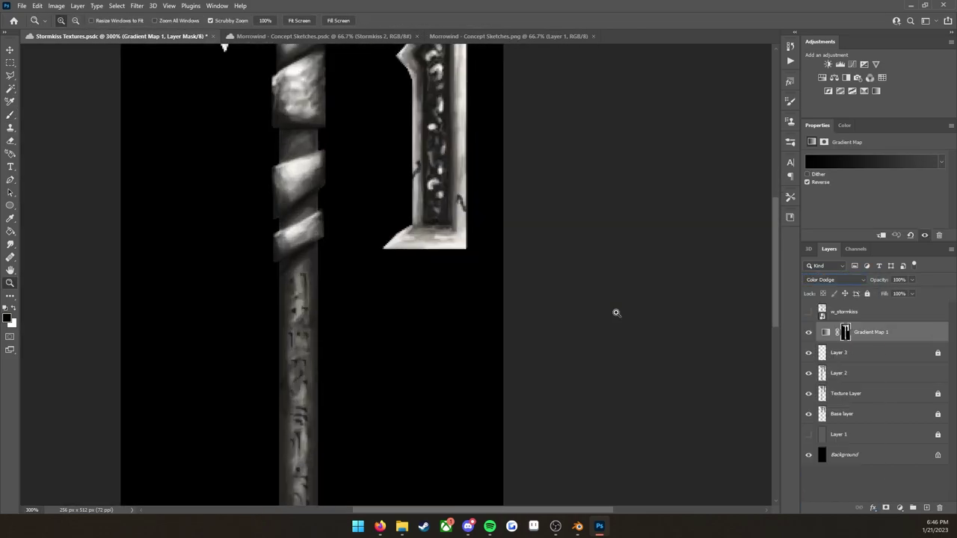
# Step: Place the tx_a_steel_ul_greave texture above Gradient Map 1 at the upper part of the canvas and duplicate it
pyautogui.moveTo(618, 314); pyautogui.dragTo(568, 314)
pyautogui.moveTo(402, 527)
pyautogui.click(443, 451)
pyautogui.moveTo(478, 269); pyautogui.dragTo(401, 135)
pyautogui.hotkey('ctrl', 'j')
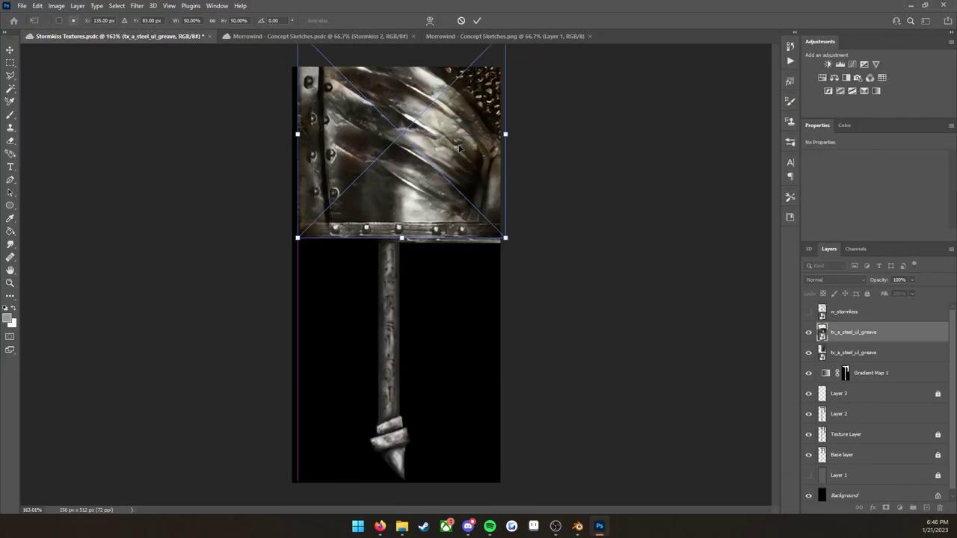
# Step: Tile copies of the greave texture across the whole canvas and merge them into one layer
pyautogui.moveTo(370, 191); pyautogui.dragTo(447, 190)
pyautogui.hotkey('ctrl', 'j')
pyautogui.moveTo(446, 191); pyautogui.dragTo(446, 480)
pyautogui.hotkey('ctrl', 'j')
pyautogui.press('Return')
pyautogui.keyDown('shift'); pyautogui.click(853, 332); pyautogui.keyUp('shift')
pyautogui.hotkey('ctrl', 'e')
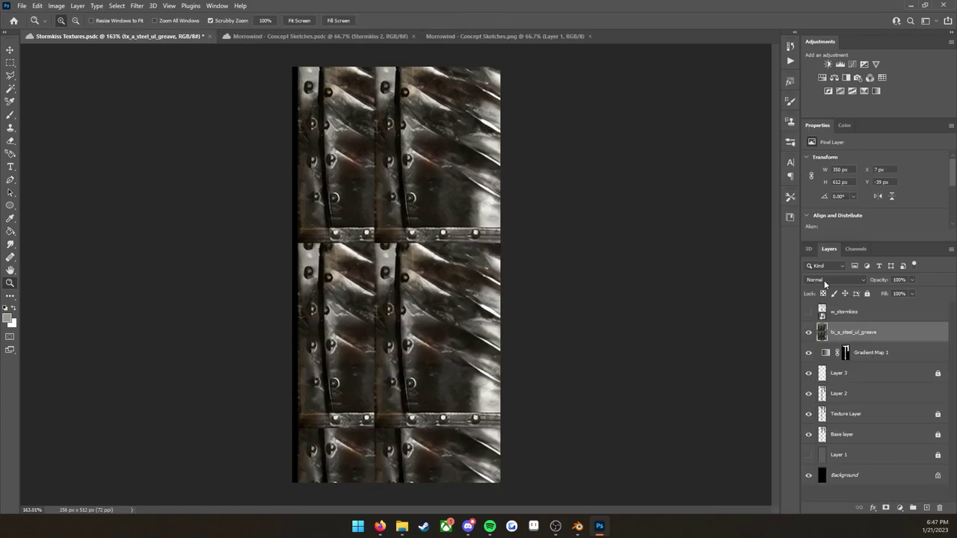
# Step: Set the tiled greave texture layer to Color Burn blending at 30% opacity
pyautogui.click(825, 280)
pyautogui.click(827, 402)
pyautogui.click(912, 281)
pyautogui.moveTo(912, 292); pyautogui.dragTo(881, 292)
pyautogui.moveTo(432, 233); pyautogui.dragTo(449, 234)
pyautogui.press('h')
pyautogui.moveTo(432, 233); pyautogui.dragTo(380, 251)
pyautogui.hotkey('ctrl', '0')
pyautogui.scroll(8, 850, 278)
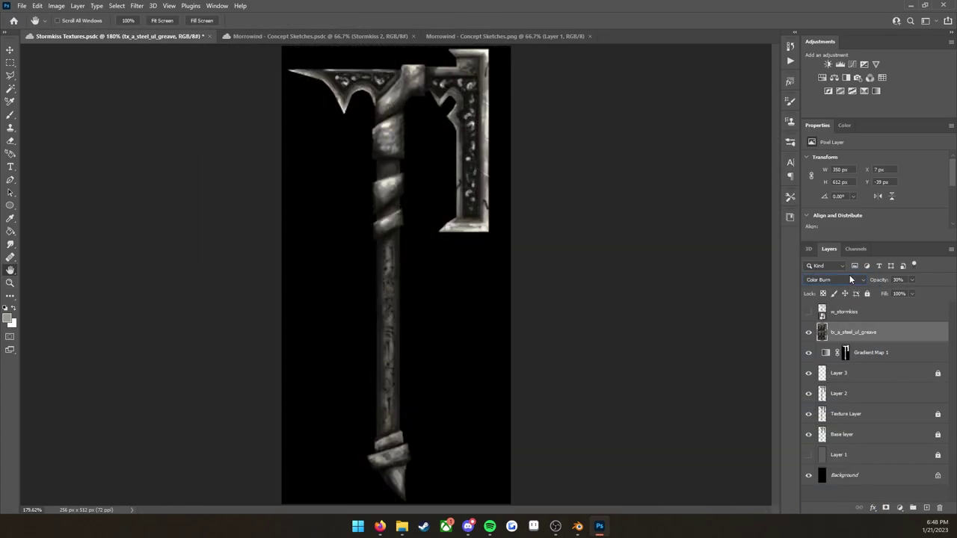
# Step: Select the empty area around the axe with the Magic Wand and delete it from the greave texture layer
pyautogui.scroll(-11, 849, 278)
pyautogui.click(845, 312)
pyautogui.press('w')
pyautogui.click(441, 284)
pyautogui.click(854, 332)
pyautogui.press('Delete')
pyautogui.scroll(12, 840, 280)
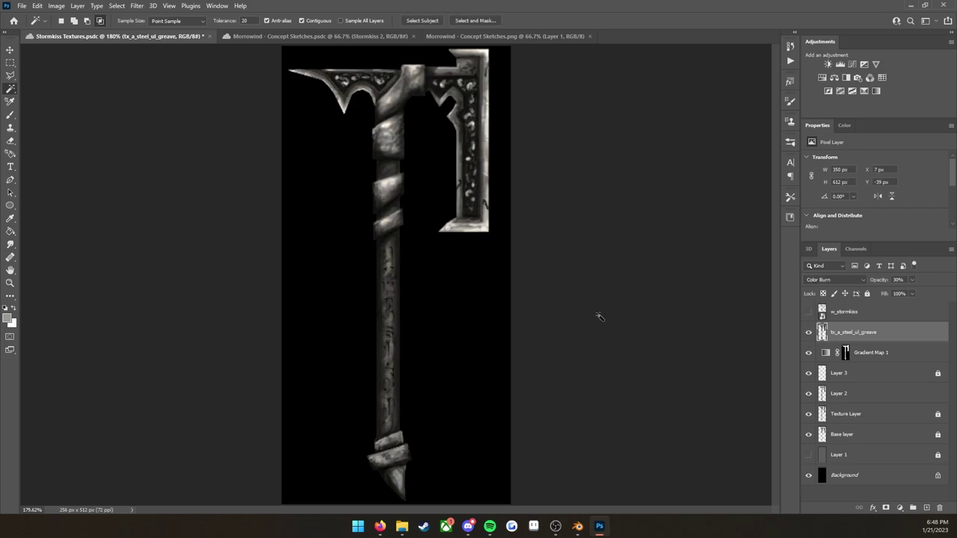
# Step: Set the greave texture layer's opacity to 35%
pyautogui.press('z')
pyautogui.moveTo(434, 181); pyautogui.dragTo(427, 181)
pyautogui.moveTo(884, 279); pyautogui.dragTo(874, 280)
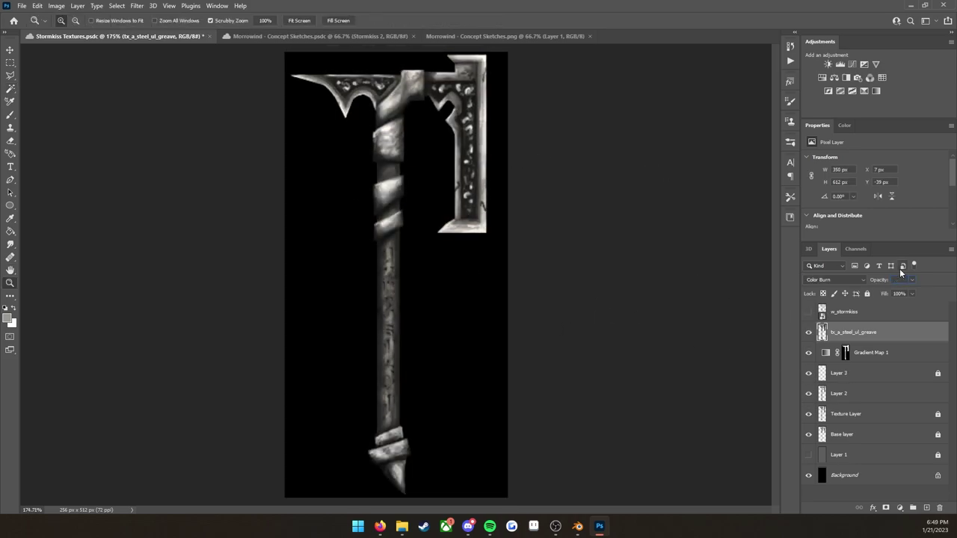
pyautogui.moveTo(374, 247); pyautogui.dragTo(379, 247)
# Step: Unlock Layer 3 and Layer 2, and sample a tone from the upper handle for the Brush on Layer 3
pyautogui.click(853, 373)
pyautogui.click(868, 293)
pyautogui.moveTo(296, 334); pyautogui.dragTo(280, 334)
pyautogui.click(868, 294)
pyautogui.click(852, 394)
pyautogui.moveTo(398, 291); pyautogui.dragTo(430, 291)
pyautogui.hotkey('alt', ']')
pyautogui.press('b')
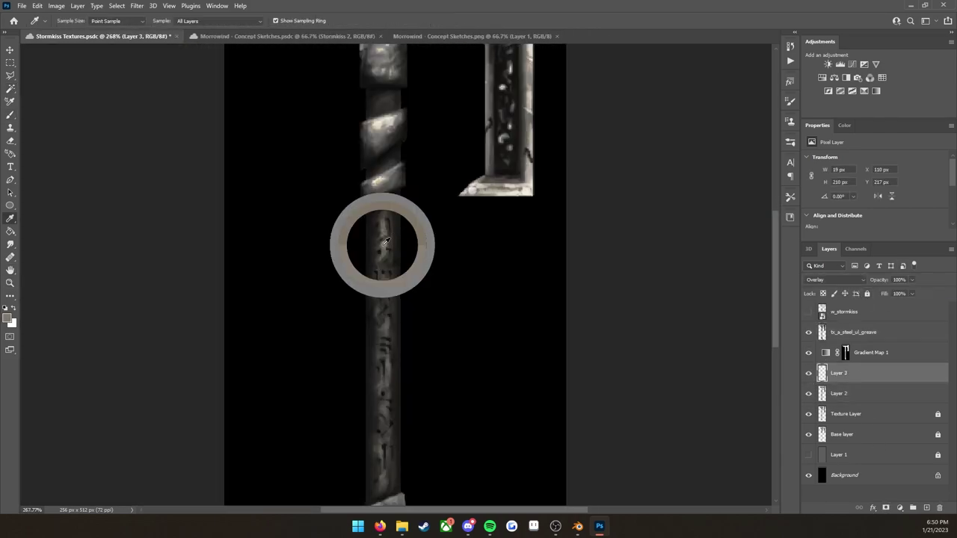
pyautogui.scroll(-3, 422, 417)
# Step: Erase the greave texture along the blade's outer edge, its upper border and the upper handle wrap
pyautogui.hotkey('alt', ']')
pyautogui.moveTo(524, 82); pyautogui.dragTo(458, 385)
pyautogui.press('e')
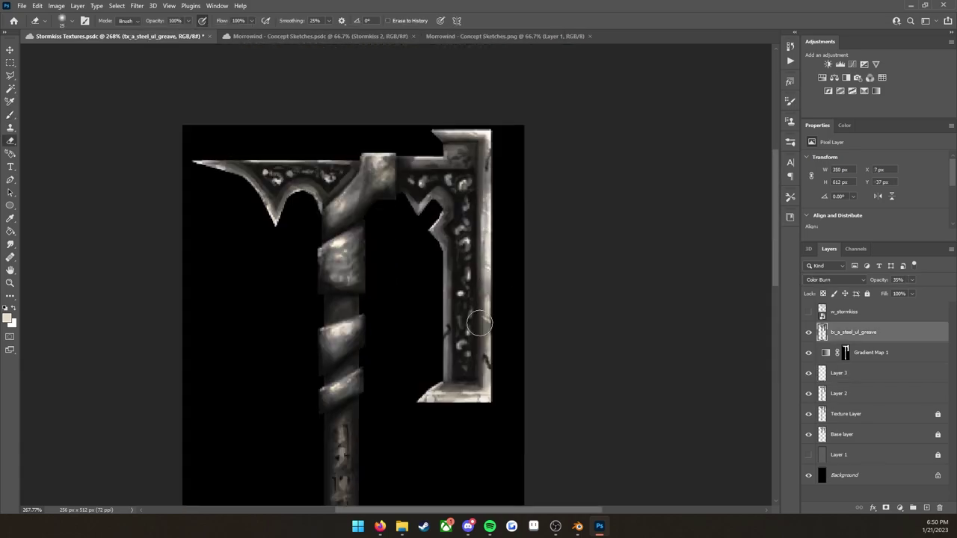
pyautogui.moveTo(486, 247); pyautogui.dragTo(486, 344)
pyautogui.moveTo(483, 136); pyautogui.dragTo(442, 136)
pyautogui.moveTo(345, 193); pyautogui.dragTo(342, 246)
# Step: Touch up the shading of the handle wraps on Layer 3 with the Brush
pyautogui.hotkey('ctrl', '+')
pyautogui.scroll(-5, 349, 299)
pyautogui.press('r')
pyautogui.scroll(5, 349, 372)
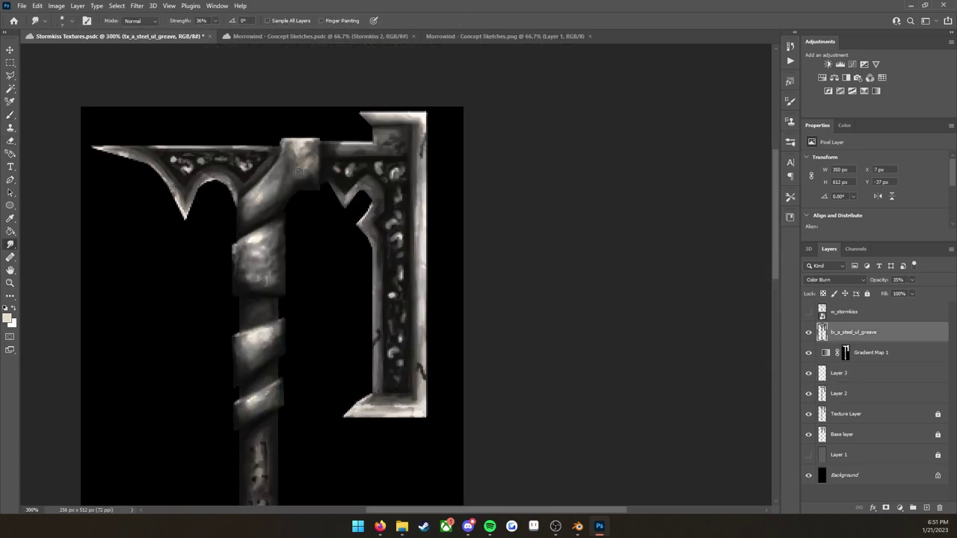
pyautogui.hotkey('alt', '[')
pyautogui.hotkey('alt', '[')
pyautogui.press('b')
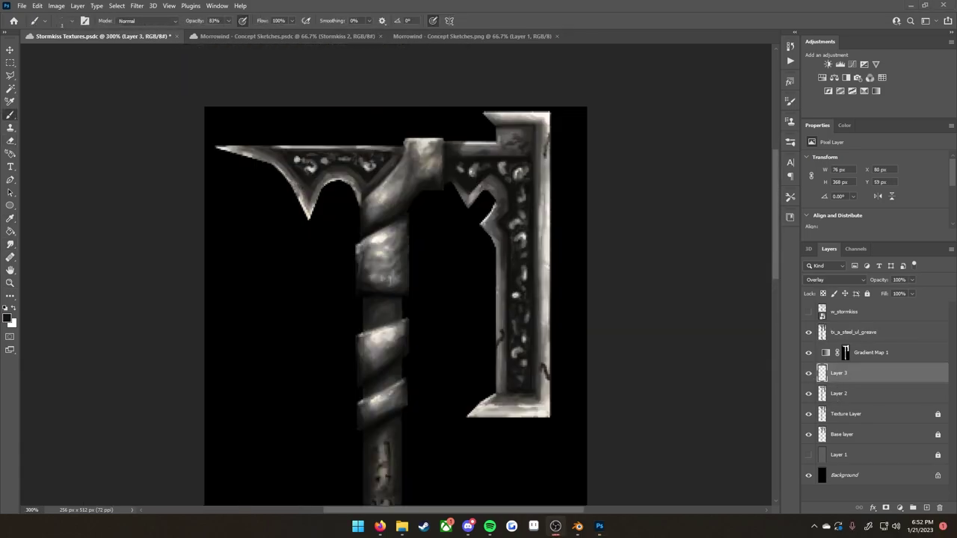
pyautogui.keyDown('alt'); pyautogui.scroll(-3, 546, 259); pyautogui.keyUp('alt')
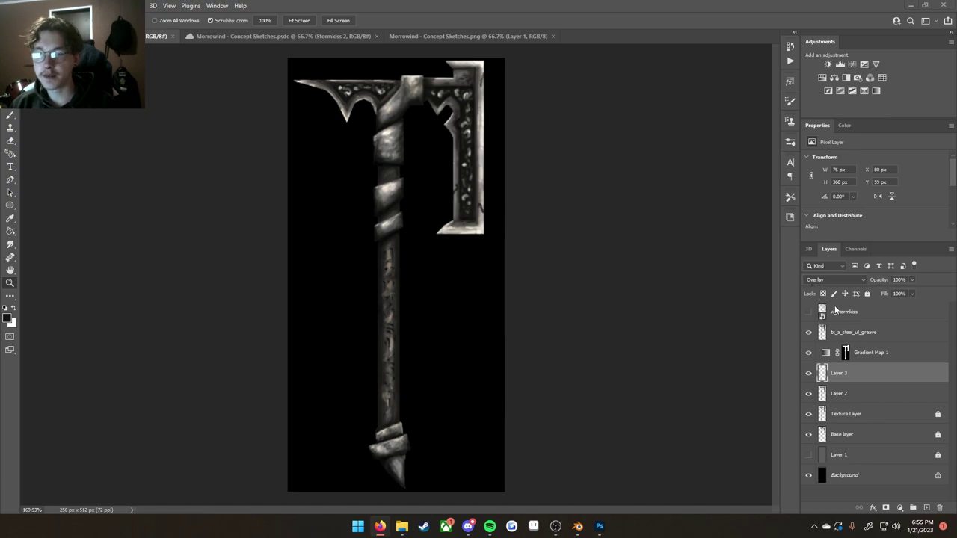
# Step: Compare the painted axe with the w_stormkiss wireframe against the grey Layer 1 background
pyautogui.click(808, 313)
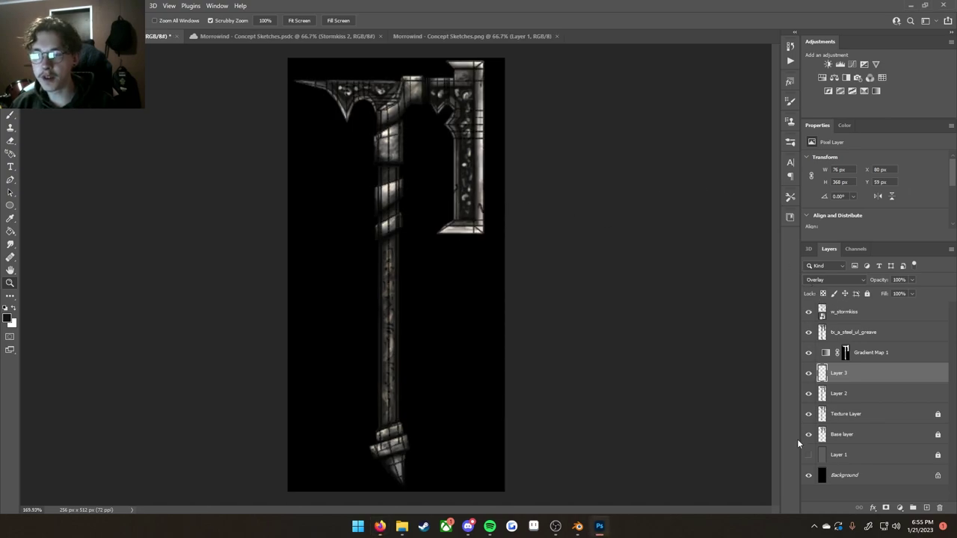
pyautogui.click(809, 455)
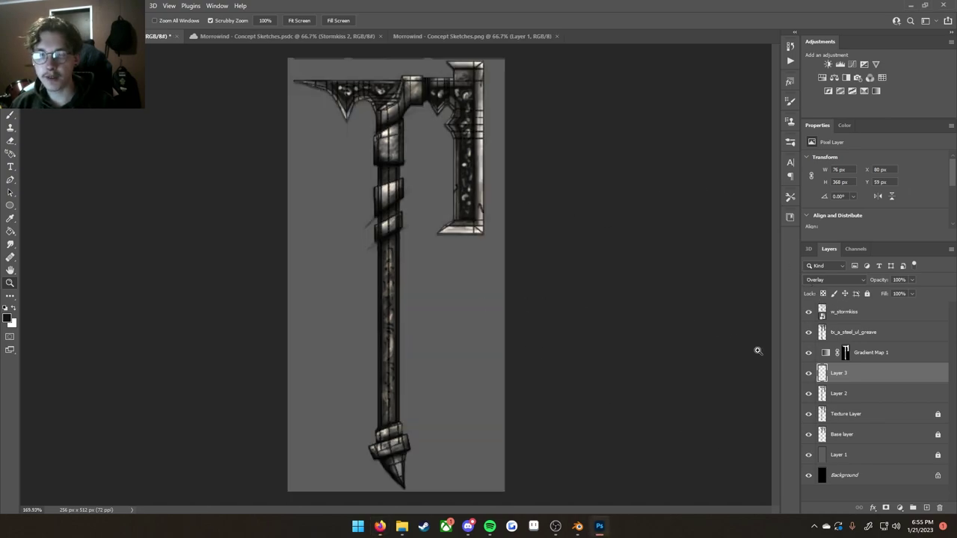
pyautogui.click(843, 413)
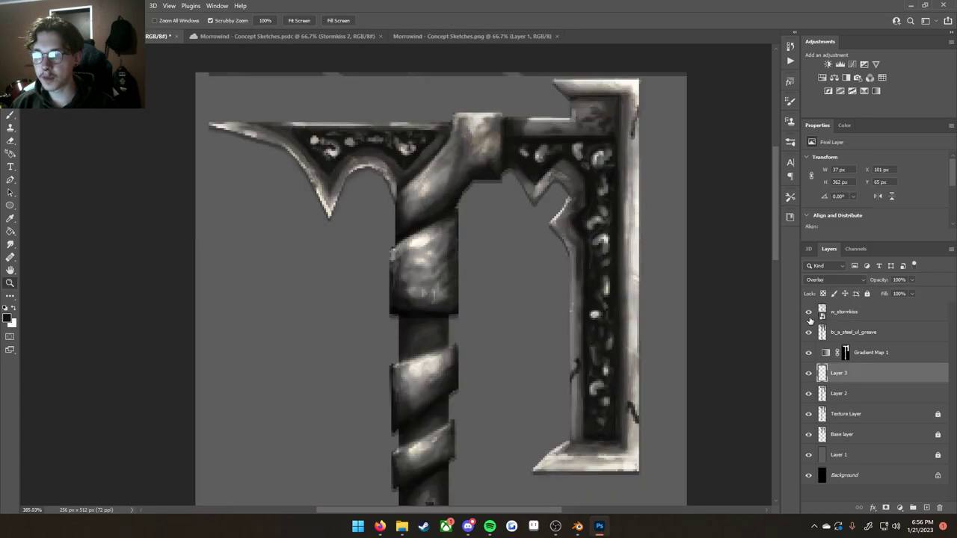
pyautogui.click(809, 315)
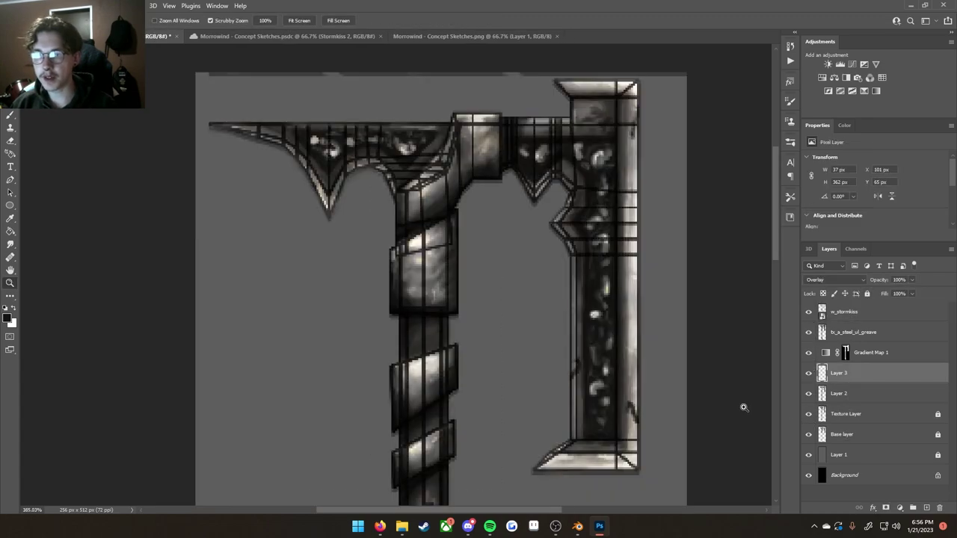
pyautogui.keyDown('alt'); pyautogui.scroll(-1, 722, 397); pyautogui.keyUp('alt')
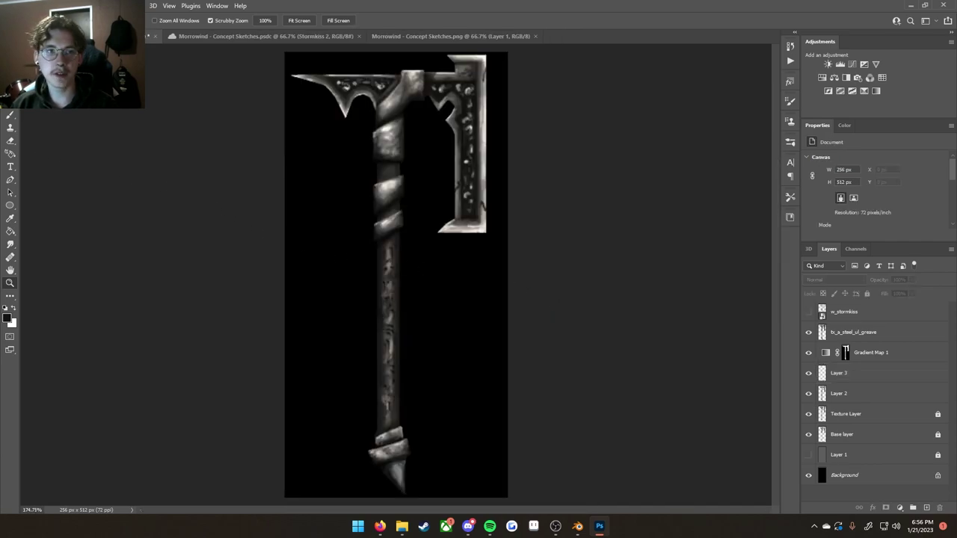
# Step: Start saving the document under a new name on the computer instead of in cloud documents
pyautogui.click(12, 5)
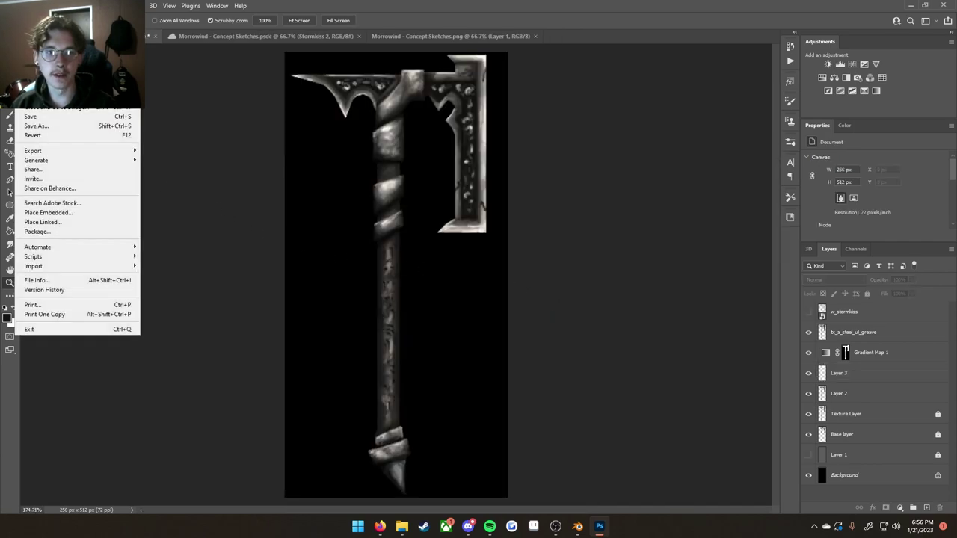
pyautogui.click(44, 126)
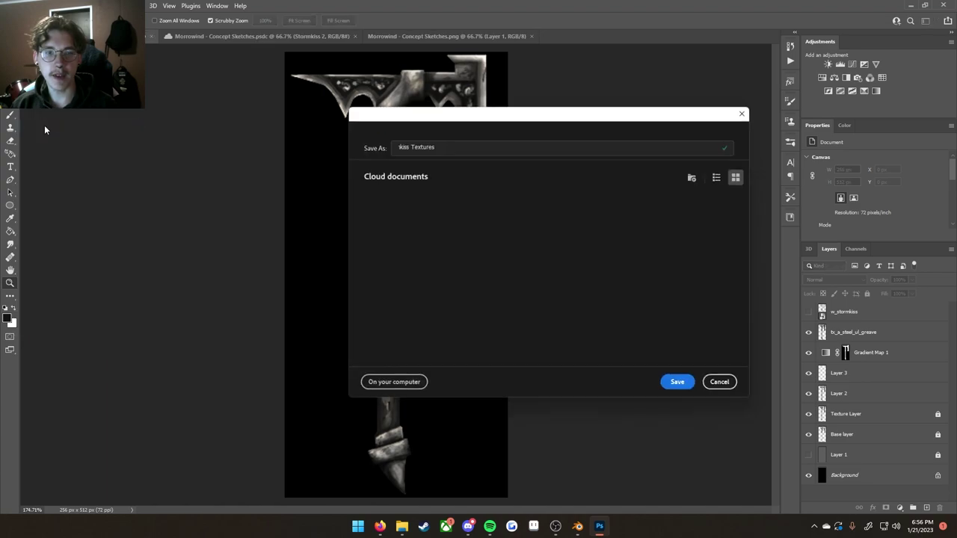
pyautogui.click(391, 389)
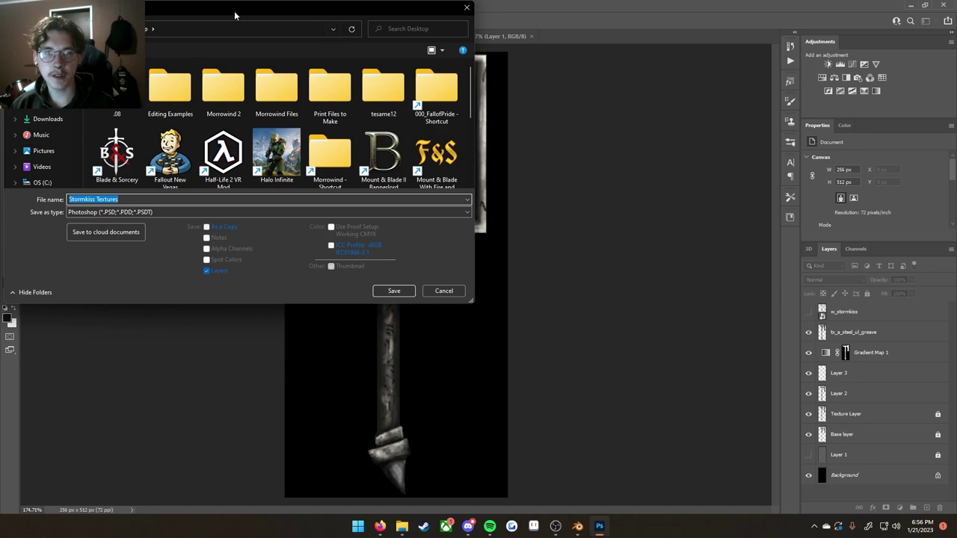
pyautogui.moveTo(234, 11); pyautogui.dragTo(271, 77)
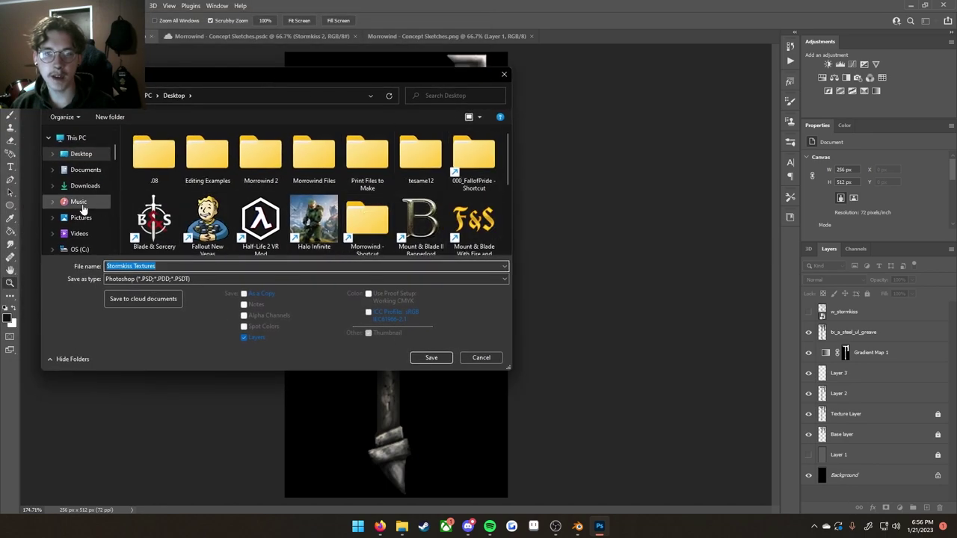
# Step: Choose Project Files > Morrowind Mods > Unique Weapons > New > textures as the save folder
pyautogui.scroll(-1, 89, 210)
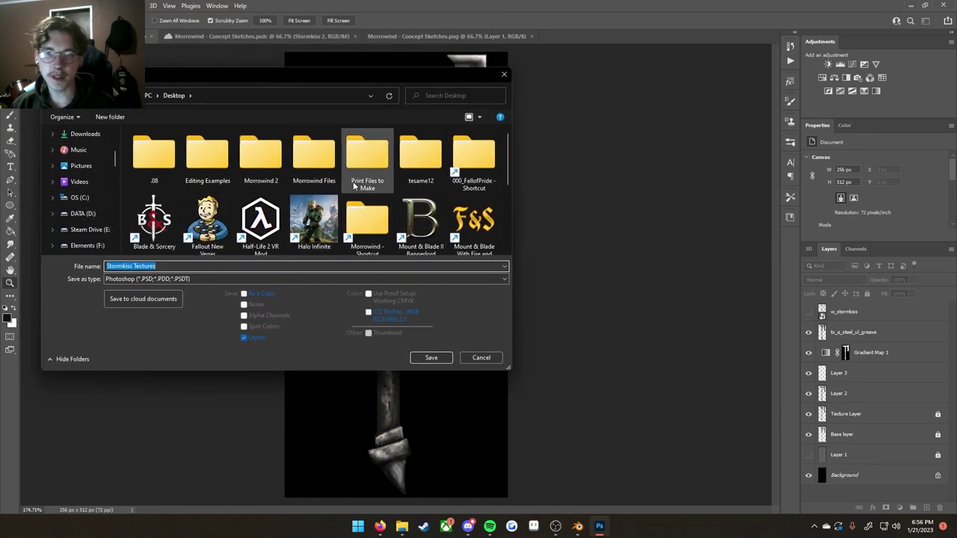
pyautogui.doubleClick(374, 217)
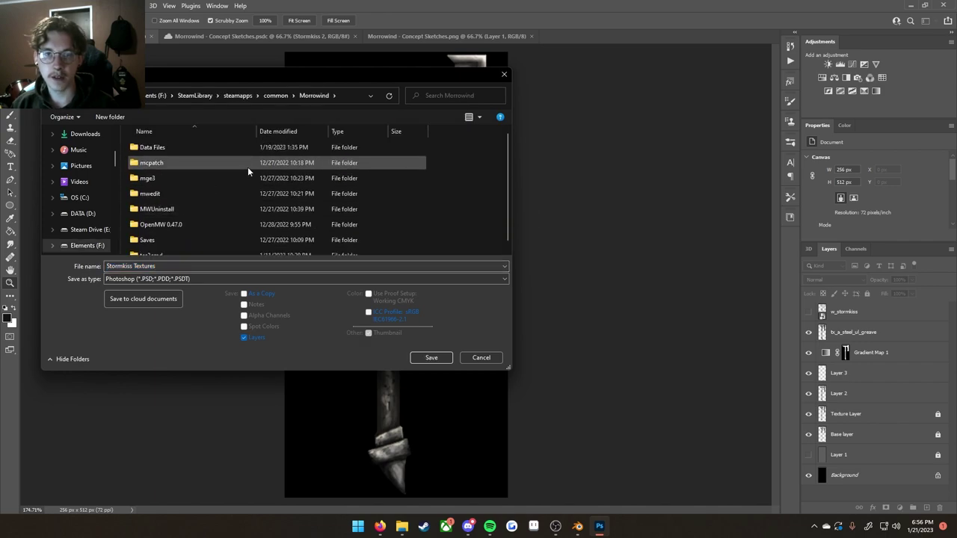
pyautogui.hotkey('alt', 'Left')
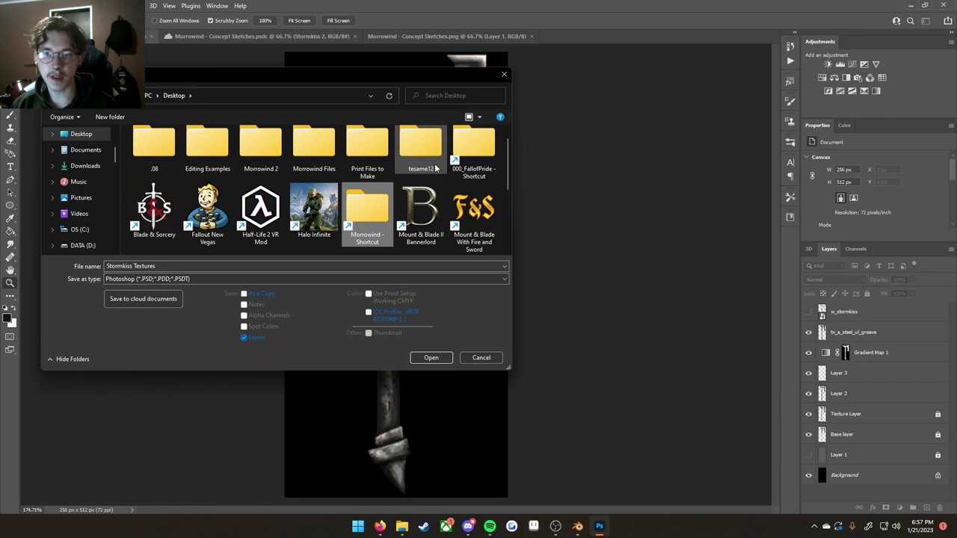
pyautogui.scroll(-1, 437, 169)
pyautogui.scroll(-1, 449, 215)
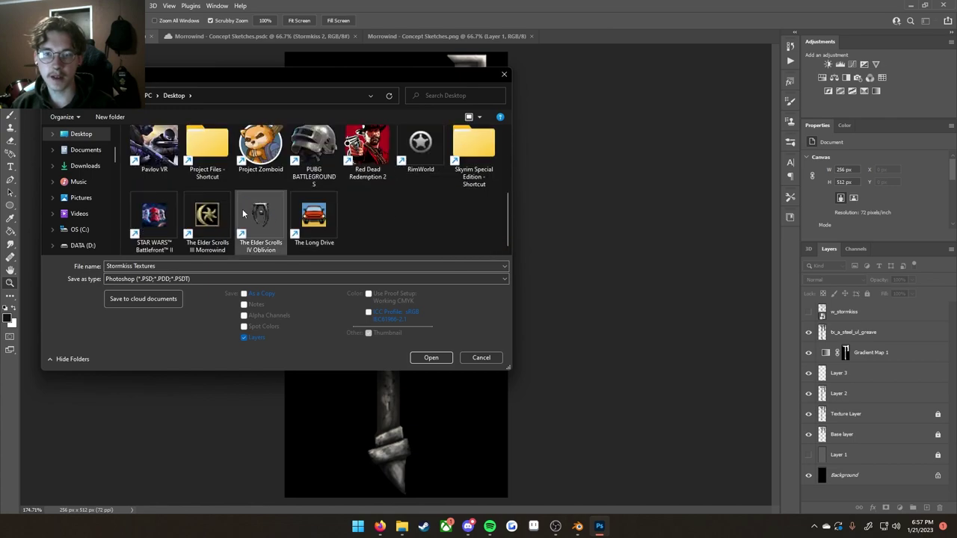
pyautogui.doubleClick(208, 170)
pyautogui.scroll(-5, 206, 217)
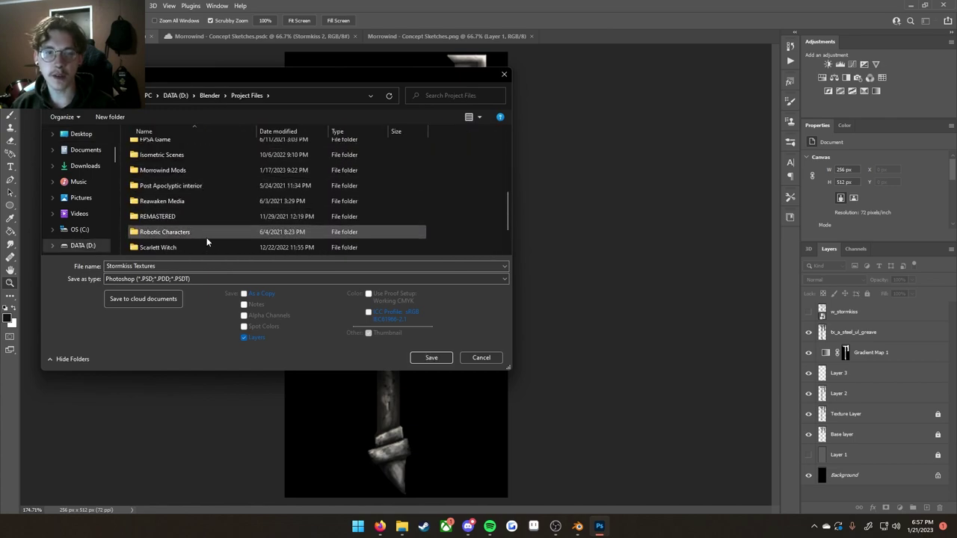
pyautogui.doubleClick(172, 178)
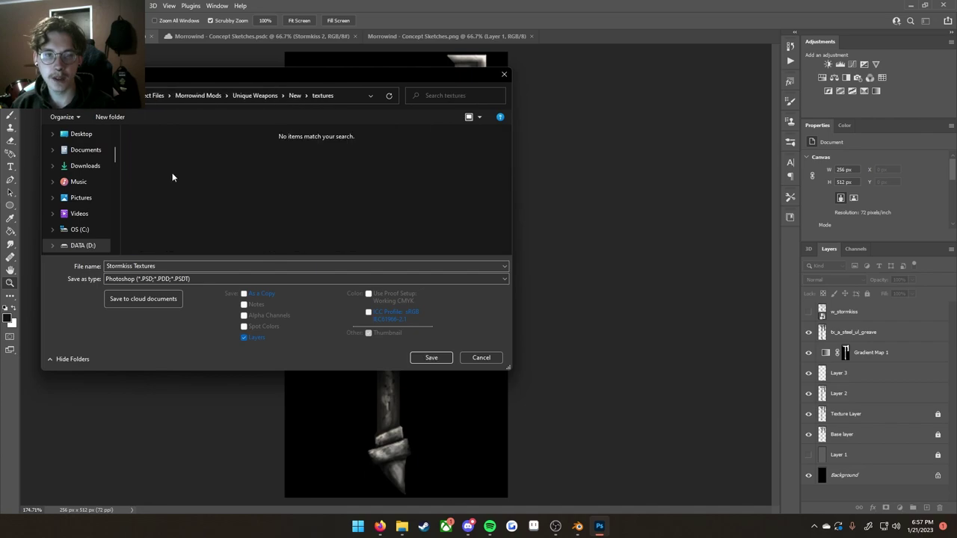
# Step: Name the file tx_w_stormkiss, set its type to D3D/DDS, and save it
pyautogui.click(176, 266)
pyautogui.write('tx')
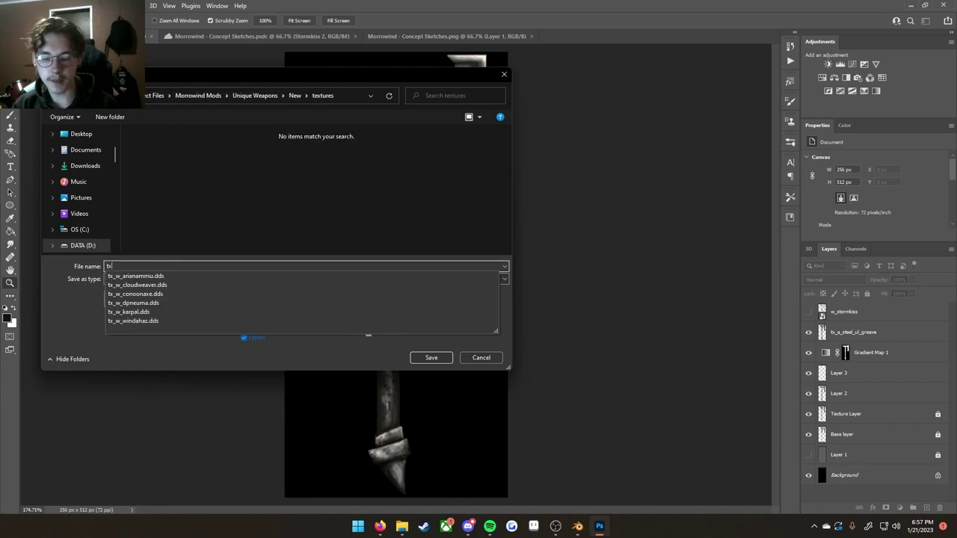
pyautogui.write('_w_stormkiss')
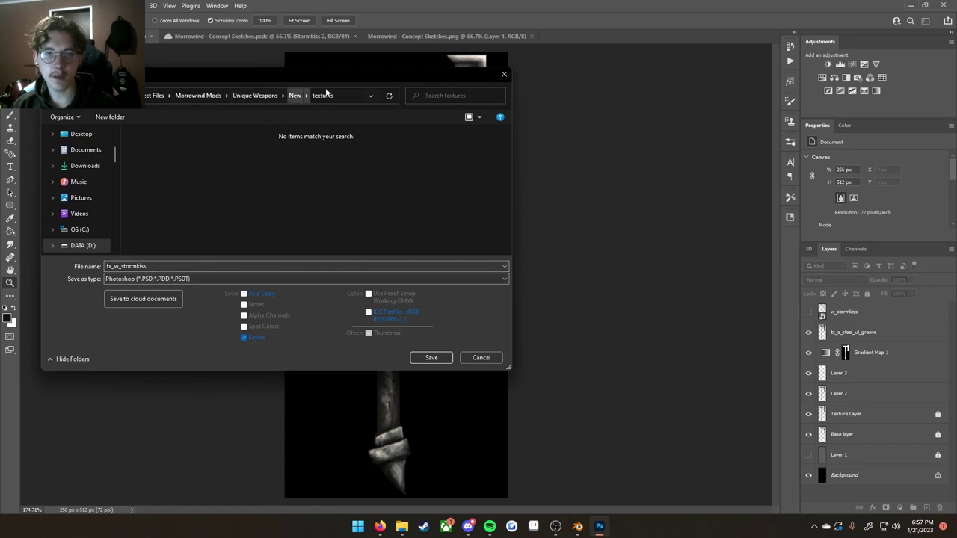
pyautogui.click(160, 280)
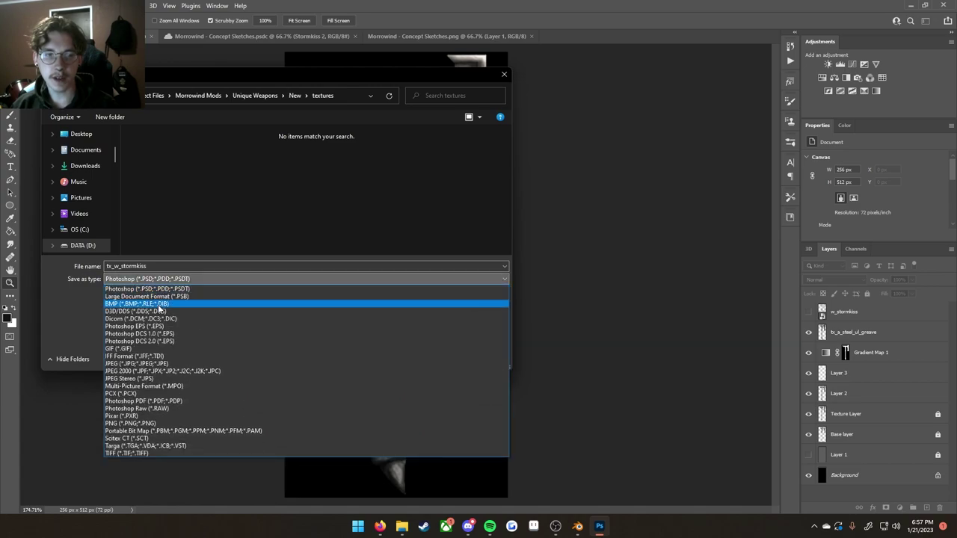
pyautogui.click(158, 311)
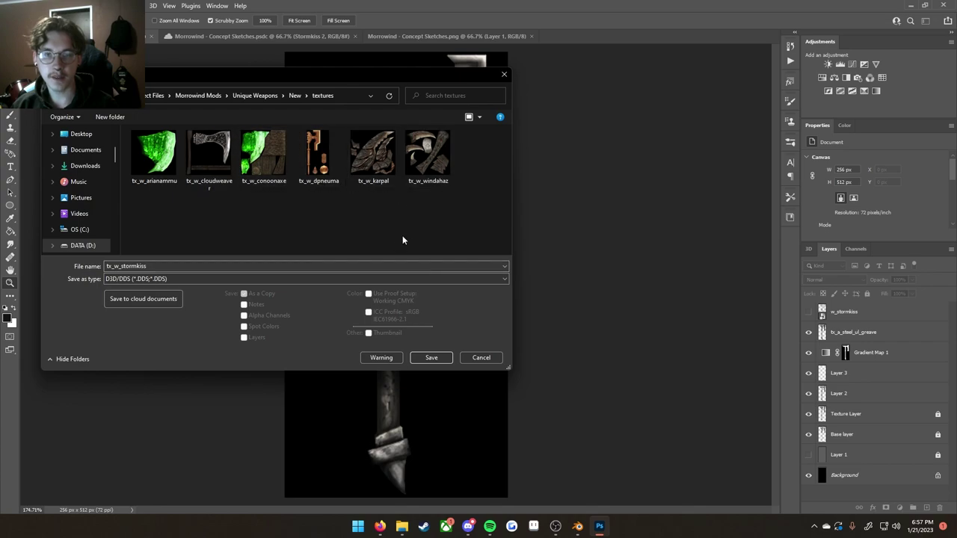
pyautogui.click(431, 358)
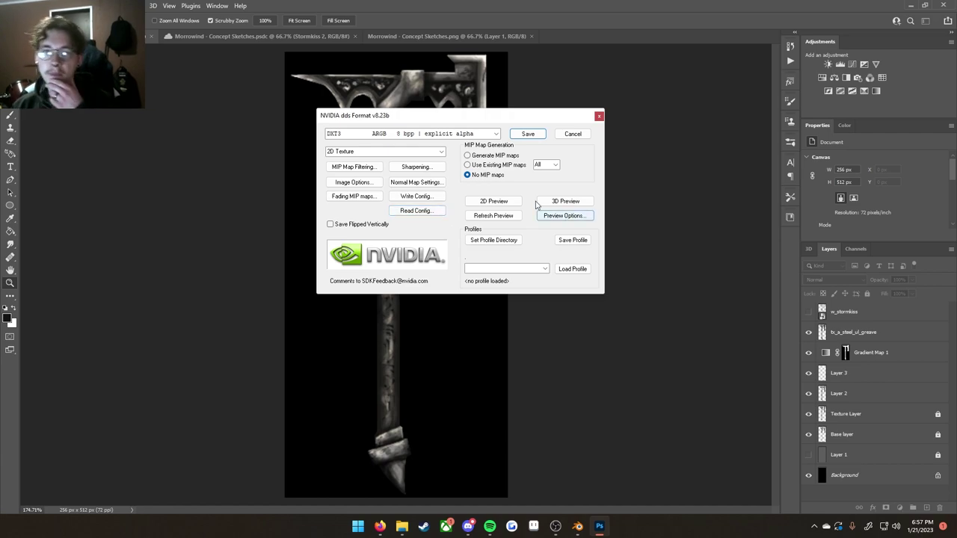
# Step: Set the DDS export format to DXT1 RGB 4 bpp, no alpha, and move the export dialog clear of the texture
pyautogui.click(446, 133)
pyautogui.click(496, 134)
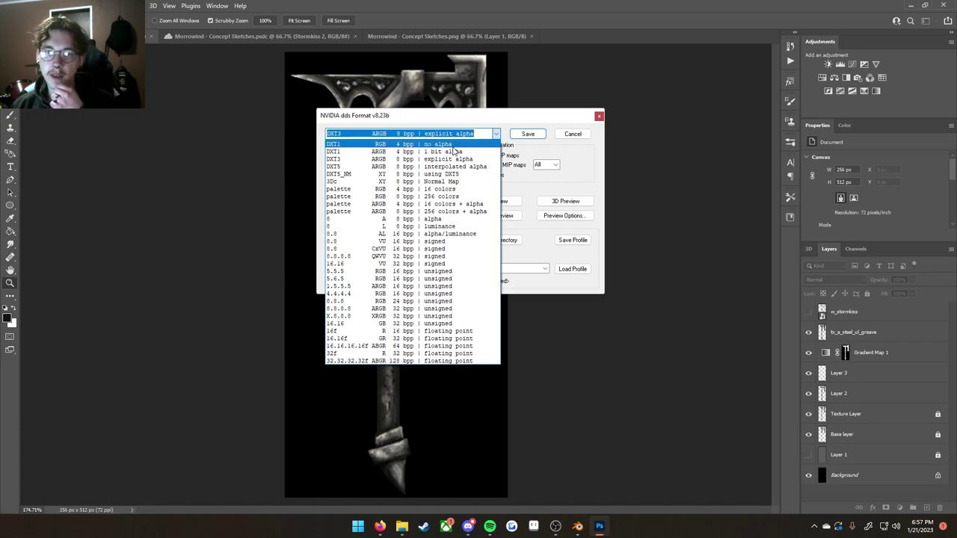
pyautogui.click(453, 146)
pyautogui.moveTo(505, 123); pyautogui.dragTo(705, 123)
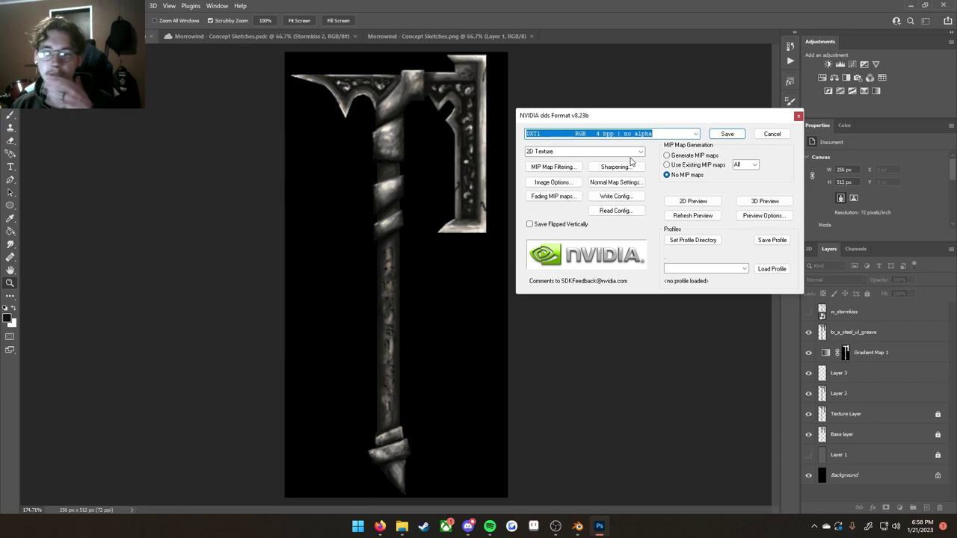
# Step: Set the DDS export format to DXT3 ARGB 8 bpp, explicit alpha
pyautogui.click(696, 134)
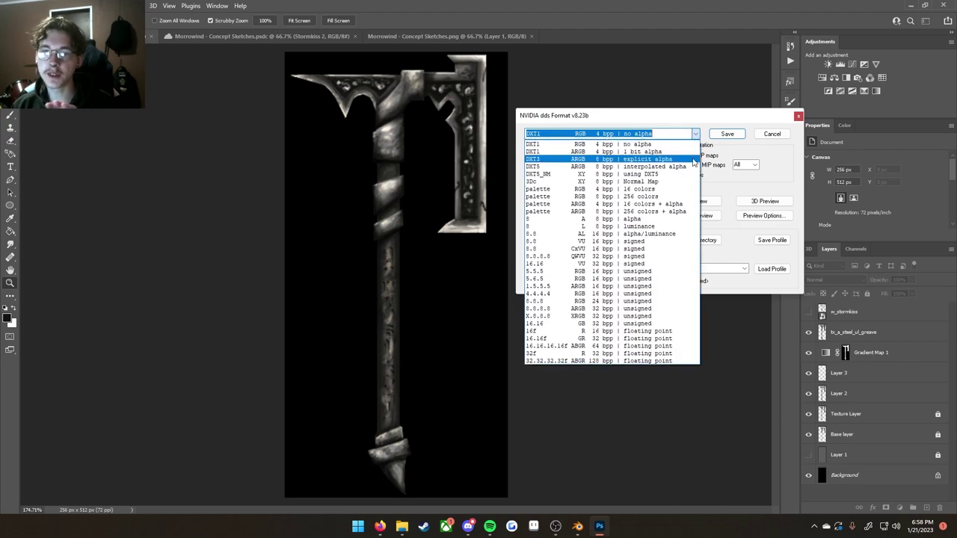
pyautogui.click(694, 159)
pyautogui.click(695, 133)
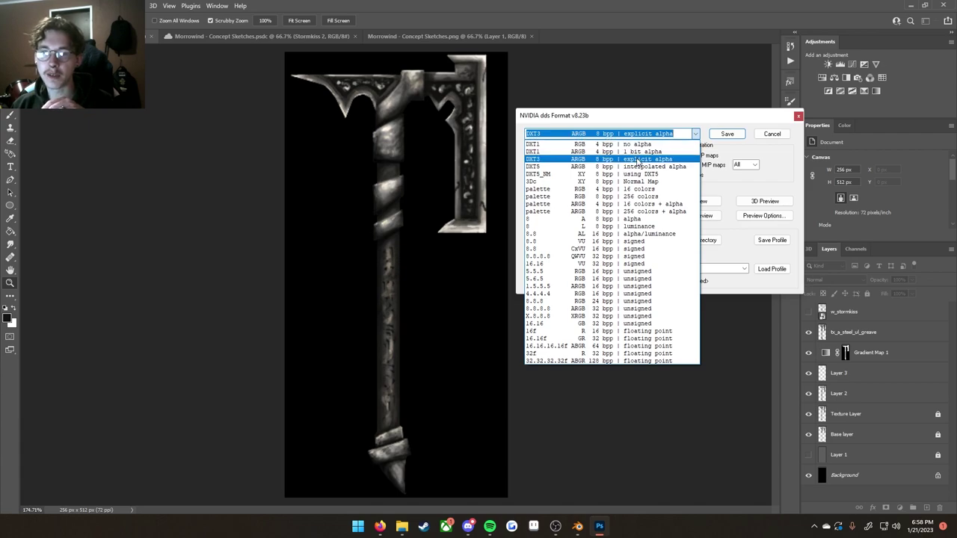
pyautogui.click(638, 159)
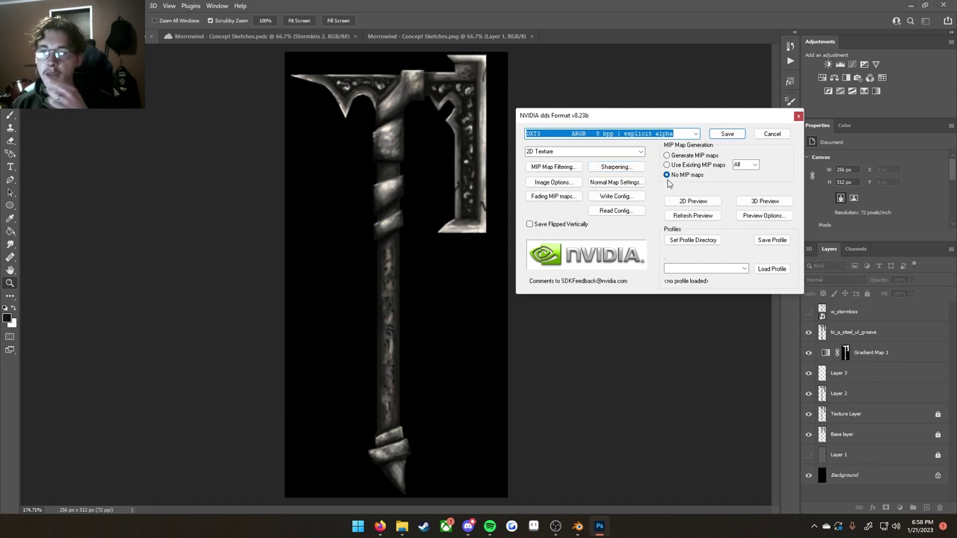
# Step: Open a 2D preview of the exported texture and enlarge it to inspect the compression
pyautogui.moveTo(663, 120); pyautogui.dragTo(674, 120)
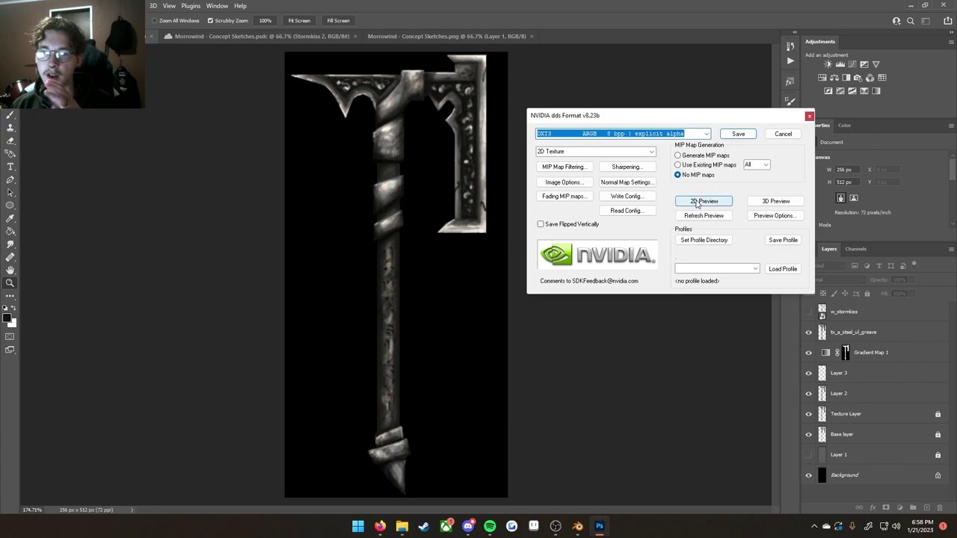
pyautogui.click(696, 204)
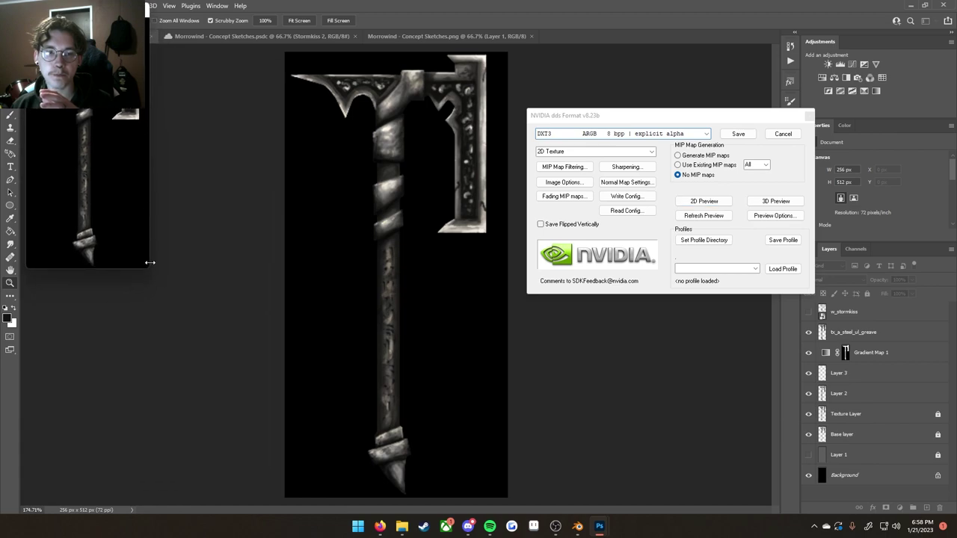
pyautogui.moveTo(149, 270); pyautogui.dragTo(322, 487)
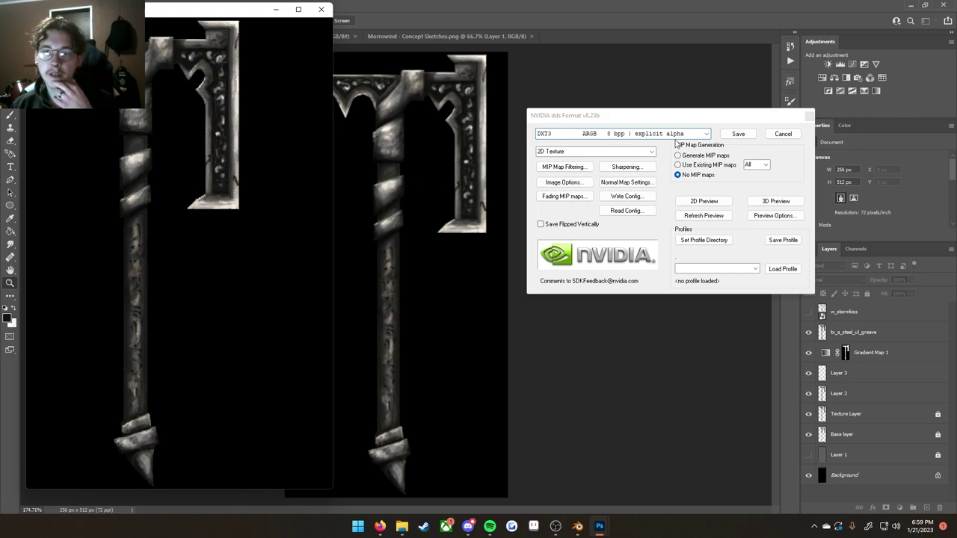
# Step: Switch the export format to DXT1 no alpha and refresh the preview to compare the compression quality
pyautogui.click(706, 134)
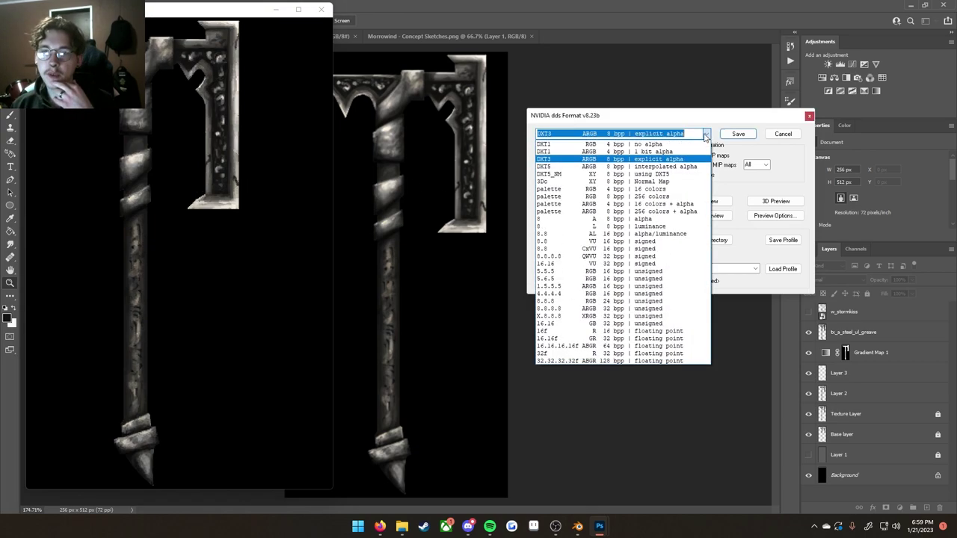
pyautogui.click(658, 146)
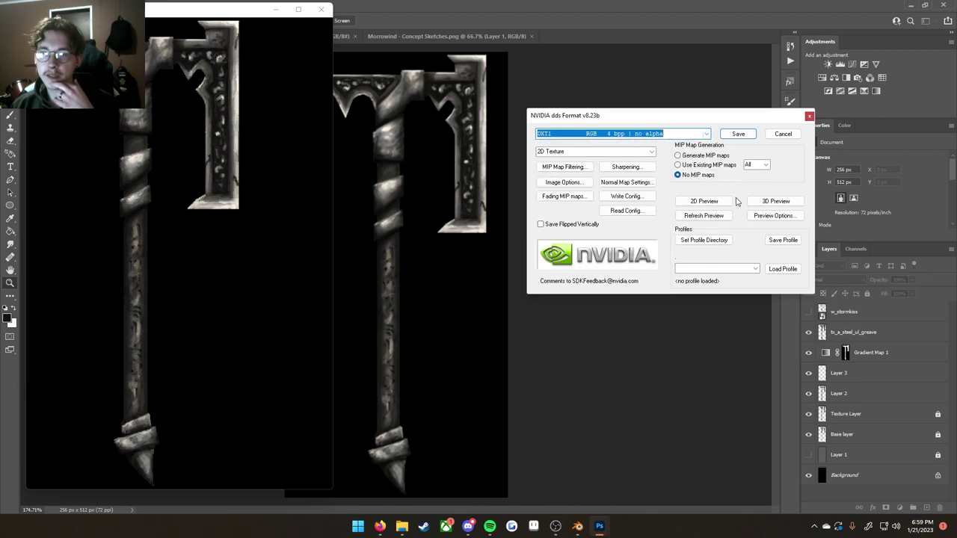
pyautogui.click(703, 215)
pyautogui.click(701, 216)
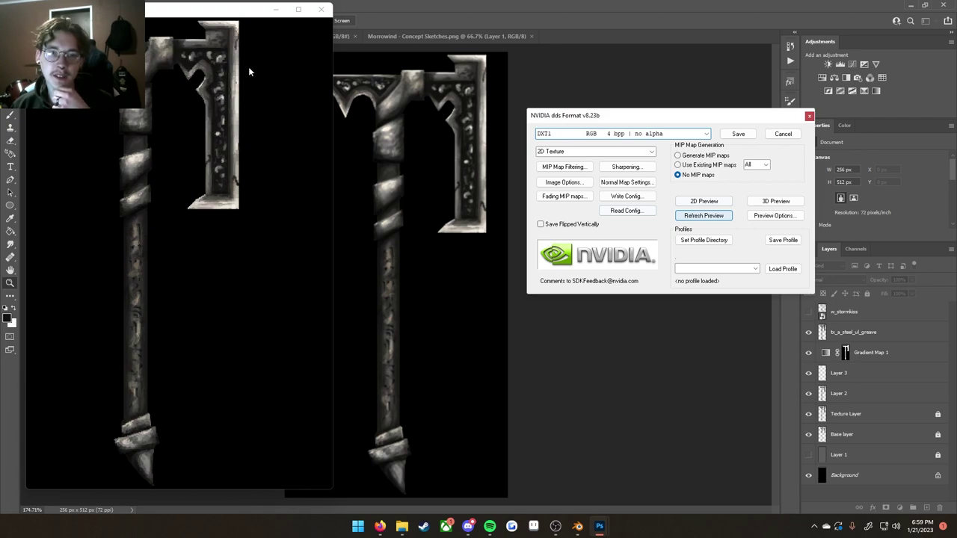
# Step: Return the export format to DXT3 explicit alpha, refresh the preview, and save the DDS texture
pyautogui.click(705, 134)
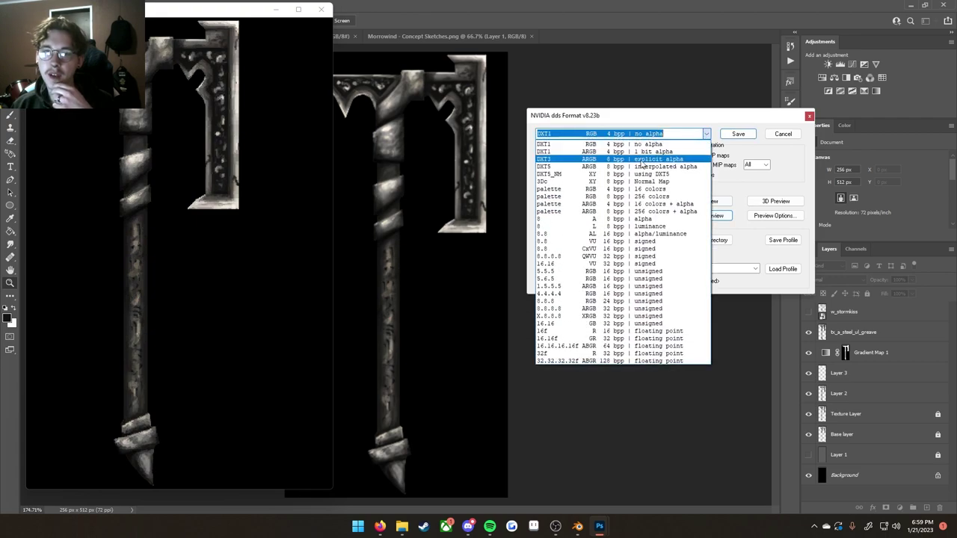
pyautogui.click(642, 159)
pyautogui.click(703, 215)
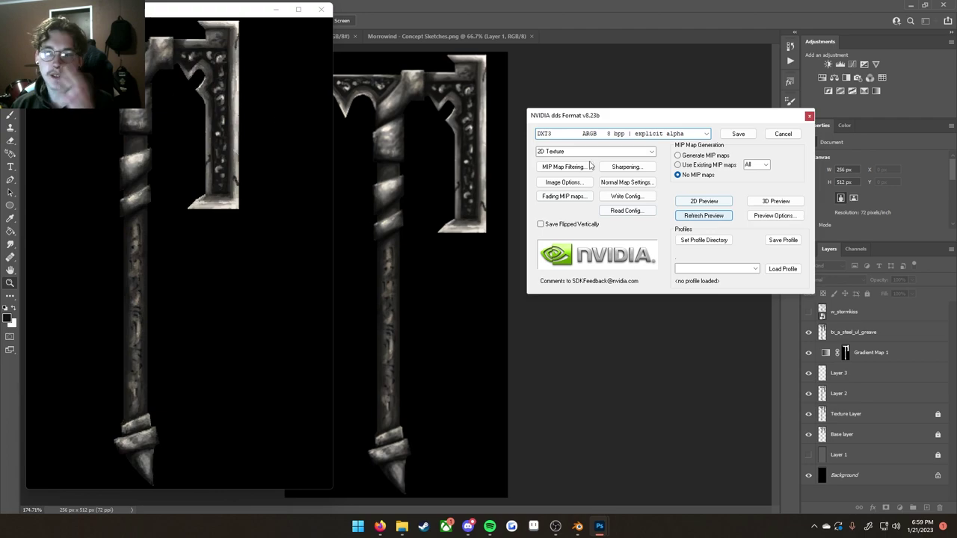
pyautogui.click(739, 134)
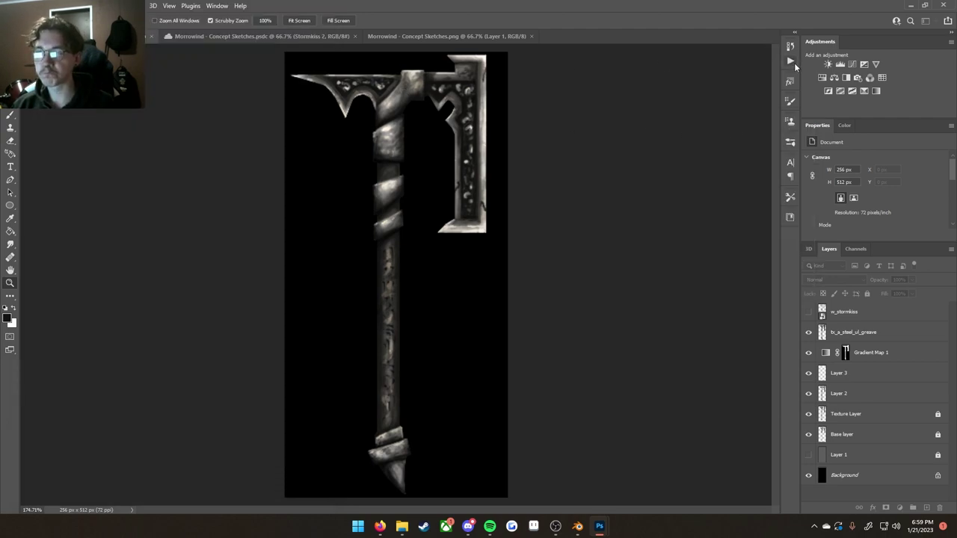
# Step: Switch to Blender, select the w_stormkiss axe, and save the UniqueWeapons file
pyautogui.click(578, 527)
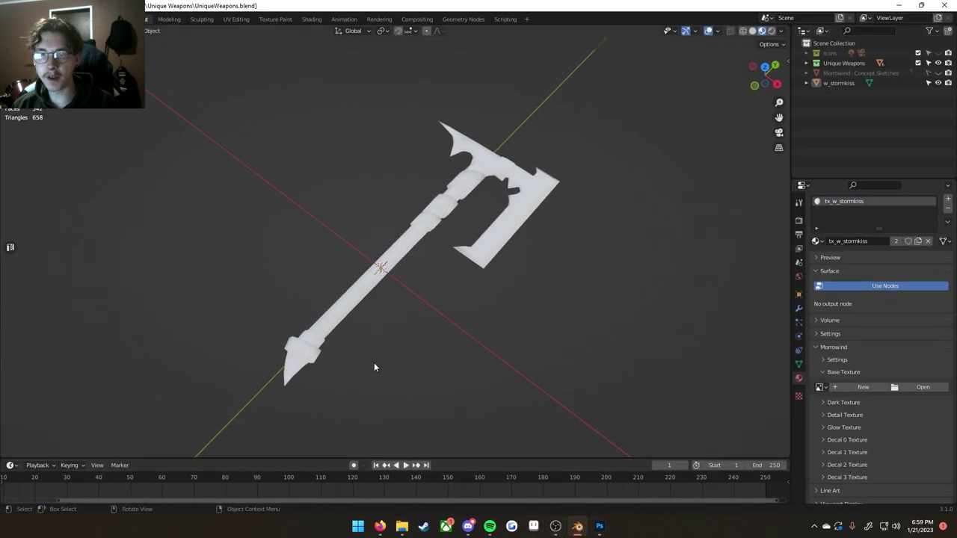
pyautogui.click(410, 218)
pyautogui.moveTo(409, 217); pyautogui.dragTo(574, 288, button='middle')
pyautogui.hotkey('ctrl', 's')
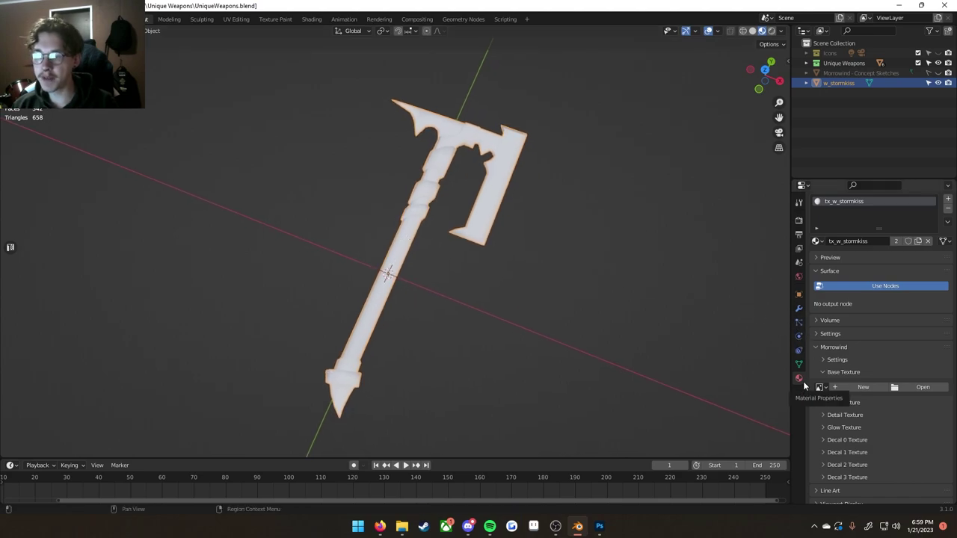
# Step: Load tx_w_stormkiss.dds from Unique Weapons > New > textures as the Base Texture of the tx_w_stormkiss material
pyautogui.click(925, 387)
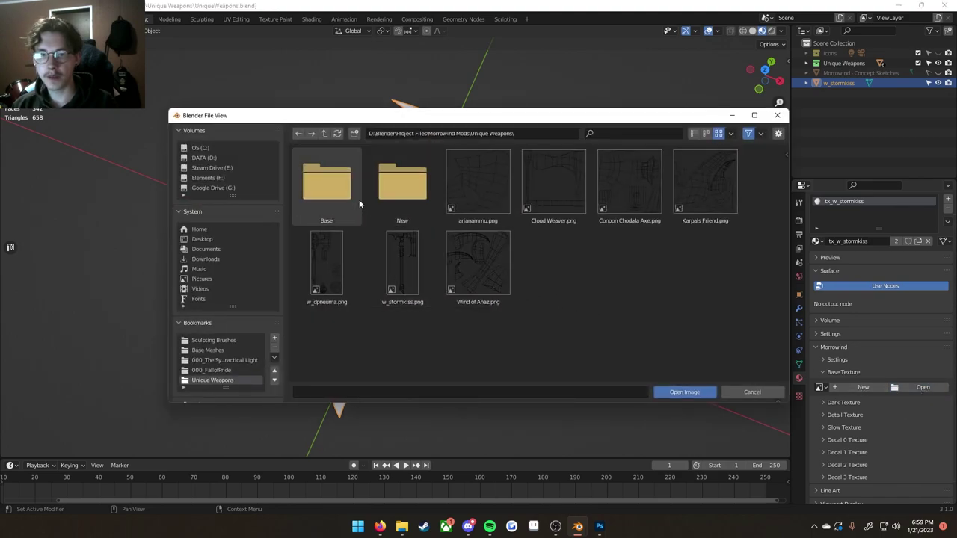
pyautogui.doubleClick(389, 199)
pyautogui.click(462, 199)
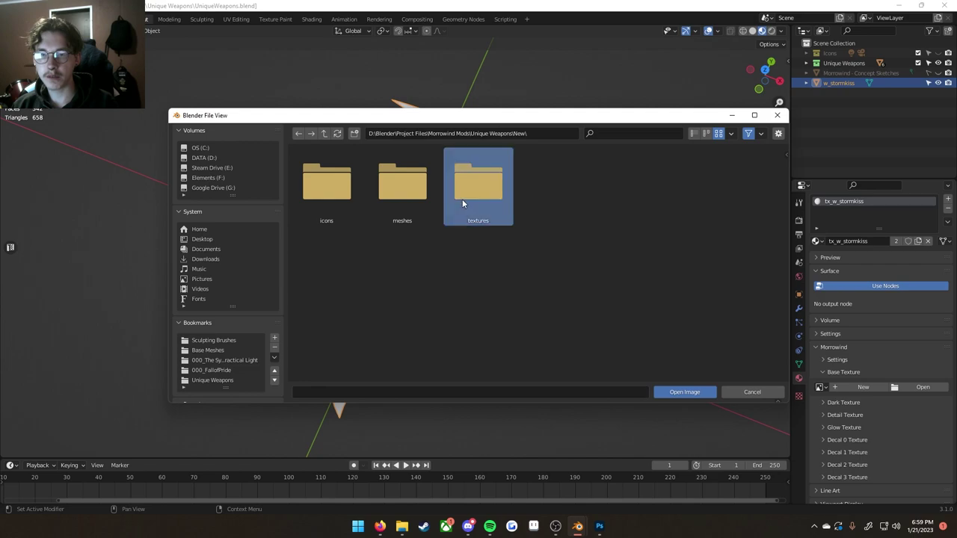
pyautogui.doubleClick(462, 199)
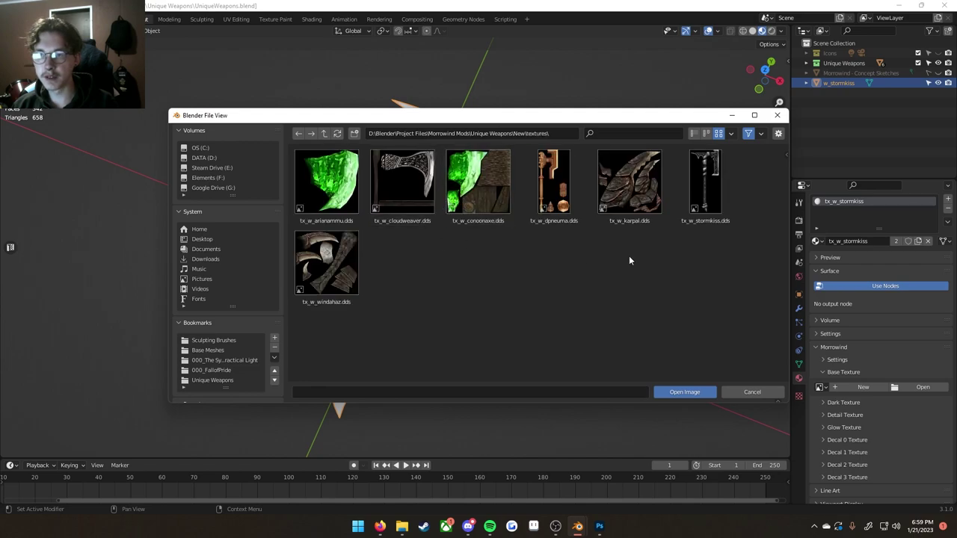
pyautogui.click(713, 219)
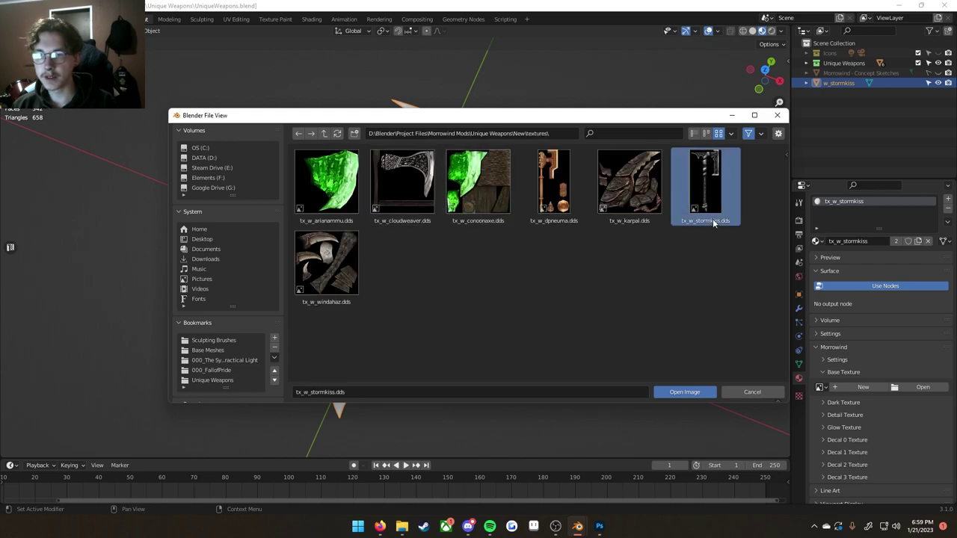
pyautogui.click(685, 392)
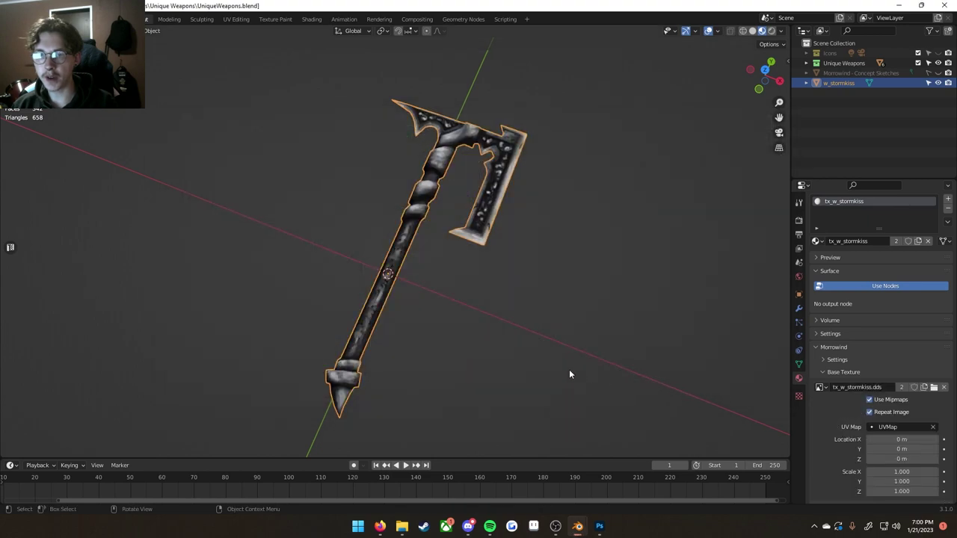
# Step: Inspect the texture on the axe's handle and head from above and at an angle
pyautogui.moveTo(430, 341); pyautogui.dragTo(522, 217, button='middle')
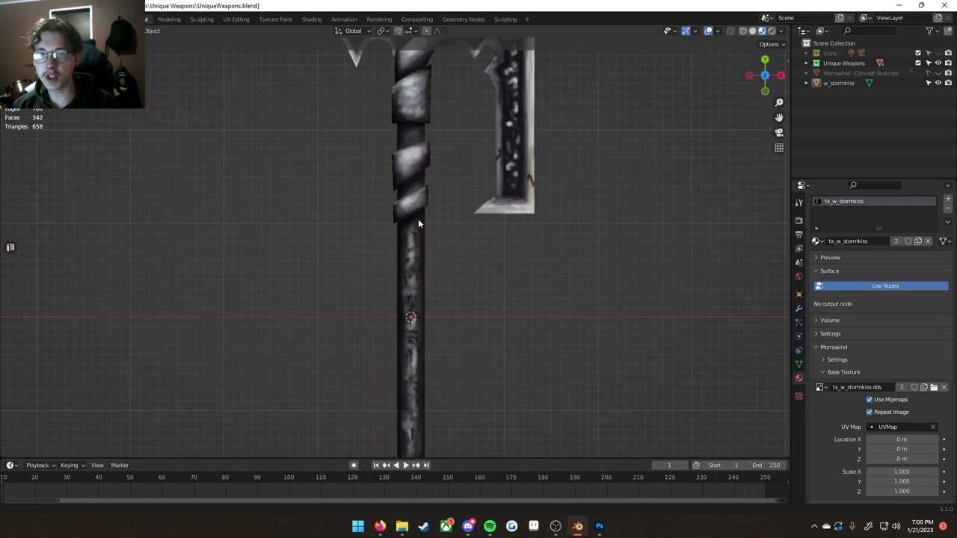
pyautogui.keyDown('shift'); pyautogui.moveTo(418, 218); pyautogui.dragTo(411, 365, button='middle'); pyautogui.keyUp('shift')
pyautogui.scroll(2, 411, 365)
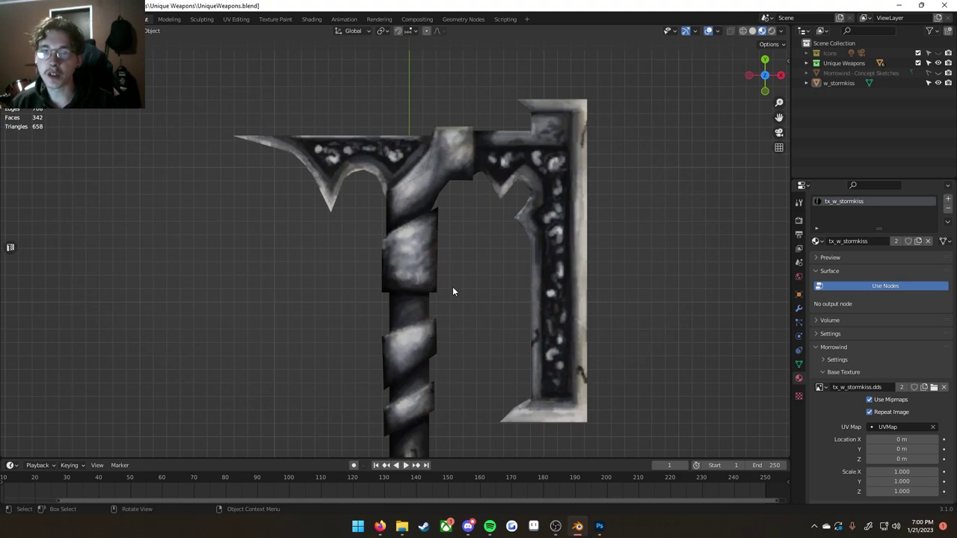
pyautogui.moveTo(443, 297); pyautogui.dragTo(594, 243, button='middle')
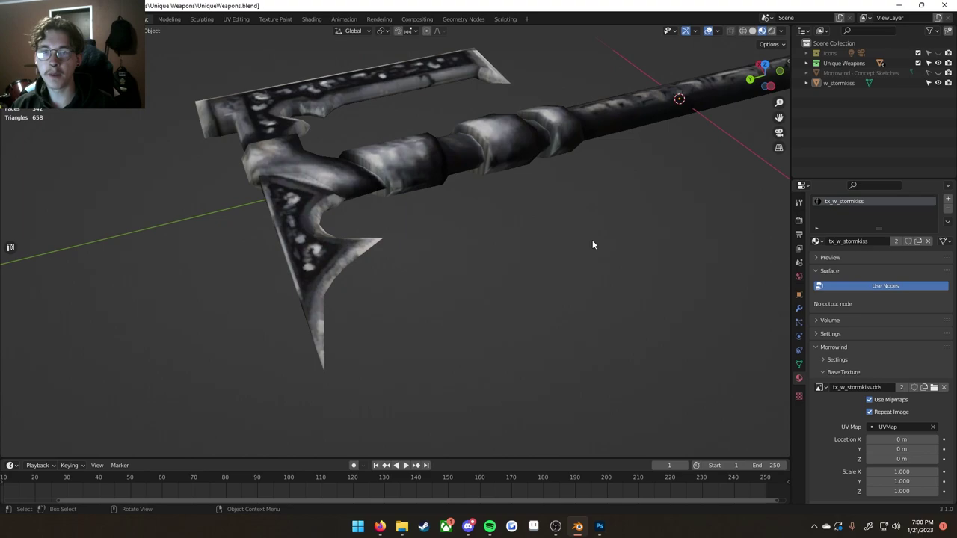
pyautogui.moveTo(502, 267); pyautogui.dragTo(406, 262, button='middle')
pyautogui.scroll(5, 420, 347)
# Step: Compare the axe's mesh edges in Edit Mode with the painted texture around the head and handle wraps
pyautogui.click(420, 347)
pyautogui.press('Tab')
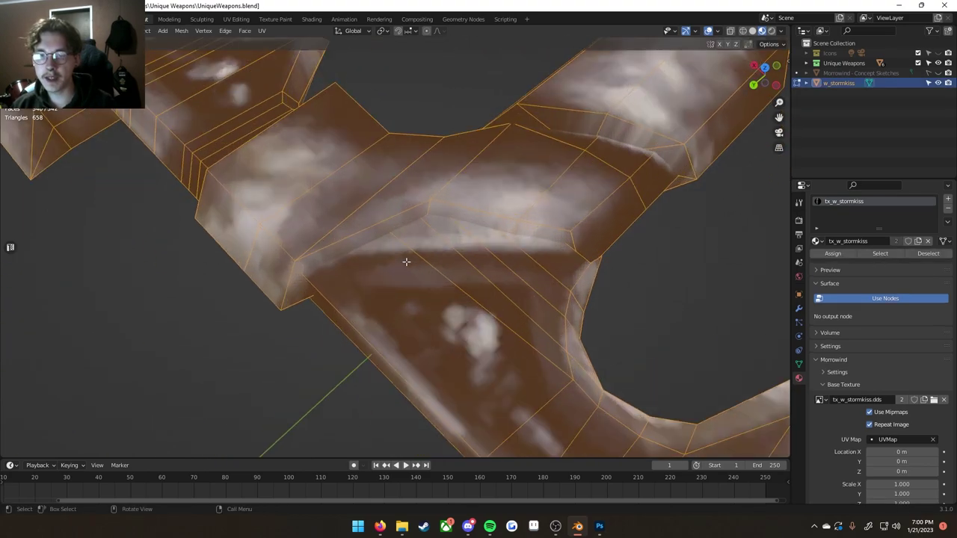
pyautogui.moveTo(477, 230)
pyautogui.mouseDown(button='middle')
pyautogui.moveTo(428, 236)
pyautogui.moveTo(412, 227)
pyautogui.moveTo(451, 227)
pyautogui.moveTo(493, 208)
pyautogui.moveTo(436, 205)
pyautogui.moveTo(488, 215)
pyautogui.moveTo(454, 167)
pyautogui.moveTo(451, 206)
pyautogui.moveTo(470, 218)
pyautogui.mouseUp(button='middle')
pyautogui.press('Tab')
pyautogui.press('Tab')
pyautogui.scroll(3, 514, 194)
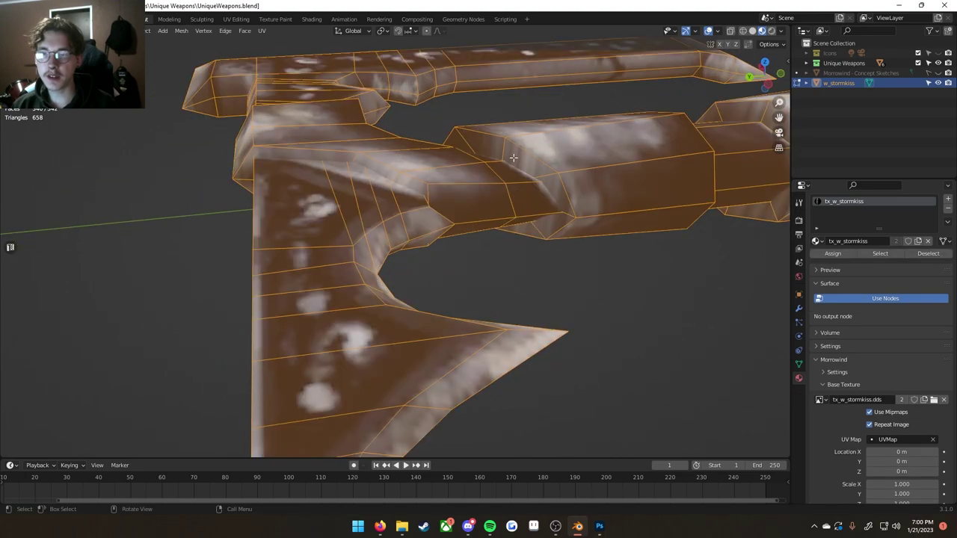
pyautogui.press('Tab')
pyautogui.press('Tab')
pyautogui.press('Tab')
pyautogui.moveTo(508, 159); pyautogui.dragTo(584, 265, button='middle')
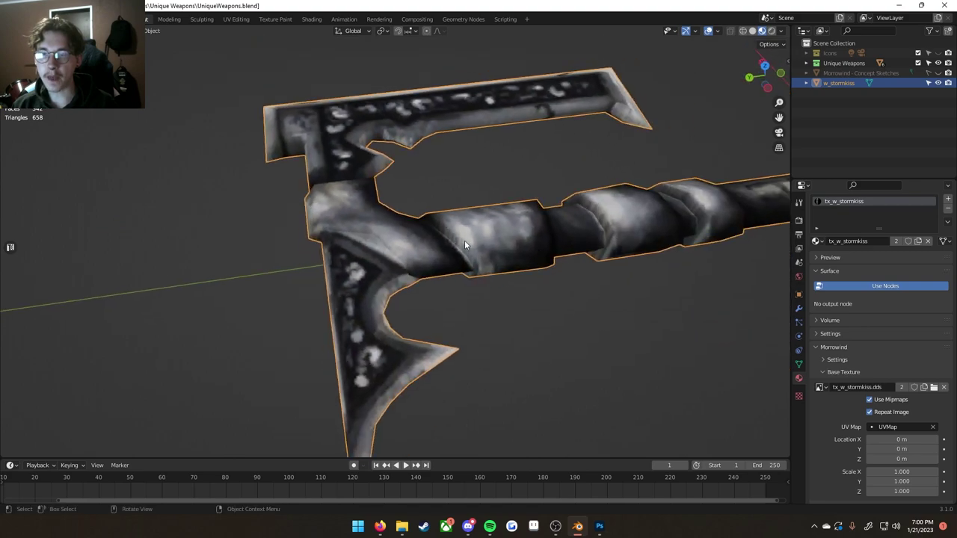
pyautogui.press('Tab')
pyautogui.press('Tab')
# Step: View the whole textured axe from the top
pyautogui.moveTo(469, 254); pyautogui.dragTo(483, 222, button='middle')
pyautogui.press('`')
pyautogui.click(483, 189)
pyautogui.keyDown('shift'); pyautogui.moveTo(480, 299); pyautogui.dragTo(467, 237, button='middle'); pyautogui.keyUp('shift')
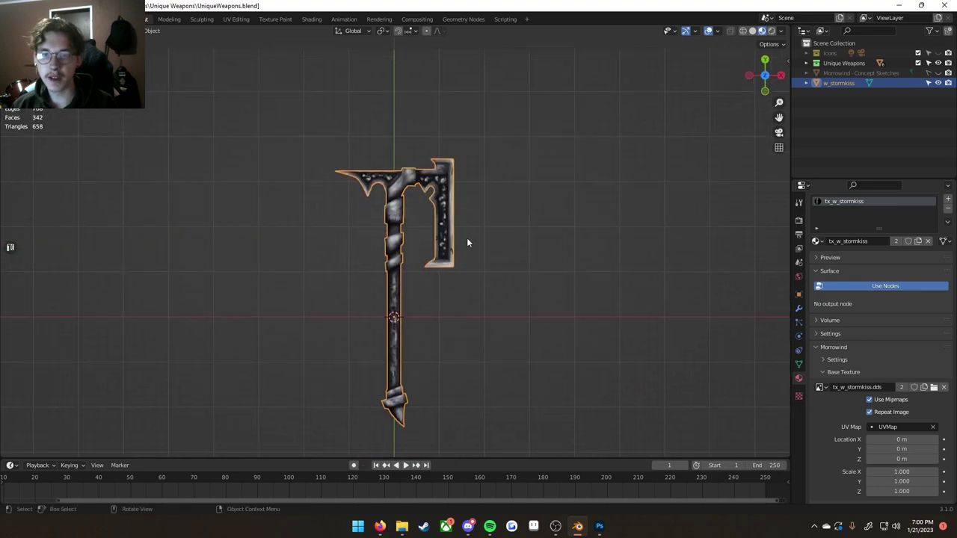
pyautogui.scroll(1, 468, 244)
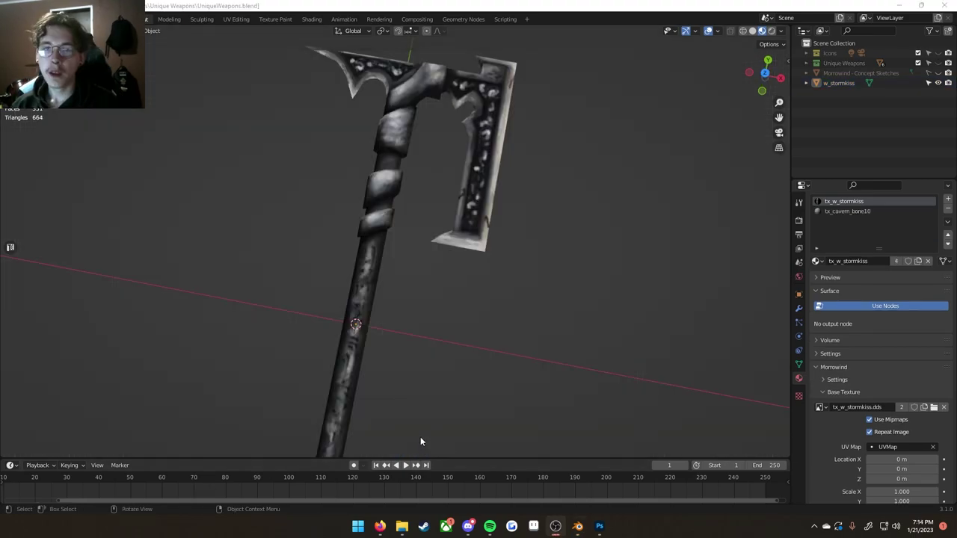
# Step: Save the UniqueWeapons file and review the axe's Base Texture settings
pyautogui.moveTo(421, 442); pyautogui.dragTo(385, 280, button='middle')
pyautogui.hotkey('ctrl', 's')
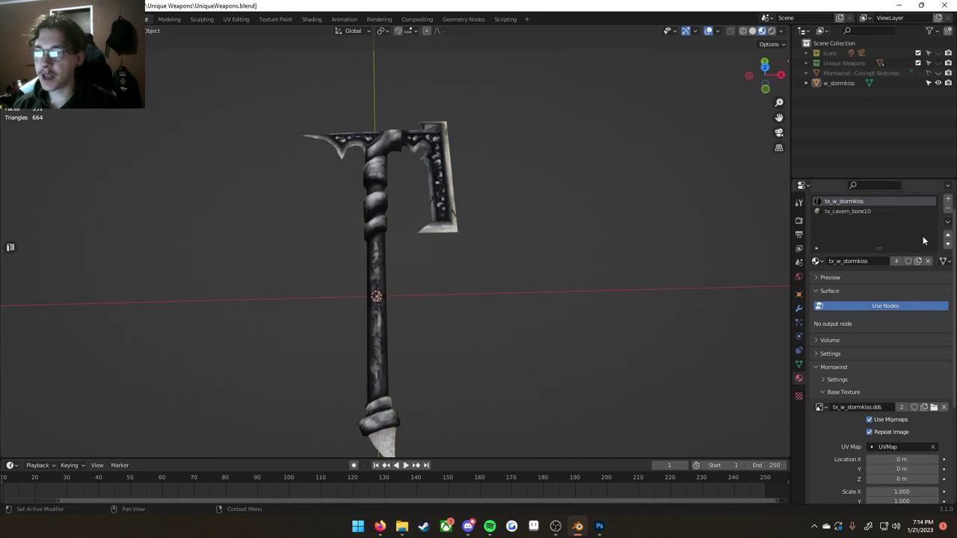
pyautogui.scroll(-4, 870, 383)
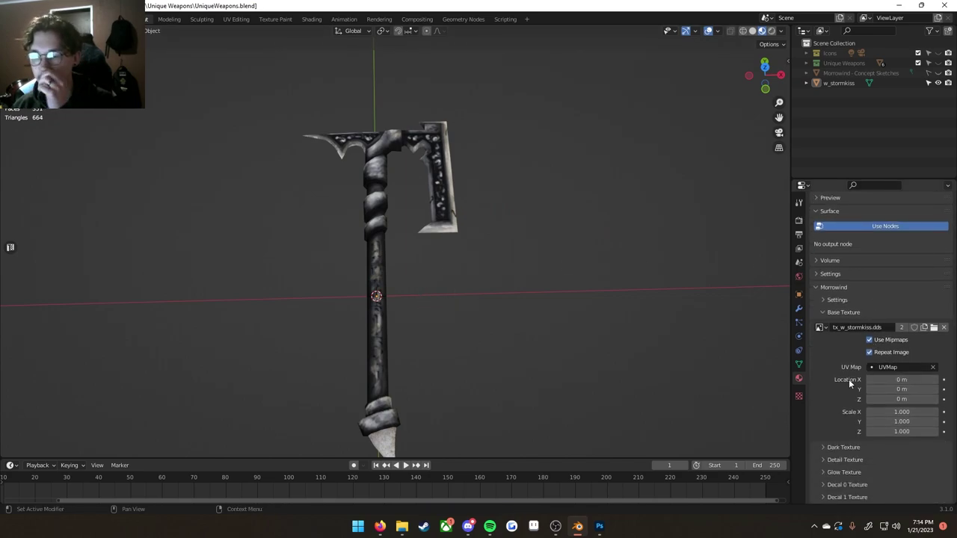
pyautogui.moveTo(636, 352); pyautogui.dragTo(621, 455, button='middle')
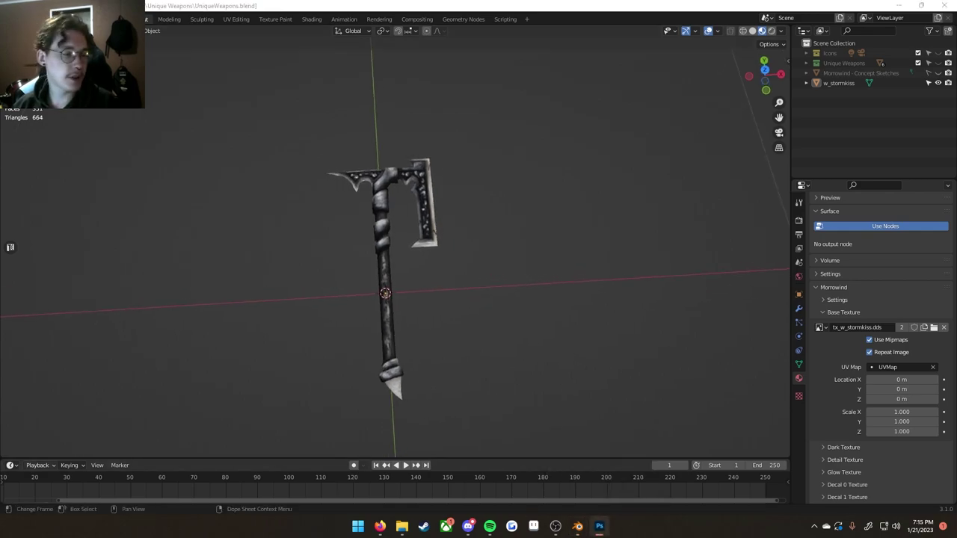
# Step: Switch to Photoshop and show the Glow layer over the axe handle in the Stormkiss Textures document
pyautogui.hotkey('alt', 'Tab')
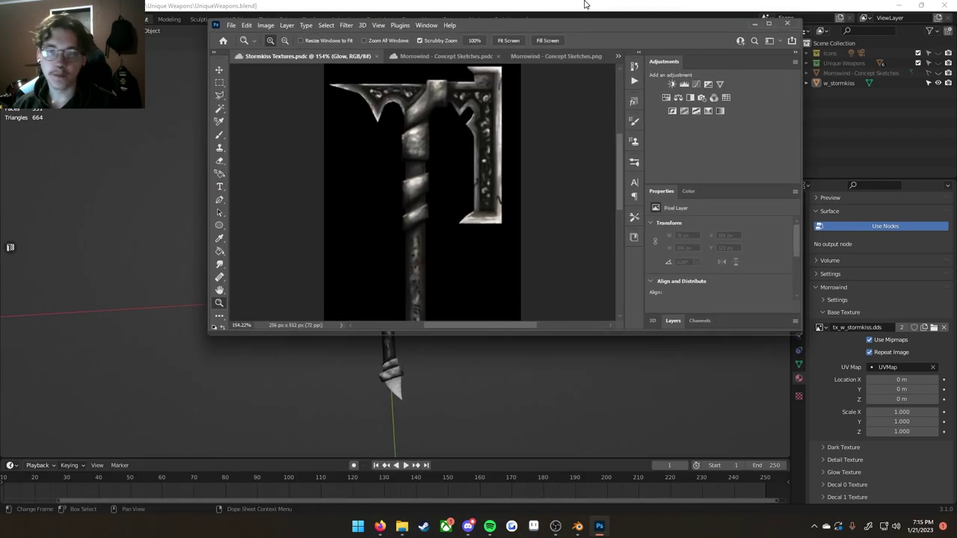
pyautogui.moveTo(383, 326); pyautogui.dragTo(404, 303)
pyautogui.press('space')
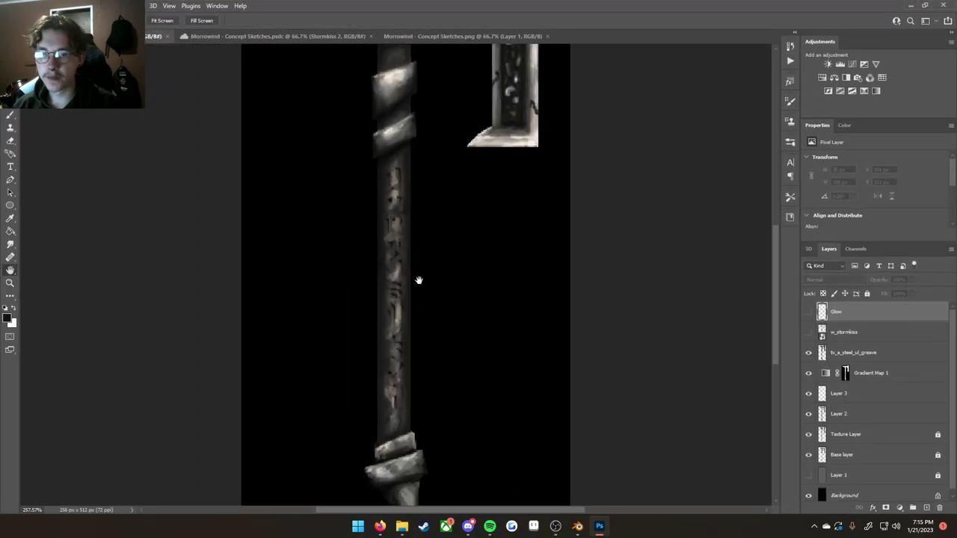
pyautogui.click(807, 315)
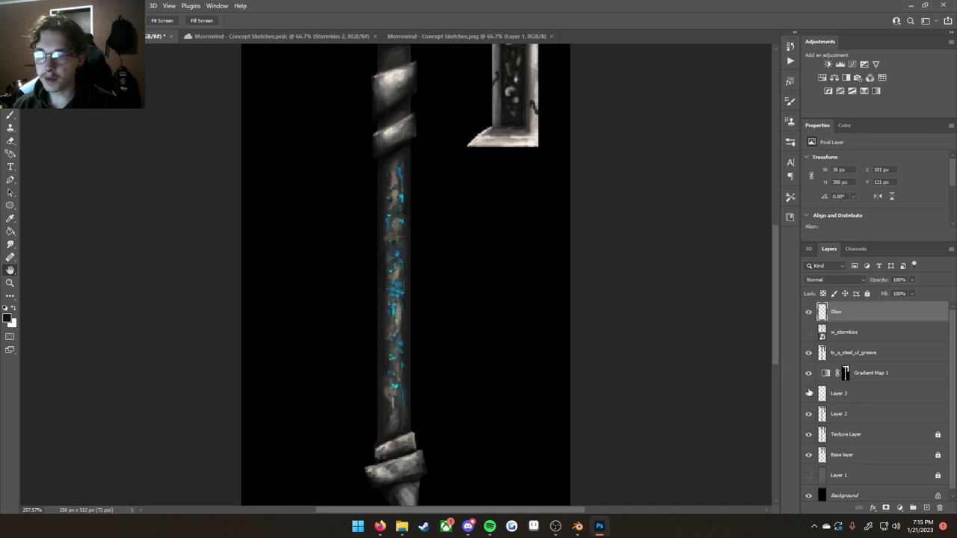
# Step: Hide Layer 3, Layer 2, Texture Layer and Base layer to examine the handle's Glow layer alone on black
pyautogui.moveTo(808, 393); pyautogui.dragTo(809, 457)
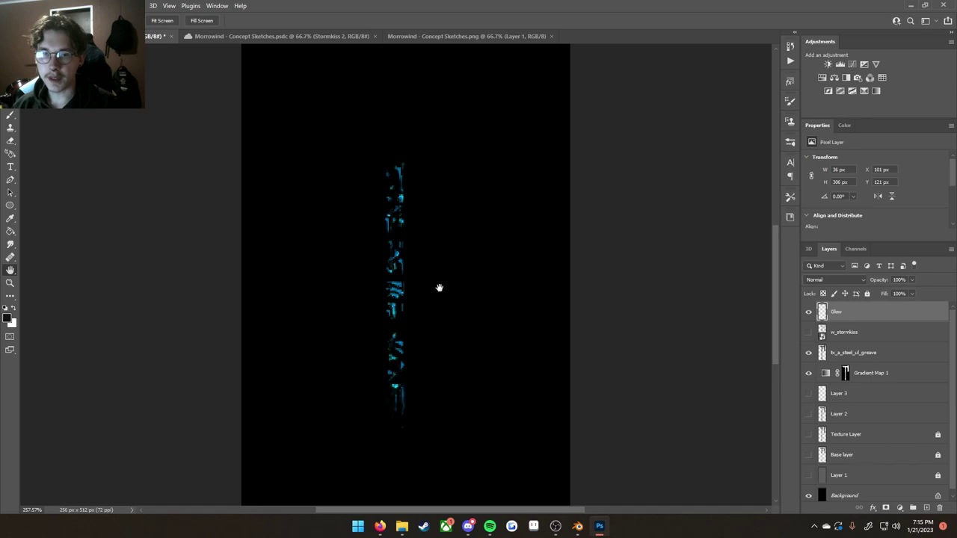
pyautogui.press('z')
pyautogui.hotkey('ctrl', '0')
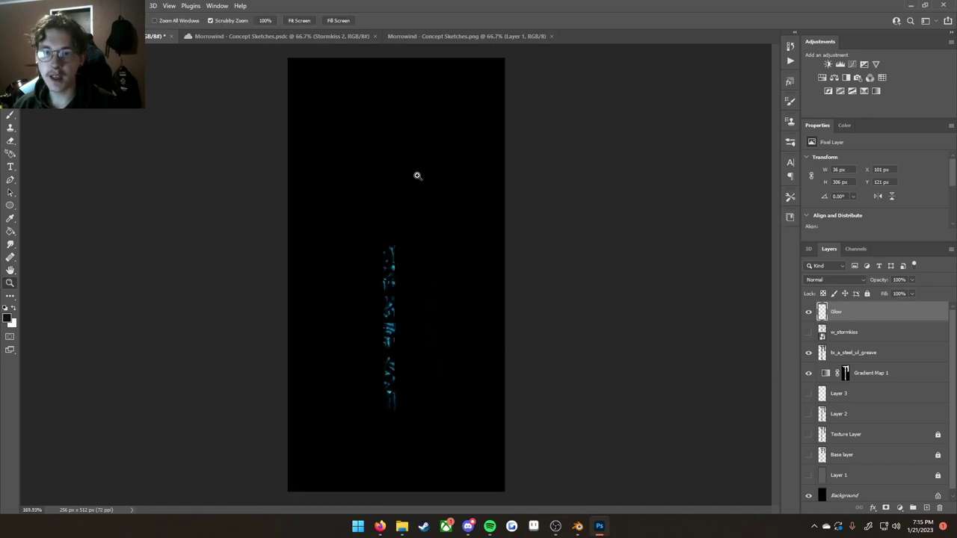
pyautogui.moveTo(377, 285); pyautogui.dragTo(419, 283)
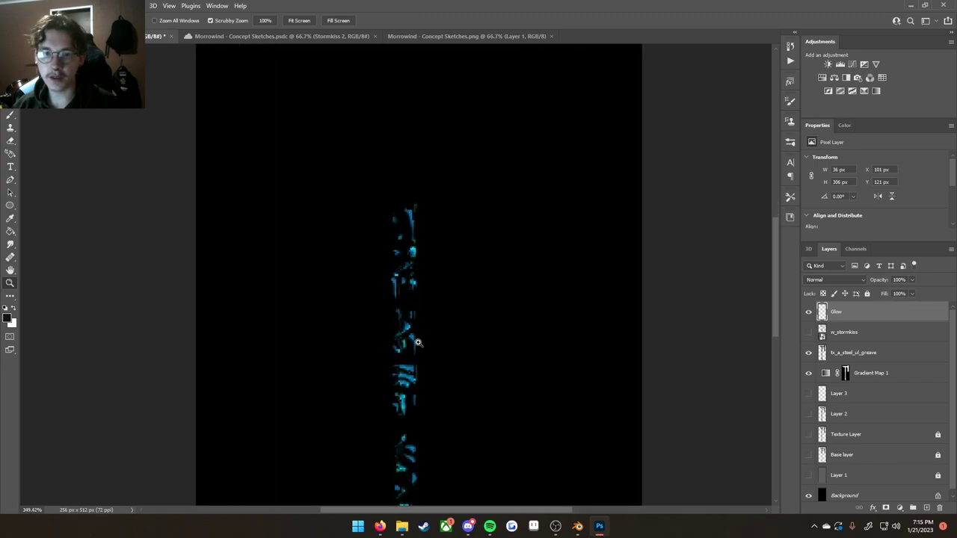
pyautogui.moveTo(453, 397); pyautogui.dragTo(454, 256)
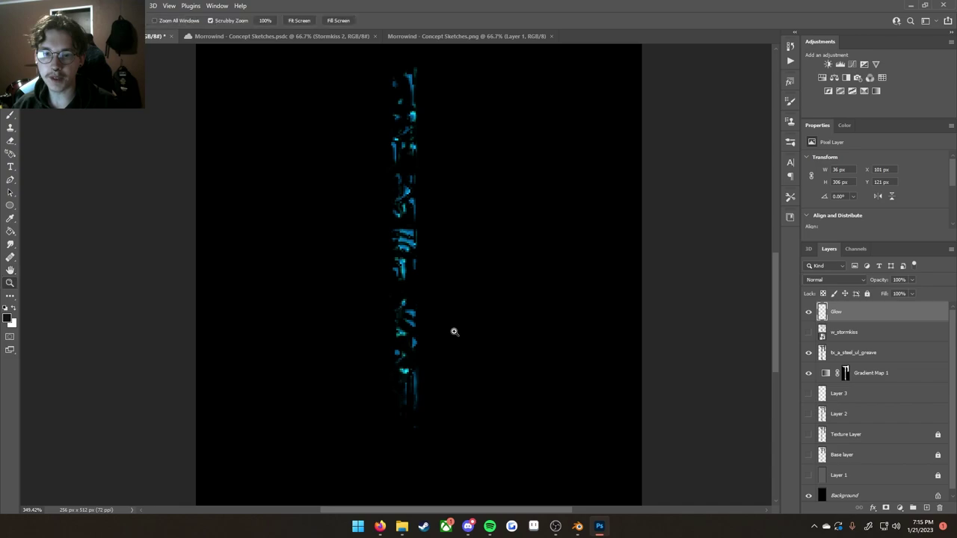
pyautogui.moveTo(453, 331); pyautogui.dragTo(433, 338)
pyautogui.press('space')
pyautogui.moveTo(472, 274); pyautogui.dragTo(462, 323)
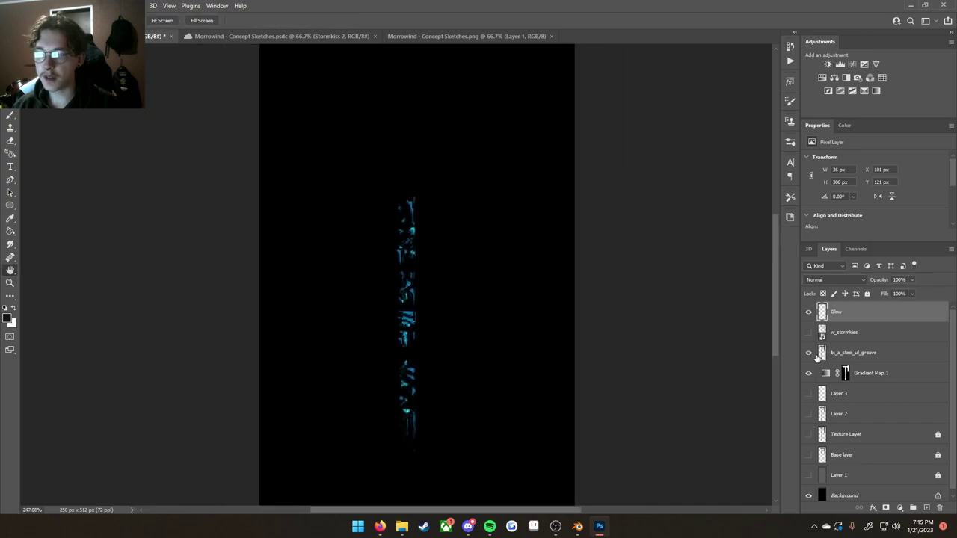
# Step: Show the four painted axe layers again with the Glow layer hidden, and save the document
pyautogui.moveTo(808, 394); pyautogui.dragTo(810, 456)
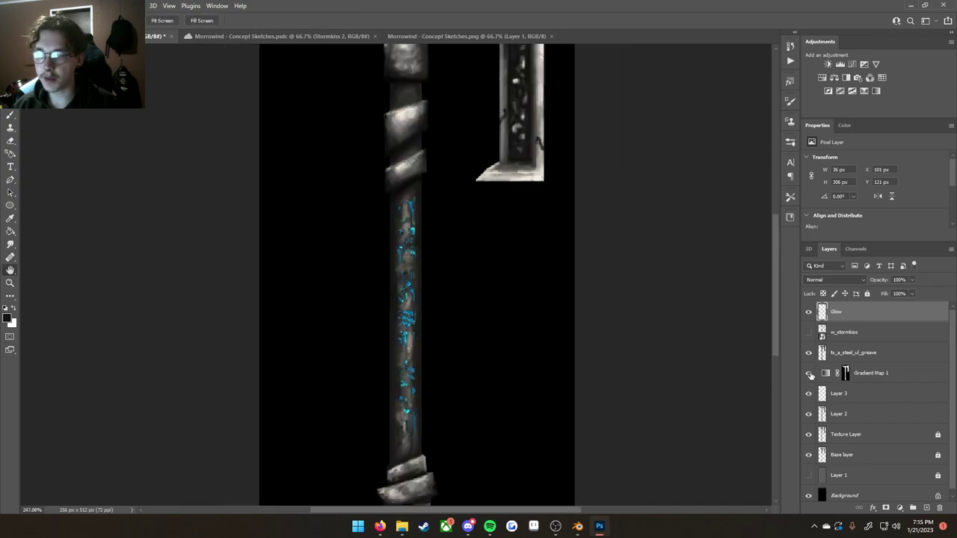
pyautogui.click(808, 311)
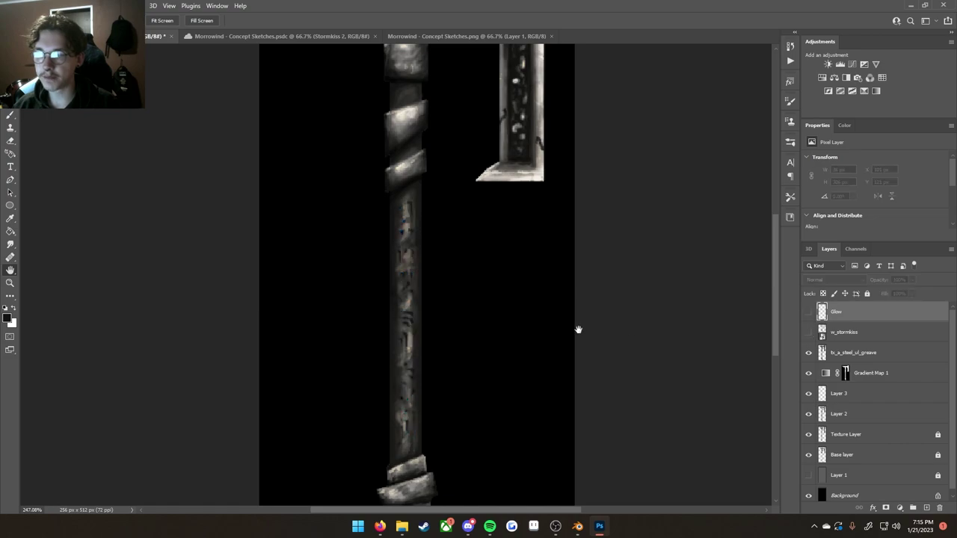
pyautogui.press('z')
pyautogui.moveTo(509, 329); pyautogui.dragTo(494, 329)
pyautogui.hotkey('ctrl', 's')
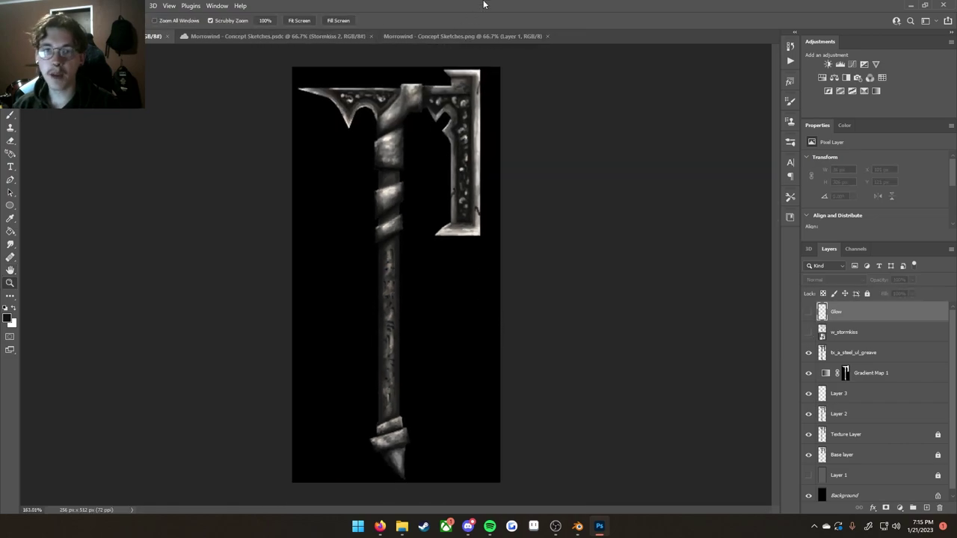
# Step: Switch to Blender and review the axe together with its tx_w_stormkiss material settings
pyautogui.moveTo(484, 6); pyautogui.dragTo(0, 149)
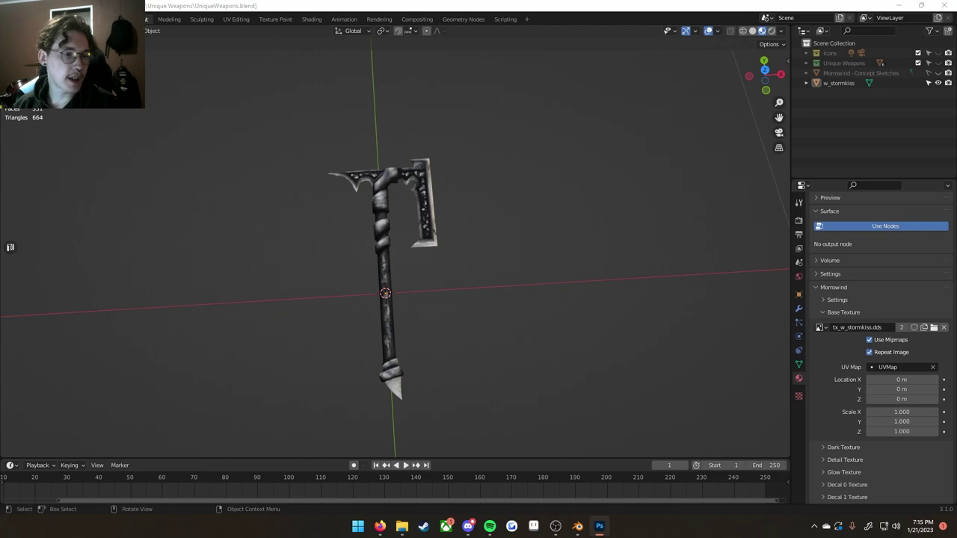
pyautogui.click(676, 305)
pyautogui.scroll(-1, 453, 306)
pyautogui.scroll(2, 423, 300)
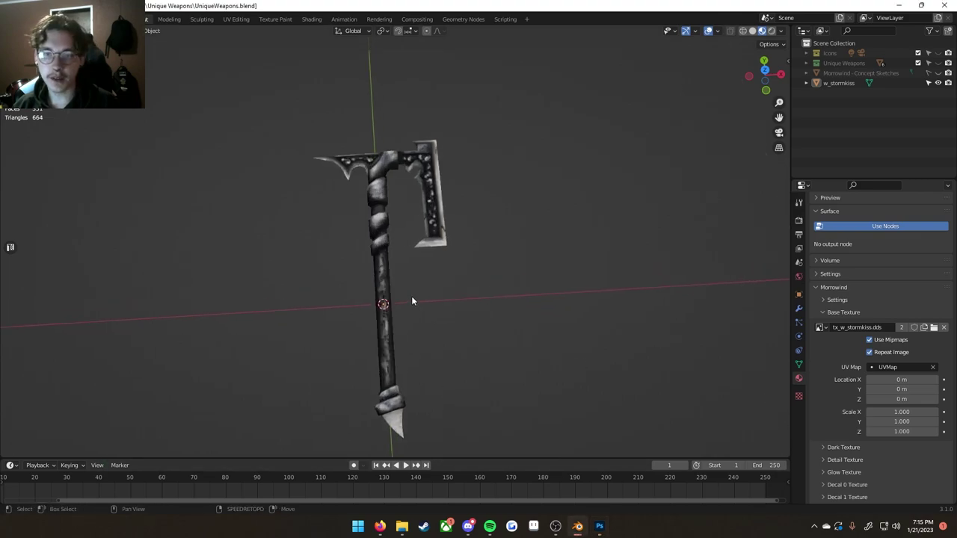
pyautogui.keyDown('shift'); pyautogui.moveTo(434, 244); pyautogui.dragTo(401, 252, button='middle'); pyautogui.keyUp('shift')
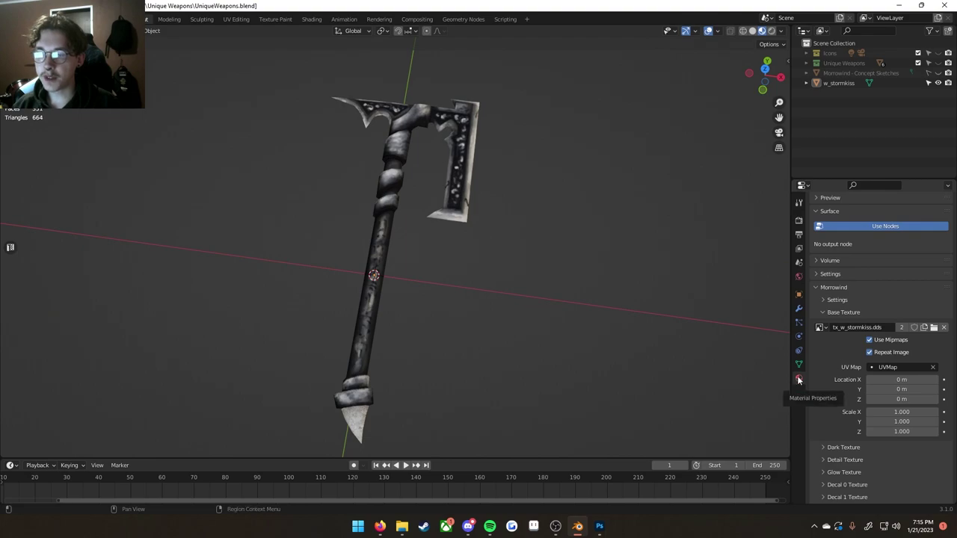
pyautogui.scroll(4, 849, 359)
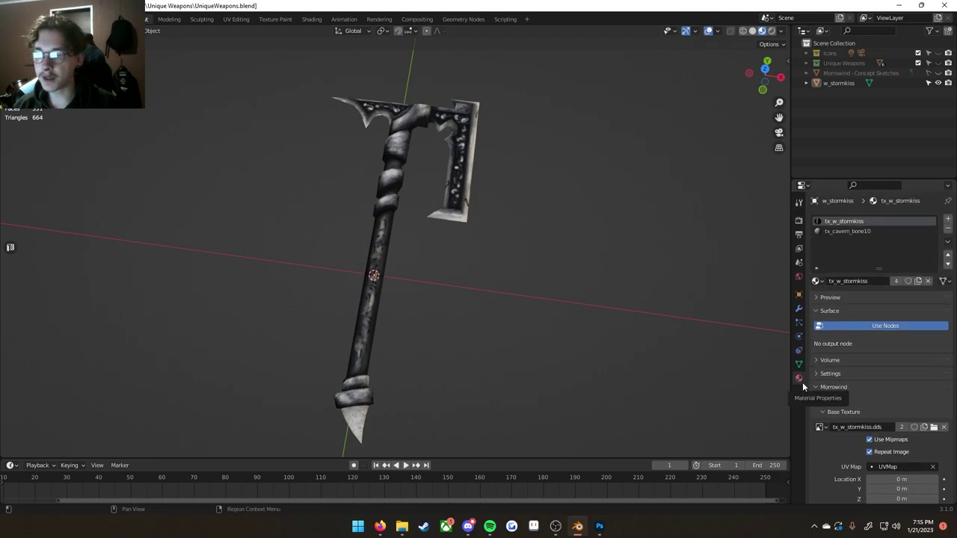
pyautogui.scroll(-3, 852, 381)
pyautogui.scroll(-3, 858, 380)
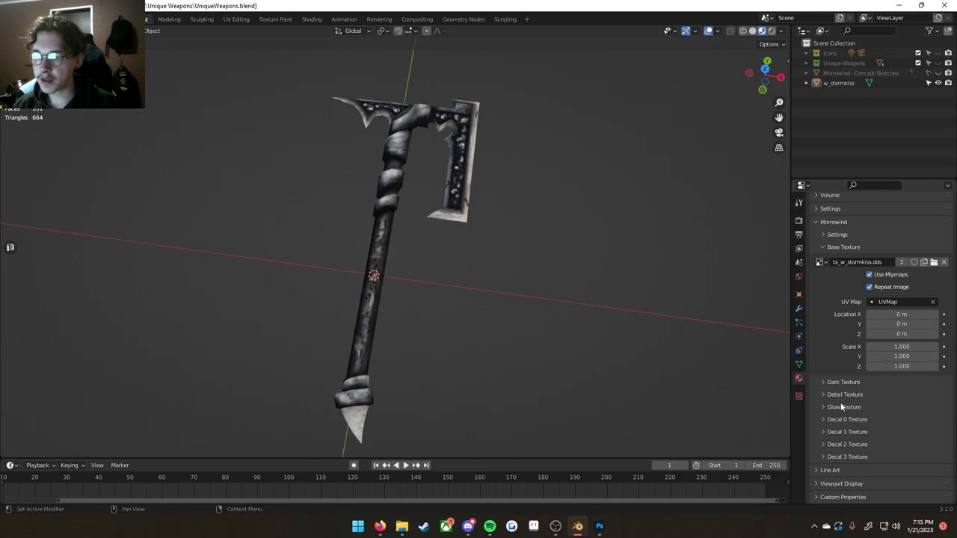
# Step: Load tx_w_stormkiss_glow.dds from the New\textures folder as the tx_w_stormkiss material's Glow Texture
pyautogui.click(841, 406)
pyautogui.click(922, 424)
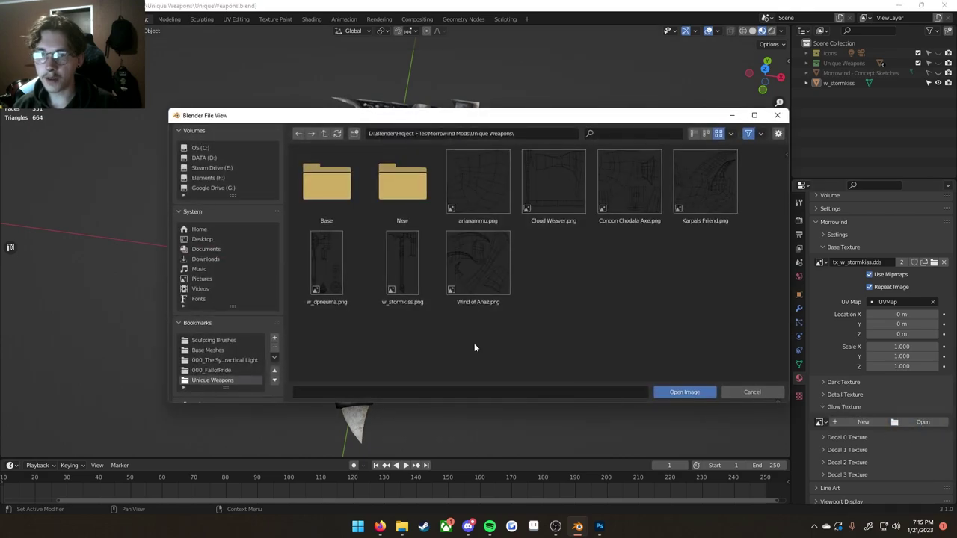
pyautogui.doubleClick(402, 198)
pyautogui.doubleClick(432, 203)
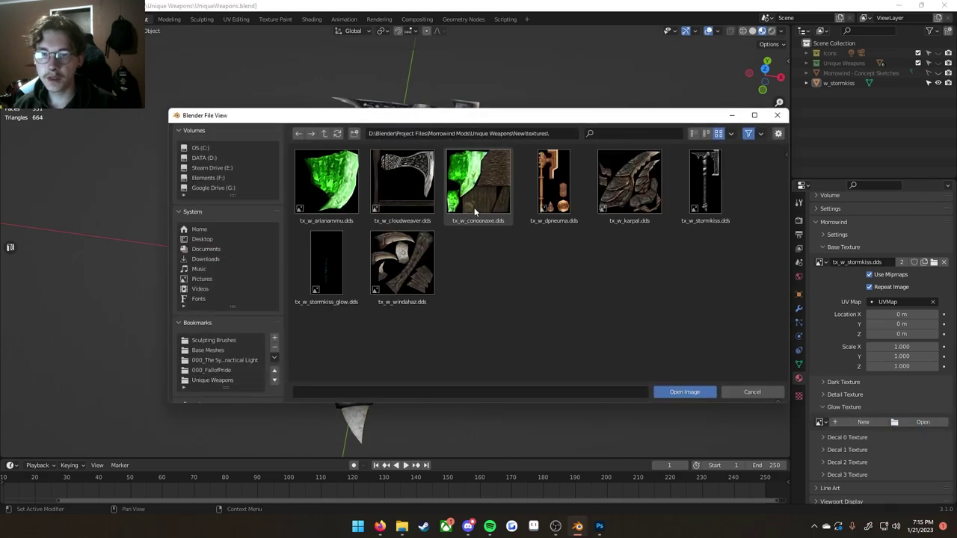
pyautogui.click(334, 268)
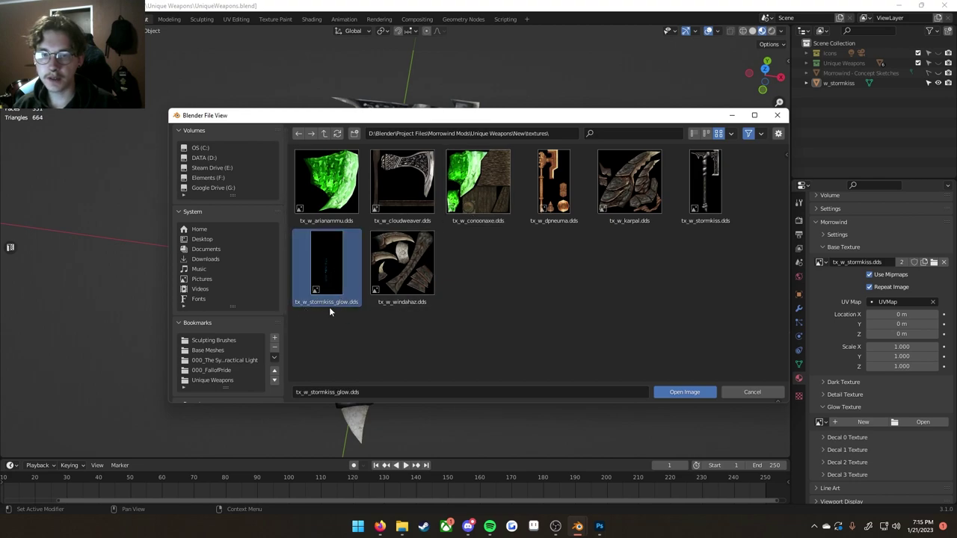
pyautogui.click(672, 391)
pyautogui.moveTo(475, 358); pyautogui.dragTo(455, 311, button='middle')
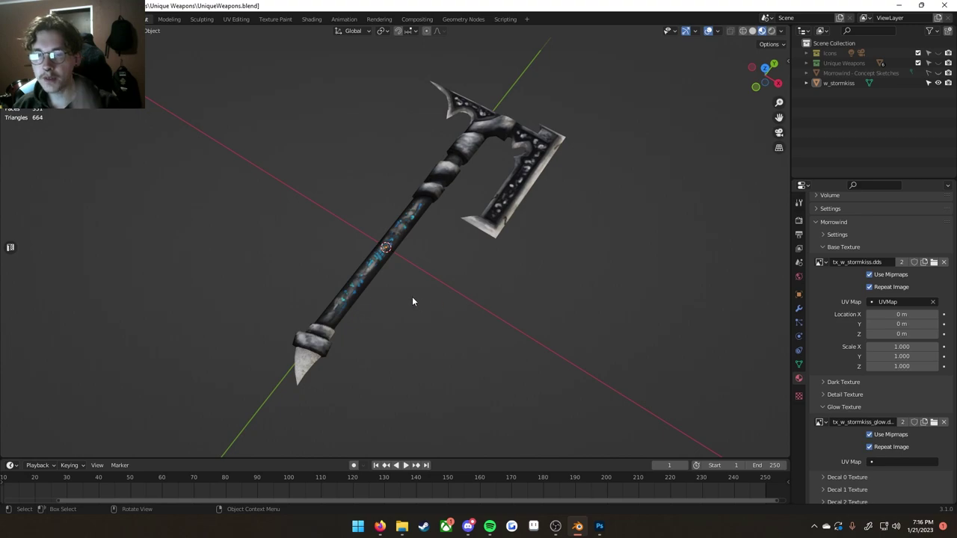
# Step: Preview the glowing axe in Rendered shading with and without the Icons collection's lighting, and return to Material Preview with Icons hidden
pyautogui.moveTo(412, 297); pyautogui.dragTo(767, 158, button='middle')
pyautogui.click(771, 30)
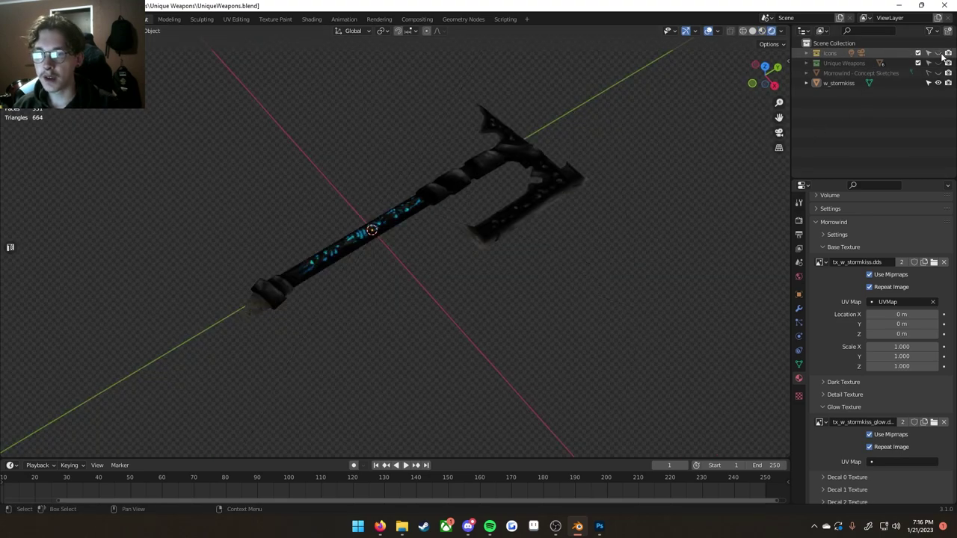
pyautogui.moveTo(396, 193)
pyautogui.mouseDown(button='middle')
pyautogui.moveTo(447, 344)
pyautogui.moveTo(472, 331)
pyautogui.moveTo(558, 348)
pyautogui.moveTo(539, 246)
pyautogui.moveTo(322, 296)
pyautogui.moveTo(363, 277)
pyautogui.moveTo(474, 312)
pyautogui.moveTo(516, 315)
pyautogui.moveTo(498, 314)
pyautogui.mouseUp(button='middle')
pyautogui.click(938, 53)
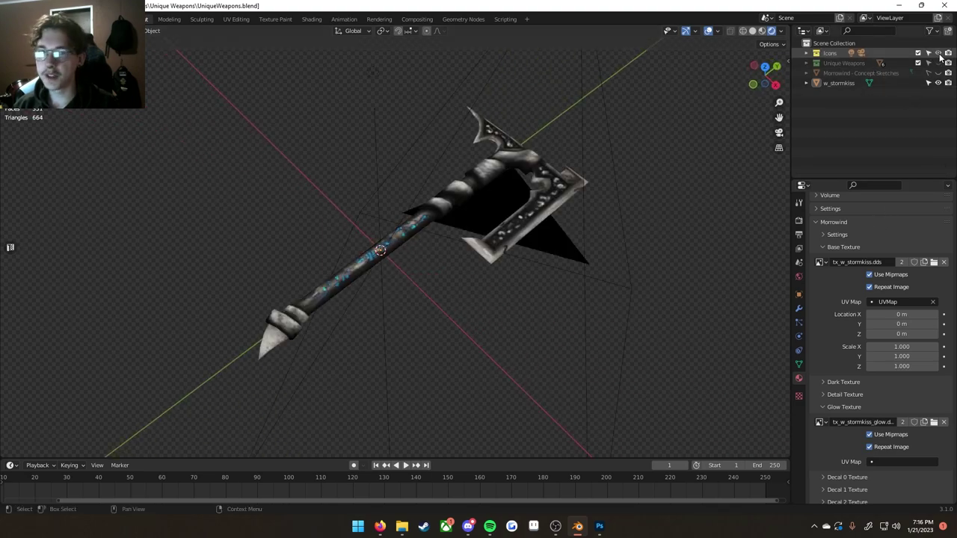
pyautogui.press('z')
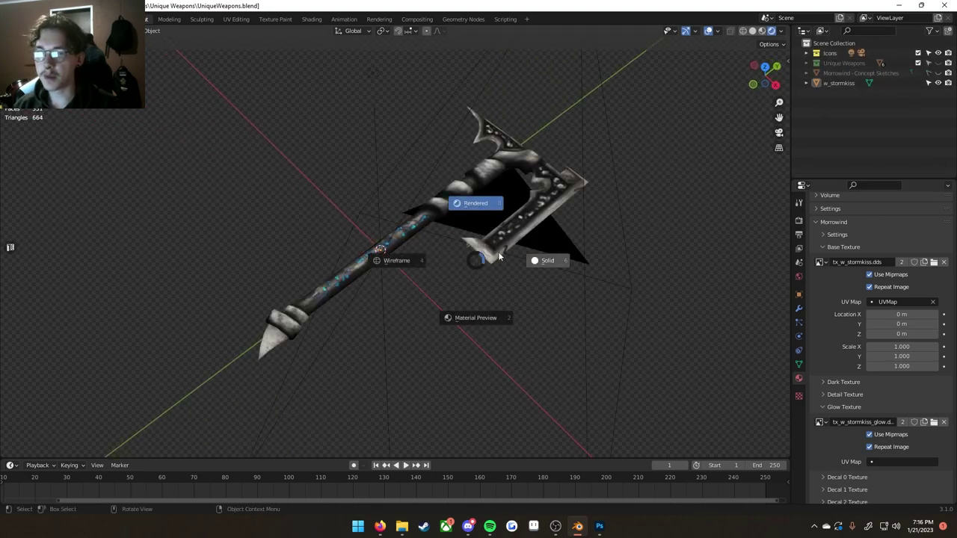
pyautogui.click(512, 307)
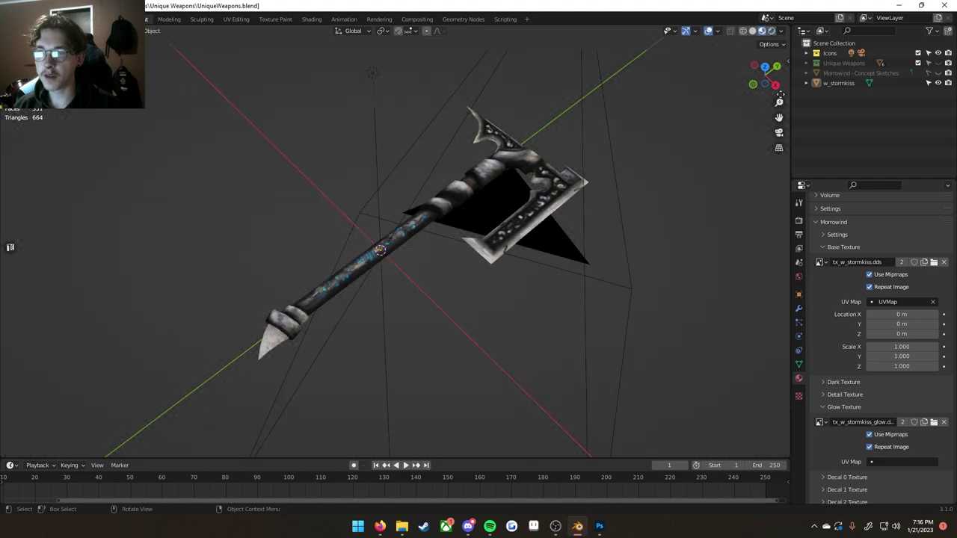
pyautogui.click(939, 53)
# Step: Examine the tx_w_stormkiss material's Decal 0 and Detail Texture slots, collapse them, and view the axe from above
pyautogui.click(833, 423)
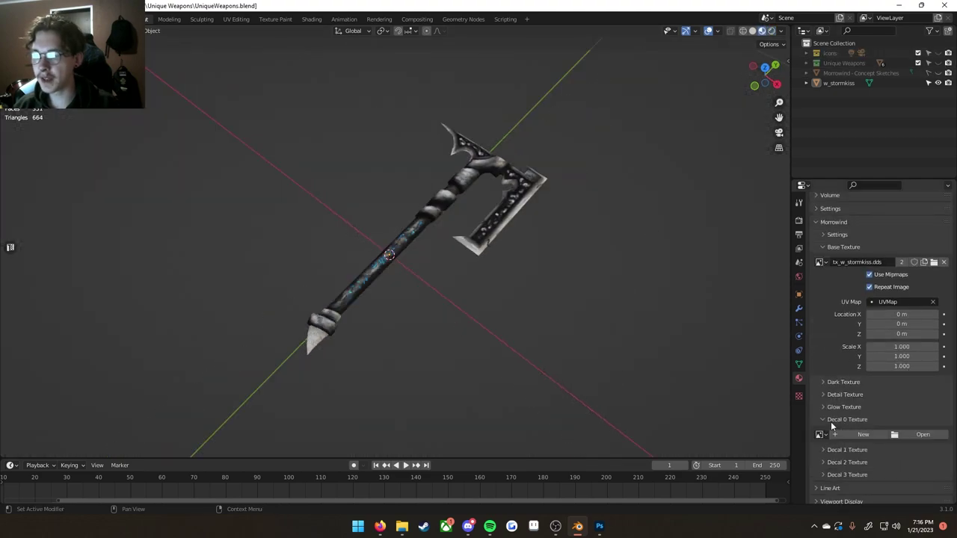
pyautogui.click(831, 425)
pyautogui.click(837, 397)
pyautogui.click(837, 396)
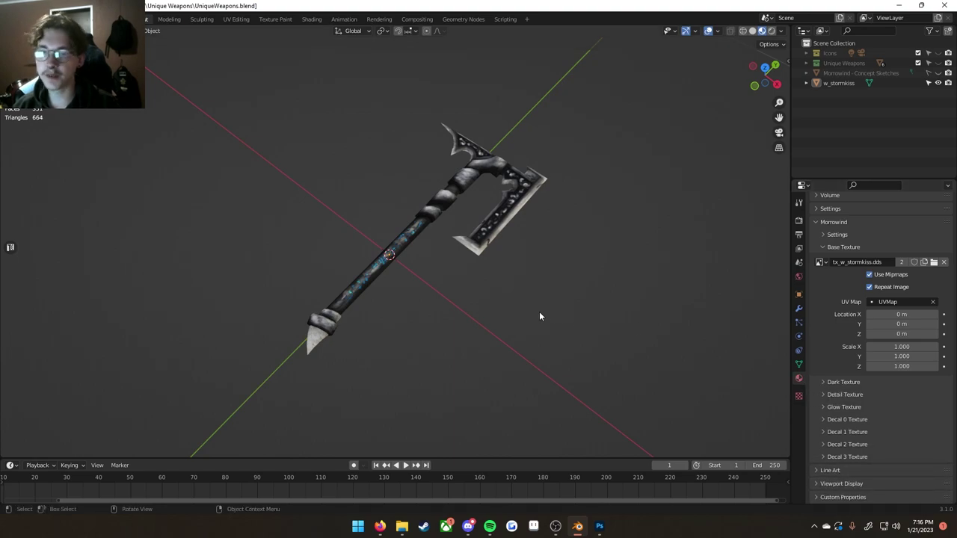
pyautogui.scroll(1, 539, 312)
pyautogui.moveTo(569, 396); pyautogui.dragTo(522, 336, button='middle')
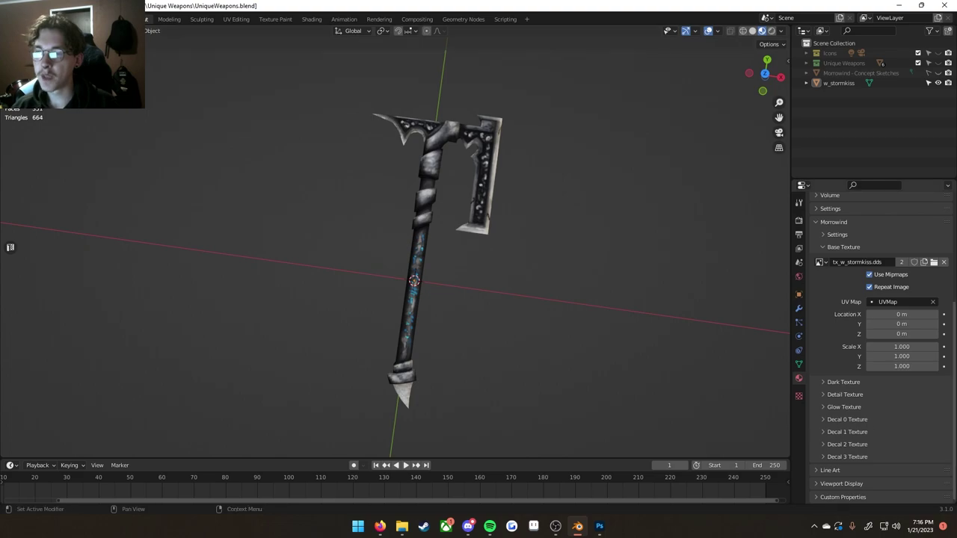
# Step: Select the tx_cavern_bone10 material and inspect the bone spike it covers at the end of the axe handle
pyautogui.scroll(6, 865, 380)
pyautogui.click(848, 232)
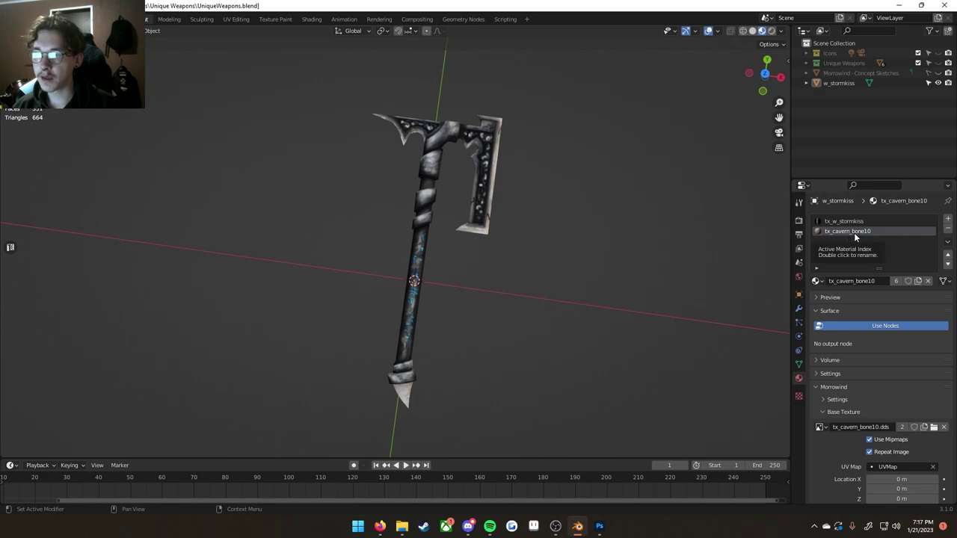
pyautogui.scroll(4, 468, 352)
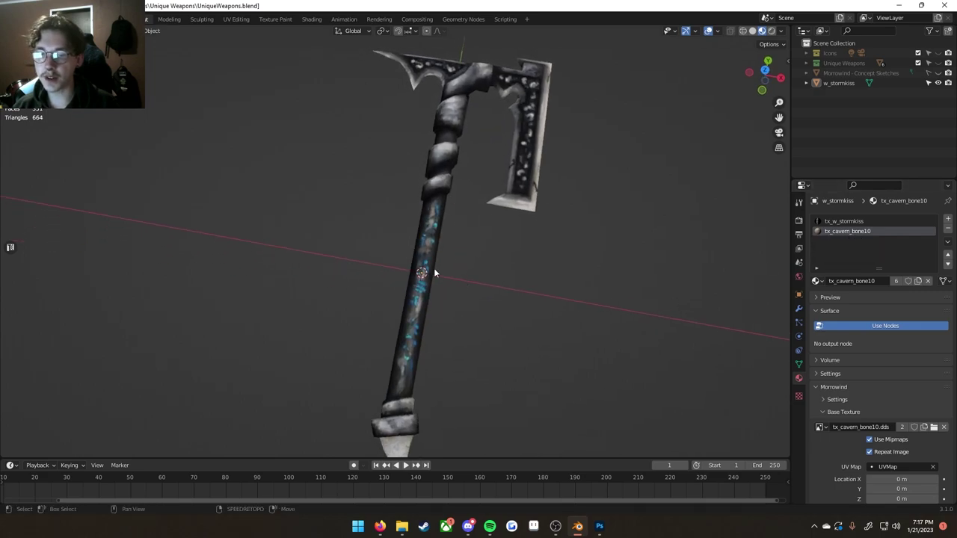
pyautogui.keyDown('shift'); pyautogui.moveTo(439, 323); pyautogui.dragTo(436, 185, button='middle'); pyautogui.keyUp('shift')
pyautogui.scroll(3, 419, 228)
pyautogui.keyDown('shift'); pyautogui.moveTo(402, 322); pyautogui.dragTo(400, 206, button='middle'); pyautogui.keyUp('shift')
pyautogui.moveTo(400, 269); pyautogui.dragTo(399, 222, button='middle')
pyautogui.scroll(2, 385, 232)
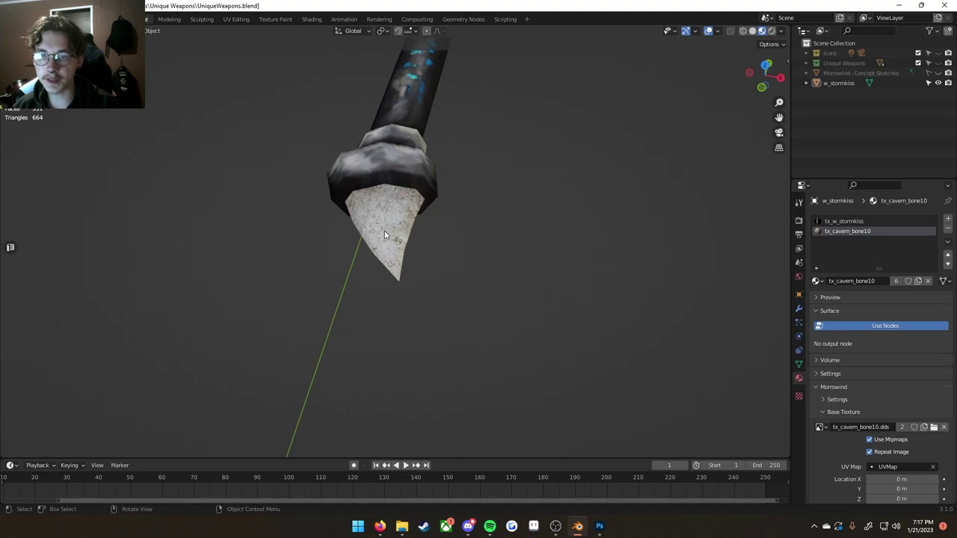
pyautogui.scroll(2, 359, 201)
pyautogui.scroll(-8, 385, 222)
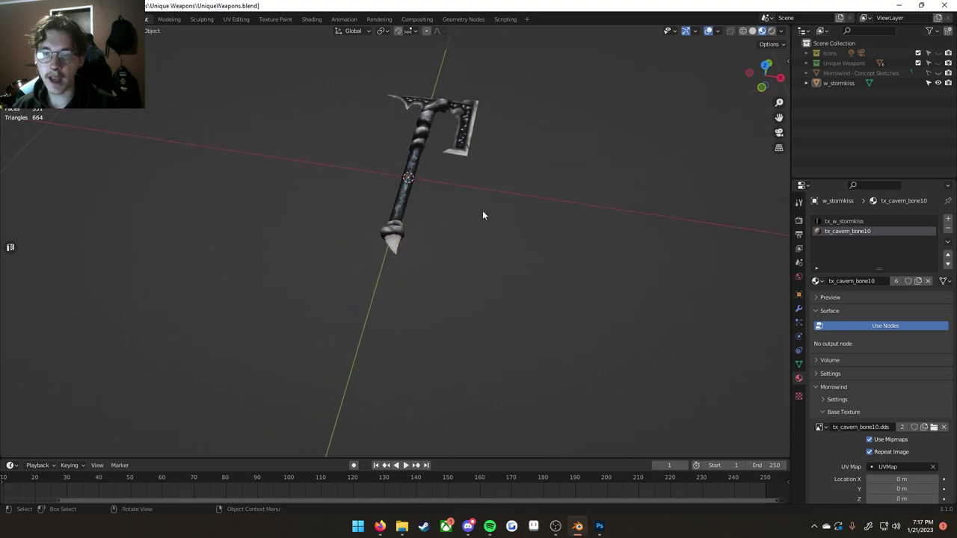
pyautogui.moveTo(485, 243); pyautogui.dragTo(484, 336, button='middle')
pyautogui.keyDown('shift'); pyautogui.moveTo(484, 292); pyautogui.dragTo(441, 354, button='middle'); pyautogui.keyUp('shift')
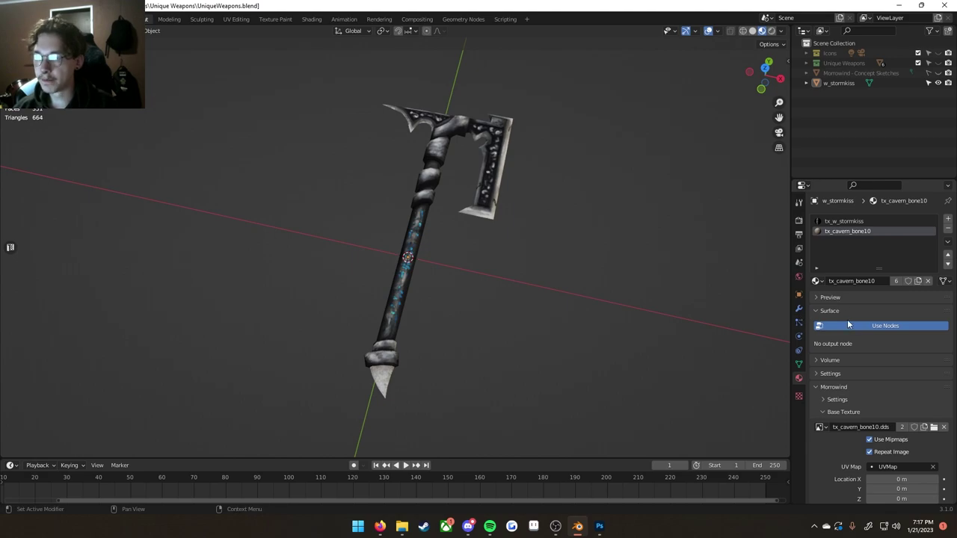
# Step: Save the UniqueWeapons file, leaving the axe deselected
pyautogui.click(442, 188)
pyautogui.hotkey('ctrl', 's')
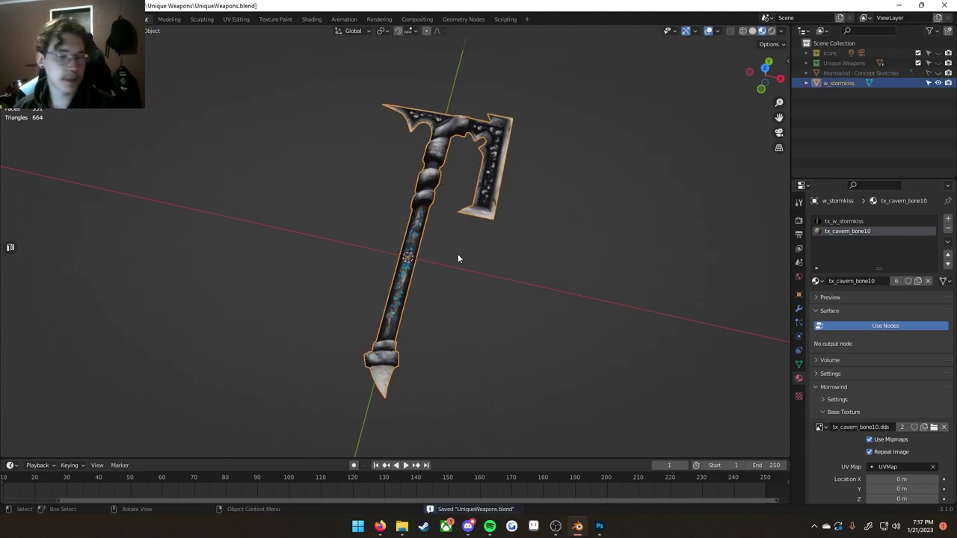
pyautogui.click(465, 299)
pyautogui.moveTo(465, 299)
pyautogui.mouseDown(button='middle')
pyautogui.moveTo(474, 313)
pyautogui.moveTo(453, 311)
pyautogui.moveTo(455, 299)
pyautogui.mouseUp(button='middle')
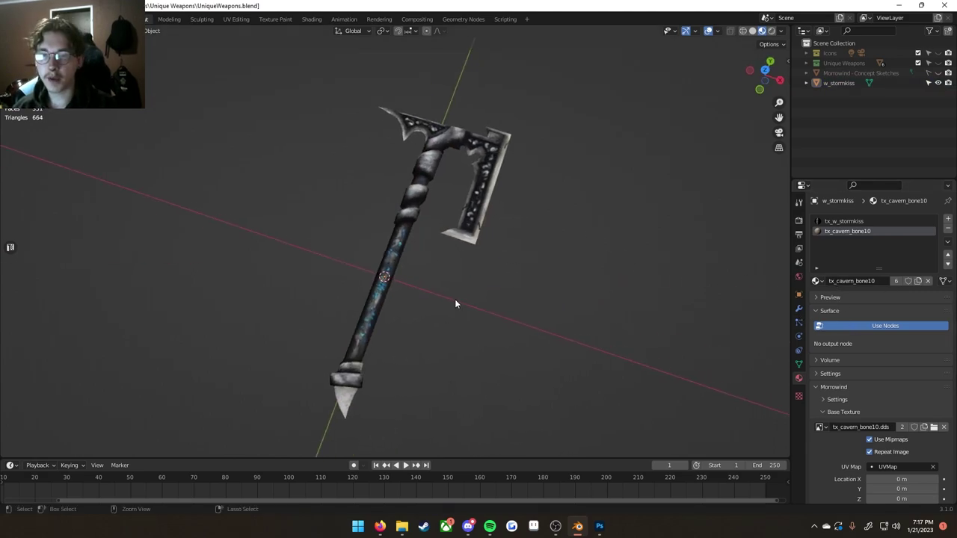
pyautogui.hotkey('ctrl', 's')
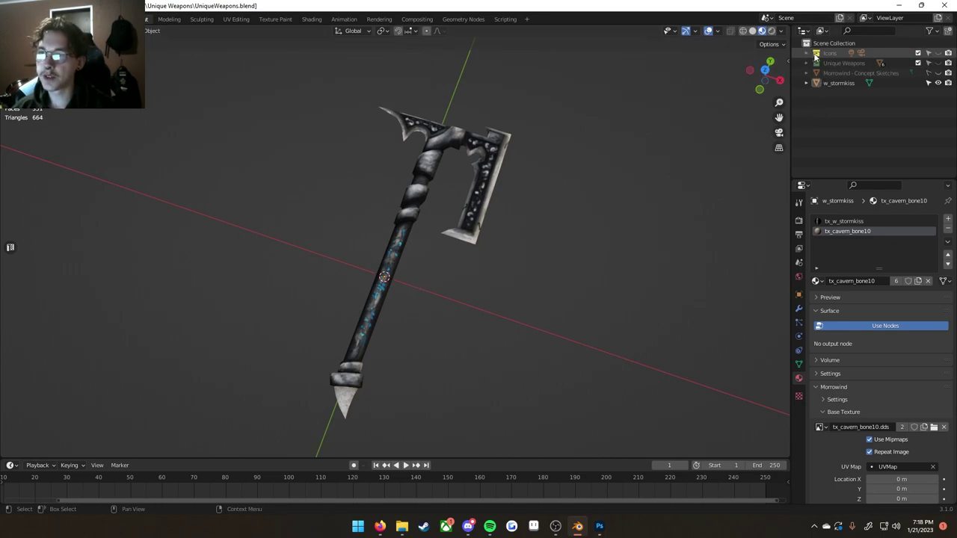
# Step: Unhide and expand the Icons collection, and select its camera to show the camera settings
pyautogui.click(940, 54)
pyautogui.moveTo(738, 110); pyautogui.dragTo(579, 120, button='middle')
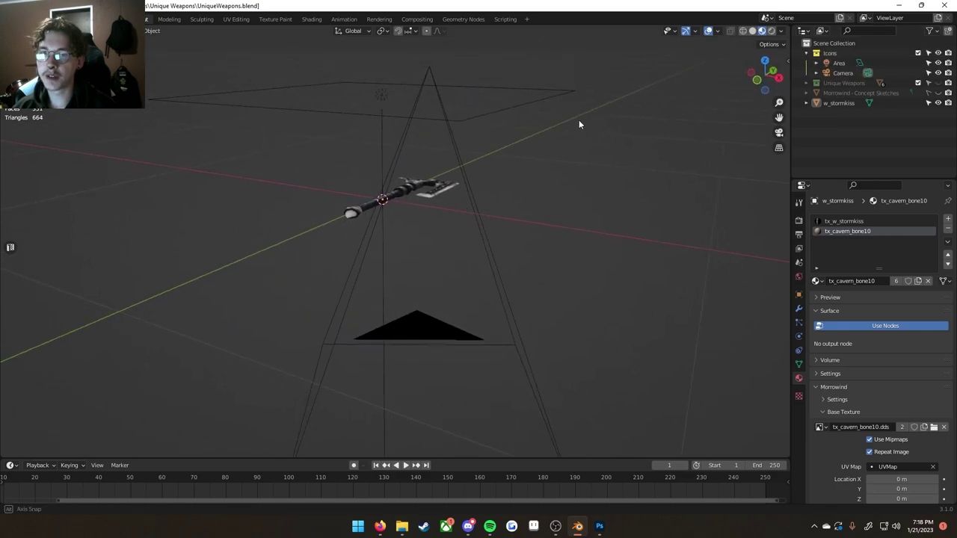
pyautogui.click(485, 250)
pyautogui.moveTo(485, 253); pyautogui.dragTo(466, 267, button='middle')
pyautogui.hotkey('shift', 'a')
pyautogui.moveTo(473, 268)
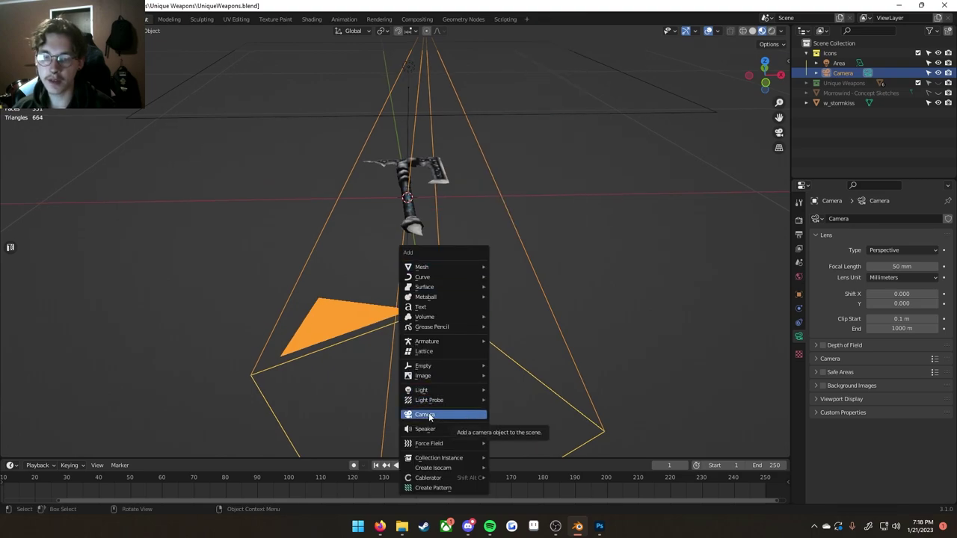
# Step: Select the area light above the axe and review its light settings
pyautogui.scroll(-1, 574, 259)
pyautogui.moveTo(574, 263); pyautogui.dragTo(456, 217, button='middle')
pyautogui.click(406, 138)
pyautogui.moveTo(407, 137); pyautogui.dragTo(402, 250, button='middle')
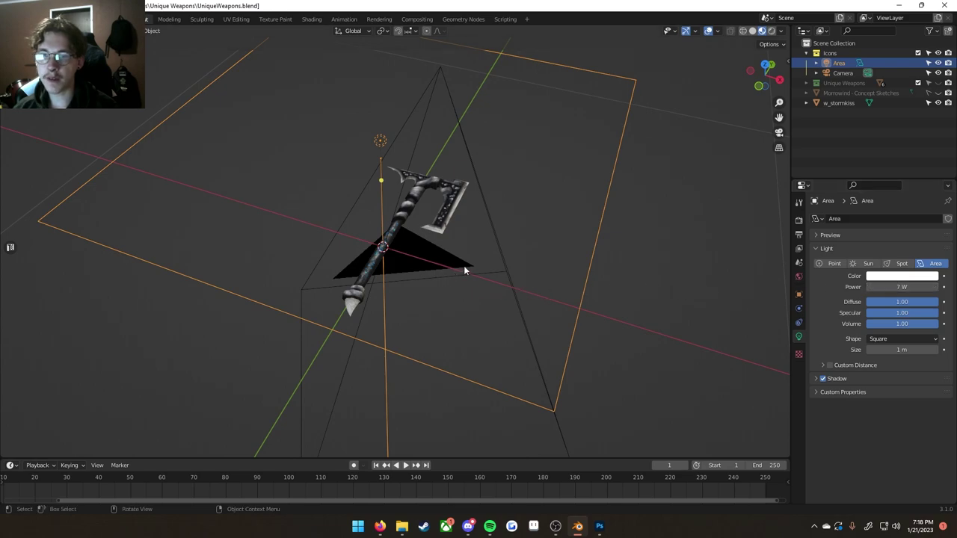
# Step: Save the file and shift the camera slightly, working from the camera view, to frame the axe head
pyautogui.moveTo(464, 270); pyautogui.dragTo(469, 247, button='middle')
pyautogui.hotkey('ctrl', 's')
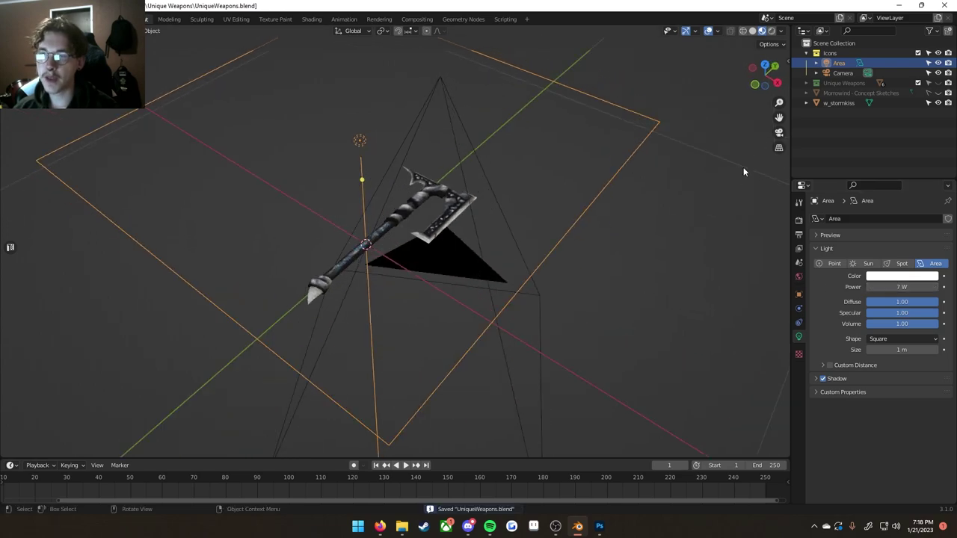
pyautogui.click(779, 133)
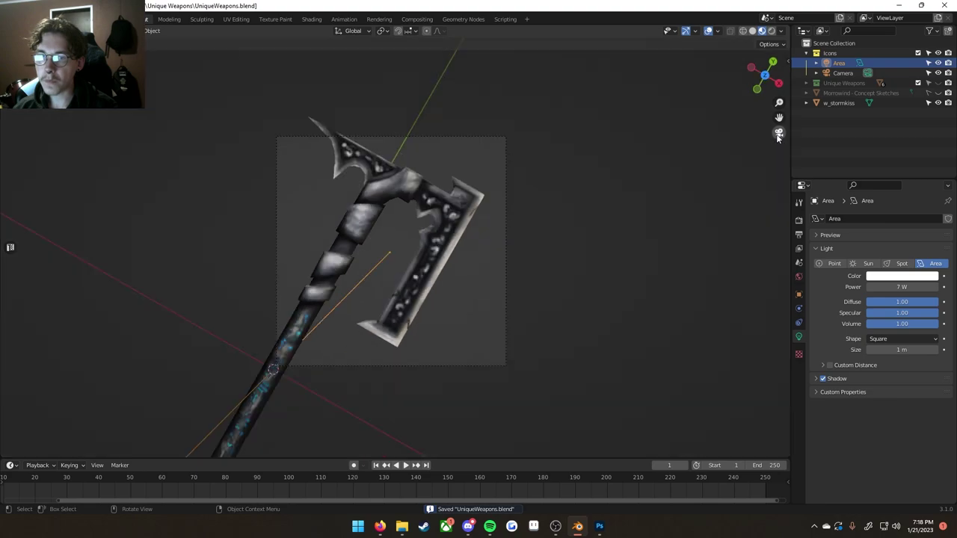
pyautogui.click(510, 280)
pyautogui.press('g')
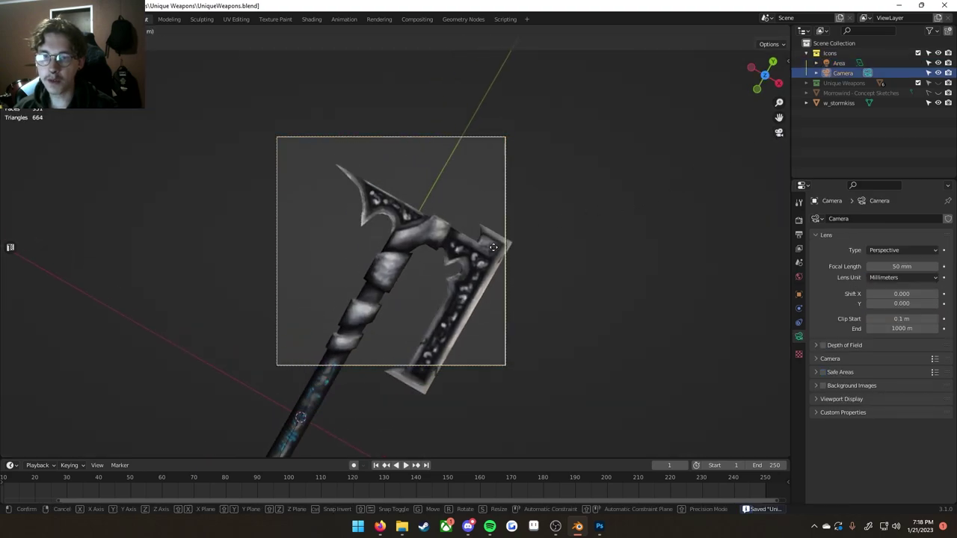
pyautogui.click(509, 282)
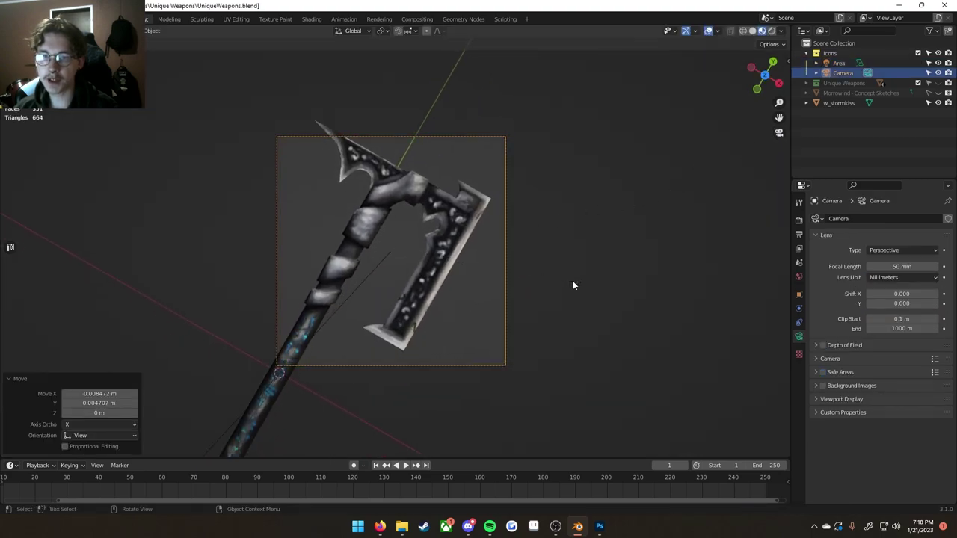
# Step: Set the camera's focal length to 42.3 mm and reposition the camera so the whole axe head sits inside the frame
pyautogui.moveTo(883, 267); pyautogui.dragTo(859, 267)
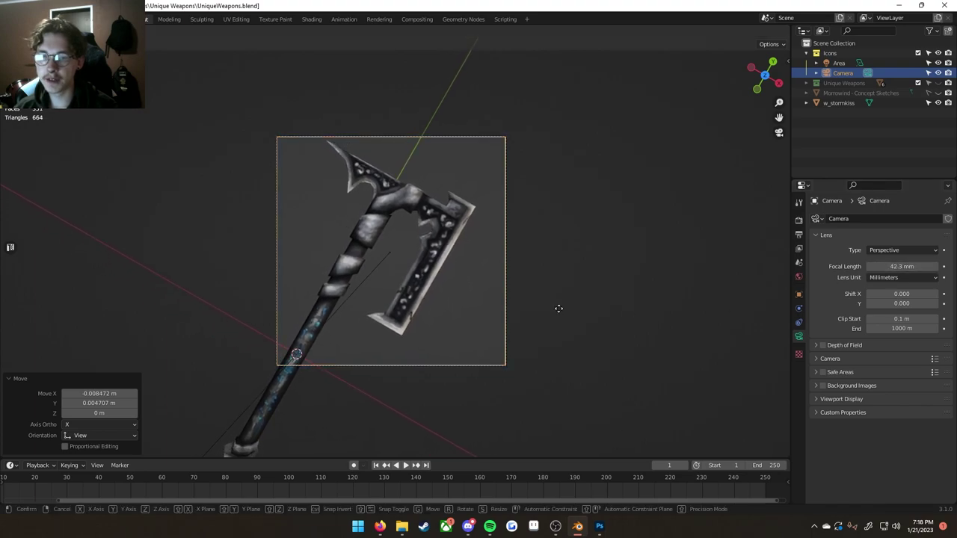
pyautogui.press('g')
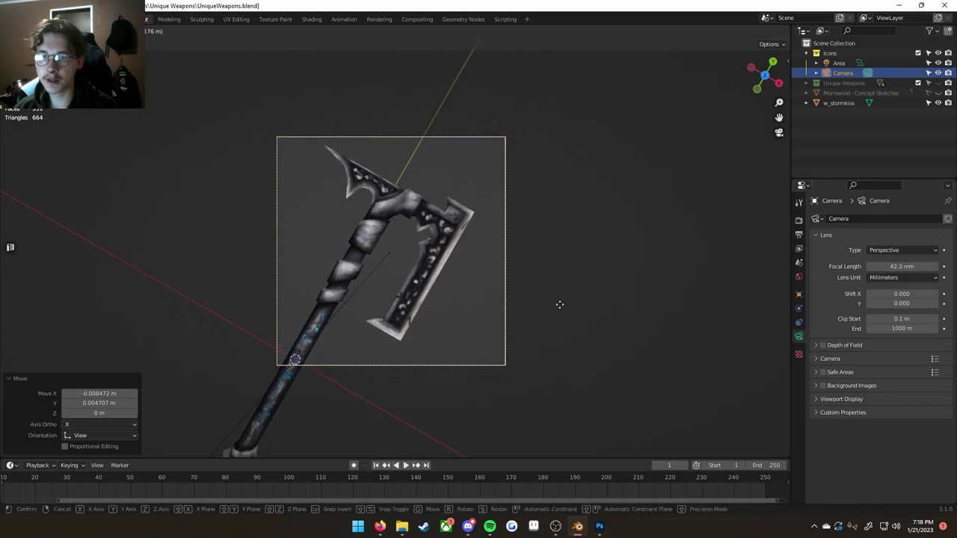
pyautogui.click(555, 304)
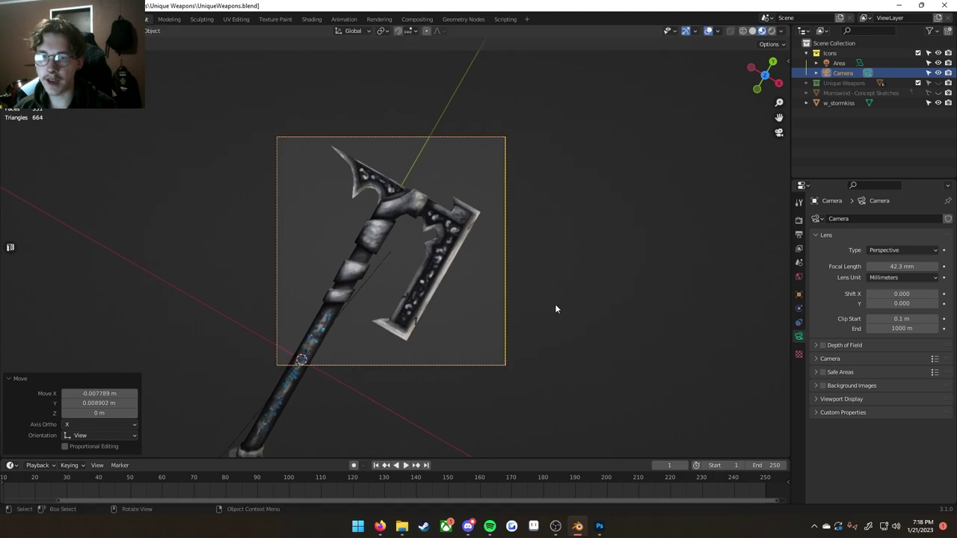
# Step: Try flipping the axe by rotating it 180° about the Y axis
pyautogui.click(438, 291)
pyautogui.write('g')
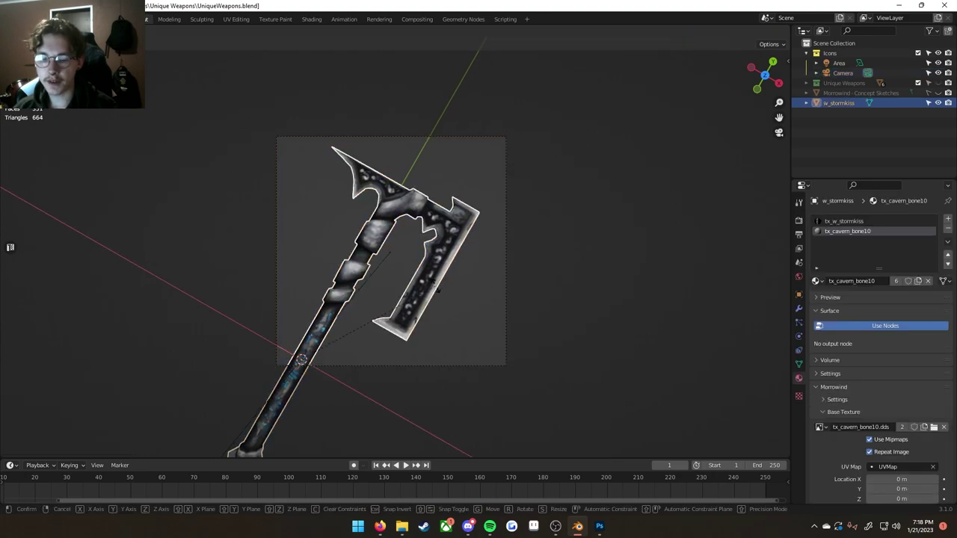
pyautogui.write('ry180')
pyautogui.press('Return')
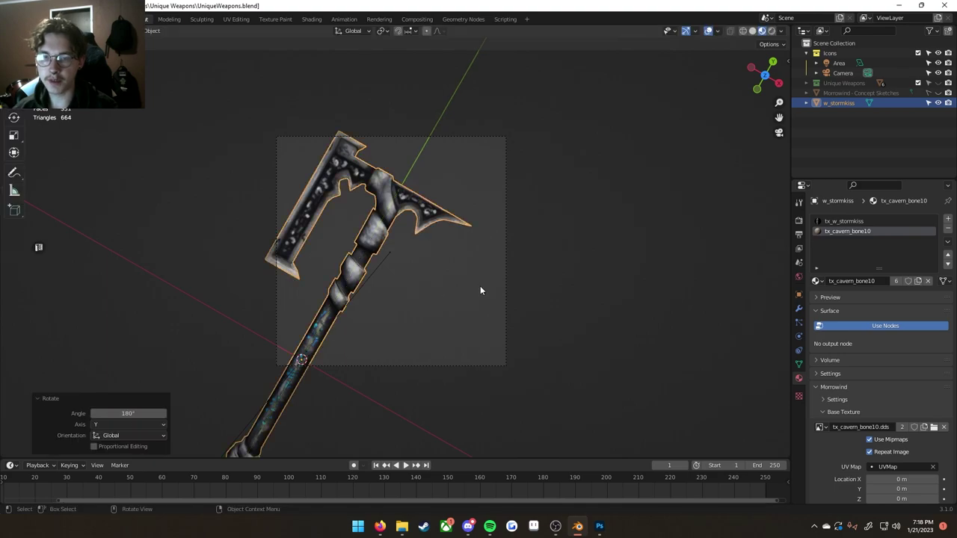
# Step: Try tilting and moving the flipped axe so its head fits the camera frame with the handle slanting the opposite way
pyautogui.press('r')
pyautogui.click(406, 226)
pyautogui.press('g')
pyautogui.click(540, 257)
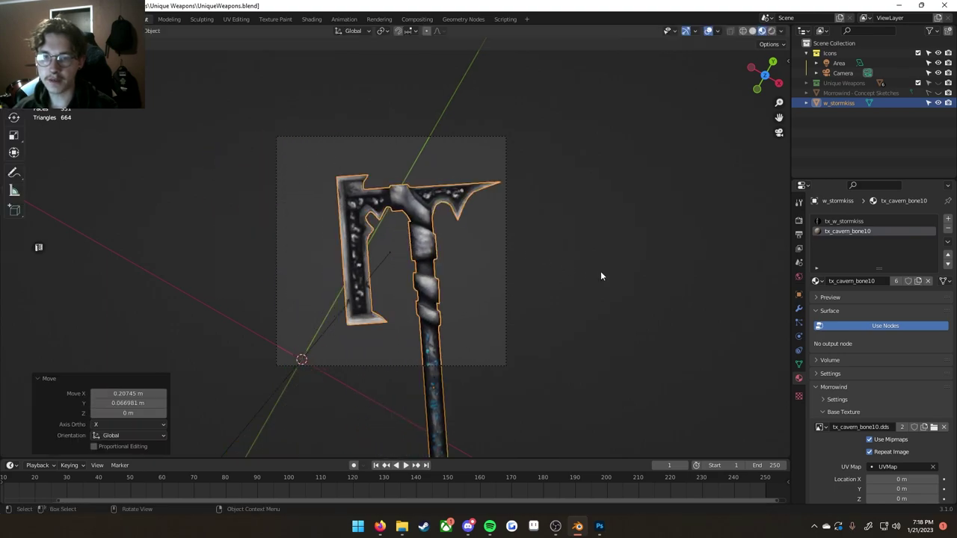
pyautogui.press('r')
pyautogui.click(588, 234)
pyautogui.press('g')
pyautogui.click(701, 184)
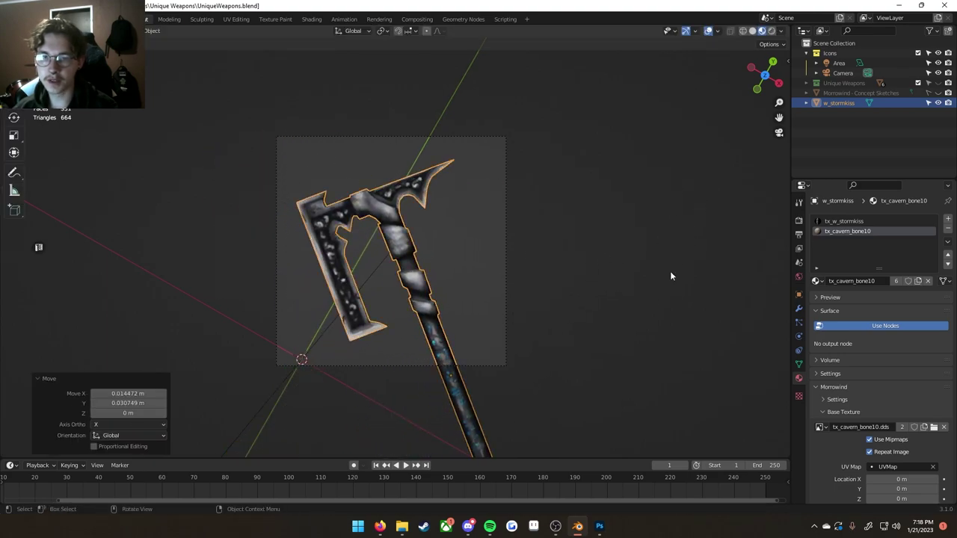
# Step: Undo the trial rotations and moves of the axe, back to its original orientation
pyautogui.hotkey('ctrl', 'z')
pyautogui.hotkey('ctrl', 'z')
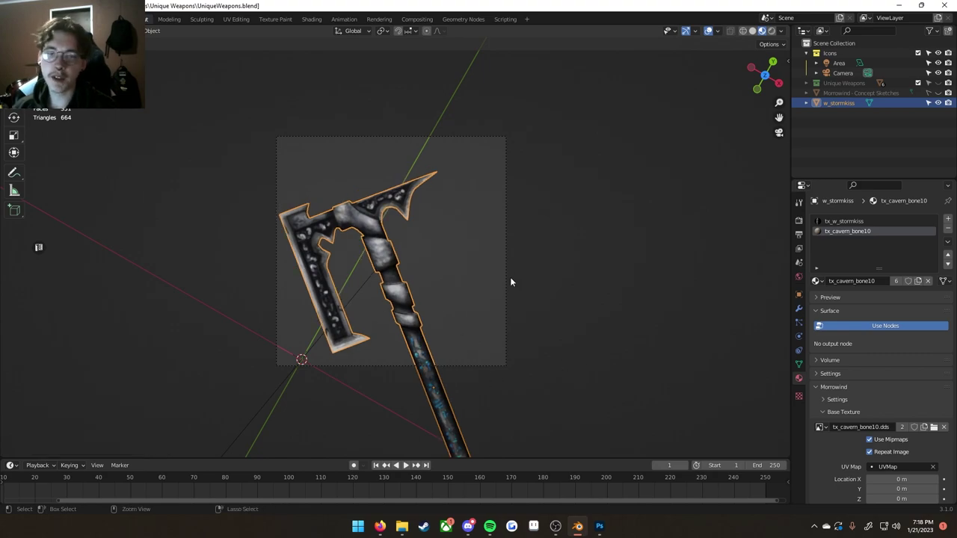
pyautogui.hotkey('ctrl', 'z')
pyautogui.hotkey('ctrl', 'z')
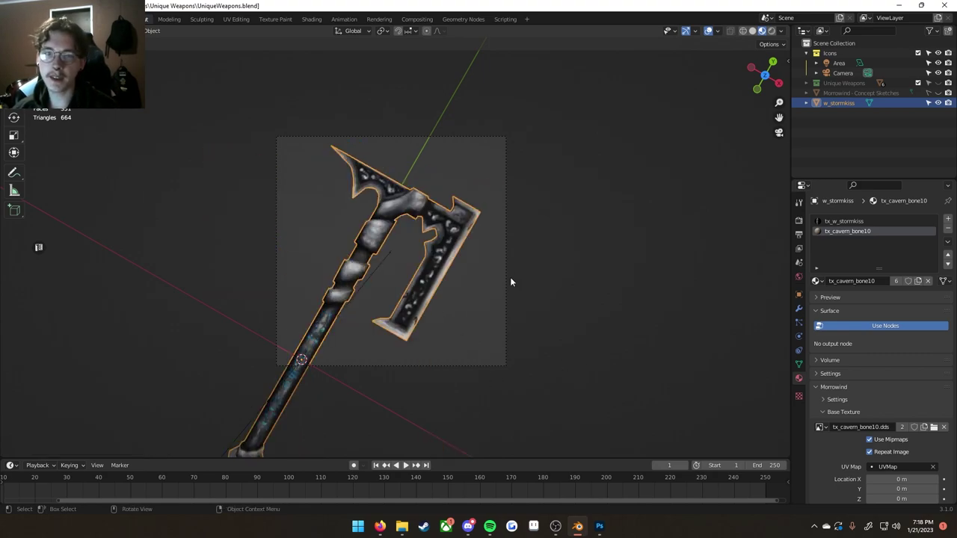
# Step: Reframe the axe with the camera at a 44.3 mm focal length and render a test image
pyautogui.click(504, 278)
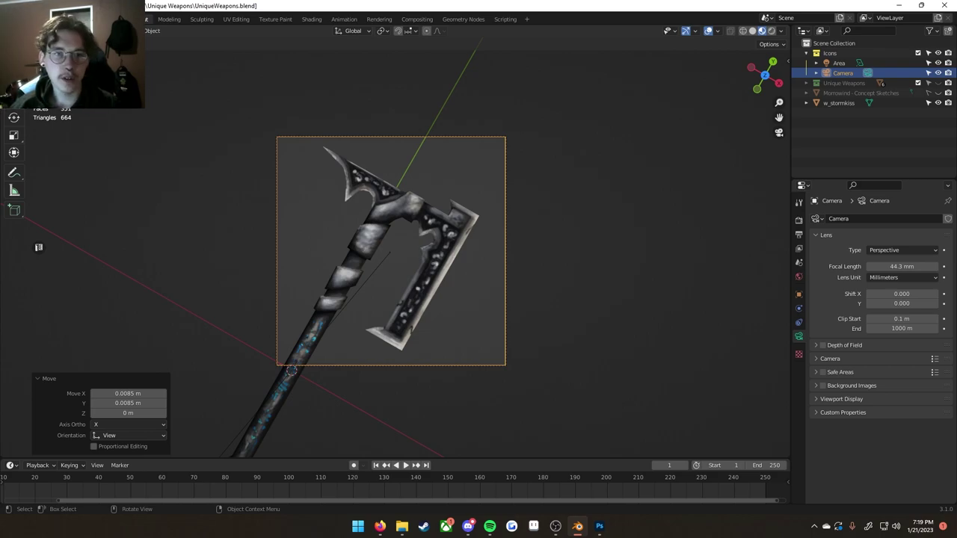
pyautogui.press('F12')
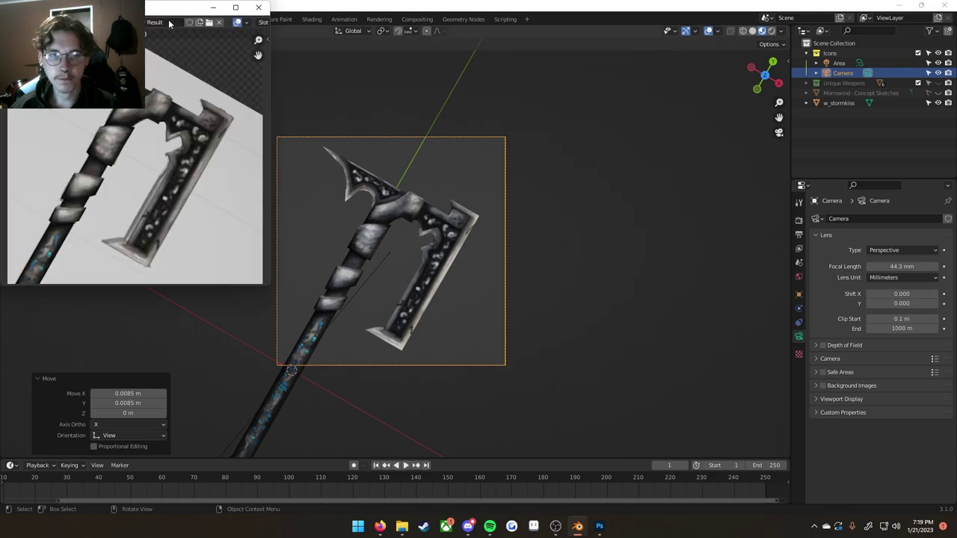
pyautogui.moveTo(180, 9); pyautogui.dragTo(225, 56)
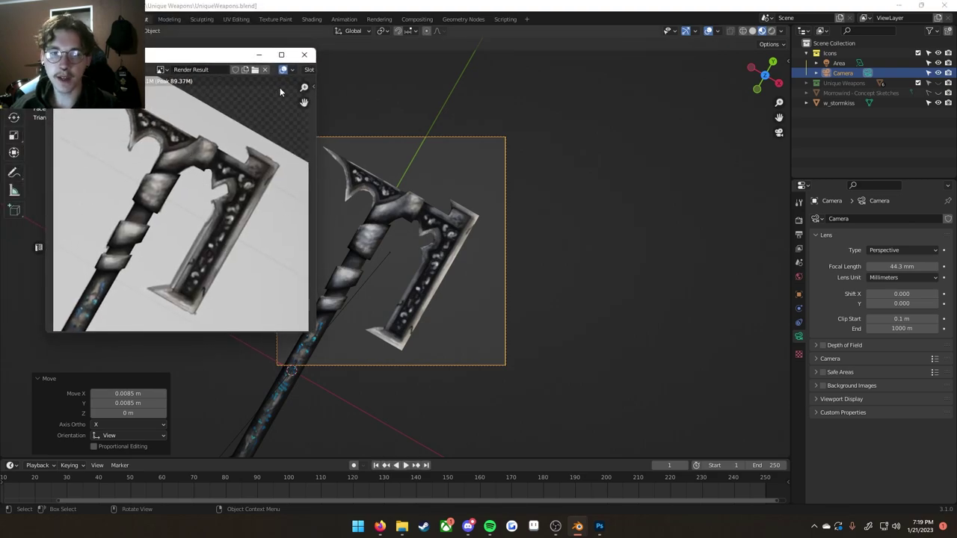
pyautogui.click(305, 52)
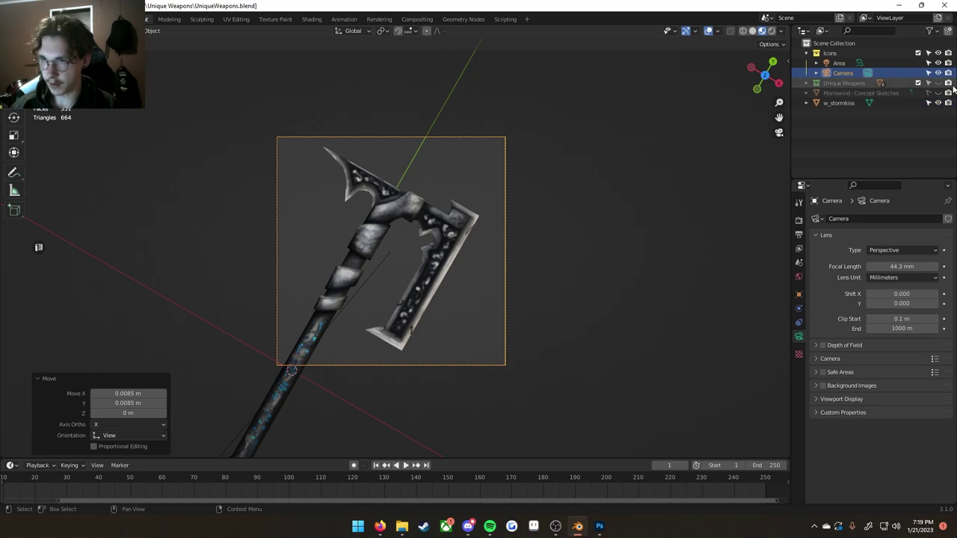
# Step: Exclude the Morrowind concept sketches from rendering, collapse the Icons collection, and render the axe again
pyautogui.click(806, 53)
pyautogui.press('F12')
pyautogui.moveTo(437, 293); pyautogui.dragTo(380, 371)
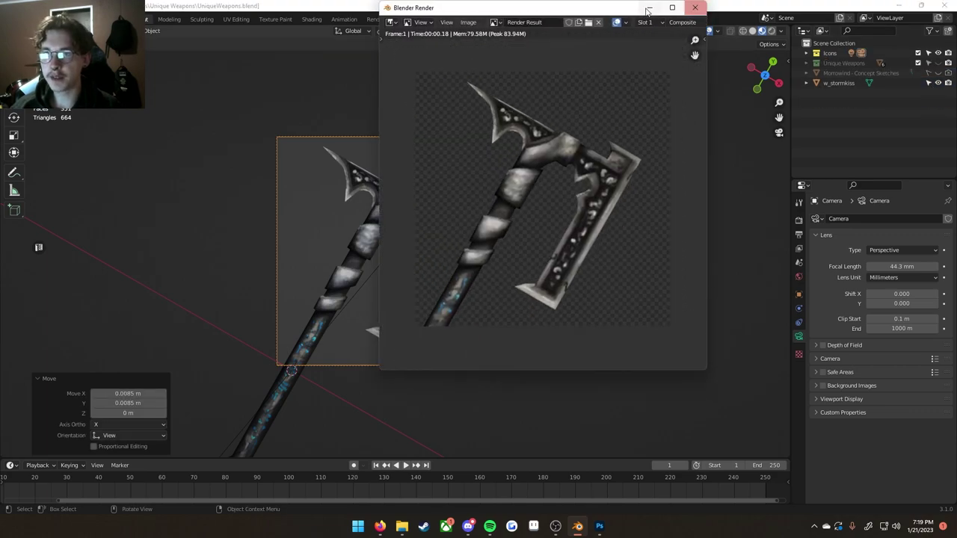
pyautogui.moveTo(630, 9); pyautogui.dragTo(550, 28)
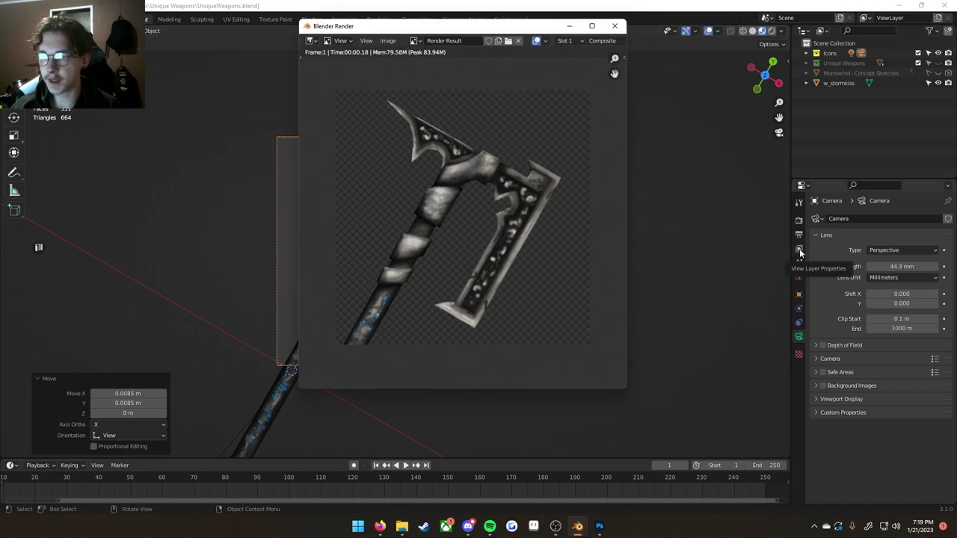
# Step: Check the render resolution and file format in the output settings, and bring the rendered image back into view
pyautogui.click(574, 28)
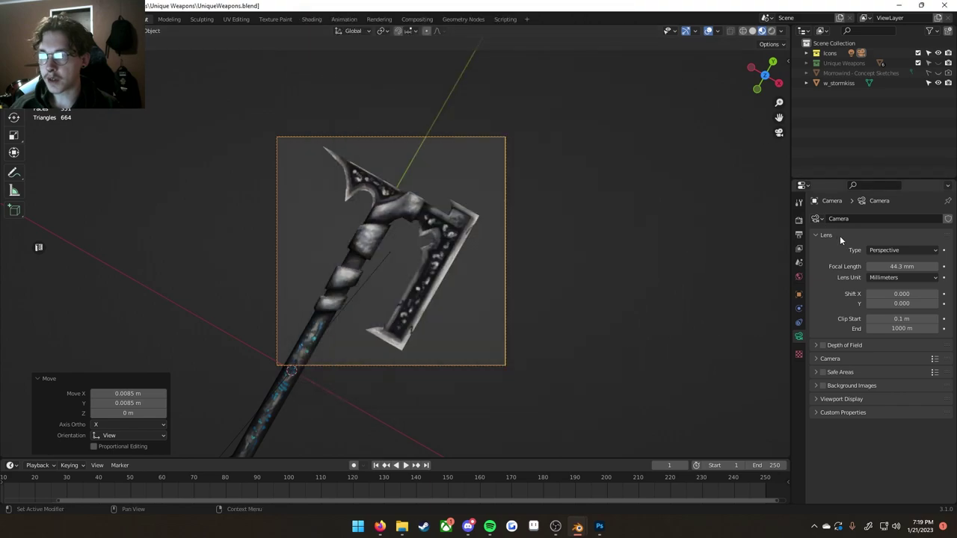
pyautogui.click(798, 235)
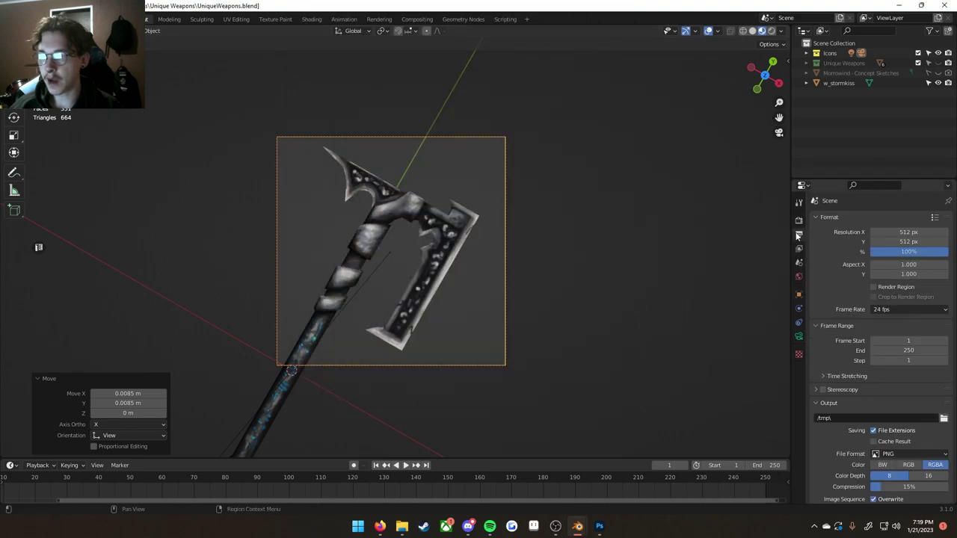
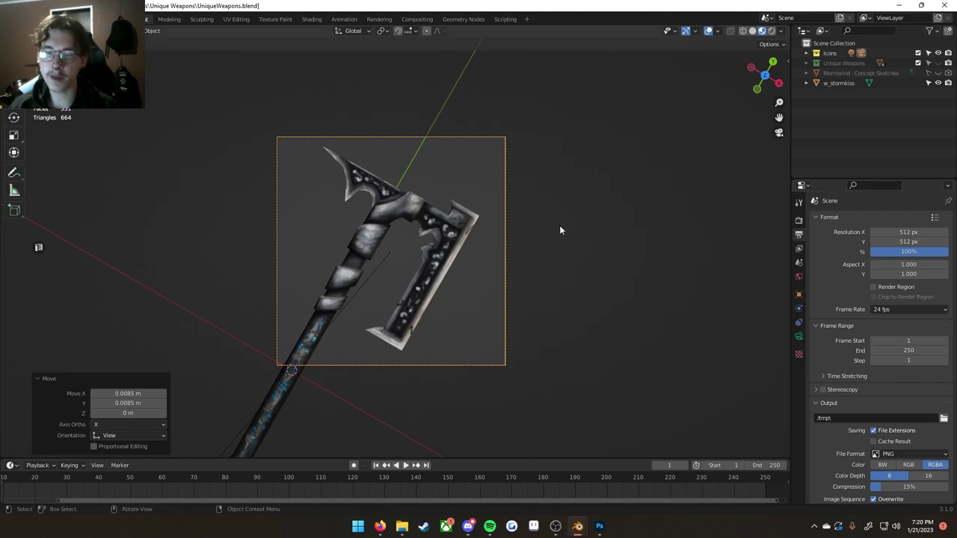
pyautogui.moveTo(583, 527)
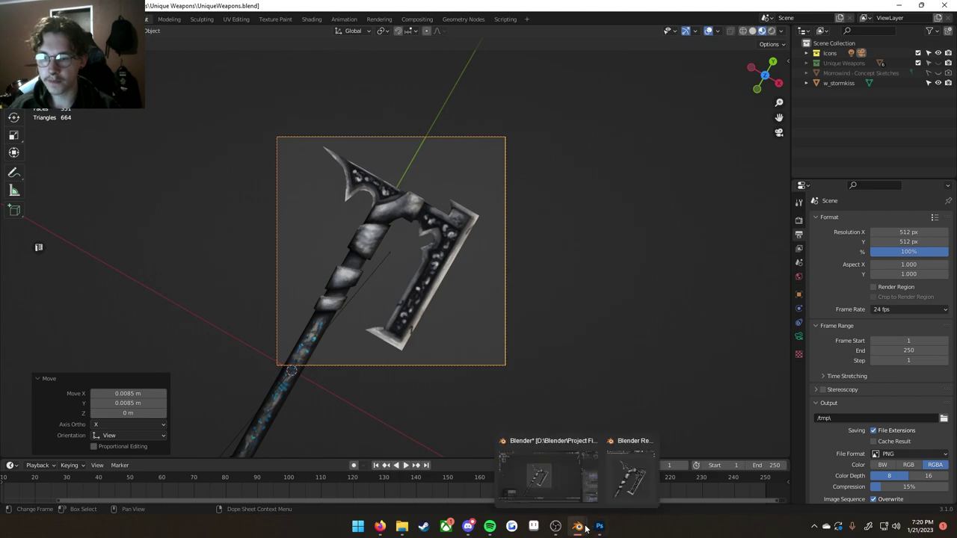
pyautogui.click(609, 495)
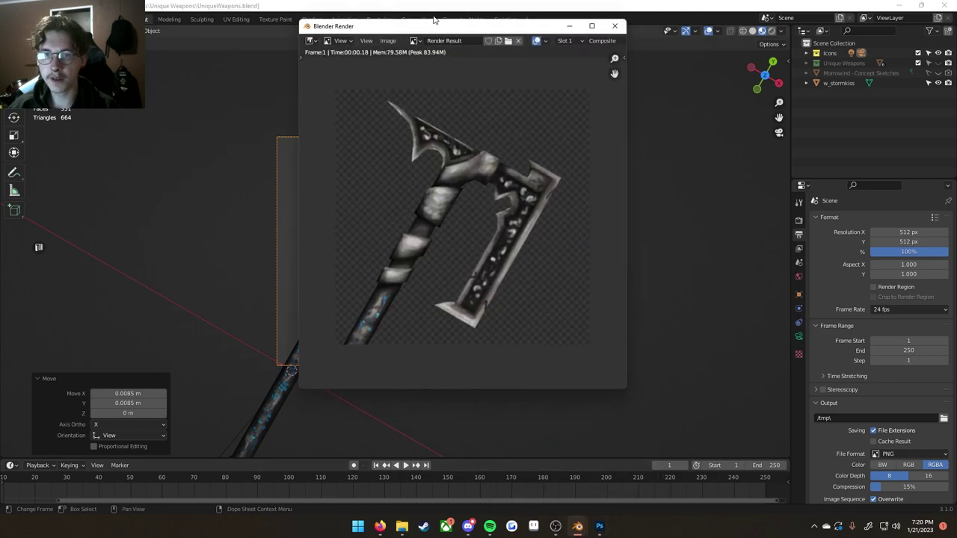
pyautogui.moveTo(438, 31); pyautogui.dragTo(434, 47)
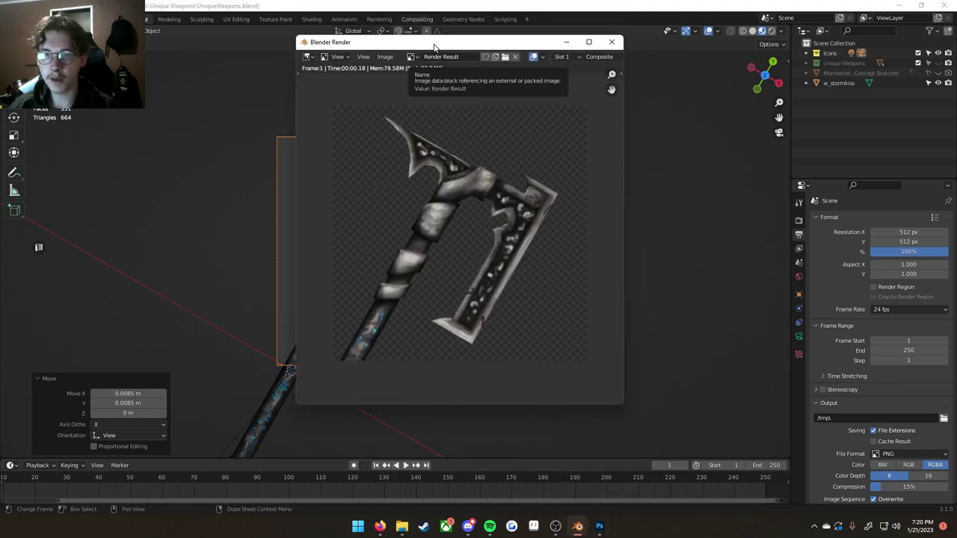
# Step: Start saving the rendered image under a new name and browse to the Unique Weapons\New\icons folder
pyautogui.click(388, 56)
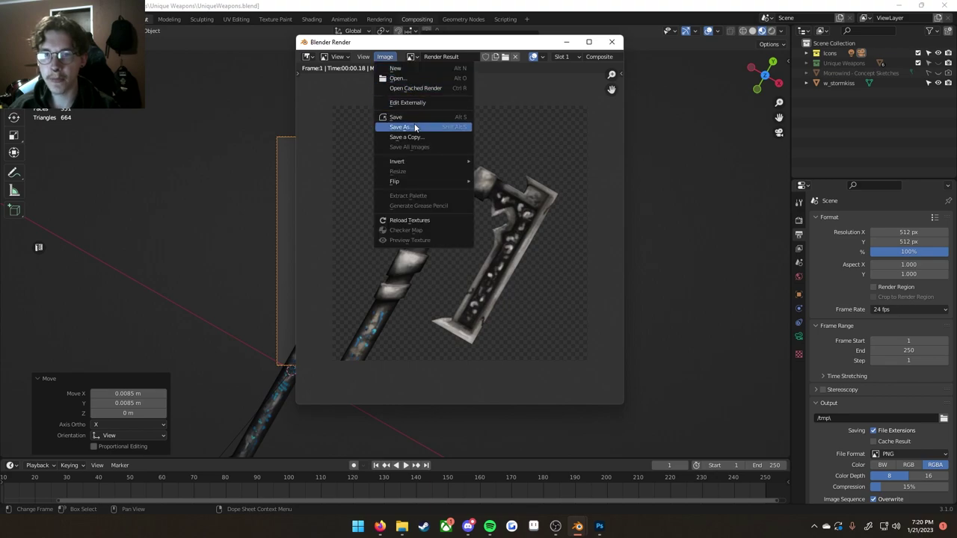
pyautogui.click(413, 124)
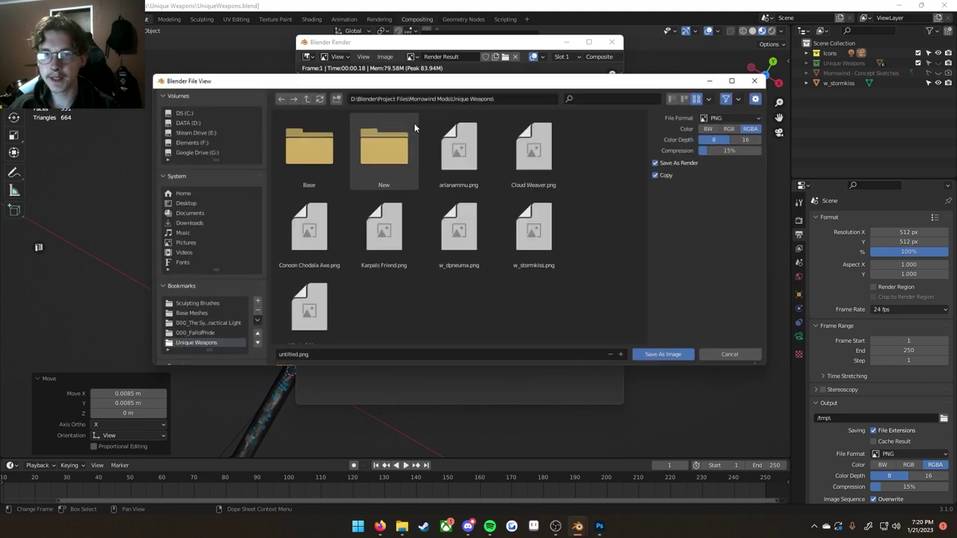
pyautogui.click(379, 145)
pyautogui.doubleClick(379, 145)
pyautogui.doubleClick(376, 148)
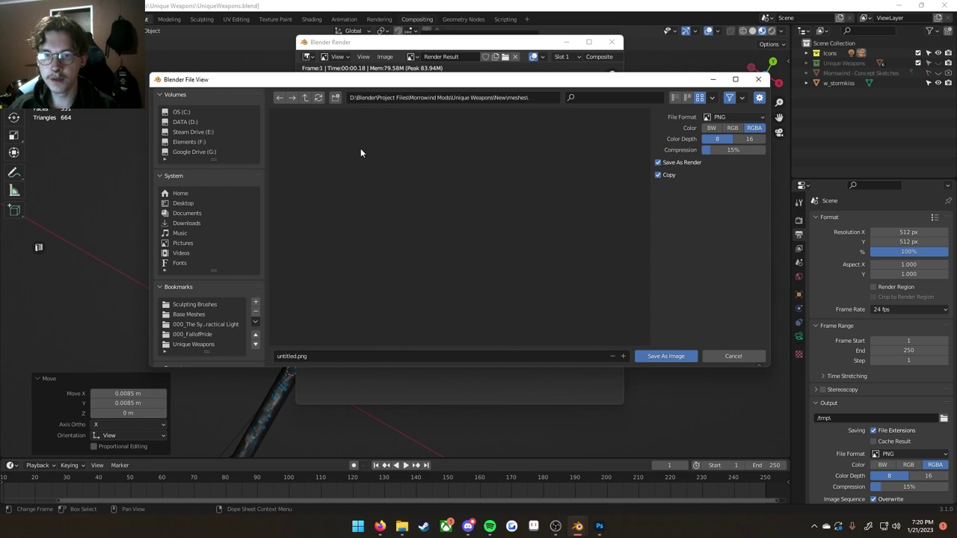
pyautogui.click(307, 98)
pyautogui.doubleClick(309, 146)
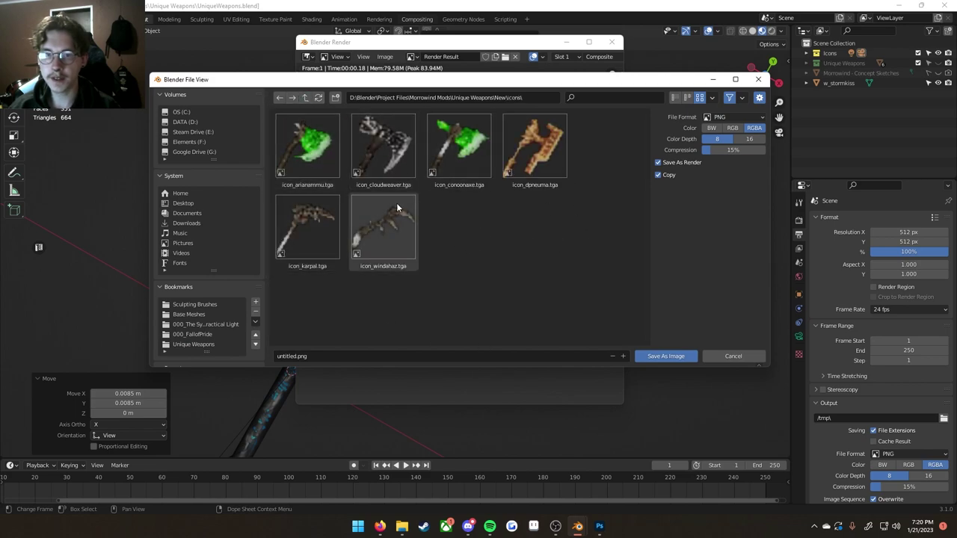
# Step: Name the image file icon_stormkiss
pyautogui.click(383, 355)
pyautogui.write('icon')
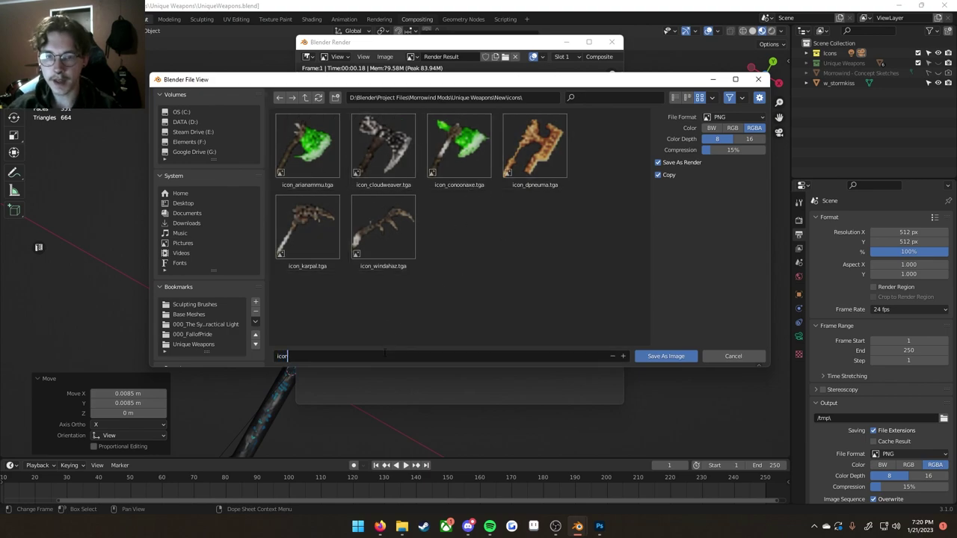
pyautogui.write('_storm')
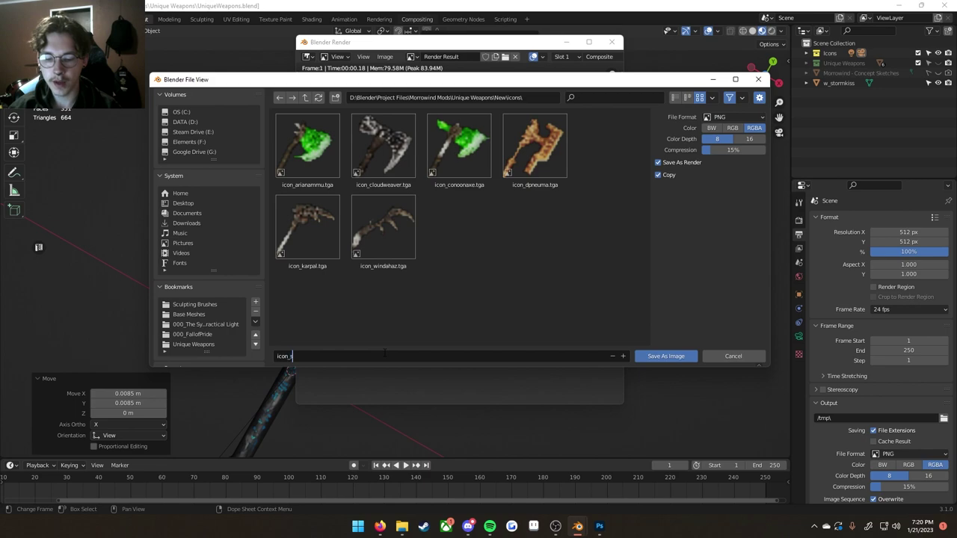
pyautogui.write('kiss')
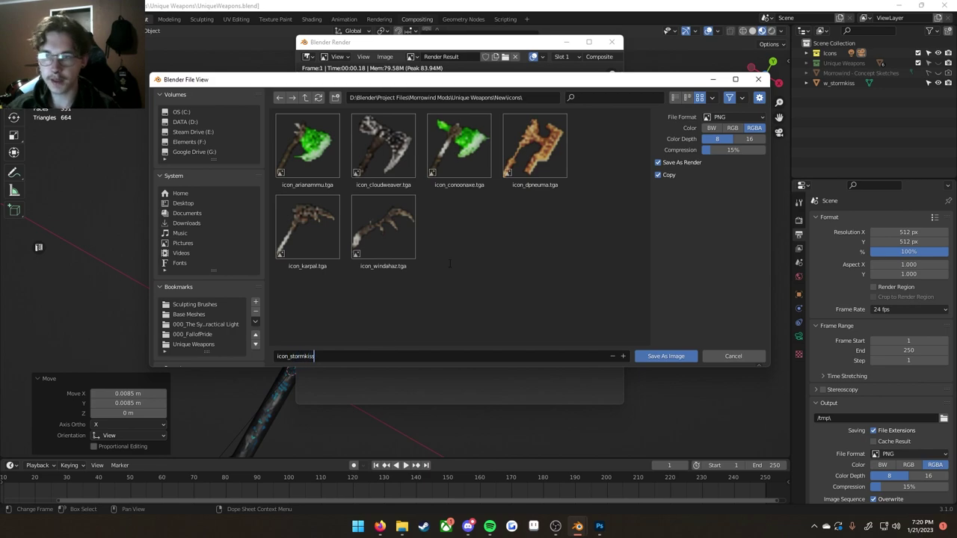
pyautogui.press('Return')
# Step: Choose Targa as the file format and save the render as icon_stormkiss.tga
pyautogui.click(719, 117)
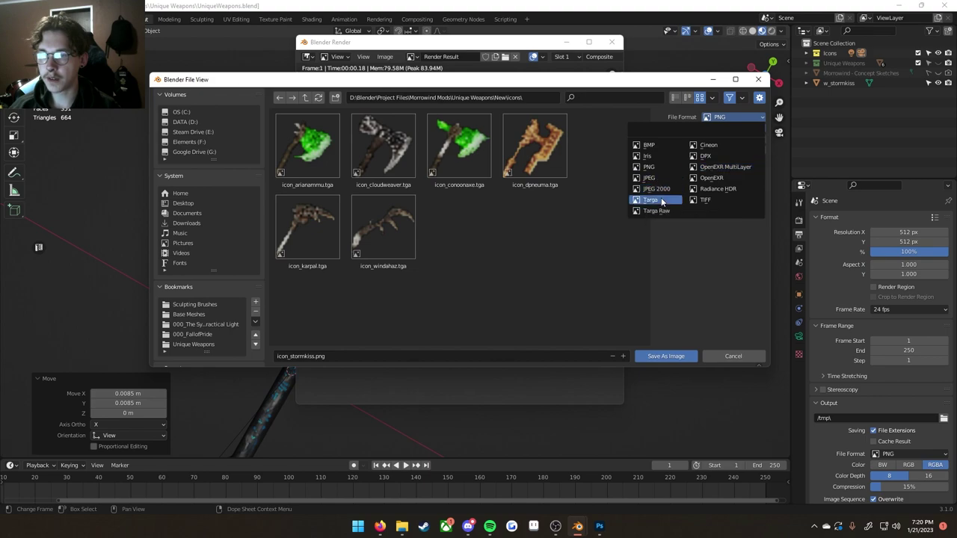
pyautogui.click(650, 200)
pyautogui.click(716, 120)
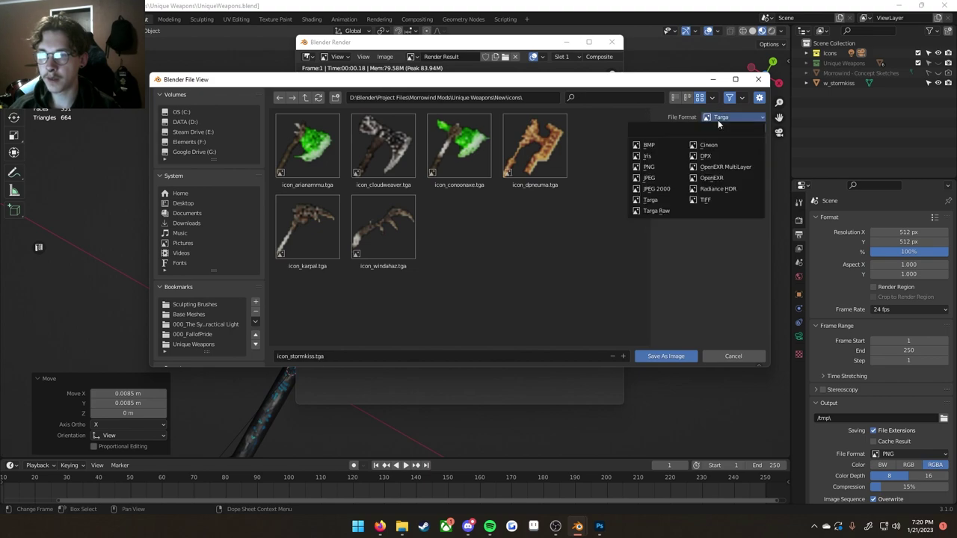
pyautogui.click(670, 205)
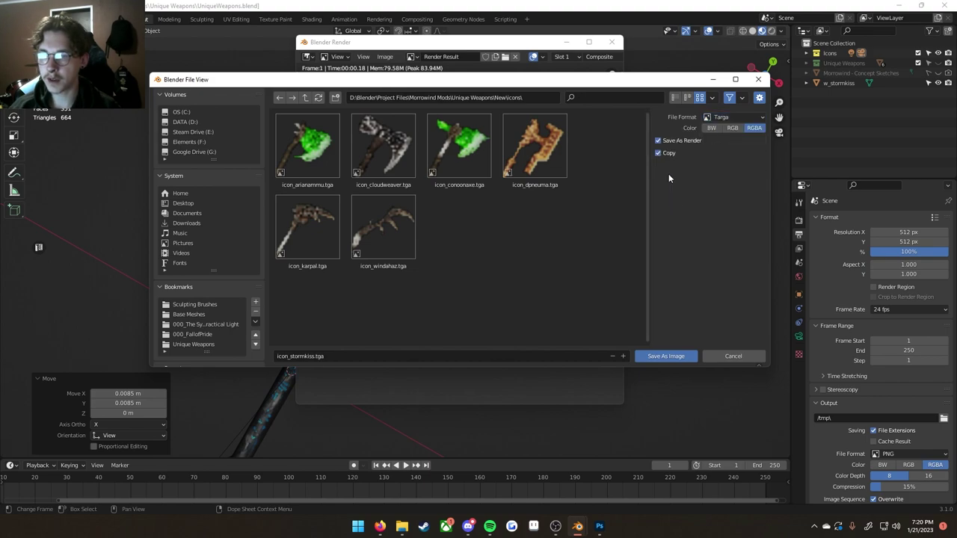
pyautogui.click(660, 357)
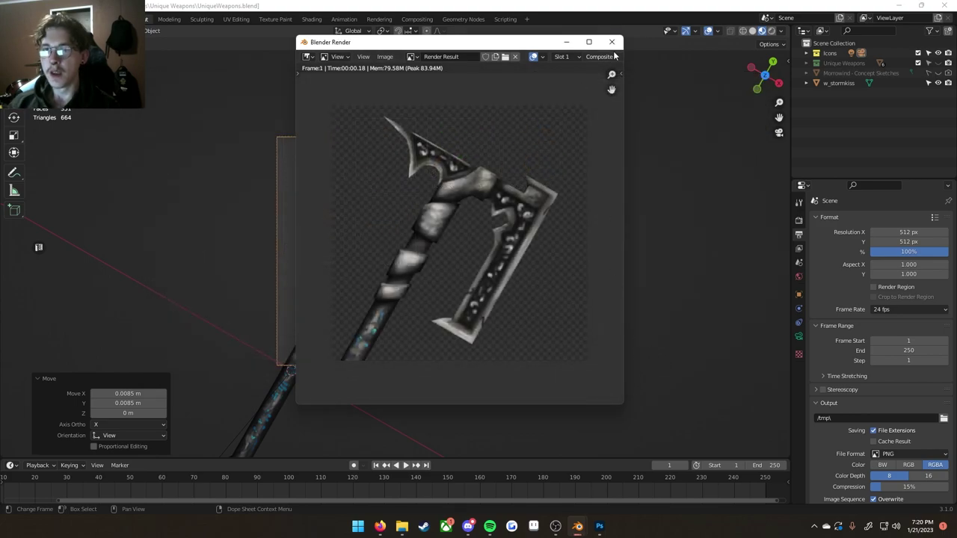
# Step: Close the axe's render result and save the Blender file
pyautogui.click(612, 42)
pyautogui.scroll(-3, 522, 249)
pyautogui.hotkey('ctrl', 's')
# Step: Disable the Icons collection, and move w_stormkiss into the Unique Weapons collection, keeping it selected
pyautogui.moveTo(466, 255); pyautogui.dragTo(426, 249, button='middle')
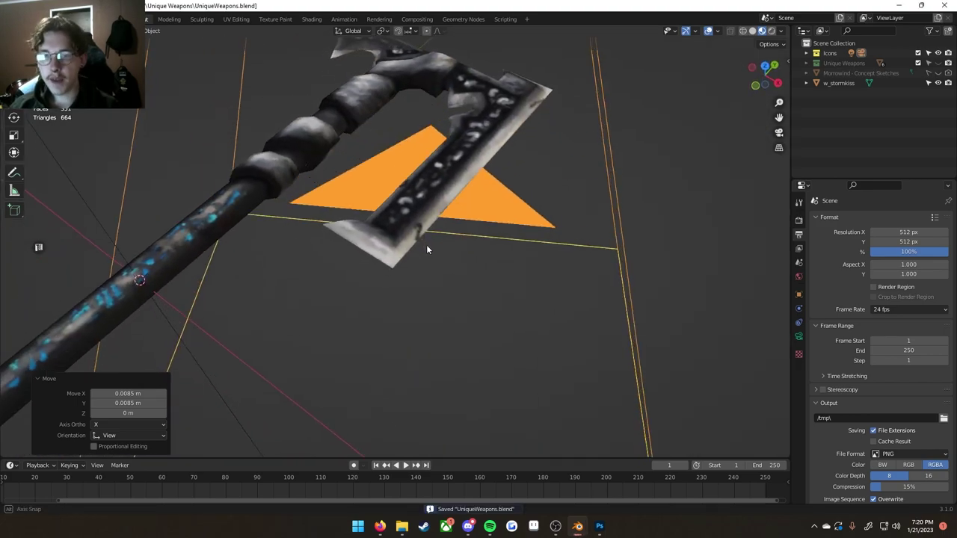
pyautogui.scroll(-5, 486, 224)
pyautogui.click(918, 53)
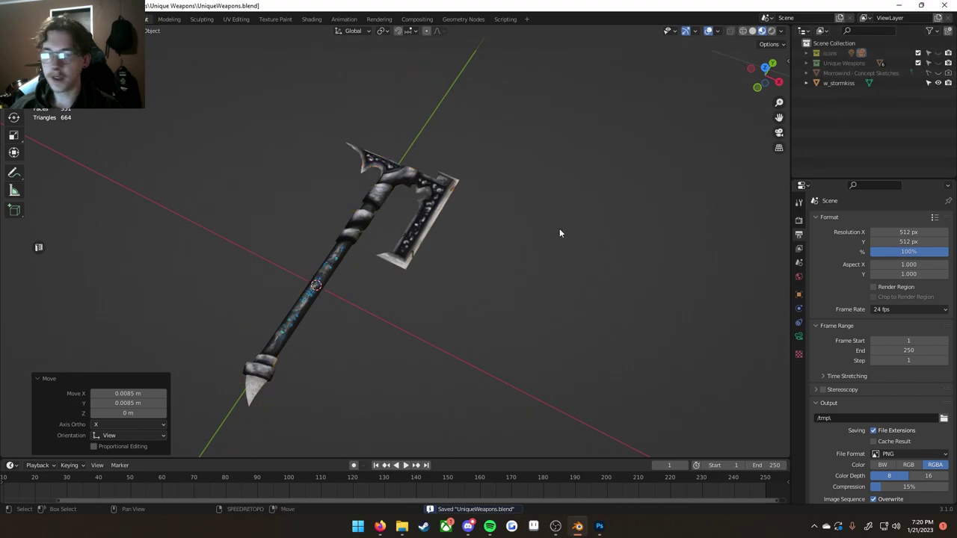
pyautogui.keyDown('shift'); pyautogui.moveTo(610, 225); pyautogui.dragTo(754, 196, button='middle'); pyautogui.keyUp('shift')
pyautogui.scroll(1, 427, 256)
pyautogui.keyDown('shift'); pyautogui.moveTo(427, 257); pyautogui.dragTo(447, 261, button='middle'); pyautogui.keyUp('shift')
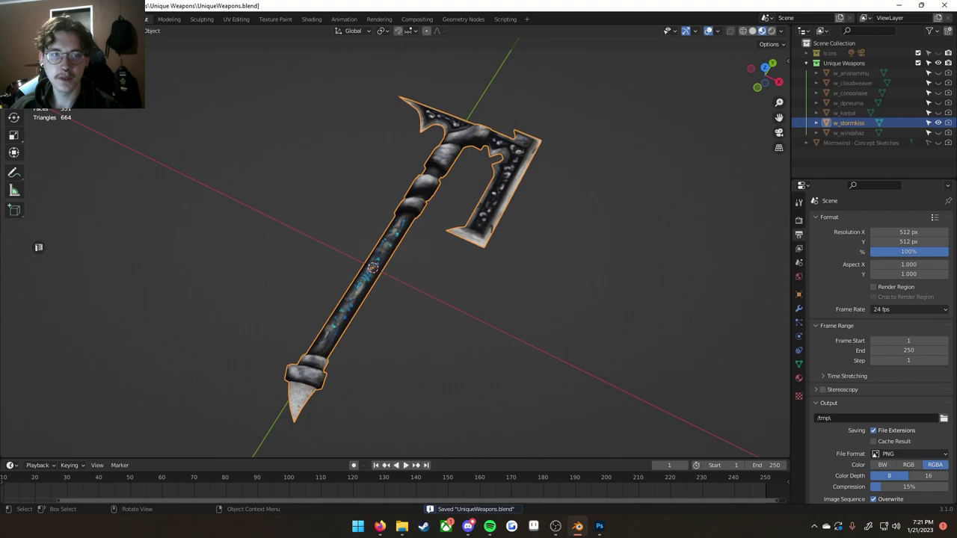
# Step: Start a Morrowind (.nif) export of the axe and browse to the project's New\meshes folder
pyautogui.click(24, 18)
pyautogui.moveTo(74, 164)
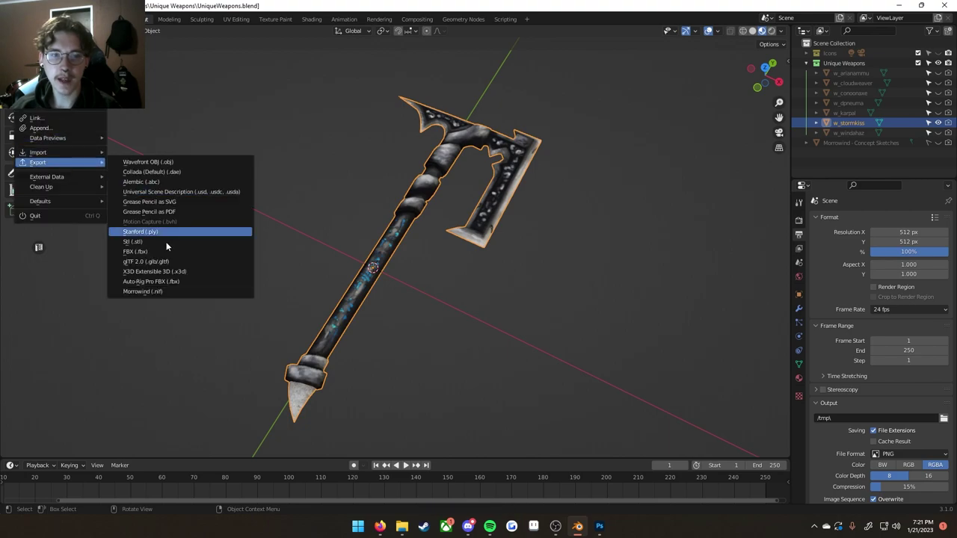
pyautogui.click(149, 292)
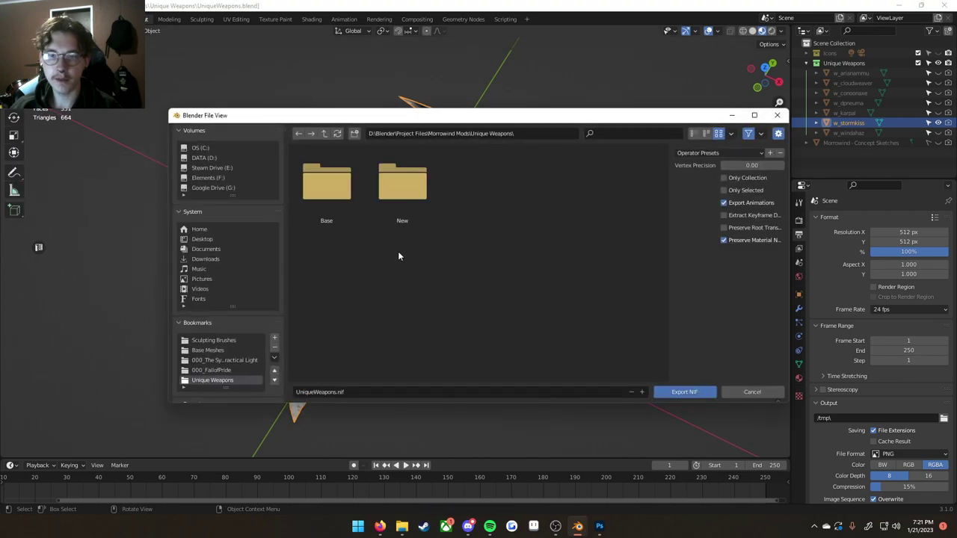
pyautogui.doubleClick(389, 208)
pyautogui.doubleClick(419, 198)
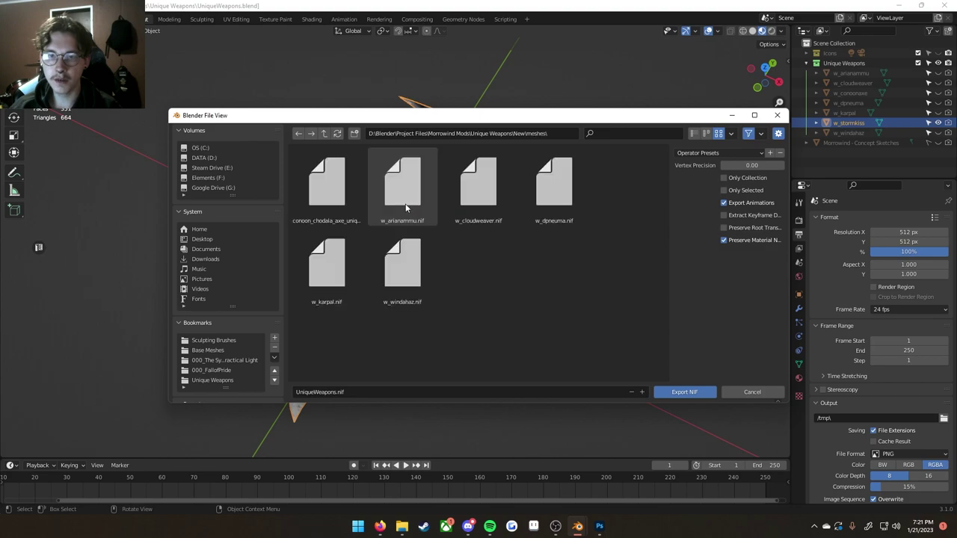
# Step: Name the export file w_stormkiss.nif
pyautogui.click(396, 392)
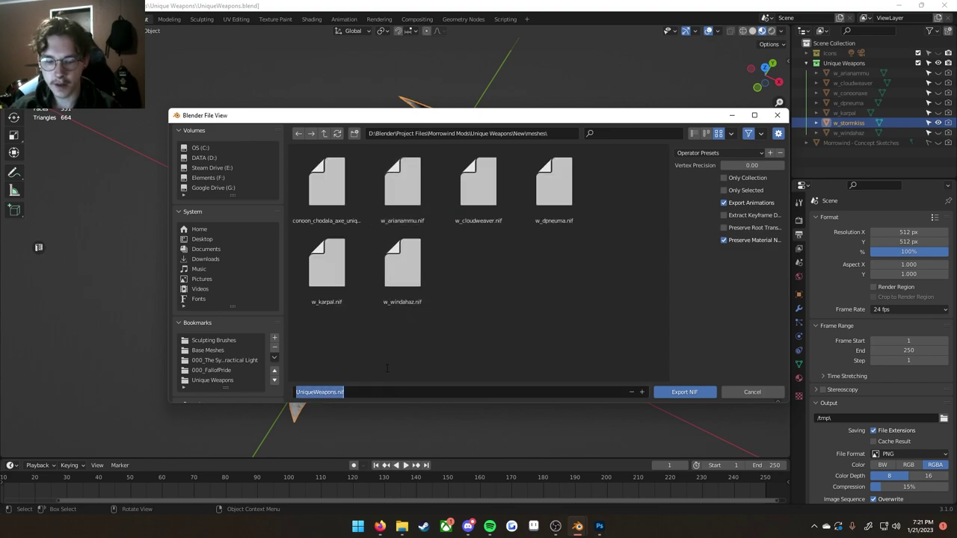
pyautogui.press('BackSpace')
pyautogui.write('w')
pyautogui.hotkey('ctrl', 'a')
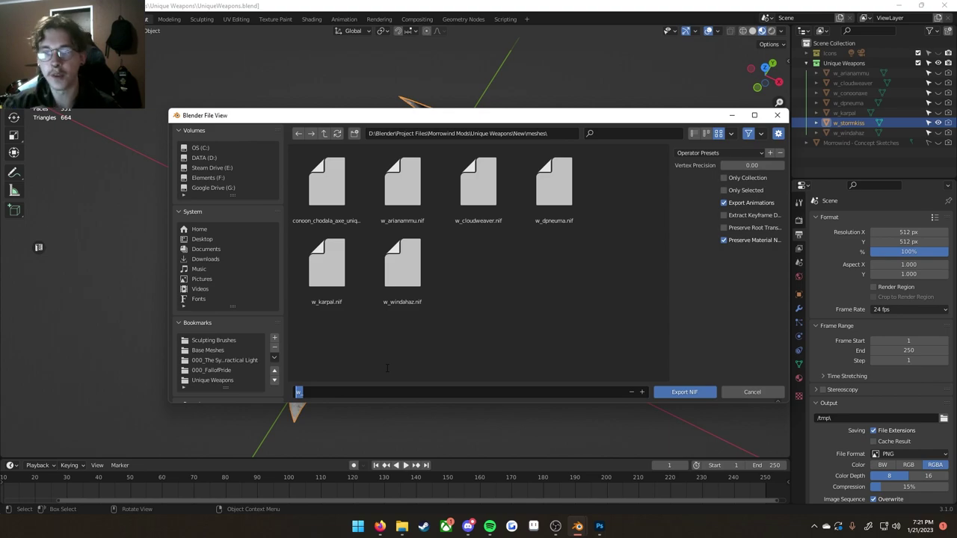
pyautogui.press('Right')
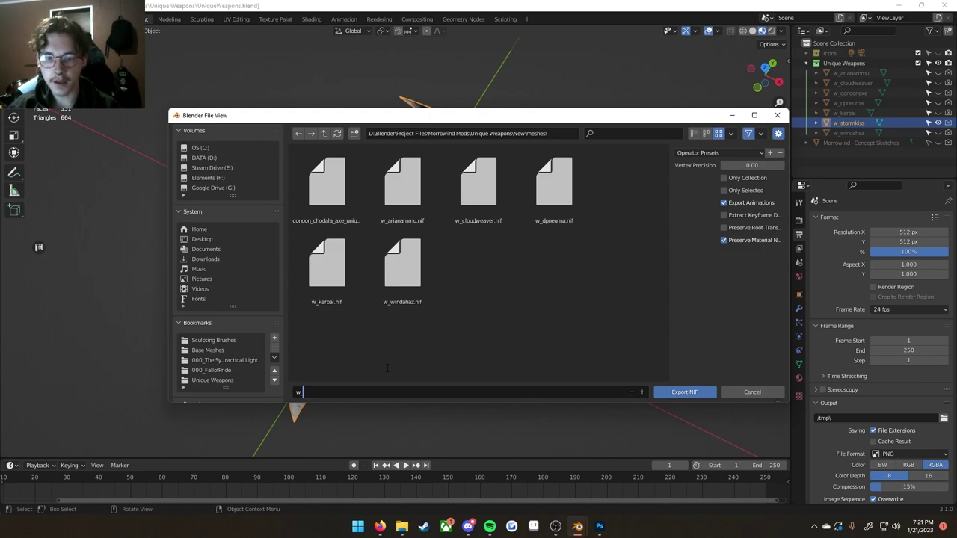
pyautogui.write('_stormkiss')
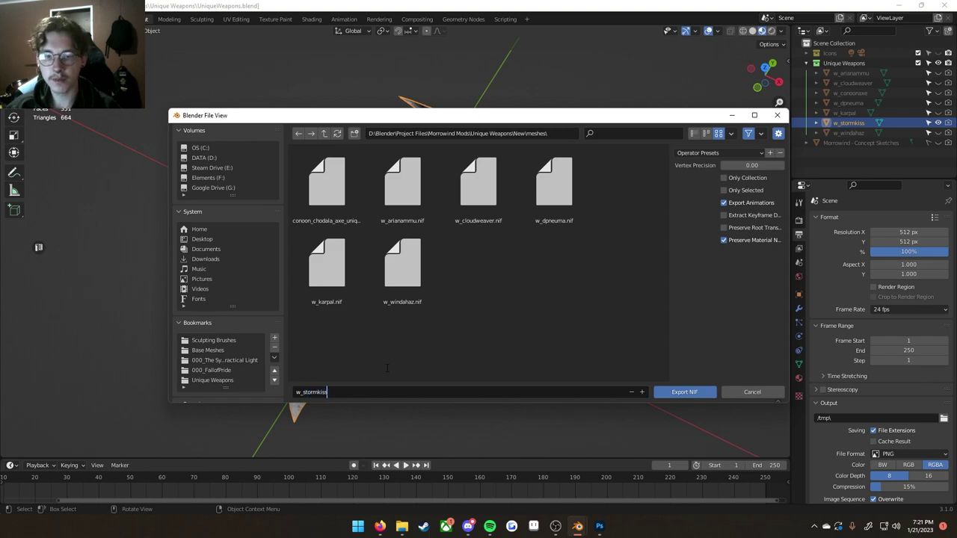
pyautogui.click(387, 368)
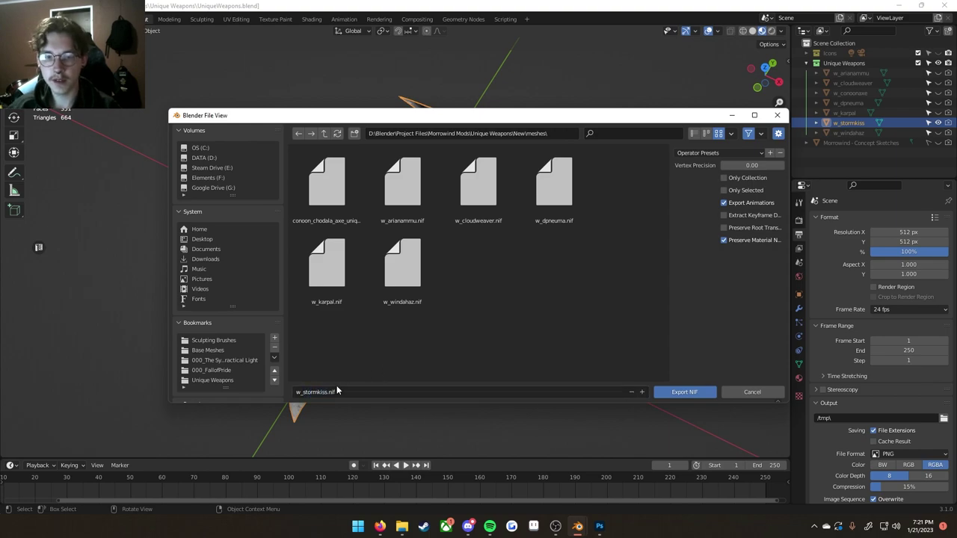
# Step: Disable Export Animations, enable Only Selected, and export the axe as a NIF
pyautogui.click(718, 155)
pyautogui.click(716, 164)
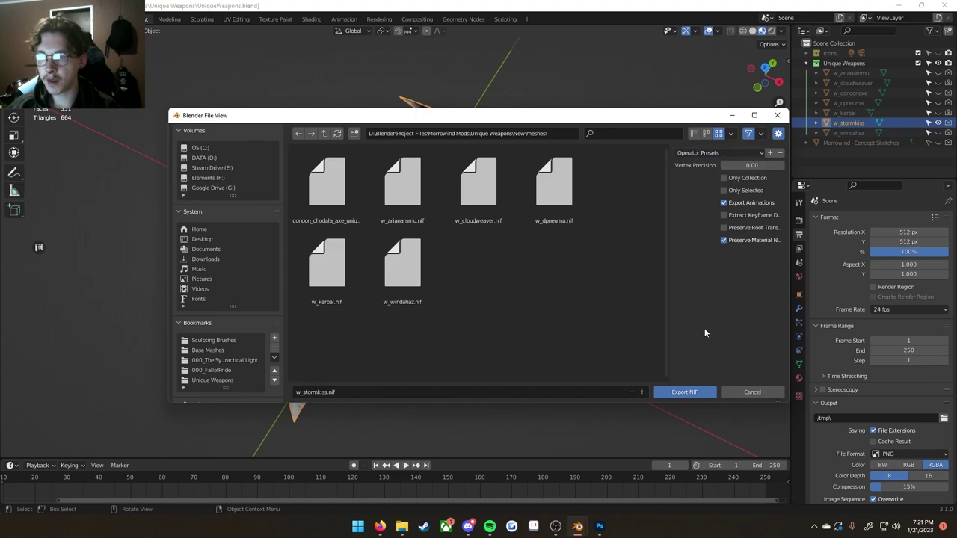
pyautogui.click(724, 204)
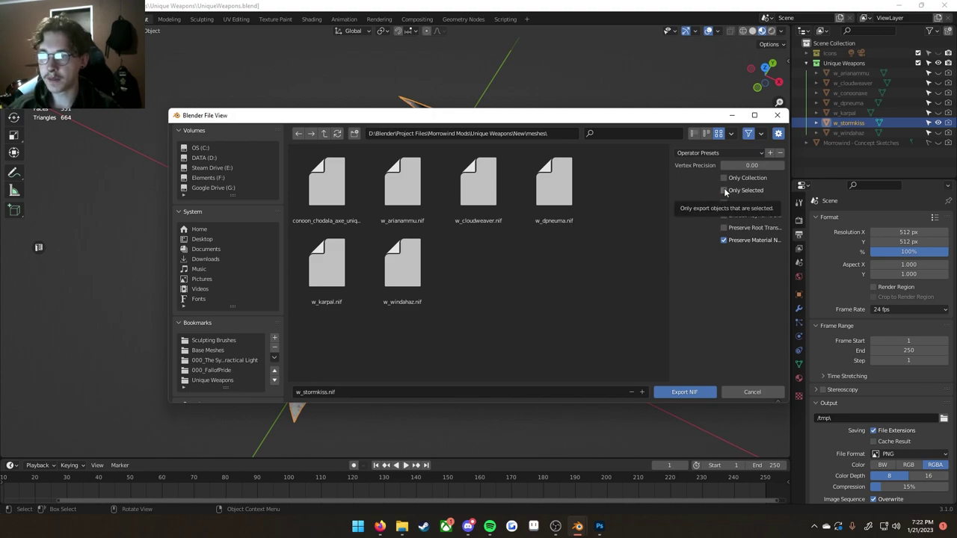
pyautogui.click(724, 190)
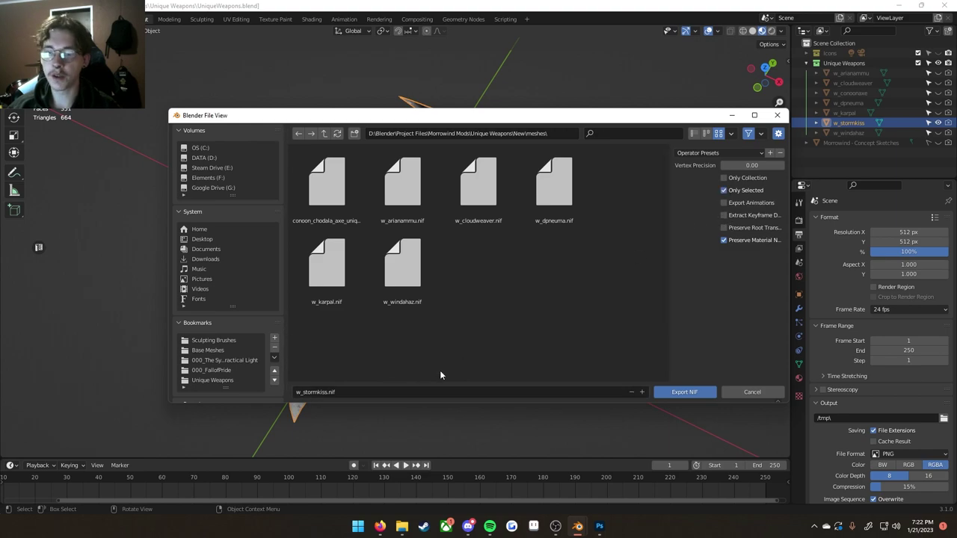
pyautogui.click(671, 392)
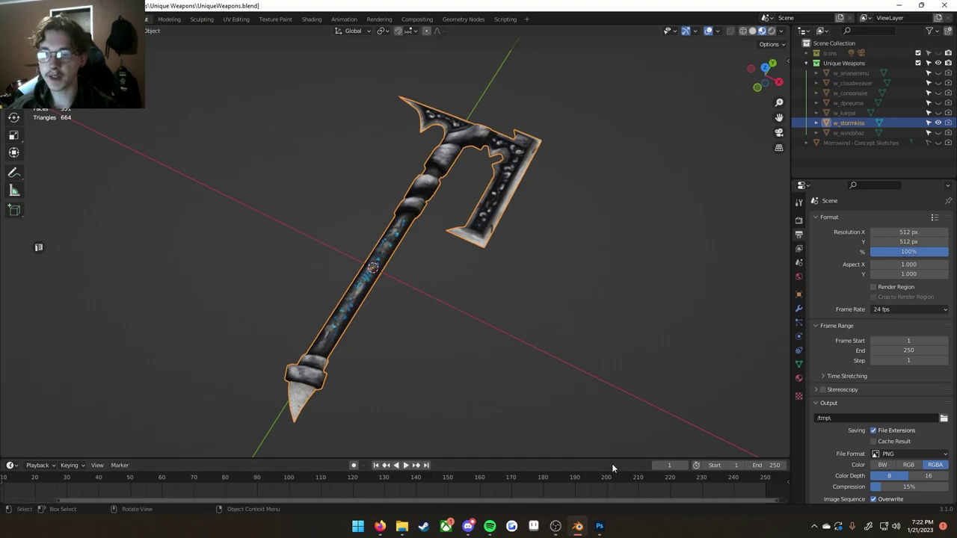
# Step: Save the UniqueWeapons blend file and minimise Blender to reveal the desktop
pyautogui.scroll(1, 531, 490)
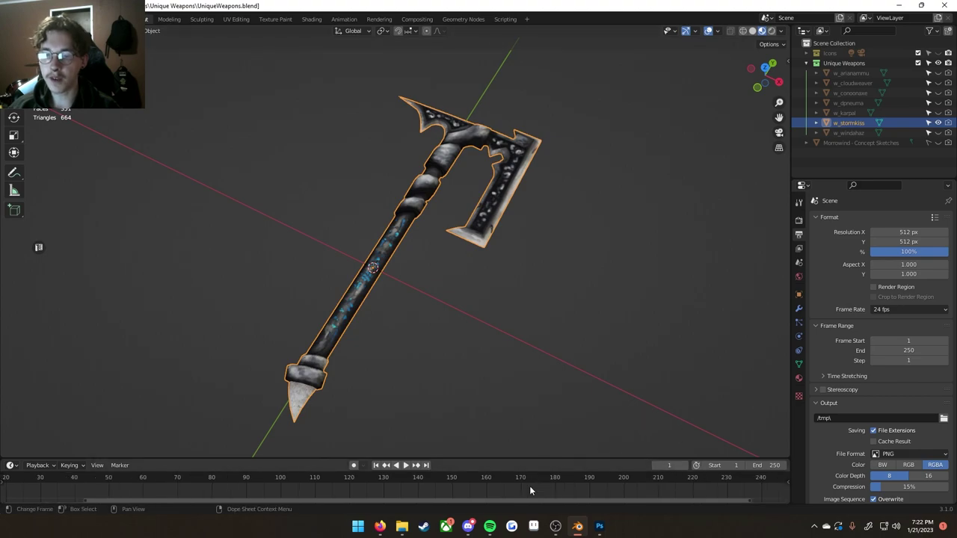
pyautogui.scroll(-1, 530, 486)
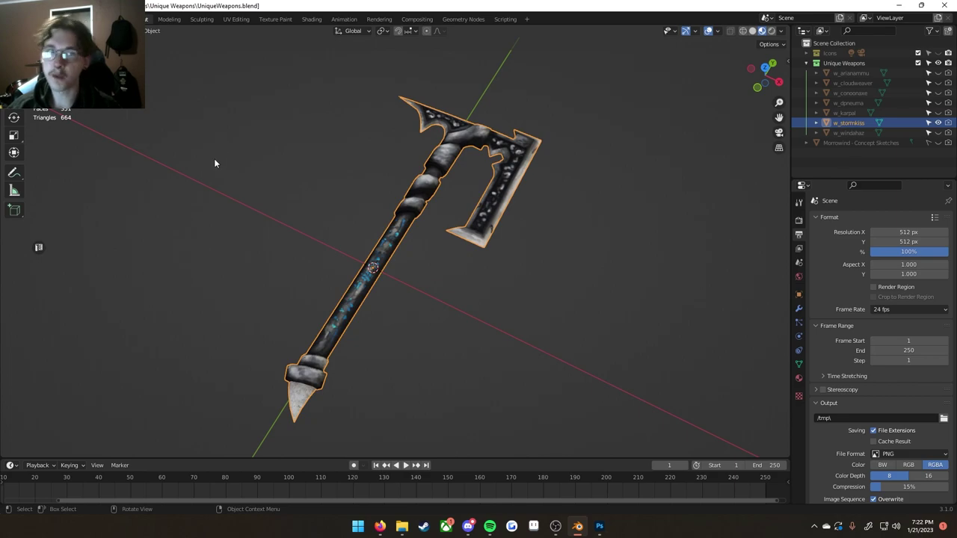
pyautogui.hotkey('ctrl', 's')
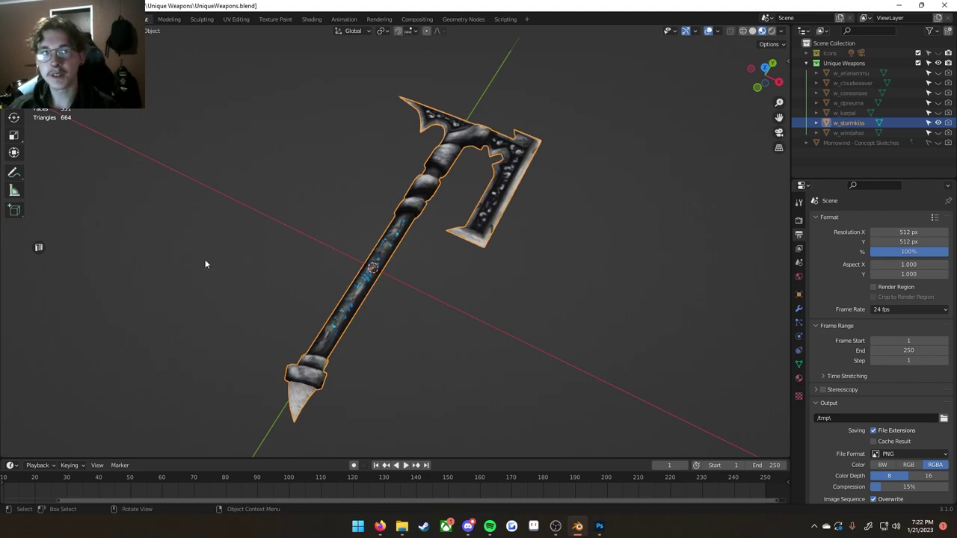
pyautogui.hotkey('ctrl', 's')
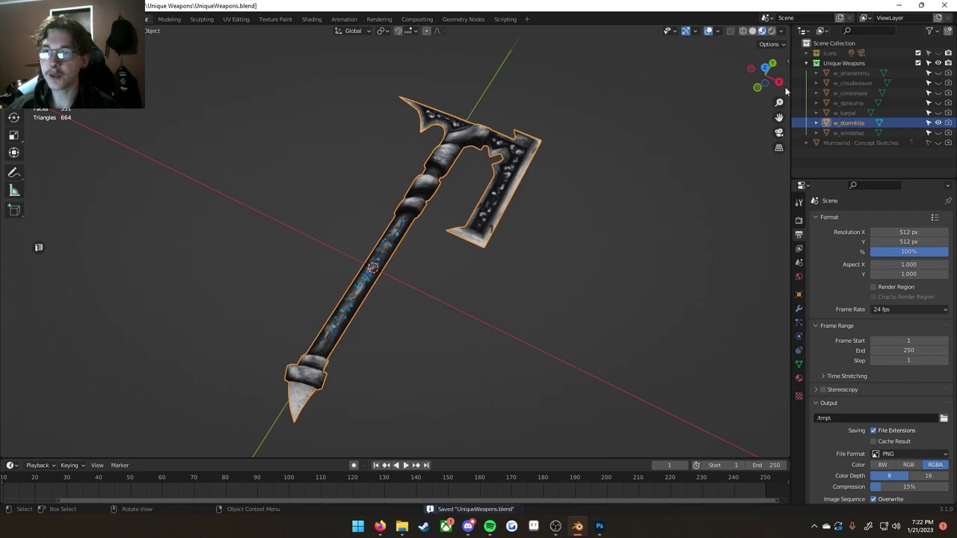
pyautogui.click(900, 5)
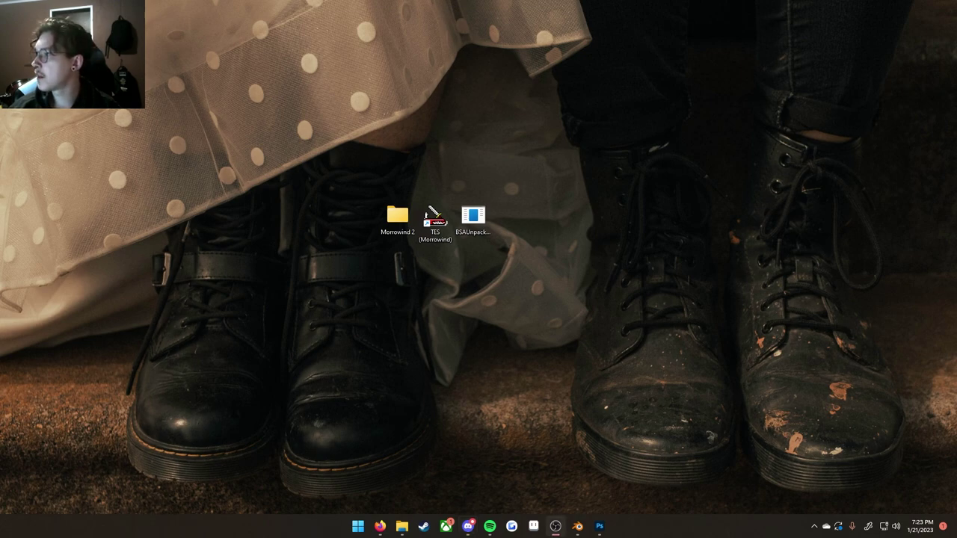
# Step: Bring the Morrowind folder shortcut onto the desktop and open the Morrowind game folder
pyautogui.moveTo(956, 97); pyautogui.dragTo(503, 113)
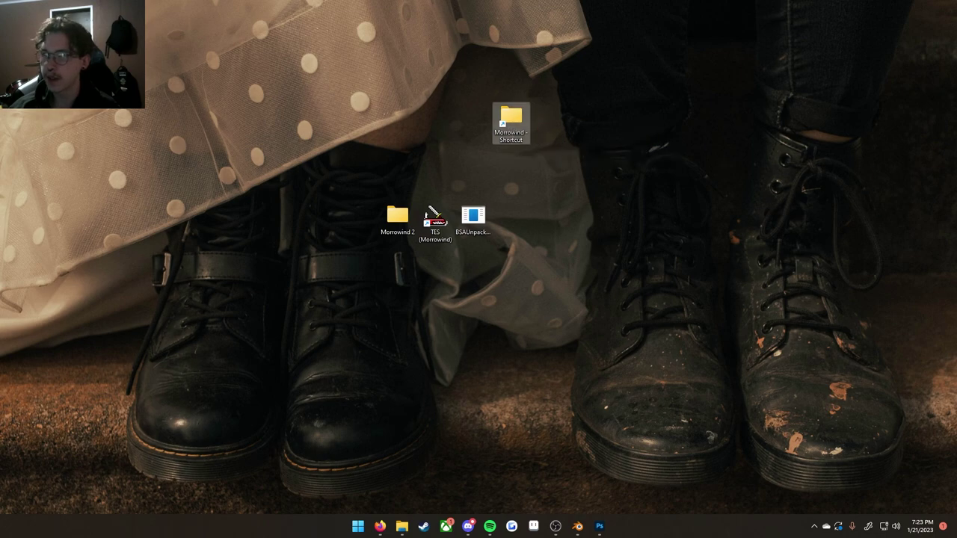
pyautogui.press('Delete')
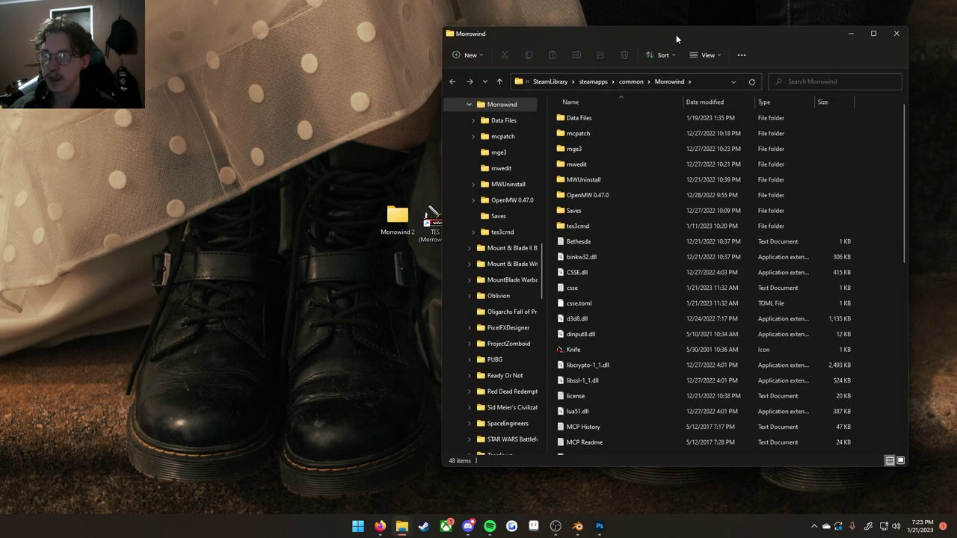
pyautogui.moveTo(676, 35); pyautogui.dragTo(267, 59)
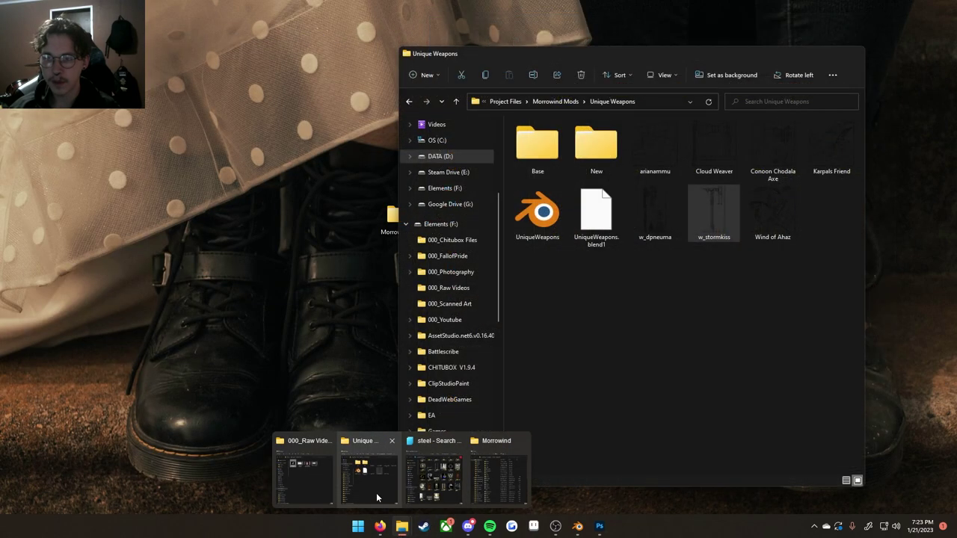
# Step: Bring up the Unique Weapons project folder and arrange it side by side with the Morrowind folder
pyautogui.moveTo(433, 492)
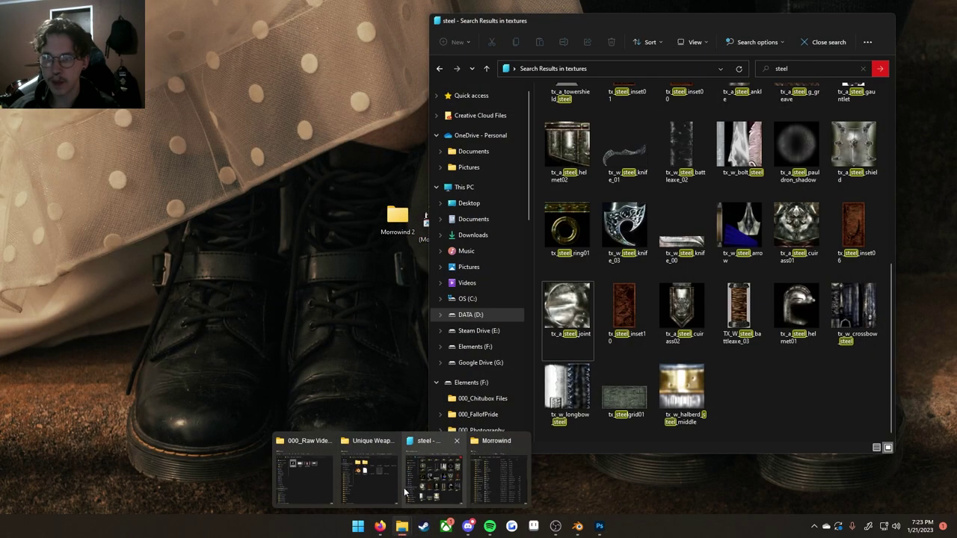
pyautogui.click(400, 487)
pyautogui.moveTo(636, 51); pyautogui.dragTo(722, 51)
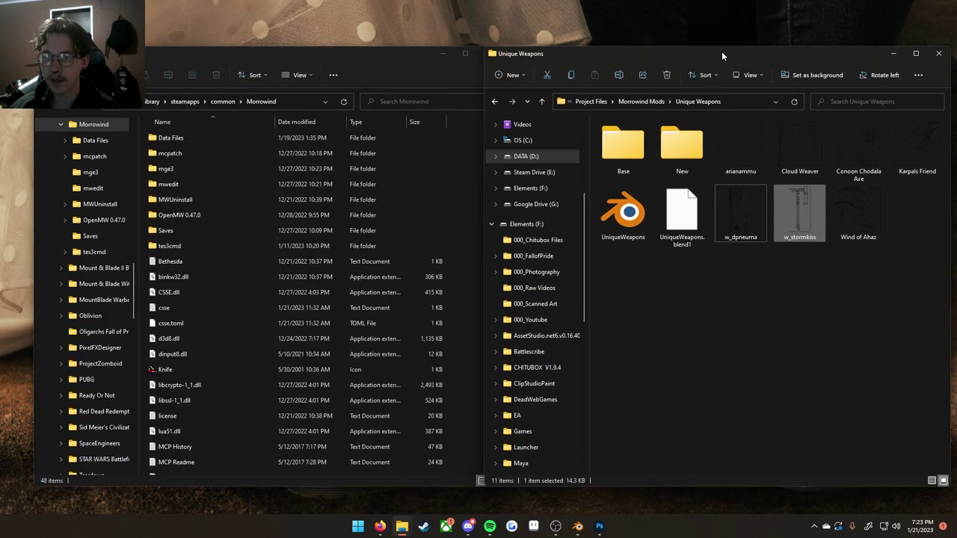
pyautogui.moveTo(305, 55); pyautogui.dragTo(284, 55)
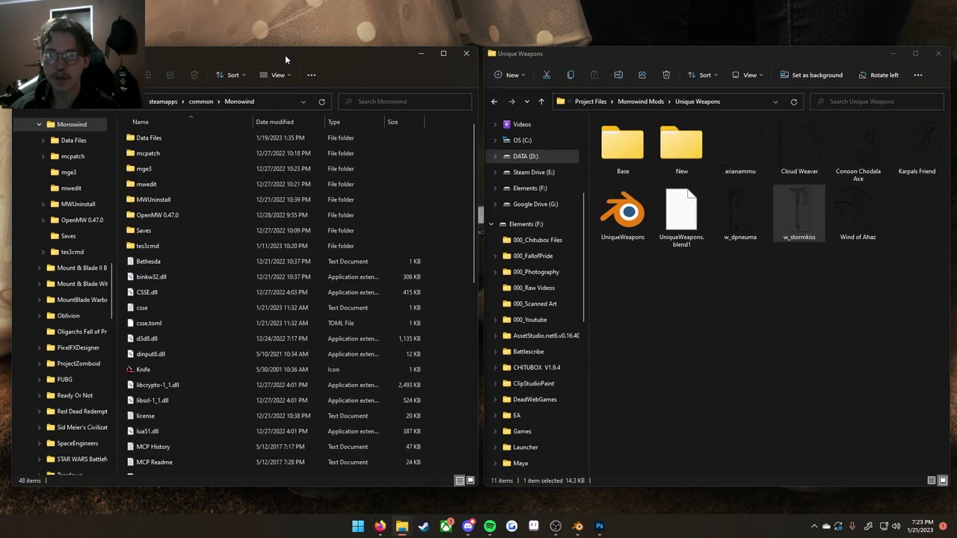
# Step: Open Morrowind's Data Files folder and locate its Icons, meshes and textures subfolders
pyautogui.doubleClick(289, 141)
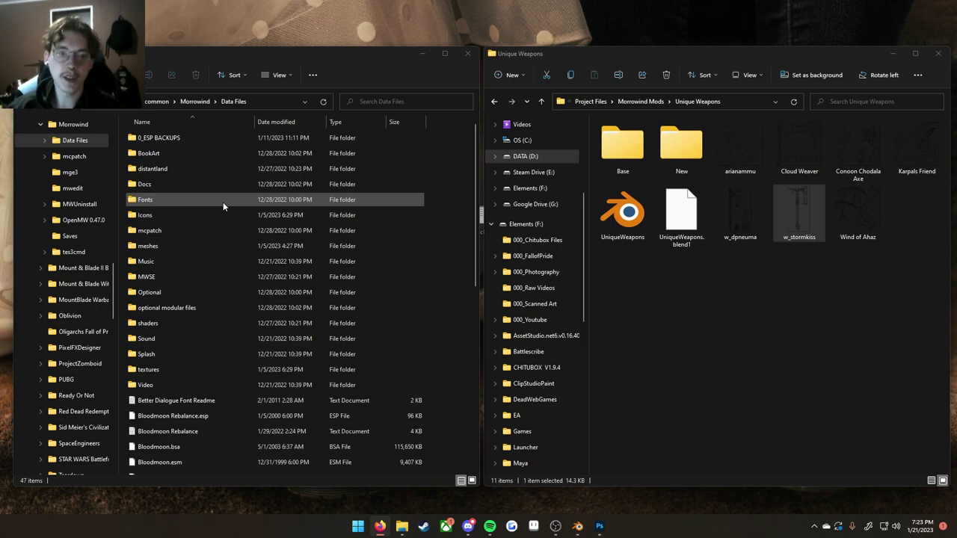
pyautogui.click(229, 249)
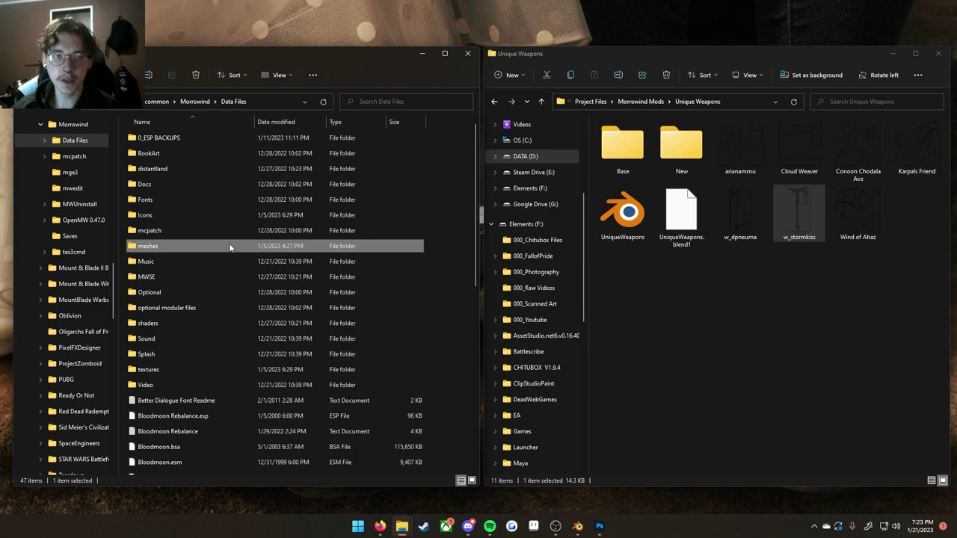
pyautogui.click(192, 214)
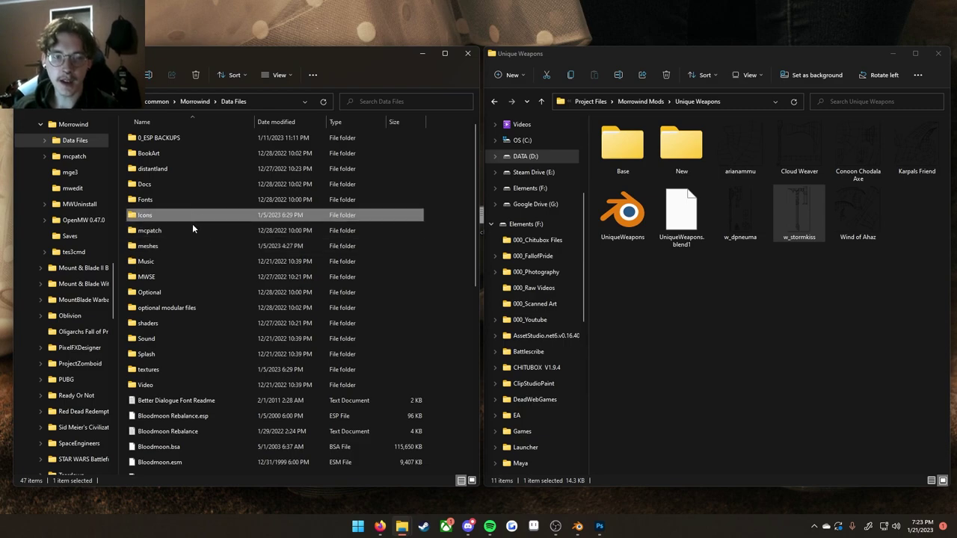
pyautogui.click(183, 368)
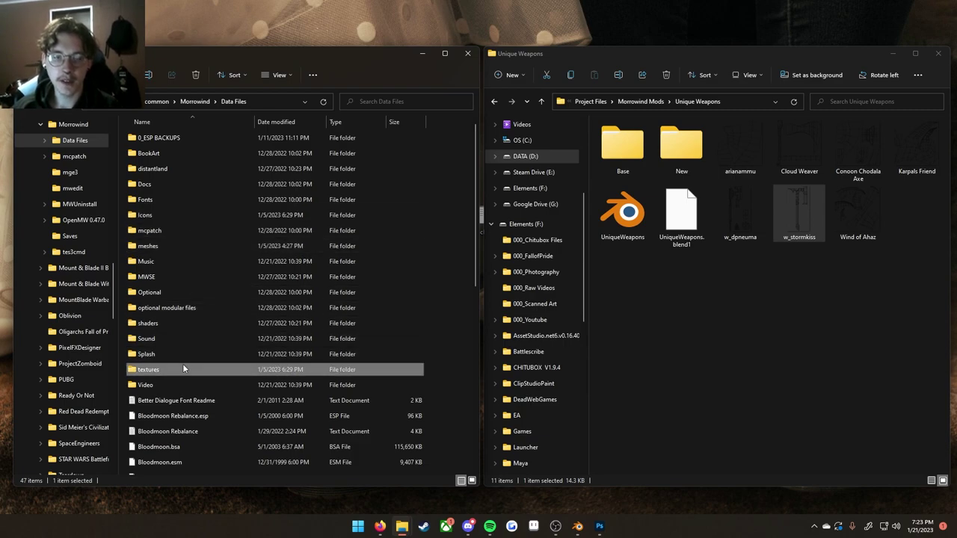
pyautogui.click(177, 216)
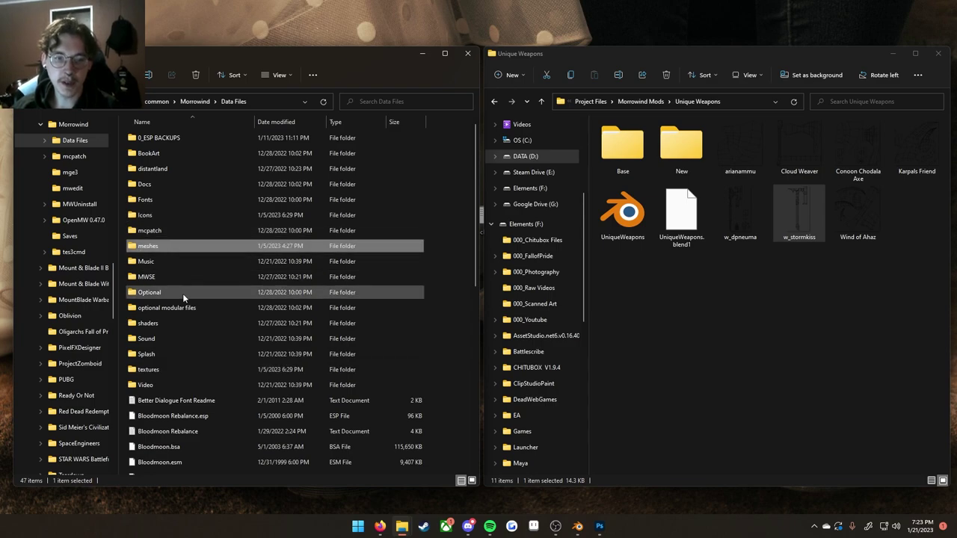
pyautogui.click(177, 366)
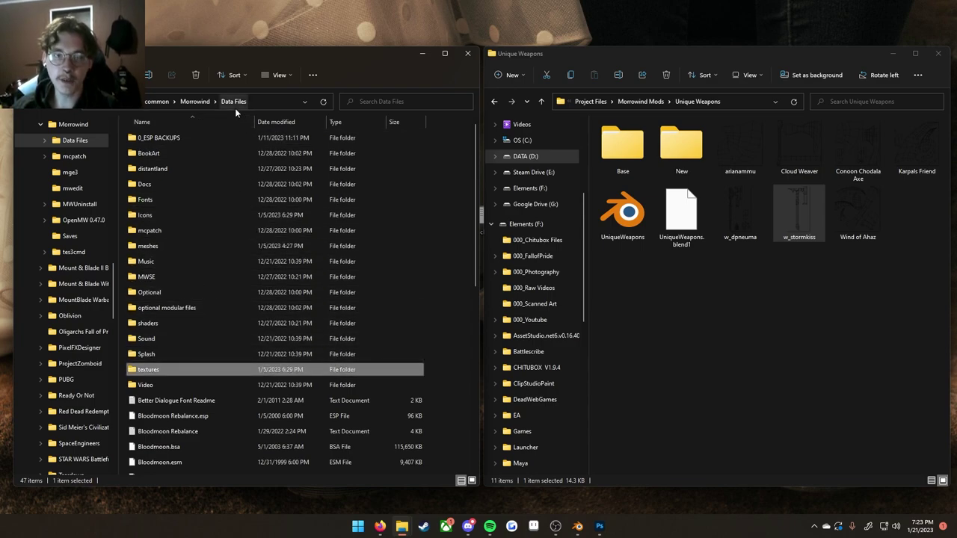
# Step: Open the NLMods folder inside Morrowind's Icons folder and the icons folder inside the project's New folder
pyautogui.doubleClick(197, 216)
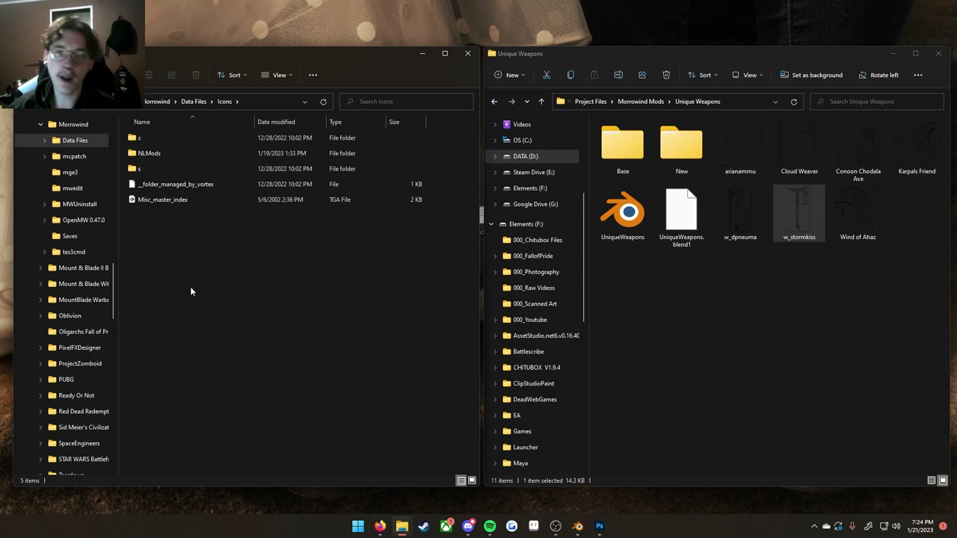
pyautogui.doubleClick(154, 154)
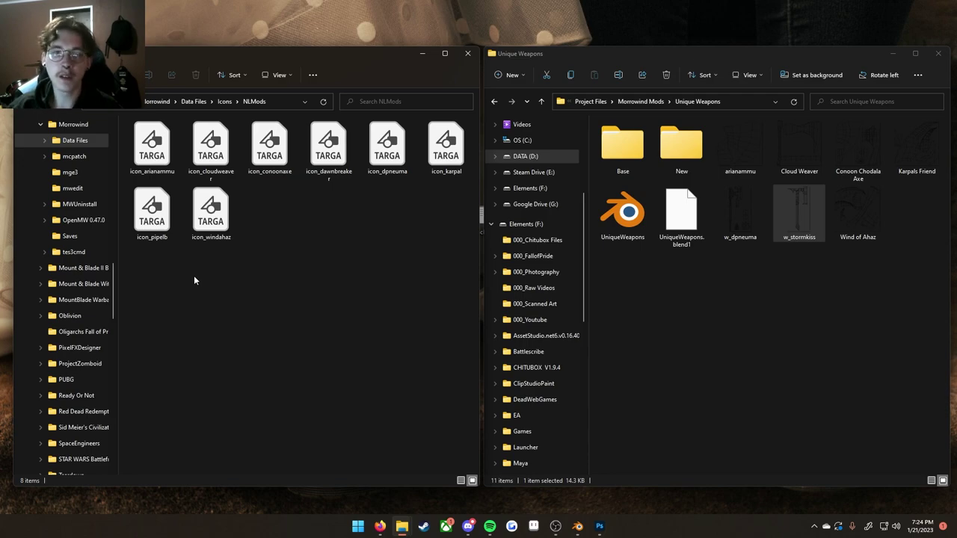
pyautogui.doubleClick(681, 145)
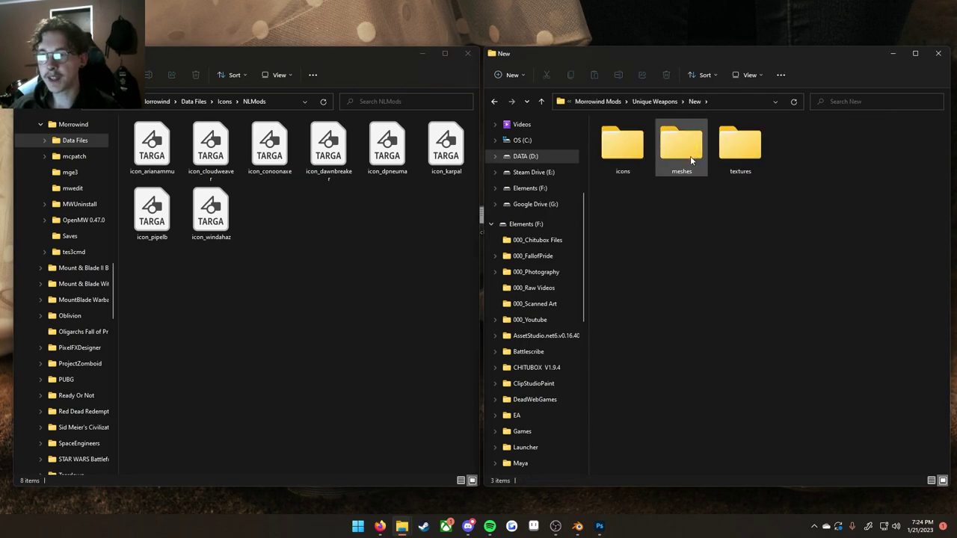
pyautogui.doubleClick(632, 153)
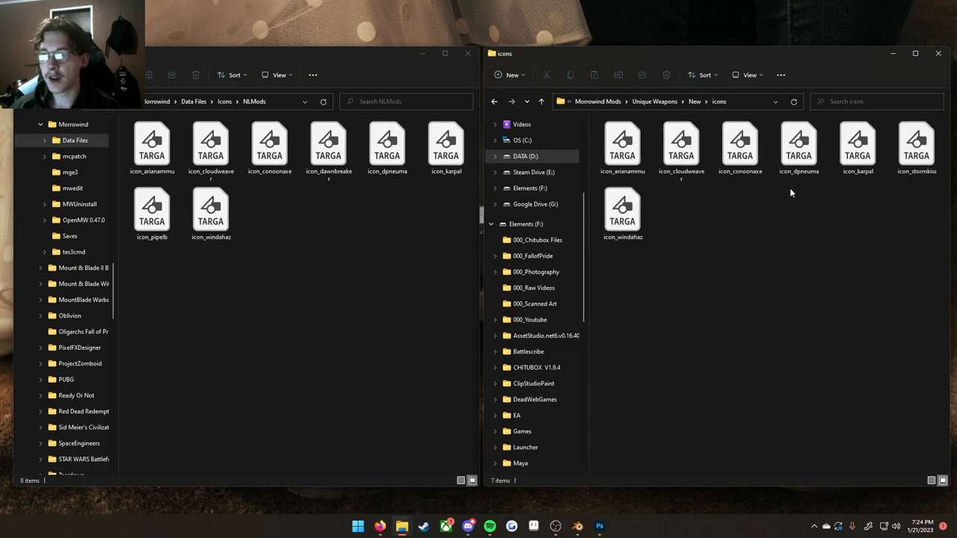
# Step: Copy the icon_stormkiss file from the project's icons folder into the game's NLMods icons folder
pyautogui.click(916, 146)
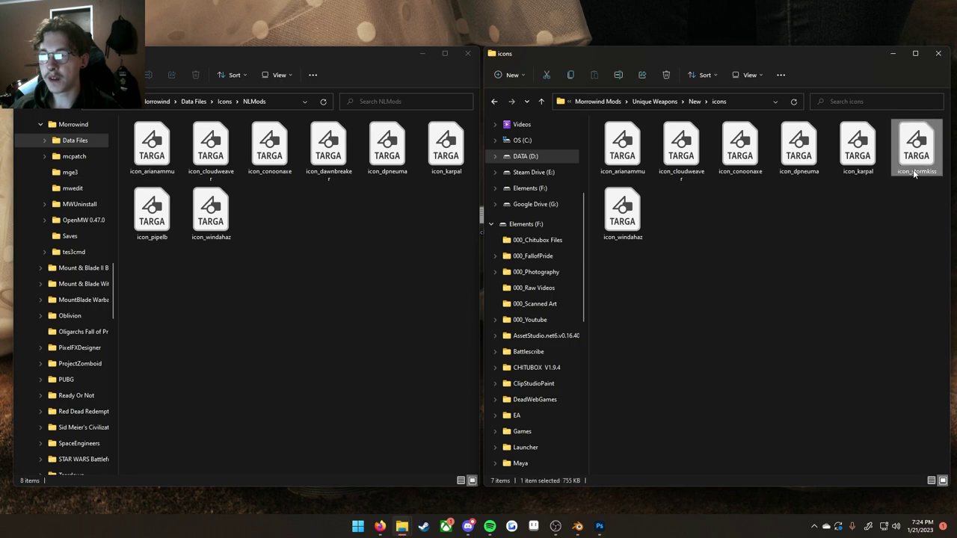
pyautogui.click(324, 378)
pyautogui.hotkey('ctrl', 'v')
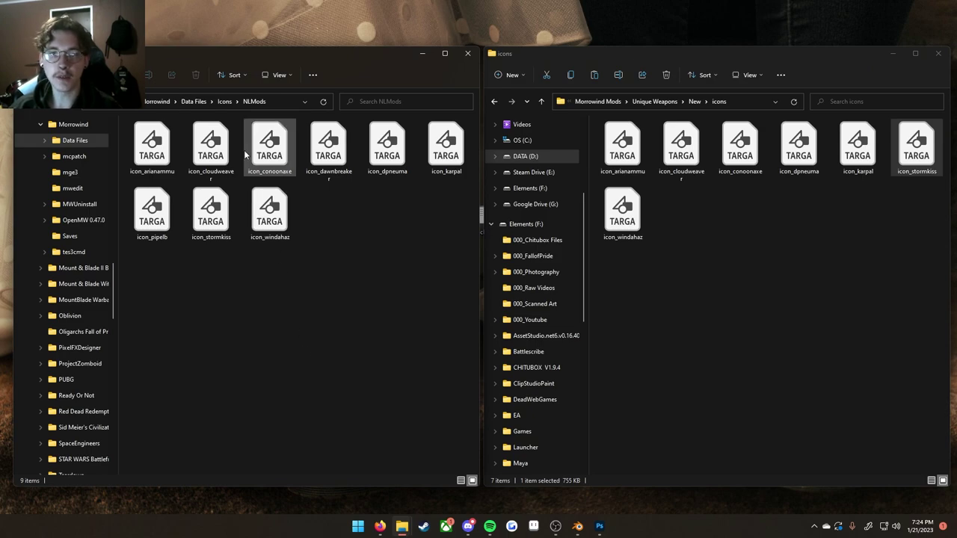
# Step: Retrace the path from Data Files to Icons and NLMods, and remove the icon_stormkiss copy from NLMods
pyautogui.click(224, 102)
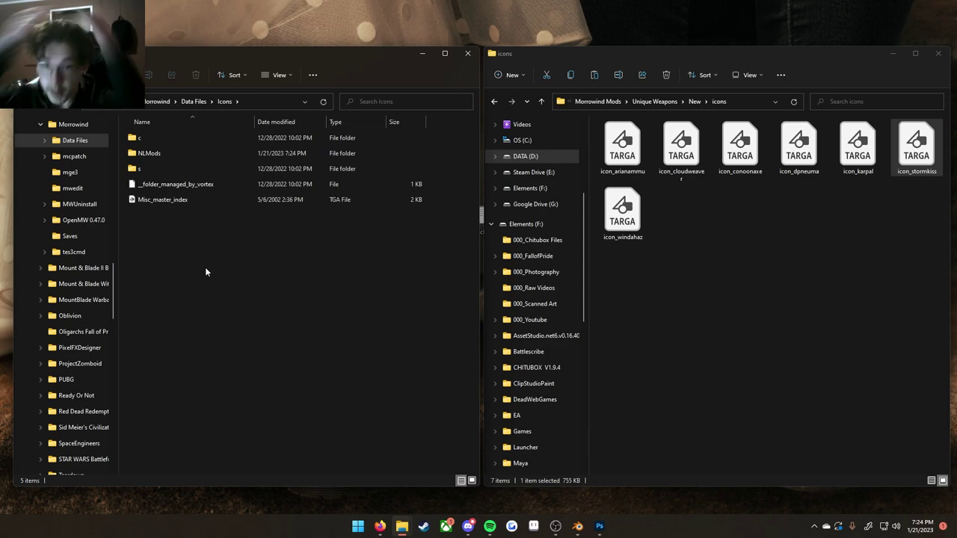
pyautogui.doubleClick(162, 154)
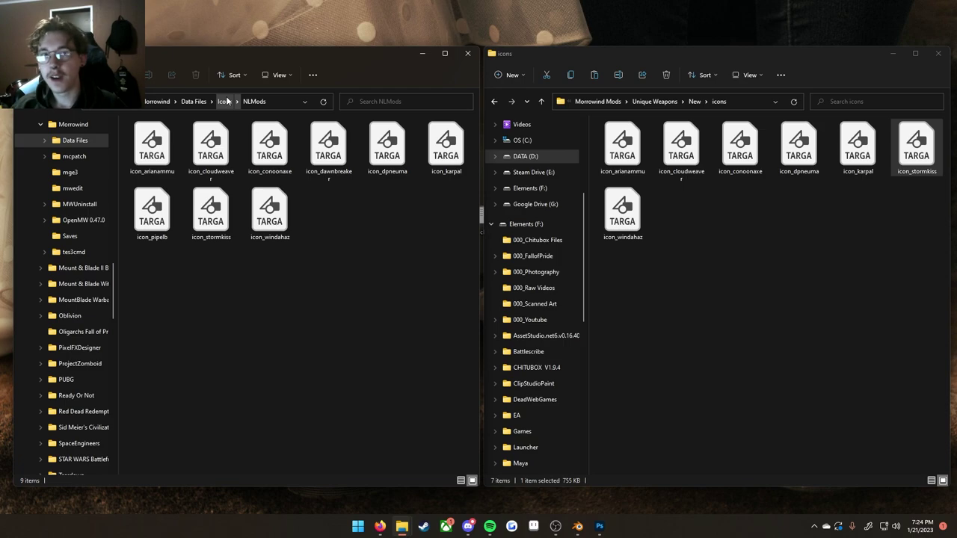
pyautogui.click(225, 101)
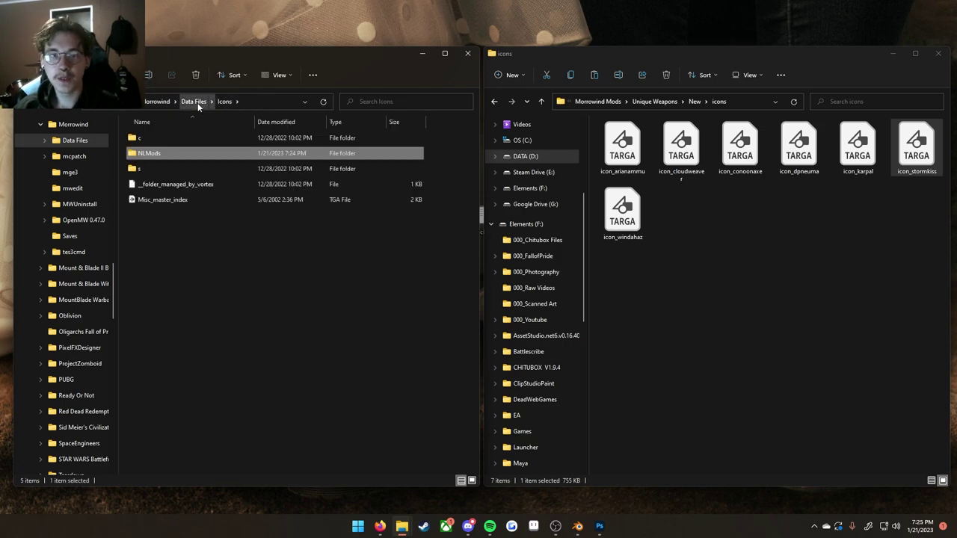
pyautogui.click(196, 102)
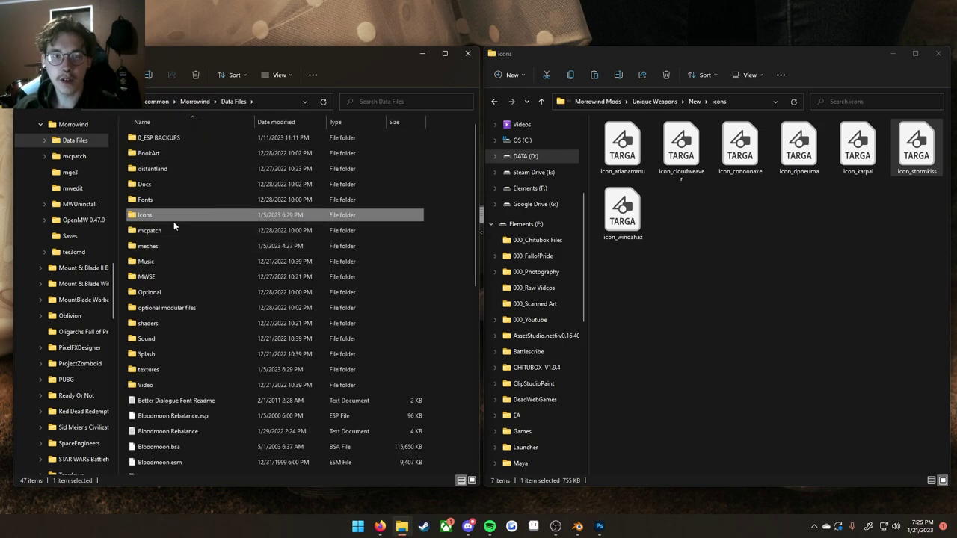
pyautogui.doubleClick(214, 215)
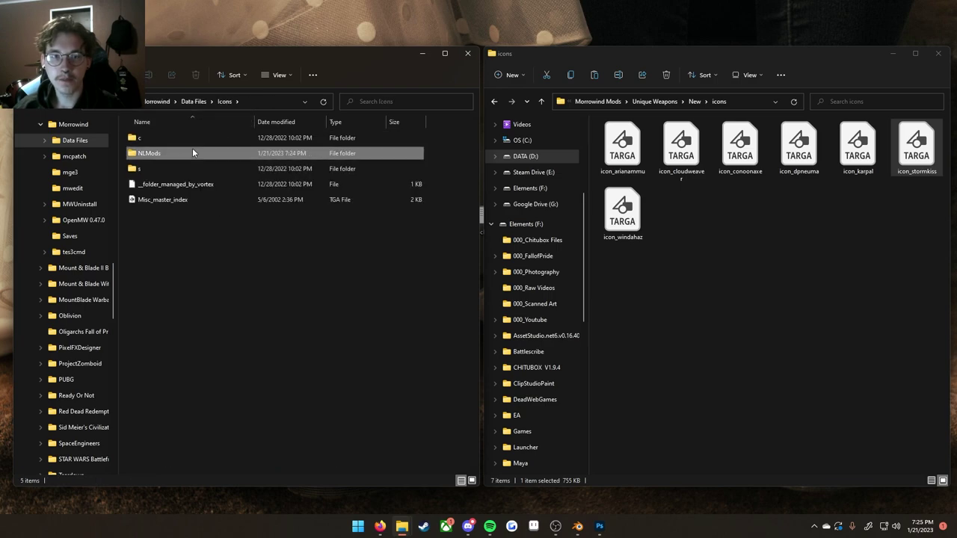
pyautogui.doubleClick(192, 152)
# Step: Open the project's icon_stormkiss.tga in Photoshop and resize the image to 32 × 32 pixels
pyautogui.click(668, 252)
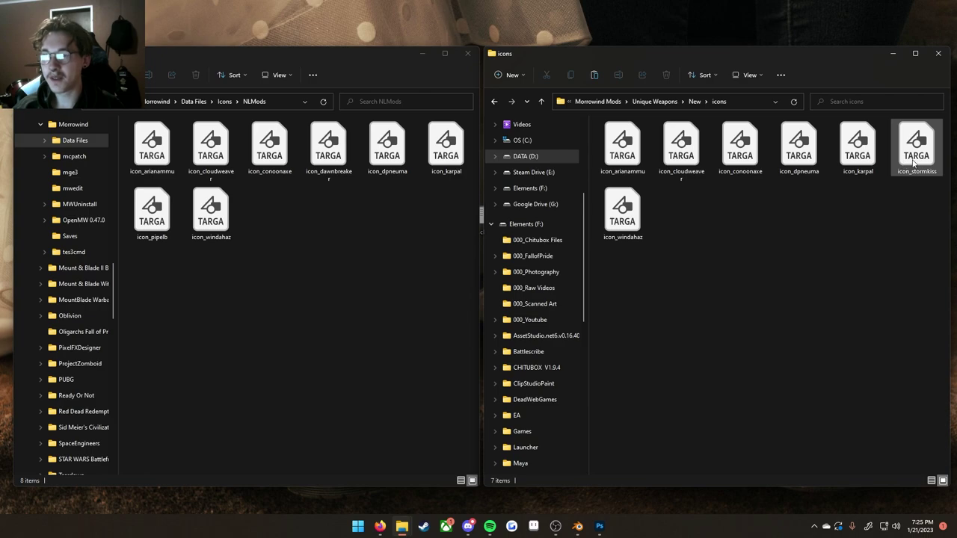
pyautogui.click(914, 163)
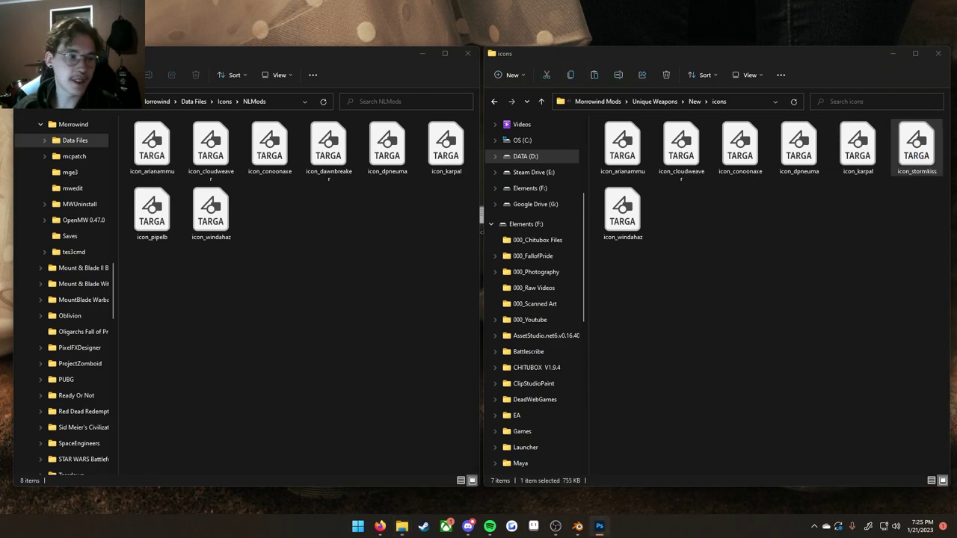
pyautogui.moveTo(15, 401); pyautogui.dragTo(557, 1)
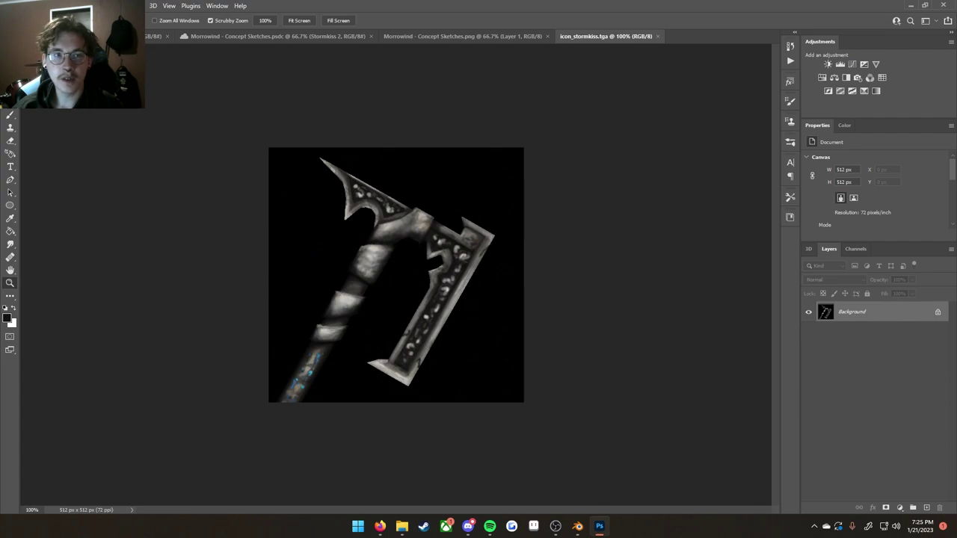
pyautogui.click(57, 5)
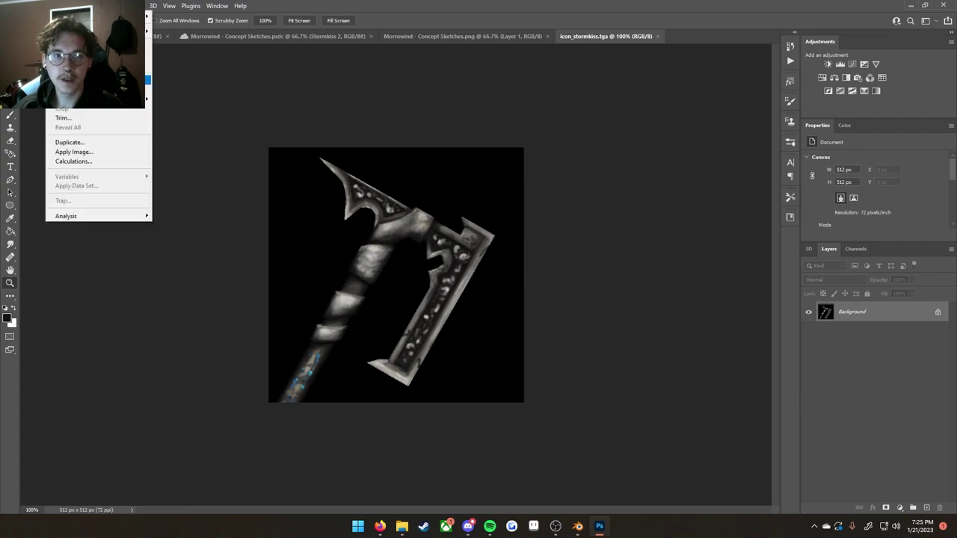
pyautogui.click(97, 80)
pyautogui.hotkey('ctrl', 'alt', 'i')
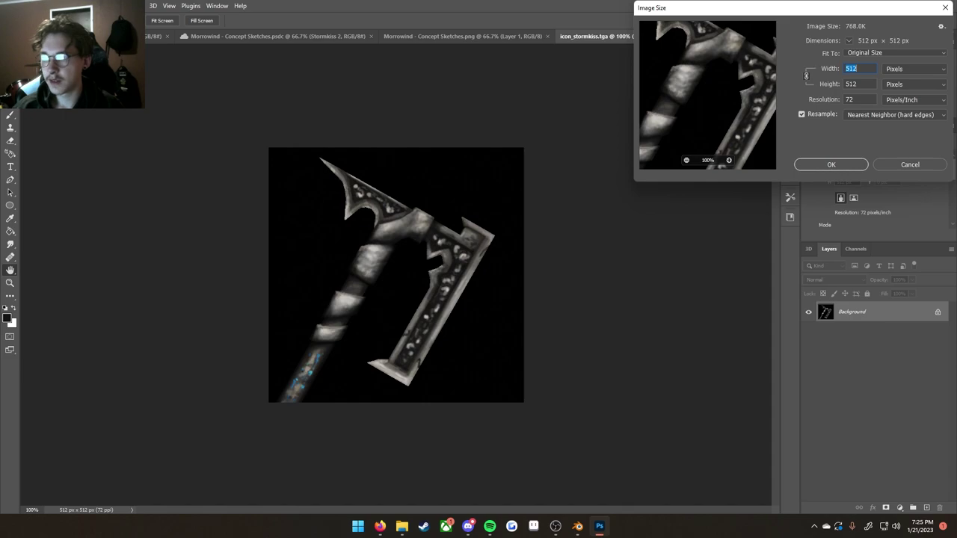
pyautogui.write('32')
pyautogui.click(817, 161)
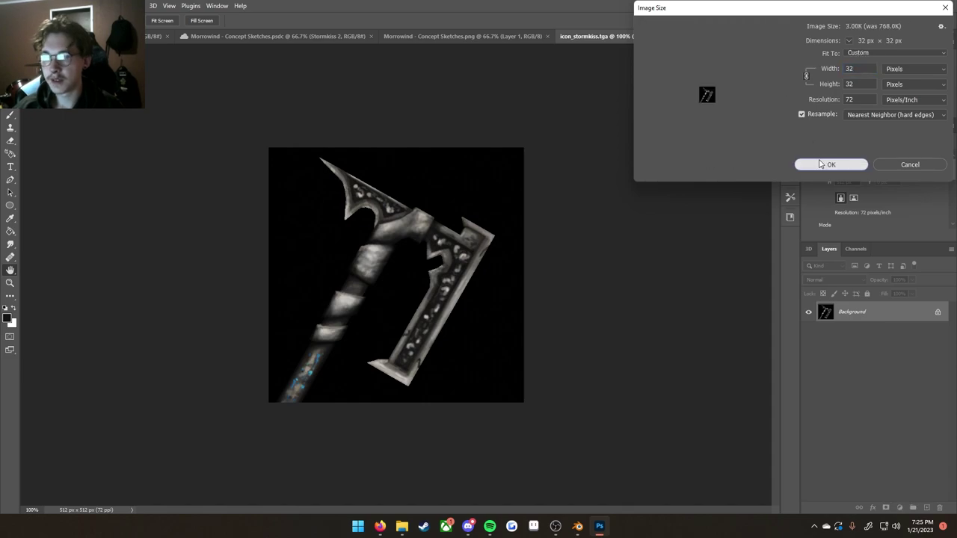
# Step: Save the resized icon_stormkiss.tga and minimise Photoshop to return to the folders
pyautogui.press('z')
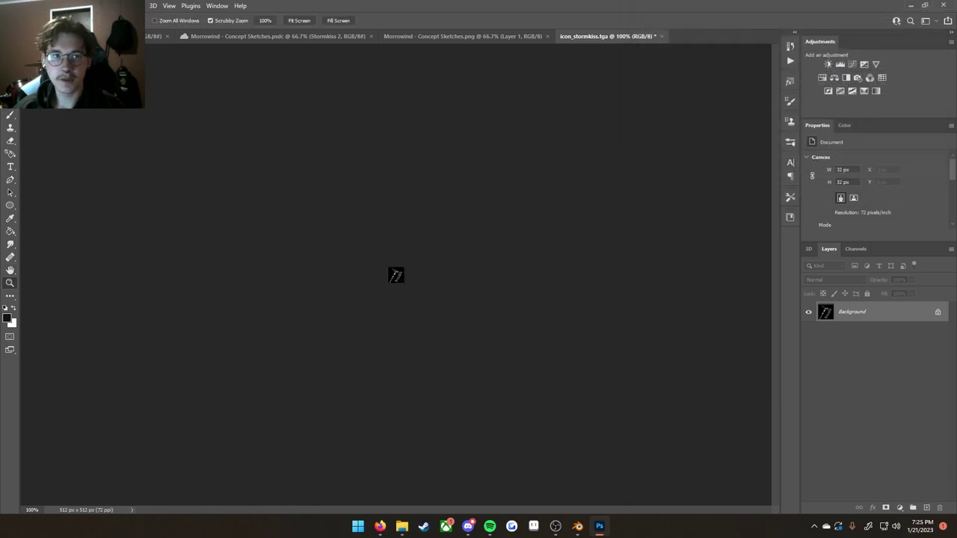
pyautogui.click(12, 6)
pyautogui.click(33, 116)
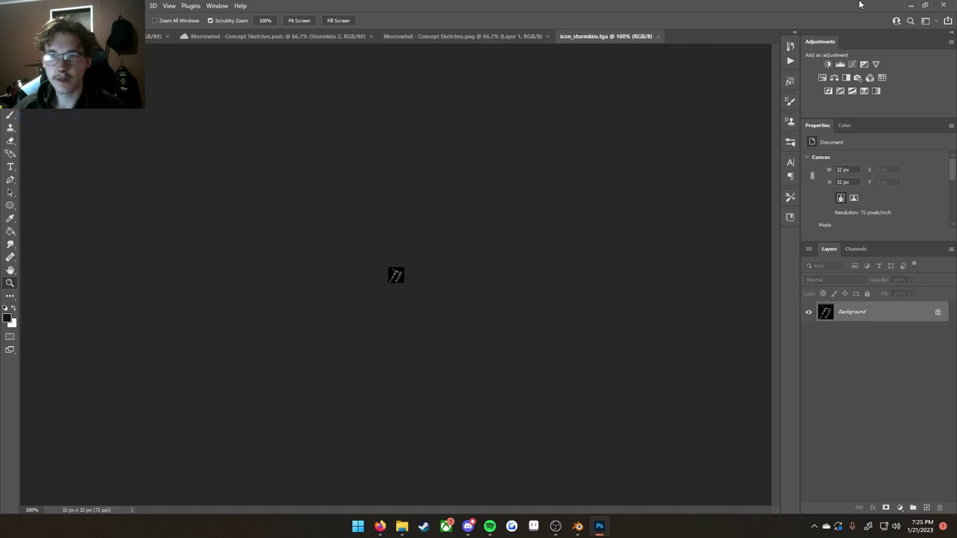
pyautogui.click(913, 4)
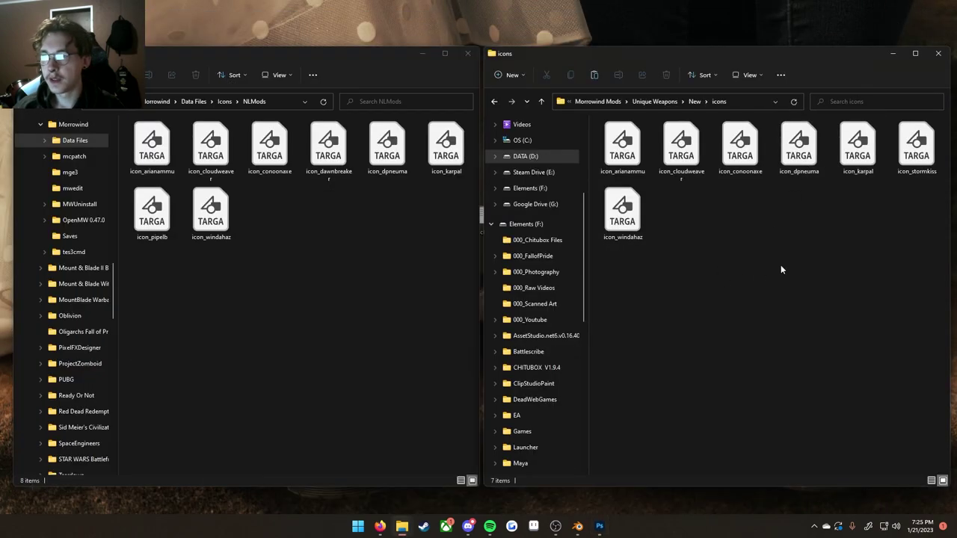
# Step: Copy the resized icon_stormkiss into the game's NLMods icons folder and go back up to Data Files
pyautogui.click(914, 152)
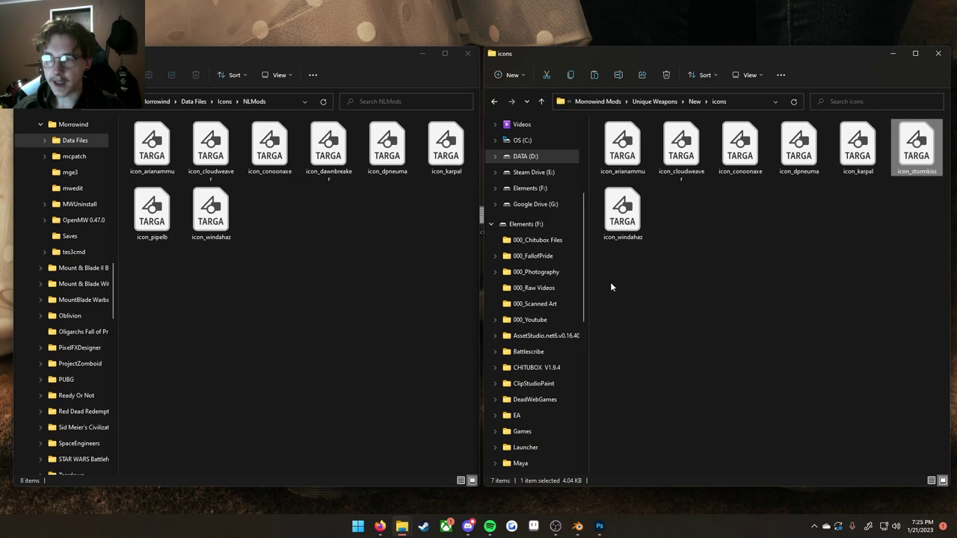
pyautogui.click(349, 320)
pyautogui.hotkey('ctrl', 'v')
pyautogui.hotkey('alt', 'Up')
pyautogui.hotkey('alt', 'Up')
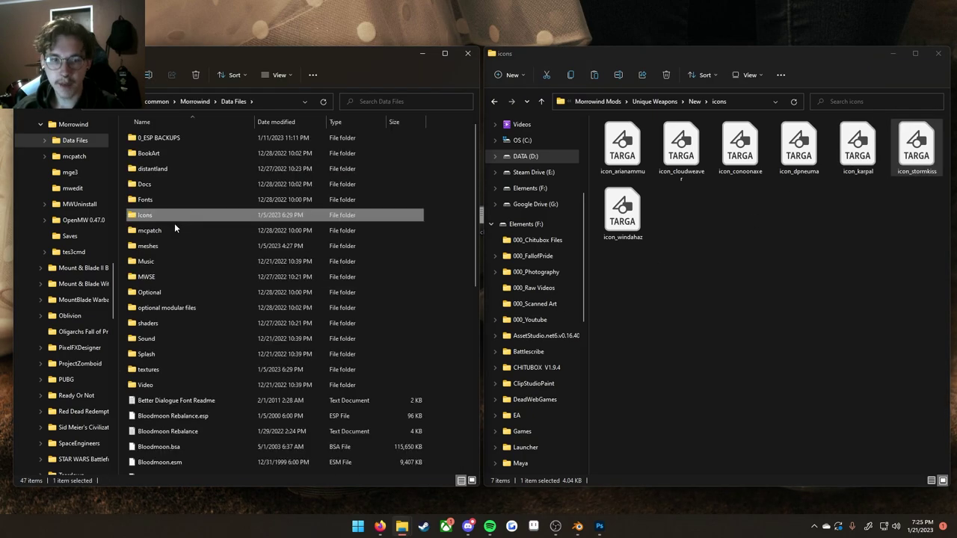
# Step: Open NLMods inside the game's meshes folder and look through the NIF files in its f subfolder
pyautogui.doubleClick(173, 246)
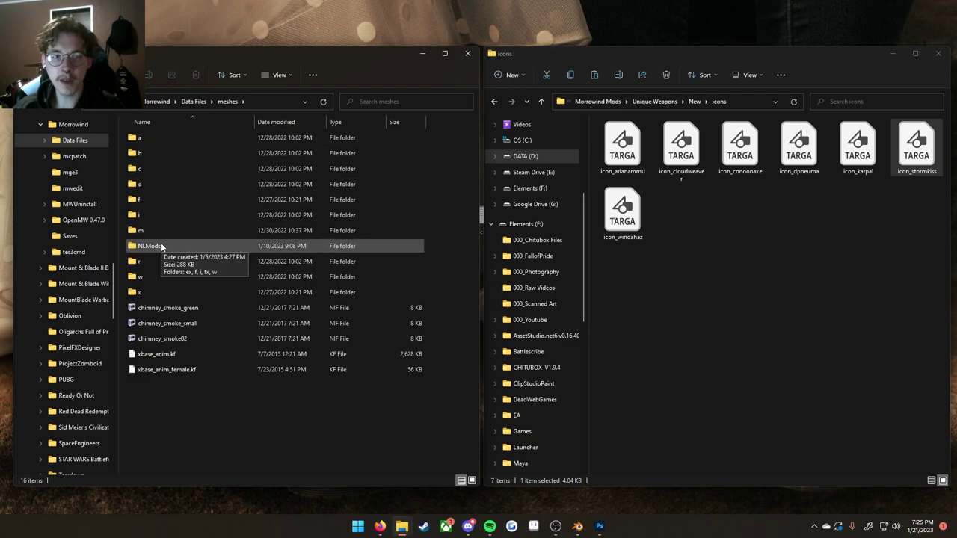
pyautogui.doubleClick(161, 246)
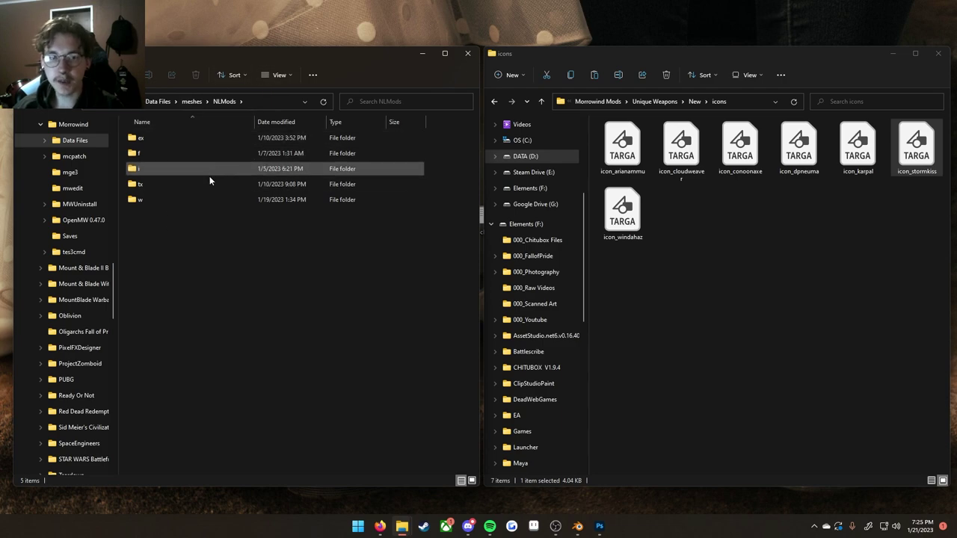
pyautogui.click(159, 153)
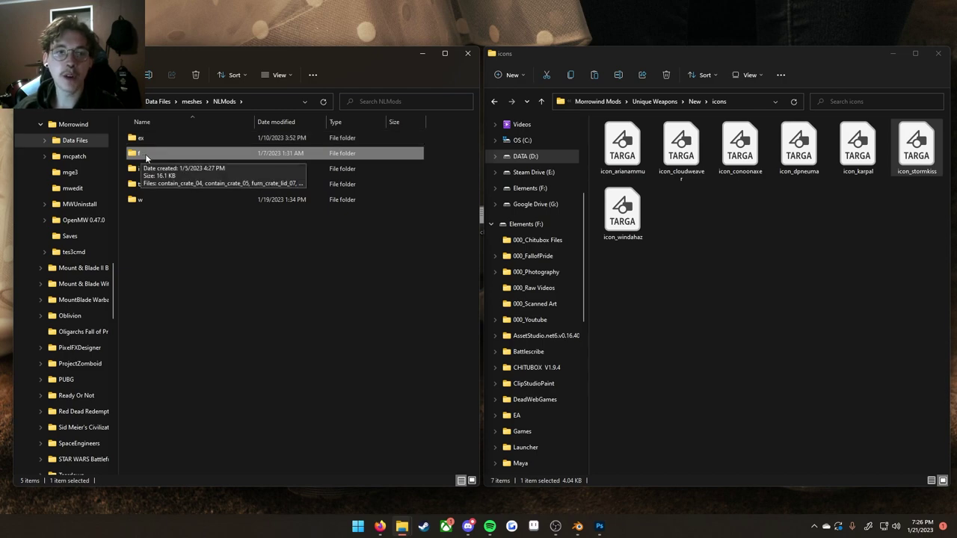
pyautogui.doubleClick(147, 154)
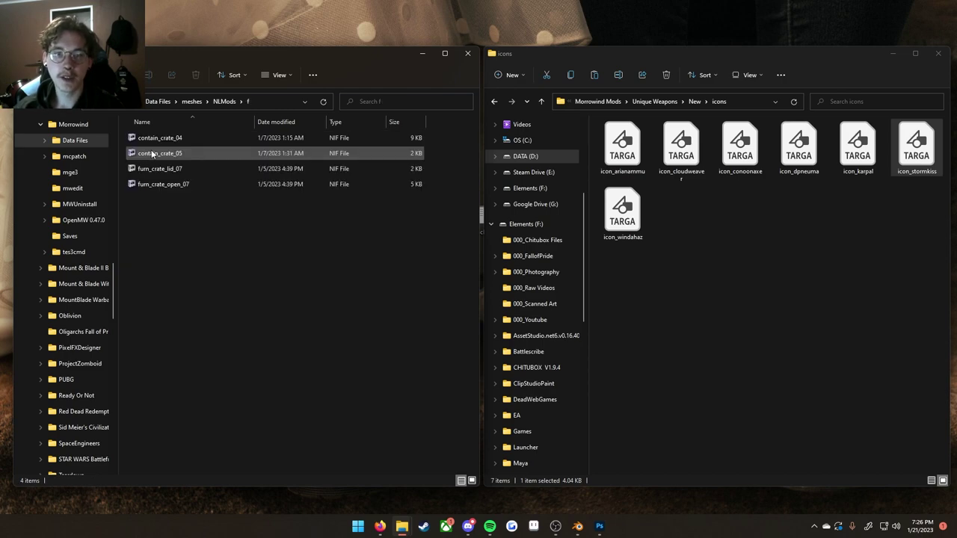
pyautogui.moveTo(157, 236); pyautogui.dragTo(160, 135)
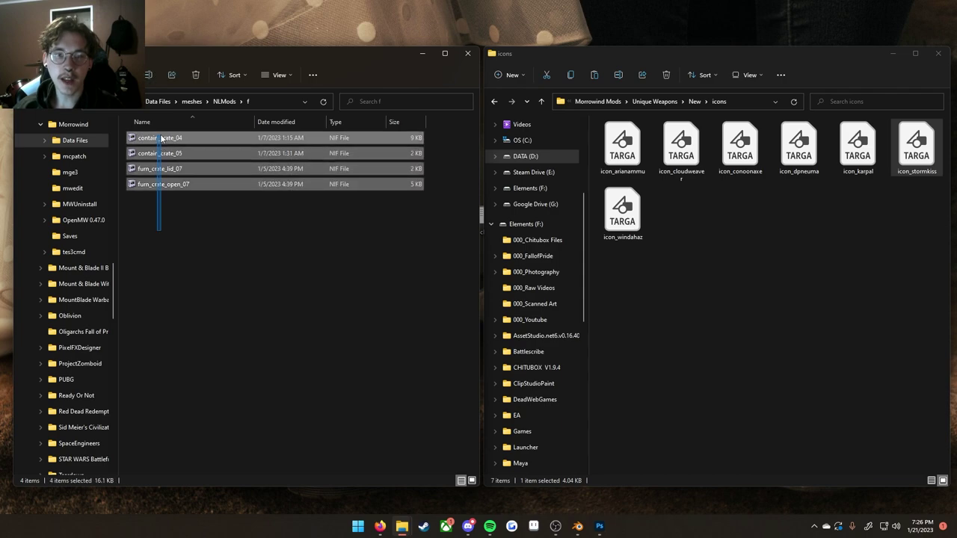
pyautogui.click(166, 202)
pyautogui.hotkey('alt', 'Left')
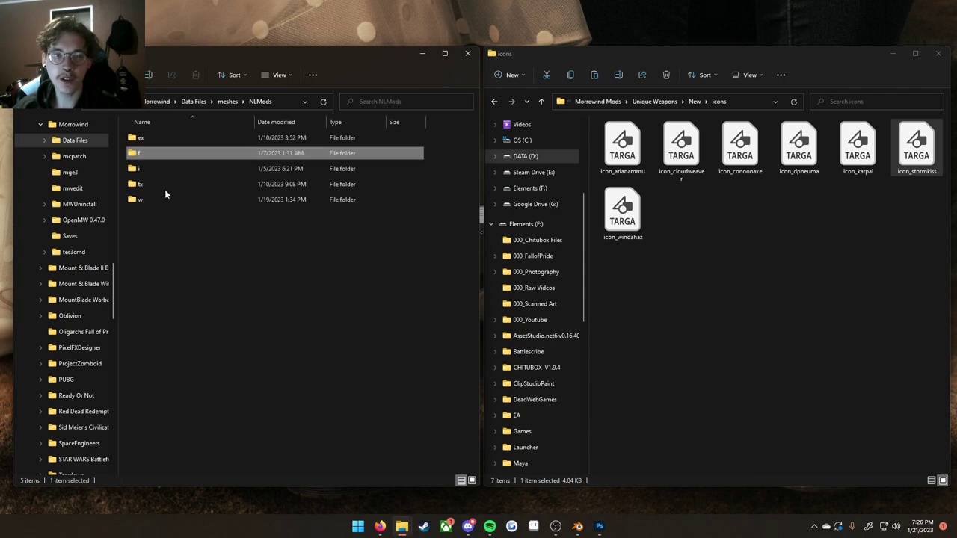
# Step: Examine the NIF files in the ex and i subfolders of NLMods and go back up to the meshes folder
pyautogui.click(153, 136)
pyautogui.doubleClick(153, 136)
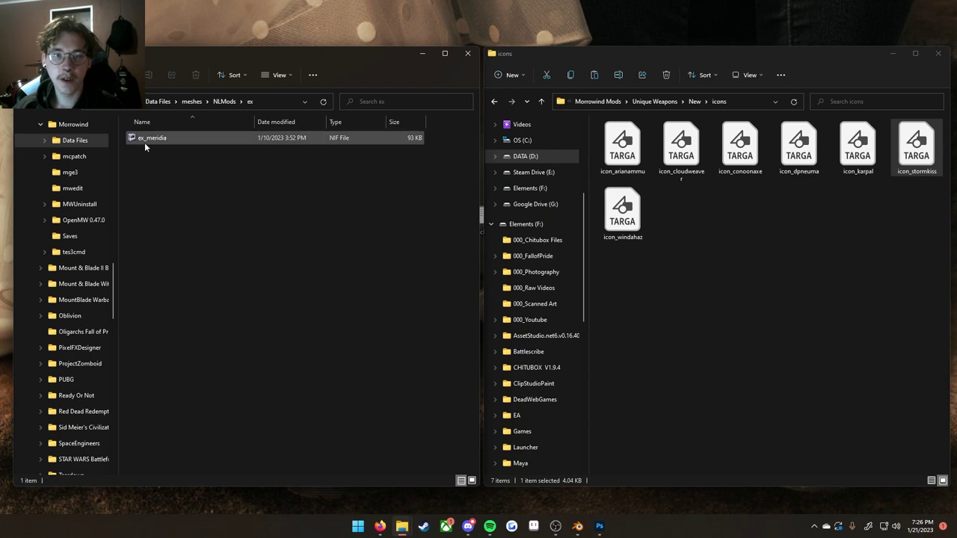
pyautogui.hotkey('alt', 'Left')
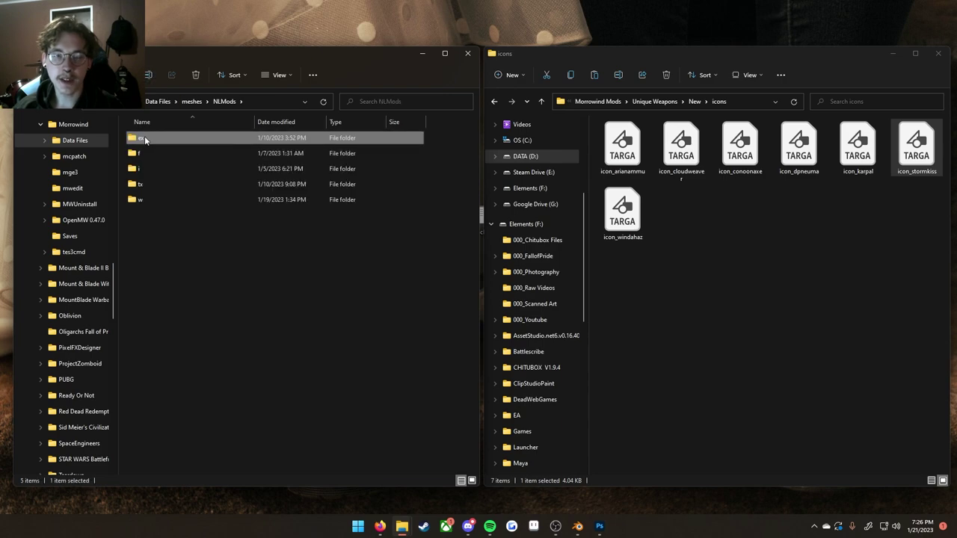
pyautogui.doubleClick(144, 136)
pyautogui.click(157, 139)
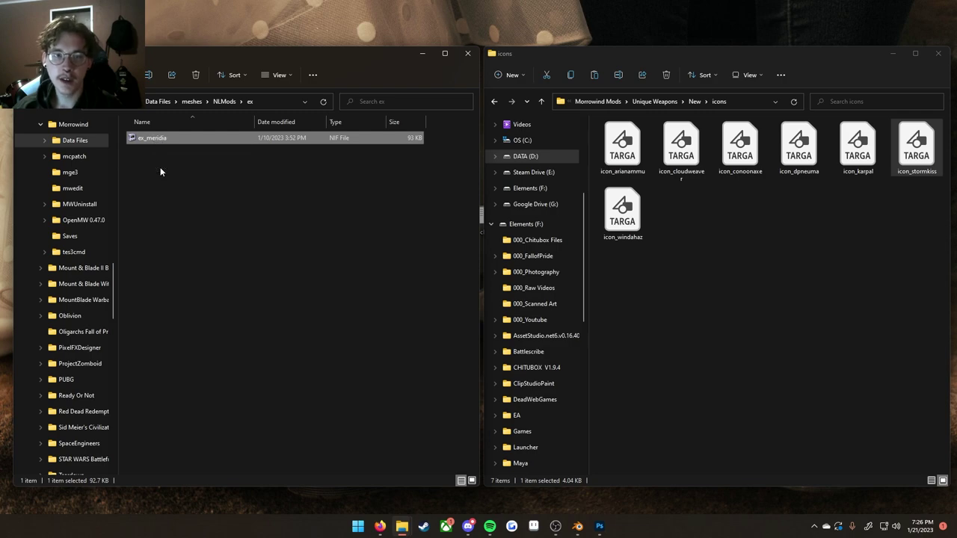
pyautogui.hotkey('alt', 'Left')
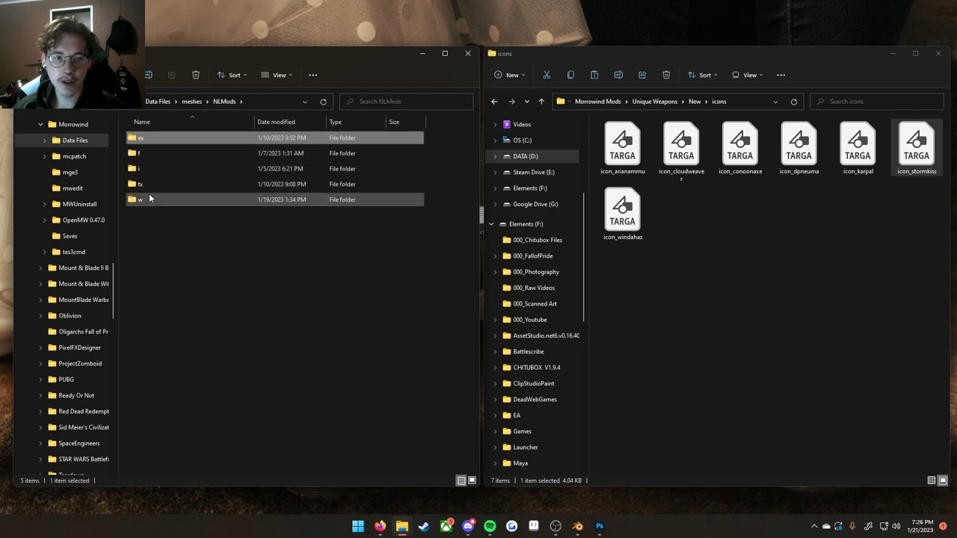
pyautogui.doubleClick(149, 168)
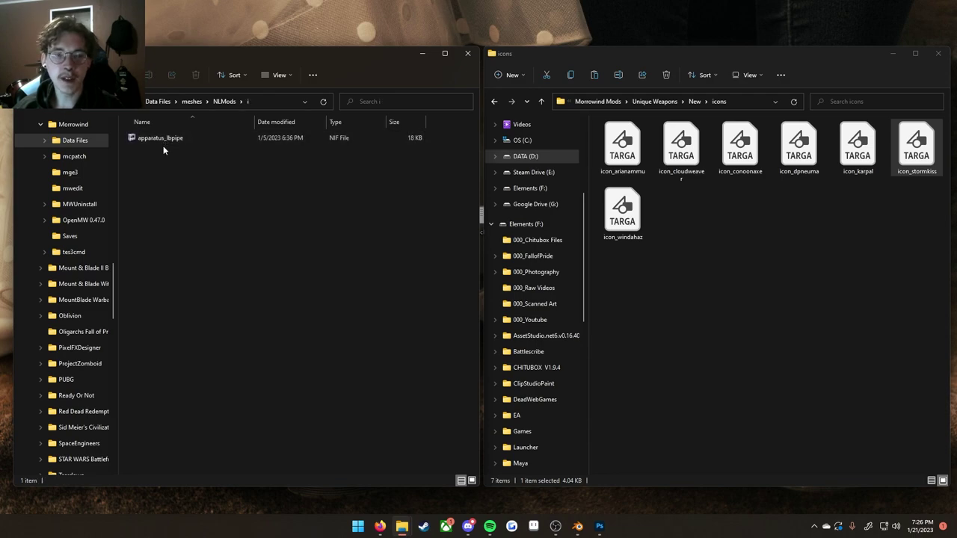
pyautogui.hotkey('alt', 'Left')
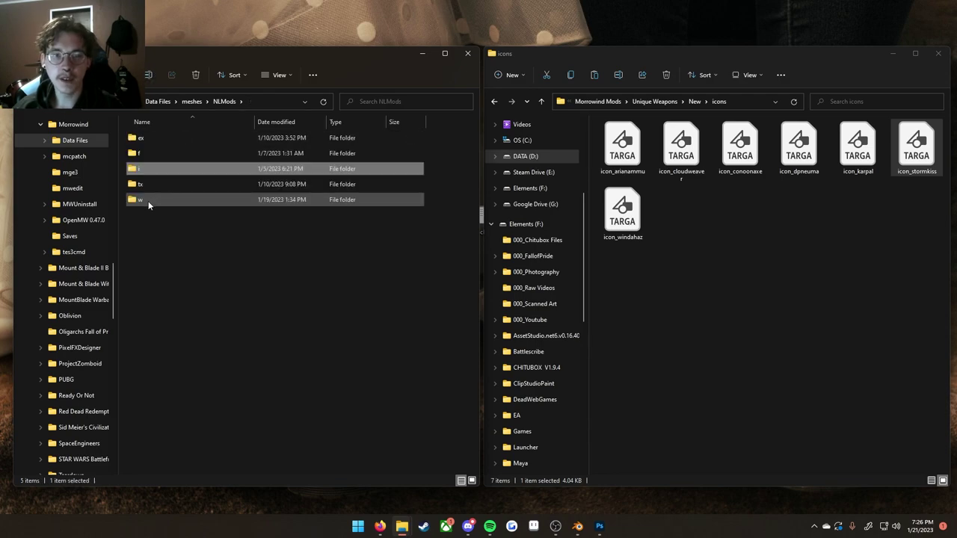
pyautogui.click(194, 101)
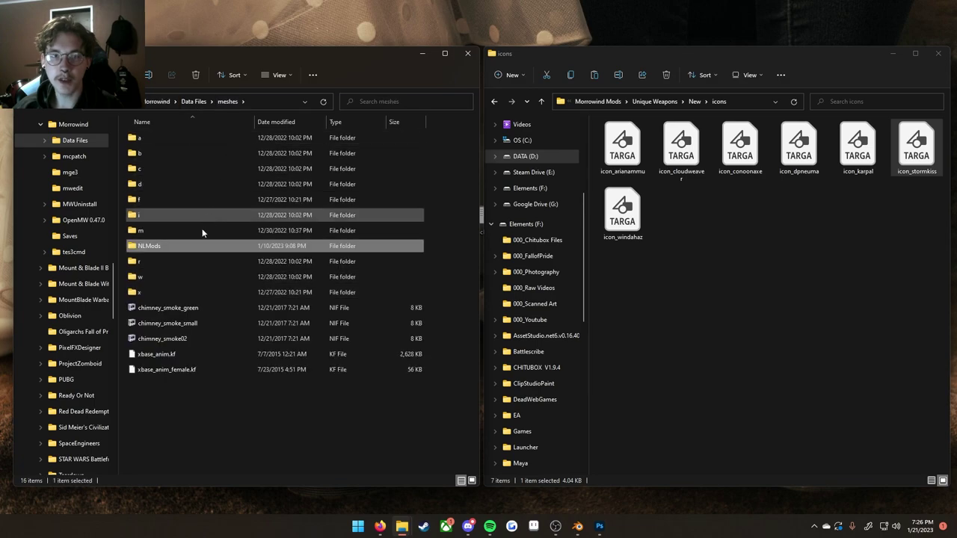
# Step: Open the w subfolder of NLMods inside the game's meshes folder
pyautogui.doubleClick(193, 247)
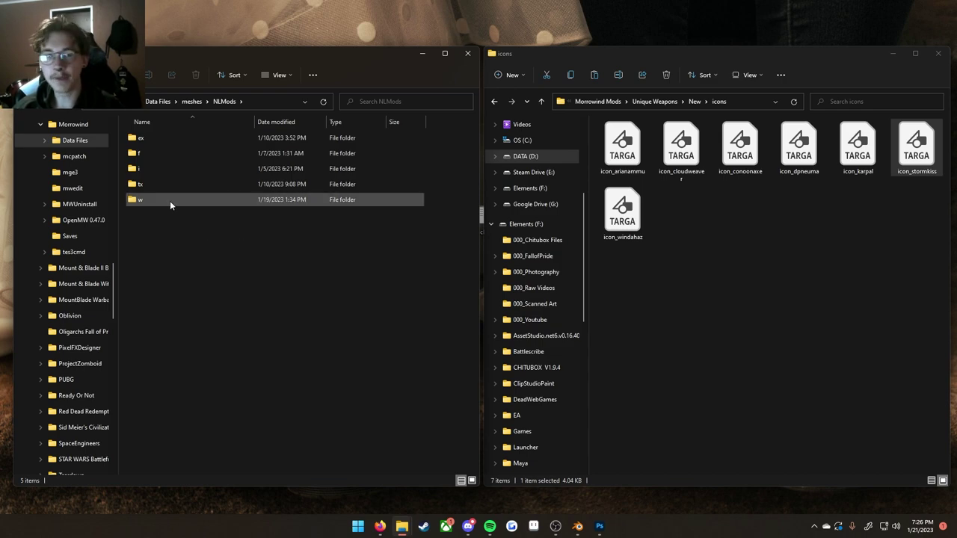
pyautogui.moveTo(169, 202)
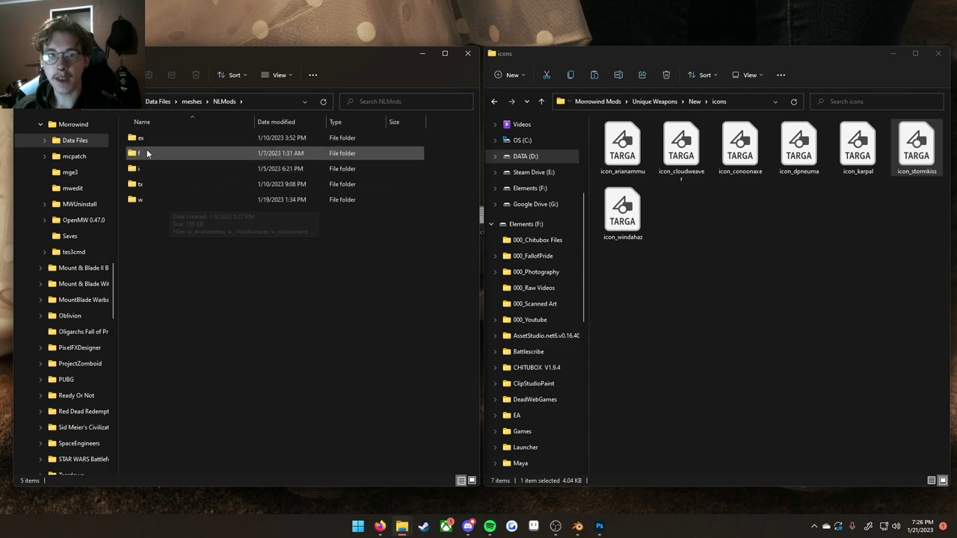
pyautogui.moveTo(147, 147)
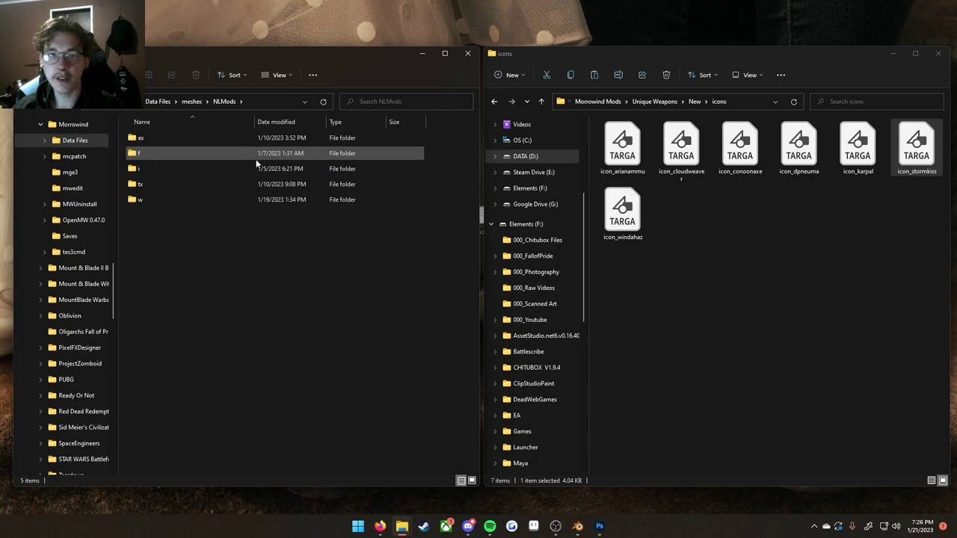
pyautogui.doubleClick(155, 203)
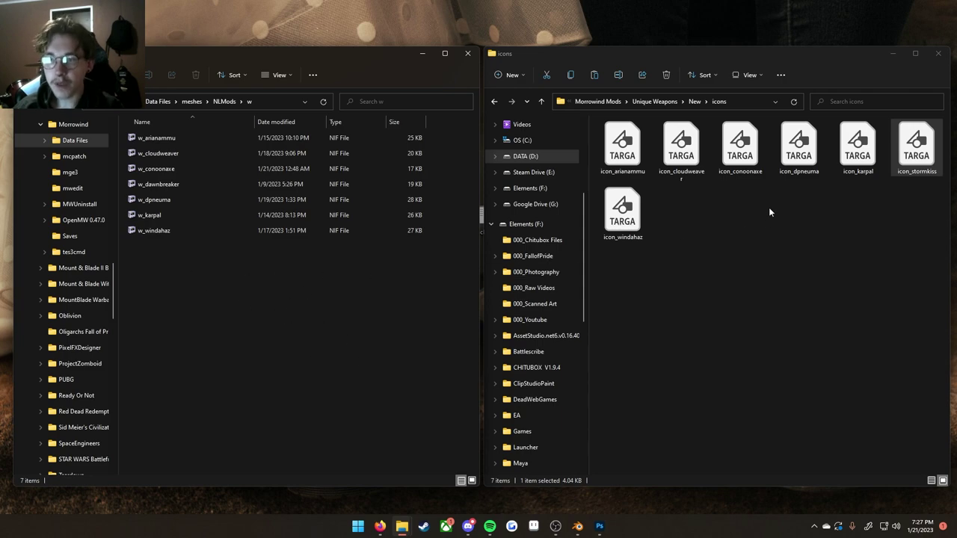
# Step: Open w_stormkiss from the meshes folder inside the Unique Weapons New folder, switching to NifSkope
pyautogui.click(661, 100)
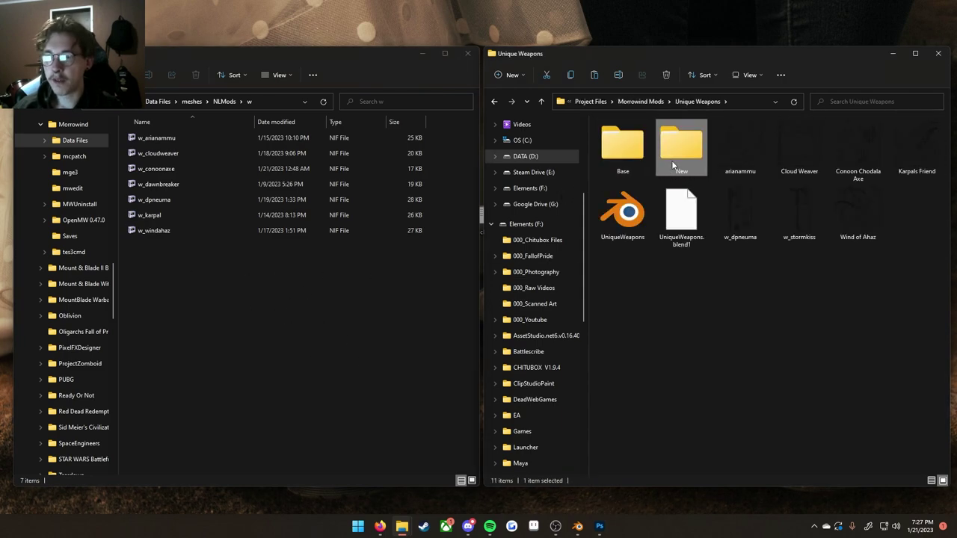
pyautogui.doubleClick(671, 160)
pyautogui.doubleClick(683, 148)
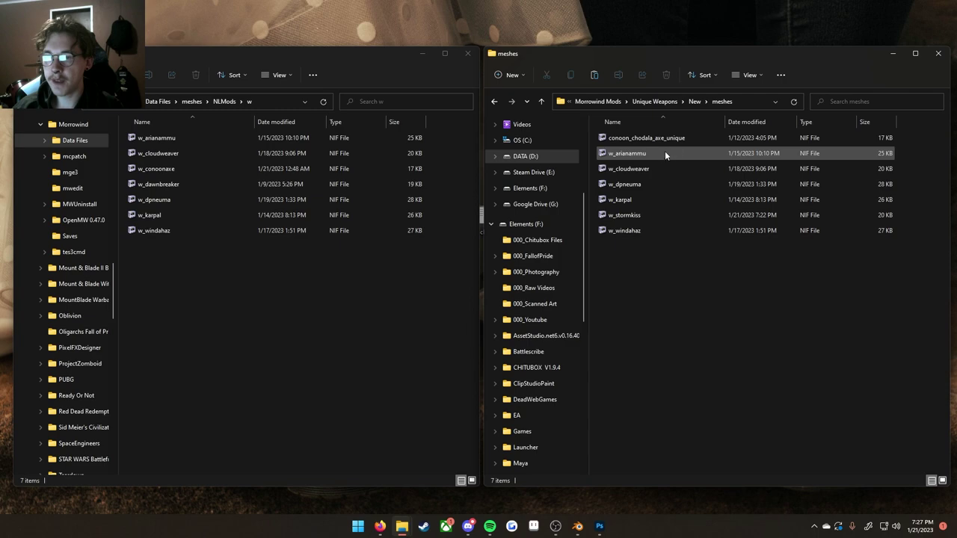
pyautogui.click(646, 214)
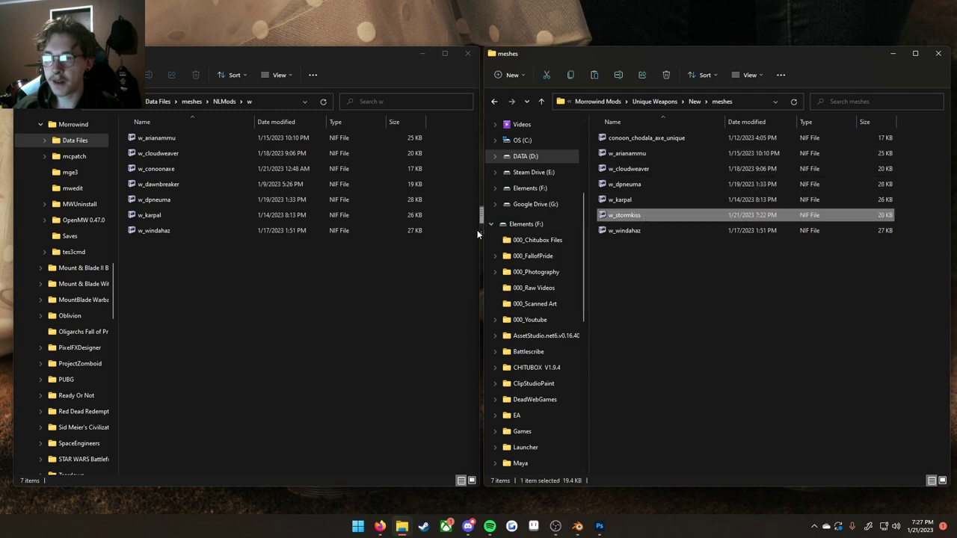
pyautogui.doubleClick(634, 218)
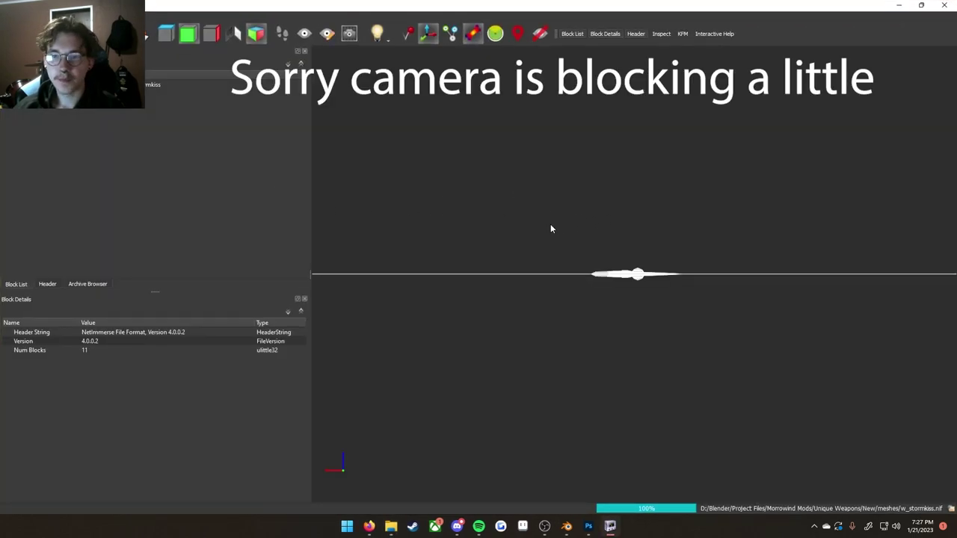
# Step: Inspect the axe model and expand its two NiTriShape branches down to their NiSourceTexture blocks
pyautogui.moveTo(550, 223); pyautogui.dragTo(609, 299)
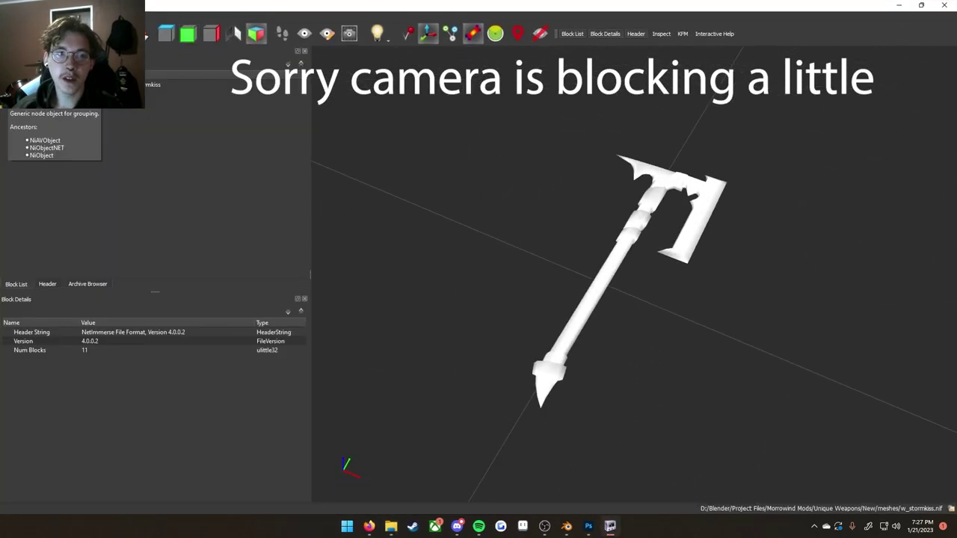
pyautogui.click(6, 84)
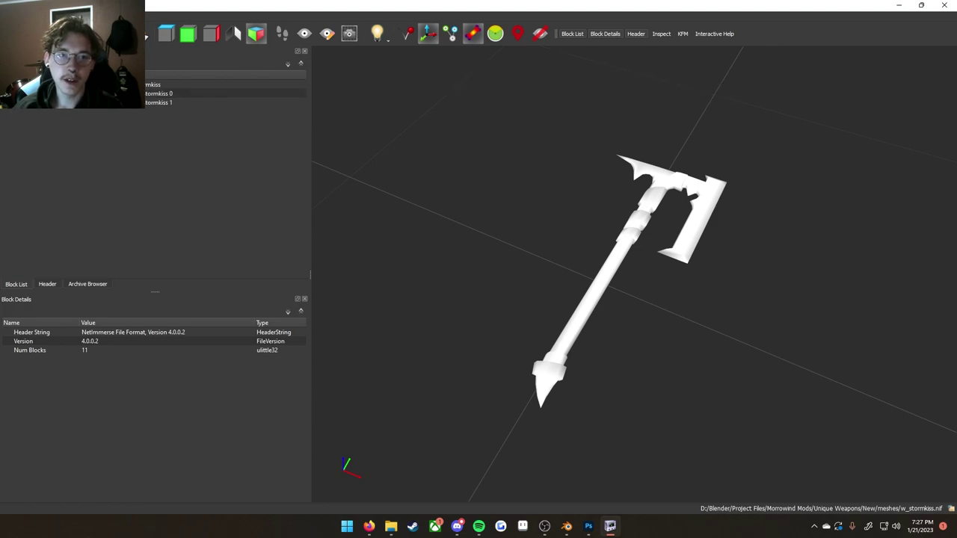
pyautogui.click(16, 93)
pyautogui.click(18, 121)
pyautogui.click(18, 130)
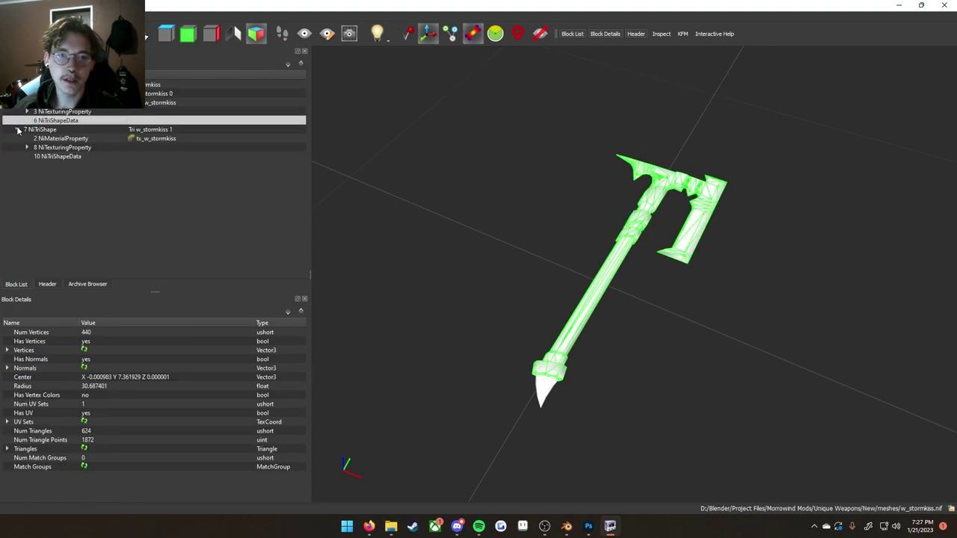
pyautogui.click(25, 138)
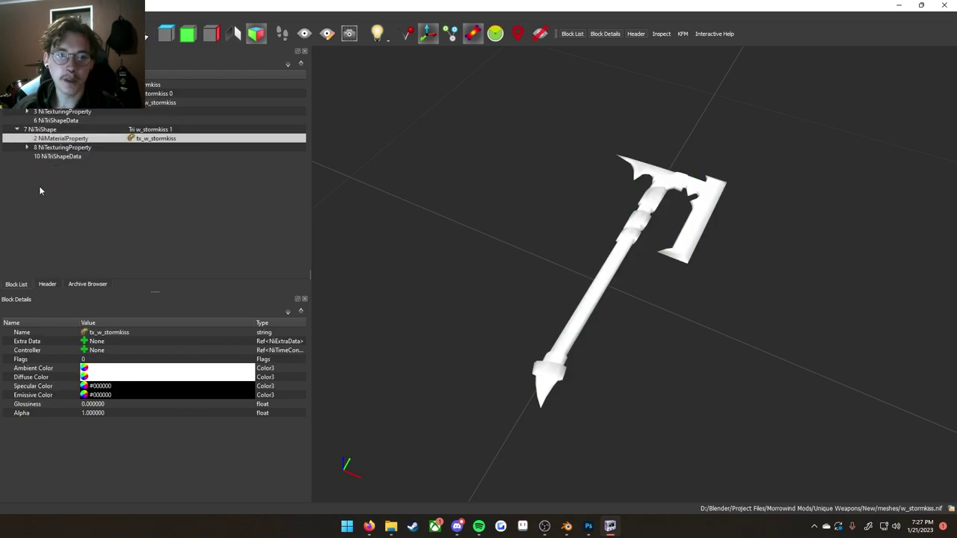
pyautogui.click(27, 147)
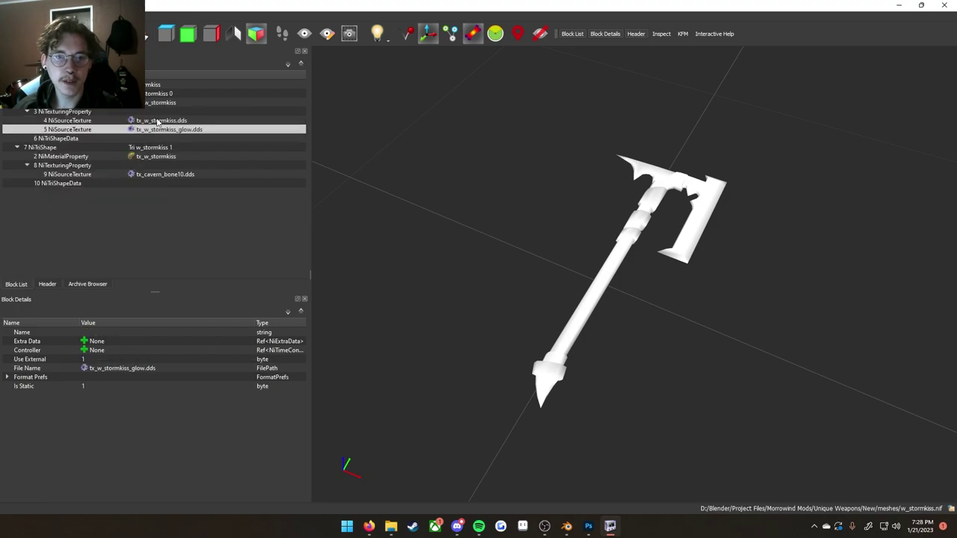
# Step: Check the file names of the NiSourceTexture blocks for the main, glow and tx_cavern_bone10.dds textures
pyautogui.click(159, 121)
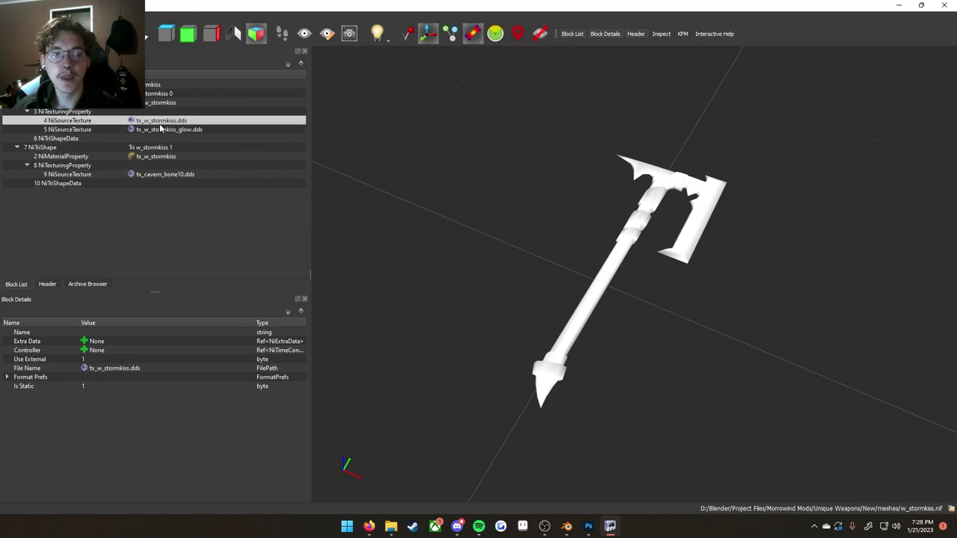
pyautogui.click(163, 175)
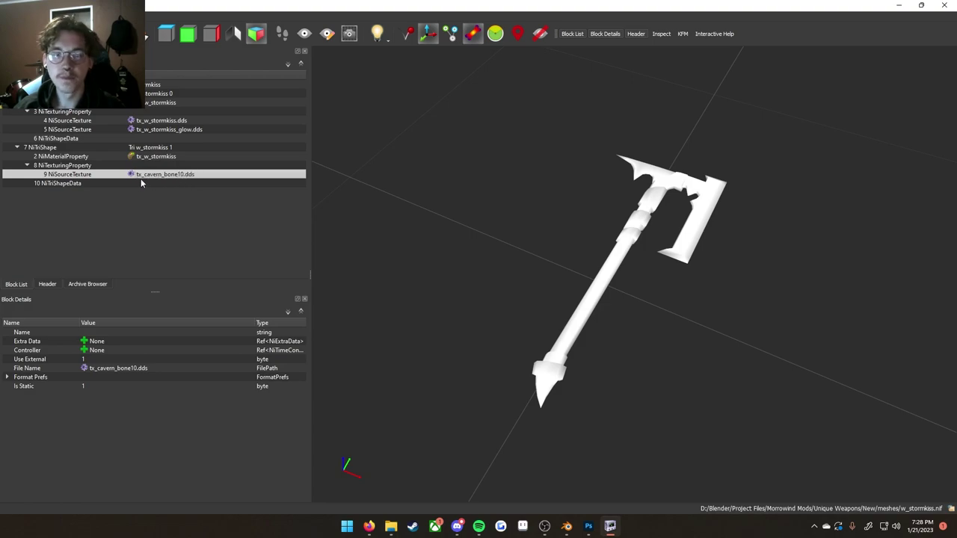
pyautogui.click(148, 122)
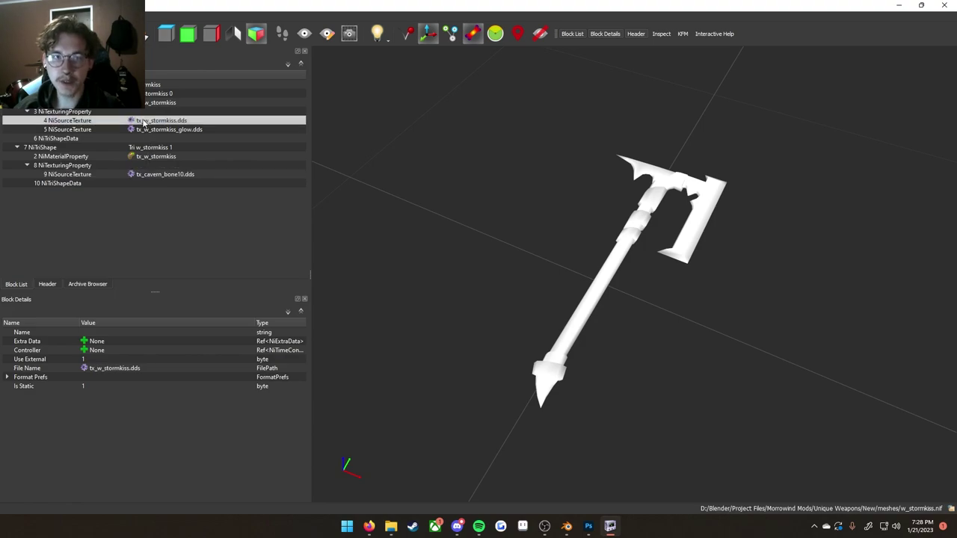
pyautogui.click(187, 130)
# Step: Set the main source texture's path to textures/NLMods/w/tx_w_stormkiss.dds
pyautogui.click(182, 122)
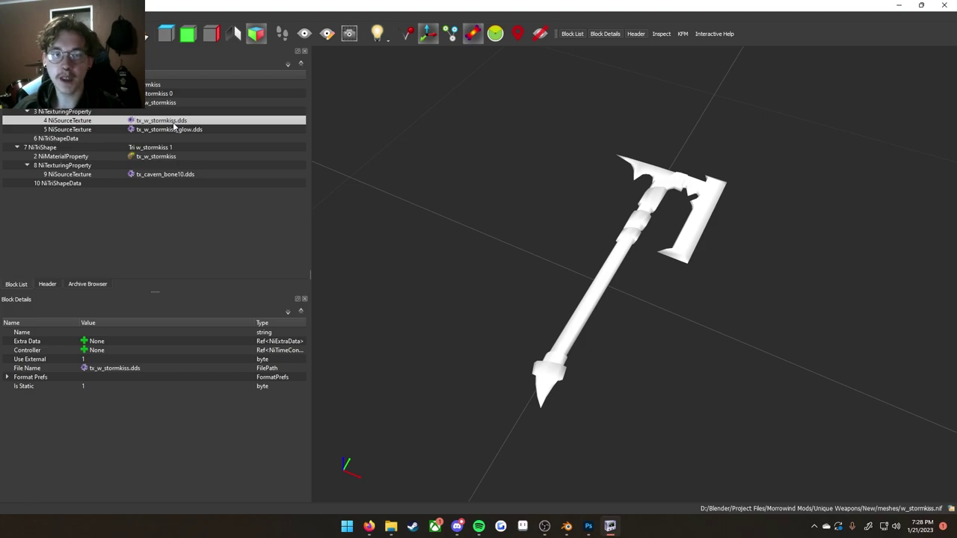
pyautogui.doubleClick(174, 124)
pyautogui.click(183, 121)
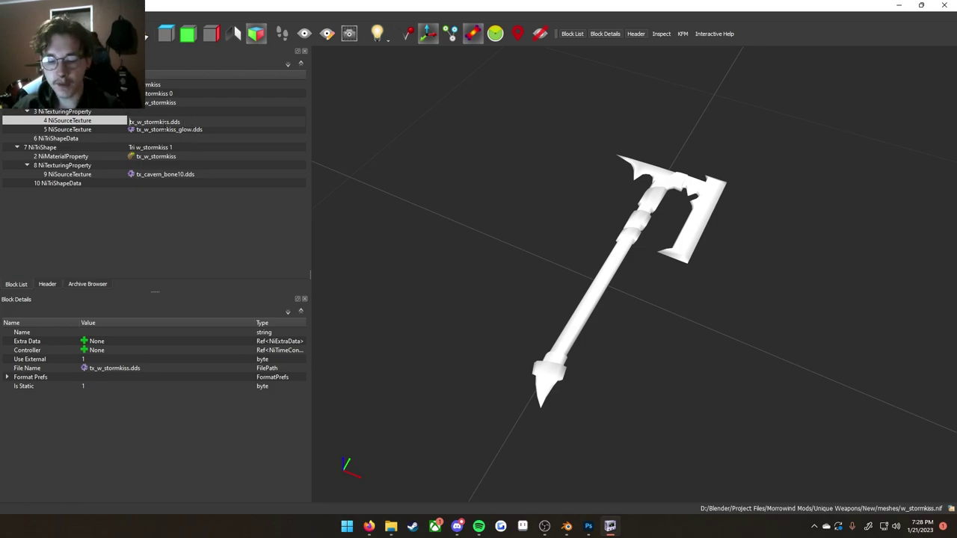
pyautogui.write('textures')
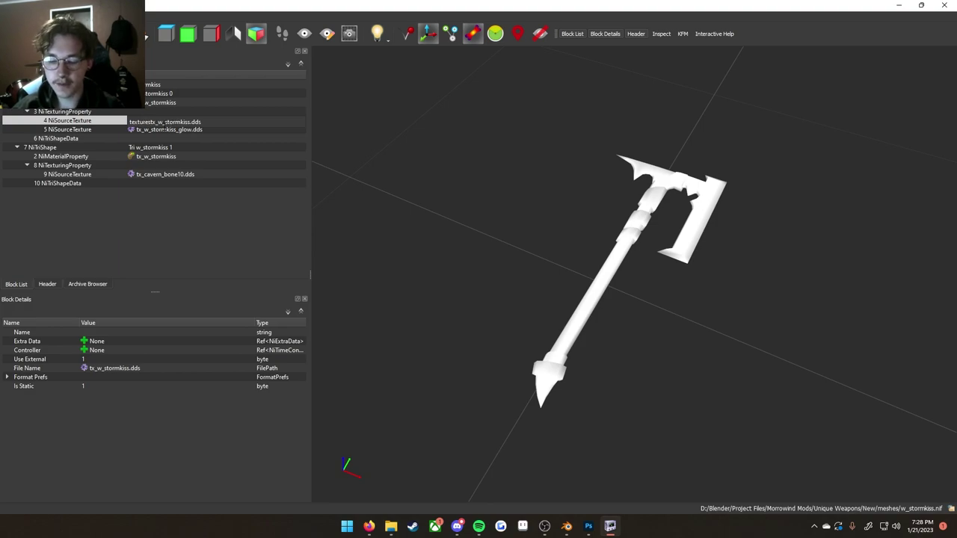
pyautogui.write('/NL')
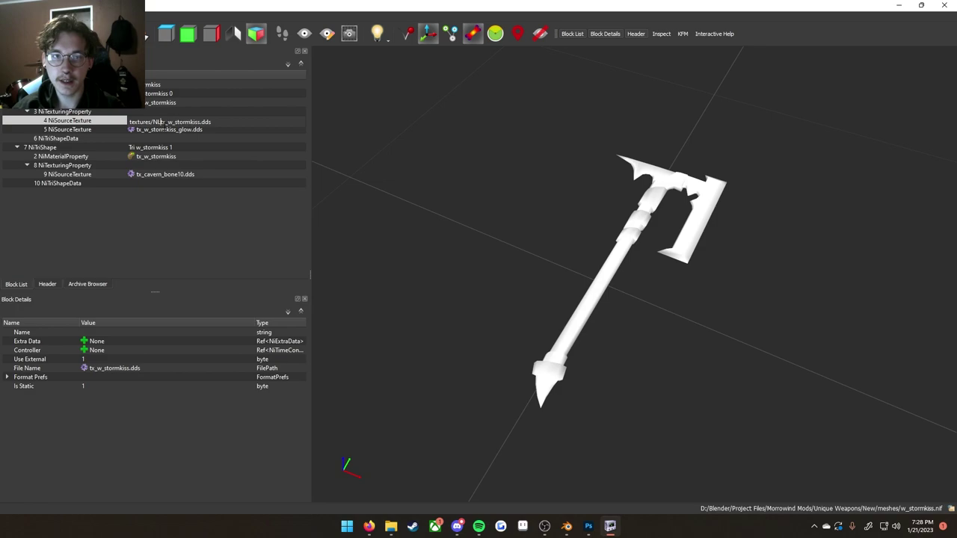
pyautogui.write('mods')
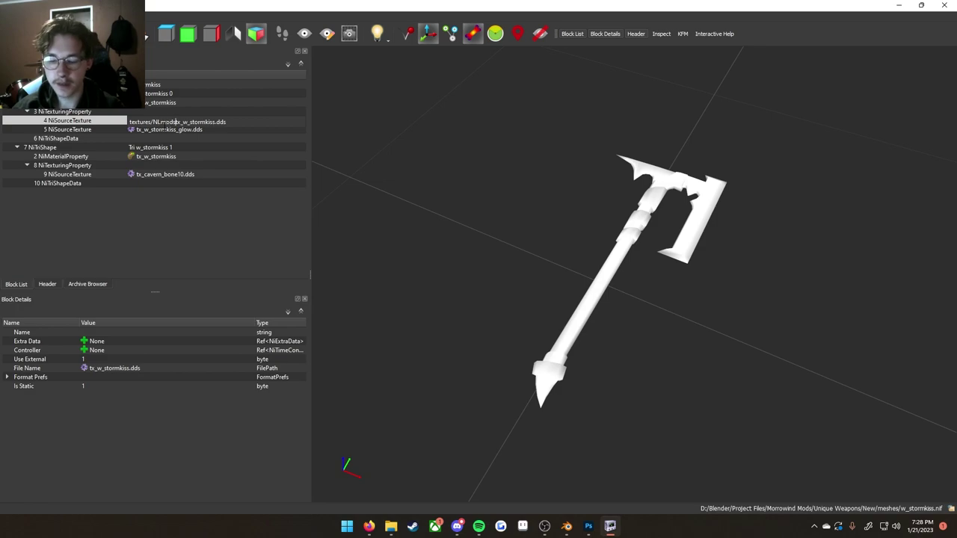
pyautogui.write('/w/')
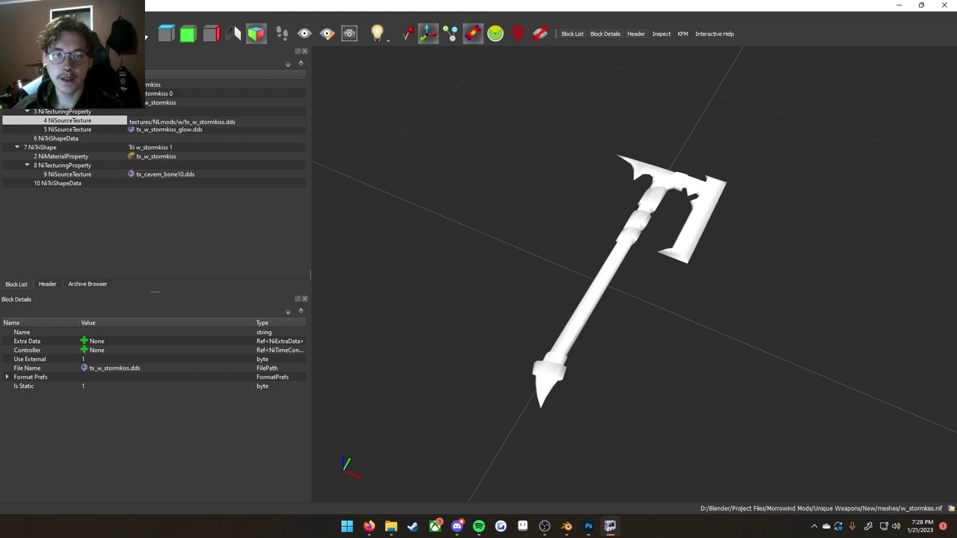
pyautogui.moveTo(129, 122); pyautogui.dragTo(145, 122)
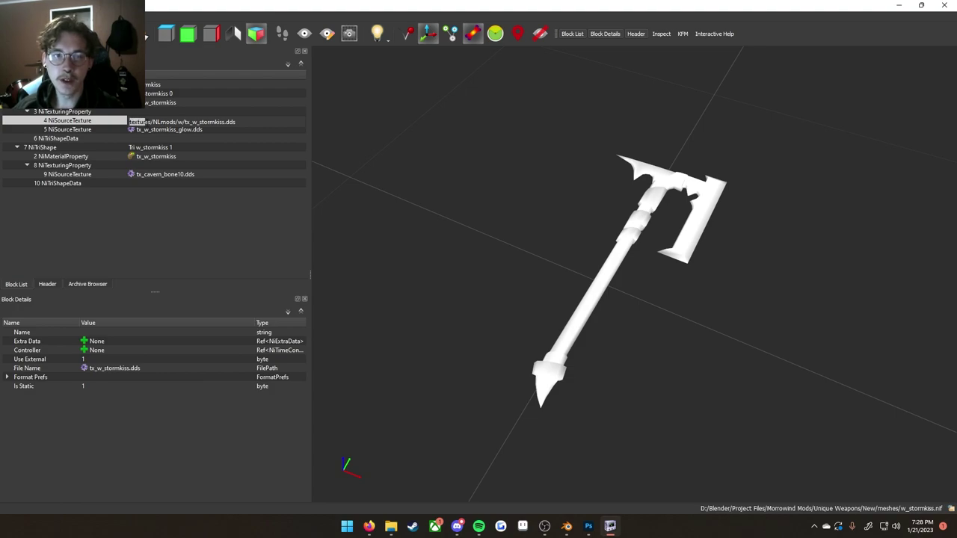
pyautogui.press('Right')
pyautogui.press('Right')
pyautogui.press('Right')
pyautogui.press('Right')
pyautogui.press('Right')
pyautogui.press('Right')
pyautogui.press('Right')
pyautogui.press('Right')
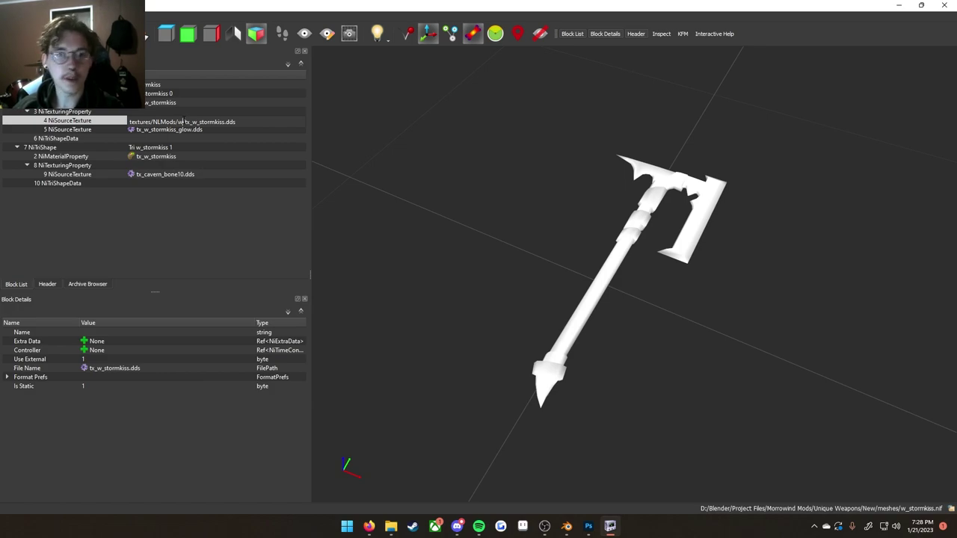
pyautogui.moveTo(189, 120); pyautogui.dragTo(235, 122)
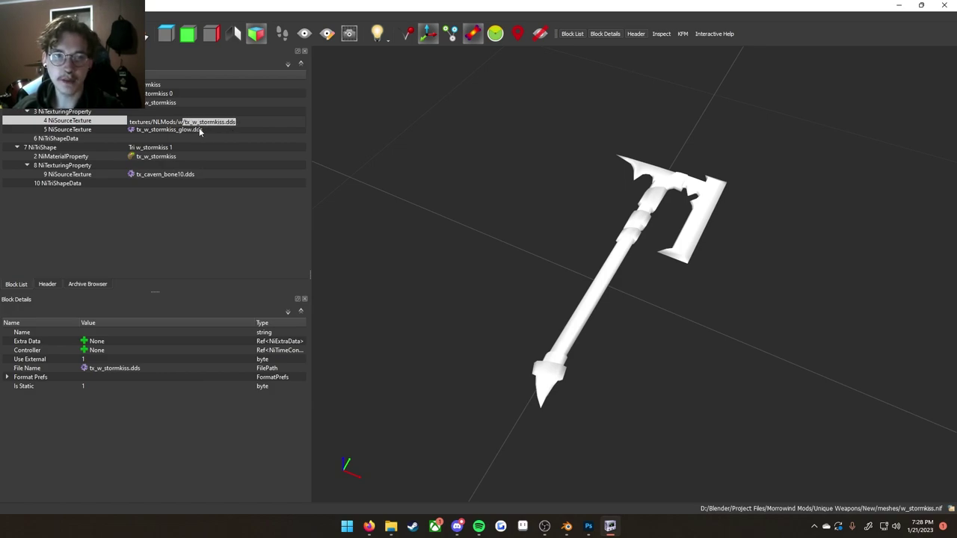
# Step: Set the glow source texture's path to textures/NLMods/w/tx_w_stormkiss_glow.dds
pyautogui.click(138, 130)
pyautogui.write('textures')
pyautogui.press('BackSpace')
pyautogui.press('BackSpace')
pyautogui.press('BackSpace')
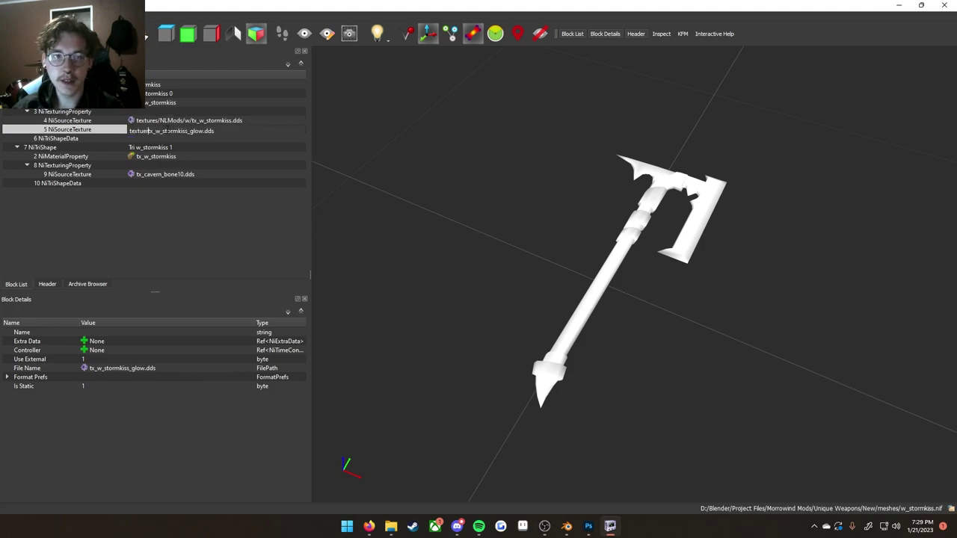
pyautogui.write('res')
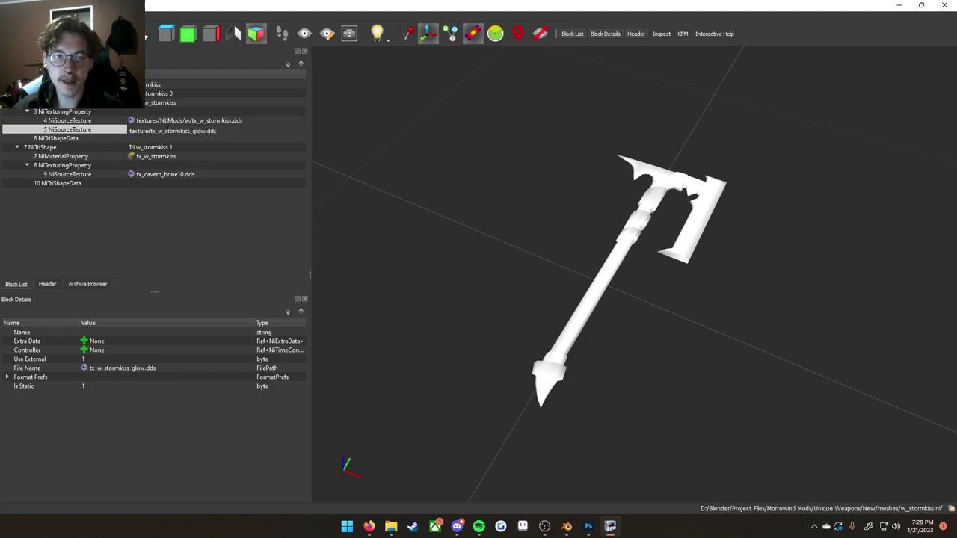
pyautogui.write('/NLM')
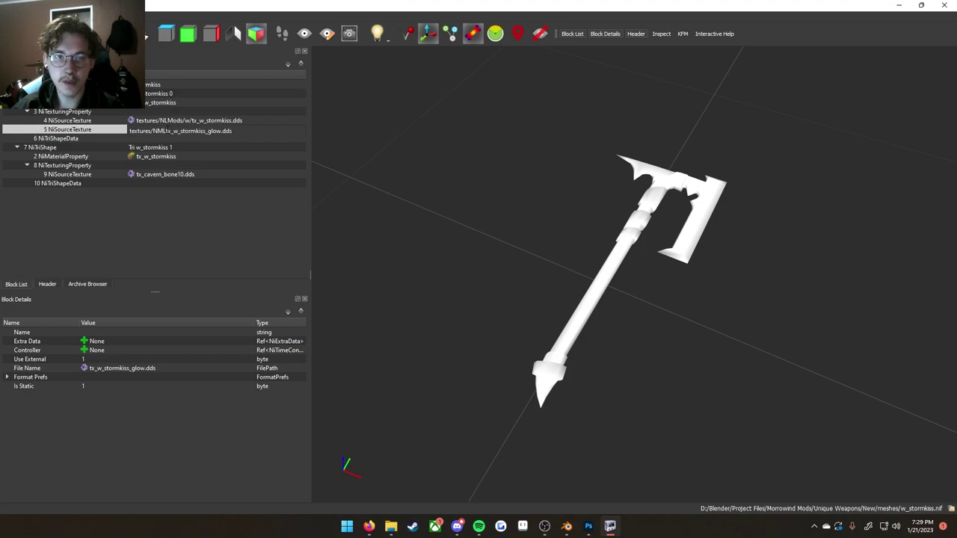
pyautogui.write('ods/w/')
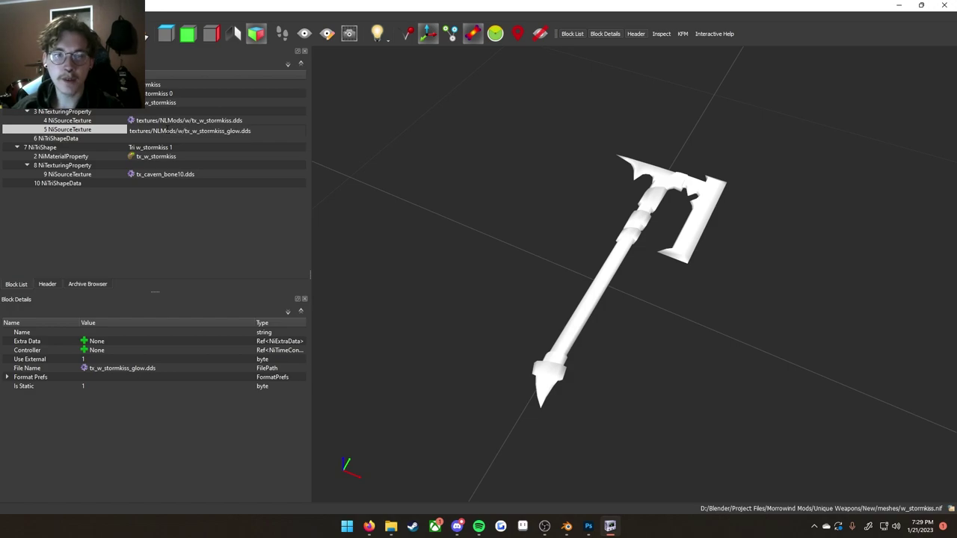
pyautogui.click(173, 149)
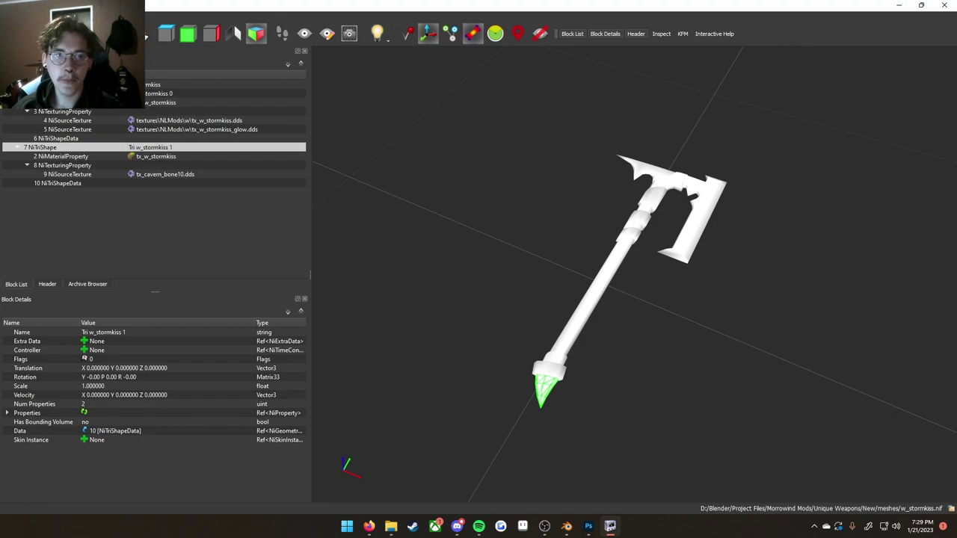
# Step: Save the edited w_stormkiss.nif and close NifSkope to return to the folders
pyautogui.click(11, 16)
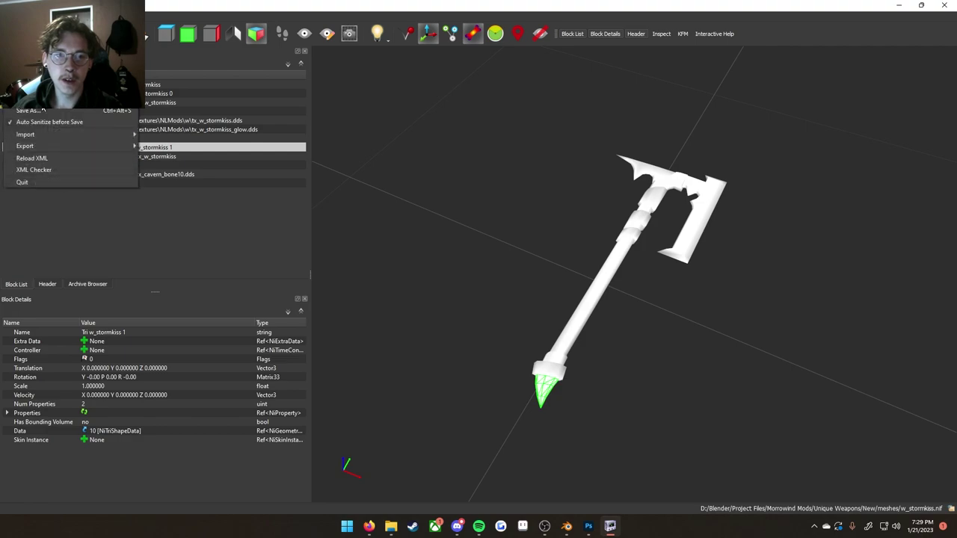
pyautogui.click(39, 99)
pyautogui.click(944, 5)
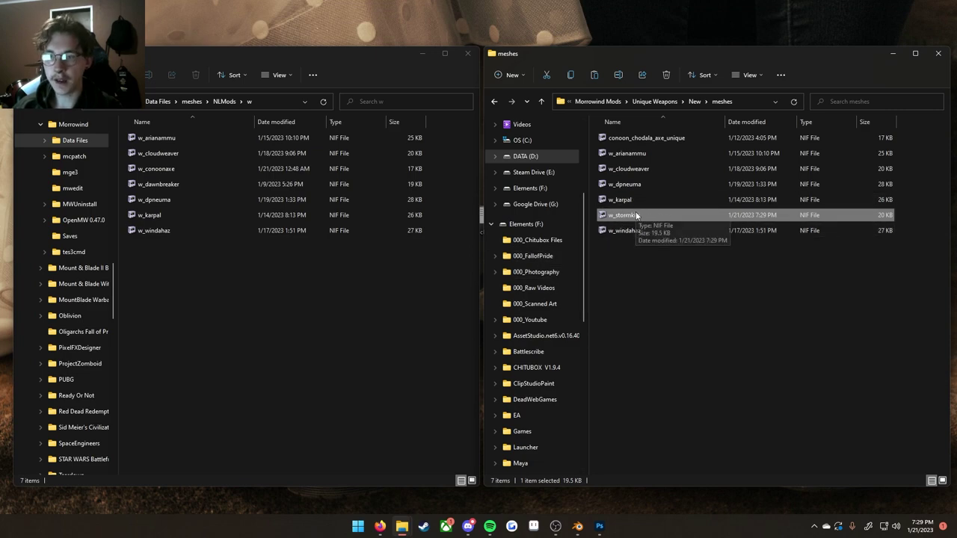
# Step: Copy w_stormkiss into the w subfolder of the game's NLMods meshes and go back up to Data Files
pyautogui.click(371, 271)
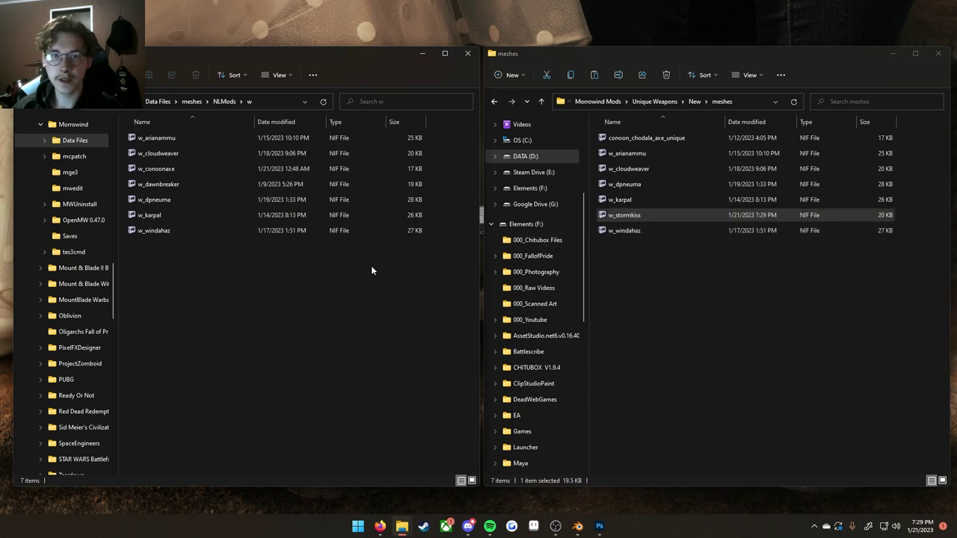
pyautogui.hotkey('ctrl', 'v')
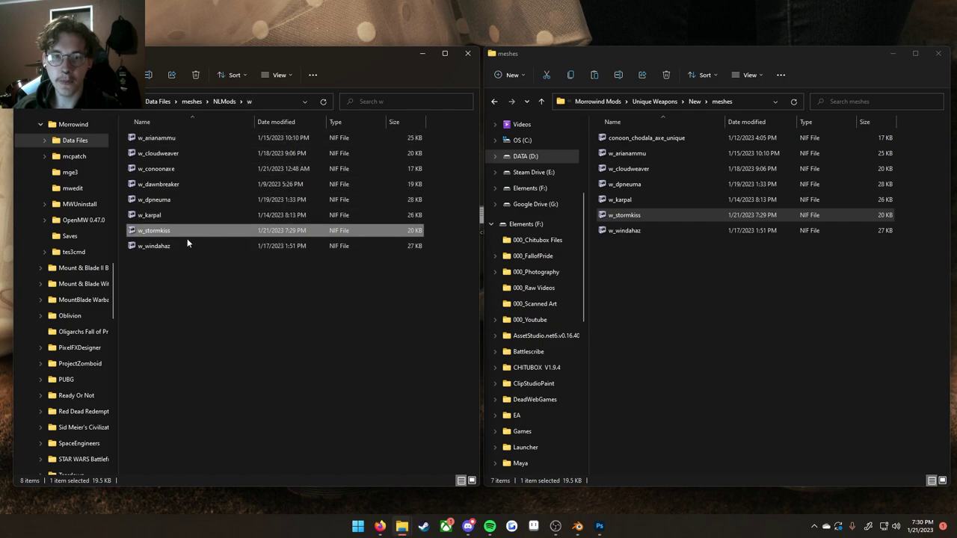
pyautogui.click(162, 103)
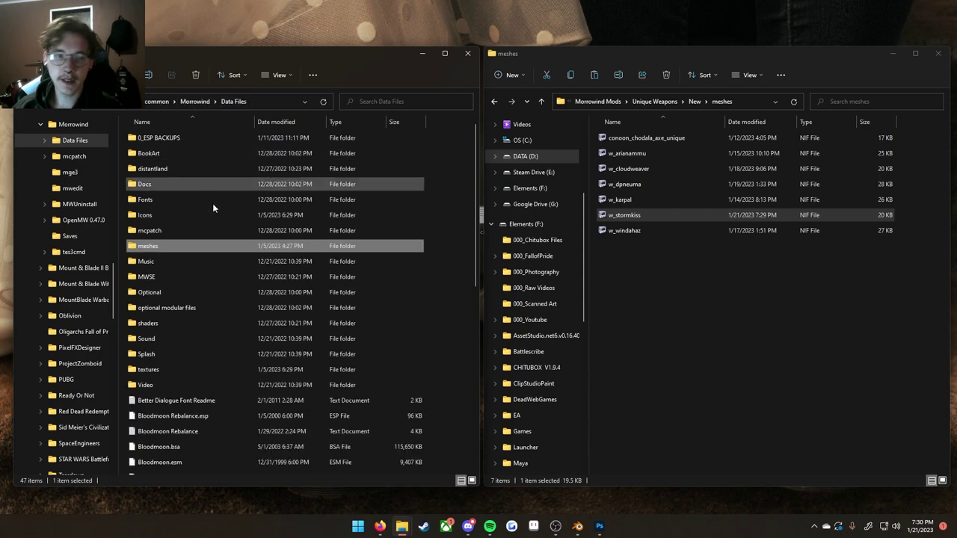
# Step: Open the w subfolder of NLMods inside the game's Data Files textures folder
pyautogui.doubleClick(168, 366)
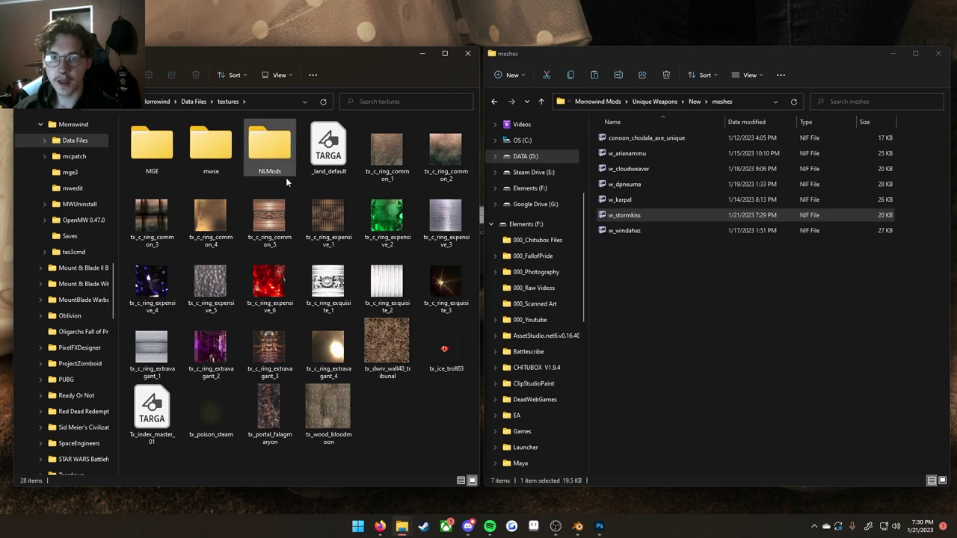
pyautogui.click(461, 480)
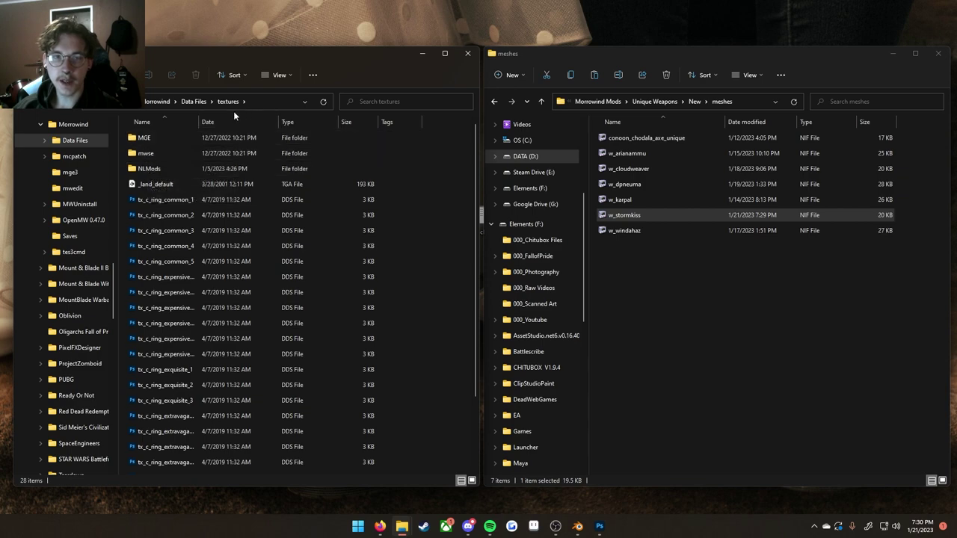
pyautogui.doubleClick(156, 167)
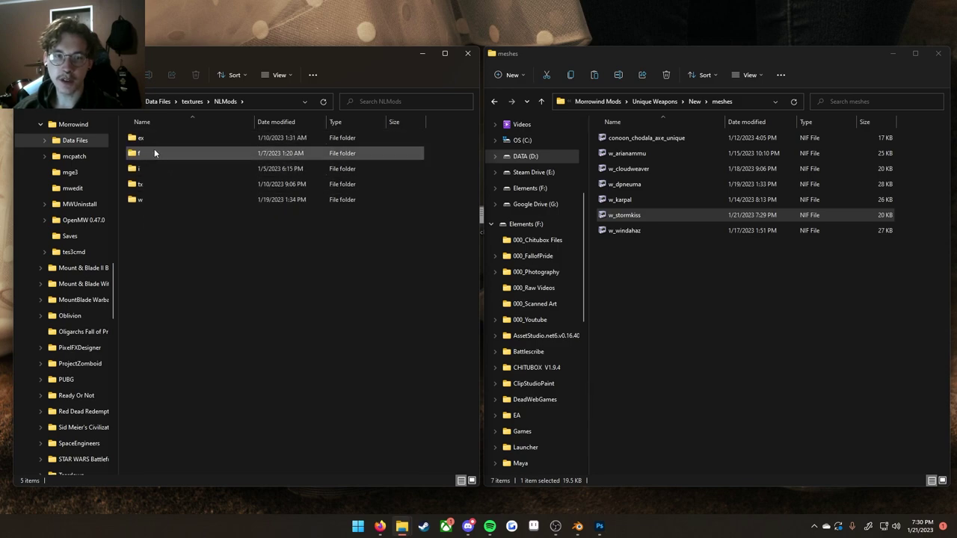
pyautogui.click(156, 184)
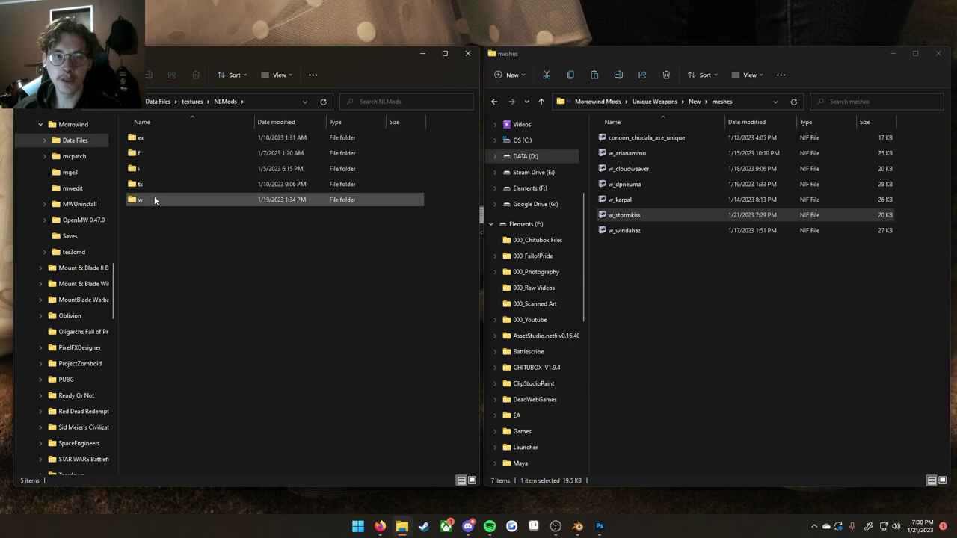
pyautogui.doubleClick(154, 199)
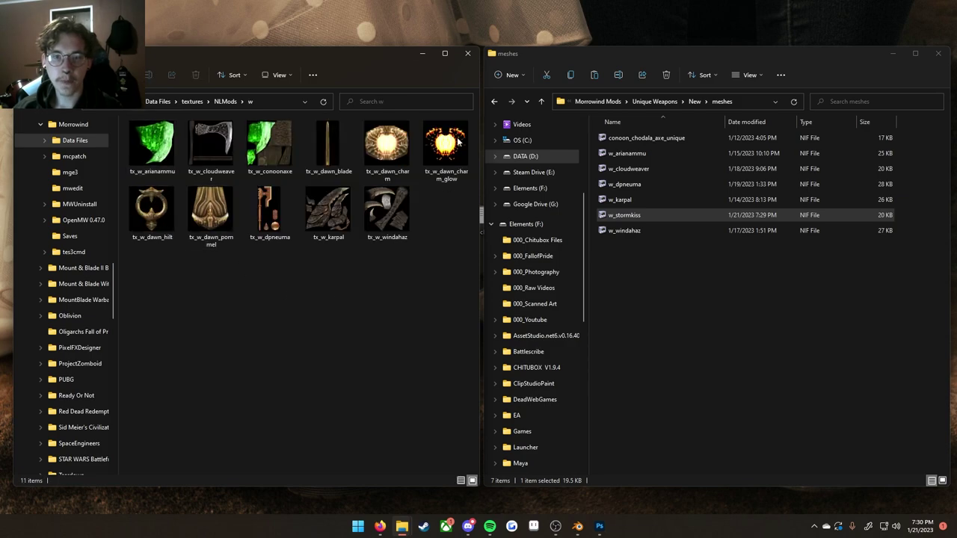
# Step: Copy tx_w_stormkiss and tx_w_stormkiss_glow from the mod's textures folder into the game's NLMods w textures folder
pyautogui.click(687, 319)
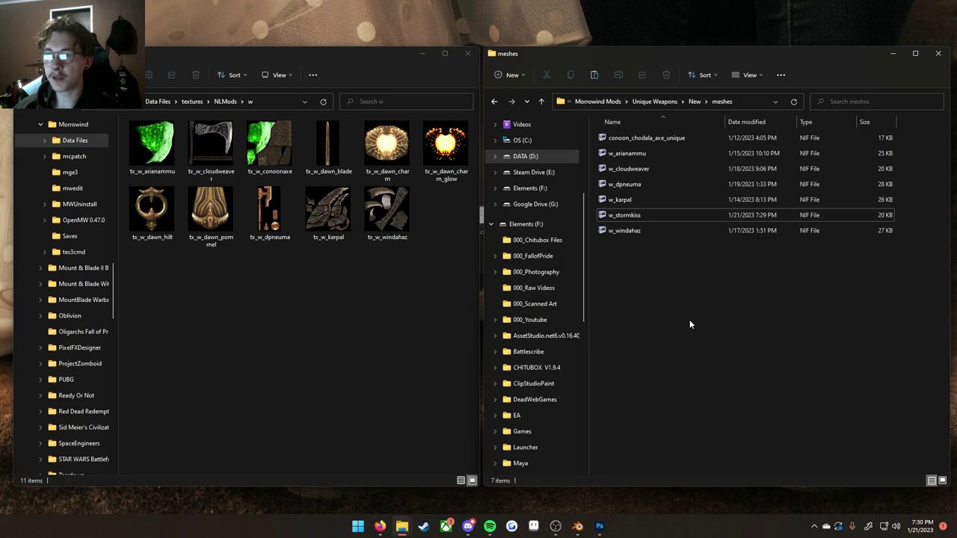
pyautogui.hotkey('alt', 'Left')
pyautogui.doubleClick(732, 156)
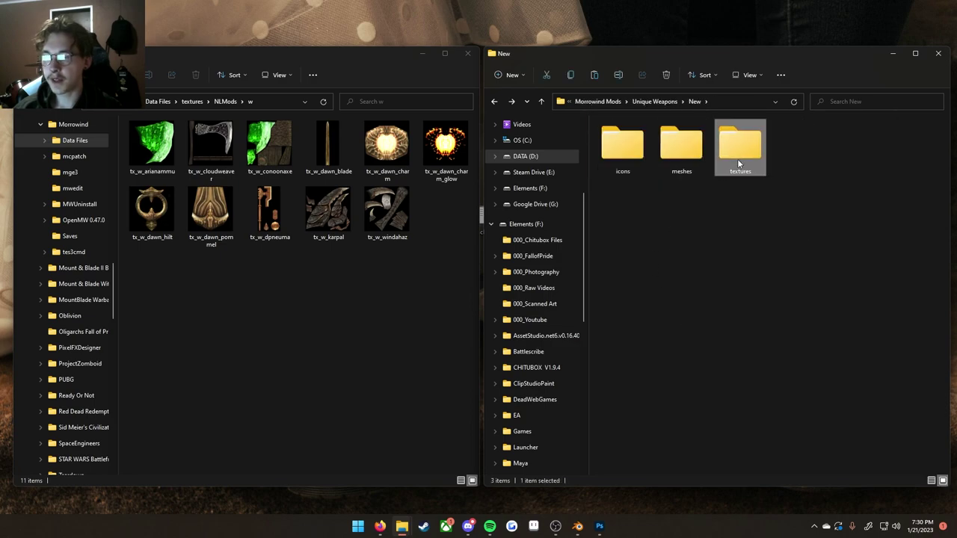
pyautogui.click(614, 218)
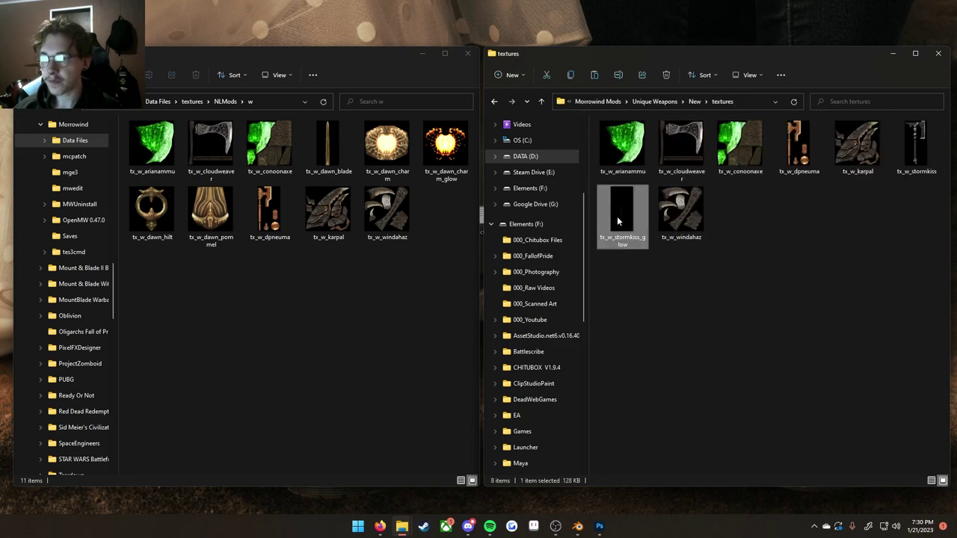
pyautogui.keyDown('ctrl'); pyautogui.click(919, 156); pyautogui.keyUp('ctrl')
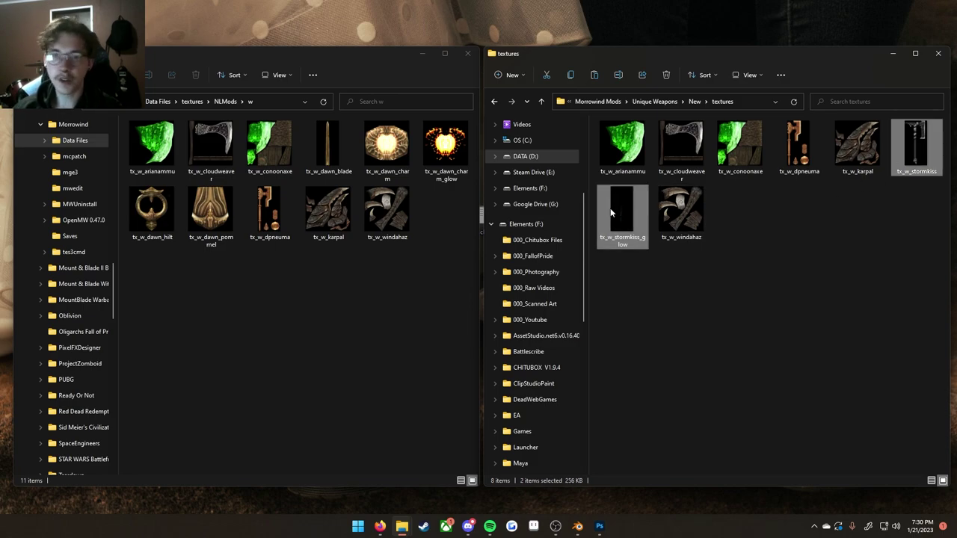
pyautogui.moveTo(623, 217); pyautogui.dragTo(321, 294)
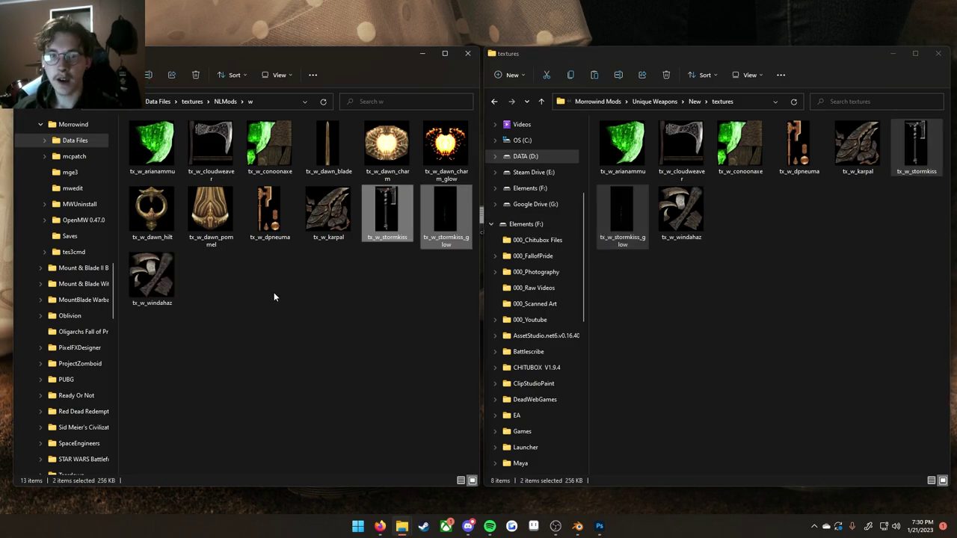
# Step: Check the textures\NLMods\w folder path and the copied tx_w_stormkiss texture against the paths used in the mesh
pyautogui.click(289, 297)
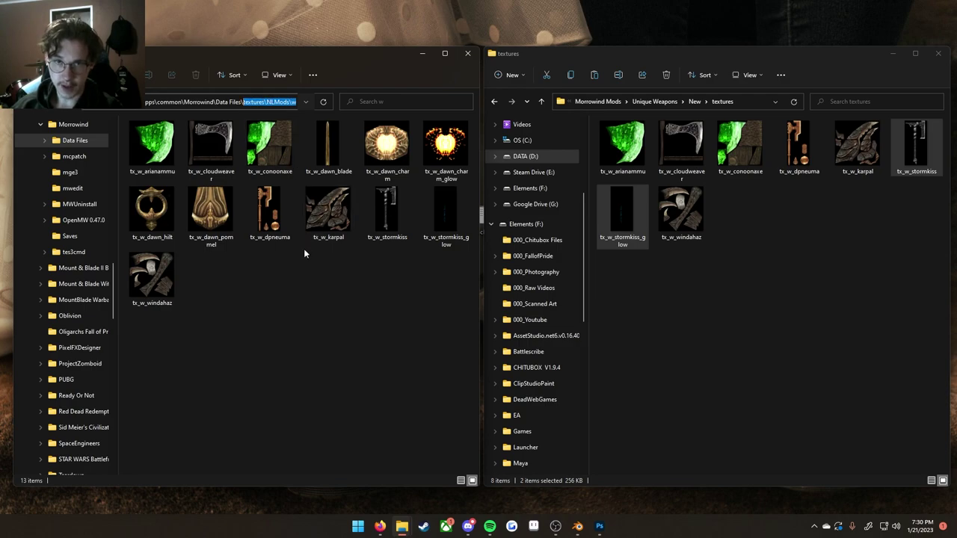
pyautogui.click(304, 254)
pyautogui.click(369, 237)
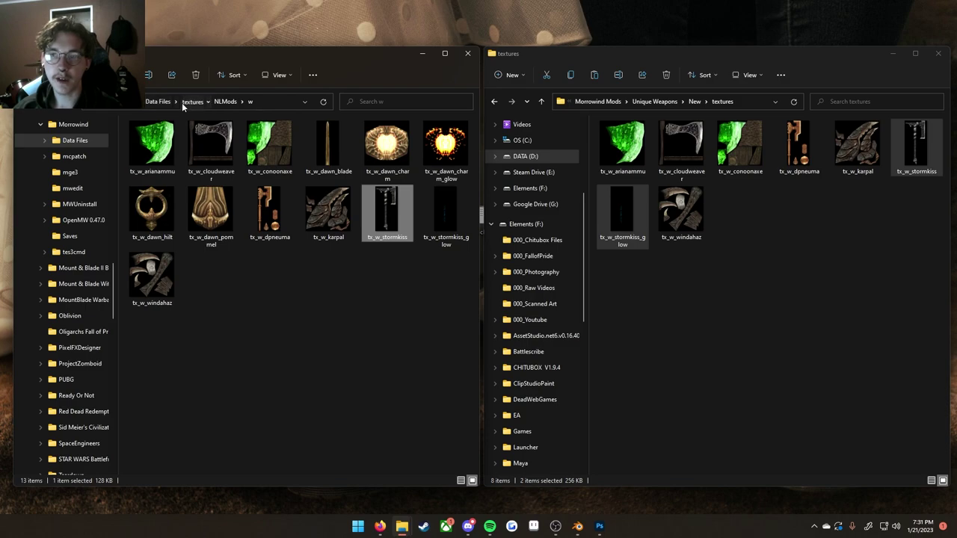
# Step: Return to Data Files, minimize the folder windows and launch the TES (Morrowind) Construction Set from the desktop
pyautogui.click(163, 102)
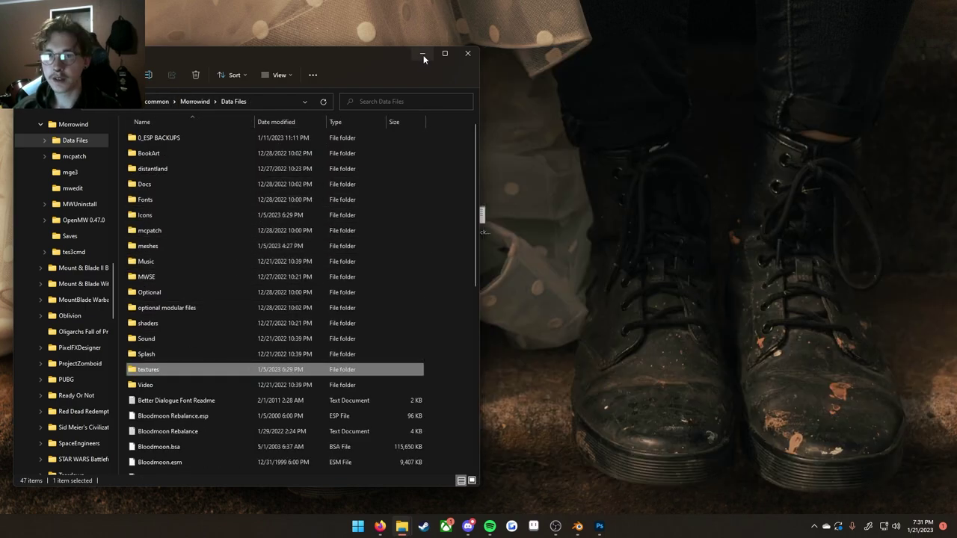
pyautogui.click(423, 55)
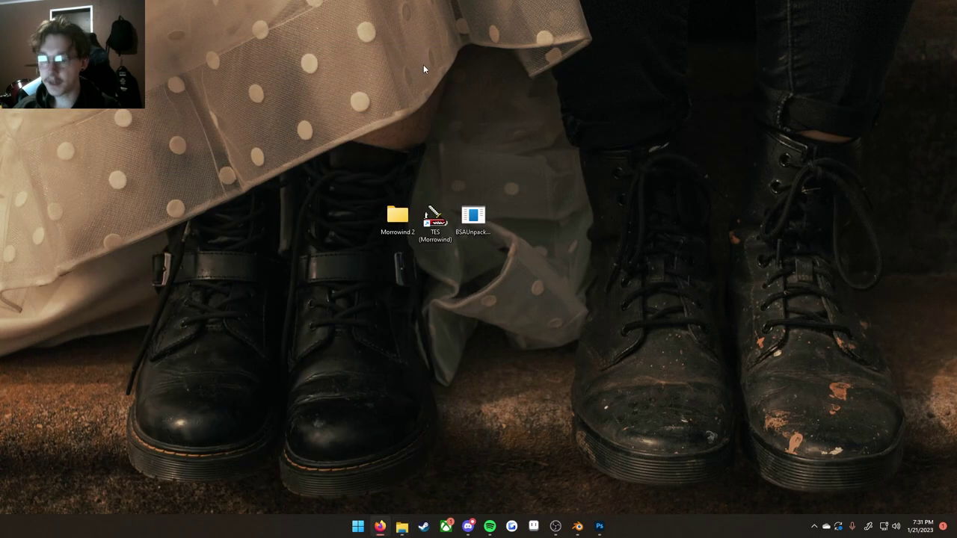
pyautogui.doubleClick(433, 220)
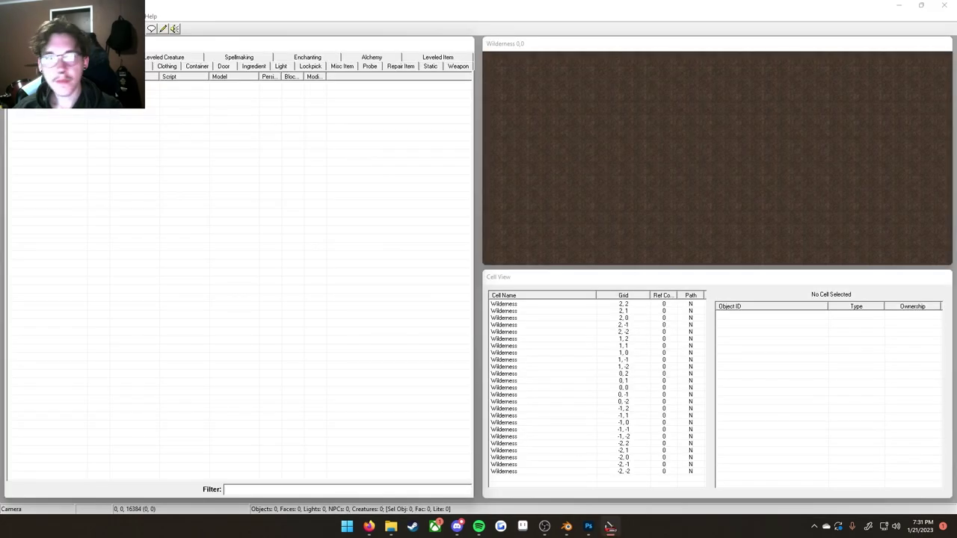
# Step: Load Bloodmoon.esm, Morrowind.esm and Tribunal.esm as master files together with the mod plugin set as the active file
pyautogui.click(11, 16)
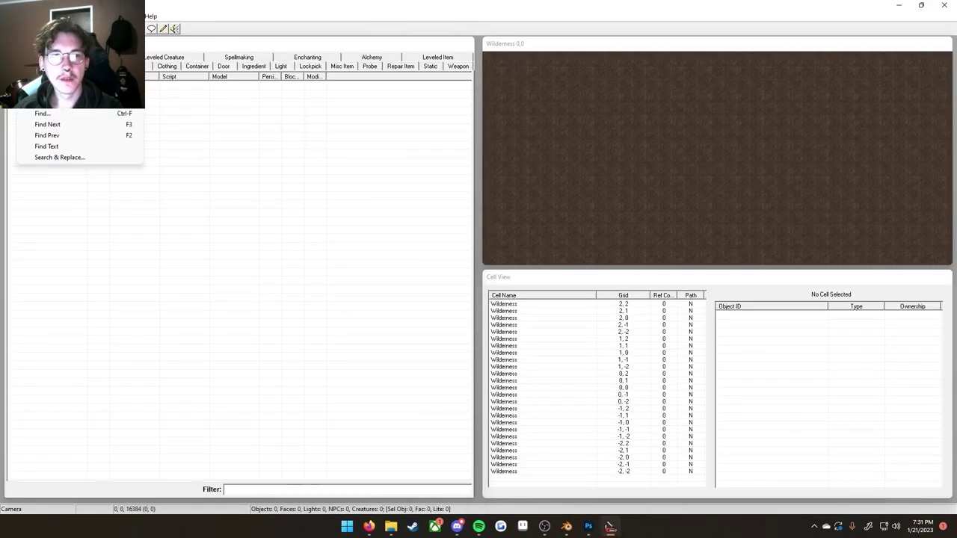
pyautogui.click(30, 28)
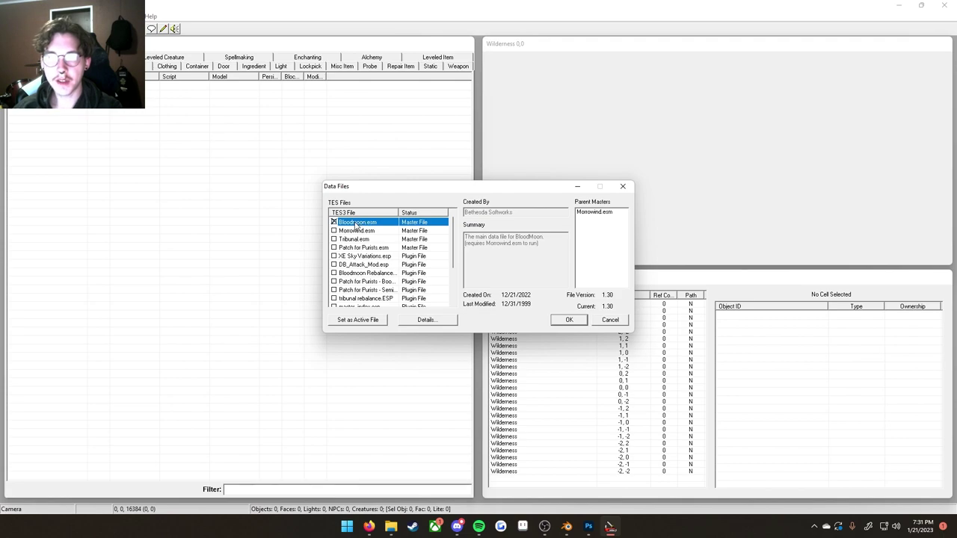
pyautogui.doubleClick(356, 231)
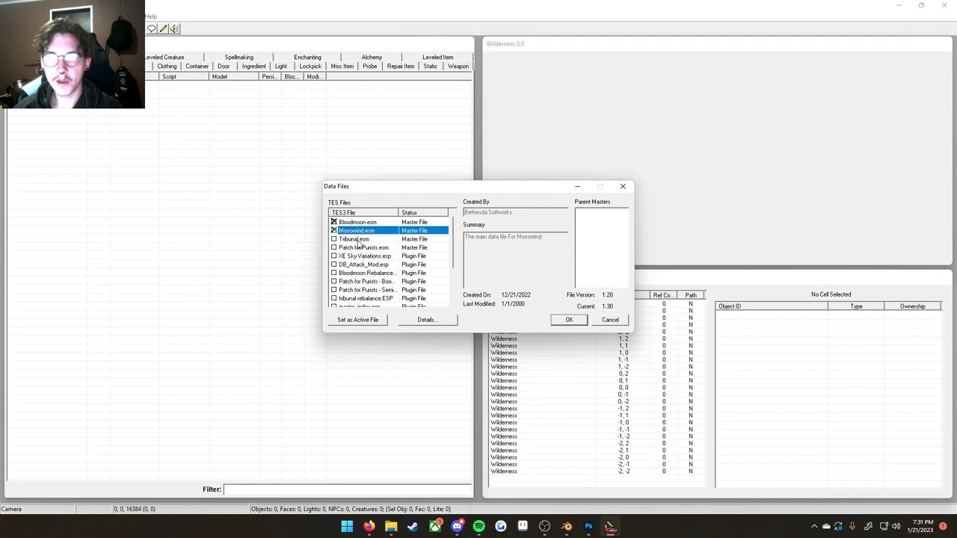
pyautogui.doubleClick(355, 240)
pyautogui.click(567, 322)
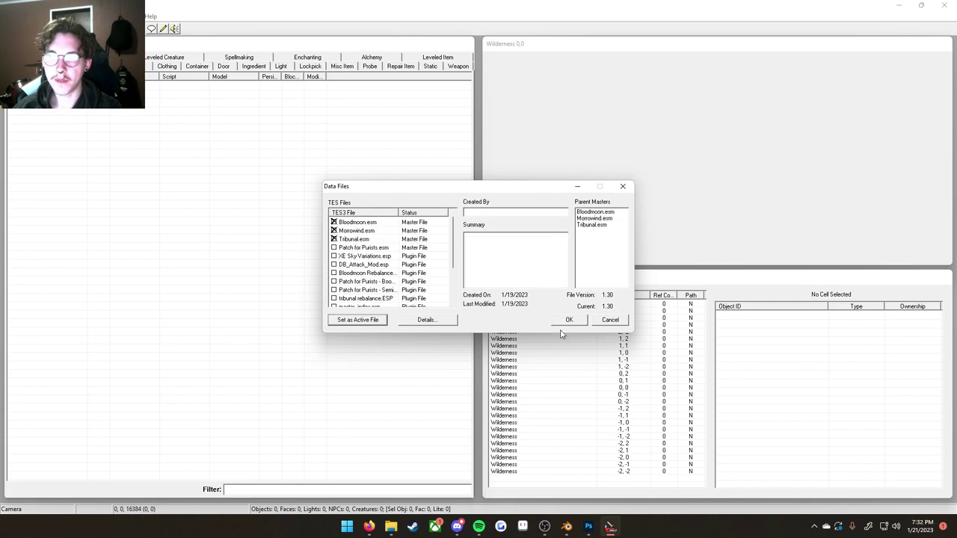
pyautogui.click(568, 320)
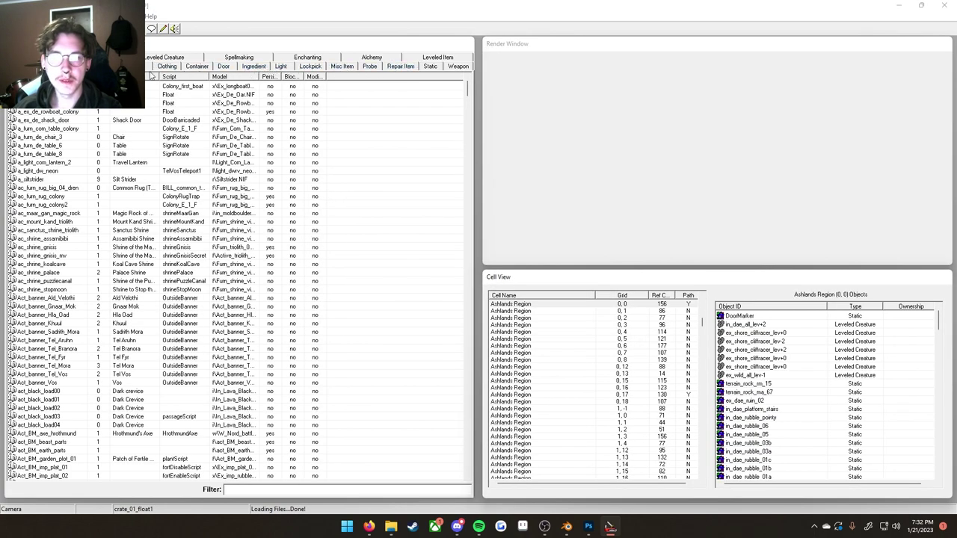
# Step: Browse the weapon objects and filter them by "claymor" to find a base weapon
pyautogui.click(458, 66)
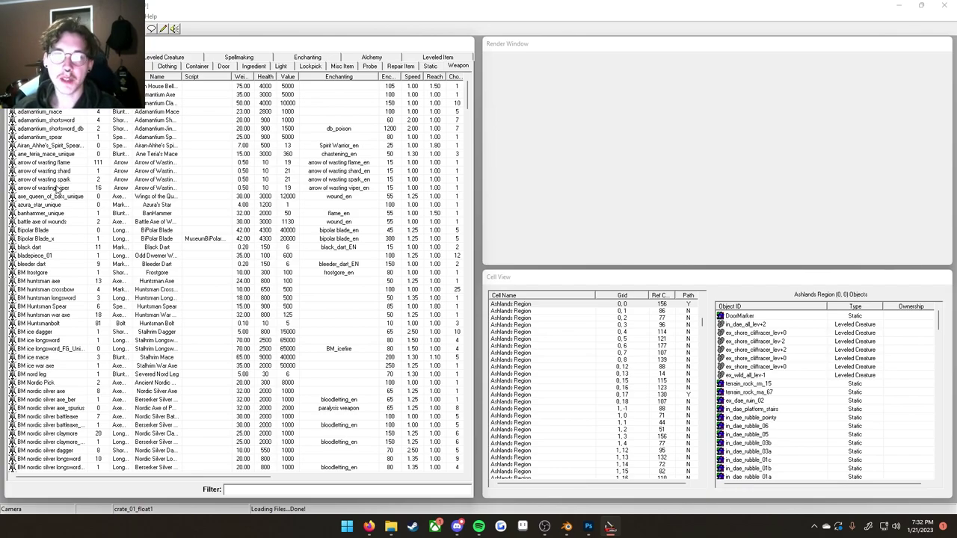
pyautogui.scroll(-11, 56, 191)
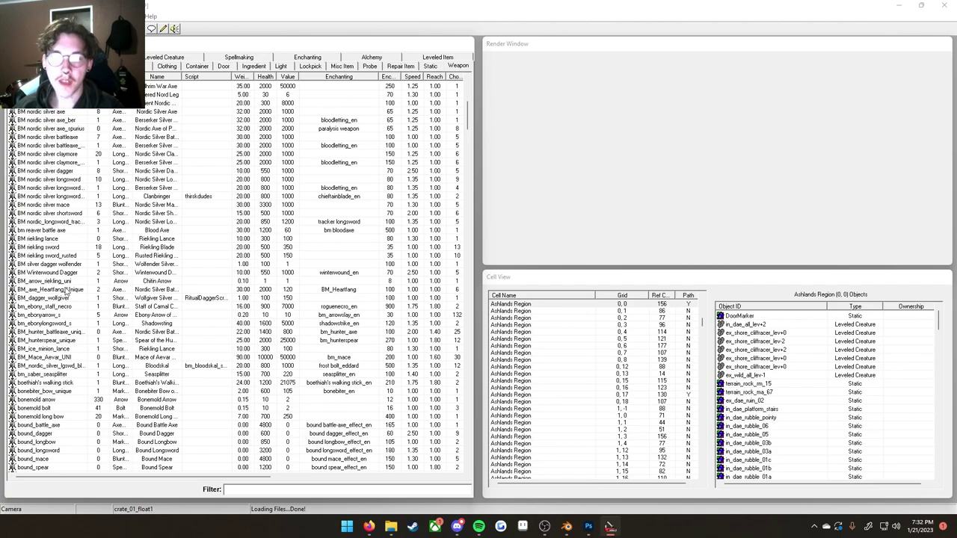
pyautogui.scroll(-11, 65, 291)
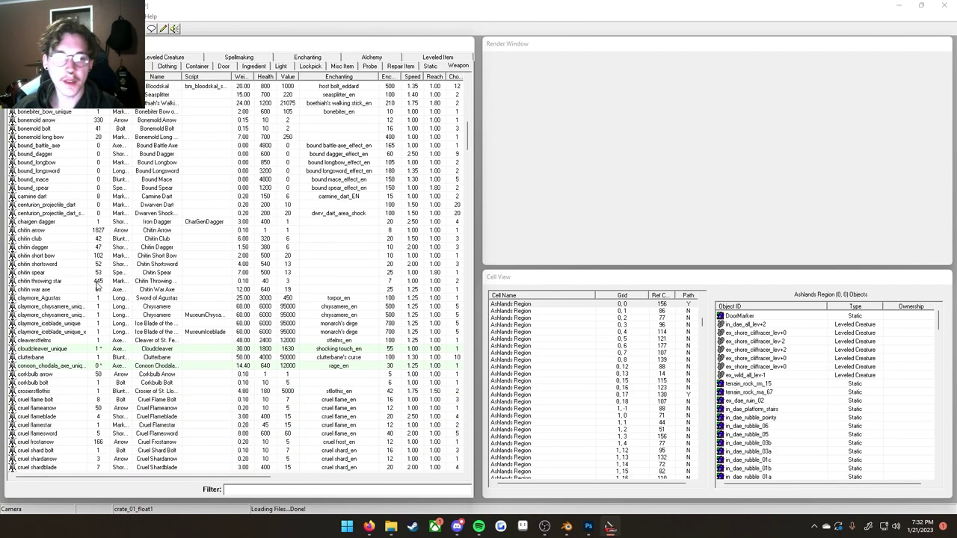
pyautogui.scroll(-3, 86, 288)
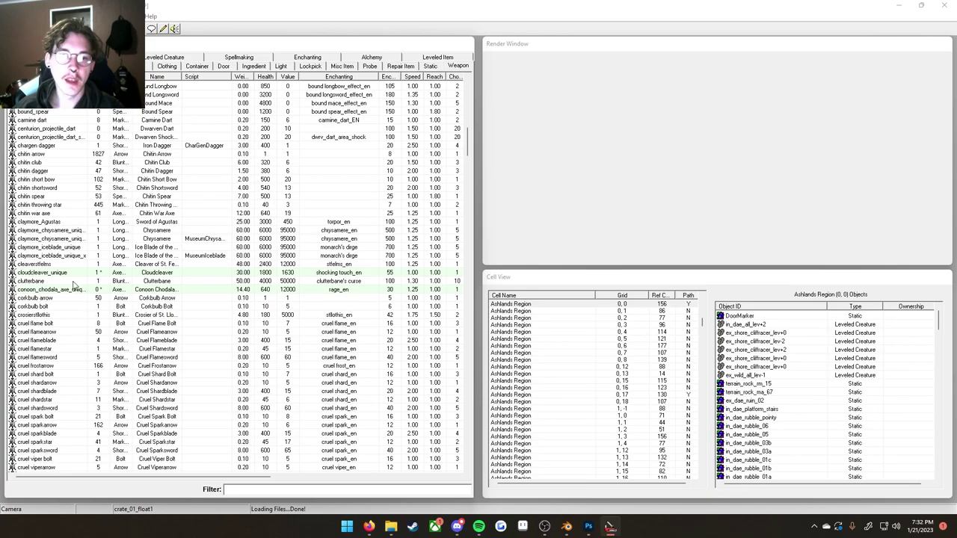
pyautogui.scroll(-9, 74, 265)
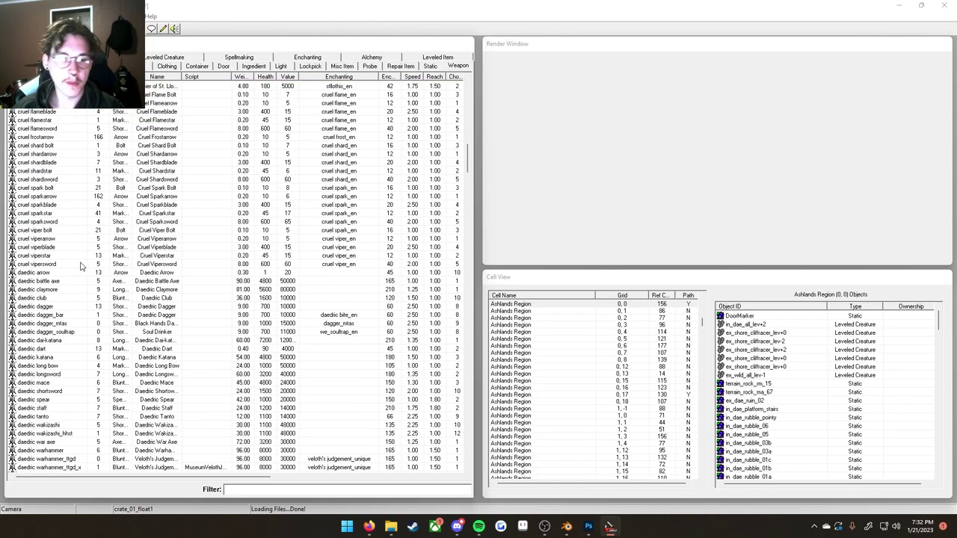
pyautogui.scroll(-5, 67, 284)
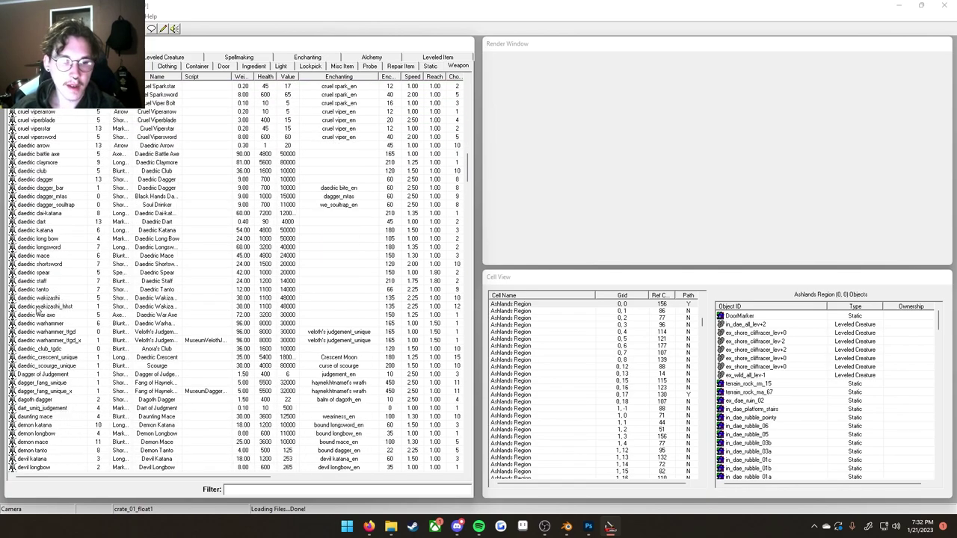
pyautogui.scroll(-5, 56, 366)
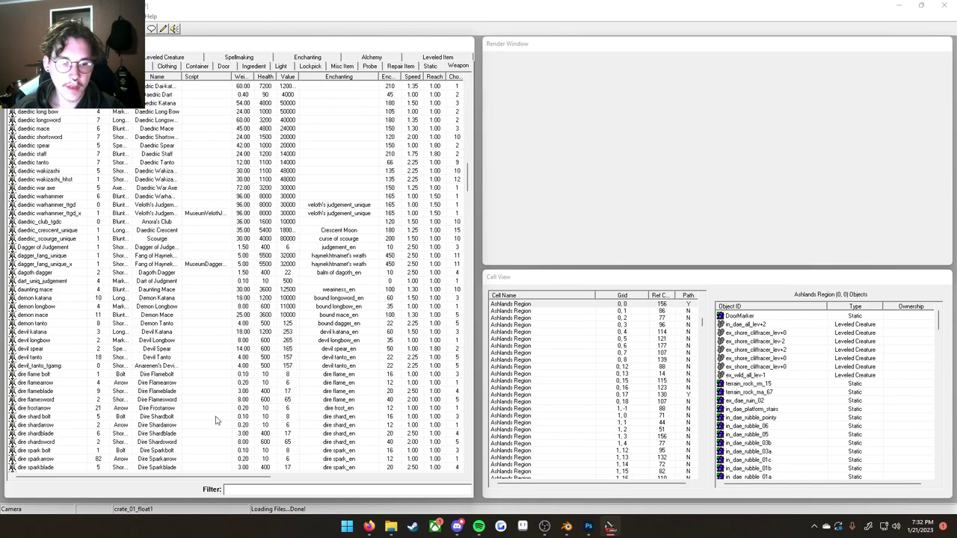
pyautogui.click(267, 487)
pyautogui.write('claymor')
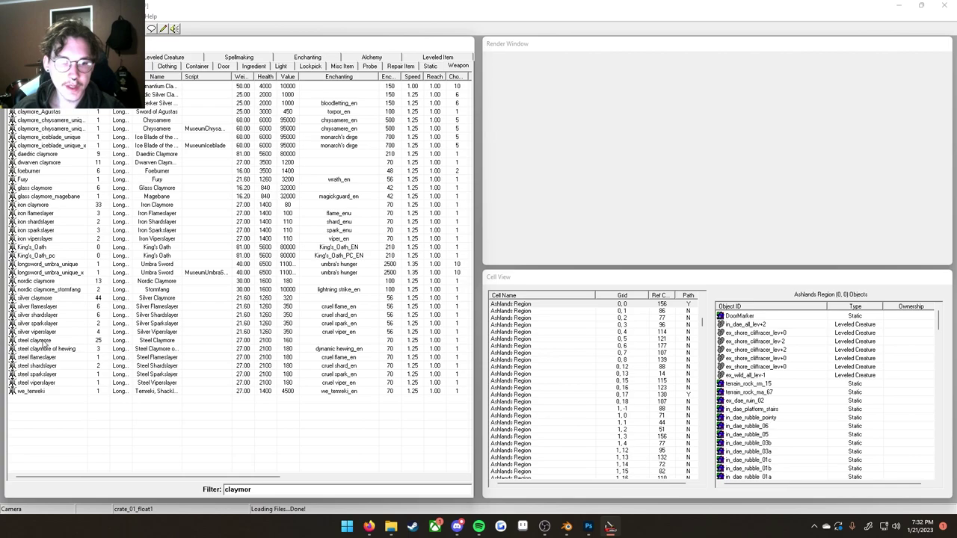
# Step: Open the steel claymore weapon record and change both its ID and its name to "my sword"
pyautogui.doubleClick(45, 341)
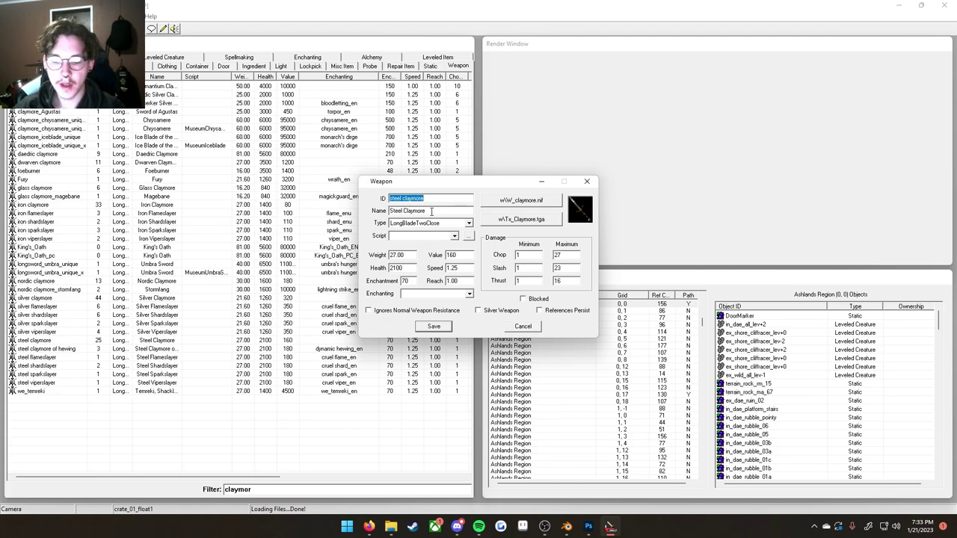
pyautogui.write('my sword')
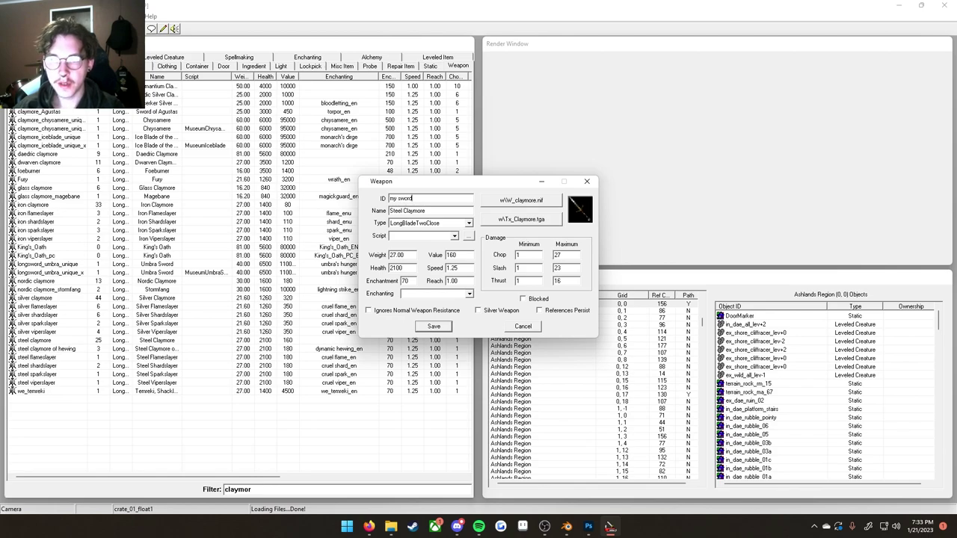
pyautogui.press('Tab')
pyautogui.write('my sword')
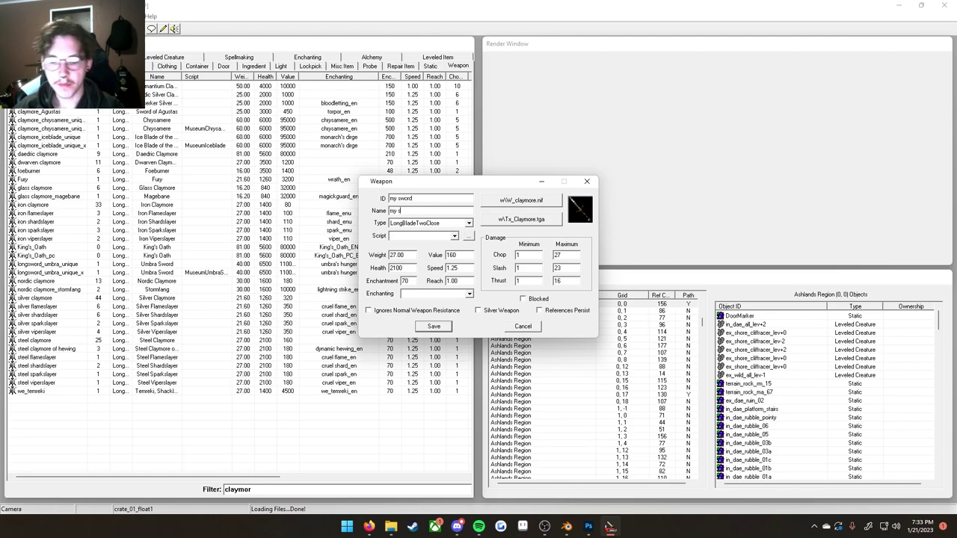
pyautogui.doubleClick(405, 267)
pyautogui.write('1')
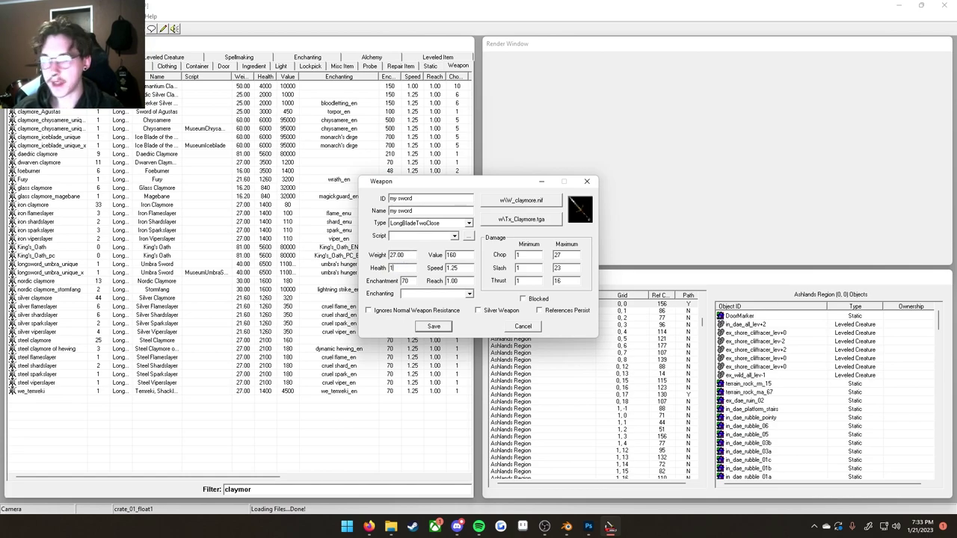
pyautogui.write('0000000')
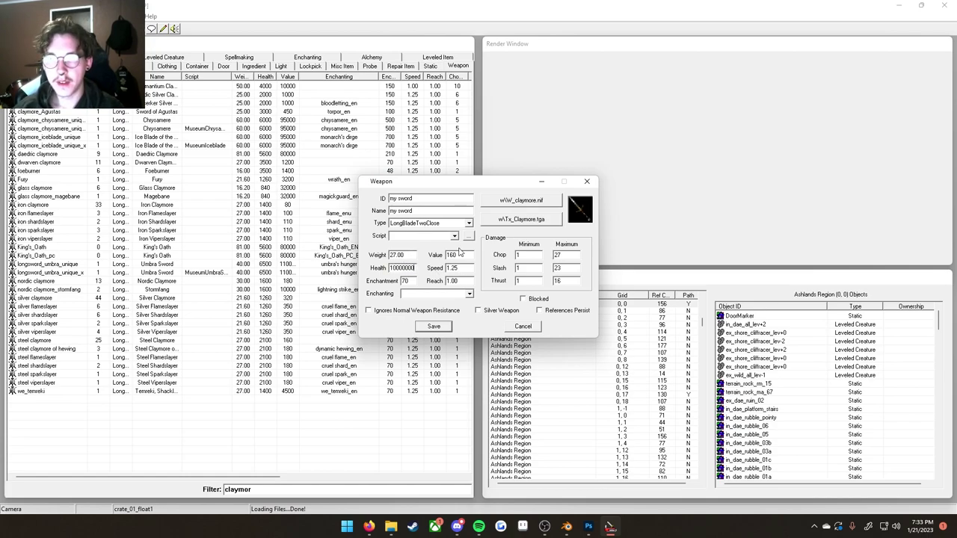
pyautogui.moveTo(465, 255); pyautogui.dragTo(412, 252)
pyautogui.write('1')
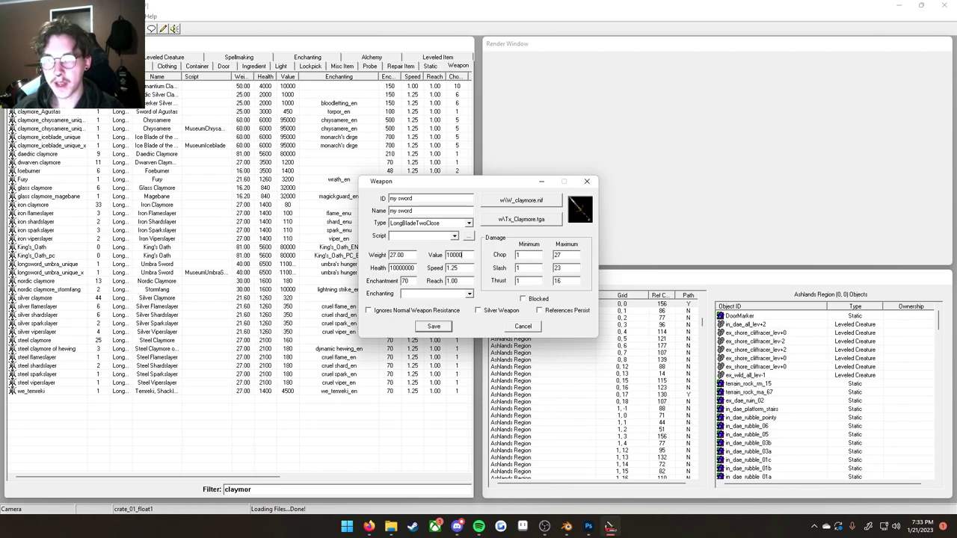
pyautogui.moveTo(466, 267); pyautogui.dragTo(415, 260)
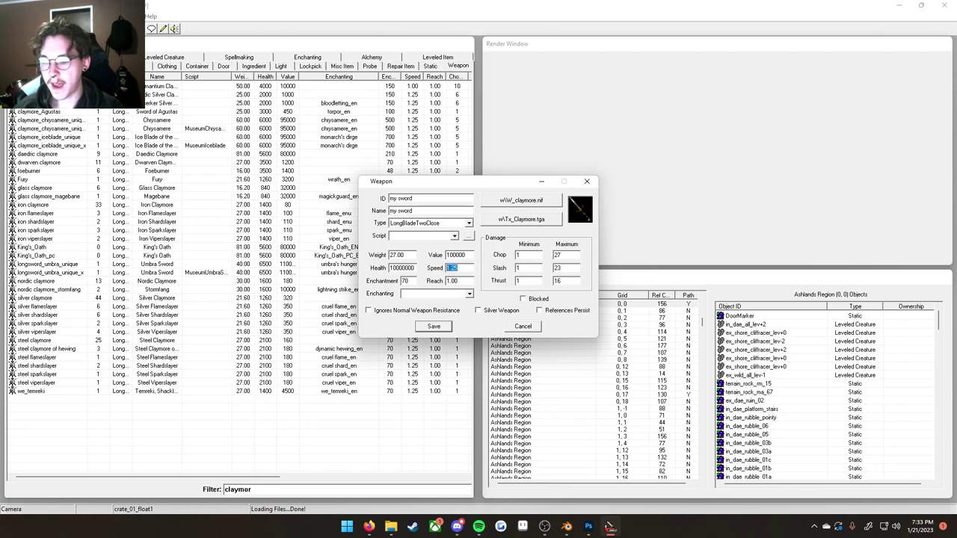
pyautogui.write('10')
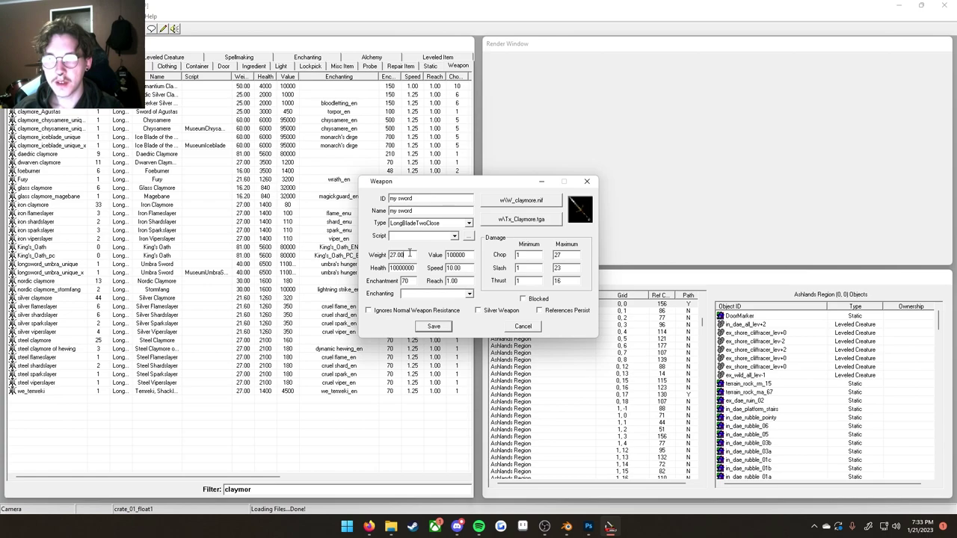
pyautogui.moveTo(409, 253); pyautogui.dragTo(366, 251)
pyautogui.write('1')
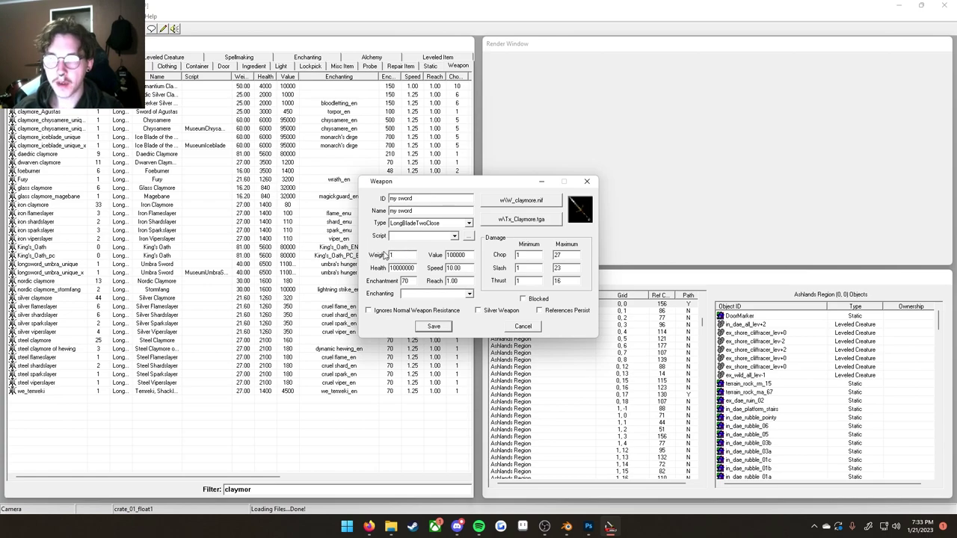
pyautogui.click(453, 256)
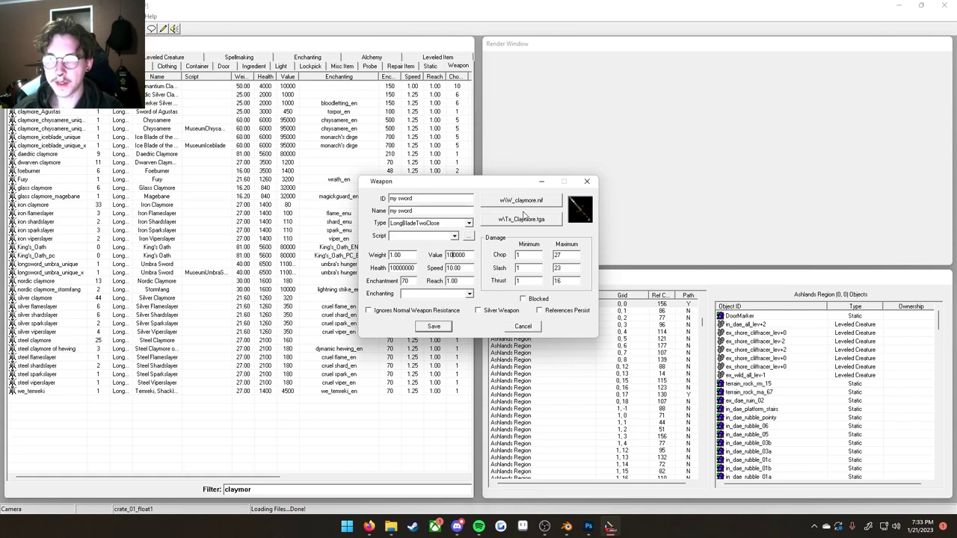
pyautogui.click(523, 327)
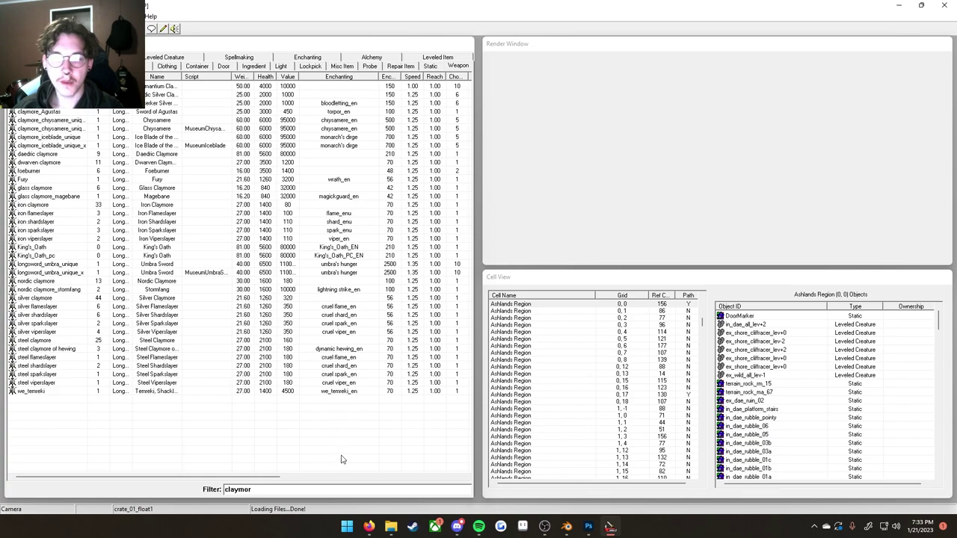
# Step: Clear the weapon filter, open the Stormkiss weapon record and assign w_stormkiss from the NLMods\w meshes folder as its model
pyautogui.doubleClick(322, 489)
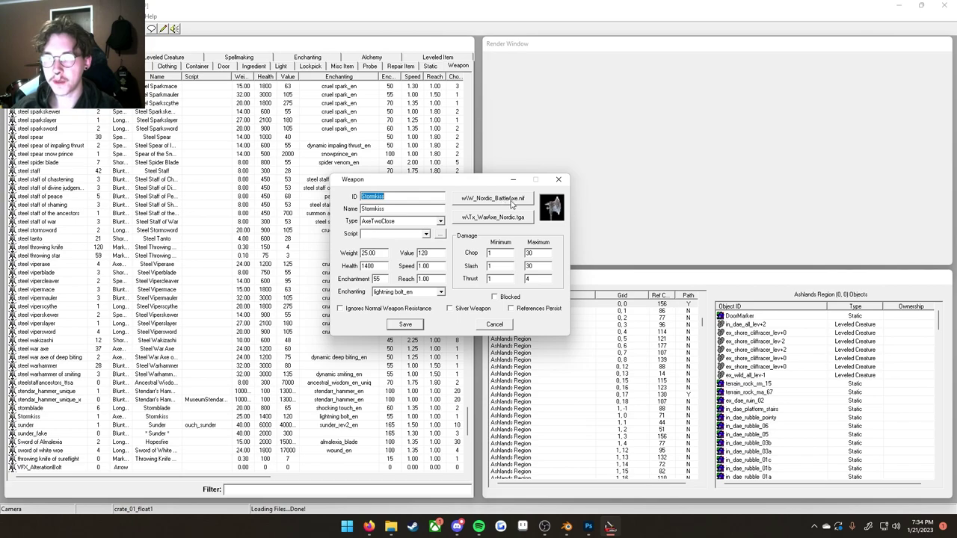
pyautogui.click(503, 199)
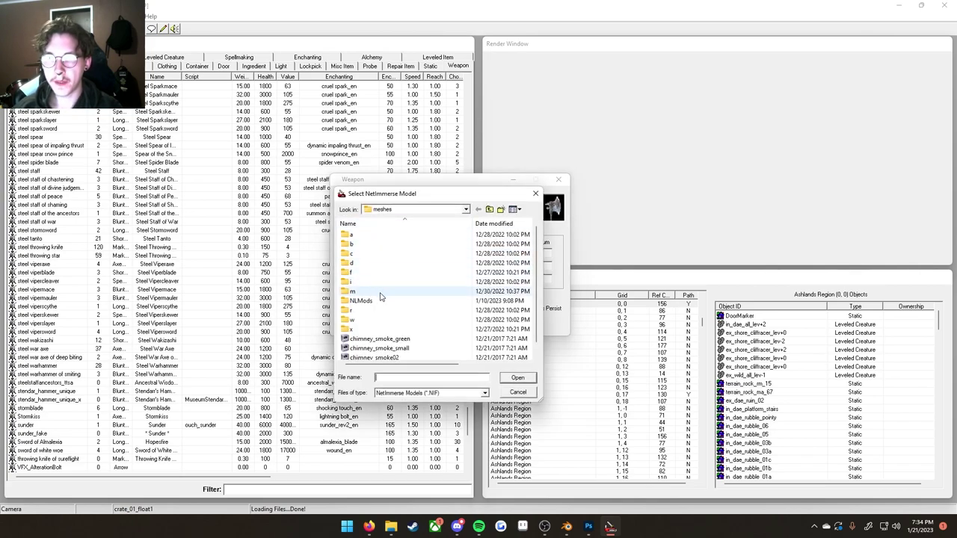
pyautogui.doubleClick(384, 302)
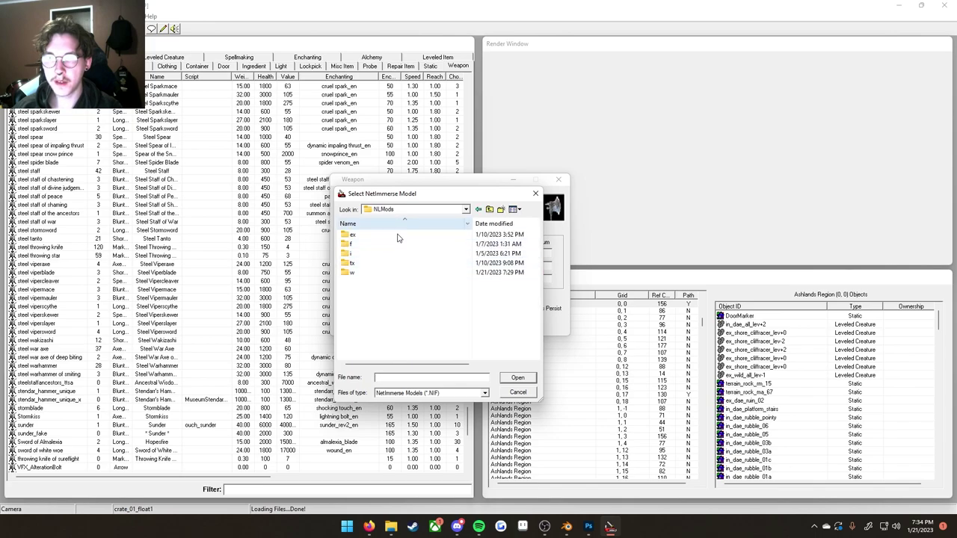
pyautogui.press('BackSpace')
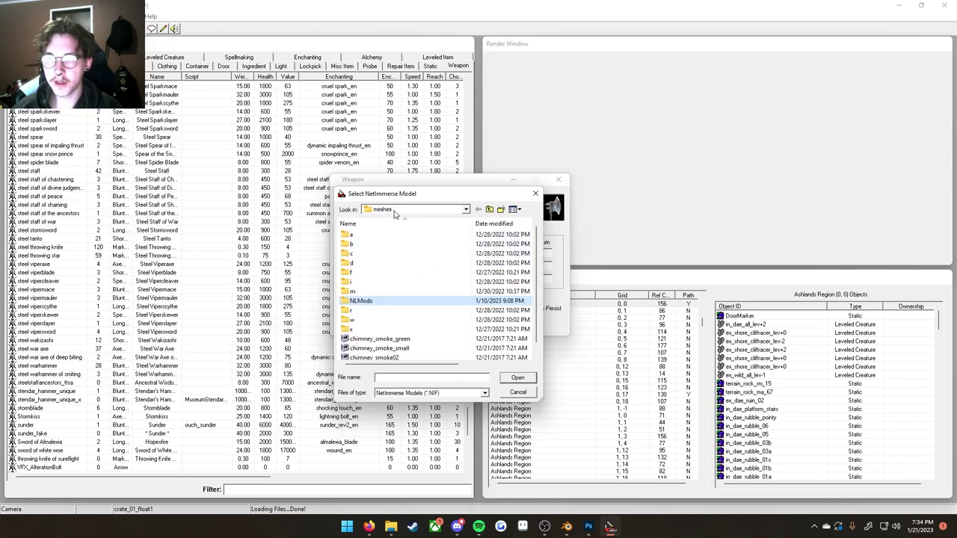
pyautogui.doubleClick(371, 301)
pyautogui.doubleClick(367, 273)
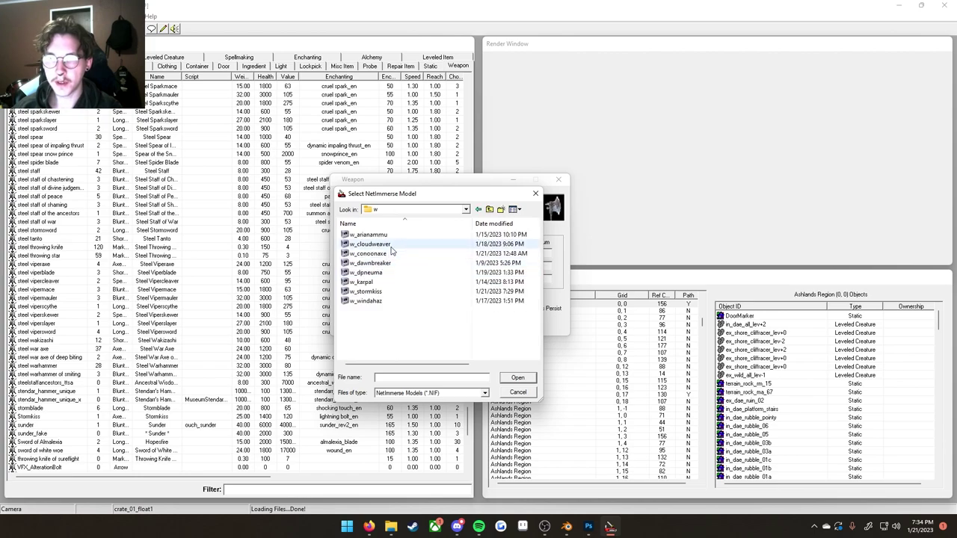
pyautogui.click(372, 291)
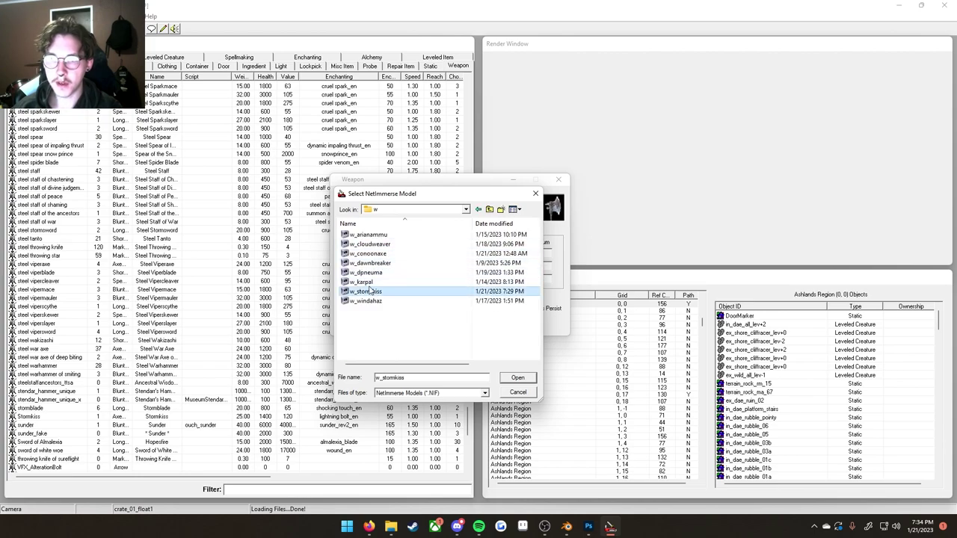
pyautogui.click(508, 380)
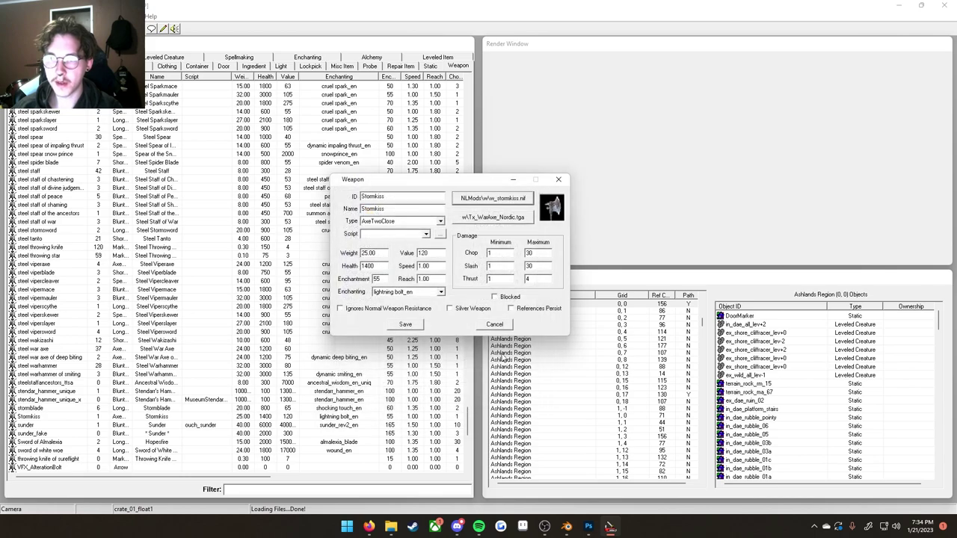
# Step: Assign the TGA icon icon_stormkiss from the NLMods icons folder to the Stormkiss weapon and save the record
pyautogui.click(501, 219)
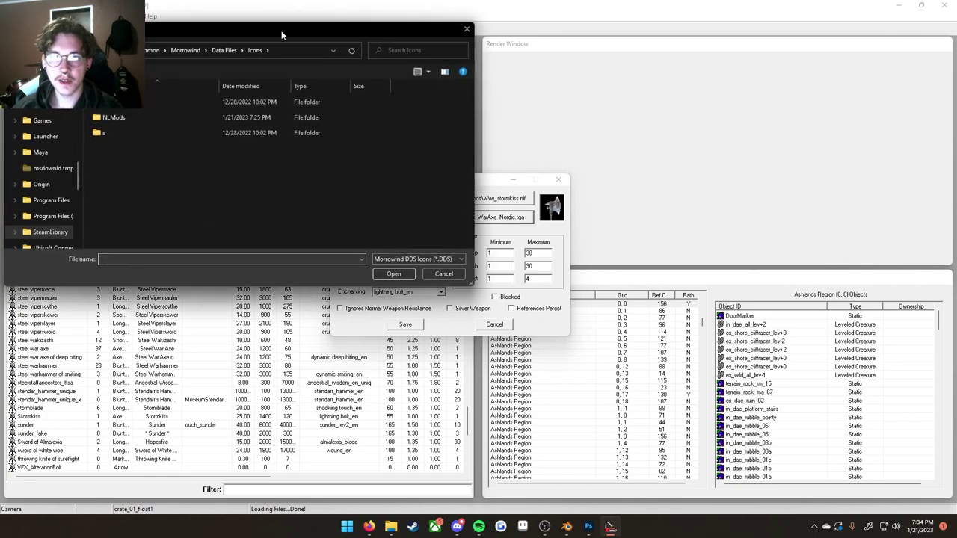
pyautogui.moveTo(258, 37); pyautogui.dragTo(285, 67)
pyautogui.doubleClick(165, 149)
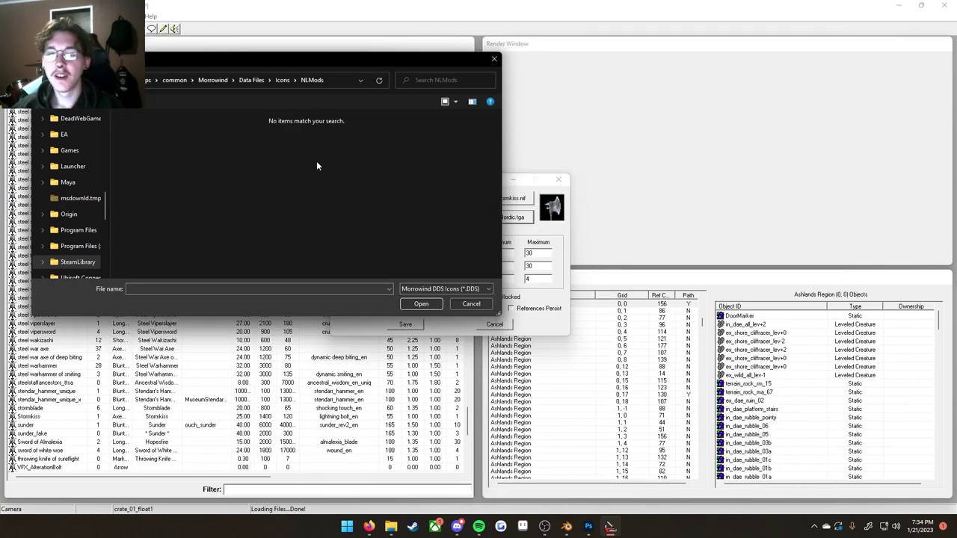
pyautogui.click(421, 290)
pyautogui.click(428, 307)
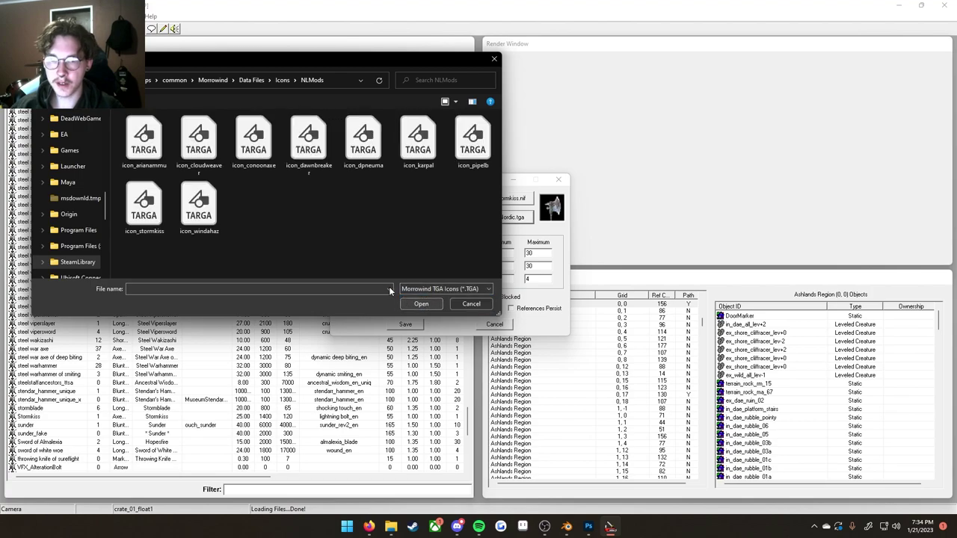
pyautogui.click(448, 287)
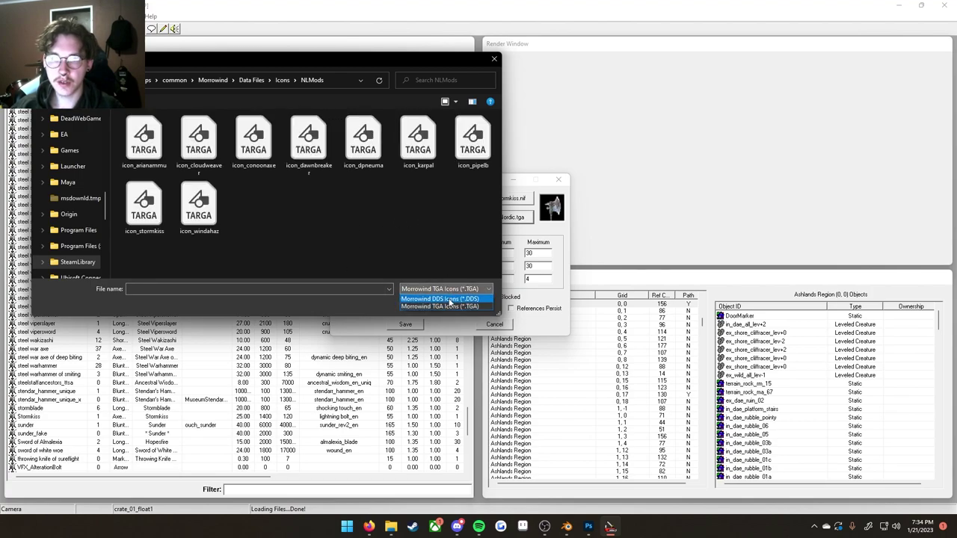
pyautogui.click(450, 305)
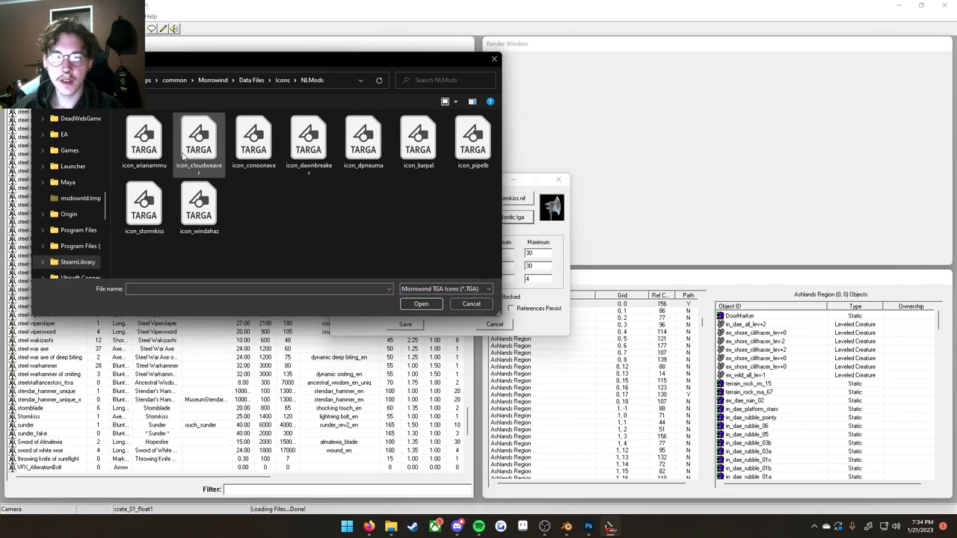
pyautogui.click(164, 210)
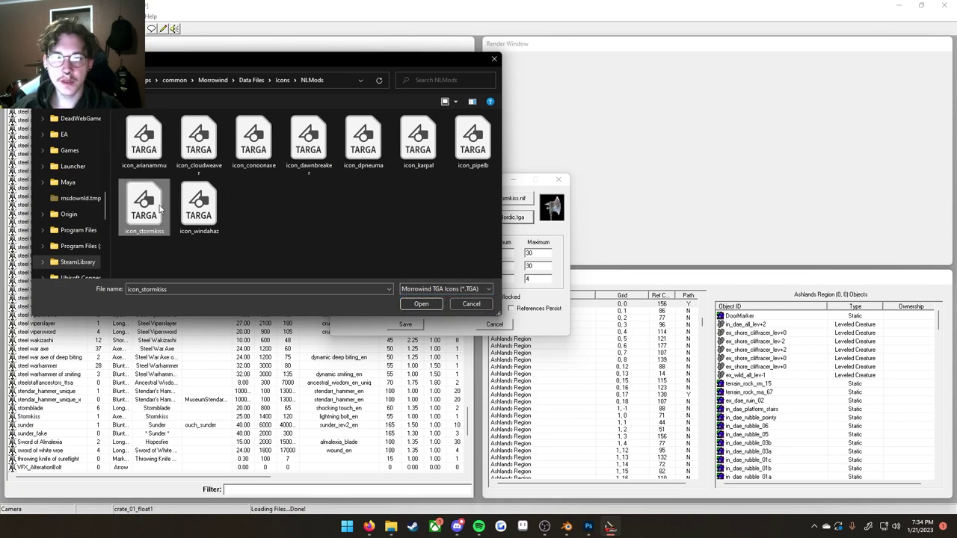
pyautogui.click(432, 305)
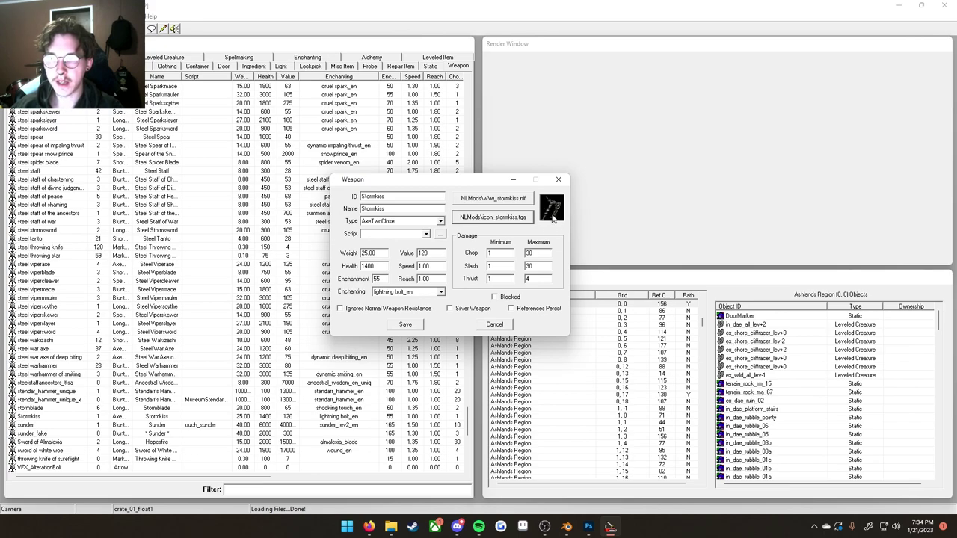
pyautogui.click(410, 325)
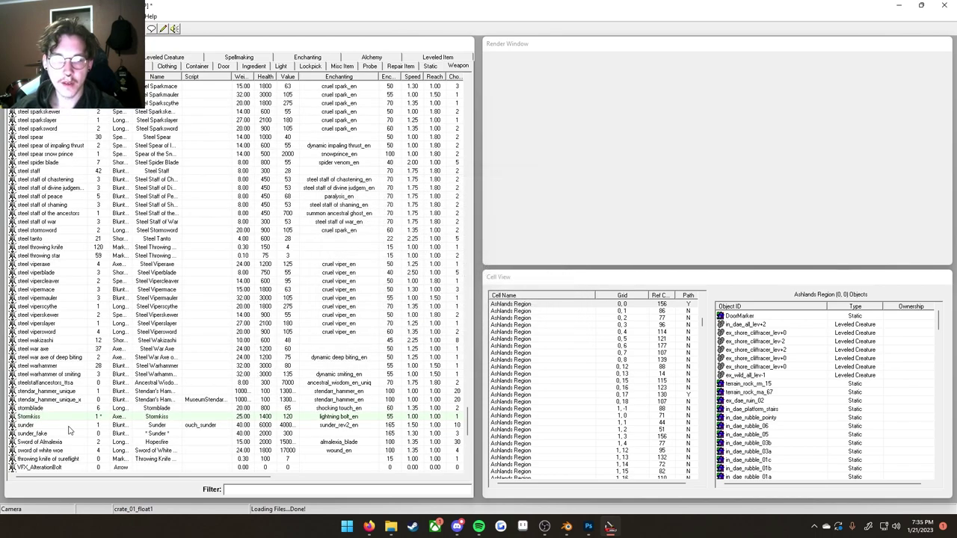
# Step: Save the mod plugin with the edited Stormkiss weapon
pyautogui.scroll(1, 71, 432)
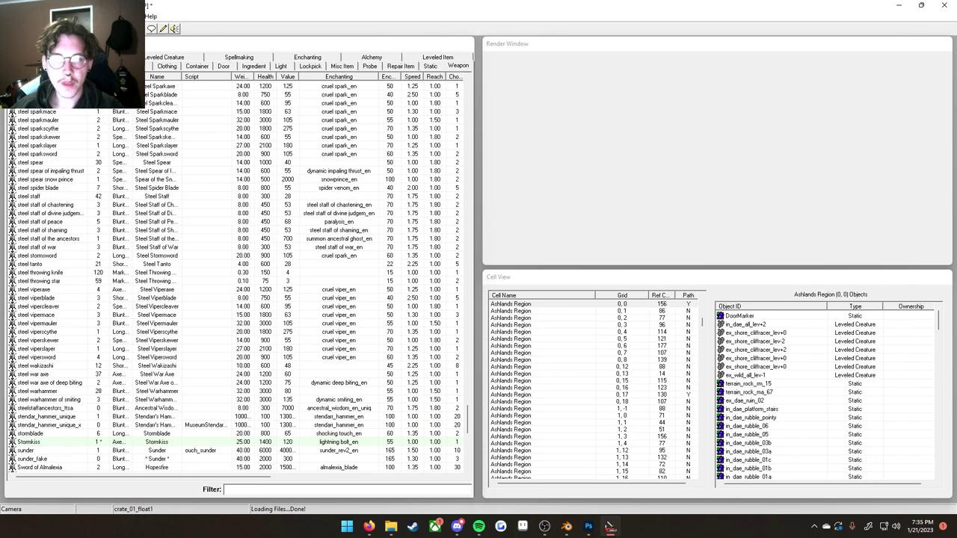
pyautogui.hotkey('alt', 'f')
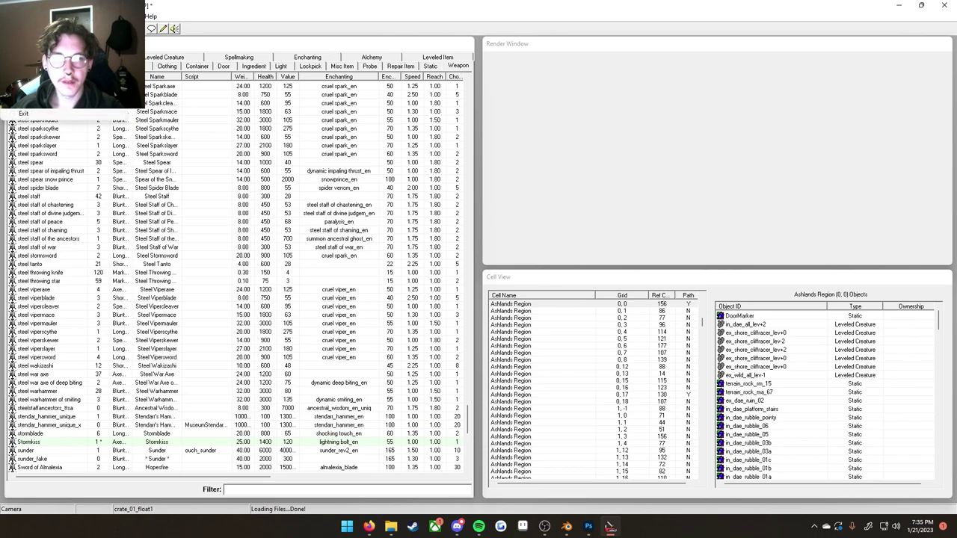
pyautogui.press('s')
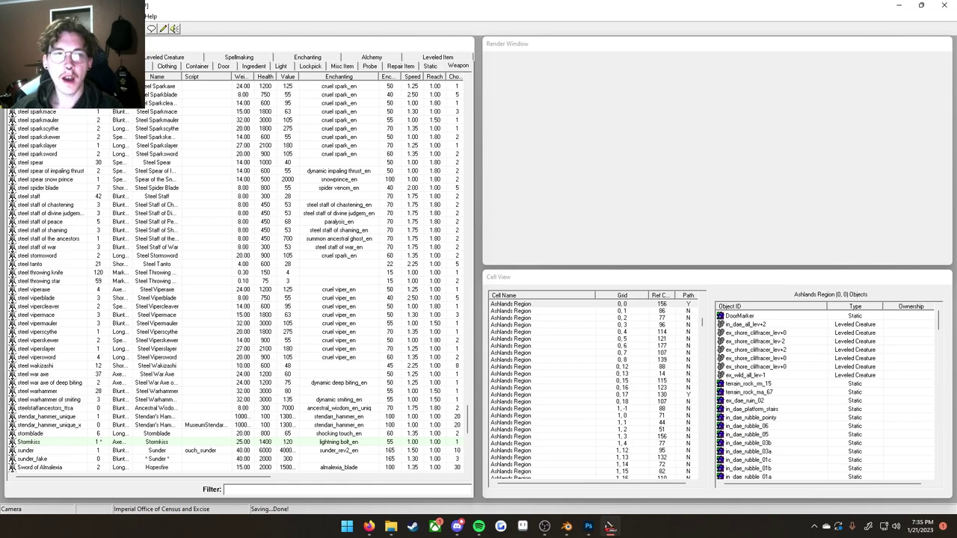
pyautogui.hotkey('alt', 'f')
pyautogui.press('Escape')
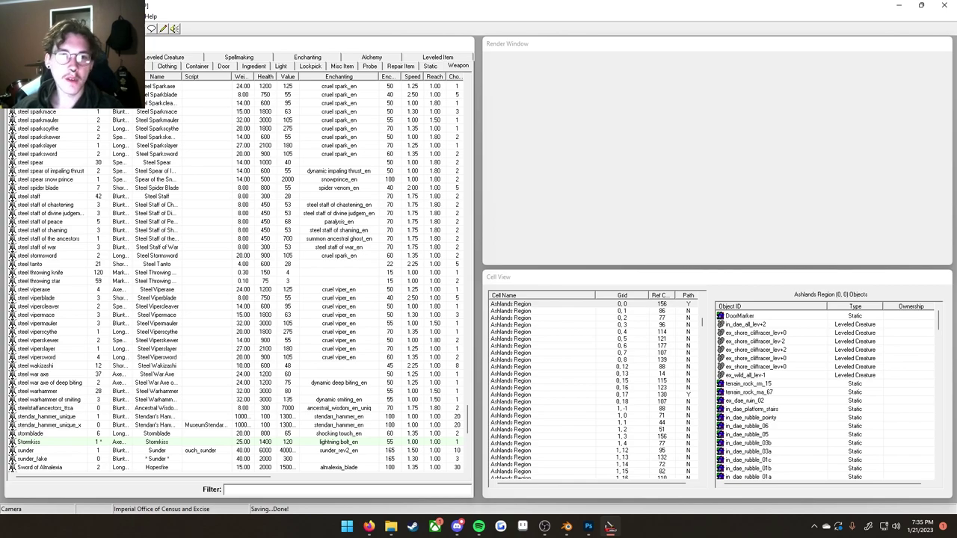
pyautogui.scroll(10, 126, 266)
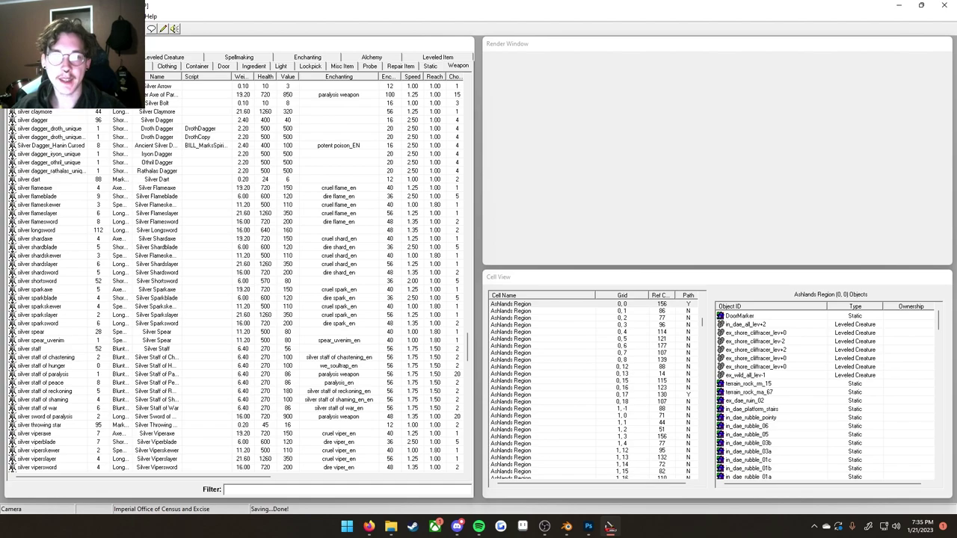
pyautogui.hotkey('alt', 'Tab')
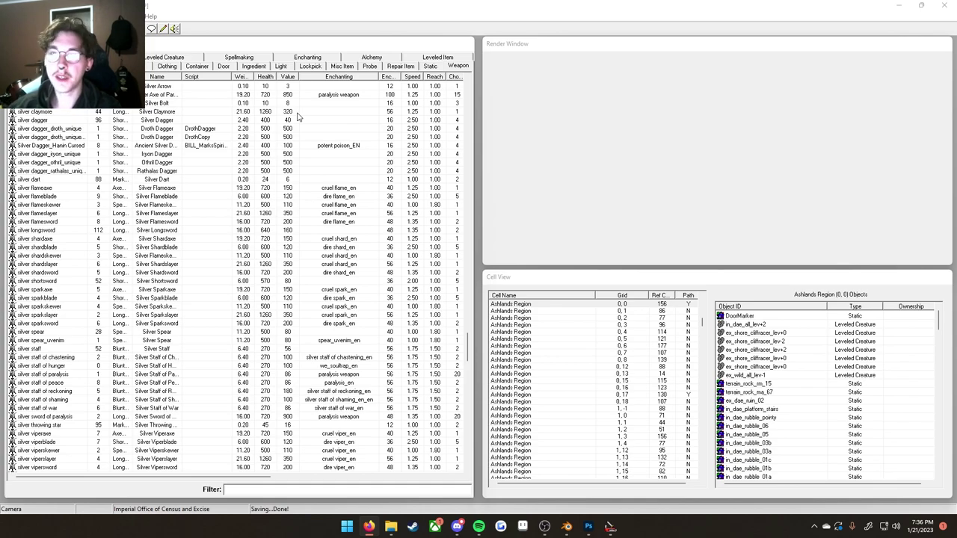
# Step: Filter the leveled items by "weapon" and look through the random weapon lists, selecting the random excellent melee weapon list
pyautogui.click(437, 59)
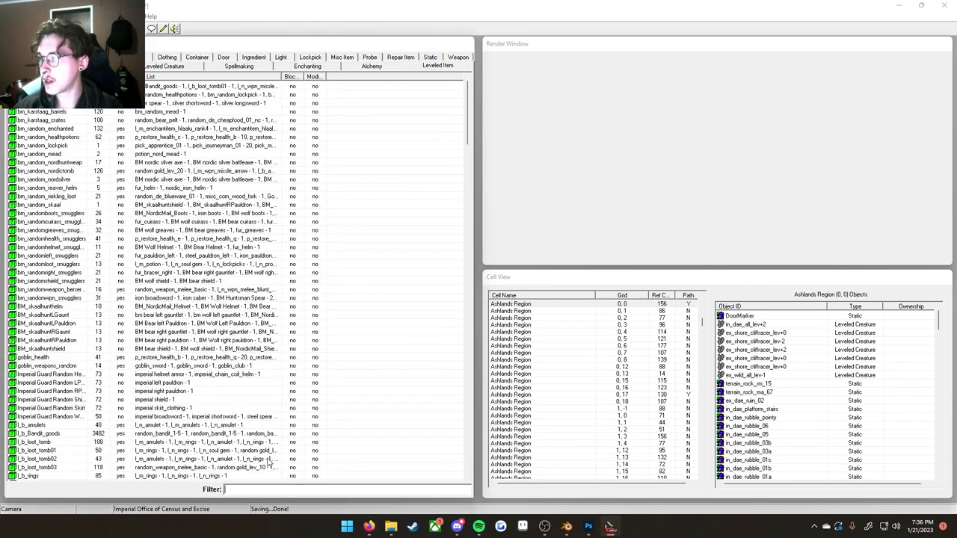
pyautogui.write('weapon')
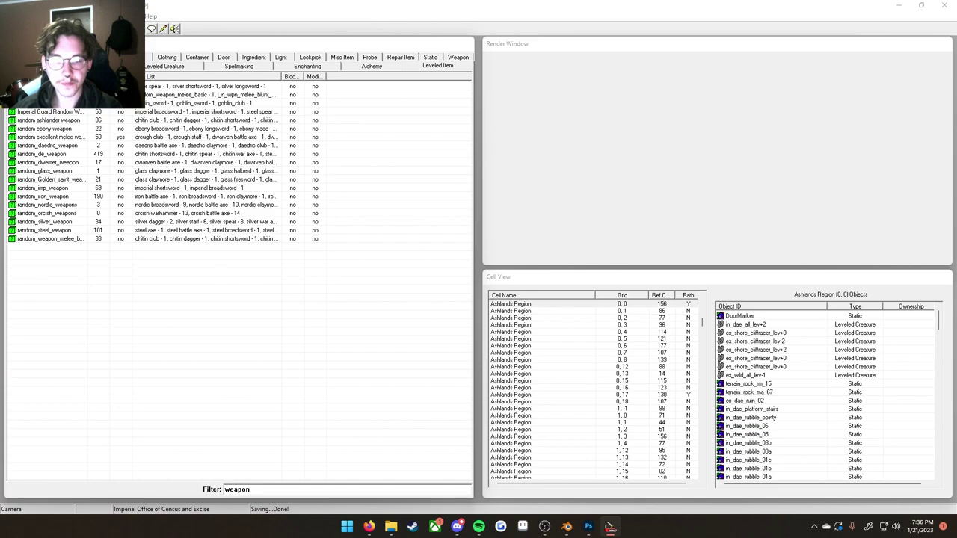
pyautogui.click(66, 154)
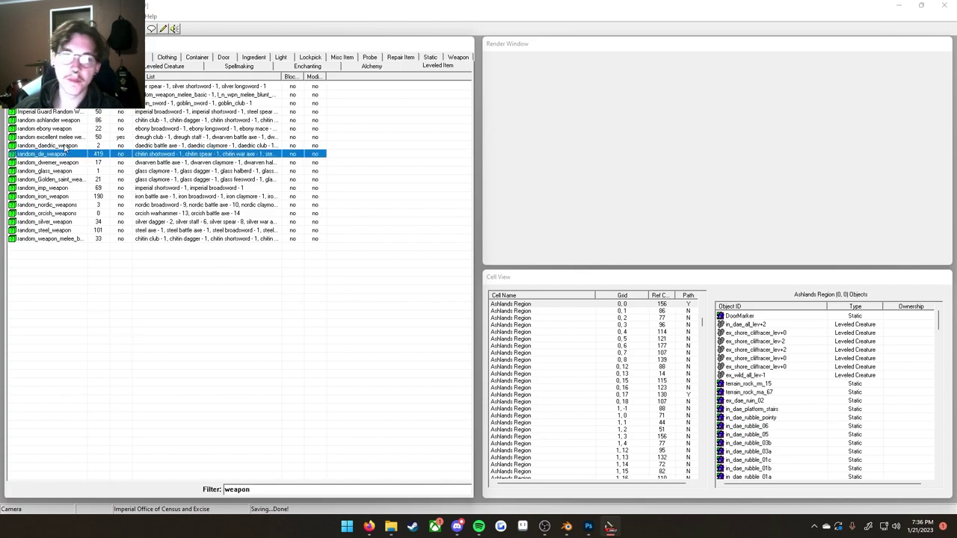
pyautogui.click(64, 138)
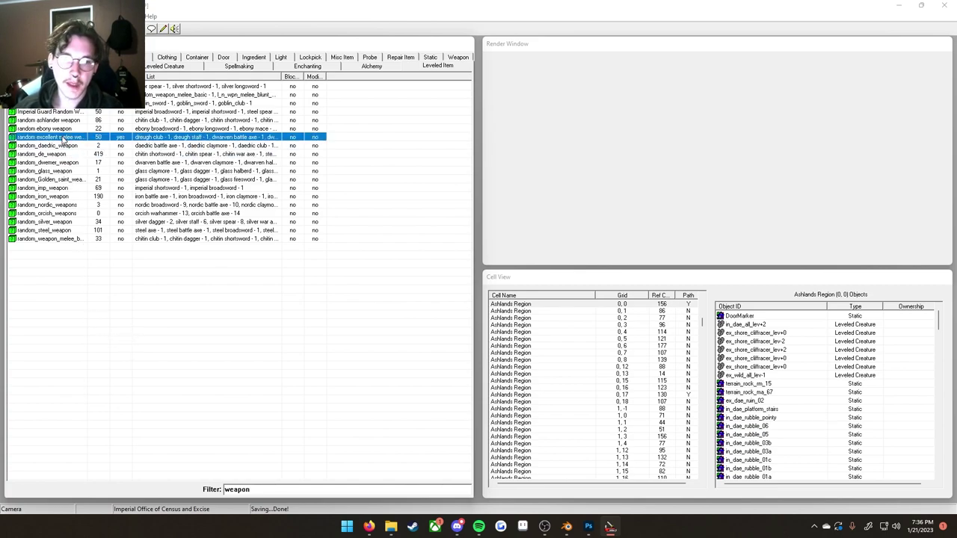
pyautogui.click(64, 239)
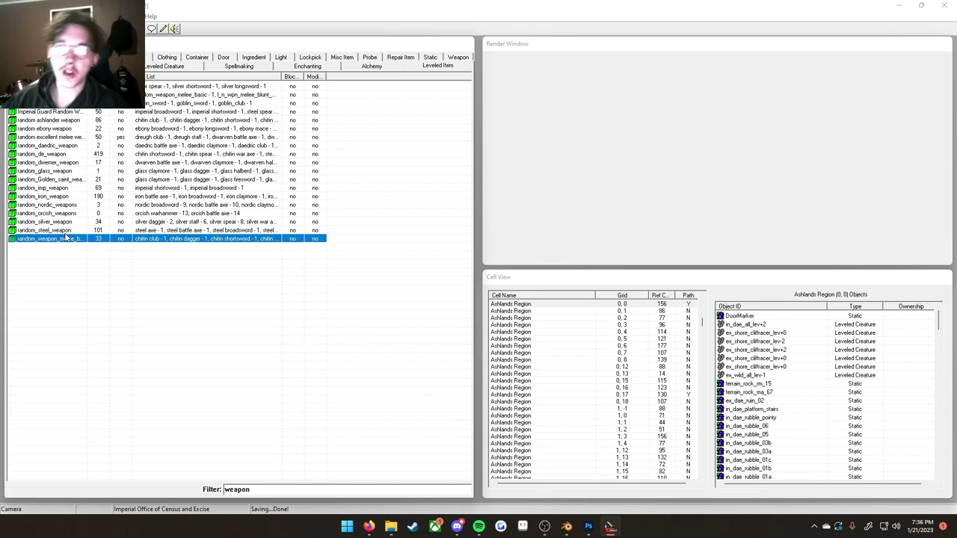
pyautogui.click(53, 139)
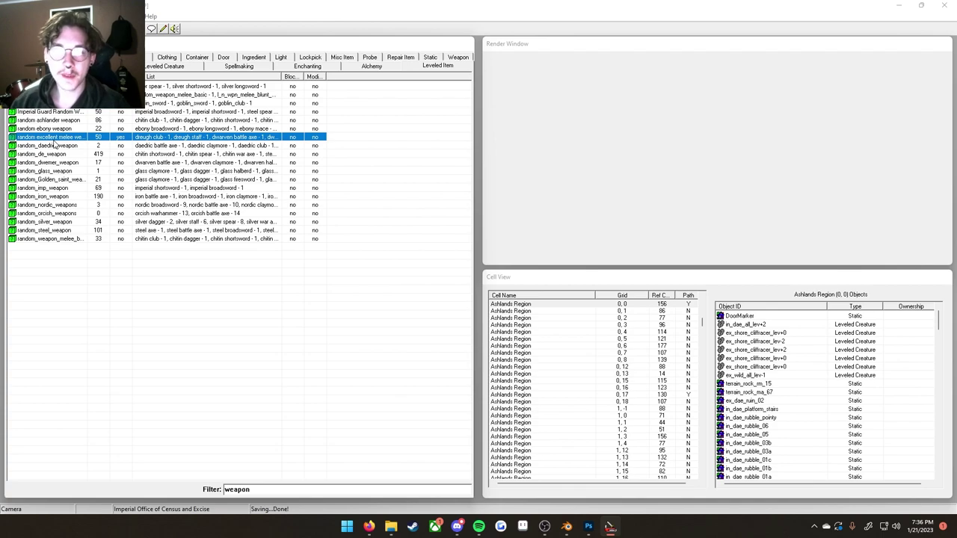
# Step: Open the random excellent melee weapon leveled list and look through the weapons and PC levels it contains
pyautogui.click(48, 238)
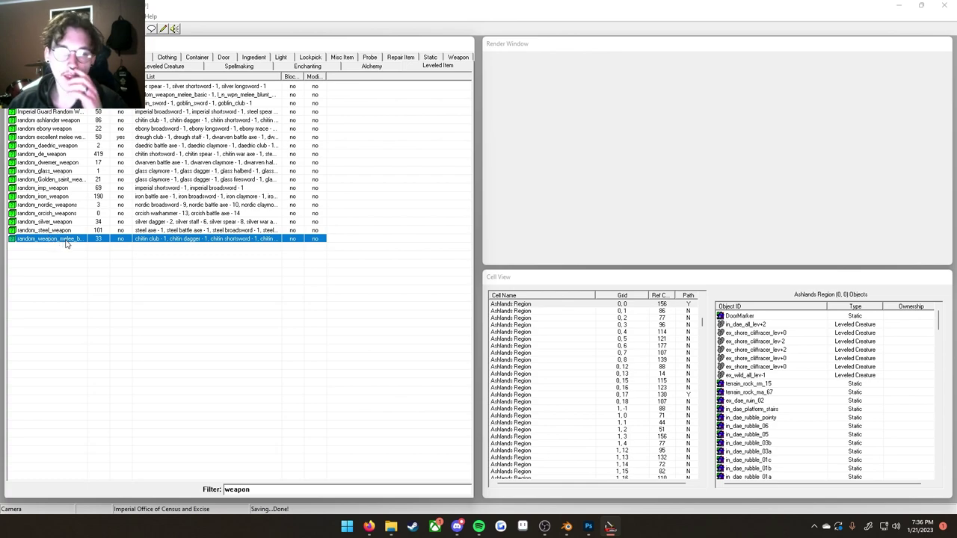
pyautogui.doubleClick(65, 138)
pyautogui.moveTo(396, 209); pyautogui.dragTo(532, 154)
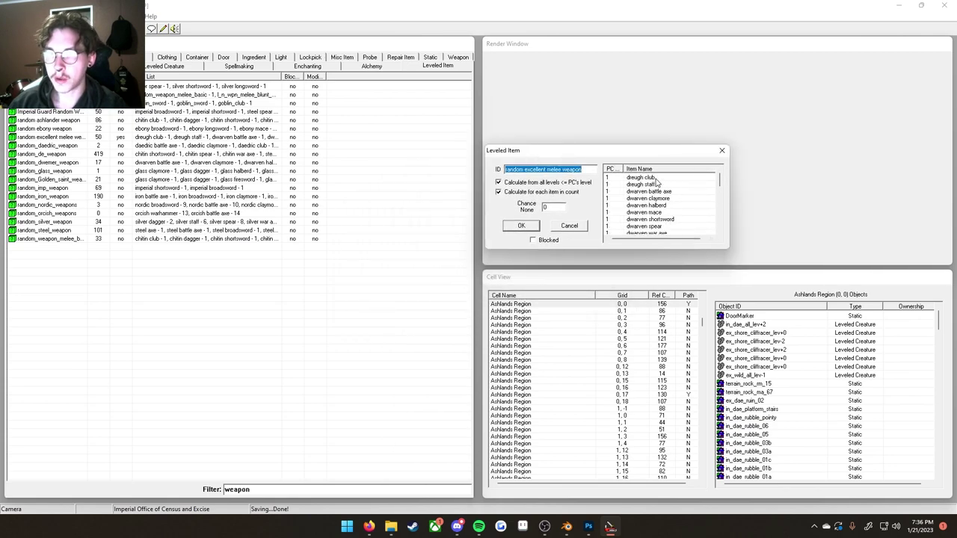
pyautogui.scroll(-10, 652, 202)
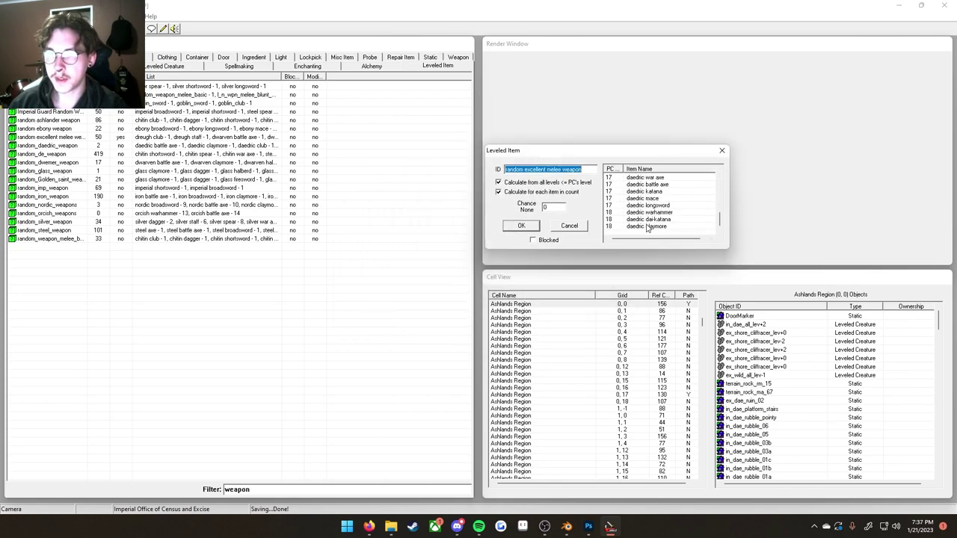
pyautogui.scroll(10, 648, 228)
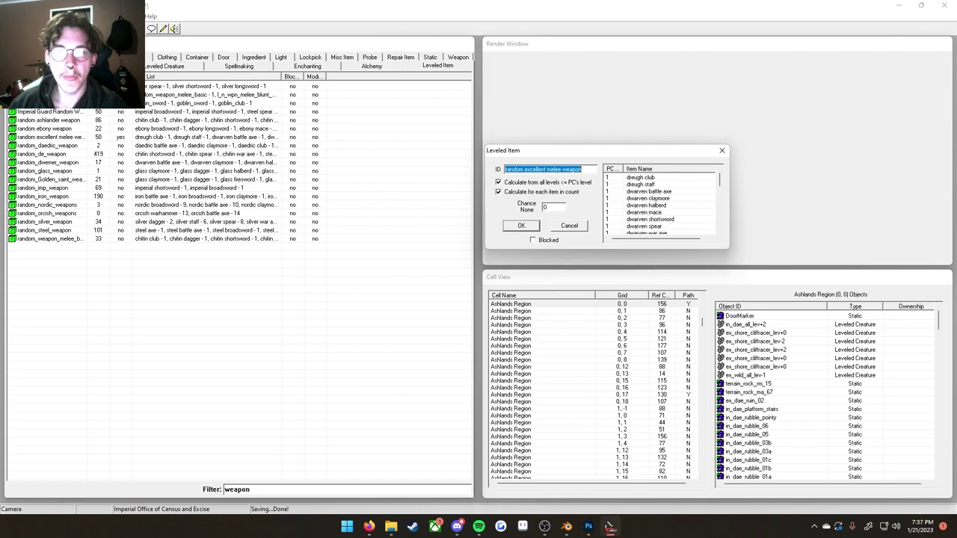
# Step: Find the Stormkiss weapon among the weapon records and check the excellent melee weapon list for a place to add it
pyautogui.click(457, 60)
pyautogui.click(121, 154)
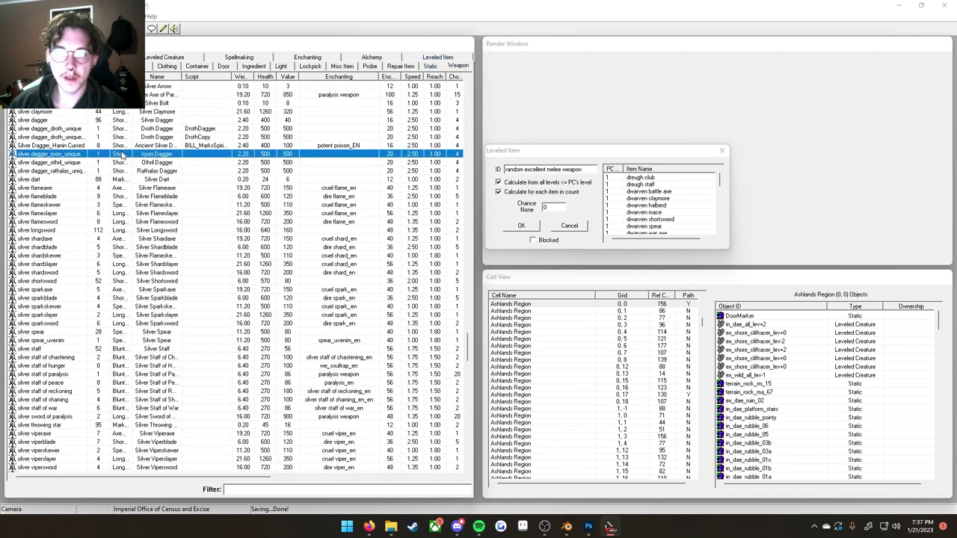
pyautogui.write('sto')
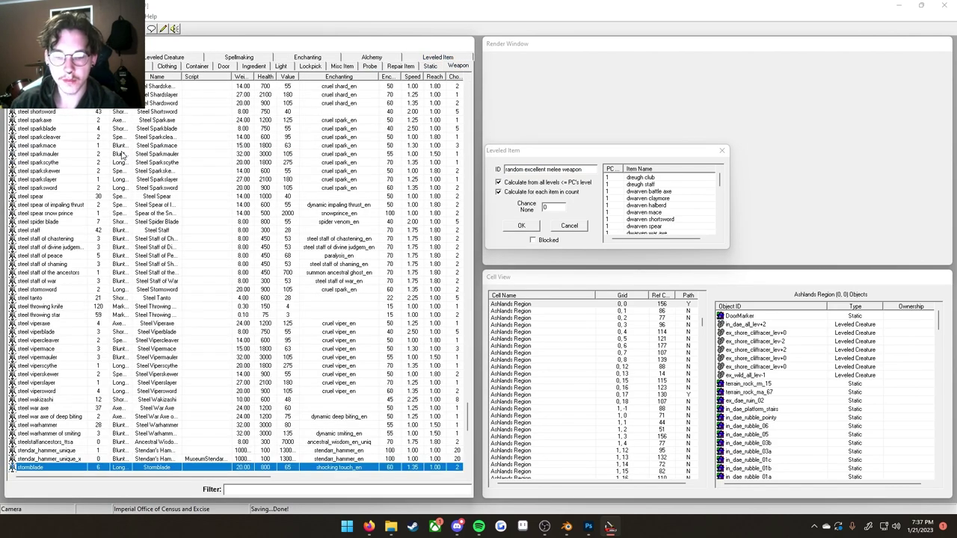
pyautogui.write('ki')
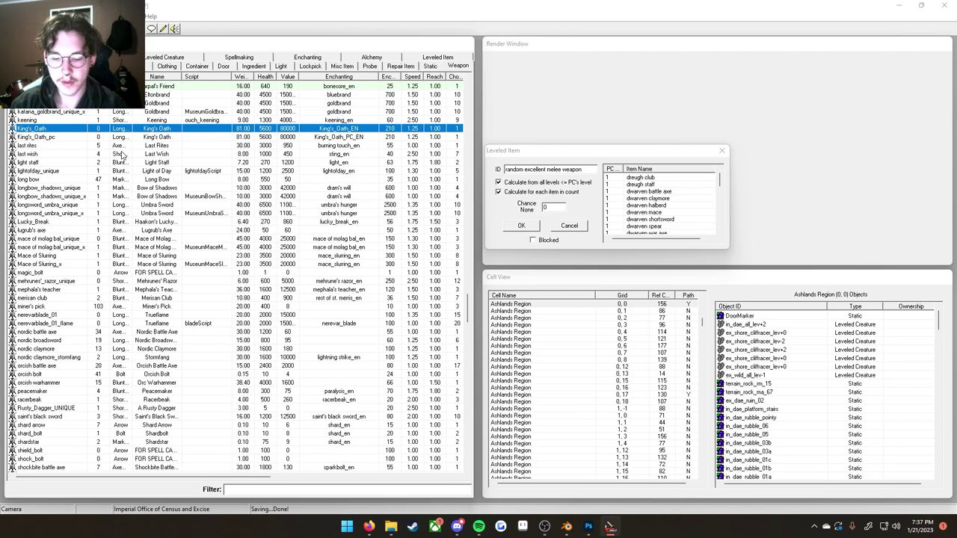
pyautogui.click(107, 264)
pyautogui.scroll(-2, 108, 266)
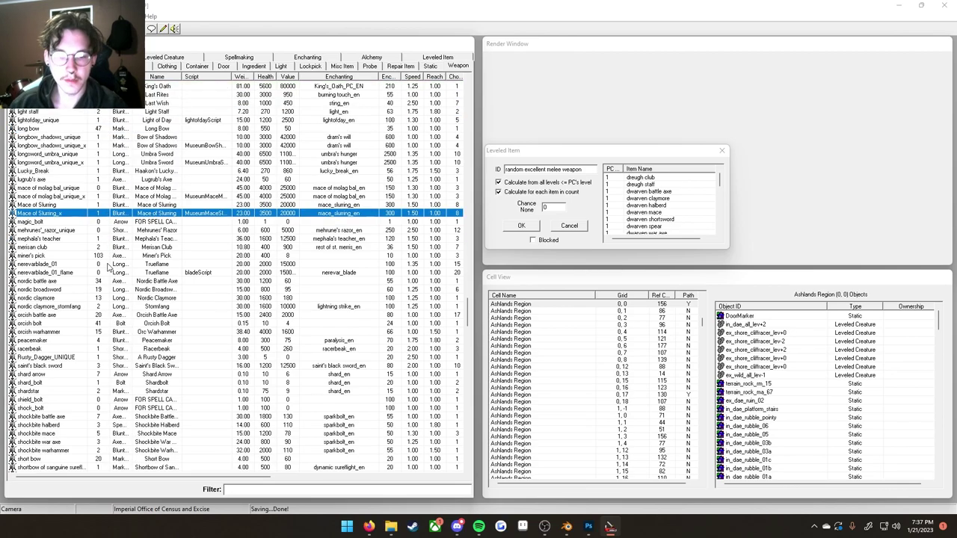
pyautogui.write('stormk')
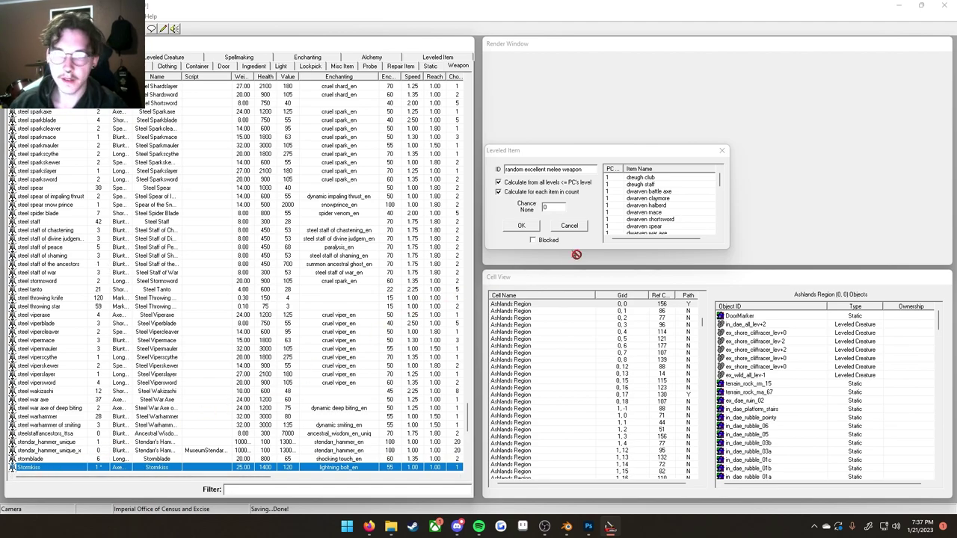
pyautogui.scroll(-10, 653, 215)
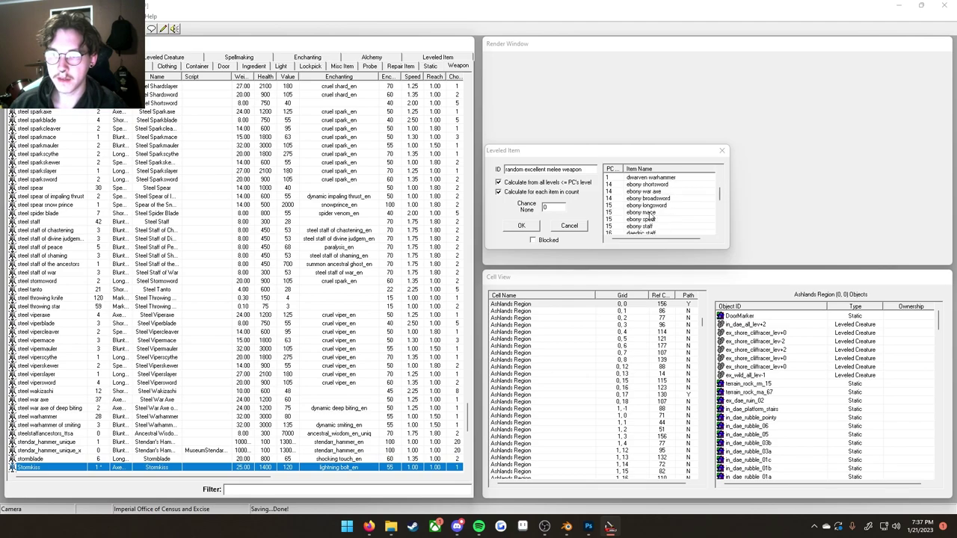
pyautogui.click(639, 226)
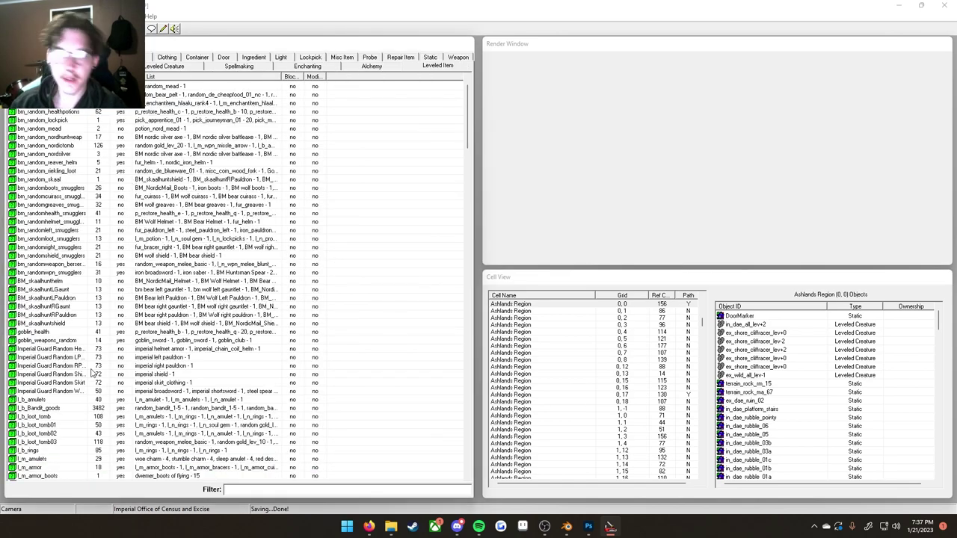
# Step: Find the Balmora cells in the cell list and load the interior cell Balmora, Caius Cosades' House
pyautogui.scroll(-2, 91, 372)
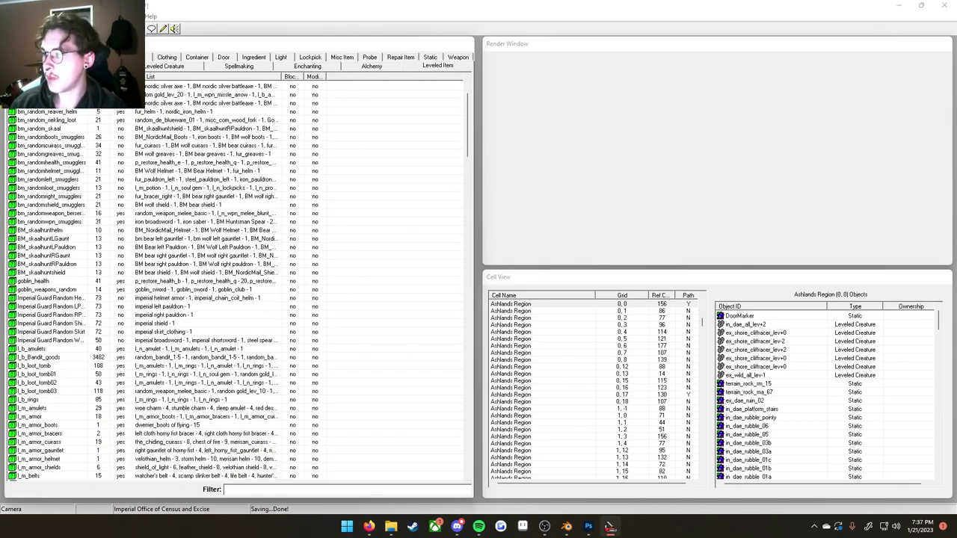
pyautogui.click(502, 352)
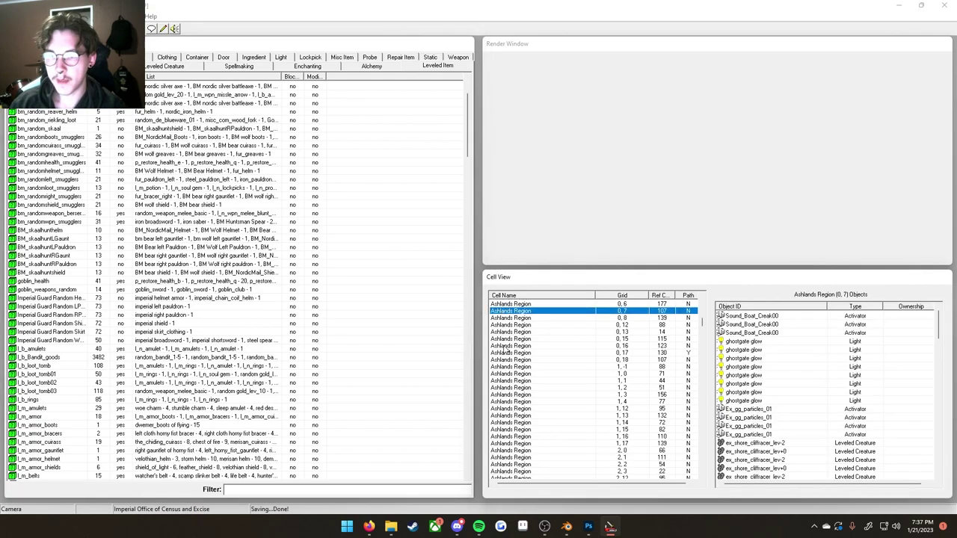
pyautogui.scroll(1, 505, 350)
pyautogui.scroll(4, 505, 351)
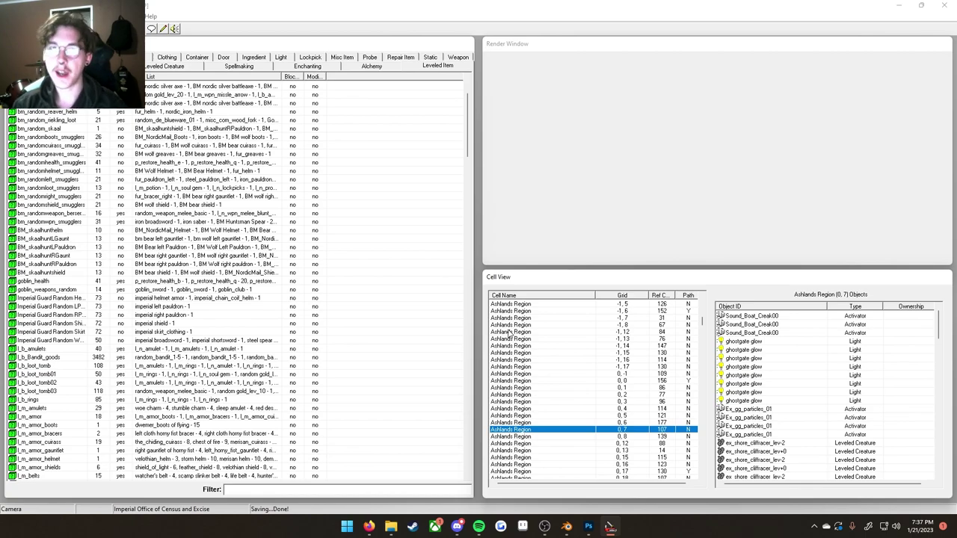
pyautogui.press('b')
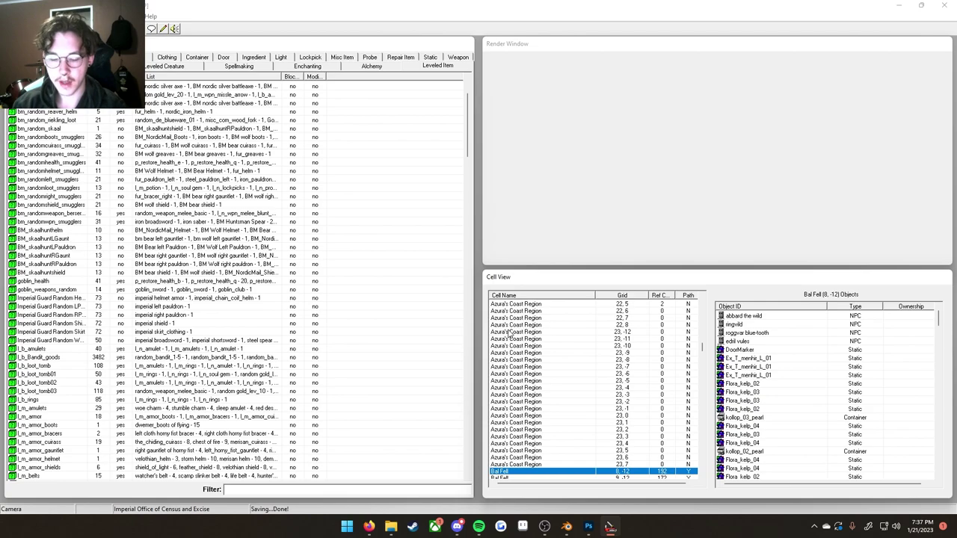
pyautogui.write('balm')
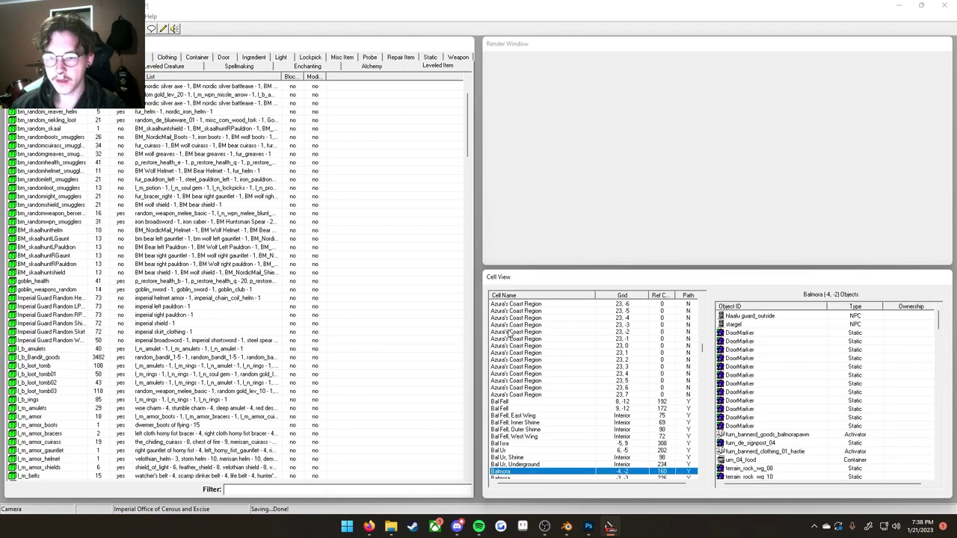
pyautogui.scroll(-6, 534, 351)
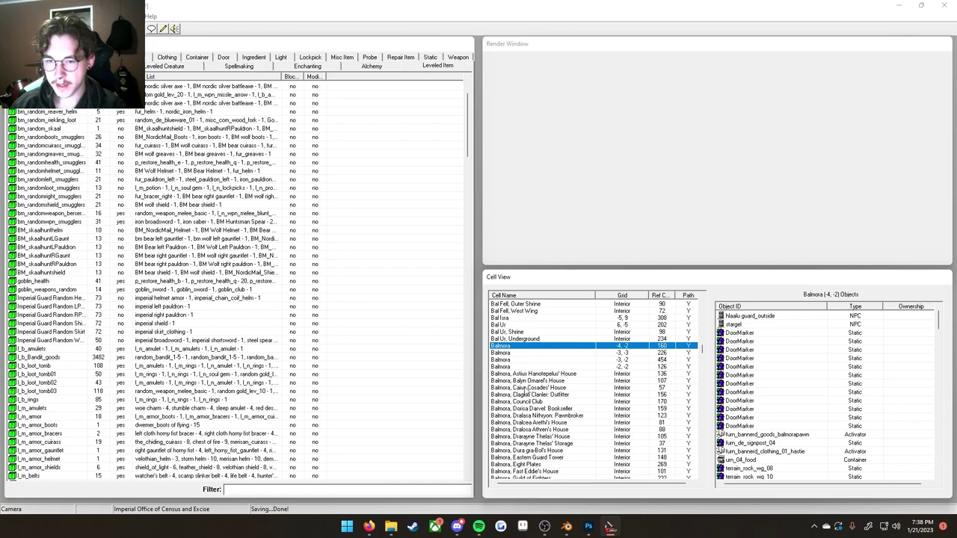
pyautogui.doubleClick(513, 389)
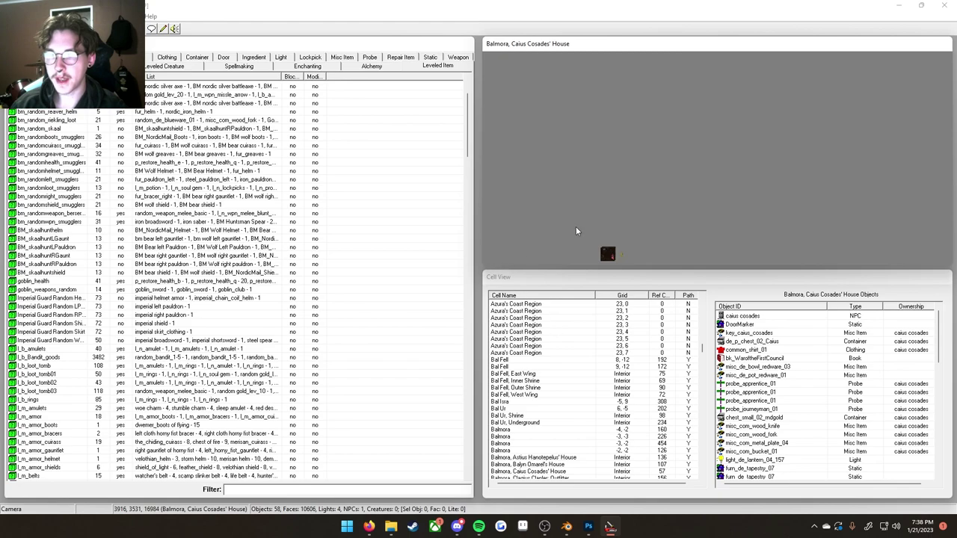
# Step: Bring the house interior into close view by focusing the render view on the misc_com_wood_fork object
pyautogui.moveTo(602, 249)
pyautogui.mouseDown(button='middle')
pyautogui.moveTo(693, 43)
pyautogui.moveTo(794, 6)
pyautogui.mouseUp(button='middle')
pyautogui.moveTo(587, 204); pyautogui.dragTo(737, 0, button='middle')
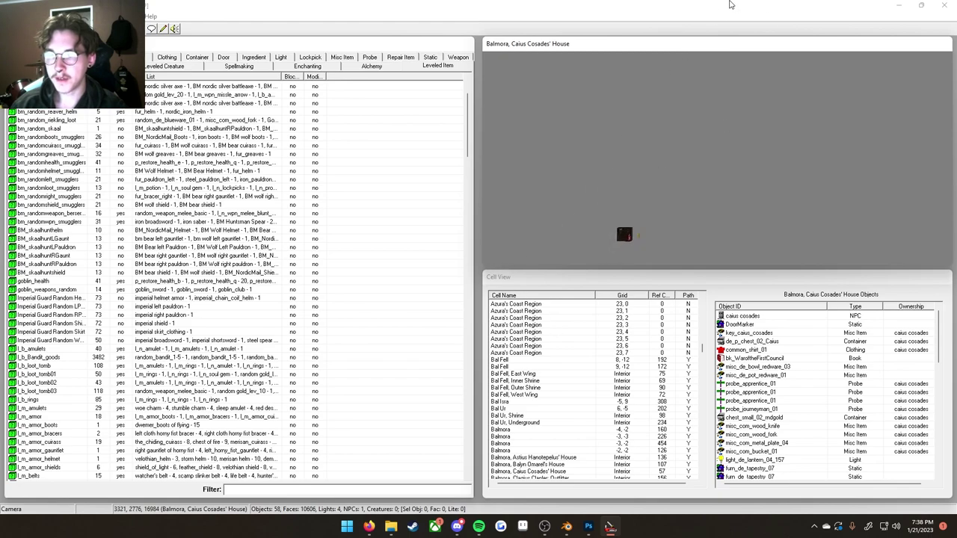
pyautogui.moveTo(729, 92); pyautogui.dragTo(785, 19, button='middle')
pyautogui.scroll(2, 653, 234)
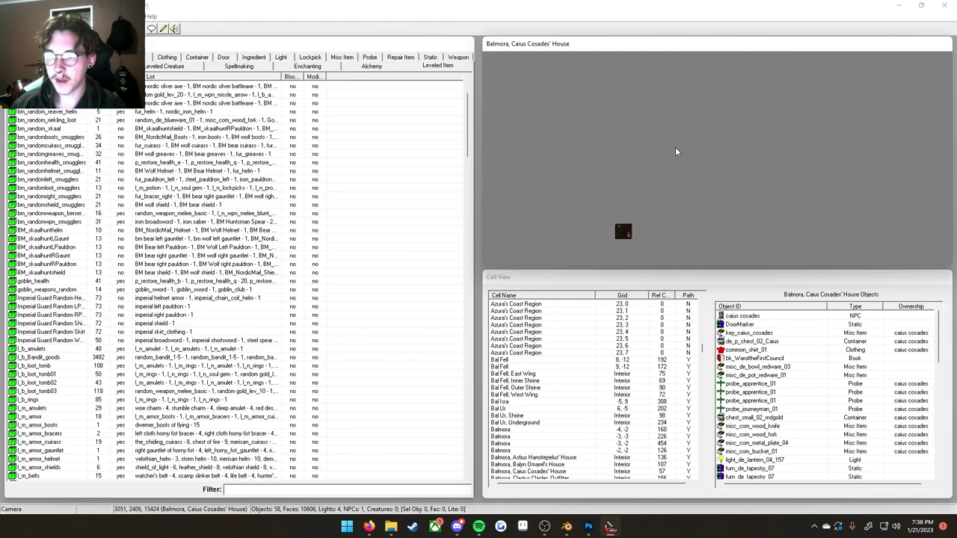
pyautogui.moveTo(633, 217); pyautogui.dragTo(754, 43, button='middle')
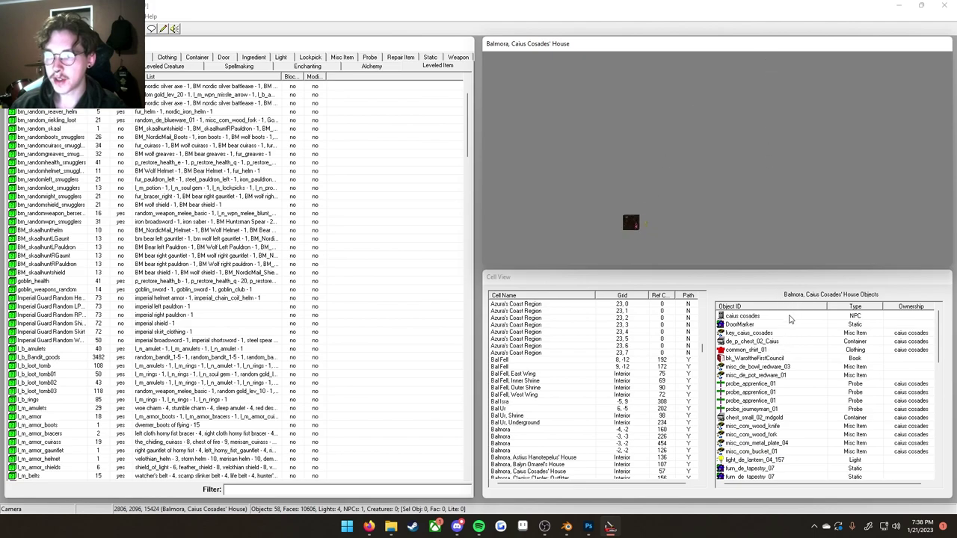
pyautogui.click(792, 333)
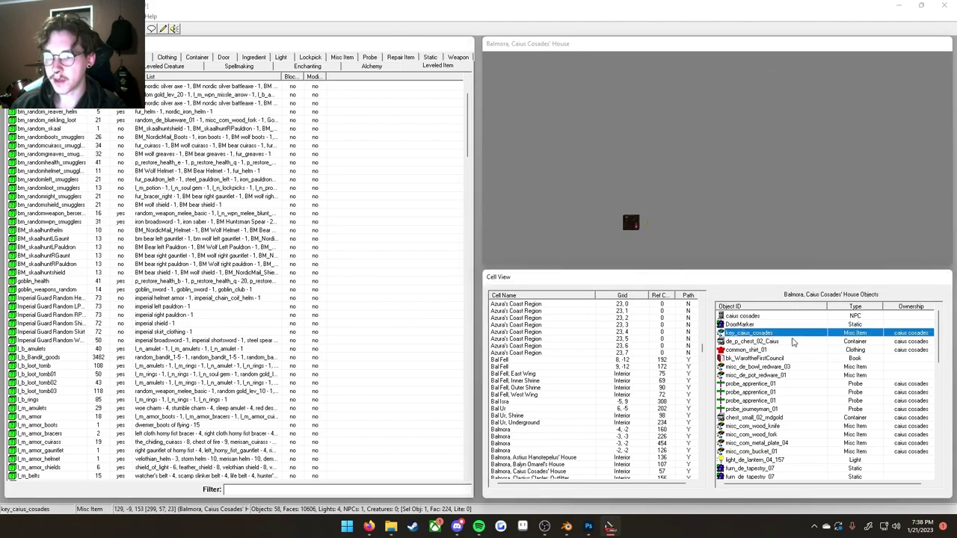
pyautogui.scroll(-3, 767, 398)
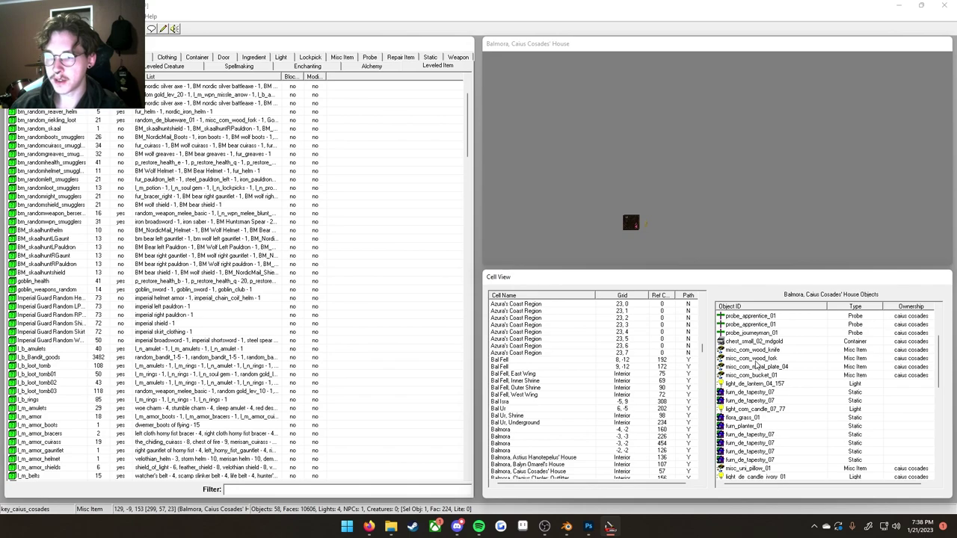
pyautogui.doubleClick(756, 358)
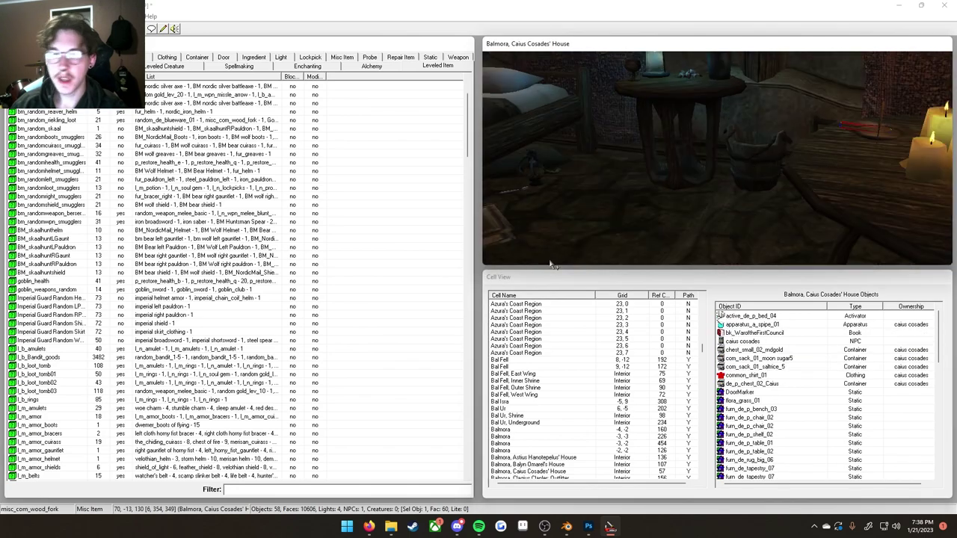
# Step: Place the Stormkiss axe from the weapon records into the house interior and move it onto the table beside the candles
pyautogui.click(458, 57)
pyautogui.scroll(-3, 669, 186)
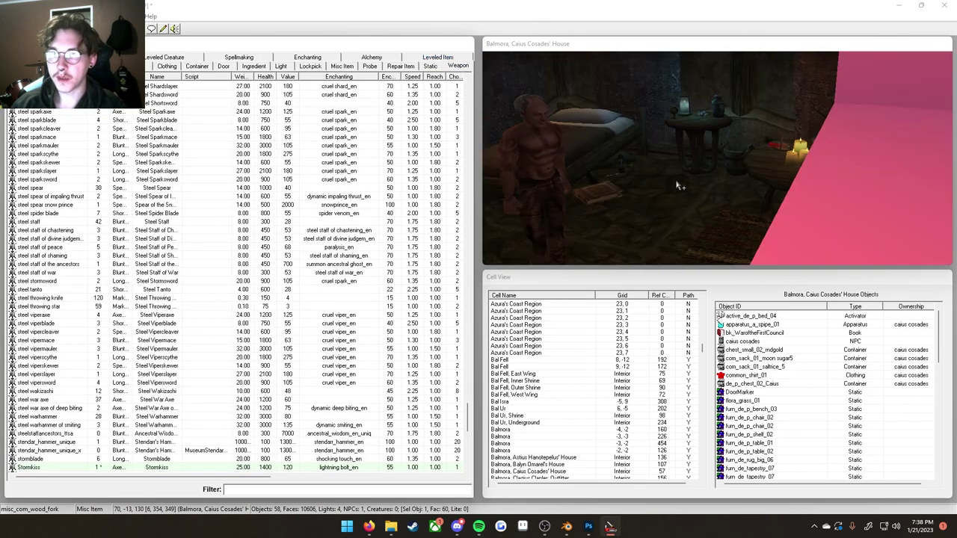
pyautogui.scroll(3, 679, 185)
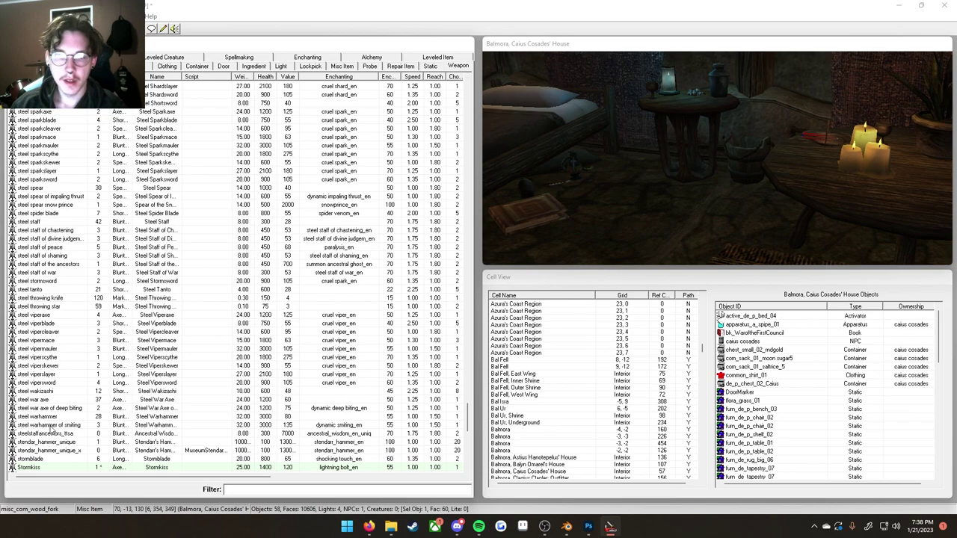
pyautogui.click(43, 468)
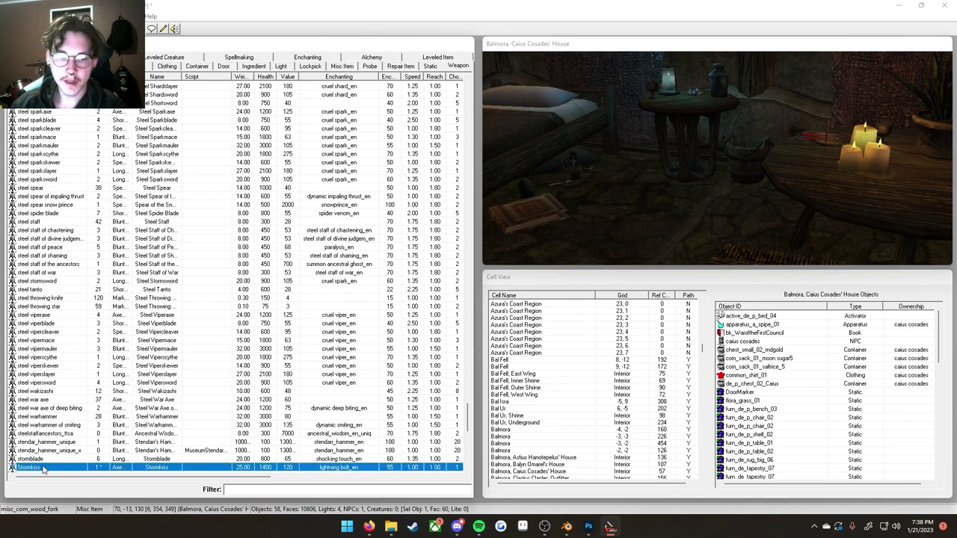
pyautogui.moveTo(43, 468); pyautogui.dragTo(660, 196)
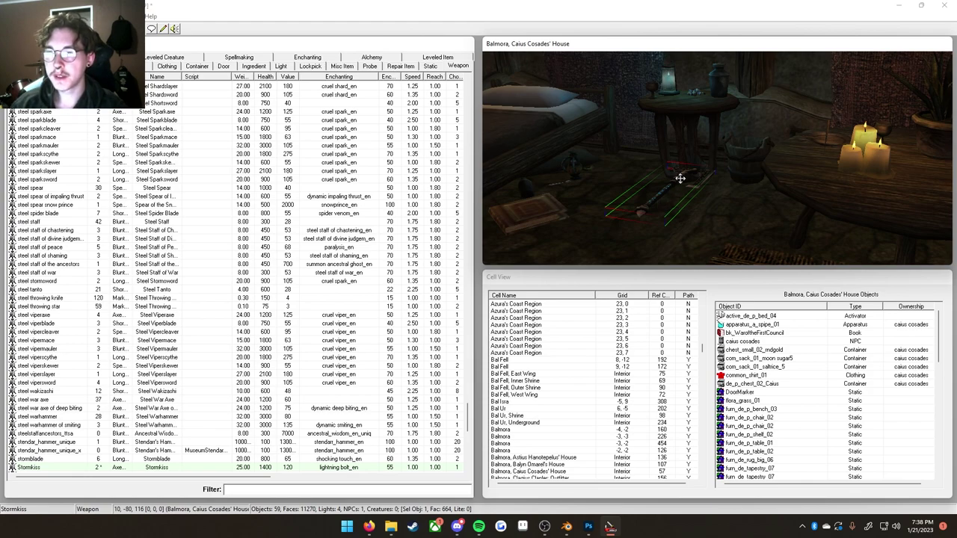
pyautogui.moveTo(680, 178); pyautogui.dragTo(809, 175)
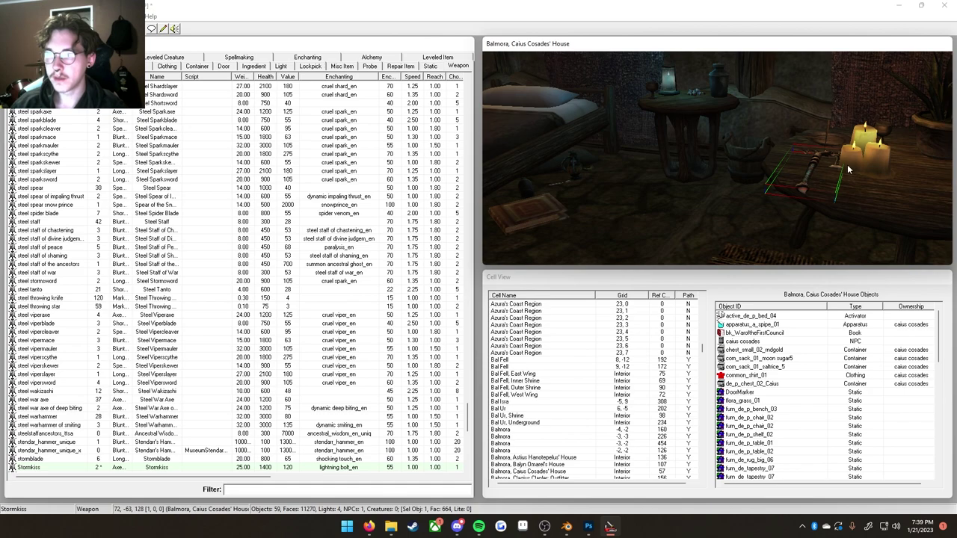
# Step: Open the properties of the Stormkiss axe placed on the table and its X rotation value for editing
pyautogui.doubleClick(811, 184)
pyautogui.moveTo(487, 181); pyautogui.dragTo(459, 152)
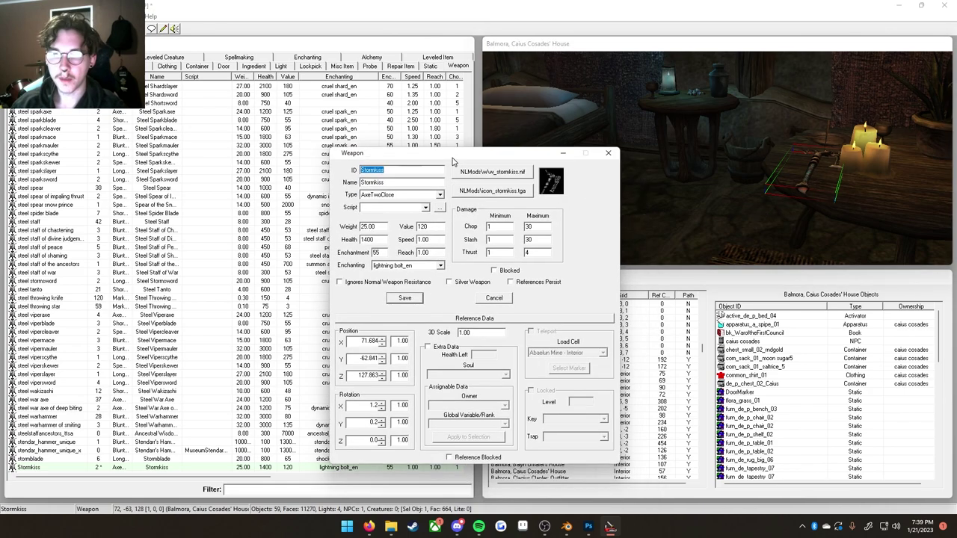
pyautogui.doubleClick(361, 404)
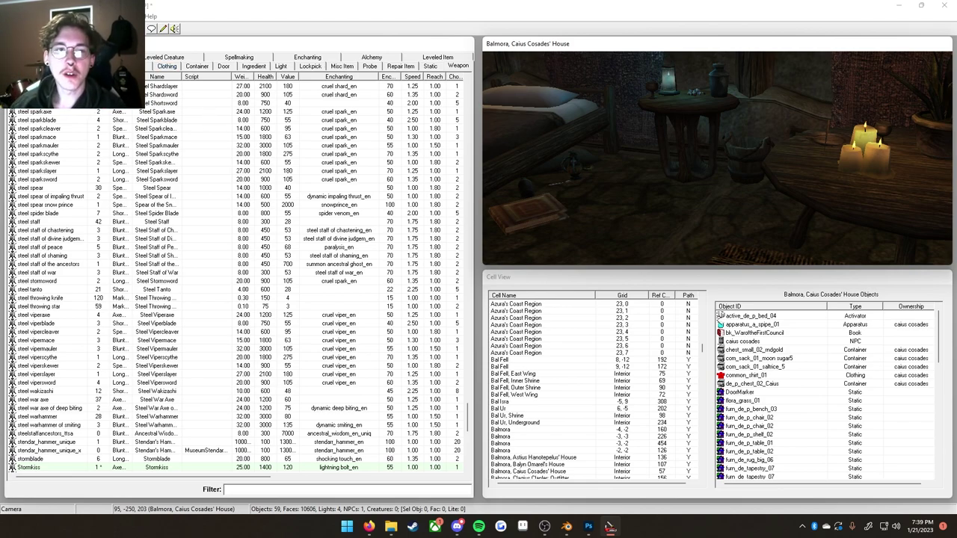
# Step: Browse the NPC records alphabetically and select the level 13 Nord barbarian
pyautogui.click(34, 57)
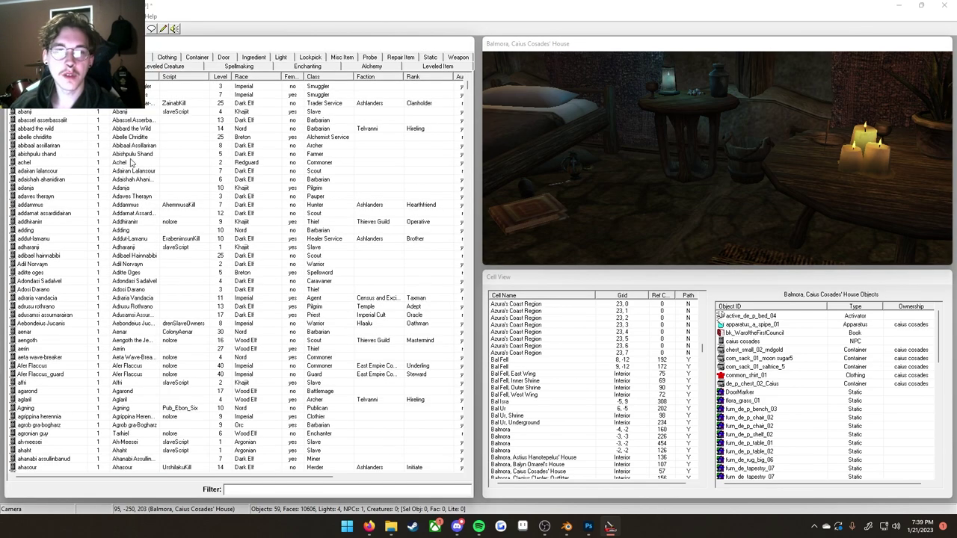
pyautogui.scroll(-10, 76, 198)
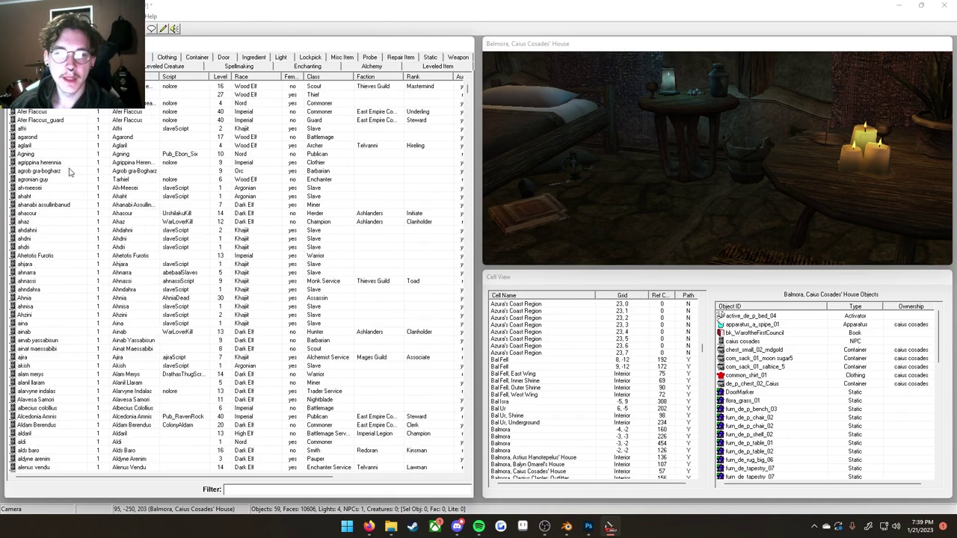
pyautogui.click(33, 189)
pyautogui.scroll(-16, 52, 284)
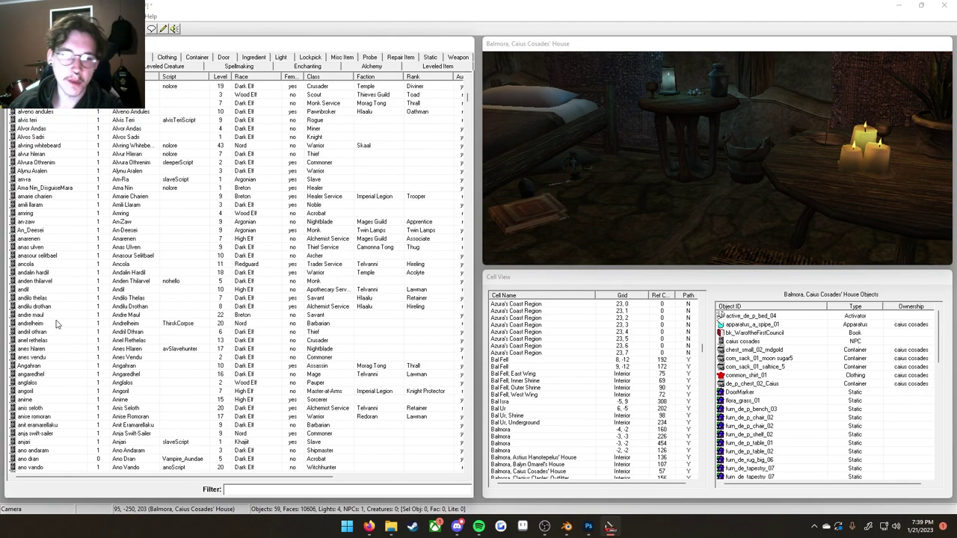
pyautogui.scroll(-20, 56, 323)
pyautogui.click(32, 307)
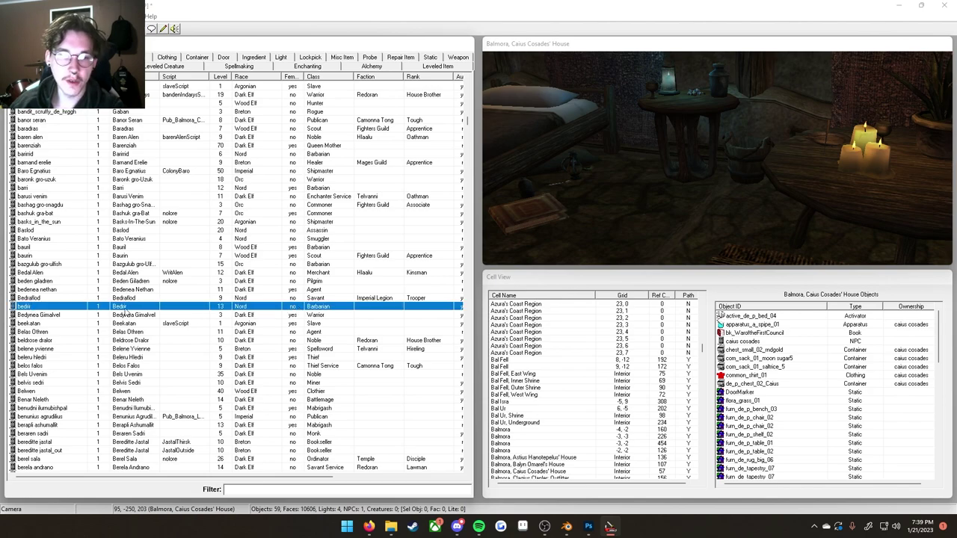
# Step: Open the NPC record bedrir and remove the iron war axe from its items
pyautogui.doubleClick(23, 308)
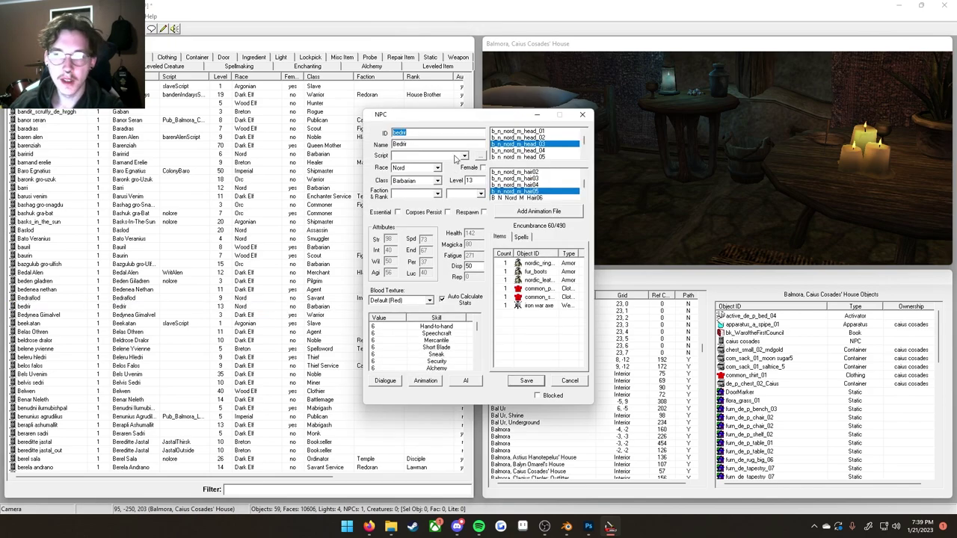
pyautogui.moveTo(461, 118); pyautogui.dragTo(623, 79)
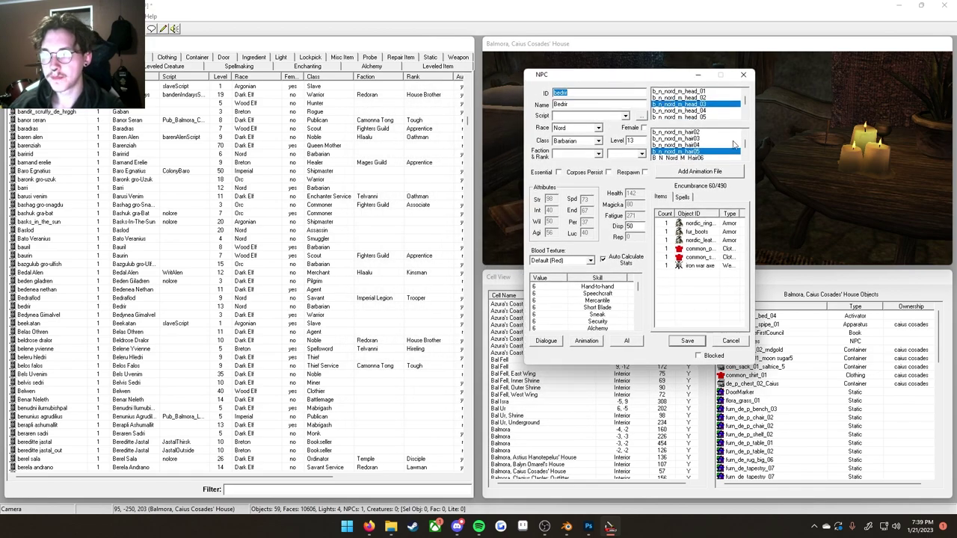
pyautogui.click(691, 266)
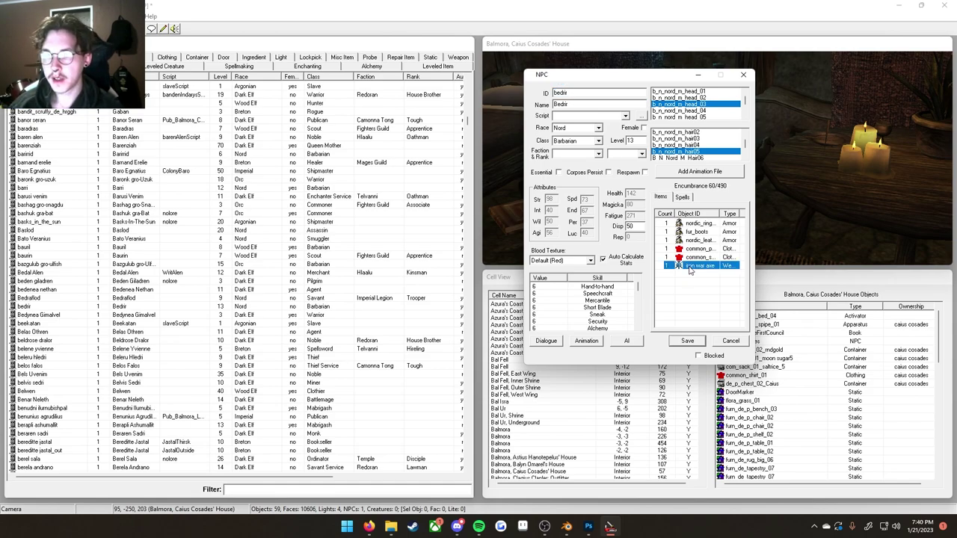
pyautogui.press('Delete')
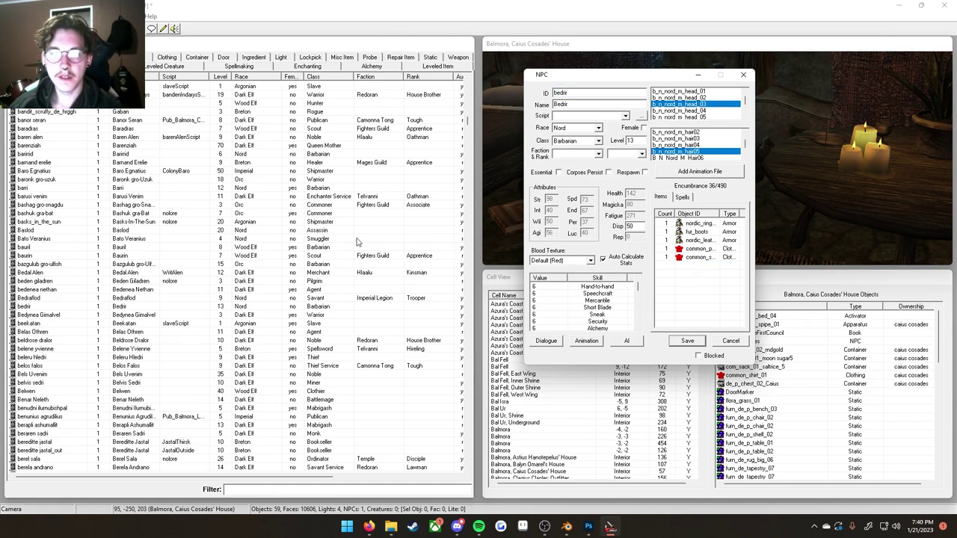
# Step: Add the Stormkiss axe from the weapon records to the items of the NPC bedrir
pyautogui.click(459, 59)
pyautogui.scroll(-2, 66, 374)
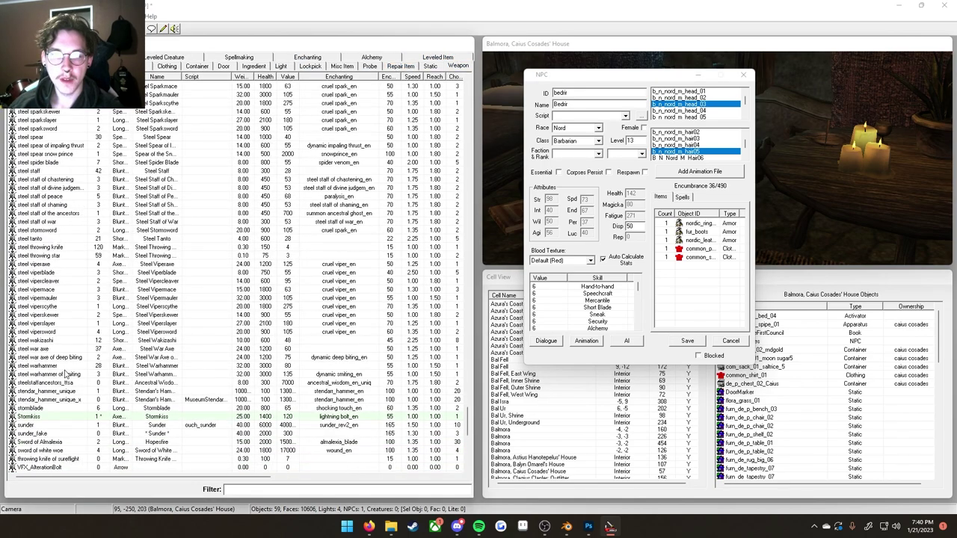
pyautogui.click(30, 419)
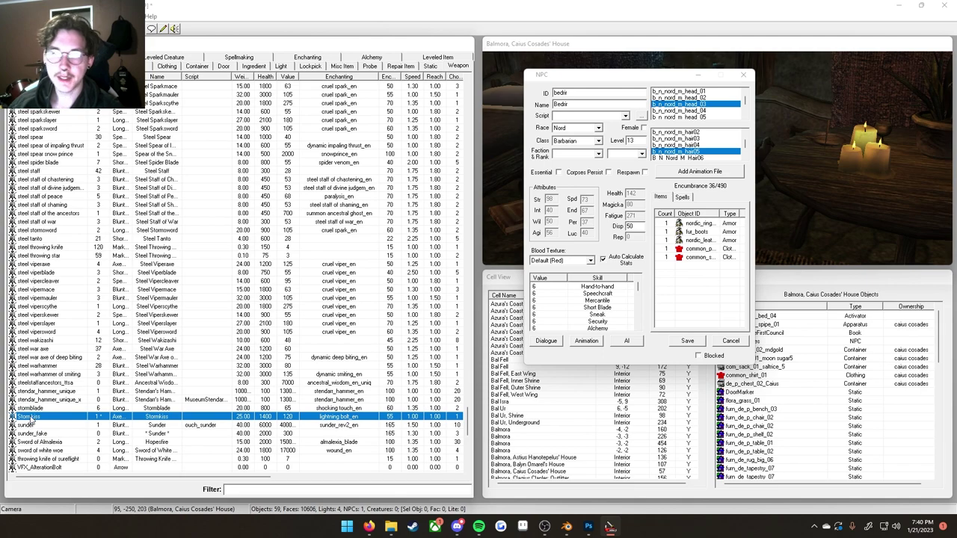
pyautogui.moveTo(31, 421); pyautogui.dragTo(697, 302)
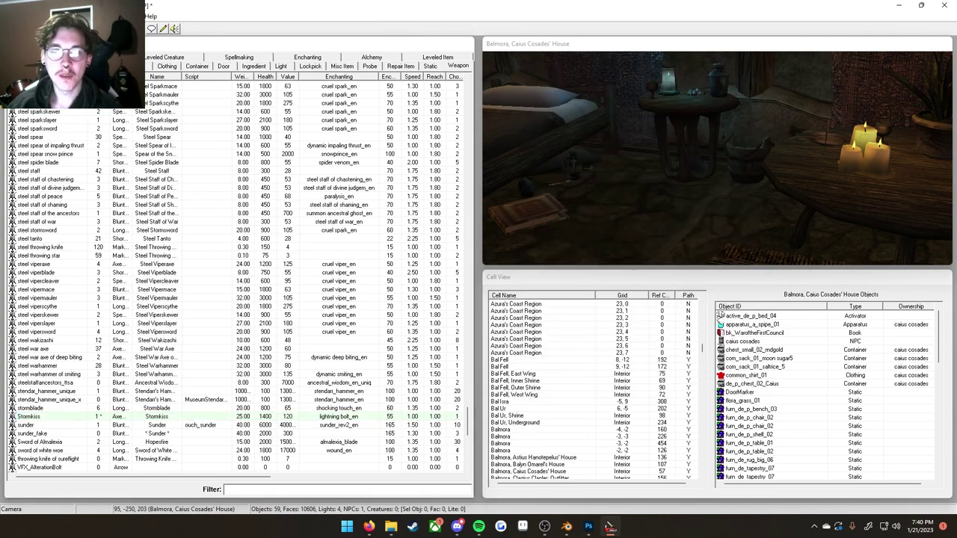
# Step: Minimise the Construction Set and start the OpenMW Launcher
pyautogui.hotkey('alt', 'f')
pyautogui.press('Escape')
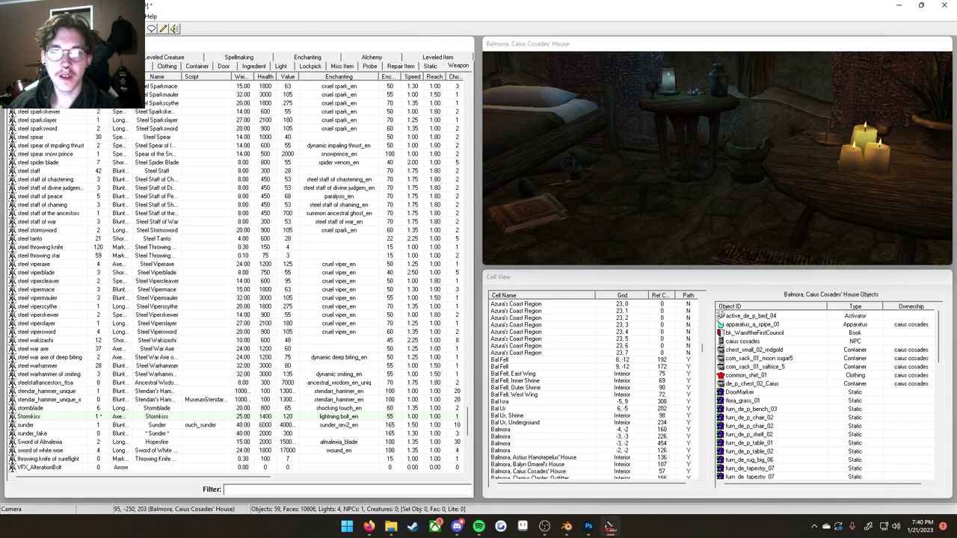
pyautogui.click(900, 5)
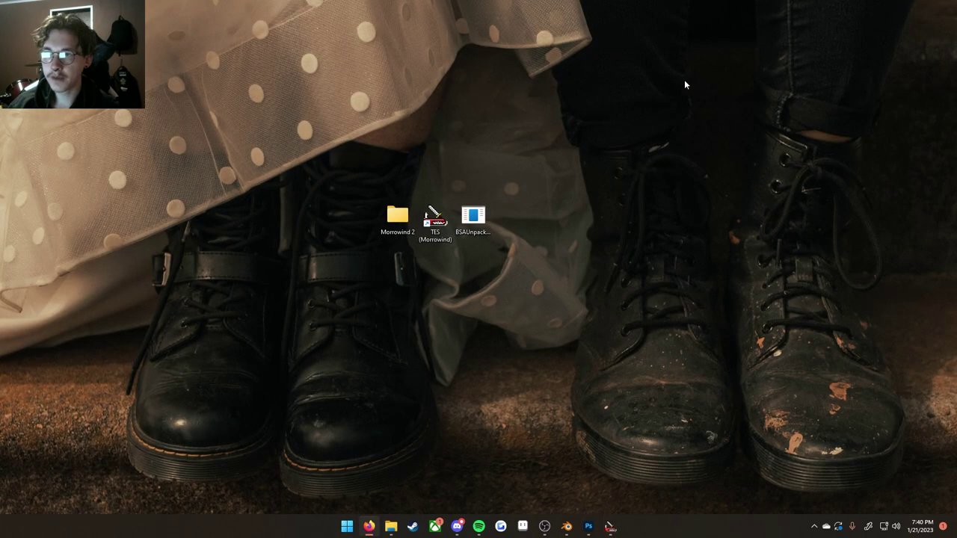
pyautogui.click(460, 415)
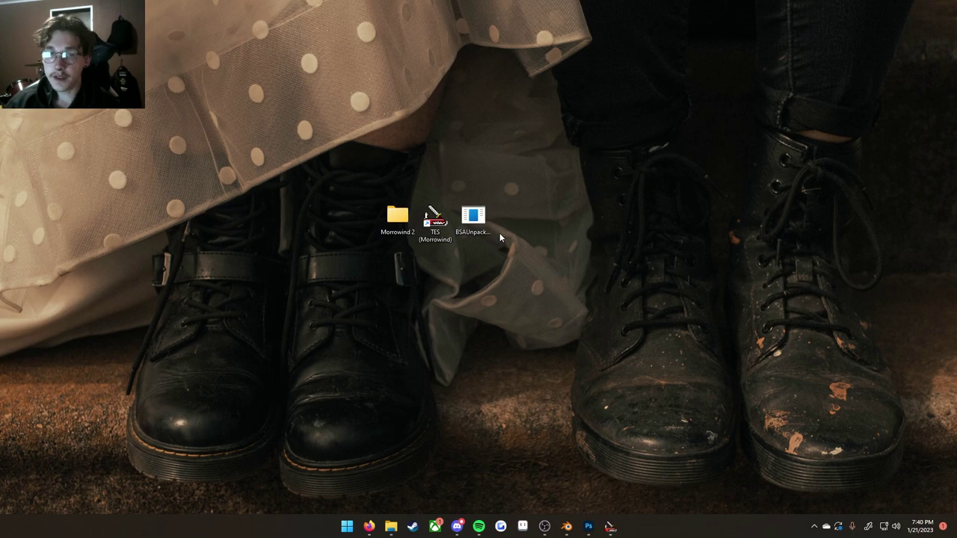
pyautogui.click(348, 527)
pyautogui.click(504, 317)
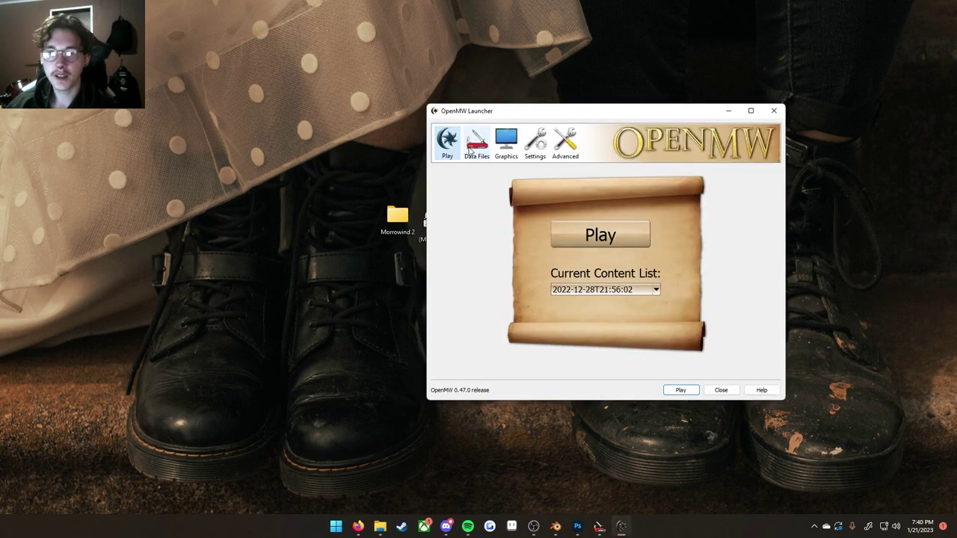
# Step: Check that NL_UniquesRemastered.ESP is enabled among the OpenMW Launcher's data files
pyautogui.click(478, 142)
pyautogui.moveTo(515, 113); pyautogui.dragTo(491, 107)
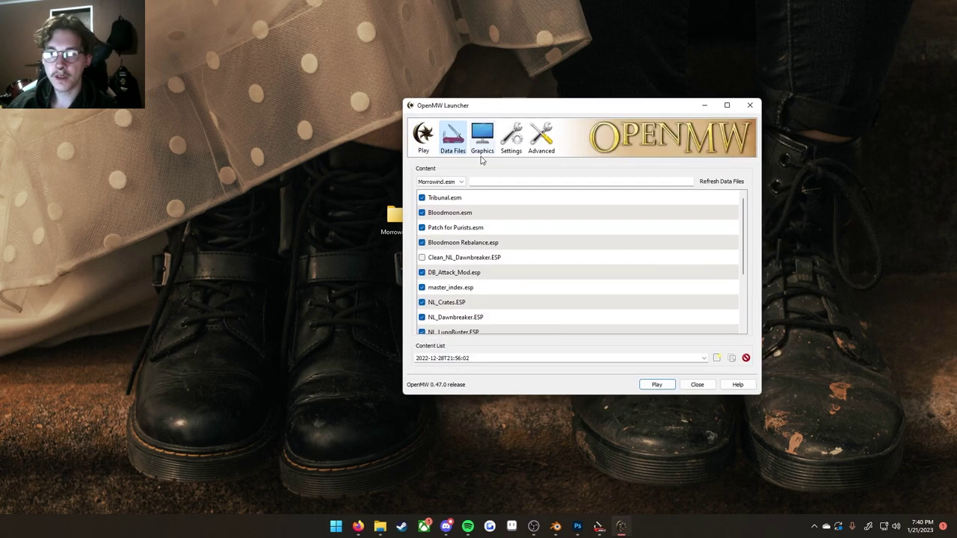
pyautogui.scroll(-2, 441, 258)
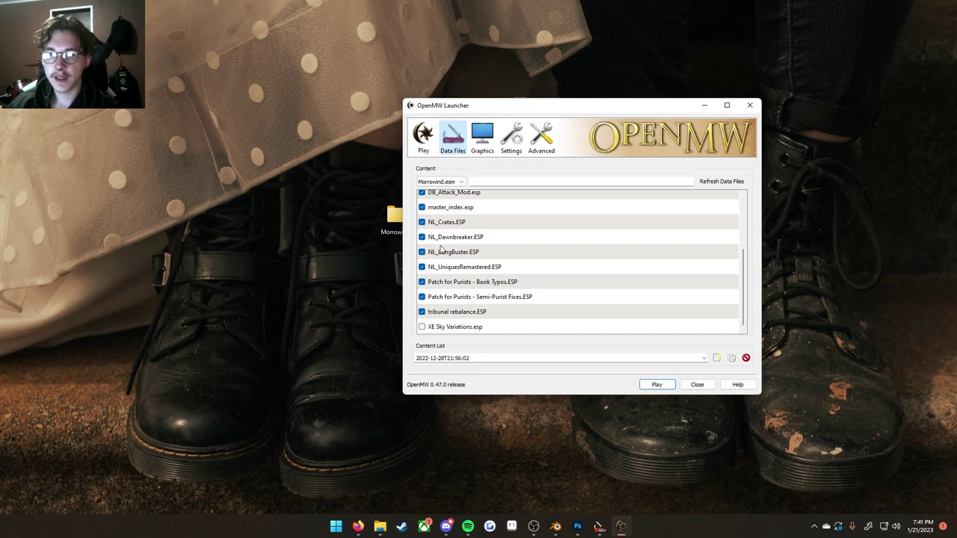
pyautogui.moveTo(434, 273)
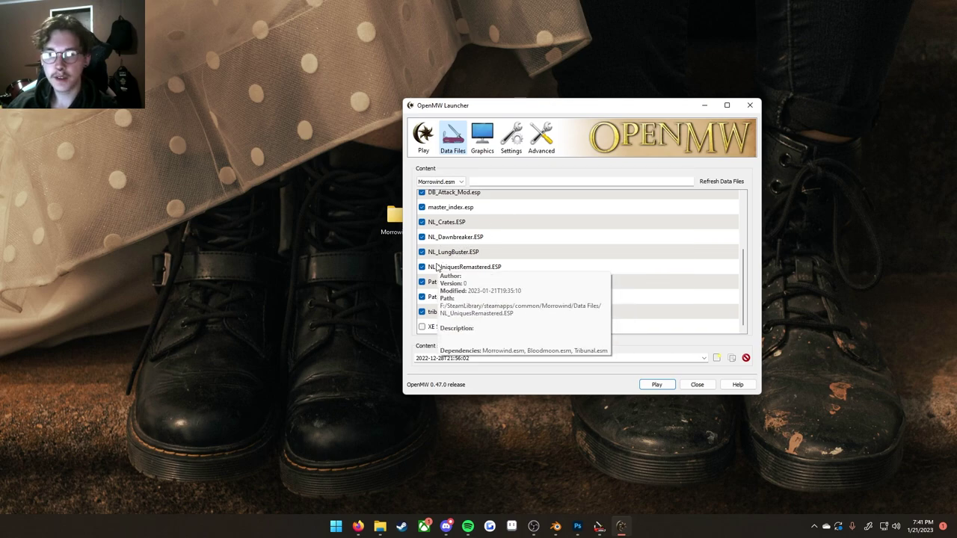
pyautogui.click(423, 269)
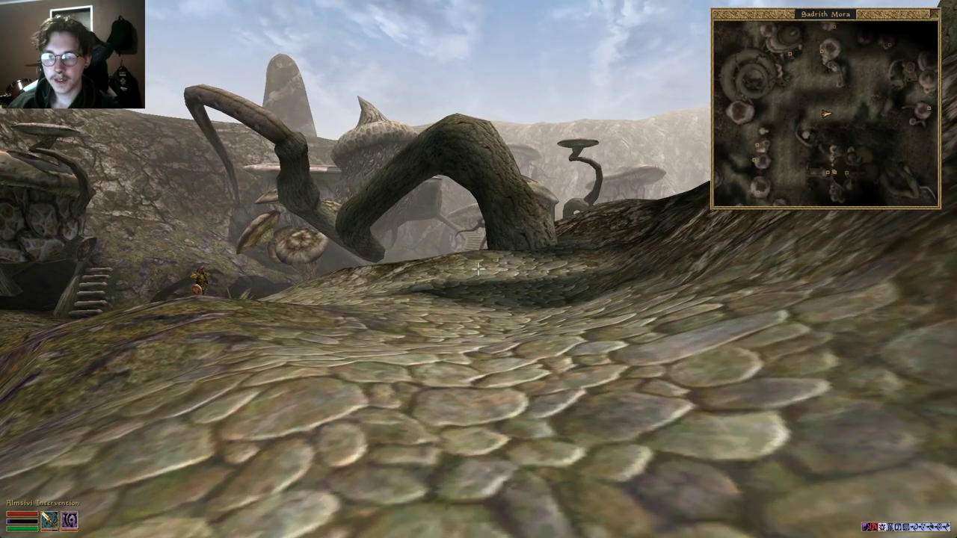
# Step: Equip the Stormkiss axe from the character's inventory in the game and return to the game world
pyautogui.press('`')
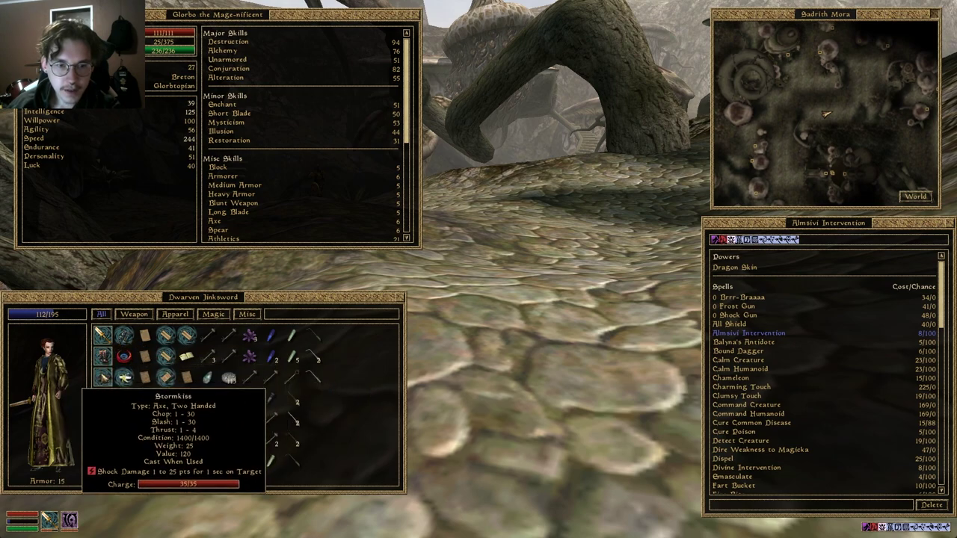
pyautogui.click(132, 343)
pyautogui.click(71, 389)
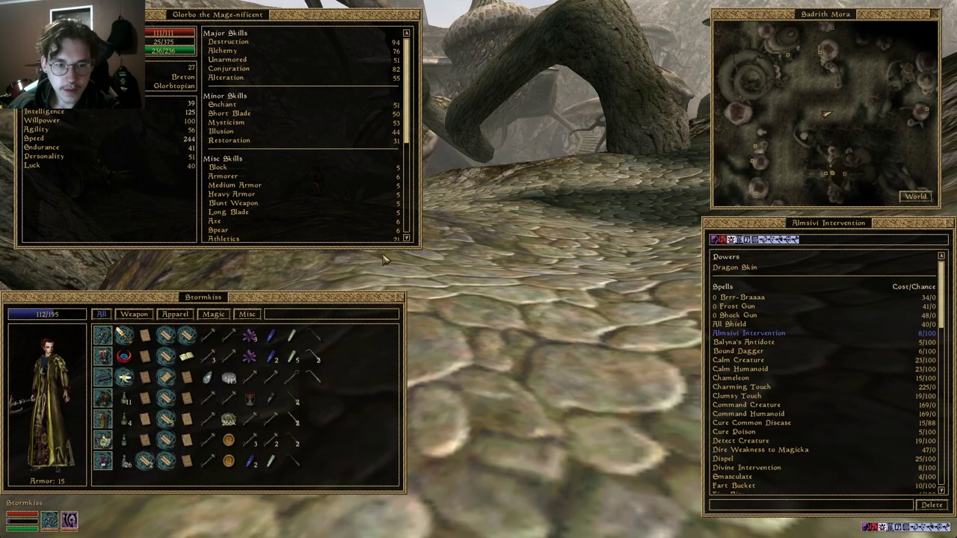
pyautogui.press('Tab')
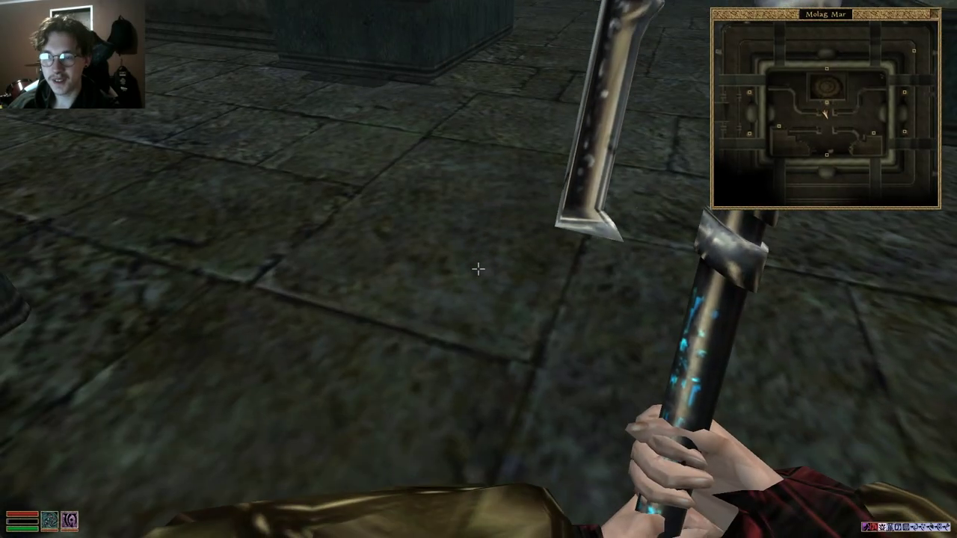
# Step: Examine the equipped Stormkiss axe on the character in first-person and third-person view
pyautogui.press('Tab')
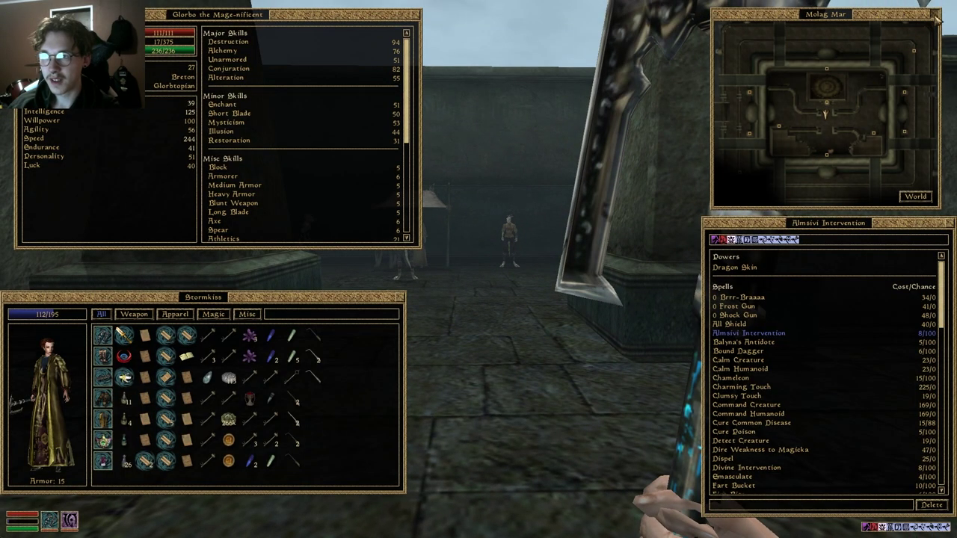
pyautogui.press('Tab')
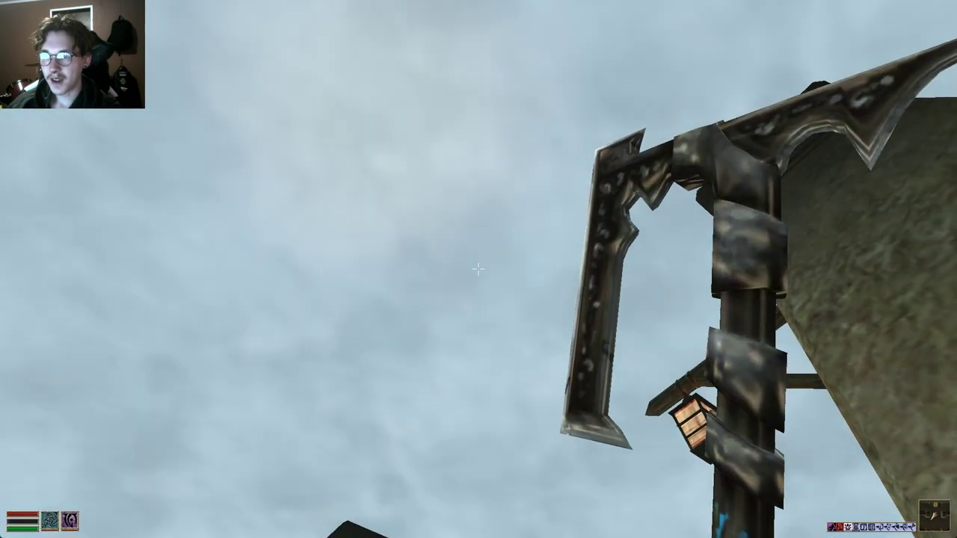
pyautogui.press('Tab')
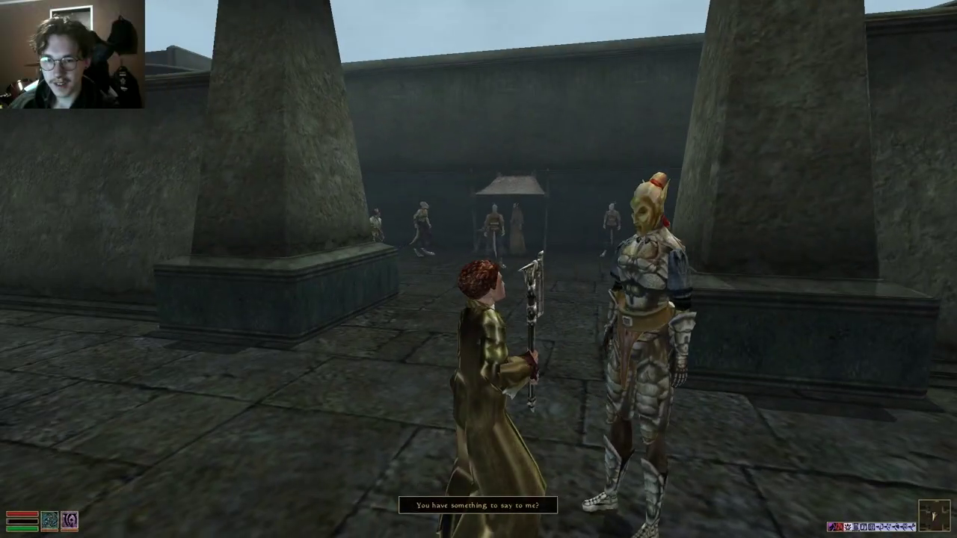
# Step: Drop the Stormkiss axe from the inventory onto the ground and step back to inspect it
pyautogui.rightClick(470, 301)
pyautogui.click(108, 341)
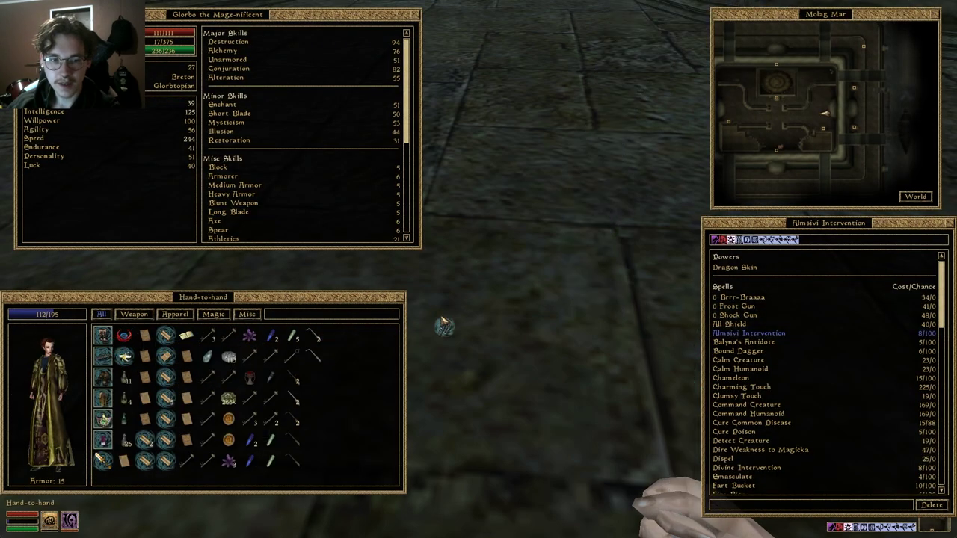
pyautogui.click(483, 318)
pyautogui.rightClick(482, 314)
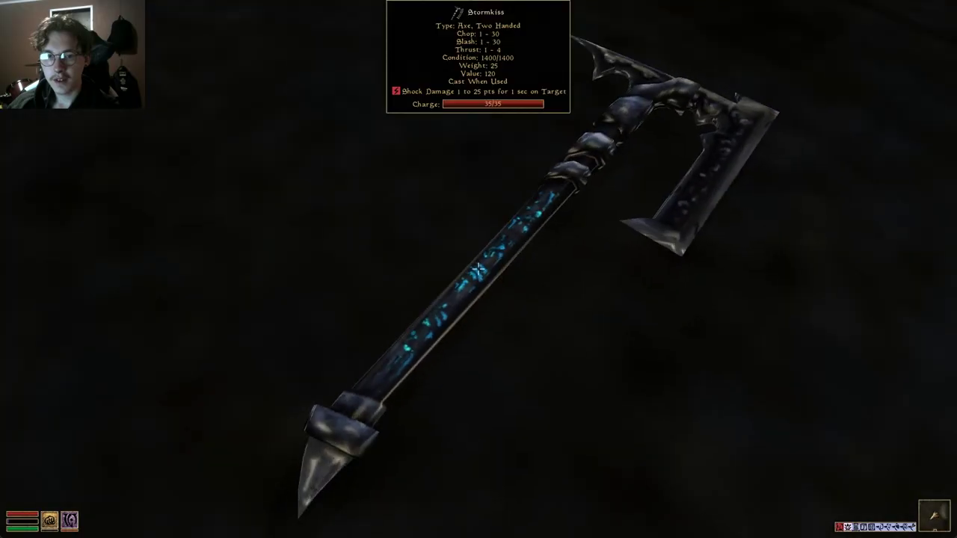
pyautogui.press('s')
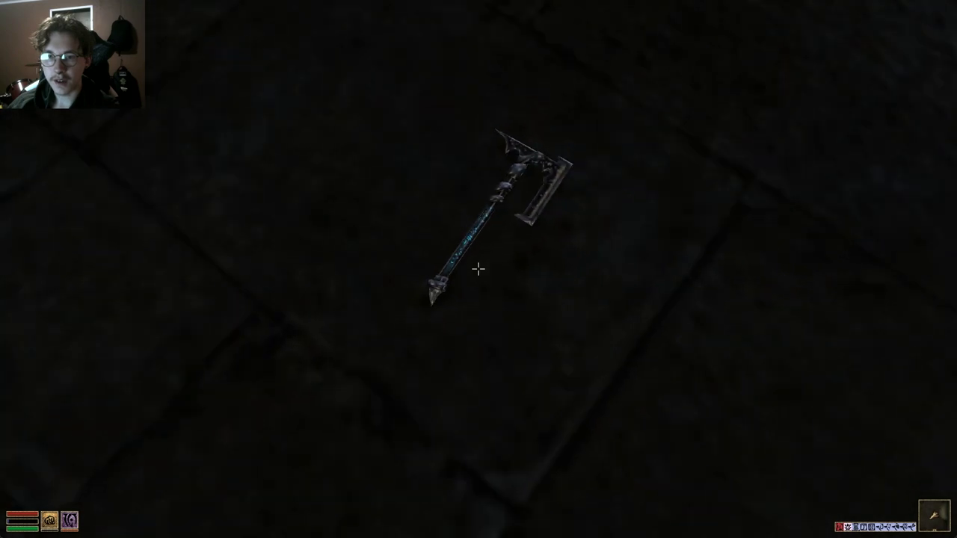
# Step: Leave the game, bring up Morrowind's Data Files folder and create a desktop folder named mysword
pyautogui.hotkey('alt', 'Tab')
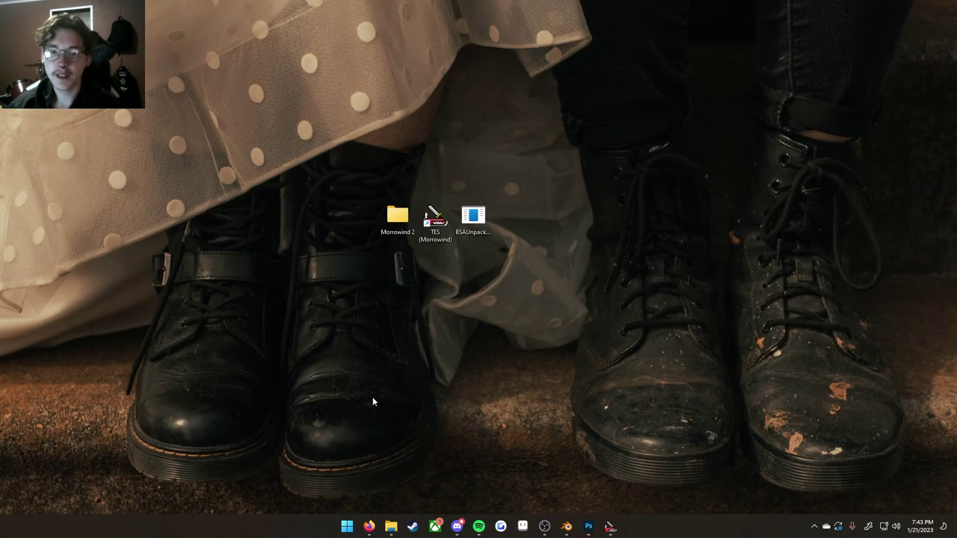
pyautogui.moveTo(395, 526)
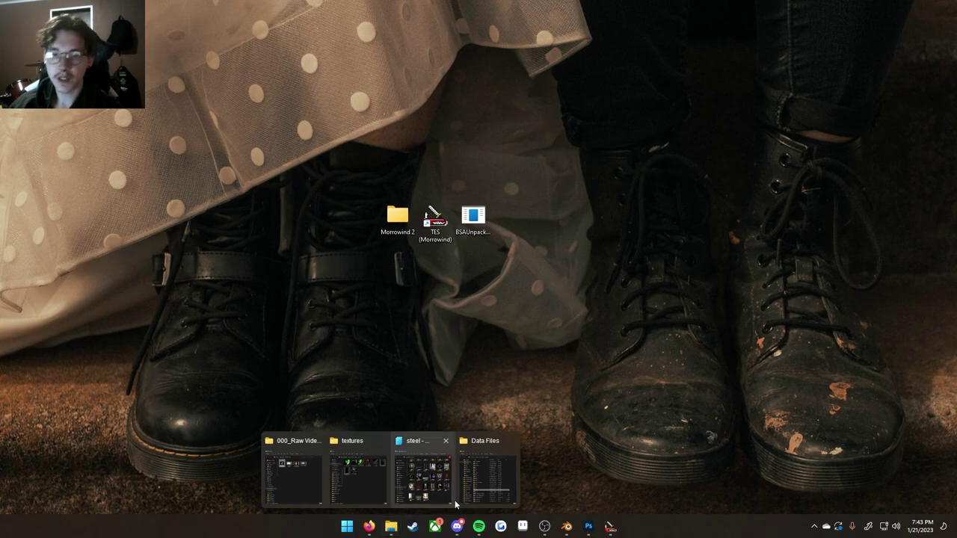
pyautogui.click(484, 471)
pyautogui.rightClick(627, 156)
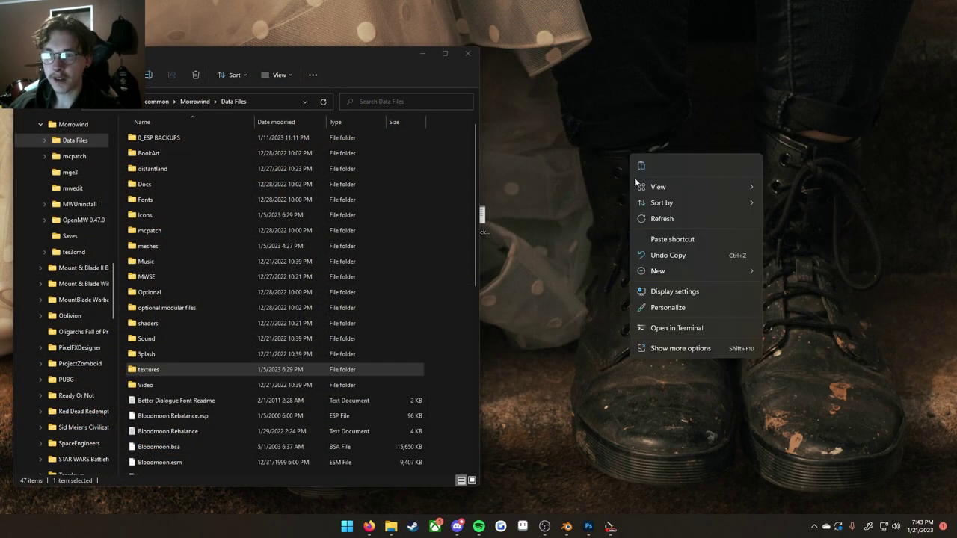
pyautogui.moveTo(671, 278)
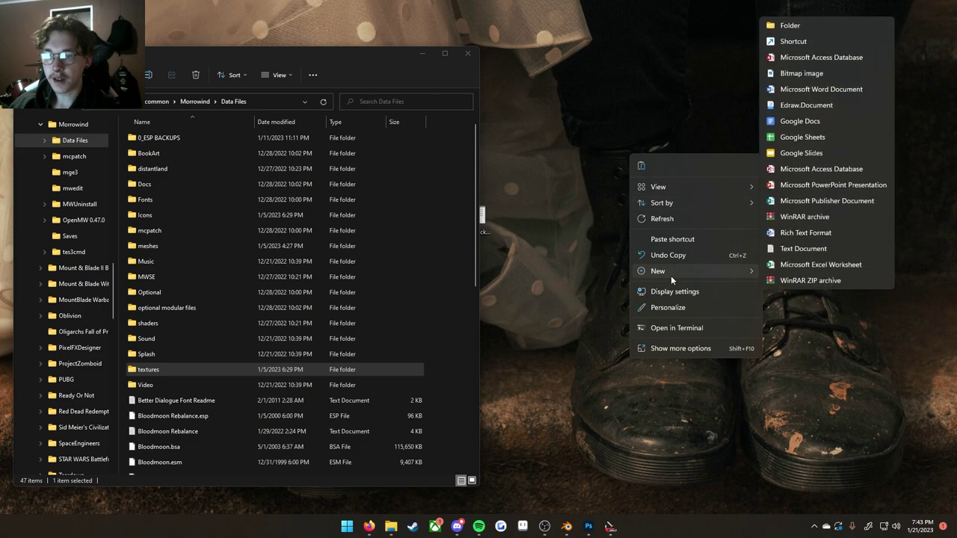
pyautogui.click(781, 26)
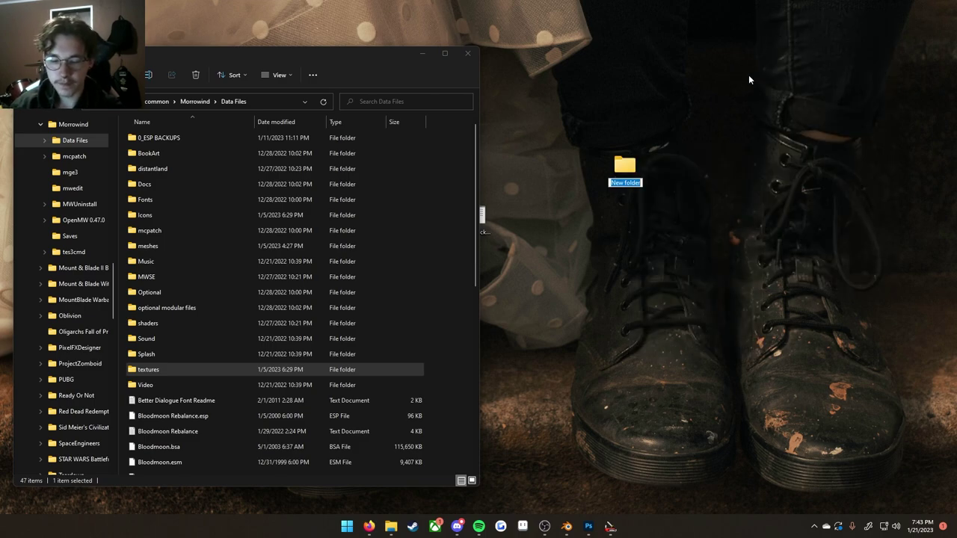
pyautogui.write('mysos')
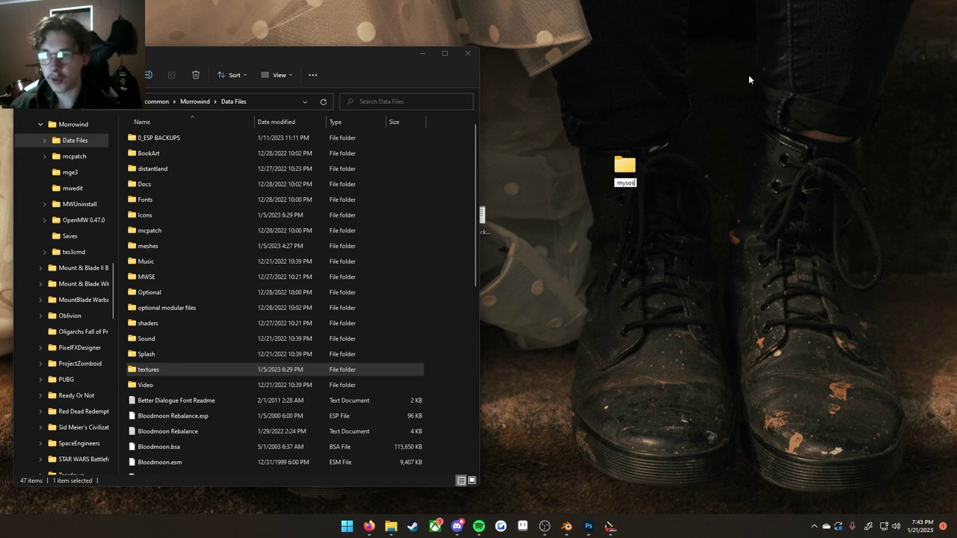
pyautogui.press('BackSpace')
pyautogui.press('BackSpace')
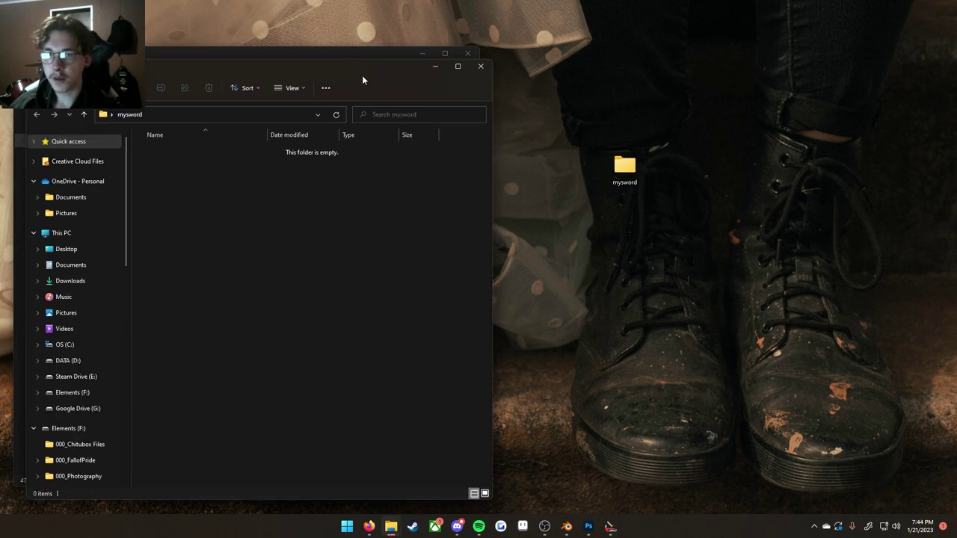
# Step: Place the mysword window beside Data Files and create the folders meshes, textures and Icons in it
pyautogui.moveTo(362, 75); pyautogui.dragTo(793, 55)
pyautogui.rightClick(689, 158)
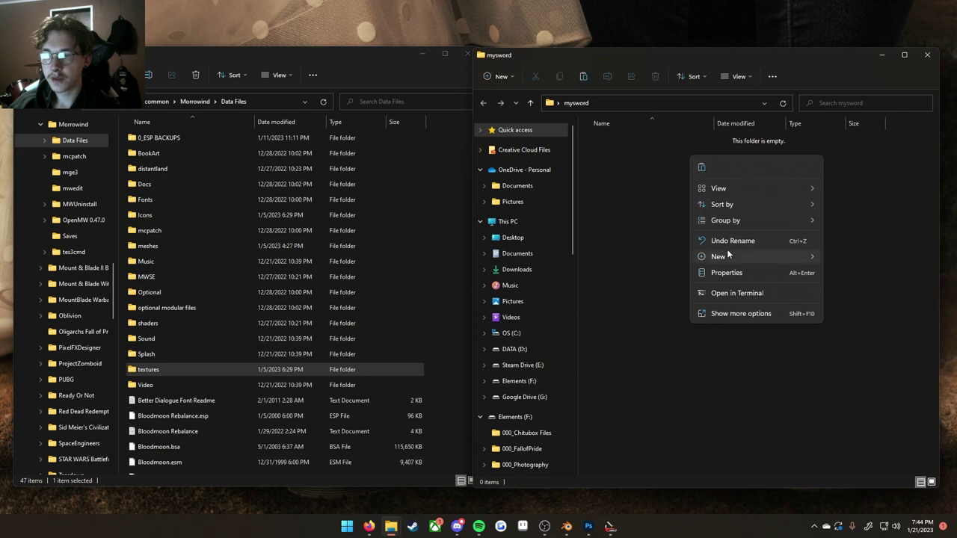
pyautogui.moveTo(727, 254)
pyautogui.click(841, 33)
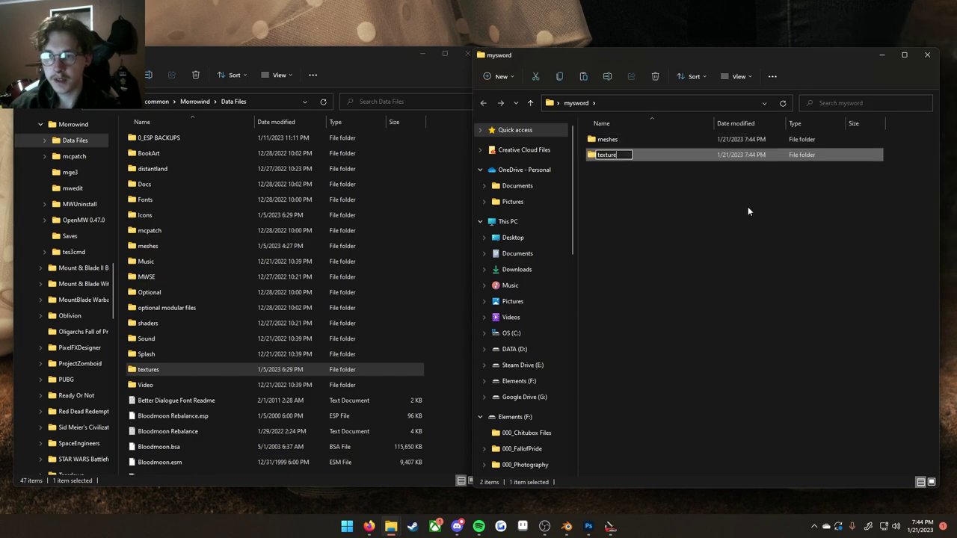
pyautogui.write('s')
pyautogui.press('Return')
pyautogui.hotkey('ctrl', 'shift', 'n')
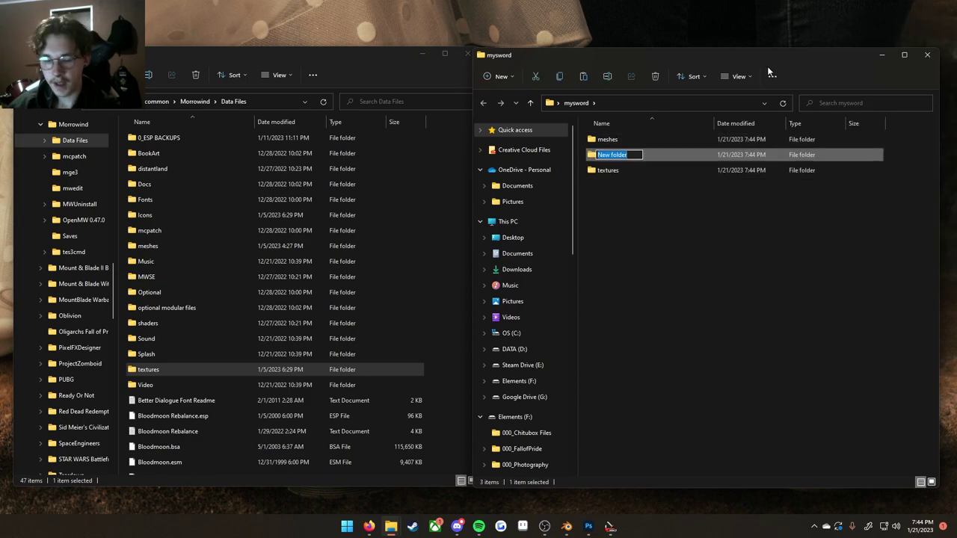
pyautogui.write('Icons')
pyautogui.press('Return')
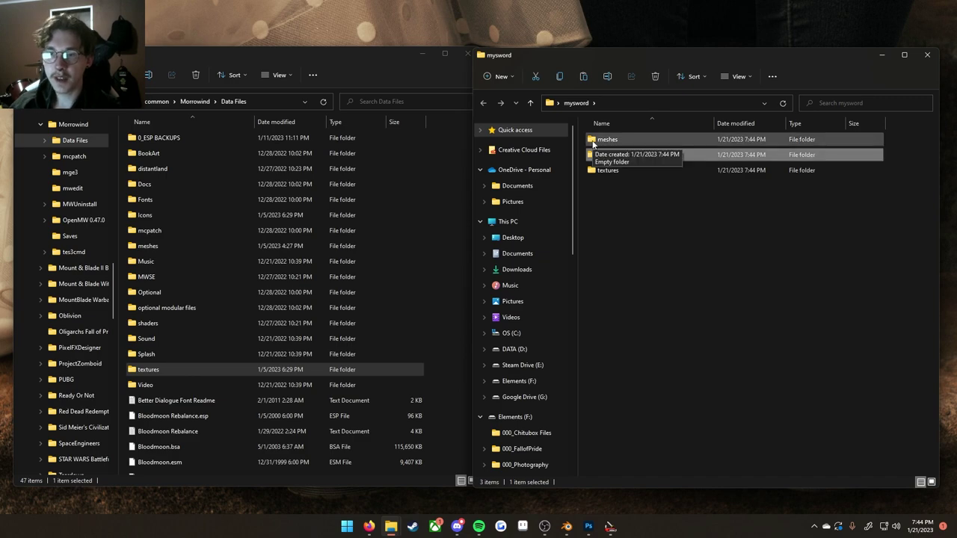
# Step: Create a folder NLMods inside mysword's meshes folder and a subfolder w within it, and open w
pyautogui.doubleClick(593, 140)
pyautogui.rightClick(606, 199)
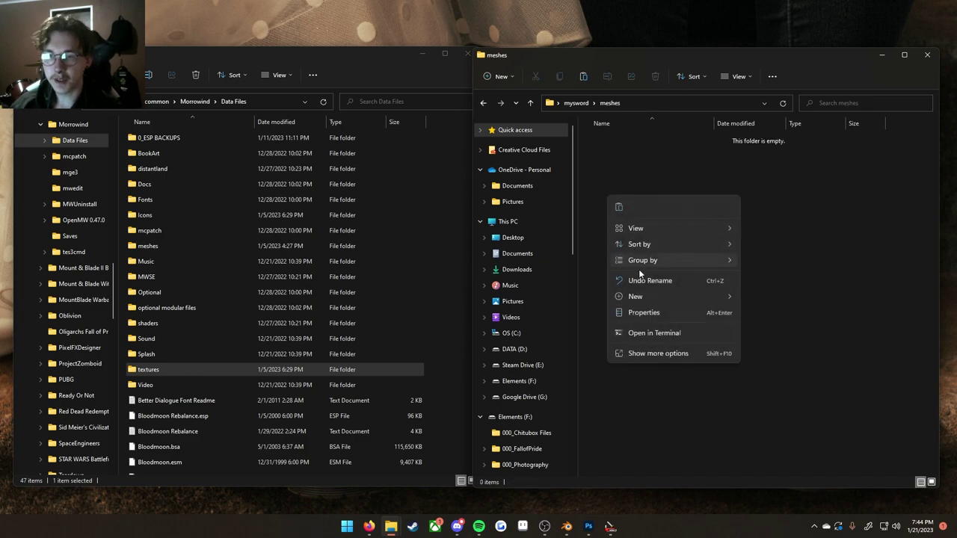
pyautogui.moveTo(637, 296)
pyautogui.click(791, 43)
pyautogui.write('NLMods')
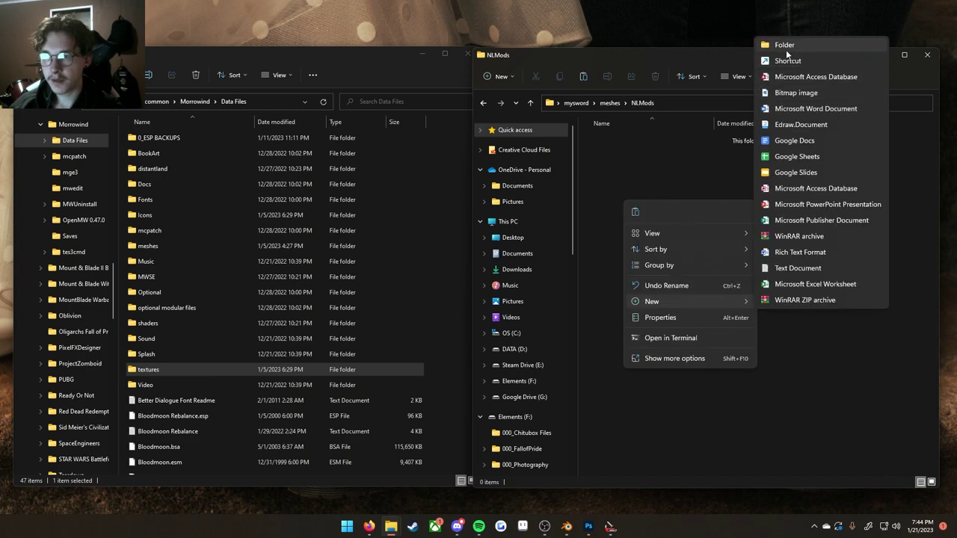
pyautogui.click(786, 49)
pyautogui.write('w')
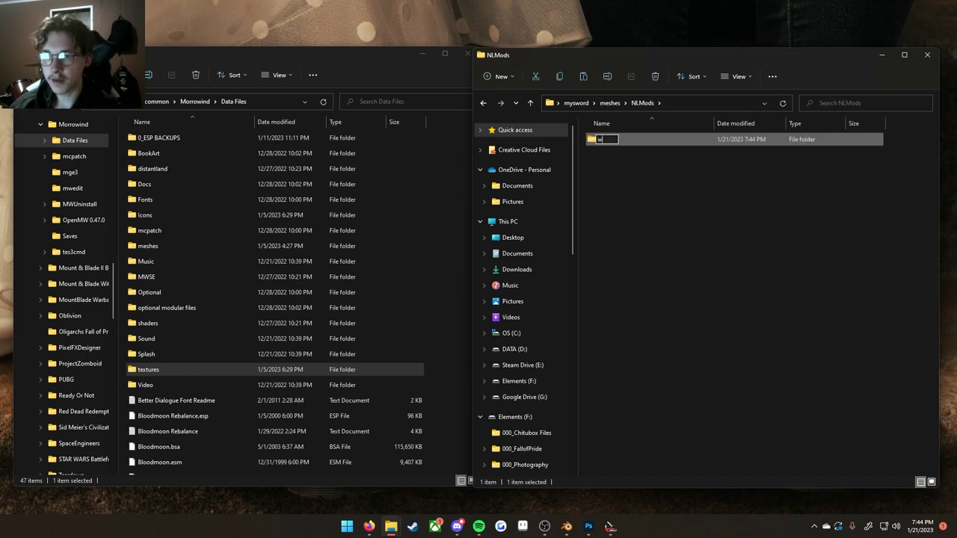
pyautogui.press('Return')
pyautogui.press('Return')
# Step: Copy the w_stormkiss mesh from Morrowind's Data Files meshes\NLMods\w into the matching w folder of mysword
pyautogui.doubleClick(160, 245)
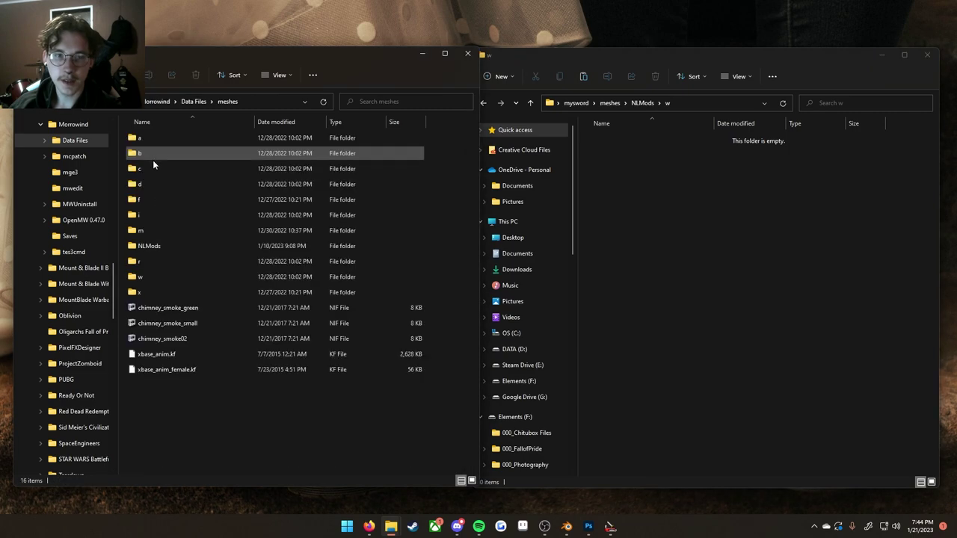
pyautogui.doubleClick(162, 229)
pyautogui.doubleClick(177, 263)
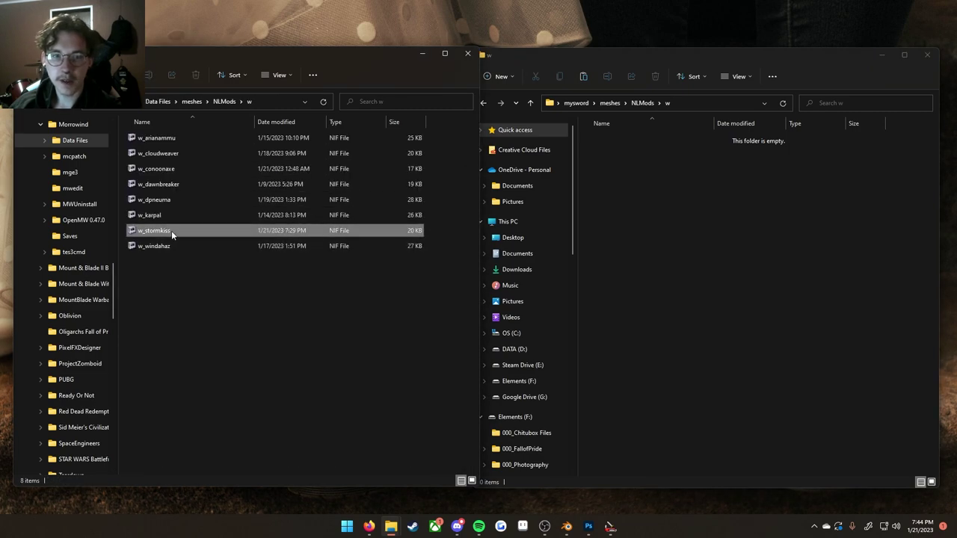
pyautogui.moveTo(172, 231); pyautogui.dragTo(683, 233)
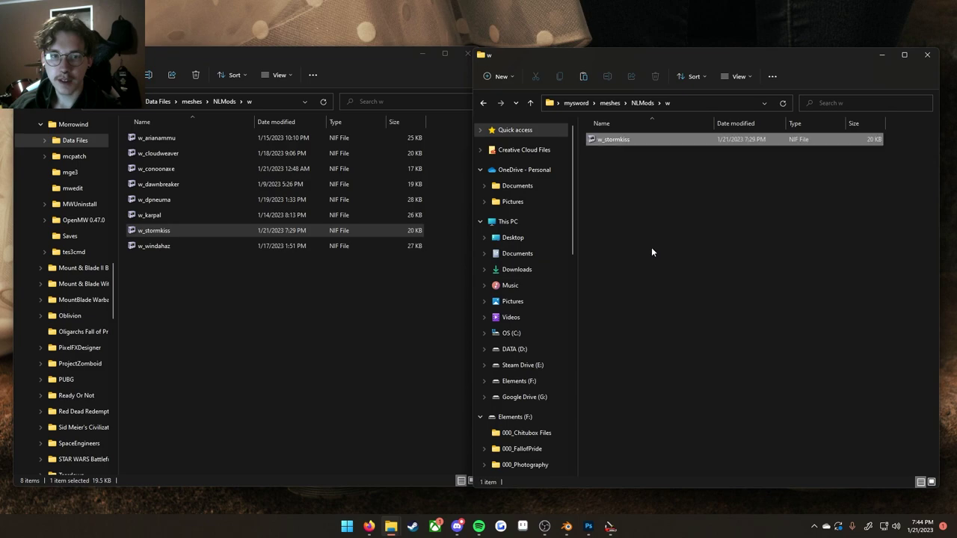
# Step: Create the nested folders NLMods and w inside mysword's textures folder and open w
pyautogui.hotkey('alt', 'Left')
pyautogui.hotkey('alt', 'Left')
pyautogui.hotkey('alt', 'Left')
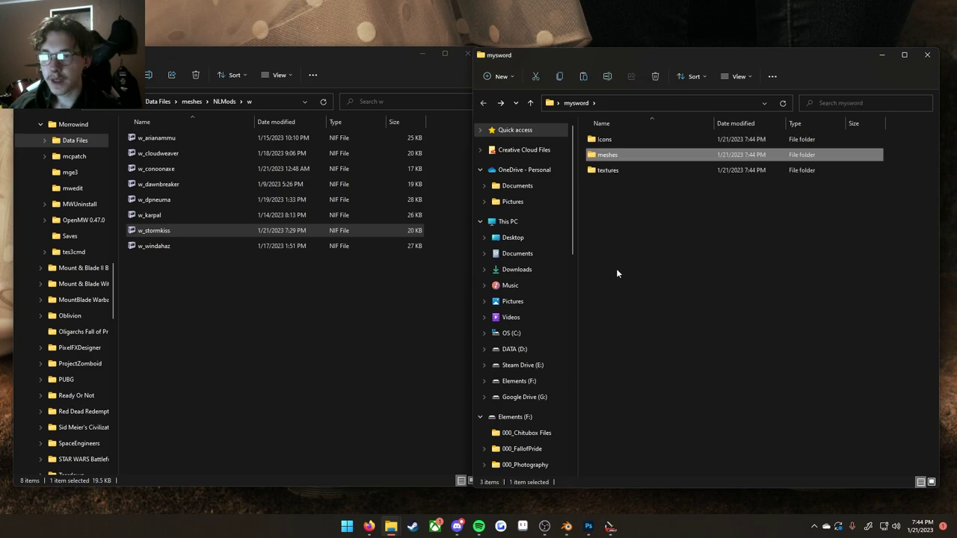
pyautogui.doubleClick(610, 175)
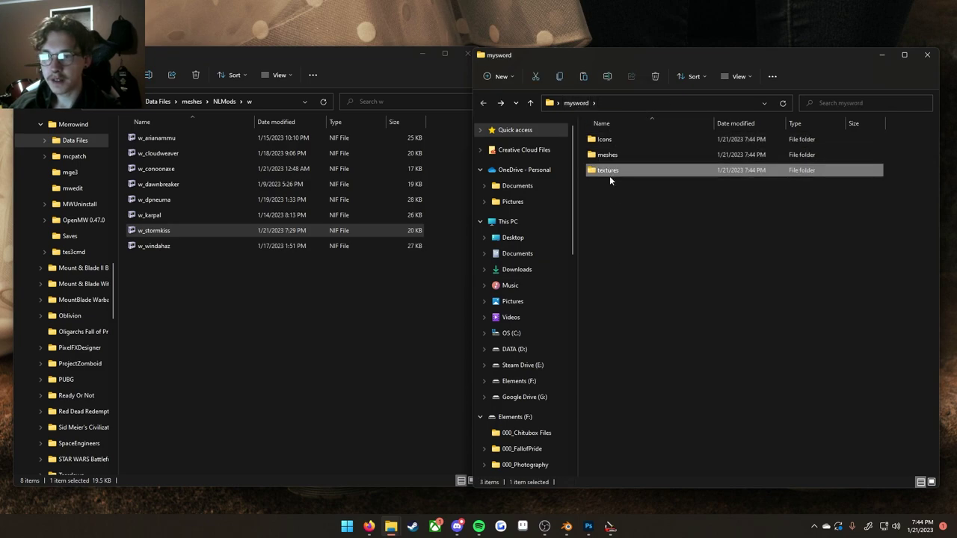
pyautogui.hotkey('ctrl', 'v')
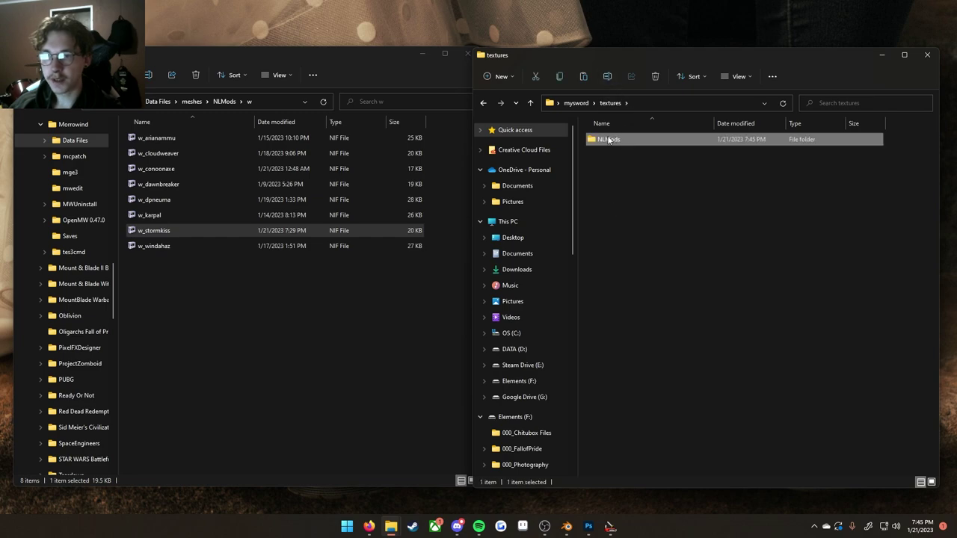
pyautogui.doubleClick(609, 139)
pyautogui.doubleClick(610, 139)
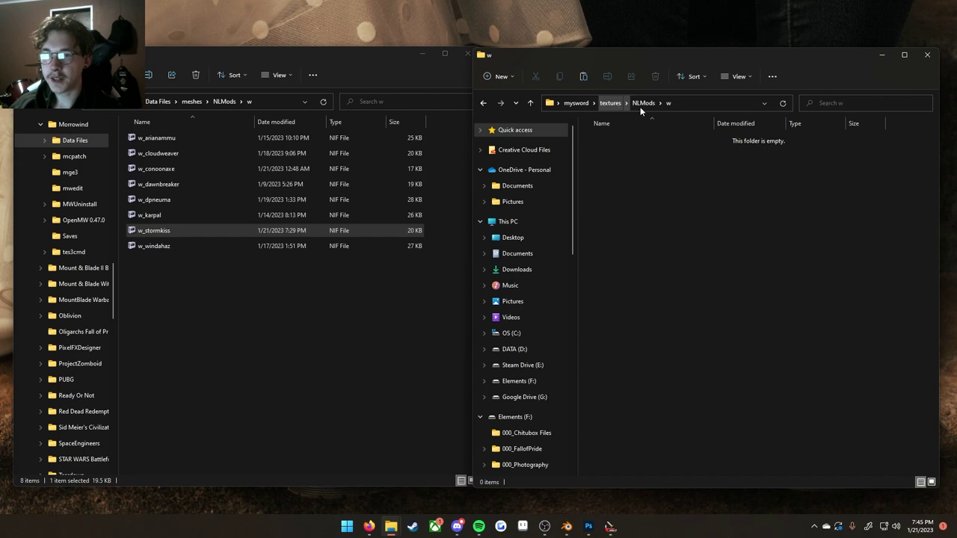
# Step: Copy tx_w_stormkiss and tx_w_stormkiss_glow from Morrowind's Data Files textures\NLMods\w into mysword's textures\NLMods\w folder
pyautogui.click(231, 261)
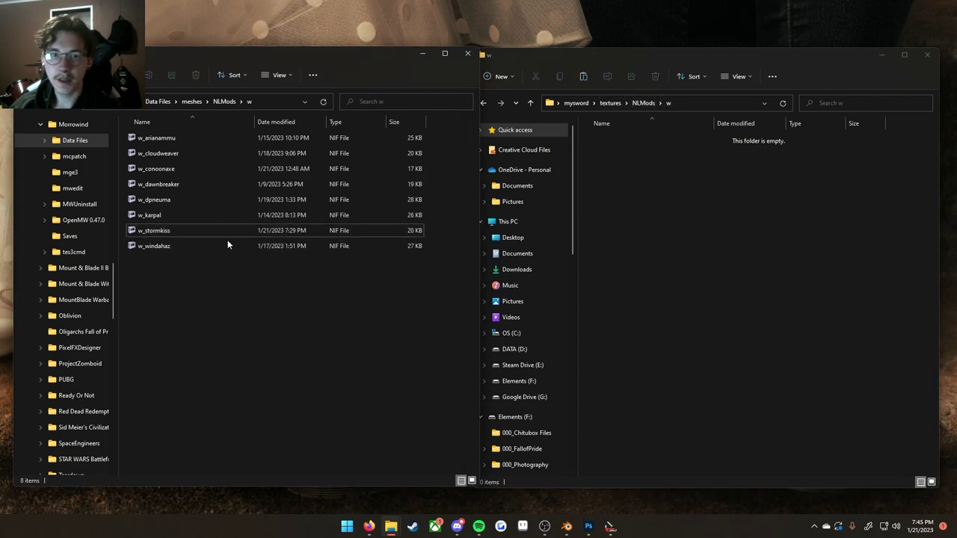
pyautogui.click(194, 105)
pyautogui.click(193, 105)
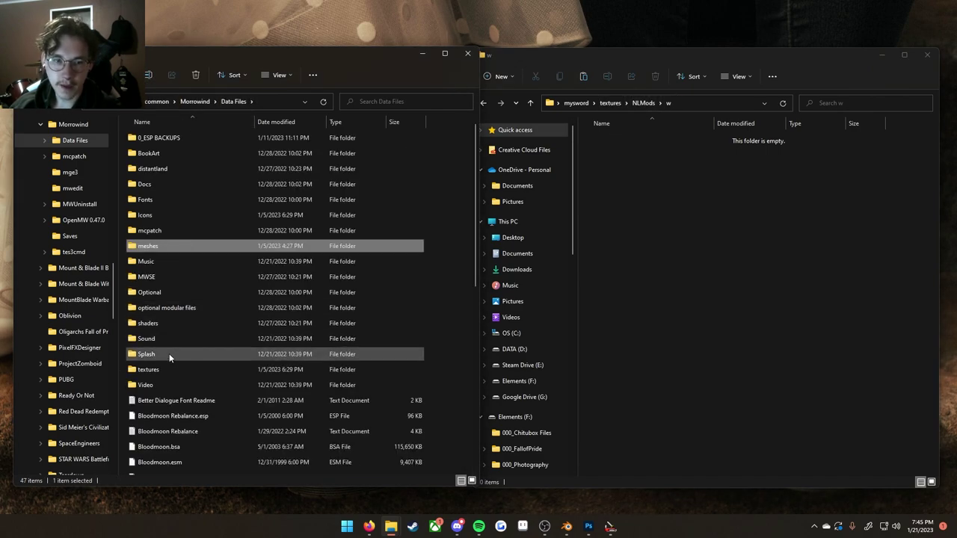
pyautogui.doubleClick(169, 368)
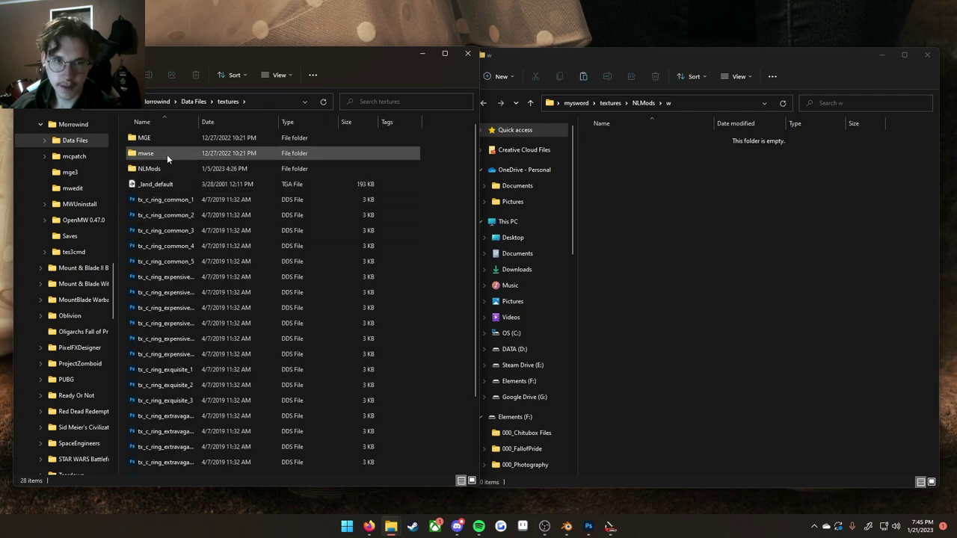
pyautogui.doubleClick(166, 175)
pyautogui.doubleClick(157, 201)
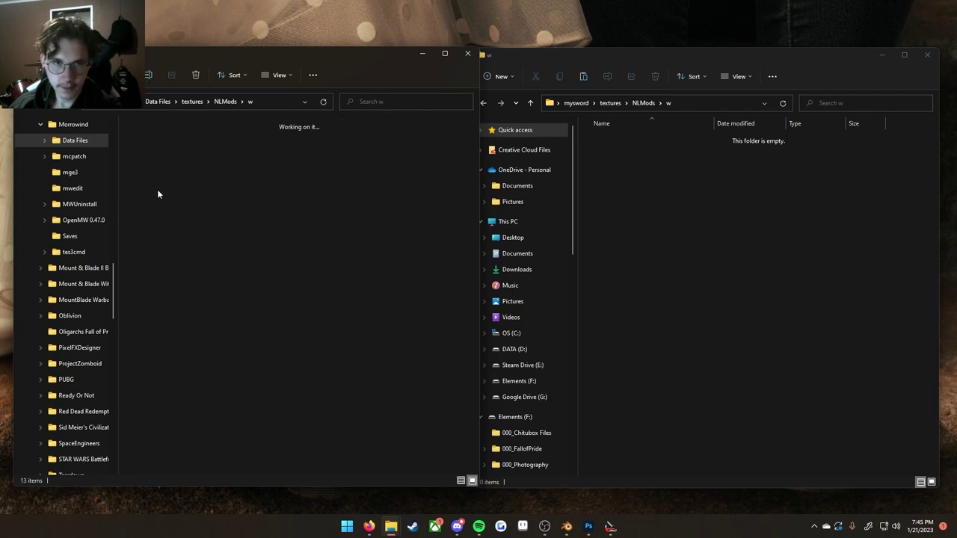
pyautogui.click(441, 219)
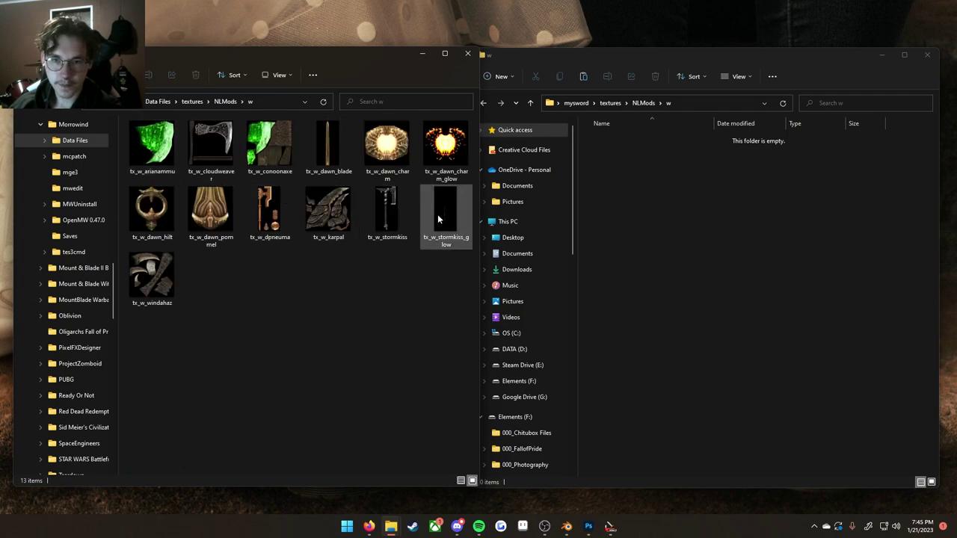
pyautogui.keyDown('ctrl'); pyautogui.click(384, 228); pyautogui.keyUp('ctrl')
pyautogui.moveTo(394, 207); pyautogui.dragTo(729, 236)
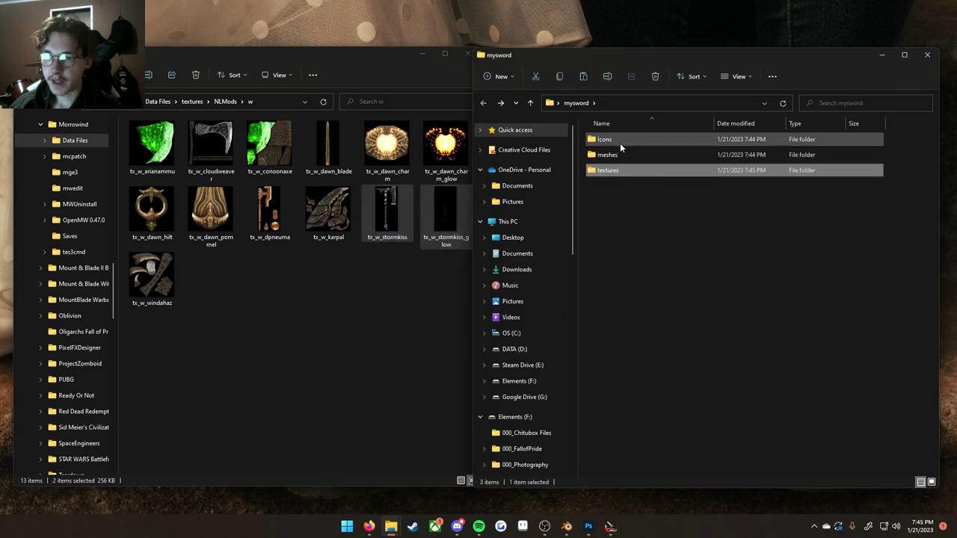
# Step: Create a folder named NLMods inside mysword's Icons folder and open it
pyautogui.doubleClick(620, 143)
pyautogui.hotkey('ctrl', 'shift', 'n')
pyautogui.write('Nlmo')
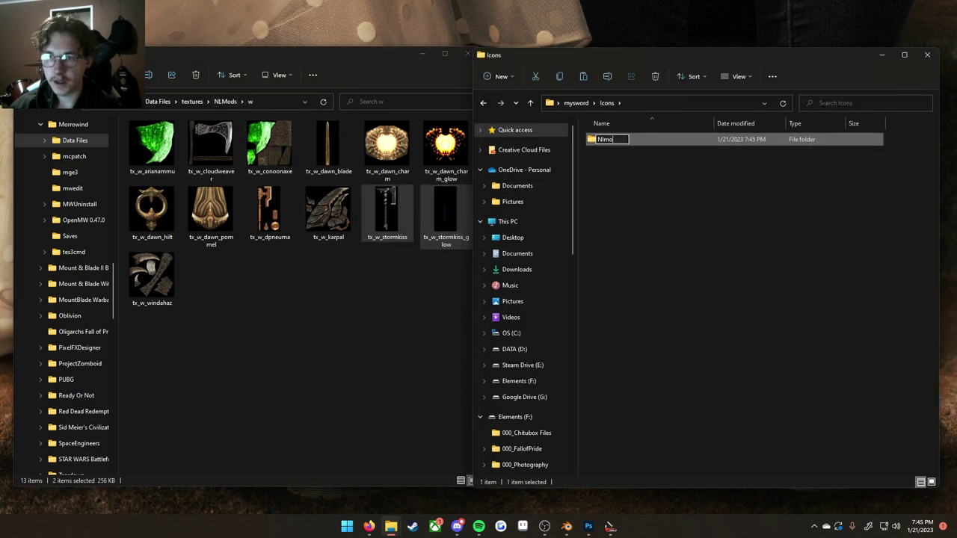
pyautogui.press('BackSpace')
pyautogui.press('BackSpace')
pyautogui.press('BackSpace')
pyautogui.write('LMods')
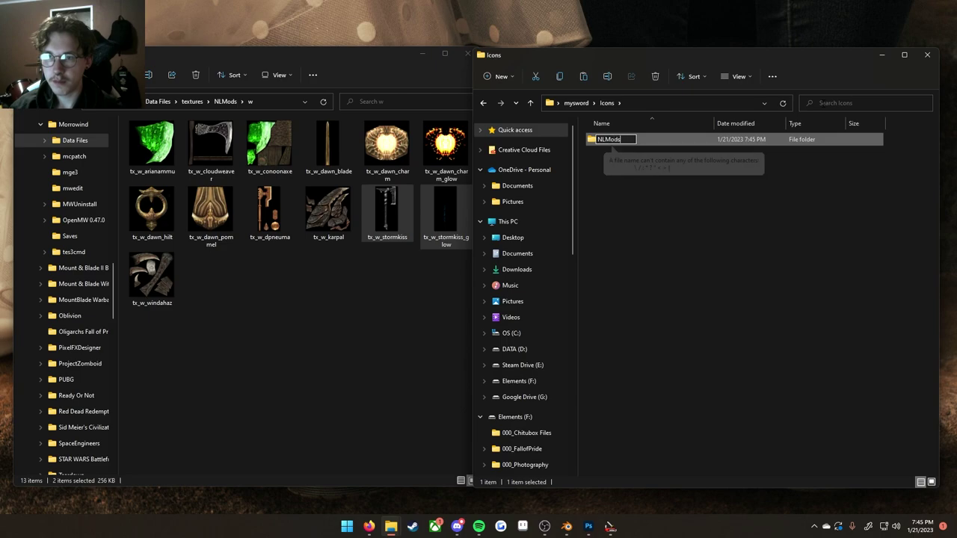
pyautogui.press('Escape')
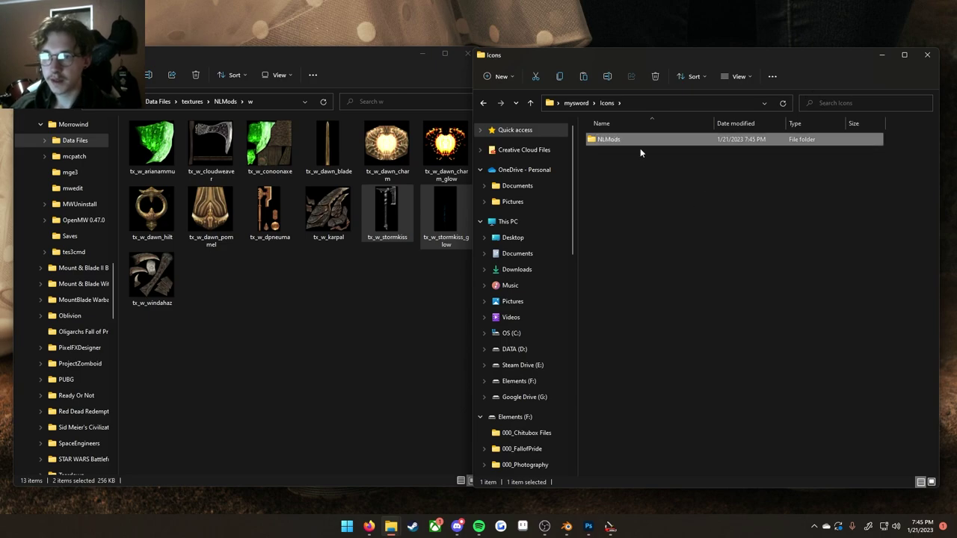
pyautogui.doubleClick(636, 143)
# Step: Copy icon_stormkiss from Morrowind's Data Files Icons\NLMods folder into mysword's Icons\NLMods folder
pyautogui.click(365, 342)
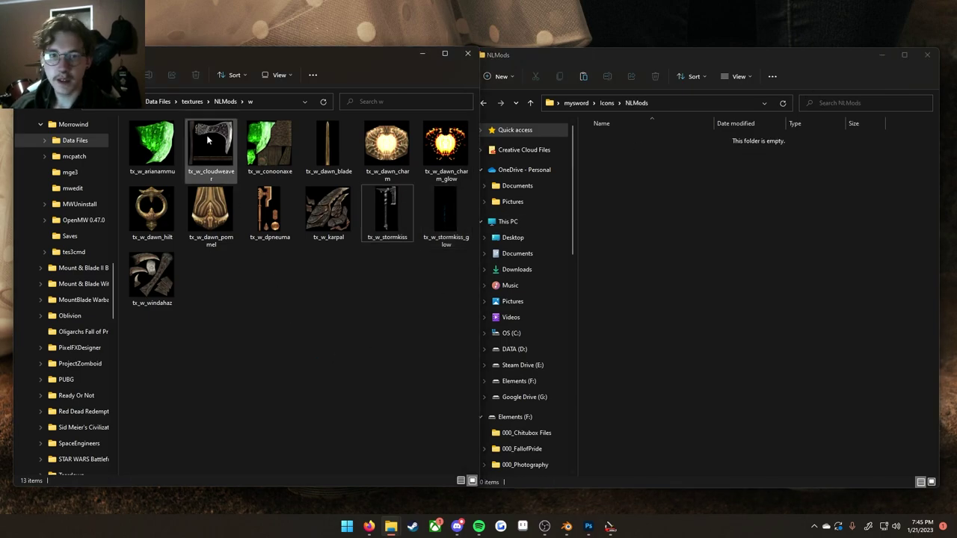
pyautogui.click(160, 101)
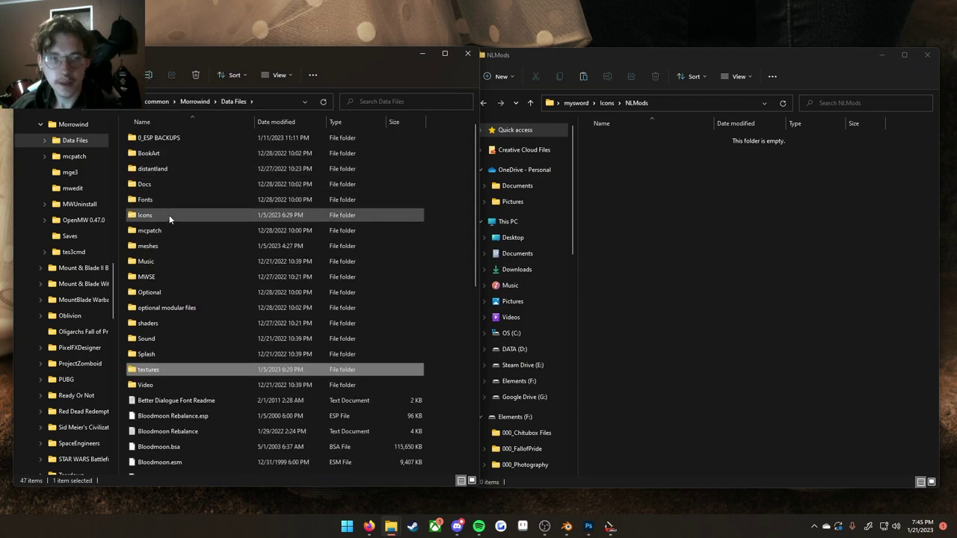
pyautogui.doubleClick(169, 215)
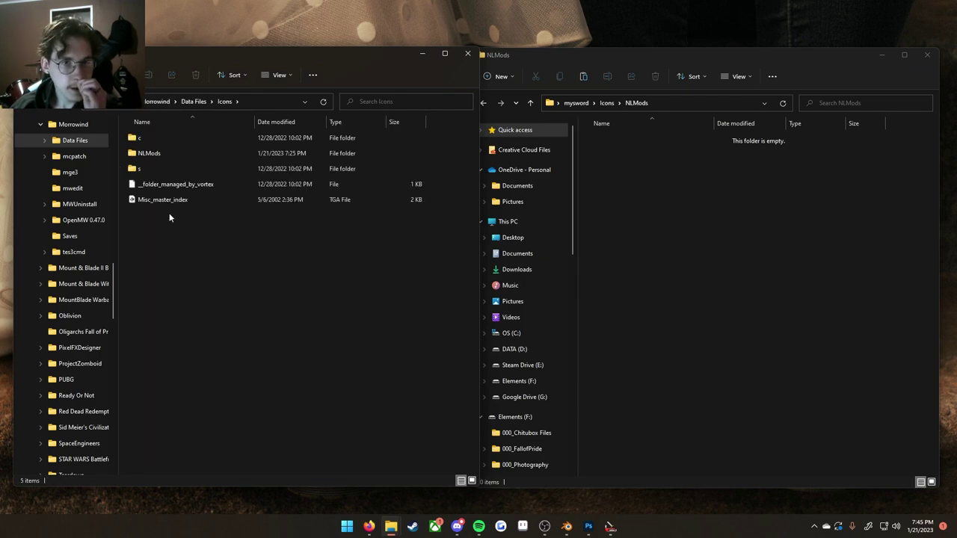
pyautogui.doubleClick(166, 155)
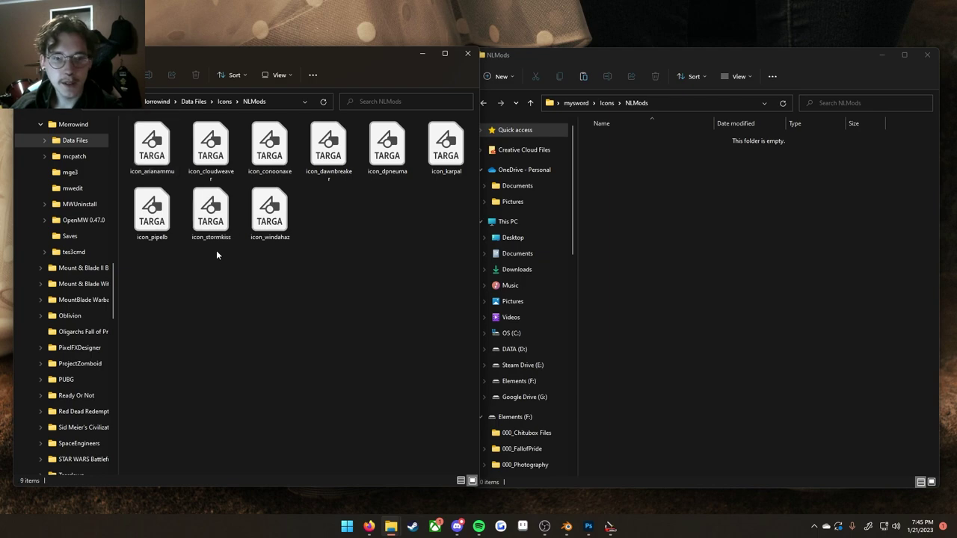
pyautogui.moveTo(211, 217); pyautogui.dragTo(761, 216)
pyautogui.click(346, 311)
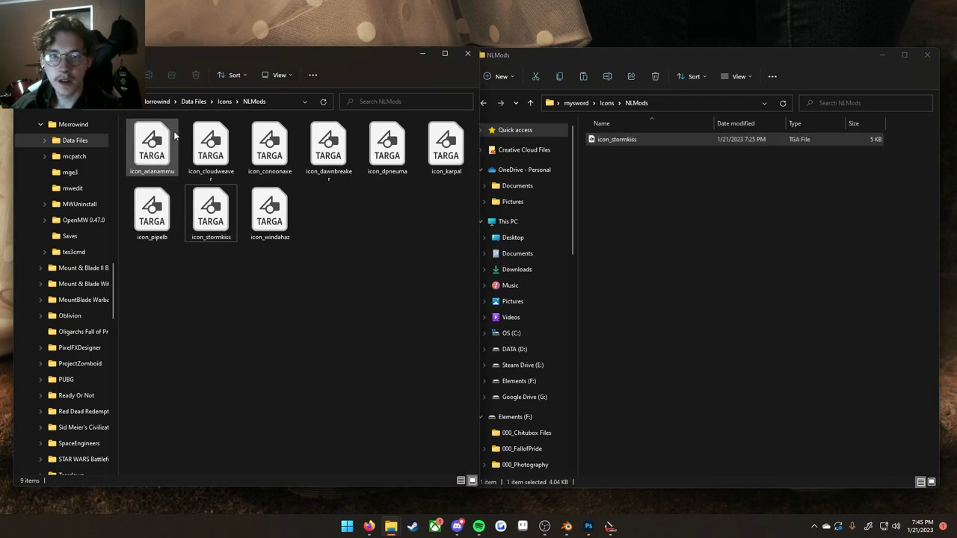
# Step: Copy the plugin NL_UniquesRemastered.ESP from Morrowind's Data Files folder into the root of mysword
pyautogui.click(193, 102)
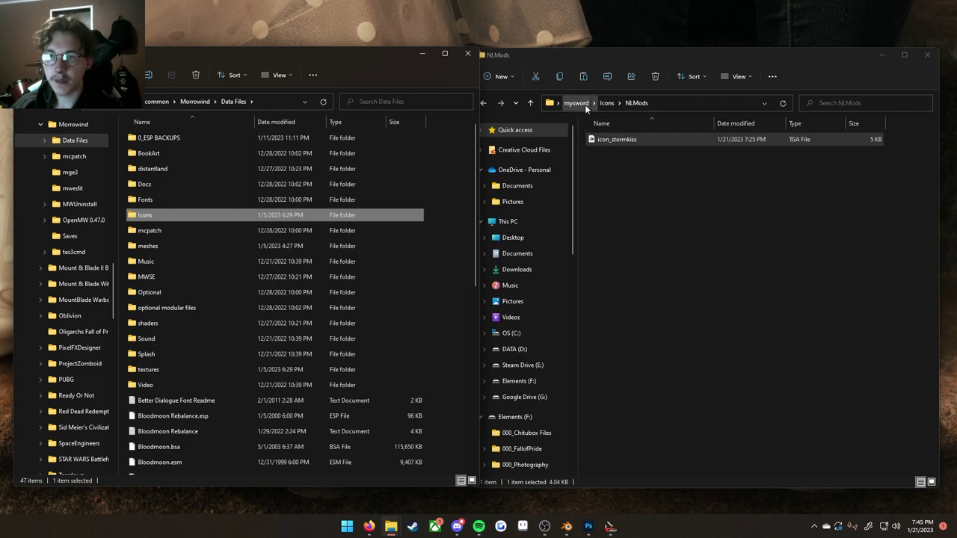
pyautogui.click(584, 104)
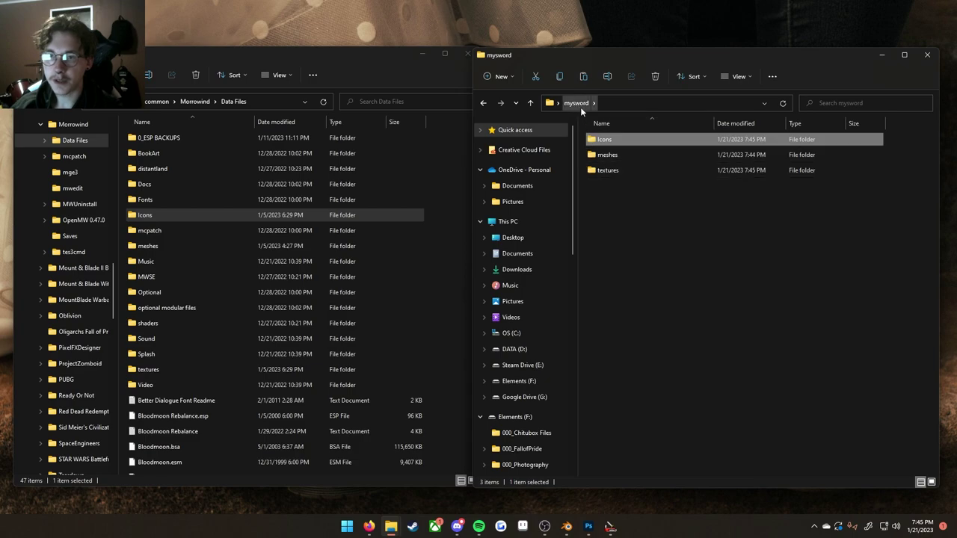
pyautogui.click(627, 194)
pyautogui.scroll(-9, 244, 299)
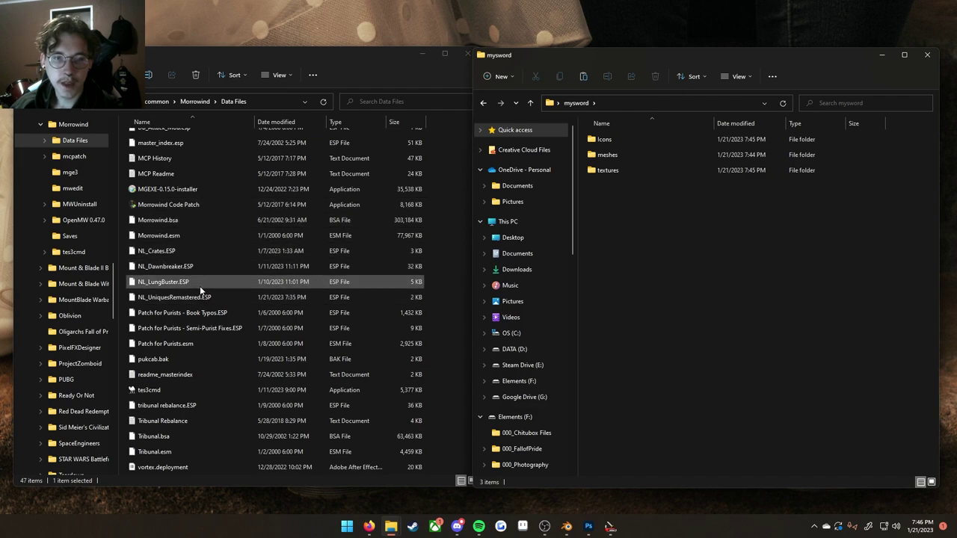
pyautogui.click(213, 297)
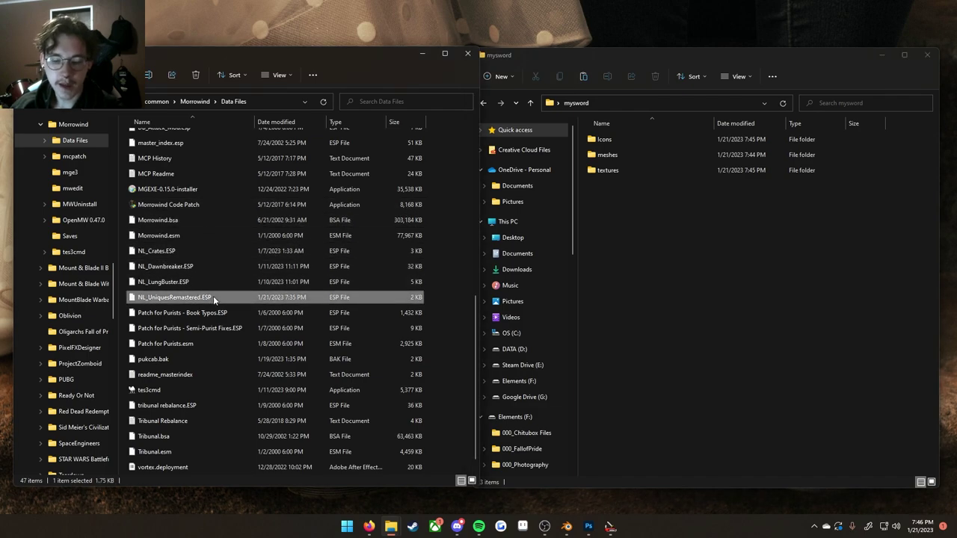
pyautogui.hotkey('ctrl', 'c')
pyautogui.click(700, 261)
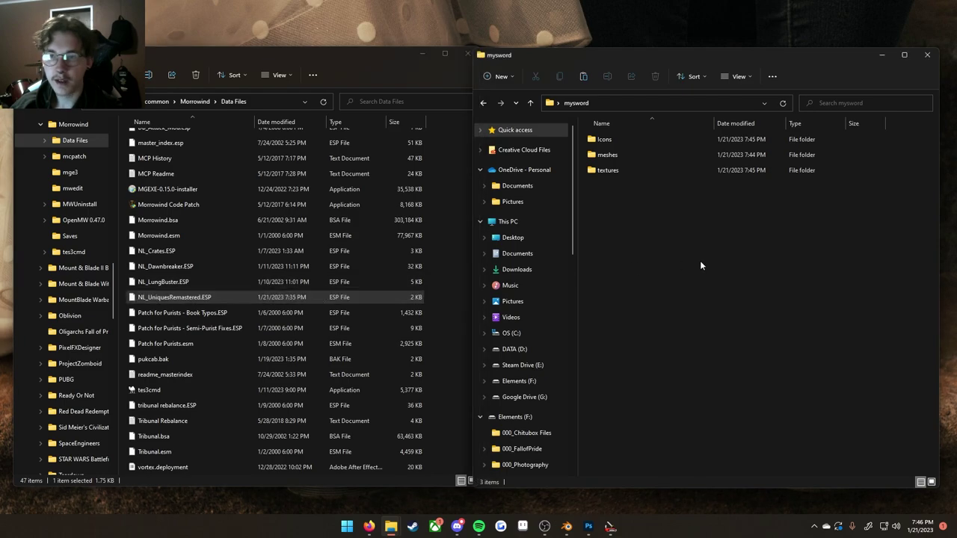
pyautogui.hotkey('ctrl', 'v')
# Step: Rename the desktop folder mysword to Data Files, check its contents and close it
pyautogui.press('super+d')
pyautogui.click(620, 166)
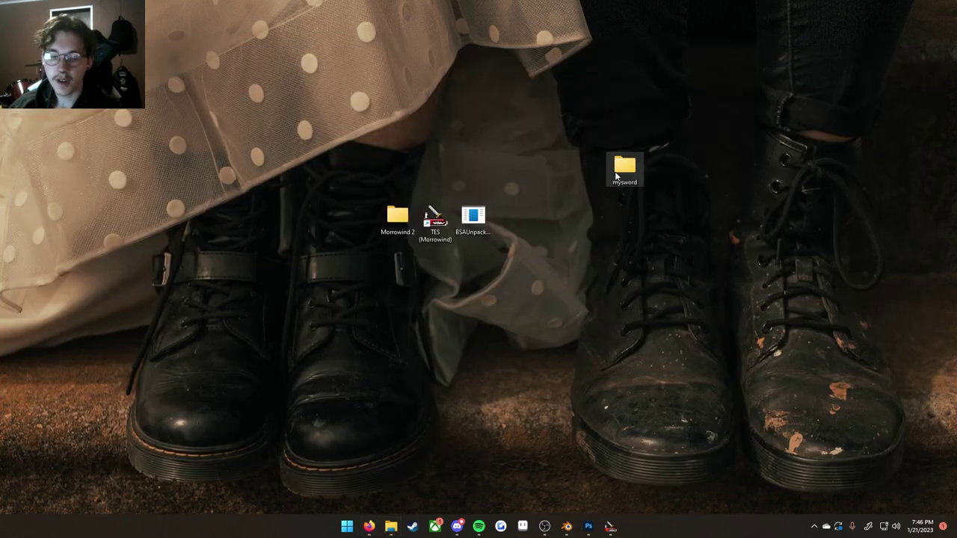
pyautogui.press('F2')
pyautogui.write('Dat')
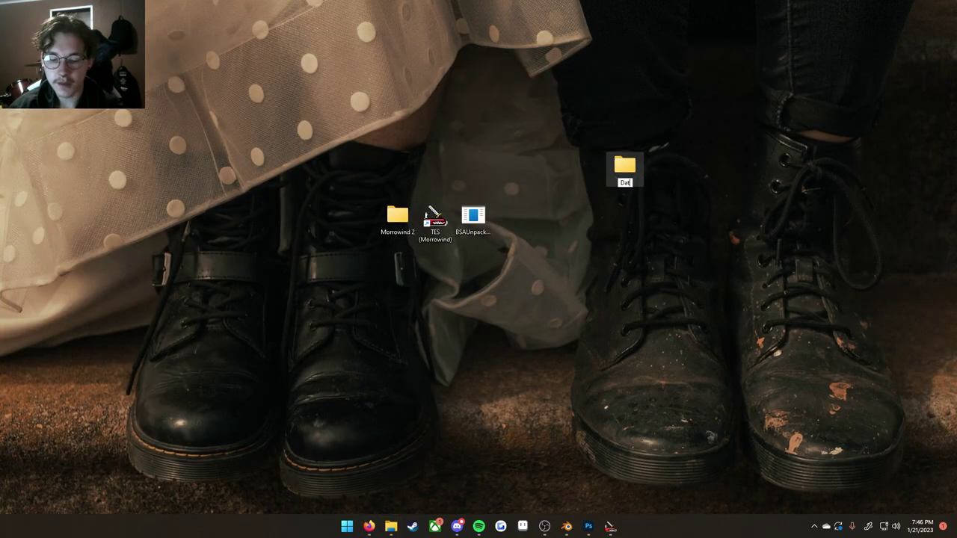
pyautogui.write('a Files')
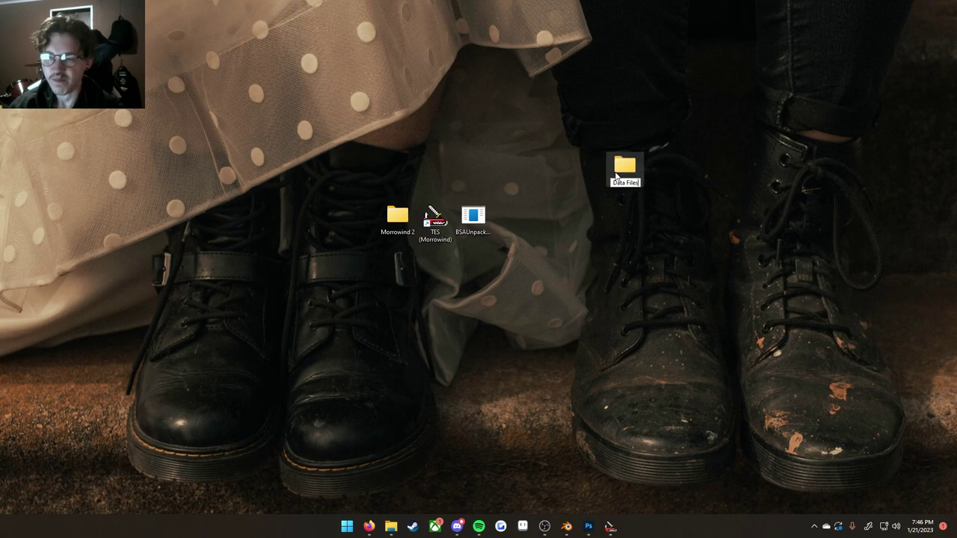
pyautogui.press('Return')
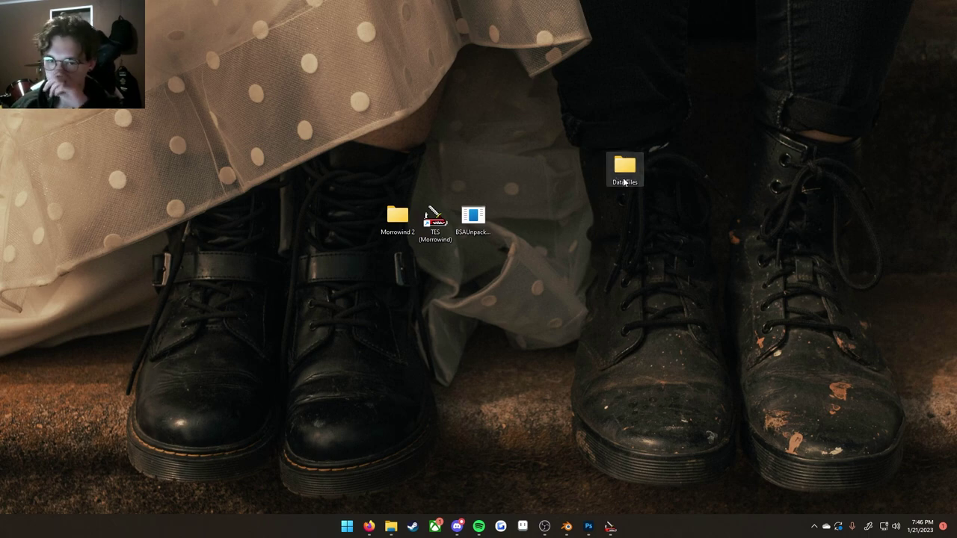
pyautogui.doubleClick(625, 178)
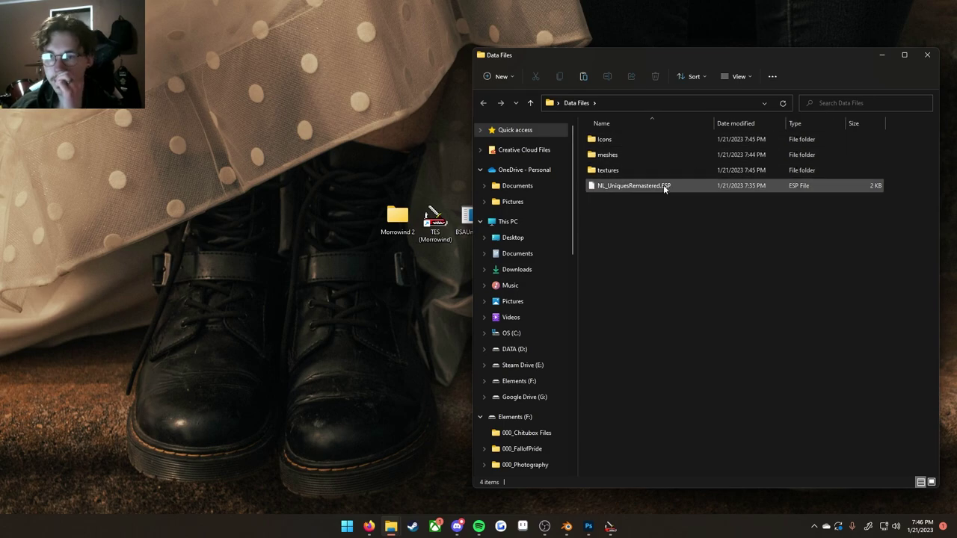
pyautogui.click(927, 55)
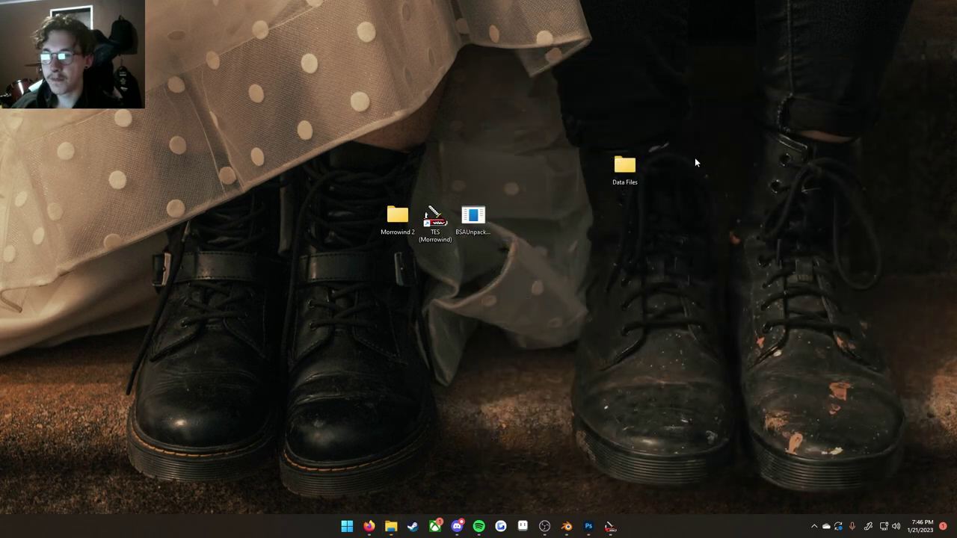
# Step: Compress the desktop folder Data Files into an archive of the same name on the desktop
pyautogui.rightClick(633, 180)
pyautogui.click(571, 178)
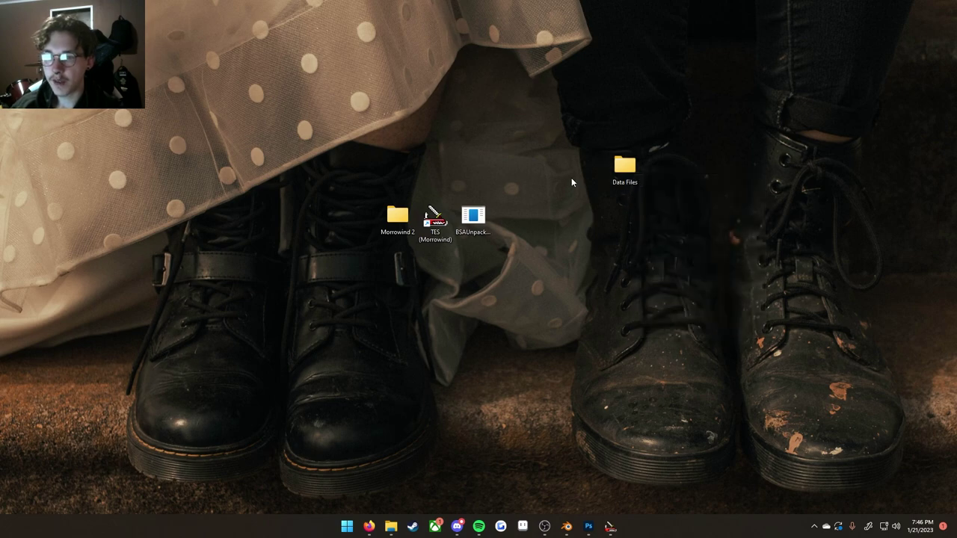
pyautogui.click(571, 178)
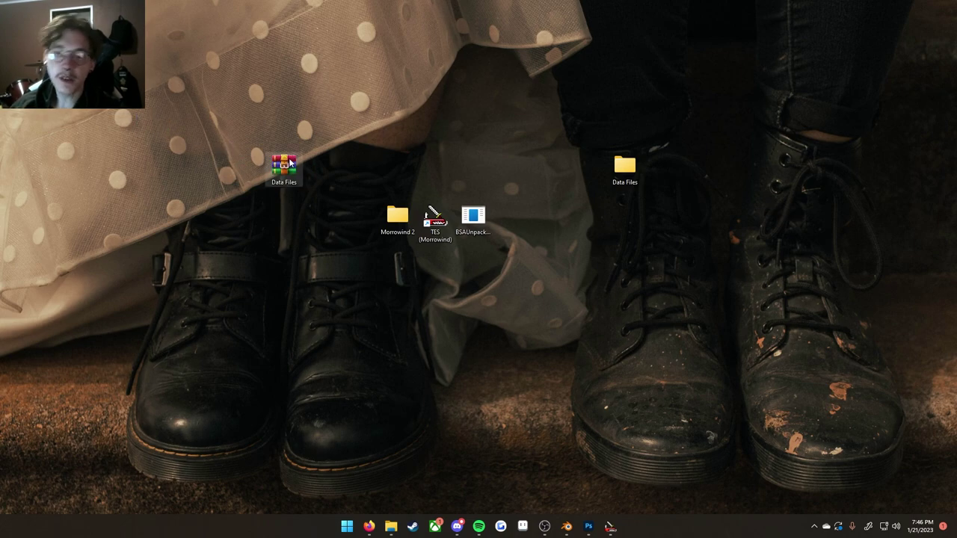
# Step: Rename the Data Files archive to my cool funky awesome sword and move it above the Morrowind 2 folder on the desktop
pyautogui.click(291, 164)
pyautogui.press('F2')
pyautogui.write('my cool')
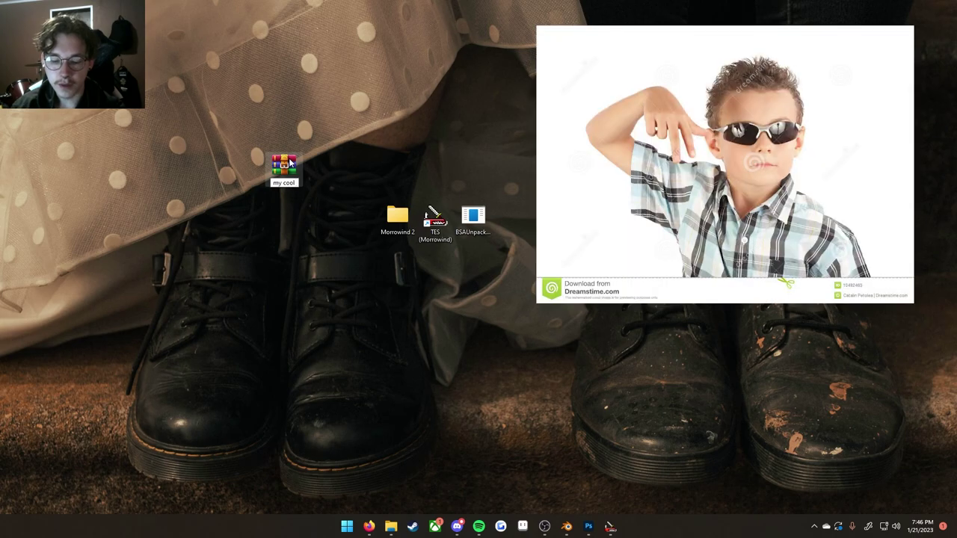
pyautogui.write(' fantastic mod')
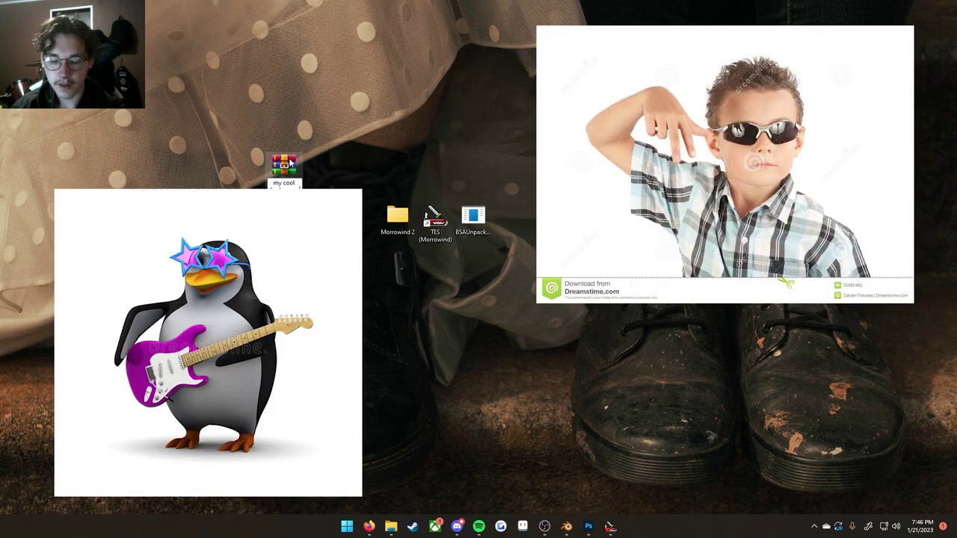
pyautogui.write(' sword')
pyautogui.press('Return')
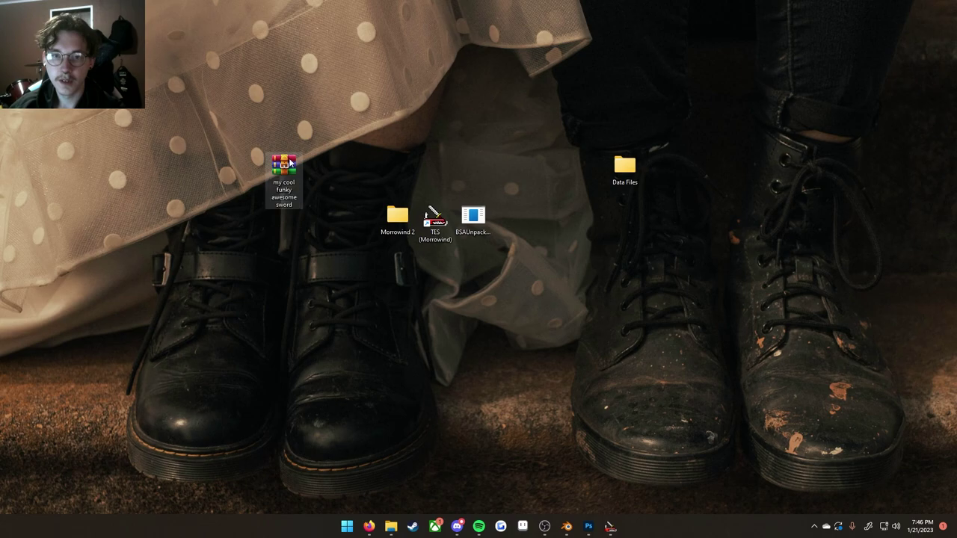
pyautogui.moveTo(293, 162); pyautogui.dragTo(423, 81)
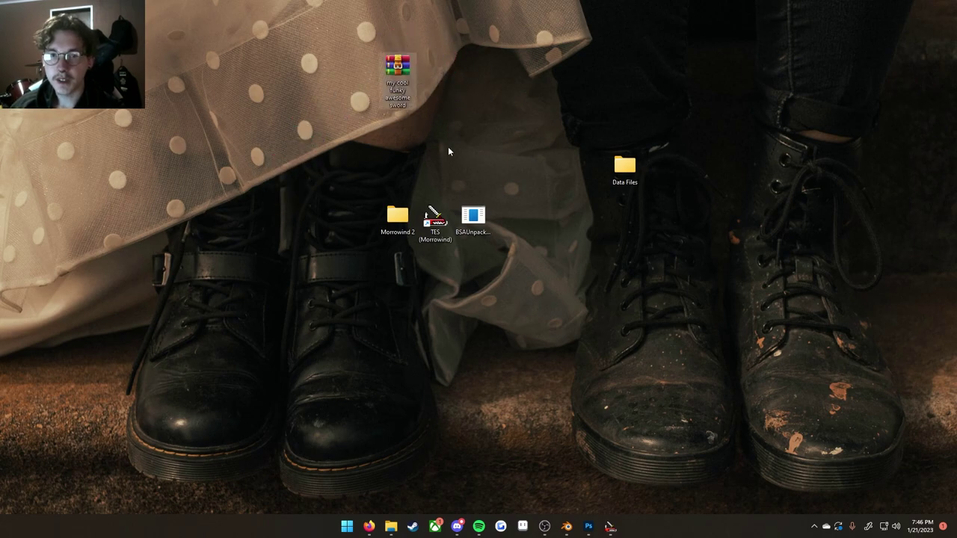